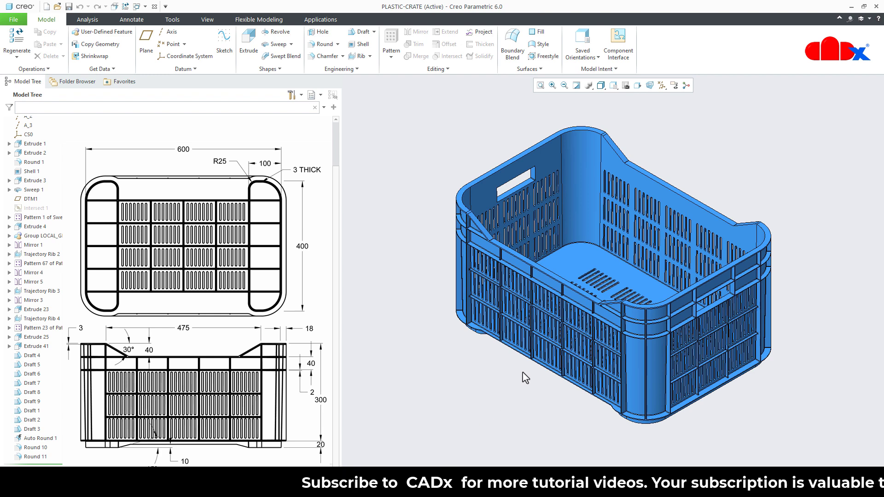
- View the CRATE-SHEET-METAL model for comparison and return to the PLASTIC-CRATE model
{"action": "left_click", "coordinate": [145, 7]}
{"action": "left_click", "coordinate": [177, 26]}
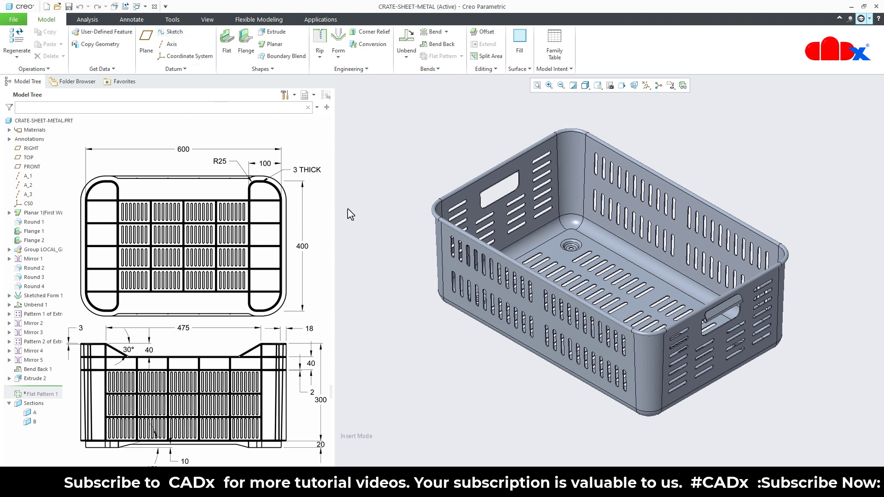
{"action": "left_click", "coordinate": [145, 7]}
{"action": "left_click", "coordinate": [171, 17]}
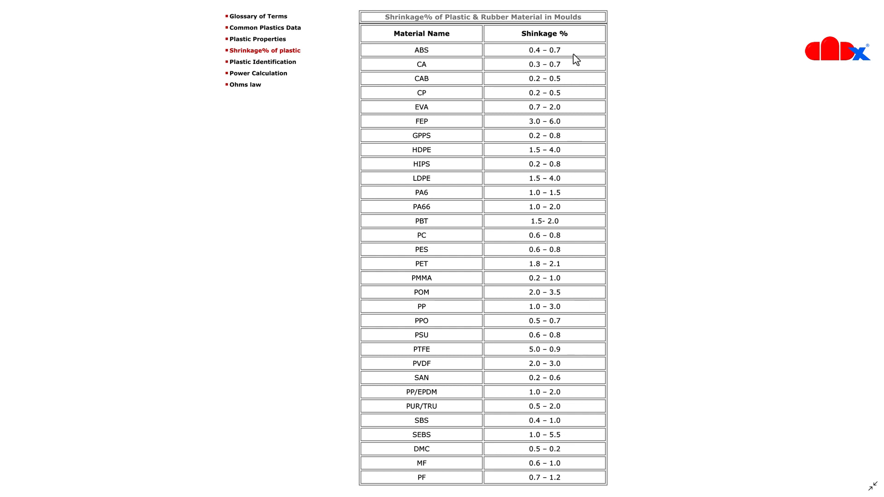
- Read the mould shrinkage percentages in the table of plastic and rubber materials
{"action": "double_click", "coordinate": [498, 53]}
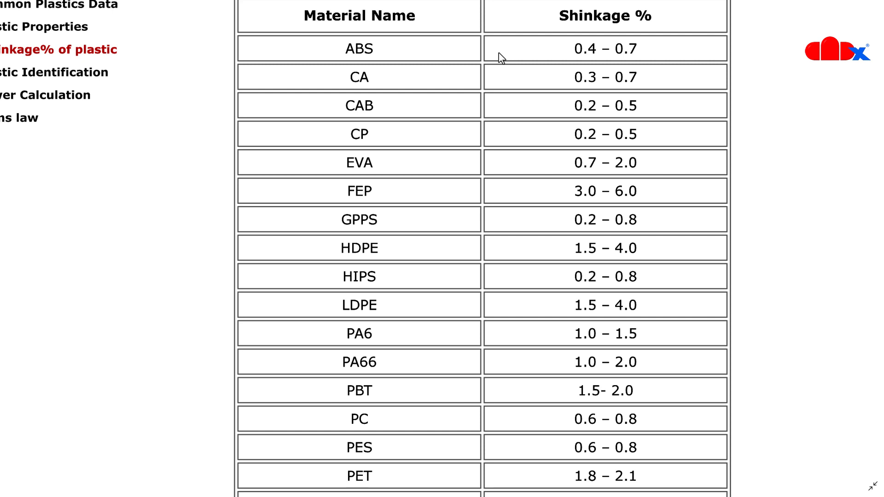
{"action": "double_click", "coordinate": [500, 58]}
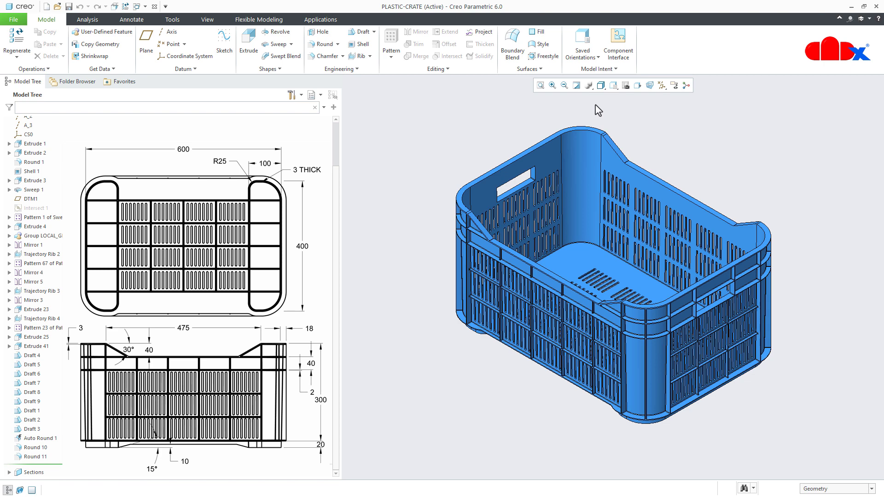
- Run a Draft analysis on the whole PLASTIC-CRATE part with a 1 degree draft and the flat top rim surface as pull direction
{"action": "left_click", "coordinate": [89, 20]}
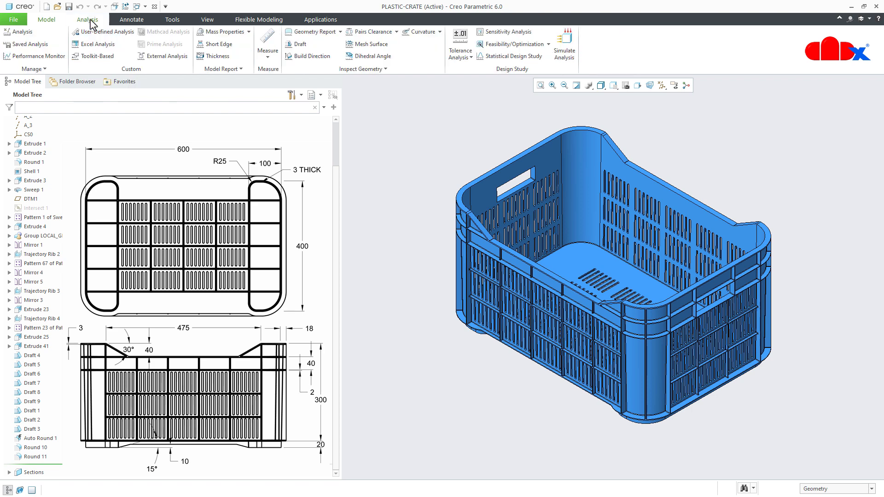
{"action": "left_click", "coordinate": [298, 46]}
{"action": "scroll", "coordinate": [337, 181], "scroll_direction": "up", "scroll_amount": 2}
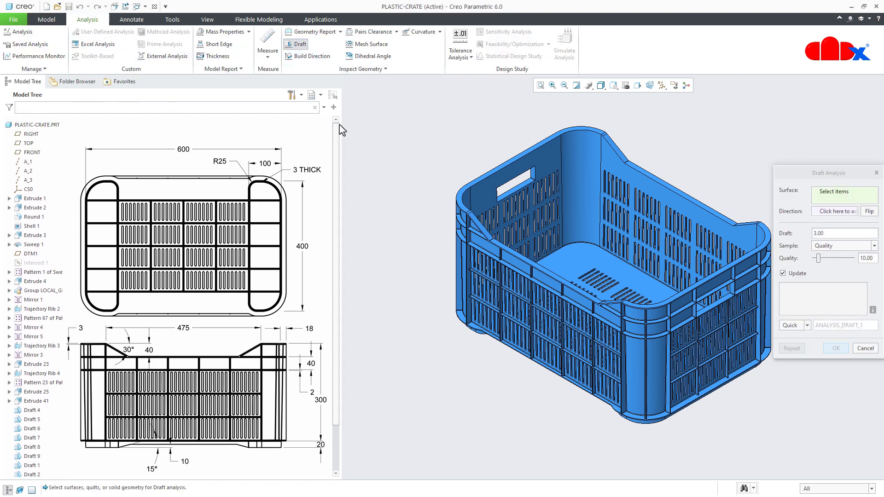
{"action": "left_click", "coordinate": [36, 121]}
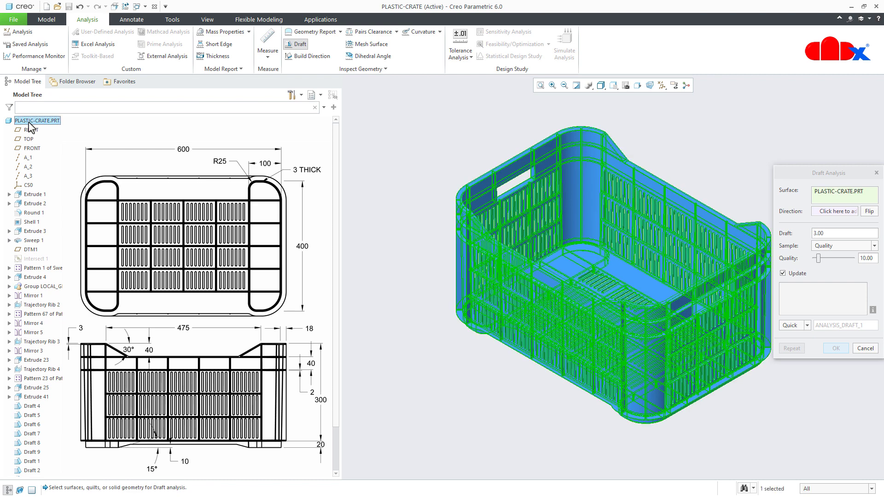
{"action": "left_click", "coordinate": [832, 233]}
{"action": "double_click", "coordinate": [833, 232]}
{"action": "type", "text": "1"}
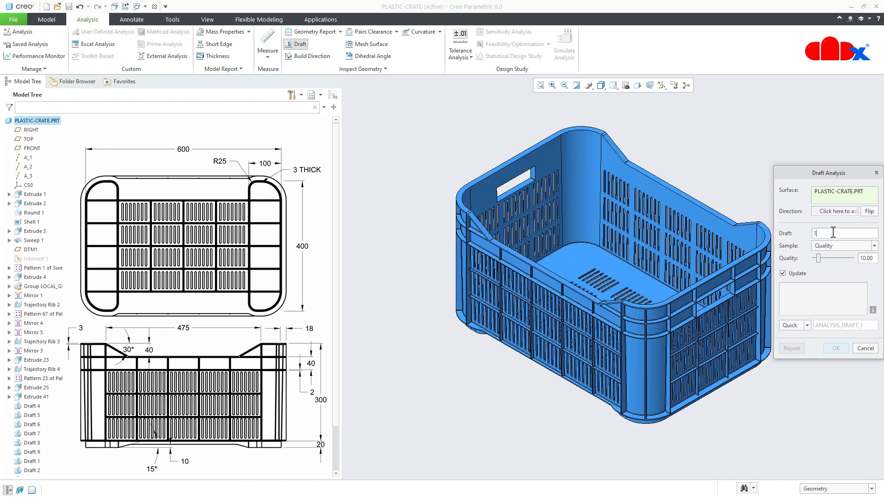
{"action": "left_click", "coordinate": [839, 211]}
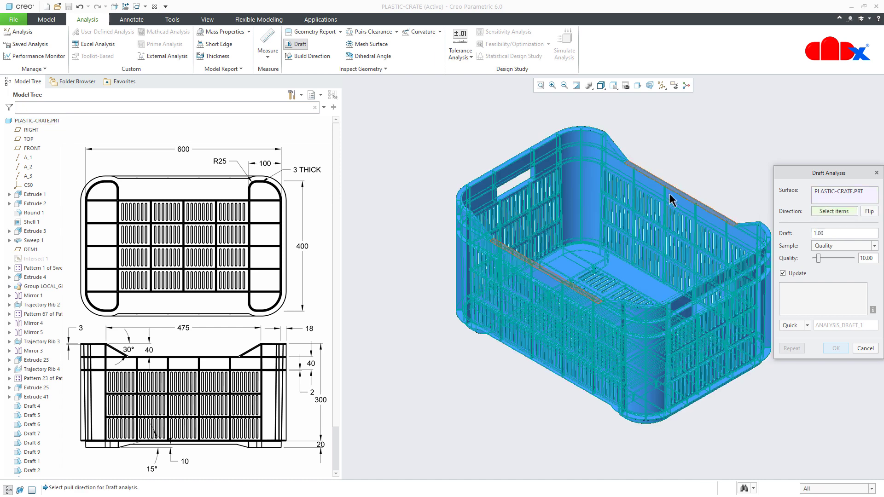
{"action": "left_click", "coordinate": [573, 135]}
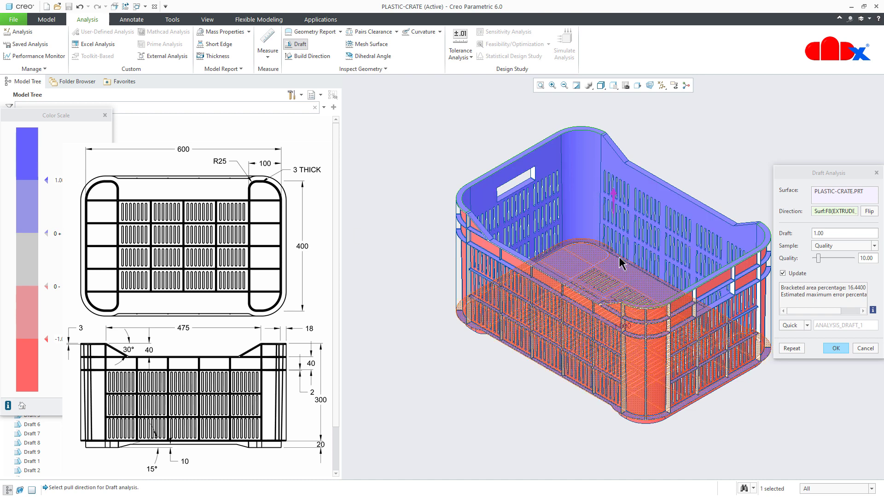
- Examine the draft colours inside and outside the crate, restore the default orientation and close the analysis
{"action": "middle_click_drag", "start_coordinate": [622, 281], "coordinate": [598, 268]}
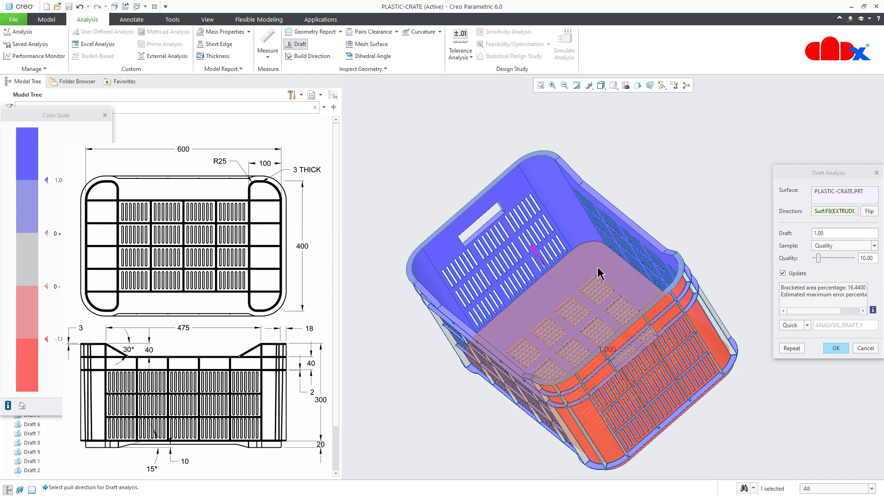
{"action": "key", "text": "ctrl+d"}
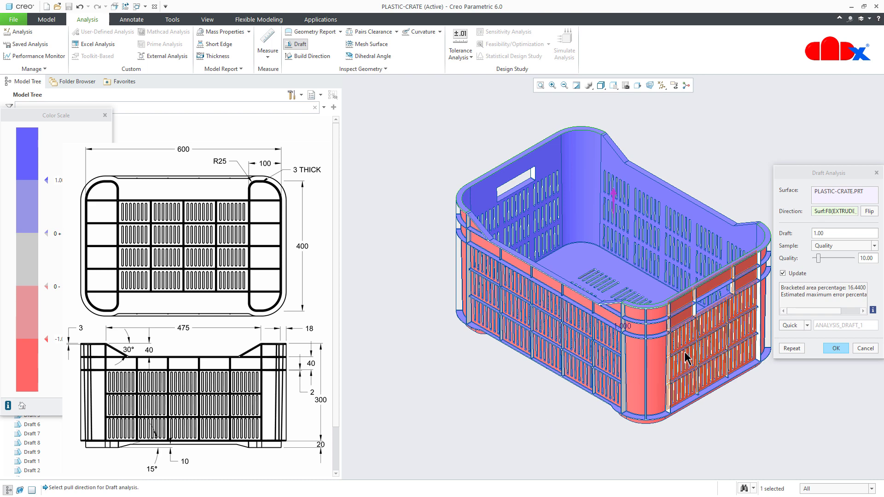
{"action": "left_click", "coordinate": [867, 351]}
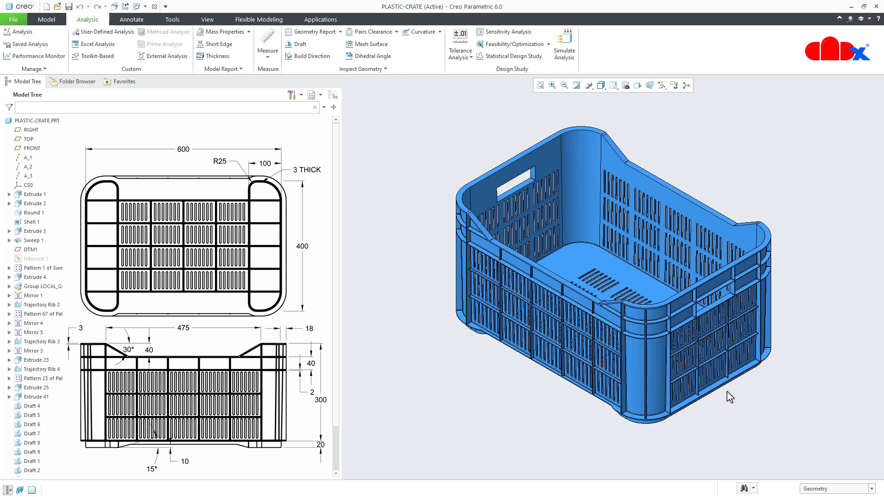
- Check the draft of the whole PLASTIC-CRATE part again, using the crate's long outer side wall as pull direction, and close the analysis
{"action": "left_click", "coordinate": [296, 45]}
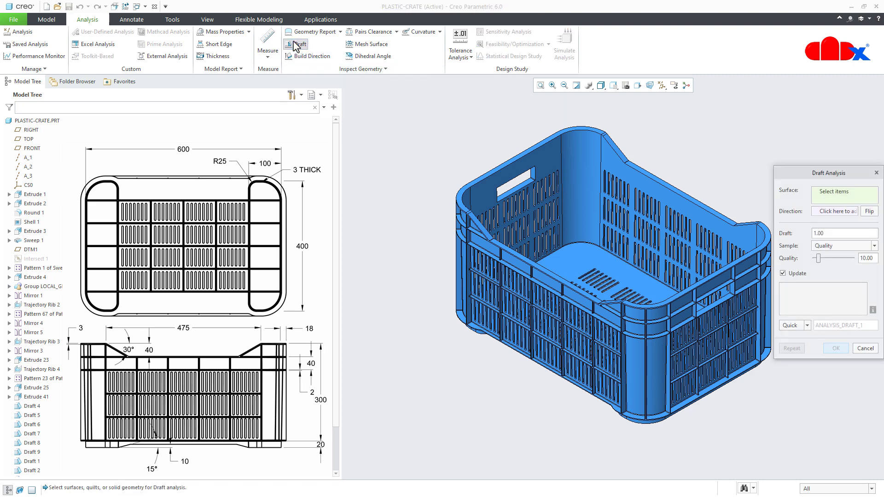
{"action": "left_click", "coordinate": [31, 121]}
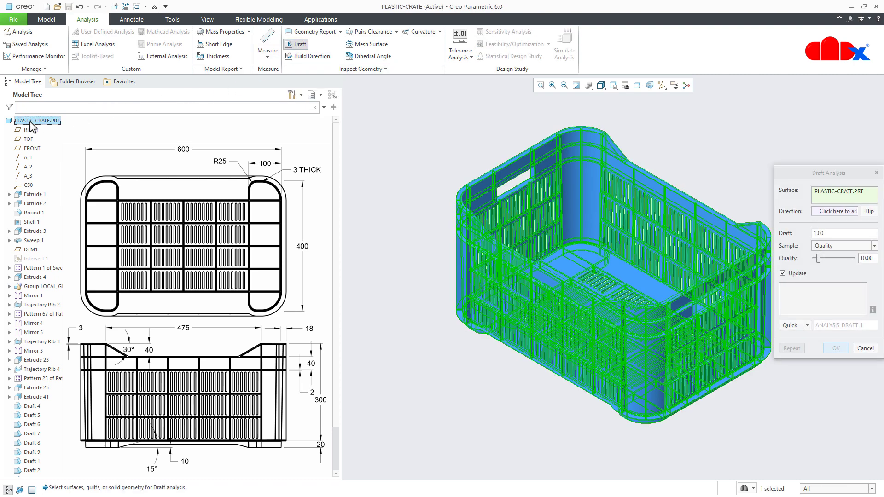
{"action": "left_click", "coordinate": [824, 213]}
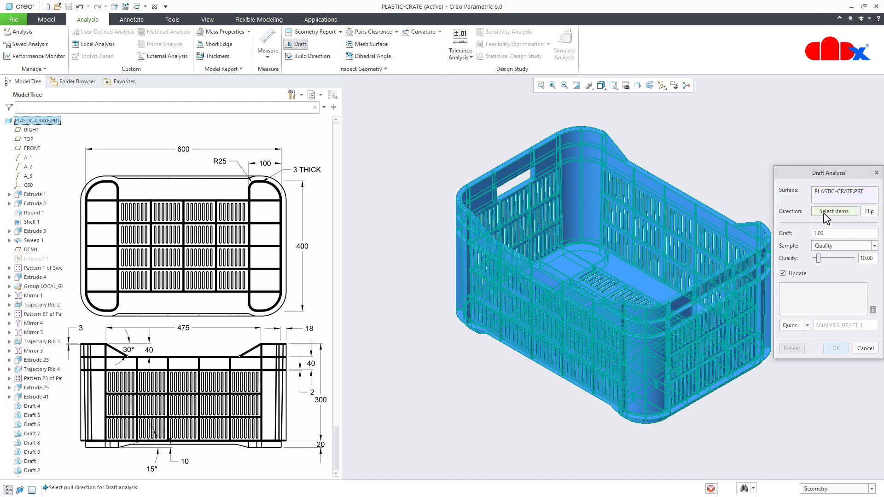
{"action": "left_click", "coordinate": [536, 303]}
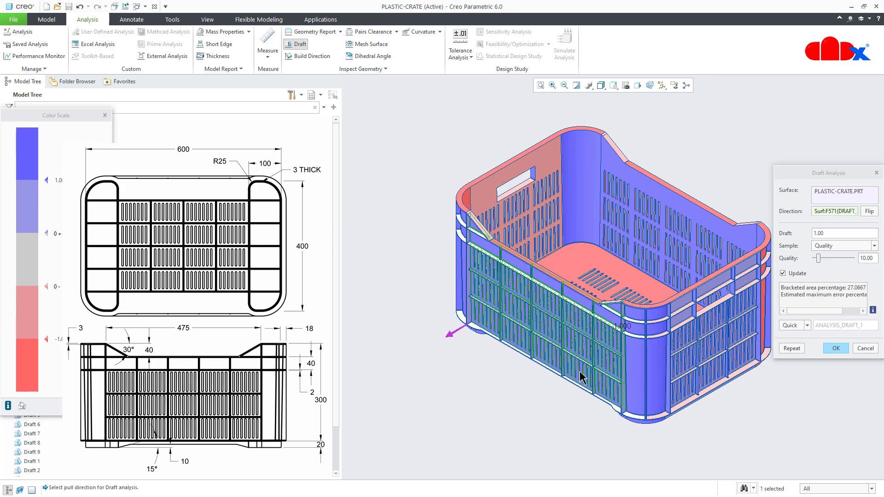
{"action": "middle_click_drag", "start_coordinate": [593, 358], "coordinate": [579, 371]}
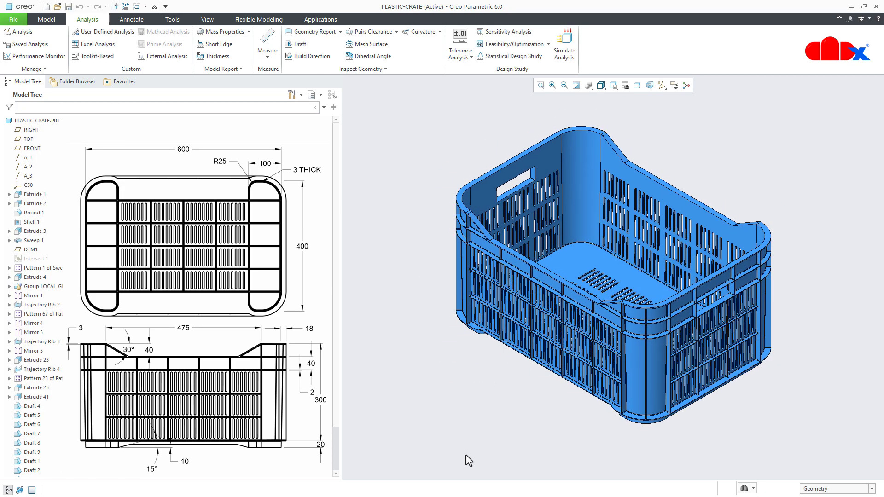
{"action": "scroll", "coordinate": [339, 428], "scroll_direction": "down", "scroll_amount": 3}
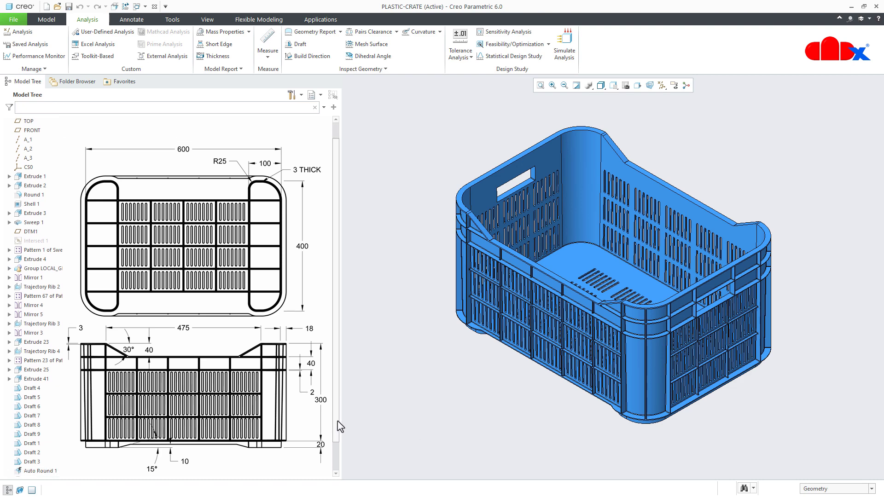
{"action": "left_click", "coordinate": [51, 21]}
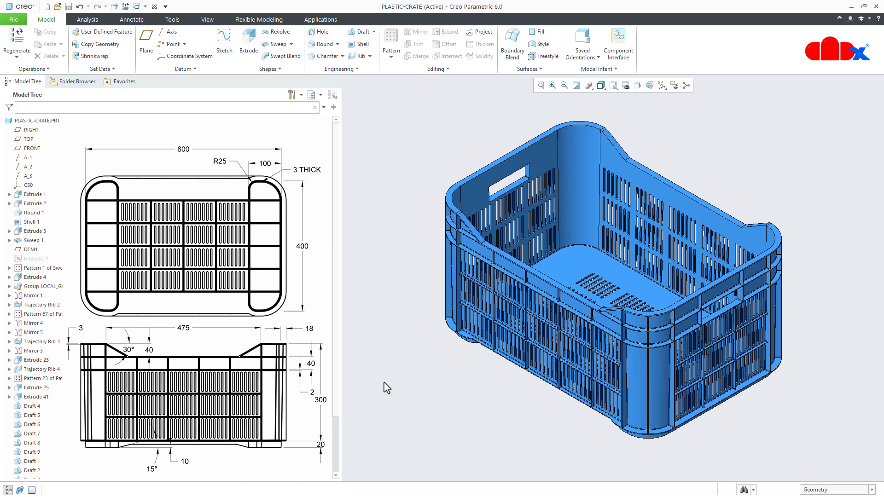
- Create a new solid part named prt0001 from the mmns_part_solid template instead of the default one and maximize its window
{"action": "left_click", "coordinate": [46, 7]}
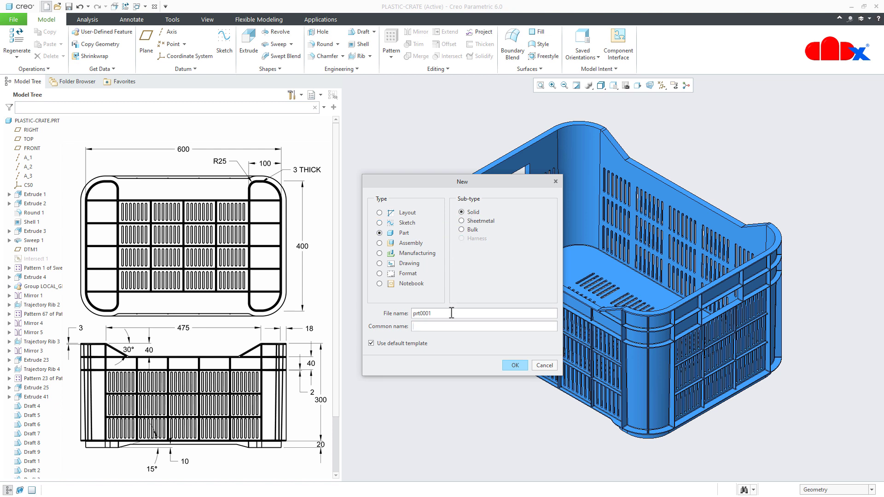
{"action": "left_click", "coordinate": [415, 344]}
{"action": "left_click", "coordinate": [507, 365]}
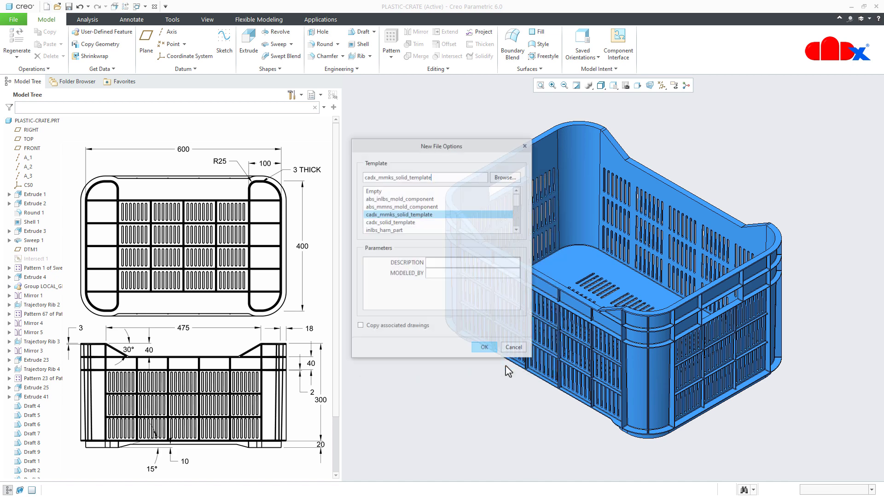
{"action": "left_click_drag", "start_coordinate": [516, 198], "coordinate": [522, 235]}
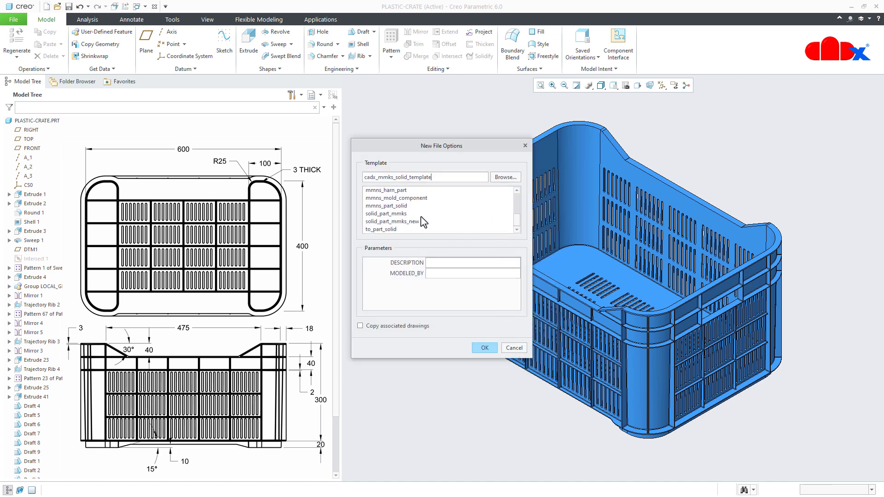
{"action": "left_click", "coordinate": [389, 207]}
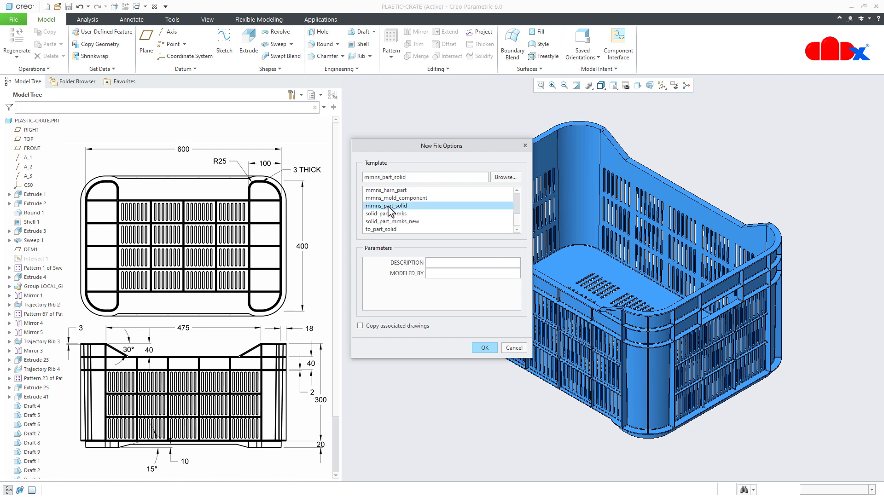
{"action": "left_click", "coordinate": [487, 352]}
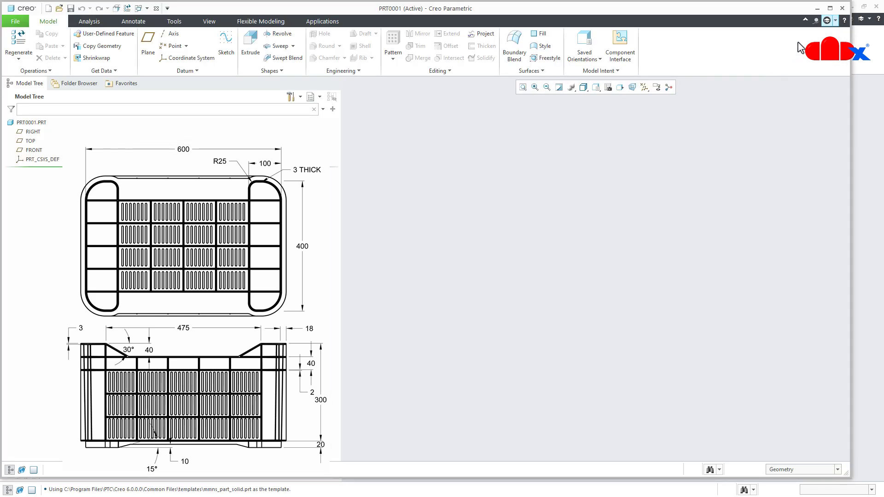
{"action": "left_click", "coordinate": [830, 8]}
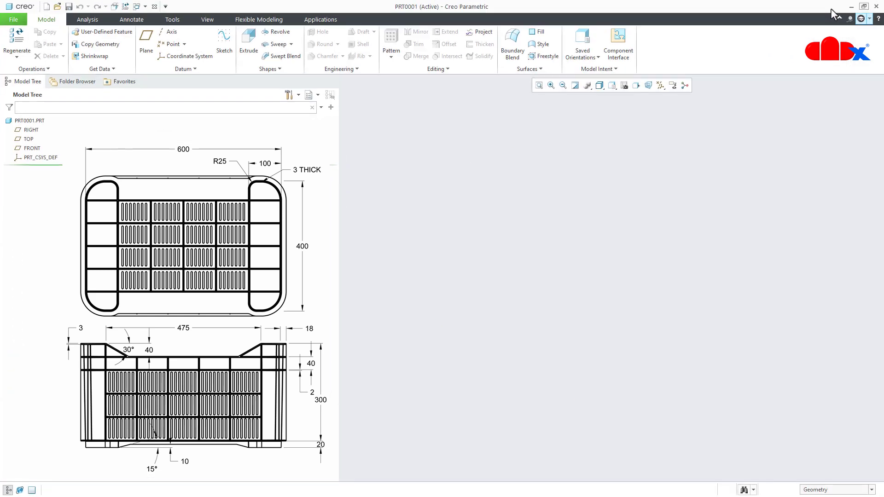
- Turn on the display of all datum axes, points, coordinate systems and planes
{"action": "left_click", "coordinate": [661, 84]}
{"action": "left_click", "coordinate": [660, 96]}
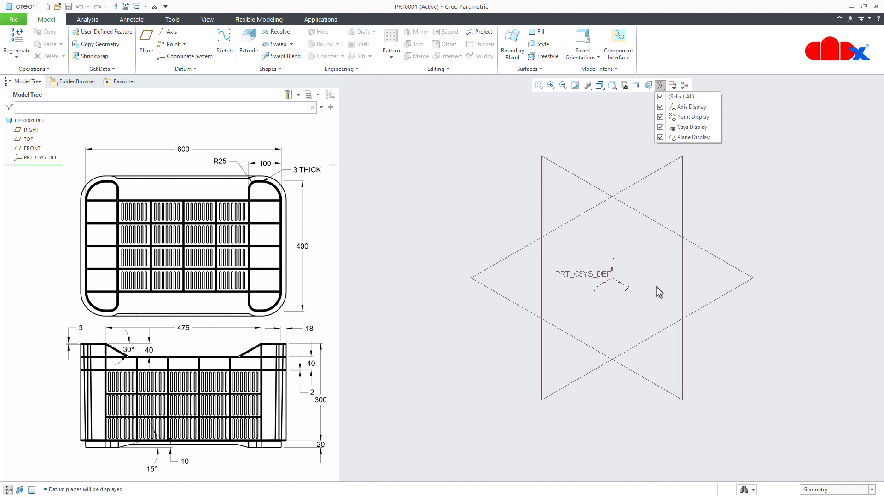
{"action": "left_click", "coordinate": [654, 417]}
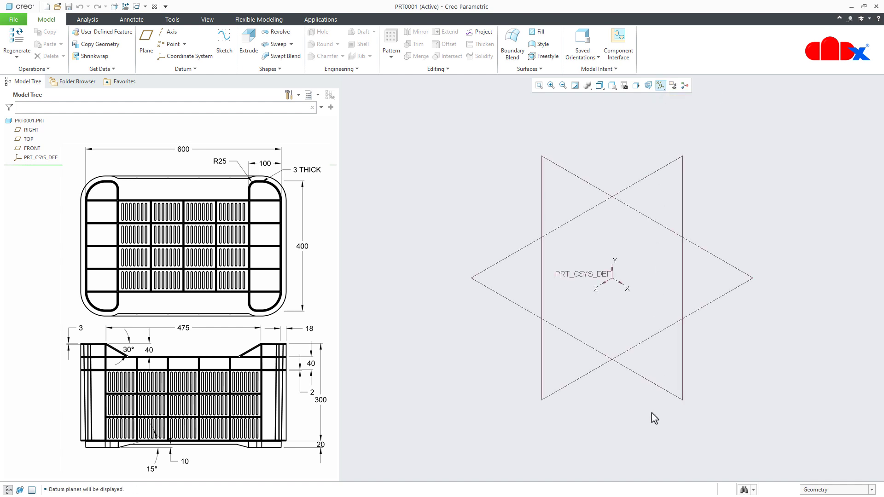
- Start an Extrude sketch on the TOP plane, orient the view parallel to the screen and hide all datum display
{"action": "left_click", "coordinate": [249, 49]}
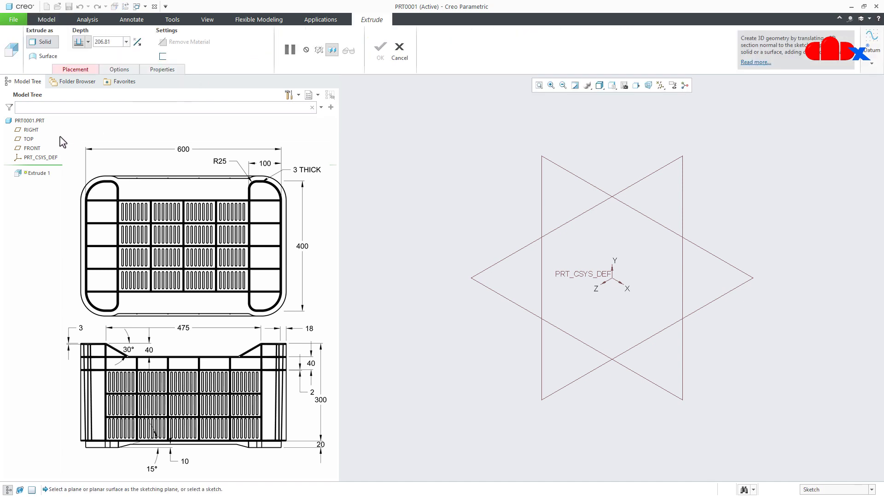
{"action": "left_click", "coordinate": [28, 139]}
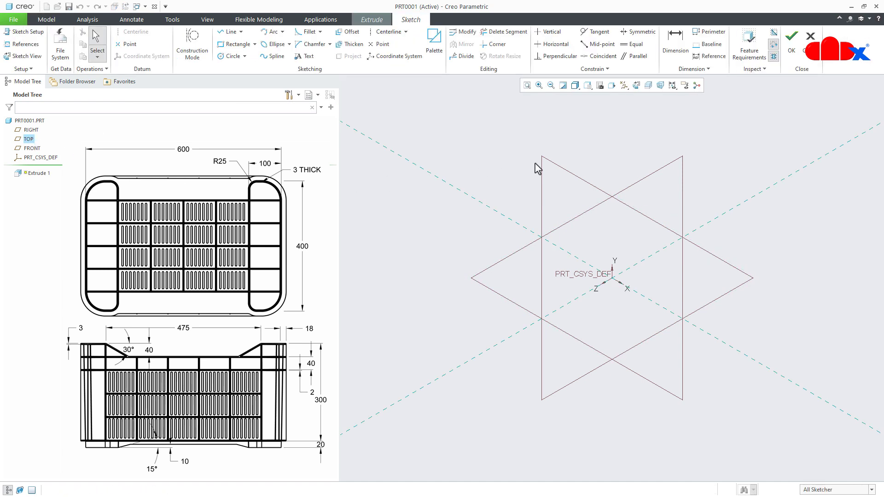
{"action": "left_click", "coordinate": [624, 86]}
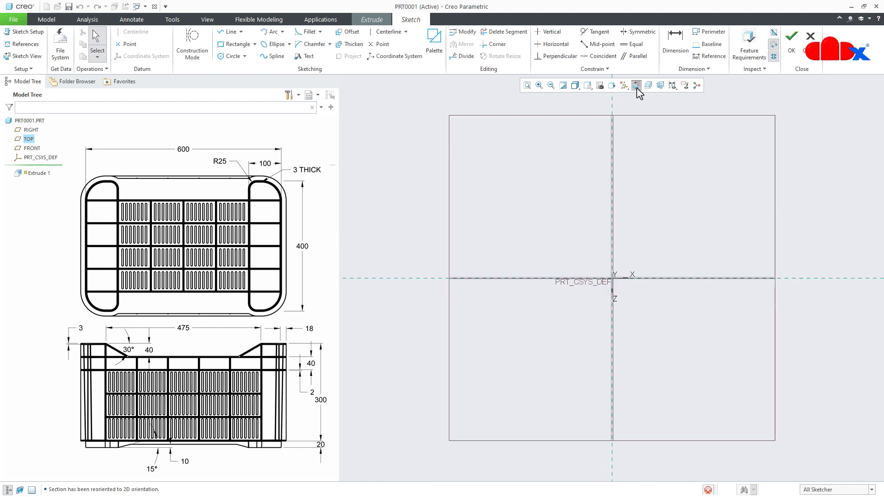
{"action": "left_click", "coordinate": [624, 86]}
{"action": "left_click", "coordinate": [624, 97]}
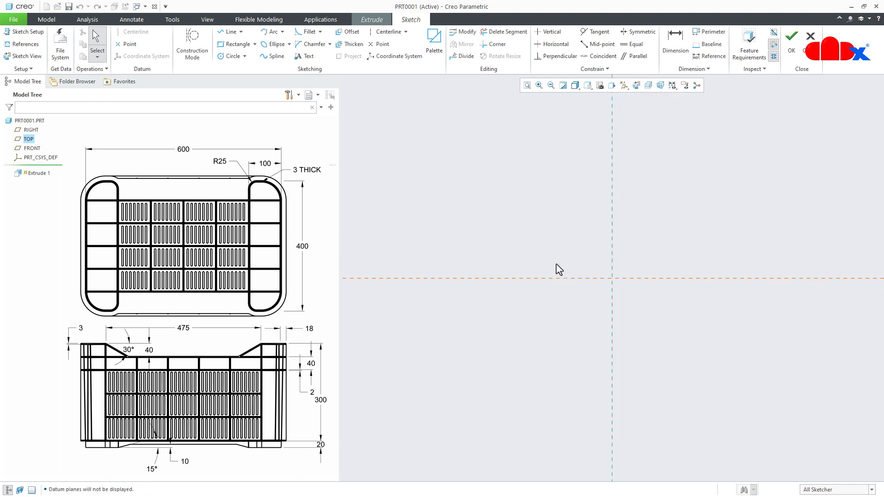
- Sketch a center rectangle on the origin, about 234 mm wide and 152 mm high
{"action": "left_click", "coordinate": [254, 44]}
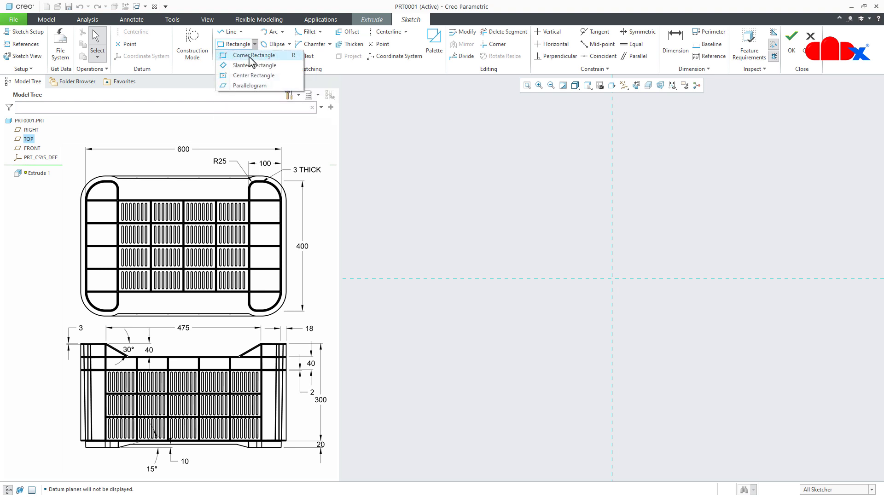
{"action": "left_click", "coordinate": [248, 76]}
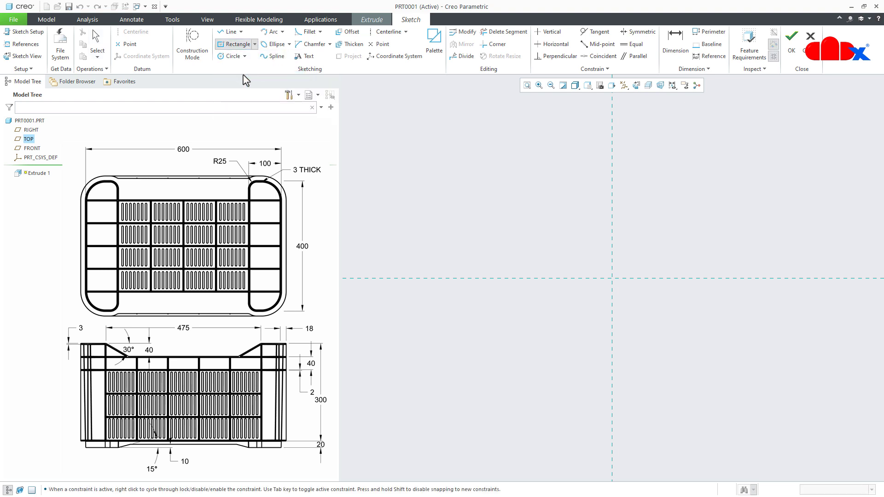
{"action": "left_click", "coordinate": [607, 277]}
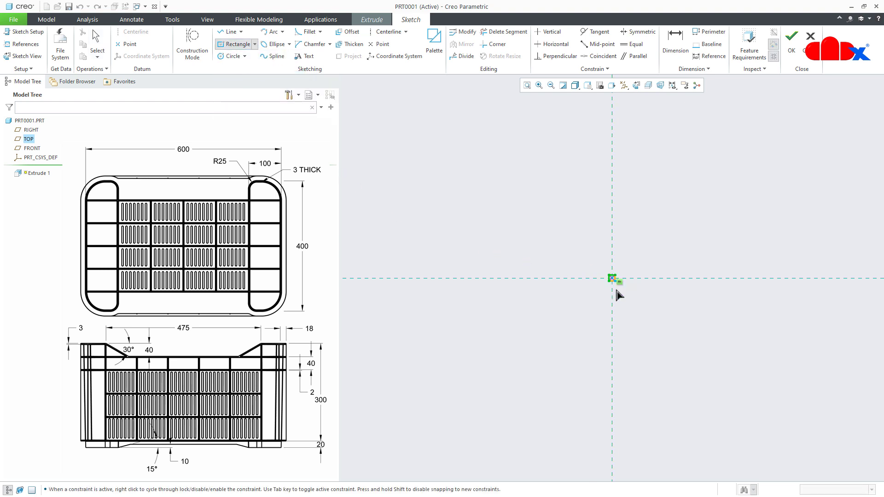
{"action": "left_click", "coordinate": [688, 346]}
{"action": "middle_click", "coordinate": [696, 369]}
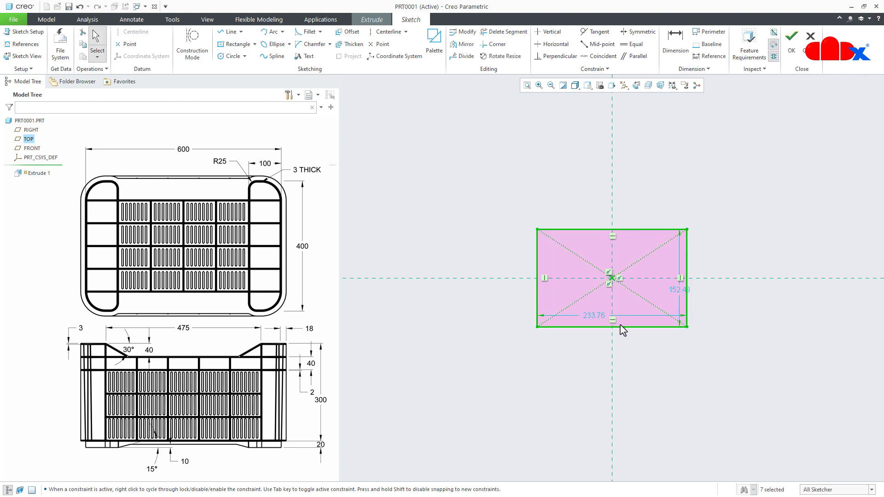
- Set the rectangle's width to 600 mm and its height to 400 mm, and finish the sketch
{"action": "double_click", "coordinate": [592, 316]}
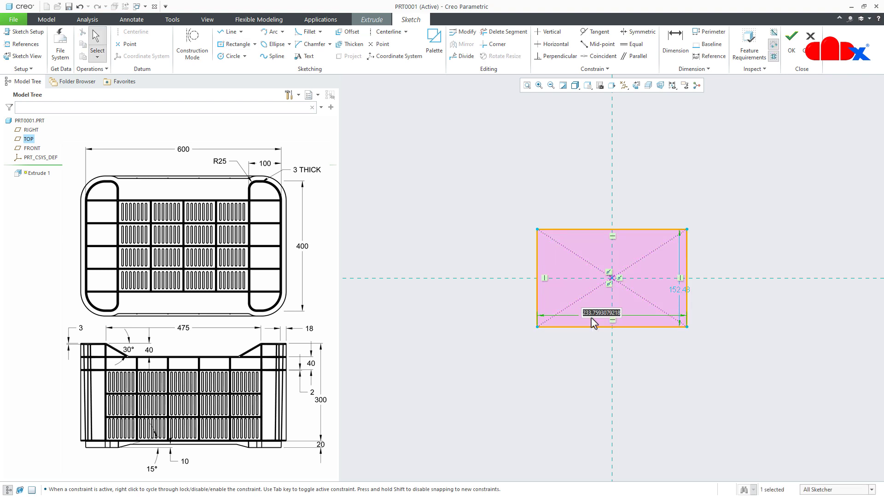
{"action": "type", "text": "600"}
{"action": "key", "text": "Return"}
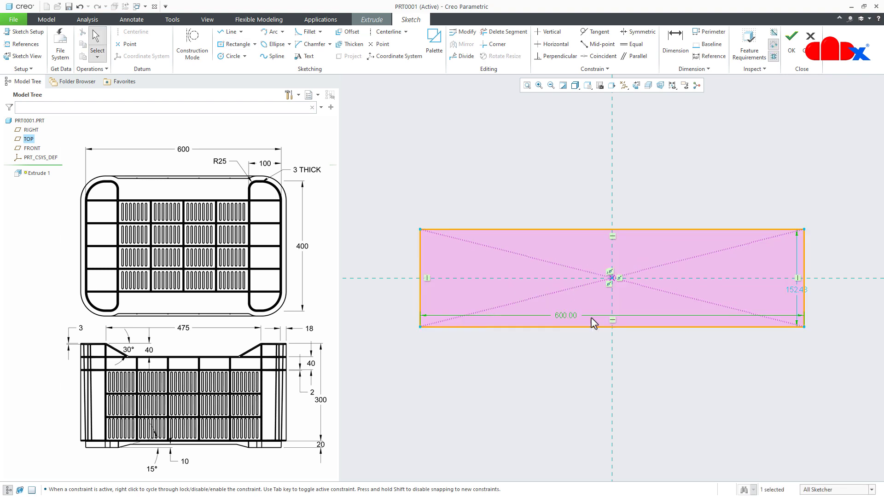
{"action": "double_click", "coordinate": [790, 294]}
{"action": "type", "text": "4"}
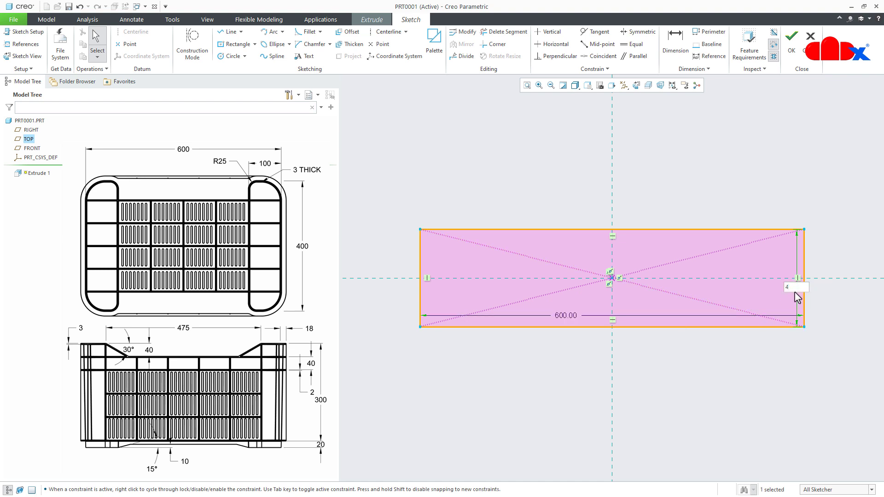
{"action": "type", "text": "00"}
{"action": "key", "text": "Return"}
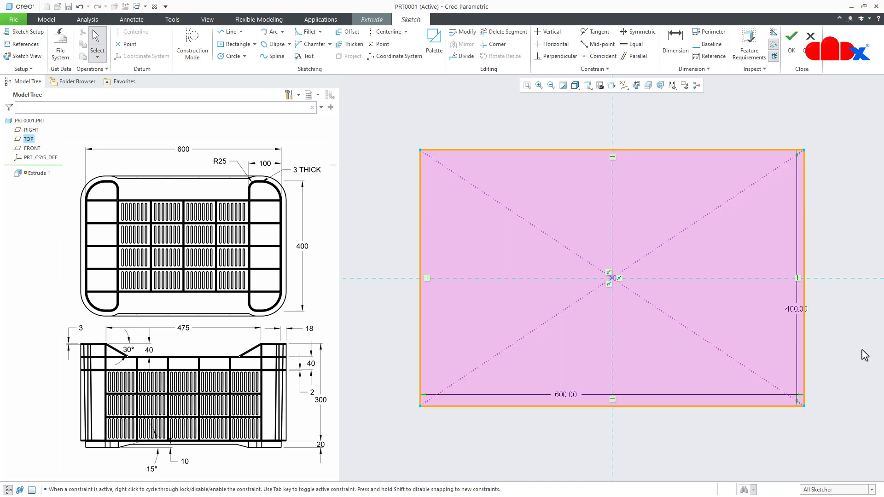
{"action": "right_click", "coordinate": [864, 355]}
{"action": "left_click", "coordinate": [774, 428]}
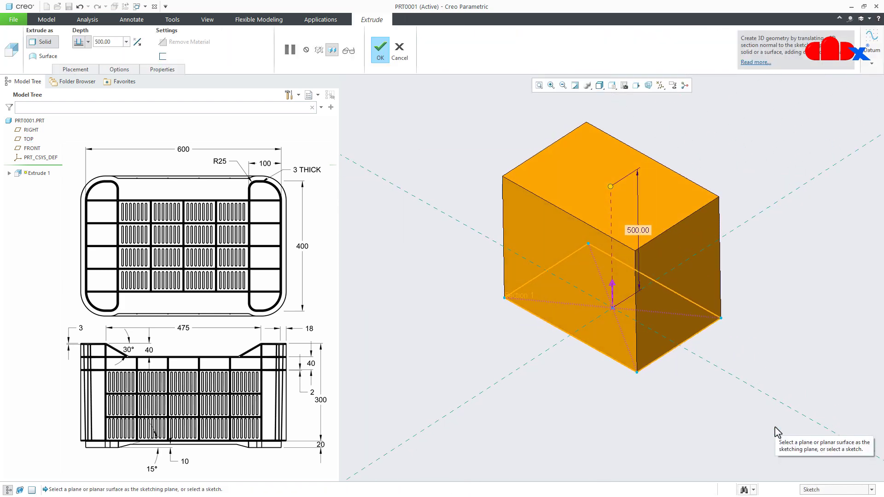
- Extrude the rectangle to a depth of 300 mm and complete the solid block
{"action": "double_click", "coordinate": [637, 231]}
{"action": "type", "text": "30"}
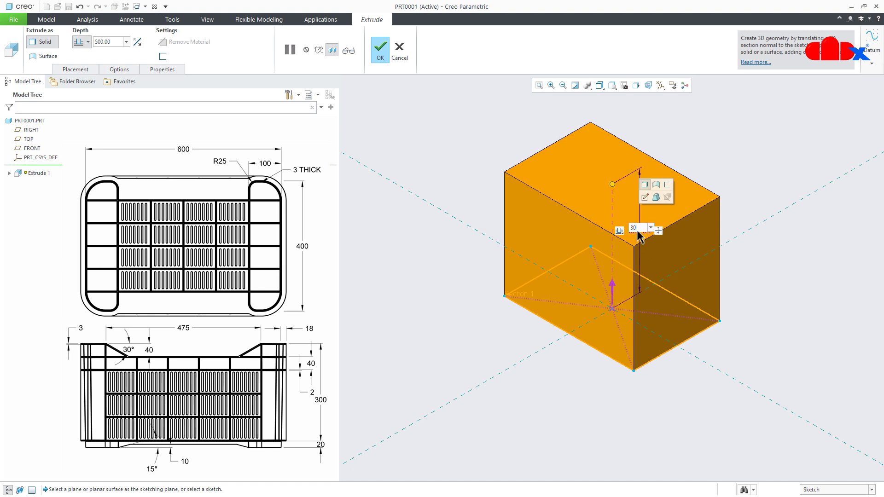
{"action": "type", "text": "0"}
{"action": "key", "text": "Return"}
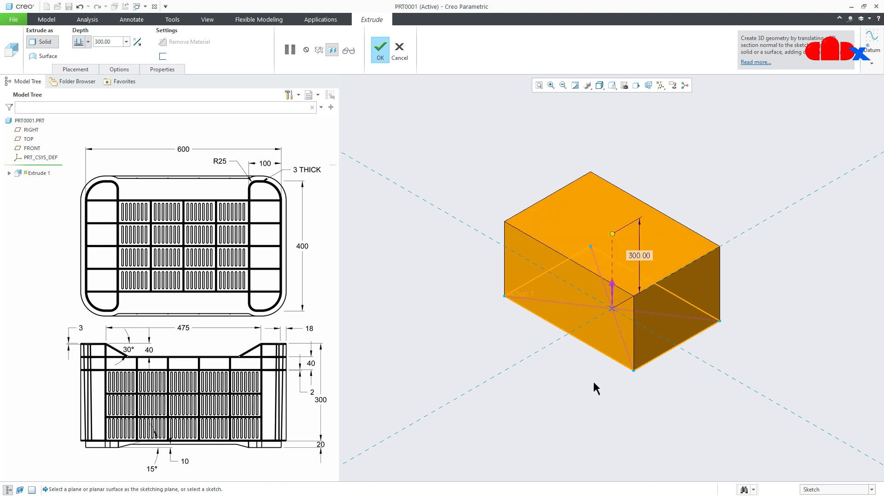
{"action": "middle_click", "coordinate": [593, 380]}
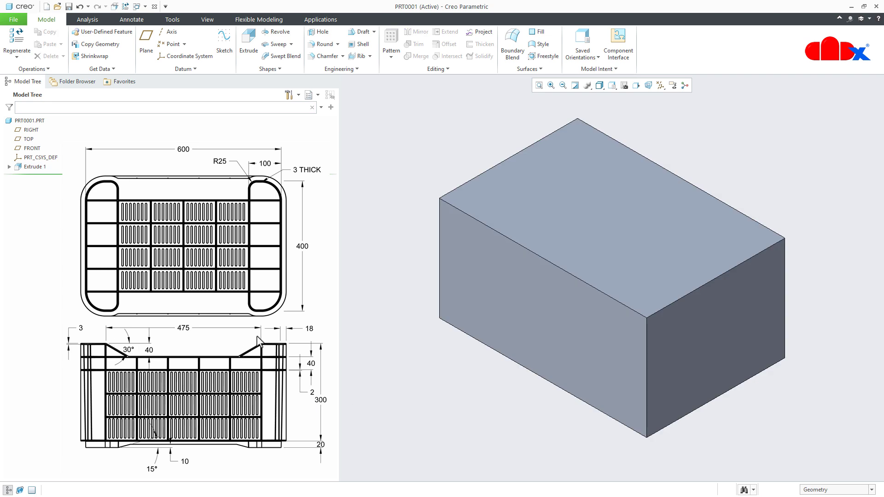
- Start an Extrude sketch on the block's long side face, facing the screen, and add a vertical centerline through its middle
{"action": "left_click", "coordinate": [248, 46]}
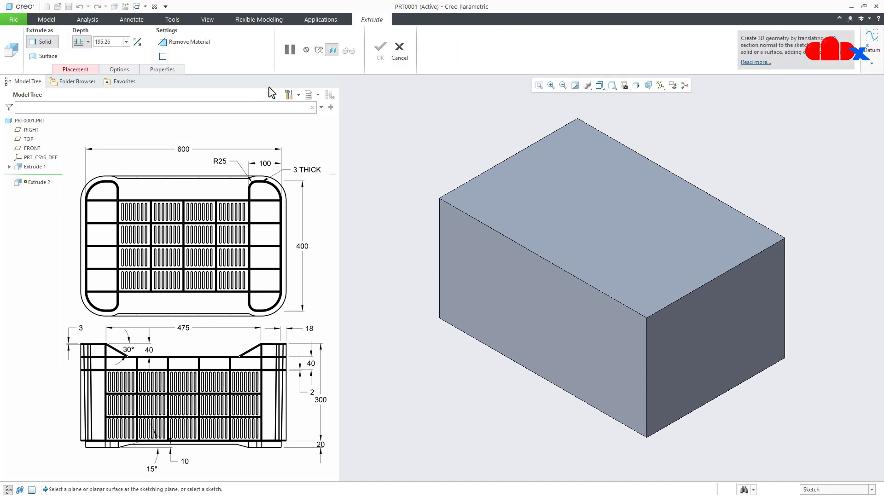
{"action": "left_click", "coordinate": [459, 271]}
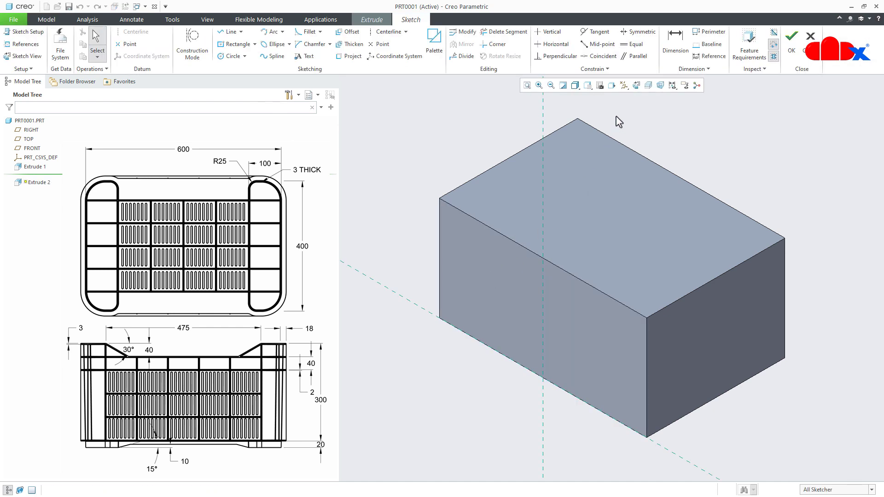
{"action": "left_click", "coordinate": [636, 86]}
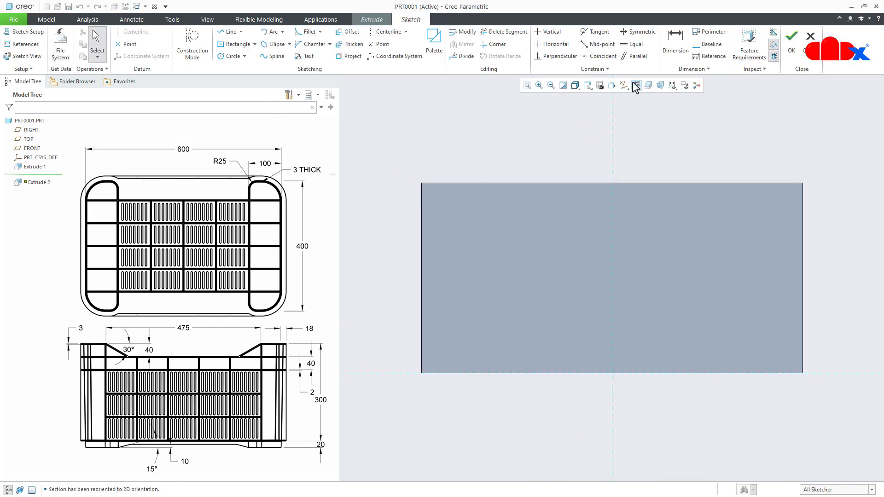
{"action": "right_click", "coordinate": [633, 128]}
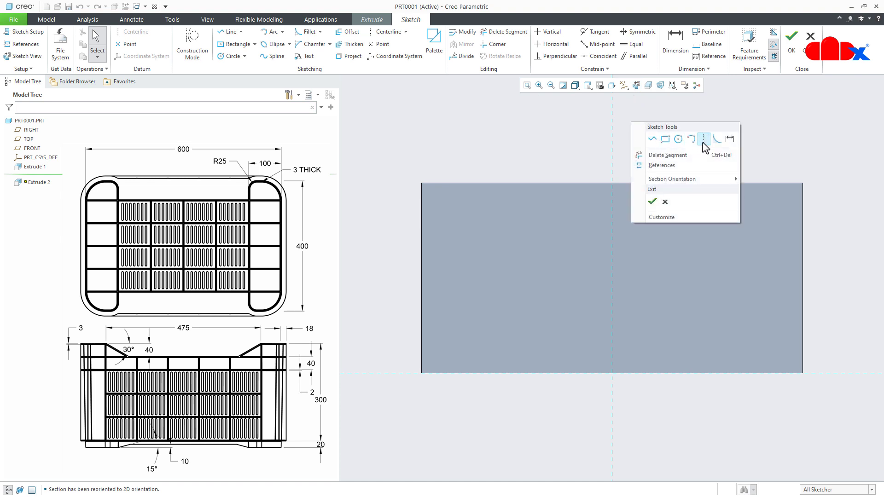
{"action": "left_click", "coordinate": [704, 144]}
{"action": "left_click", "coordinate": [615, 127]}
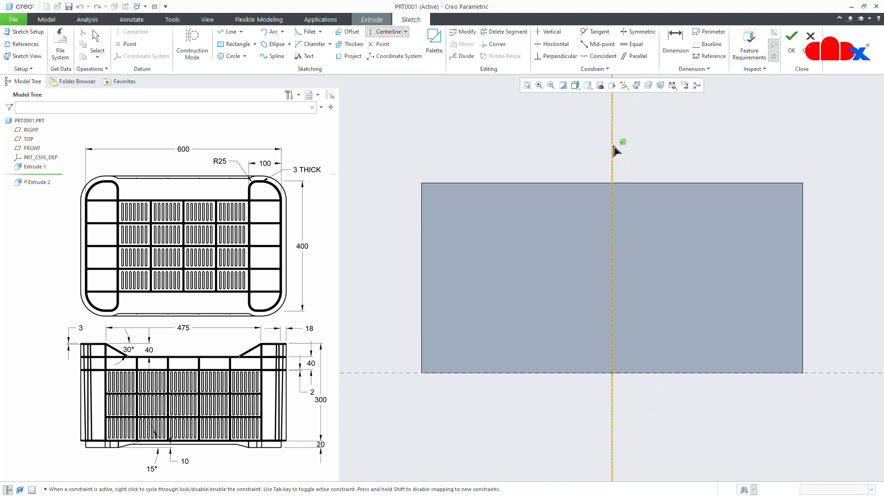
{"action": "left_click", "coordinate": [619, 147]}
{"action": "middle_click", "coordinate": [668, 139]}
- Sketch a half trapezoid from the block's upper edge to the centerline, about 206 mm long and 47 mm deep, and mirror it about the centerline
{"action": "right_click", "coordinate": [668, 141]}
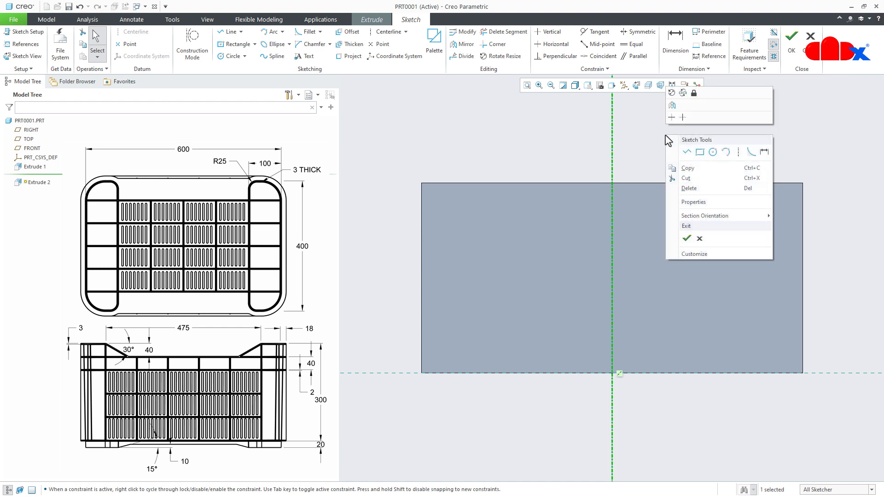
{"action": "left_click", "coordinate": [687, 152]}
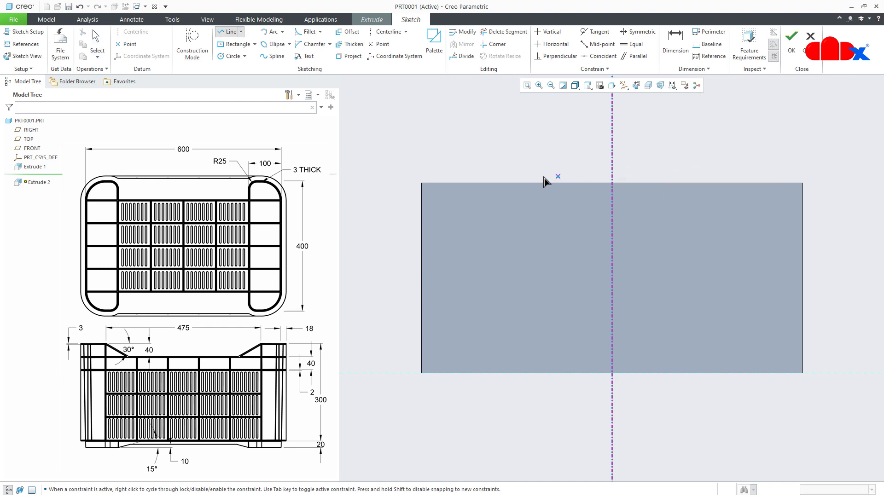
{"action": "left_click", "coordinate": [481, 183]}
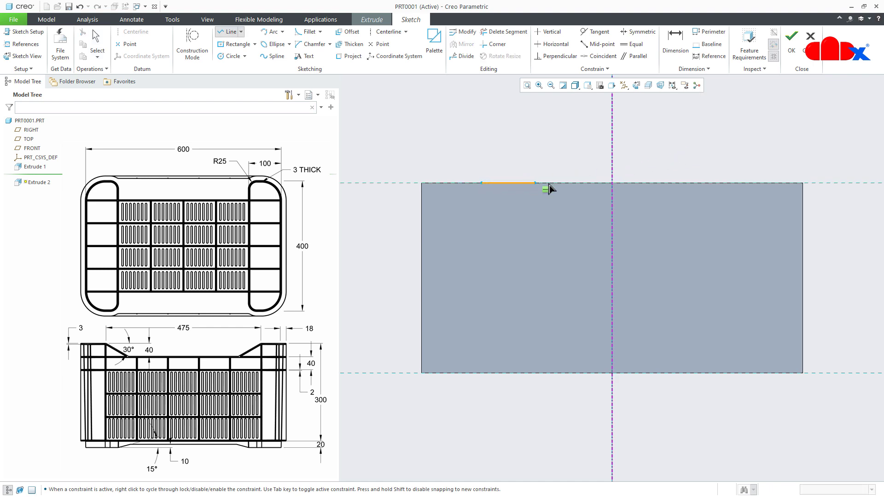
{"action": "left_click", "coordinate": [612, 184]}
{"action": "middle_click", "coordinate": [613, 196]}
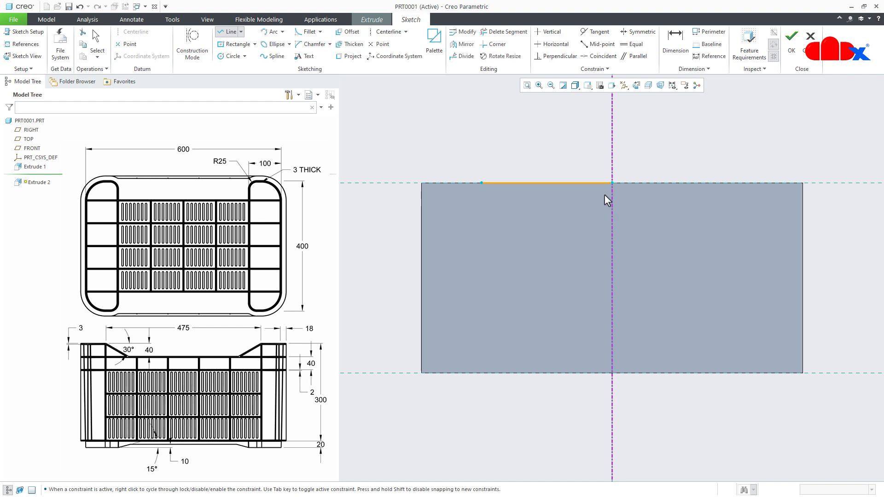
{"action": "left_click", "coordinate": [477, 186]}
{"action": "left_click", "coordinate": [505, 212]}
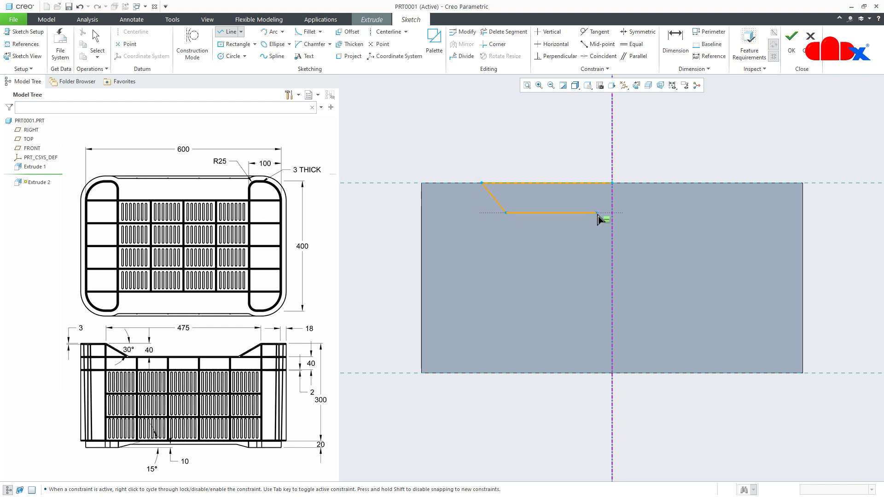
{"action": "middle_click", "coordinate": [644, 222]}
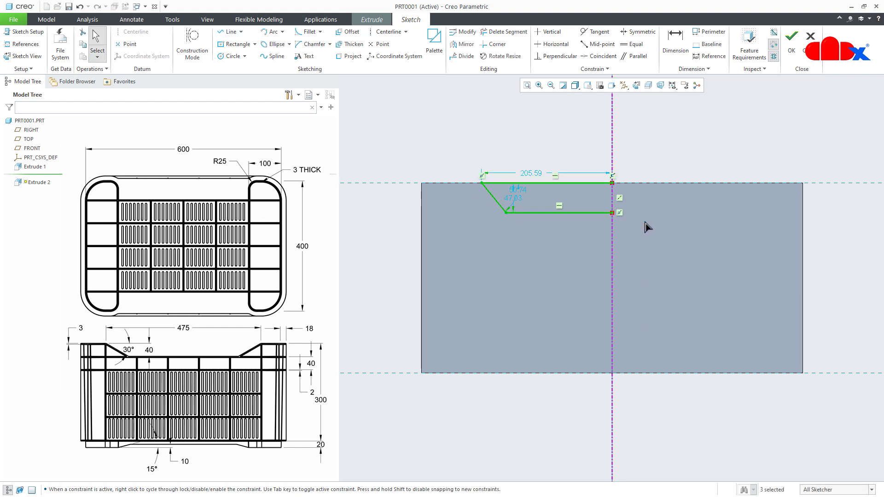
{"action": "left_click", "coordinate": [463, 44]}
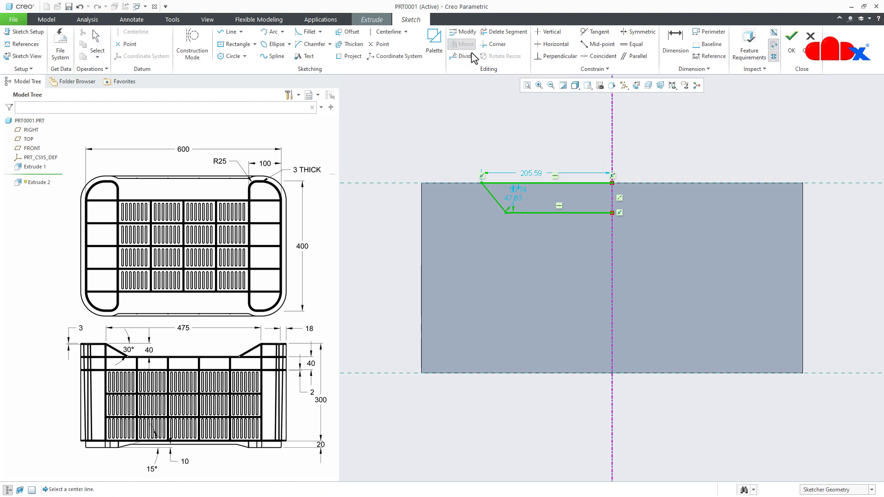
{"action": "left_click", "coordinate": [613, 138]}
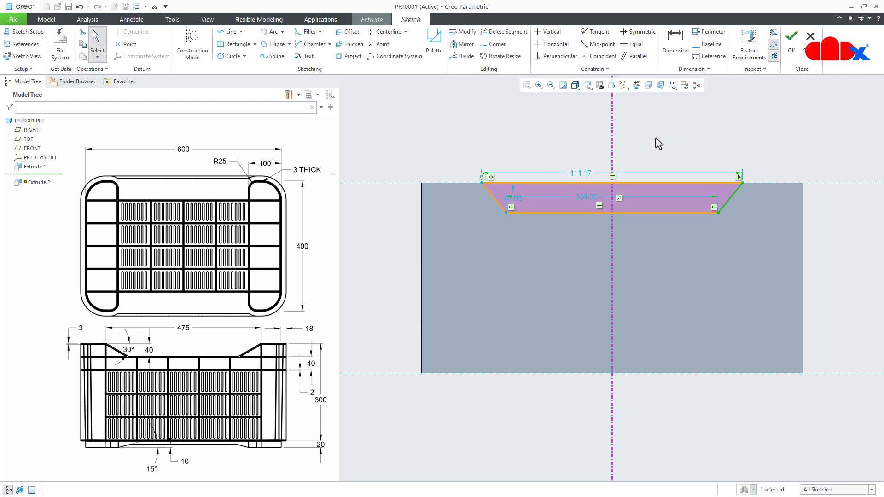
- Set the trapezoid's upper width to 475 mm and its depth to 40 mm
{"action": "double_click", "coordinate": [581, 173]}
{"action": "type", "text": "475"}
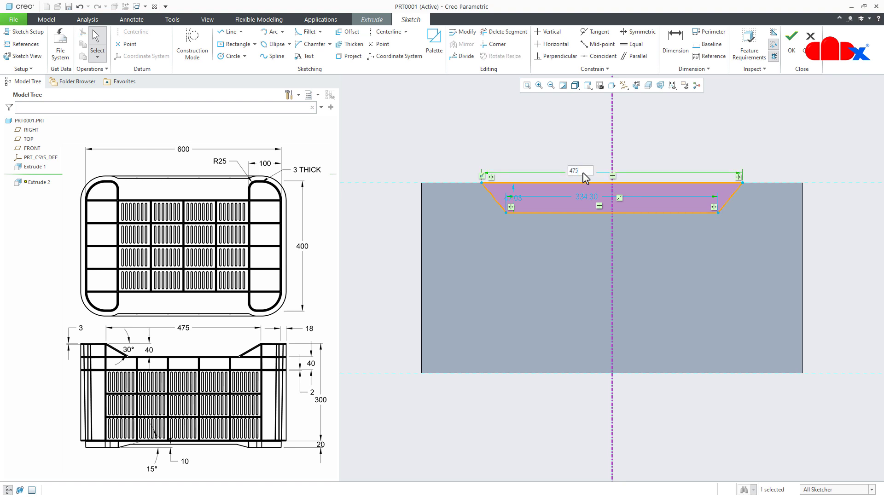
{"action": "key", "text": "Return"}
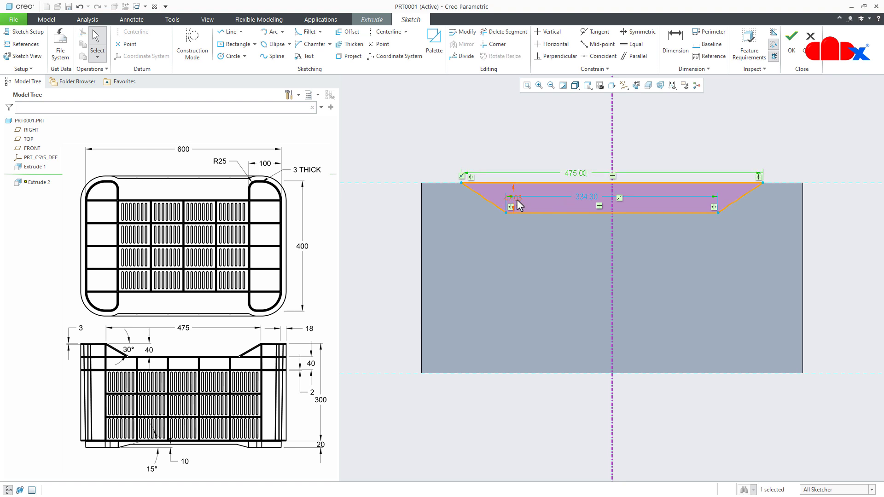
{"action": "double_click", "coordinate": [517, 201]}
{"action": "type", "text": "4"}
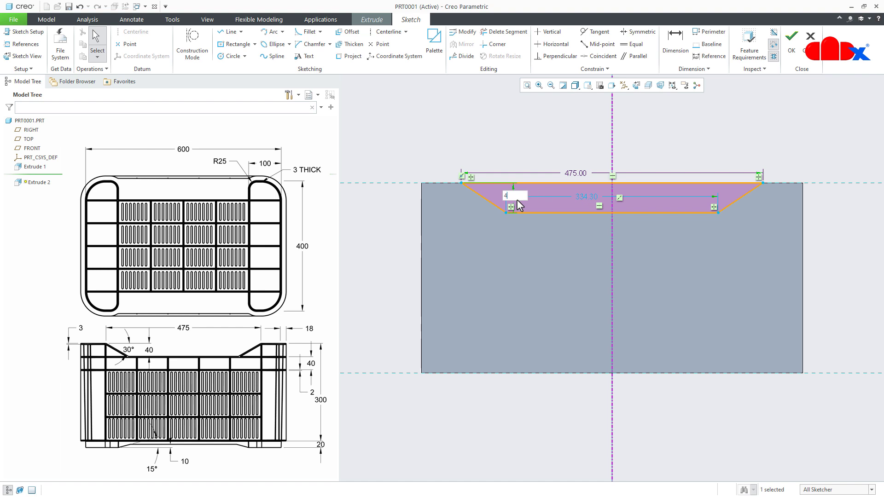
{"action": "type", "text": "0"}
{"action": "key", "text": "Return"}
- Dimension the angle between the trapezoid's upper edge and its slanted side as 30°, and finish the sketch
{"action": "right_click", "coordinate": [534, 131]}
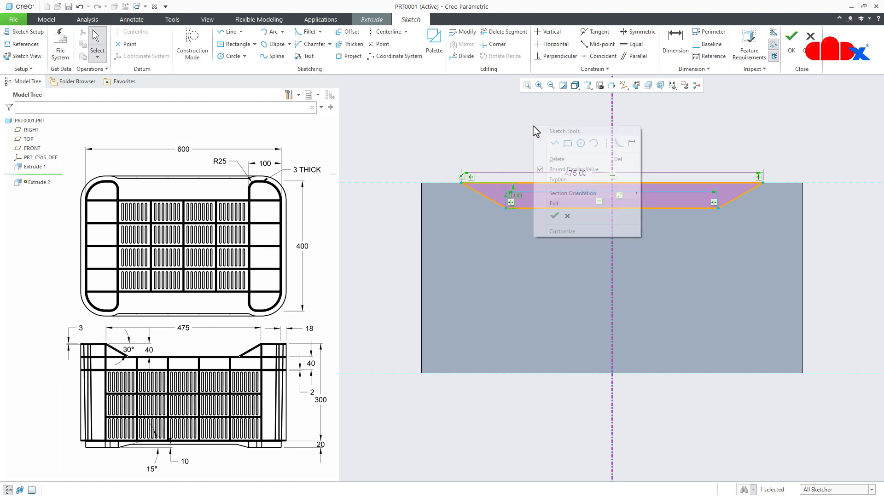
{"action": "left_click", "coordinate": [631, 143]}
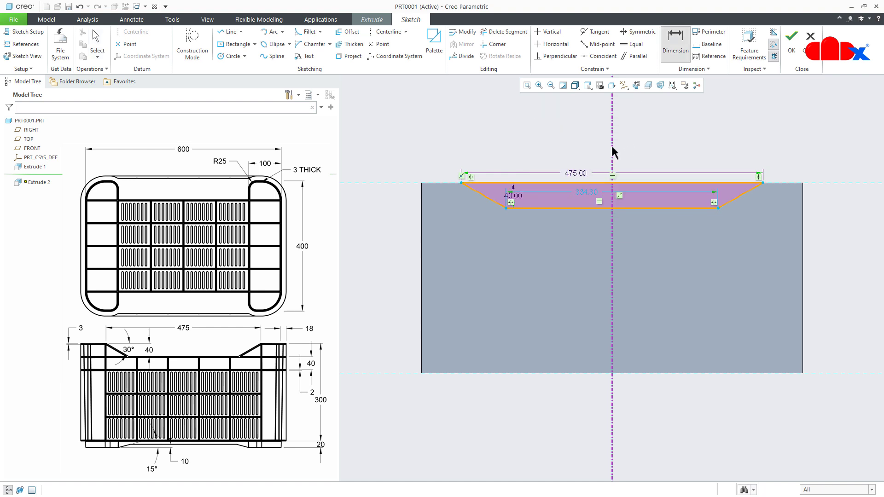
{"action": "left_click", "coordinate": [501, 185]}
{"action": "left_click", "coordinate": [496, 203]}
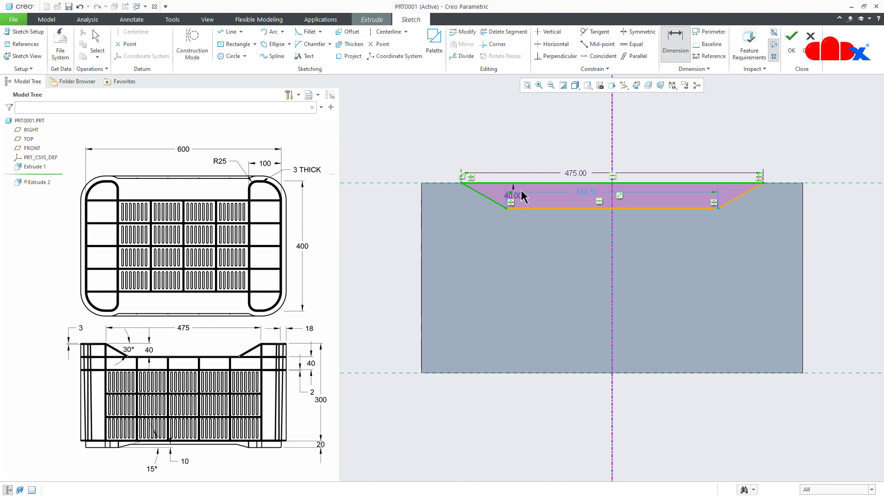
{"action": "middle_click", "coordinate": [523, 195]}
{"action": "type", "text": "30"}
{"action": "key", "text": "Return"}
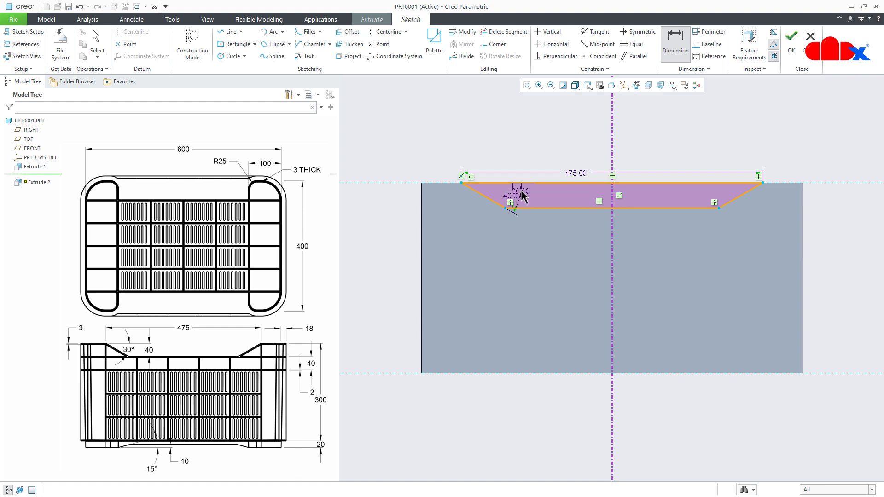
{"action": "right_click", "coordinate": [519, 238]}
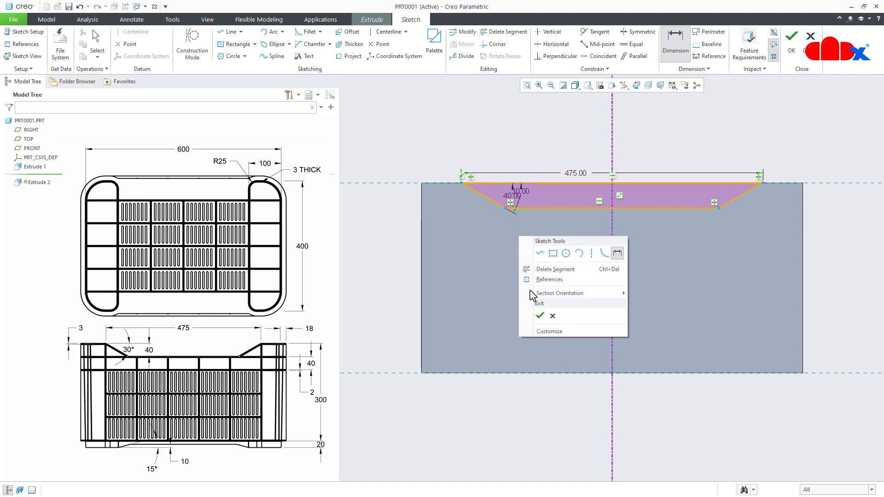
{"action": "left_click", "coordinate": [540, 316]}
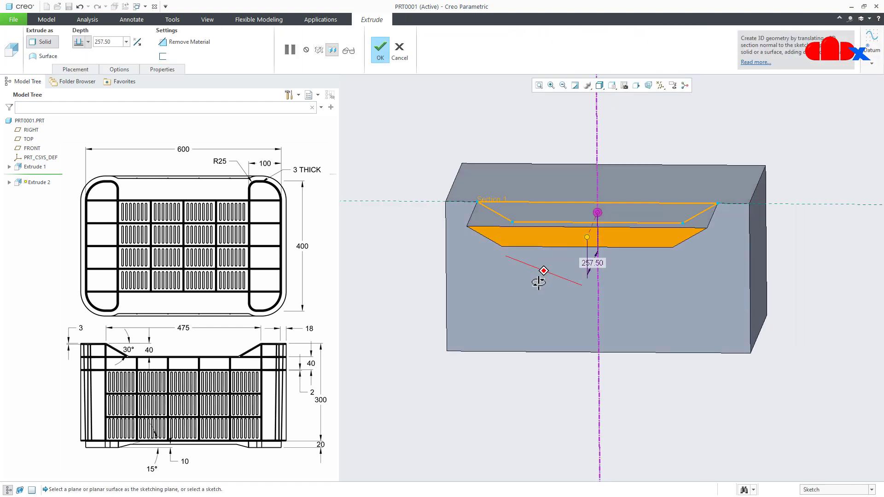
{"action": "middle_click_drag", "start_coordinate": [537, 278], "coordinate": [522, 312]}
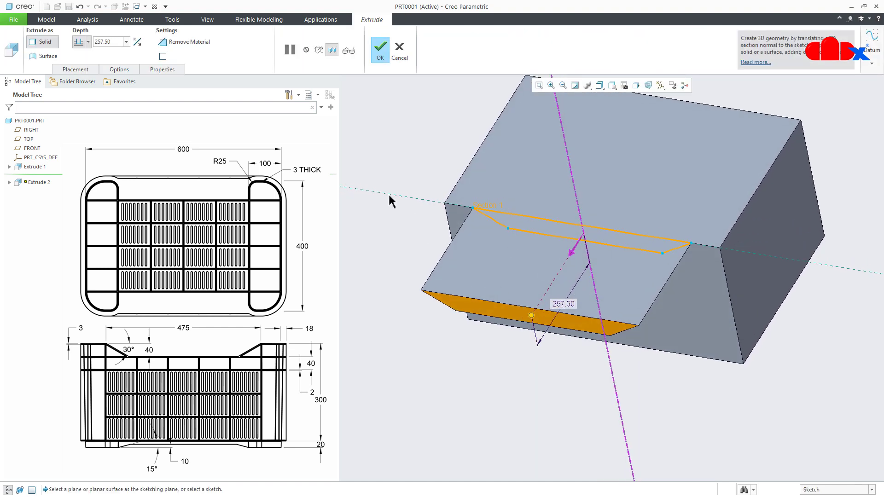
- Cut the trapezoid sketch inward through all of the block, removing material along its whole width
{"action": "left_click", "coordinate": [186, 41]}
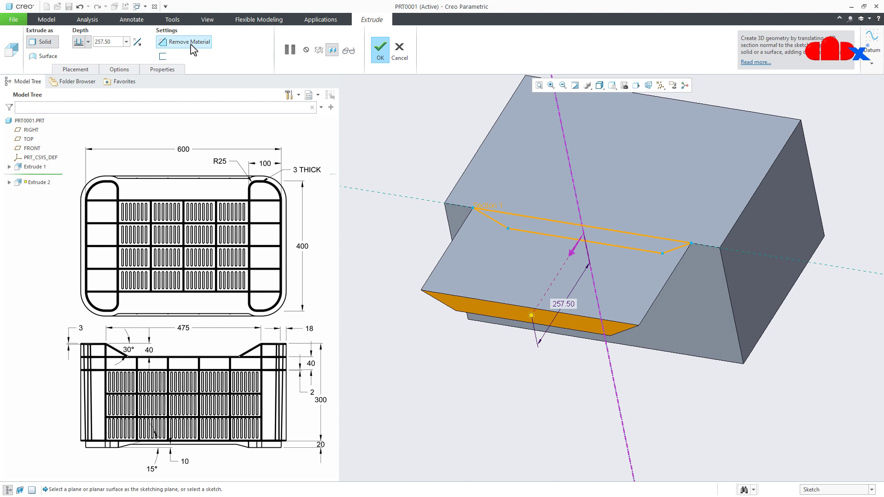
{"action": "left_click", "coordinate": [137, 42]}
{"action": "left_click", "coordinate": [89, 42]}
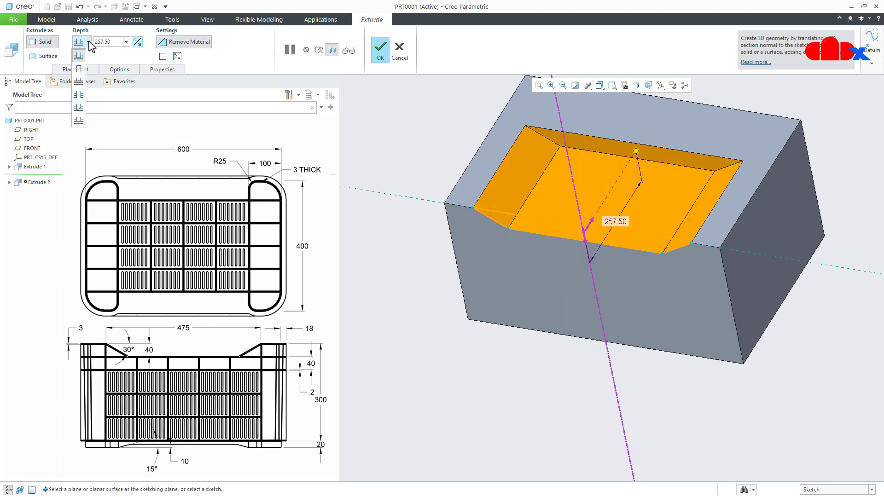
{"action": "left_click", "coordinate": [81, 87]}
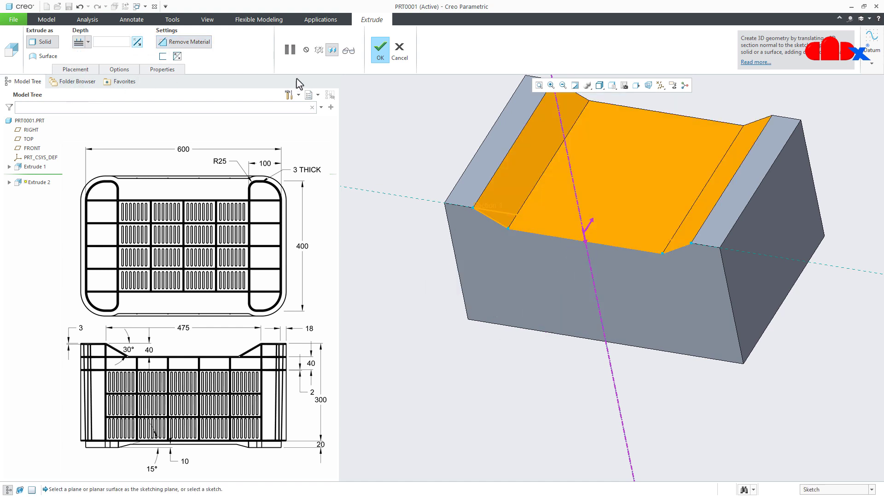
{"action": "left_click", "coordinate": [380, 58]}
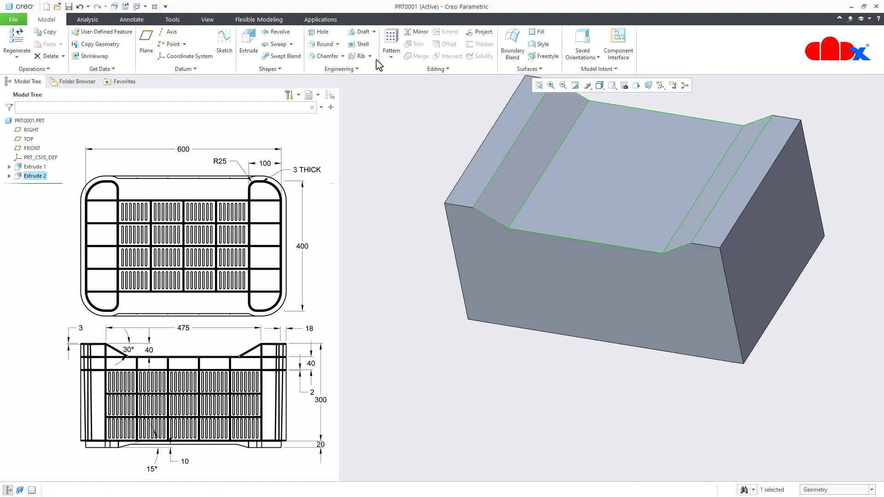
{"action": "left_click", "coordinate": [408, 337]}
- Round the block's four vertical corner edges with a 60 mm radius
{"action": "key", "text": "ctrl+d"}
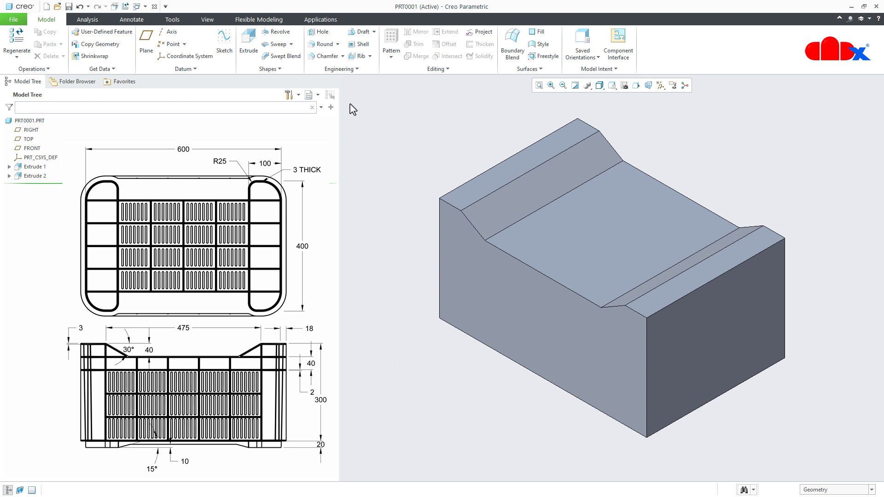
{"action": "left_click", "coordinate": [328, 48]}
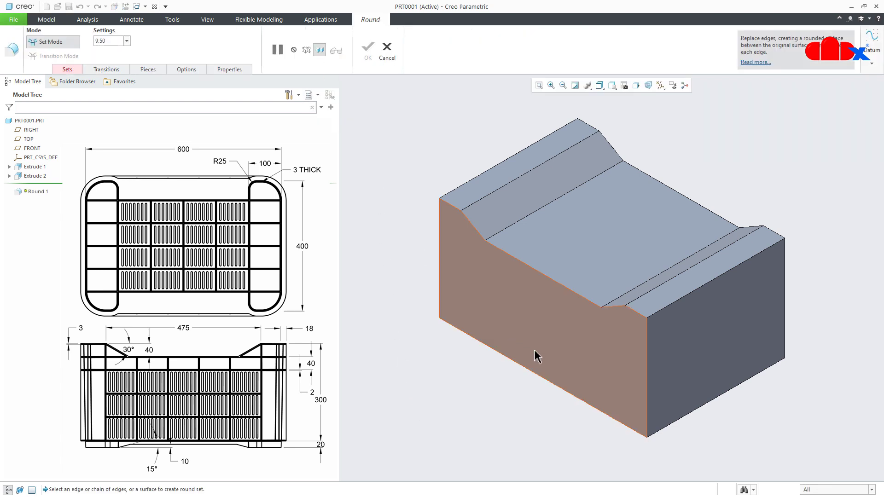
{"action": "left_click", "coordinate": [647, 371]}
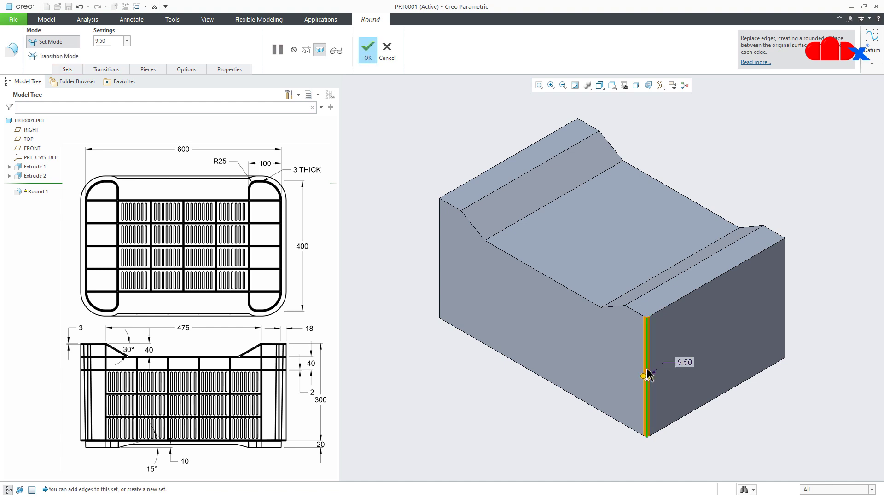
{"action": "left_click", "coordinate": [785, 322], "text": "ctrl"}
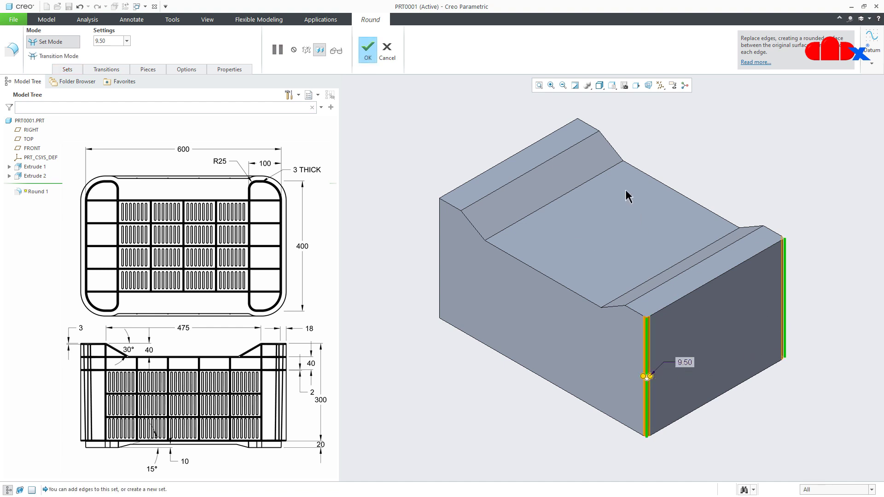
{"action": "left_click", "coordinate": [578, 168], "text": "ctrl"}
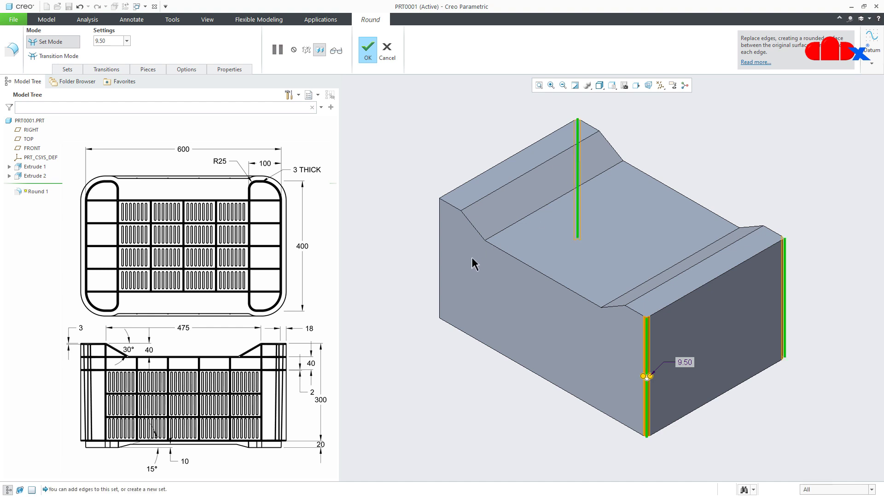
{"action": "left_click", "coordinate": [441, 261], "text": "ctrl"}
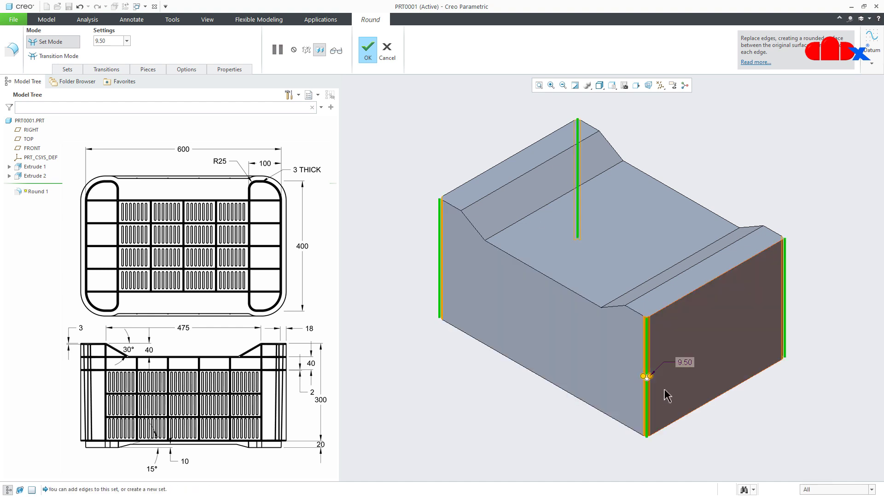
{"action": "double_click", "coordinate": [685, 363]}
{"action": "type", "text": "6"}
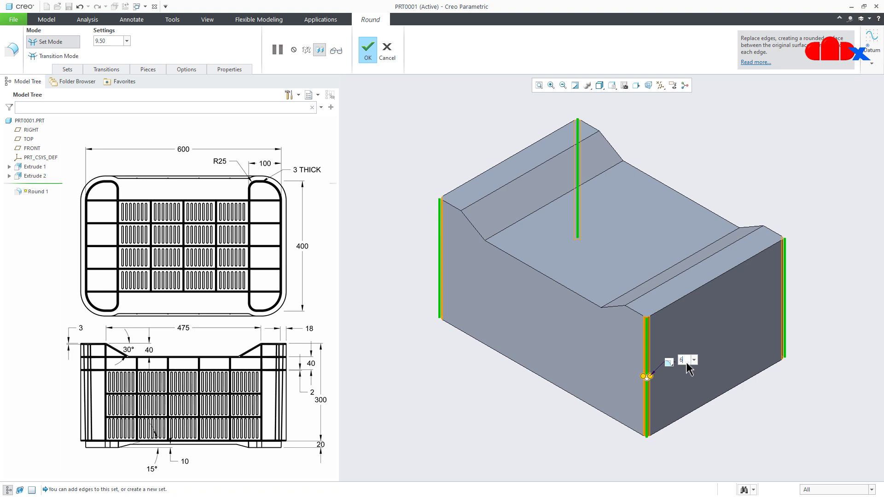
{"action": "type", "text": "0"}
{"action": "key", "text": "Return"}
{"action": "middle_click", "coordinate": [689, 368]}
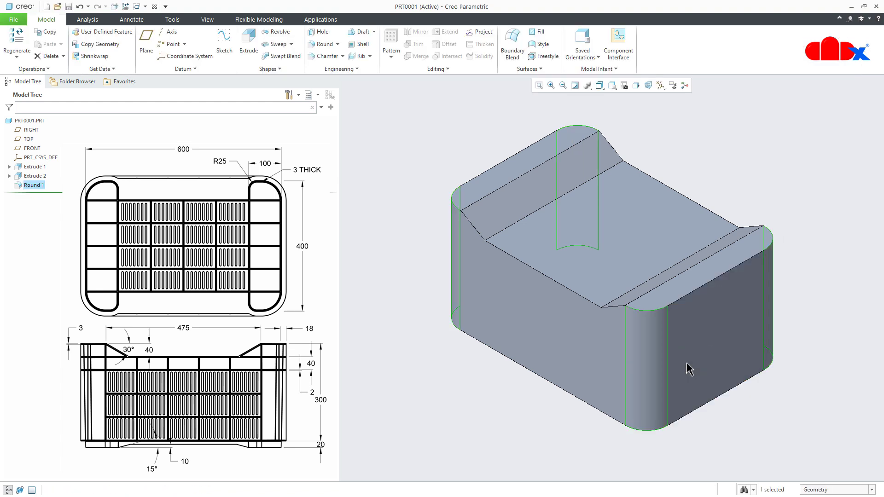
{"action": "left_click", "coordinate": [757, 441]}
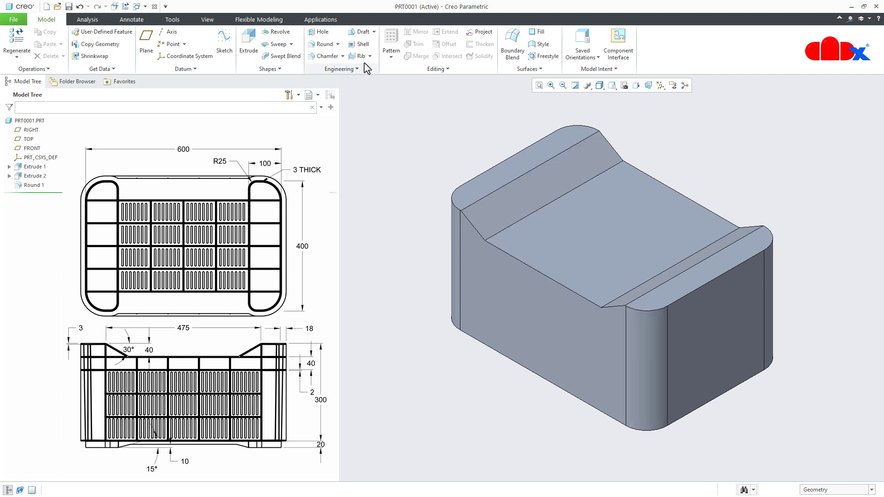
- Shell the block to a 3 mm wall thickness, removing all its upper faces, including the cutout's floor and slanted faces
{"action": "left_click", "coordinate": [362, 45]}
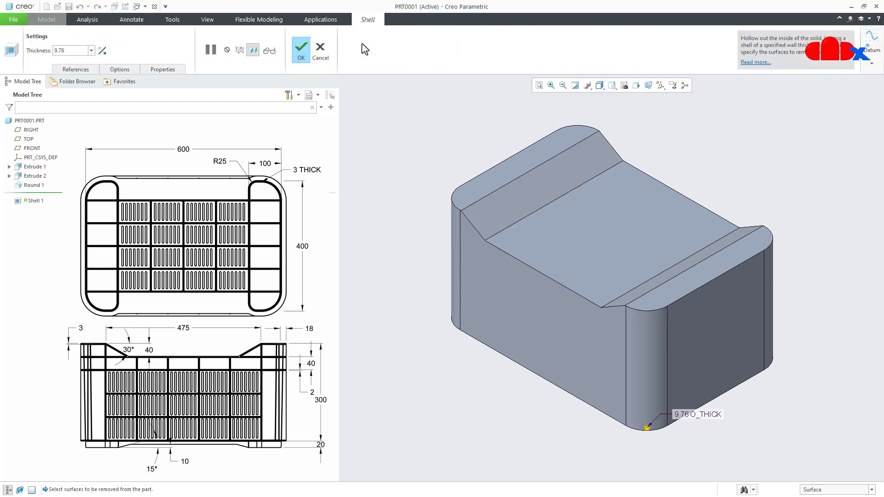
{"action": "left_click", "coordinate": [567, 244]}
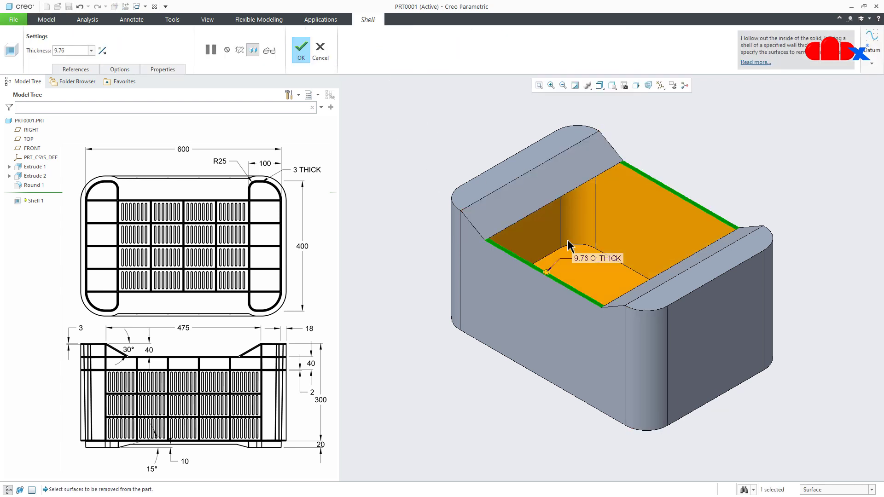
{"action": "left_click", "coordinate": [536, 193], "text": "ctrl"}
{"action": "left_click", "coordinate": [523, 173], "text": "ctrl"}
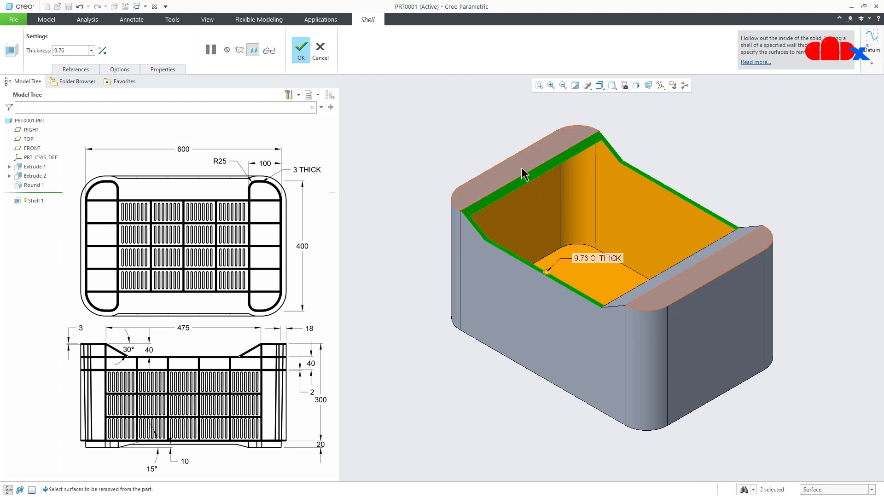
{"action": "left_click", "coordinate": [655, 290], "text": "ctrl"}
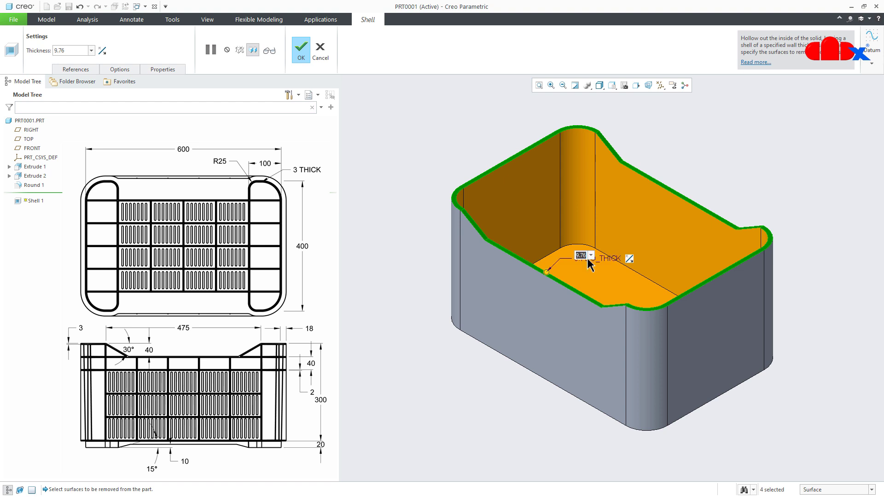
{"action": "key", "text": "Return"}
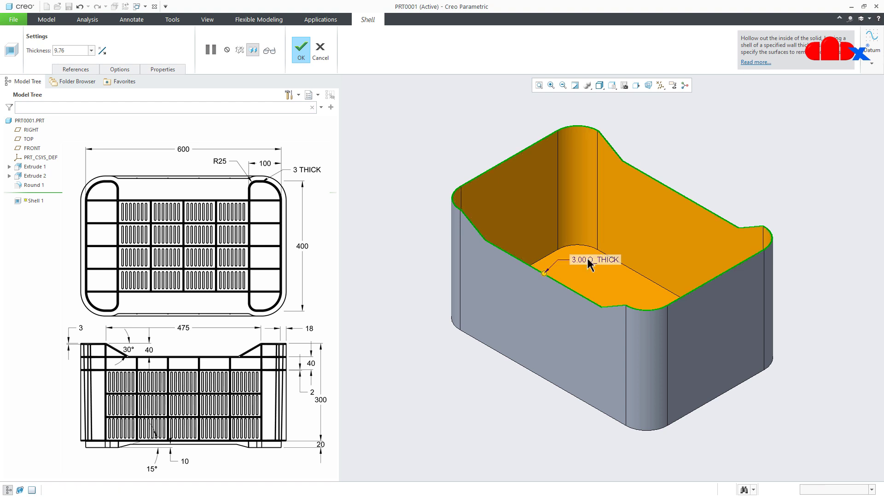
{"action": "middle_click", "coordinate": [816, 356]}
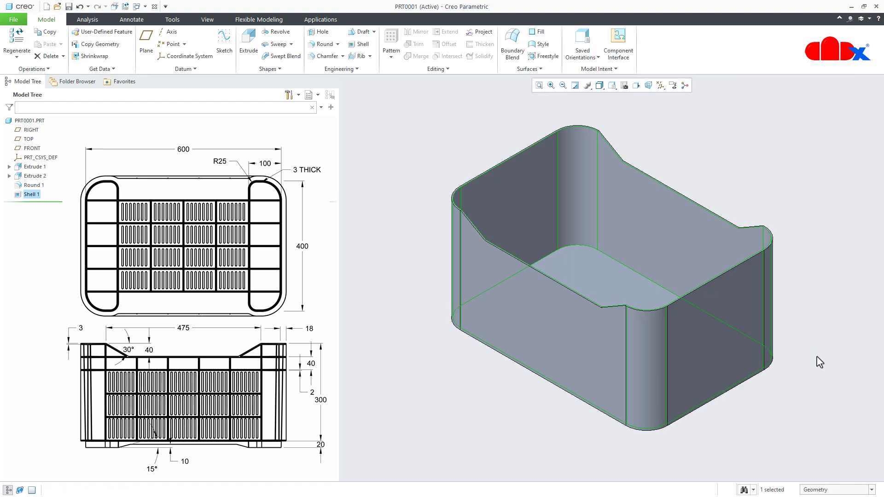
{"action": "middle_click_drag", "start_coordinate": [606, 323], "coordinate": [584, 449]}
{"action": "middle_click_drag", "start_coordinate": [565, 382], "coordinate": [537, 392]}
{"action": "key", "text": "ctrl+d"}
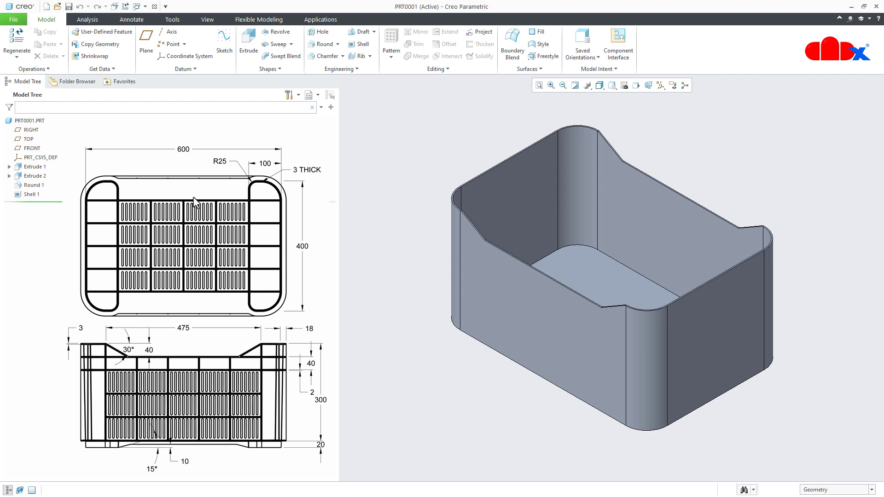
- Start an Extrude sketch on the crate's underside, facing the screen, and add a vertical centerline through its middle
{"action": "left_click", "coordinate": [248, 42]}
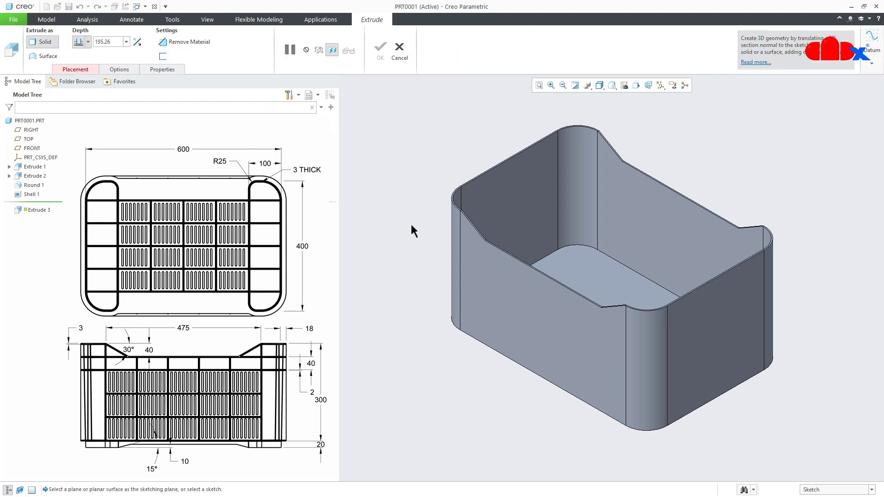
{"action": "mouse_move", "coordinate": [521, 295]}
{"action": "middle_mouse_down"}
{"action": "mouse_move", "coordinate": [542, 317]}
{"action": "mouse_move", "coordinate": [552, 276]}
{"action": "middle_mouse_up"}
{"action": "left_click", "coordinate": [557, 396]}
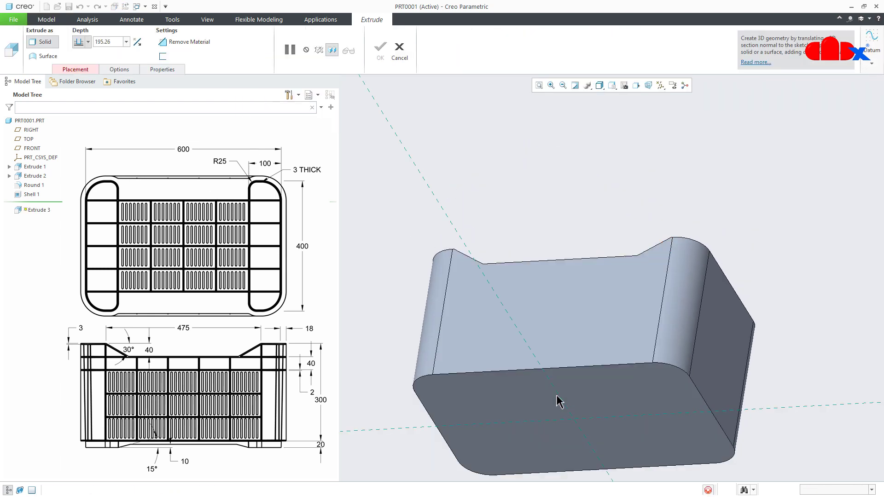
{"action": "left_click", "coordinate": [636, 86]}
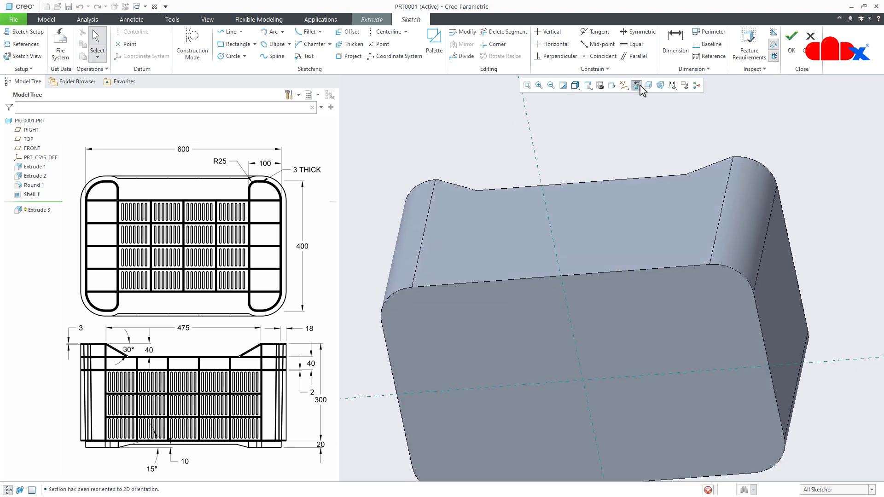
{"action": "right_click", "coordinate": [632, 120]}
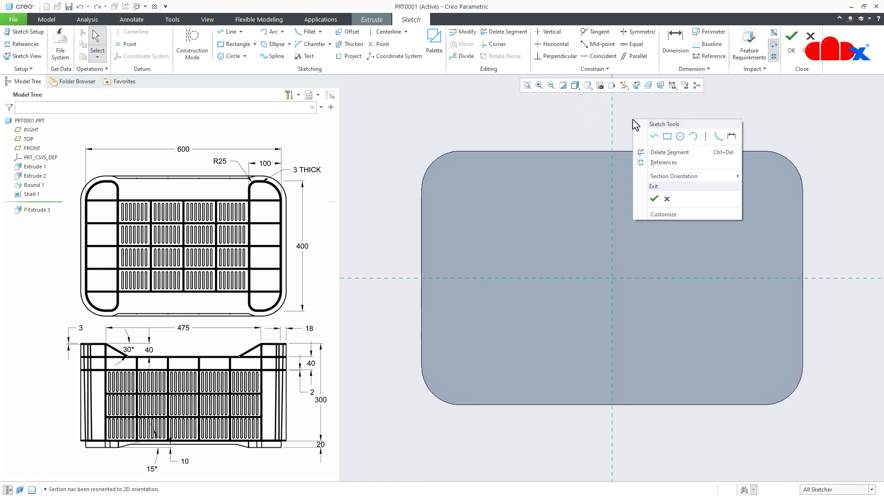
{"action": "left_click", "coordinate": [704, 137]}
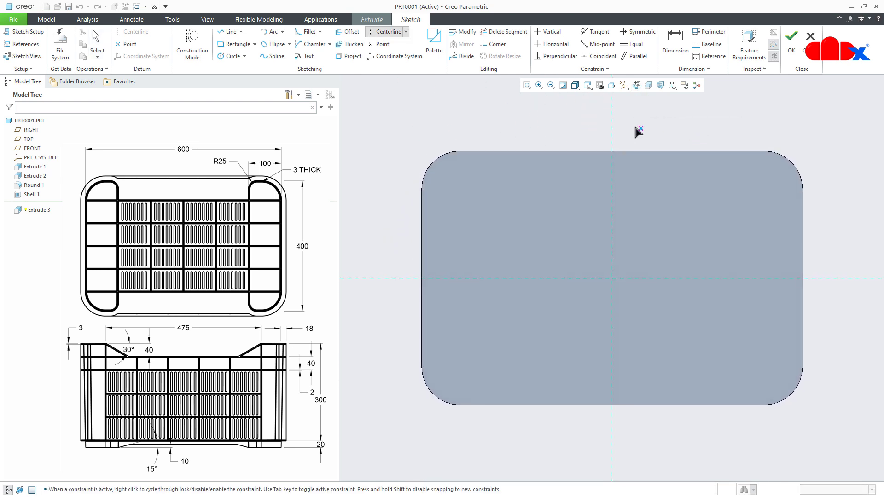
{"action": "left_click", "coordinate": [613, 133]}
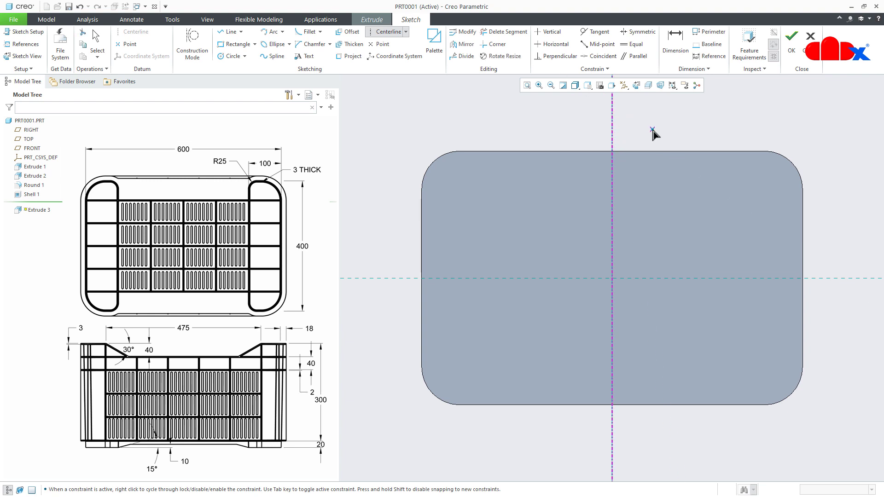
{"action": "middle_click", "coordinate": [653, 129]}
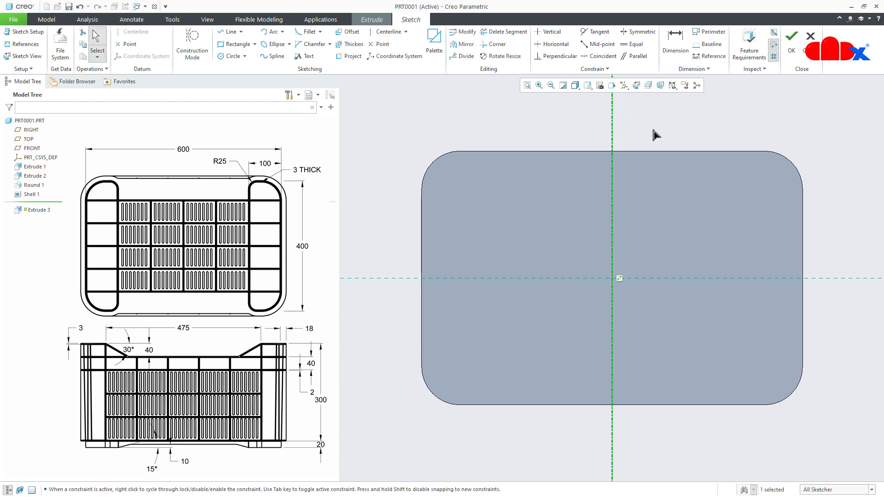
- Project the complete outer edge loop of the crate's underside into the sketch
{"action": "left_click", "coordinate": [350, 56]}
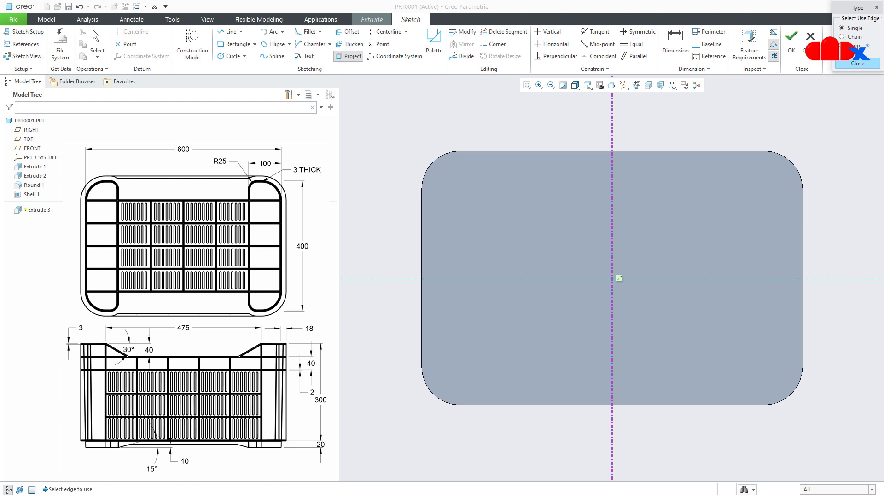
{"action": "left_click", "coordinate": [842, 45]}
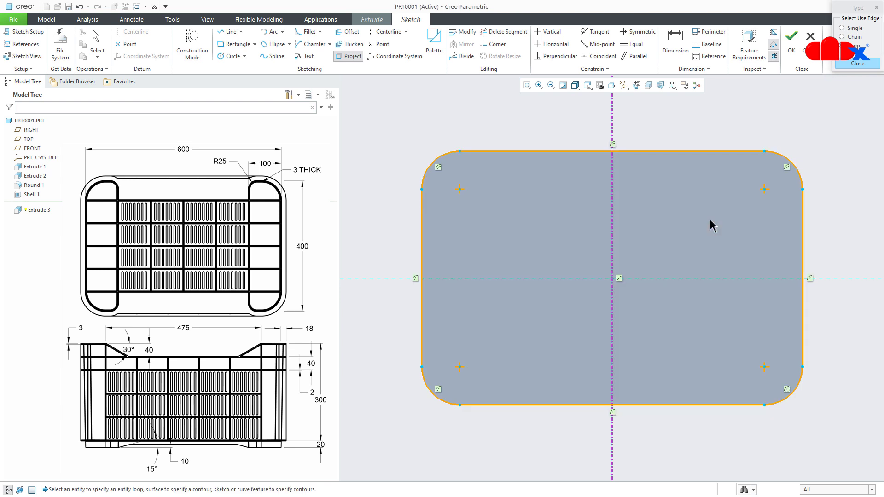
{"action": "left_click", "coordinate": [704, 212]}
{"action": "middle_click", "coordinate": [573, 126]}
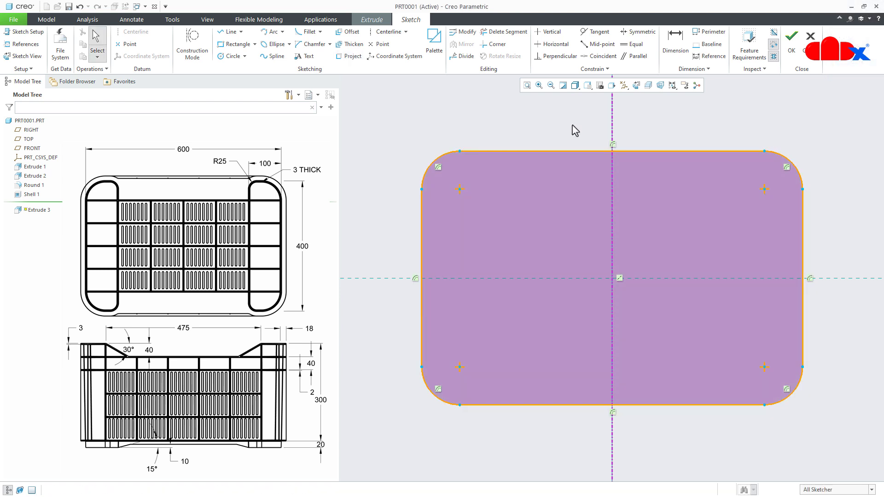
- Draw a vertical line across the projected outline, between its two long edges, about 103 mm from the left short side
{"action": "right_click", "coordinate": [575, 130]}
{"action": "left_click", "coordinate": [594, 144]}
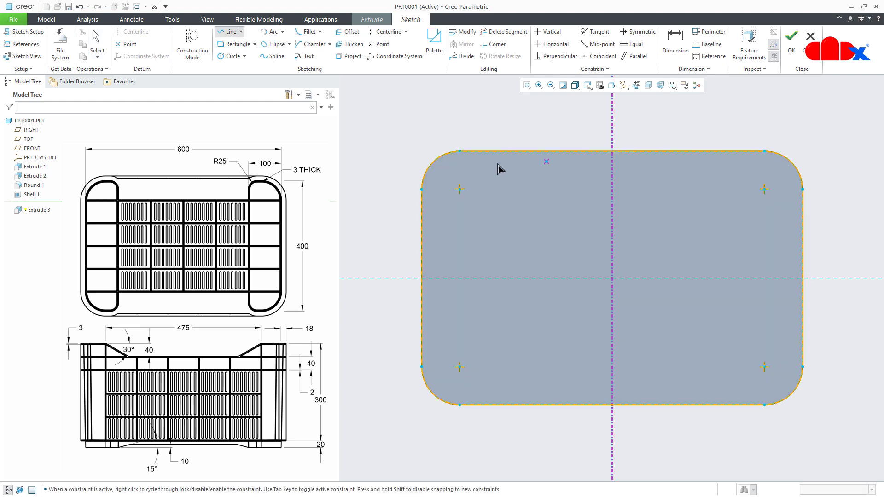
{"action": "scroll", "coordinate": [502, 170], "scroll_direction": "down", "scroll_amount": 4}
{"action": "scroll", "coordinate": [501, 167], "scroll_direction": "down", "scroll_amount": 4}
{"action": "left_click", "coordinate": [506, 122]}
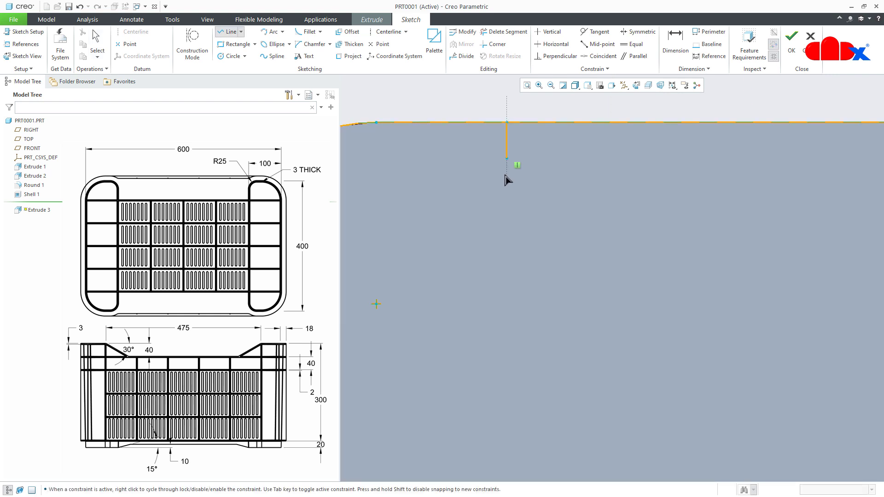
{"action": "scroll", "coordinate": [503, 219], "scroll_direction": "up", "scroll_amount": 5}
{"action": "scroll", "coordinate": [504, 224], "scroll_direction": "up", "scroll_amount": 5}
{"action": "scroll", "coordinate": [501, 379], "scroll_direction": "down", "scroll_amount": 5}
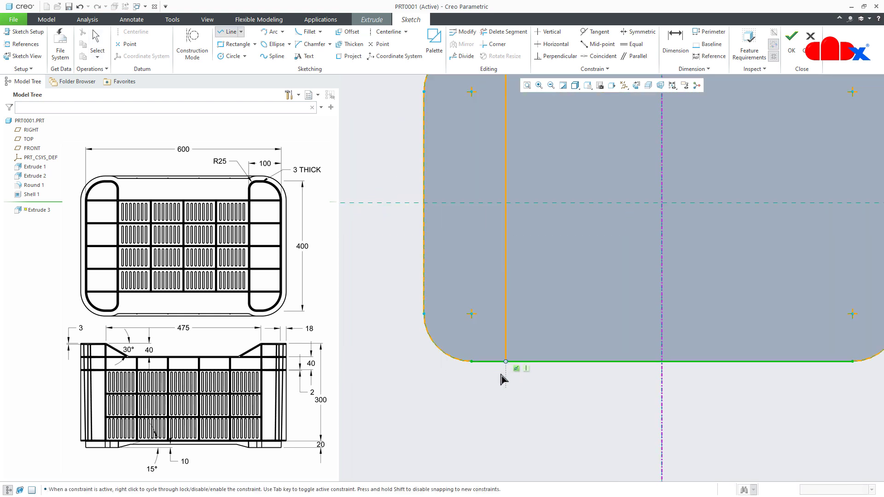
{"action": "left_click", "coordinate": [522, 327]}
{"action": "middle_click", "coordinate": [526, 361]}
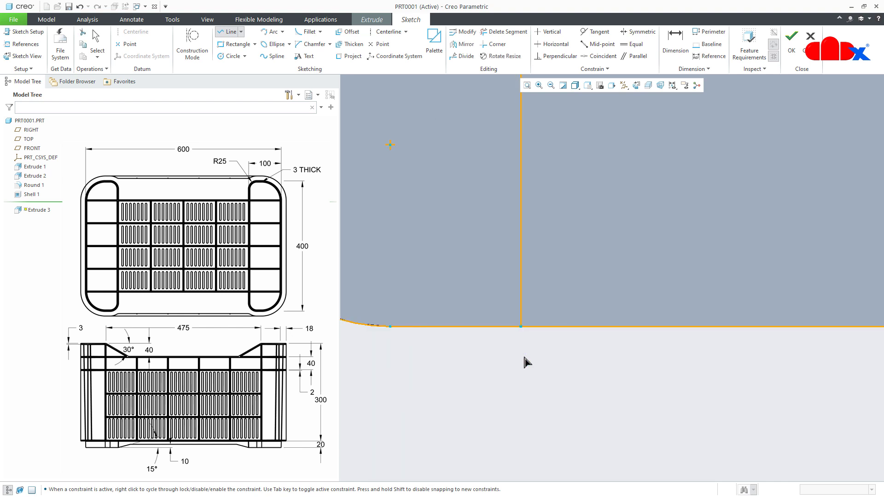
{"action": "scroll", "coordinate": [508, 408], "scroll_direction": "up", "scroll_amount": 5}
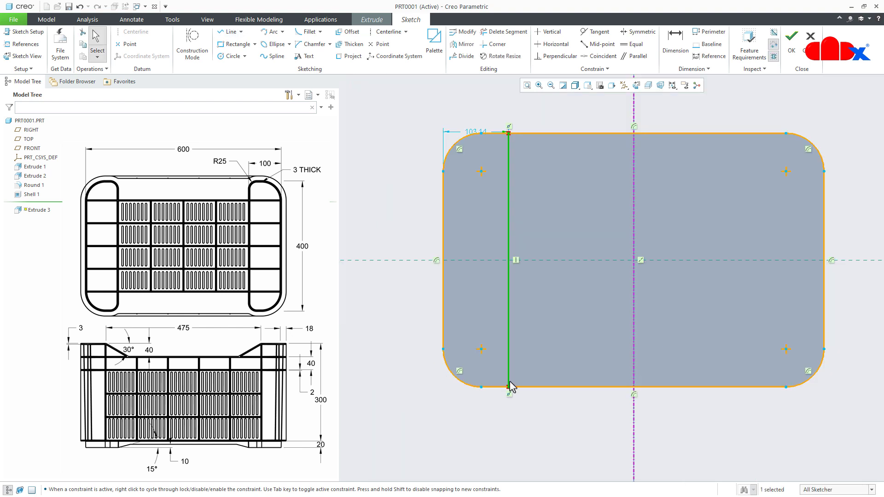
- Mirror the vertical line about the centerline and trim away the outline's long-edge segments between the two vertical lines
{"action": "left_click", "coordinate": [452, 48]}
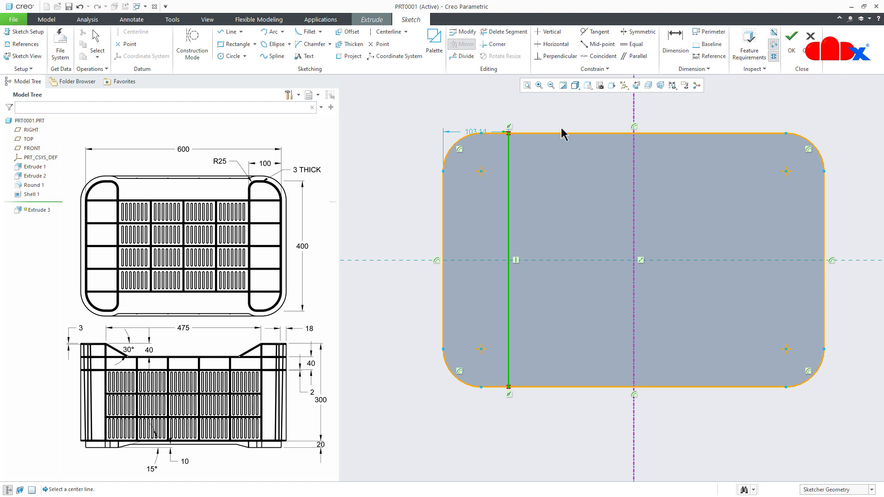
{"action": "left_click", "coordinate": [637, 122]}
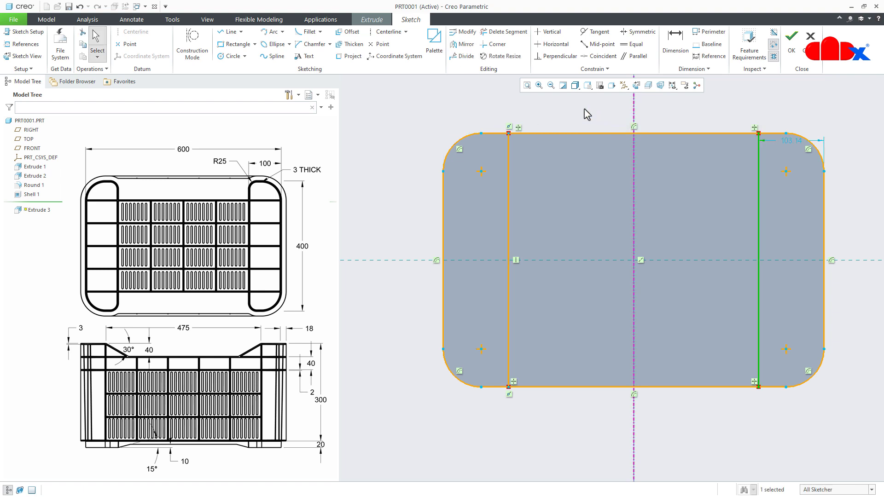
{"action": "left_click", "coordinate": [506, 32]}
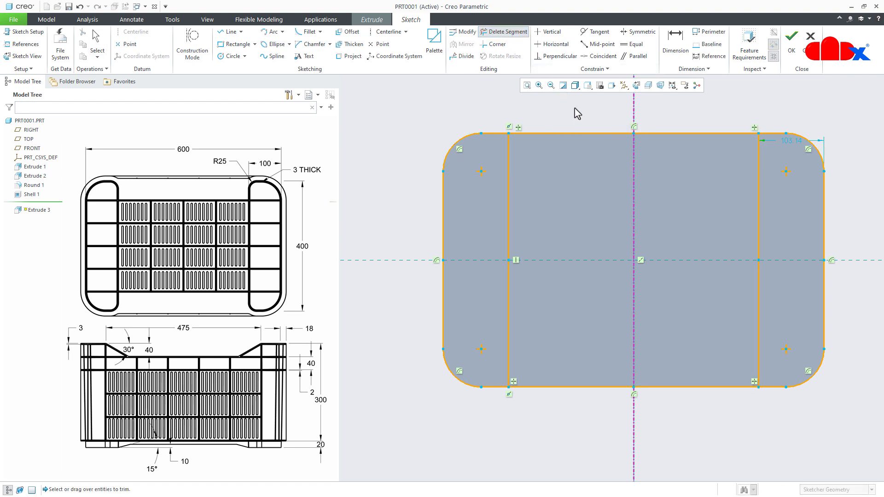
{"action": "left_click_drag", "start_coordinate": [575, 108], "coordinate": [581, 158]}
{"action": "left_click_drag", "start_coordinate": [677, 123], "coordinate": [675, 163]}
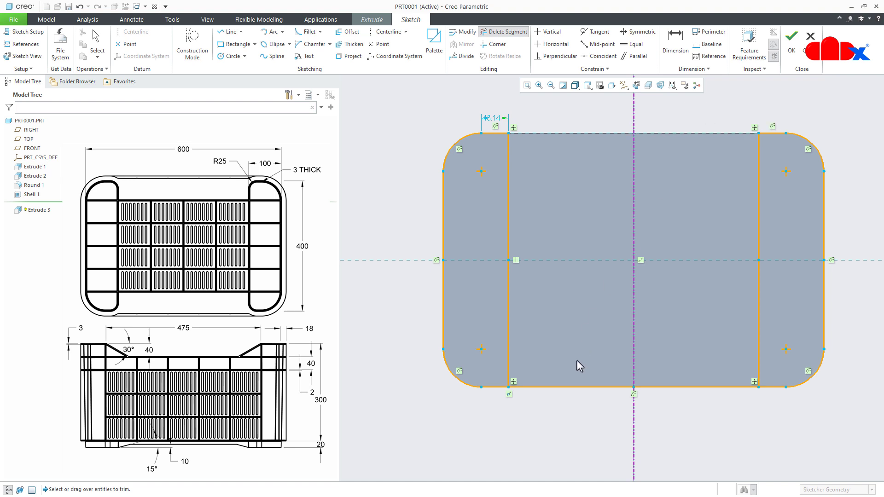
{"action": "left_click_drag", "start_coordinate": [576, 361], "coordinate": [578, 410]}
{"action": "left_click_drag", "start_coordinate": [676, 385], "coordinate": [673, 411]}
{"action": "middle_click", "coordinate": [671, 410]}
- Fillet the four inner corners of the two end loops with radii of about 13 to 24 mm
{"action": "right_click", "coordinate": [670, 410]}
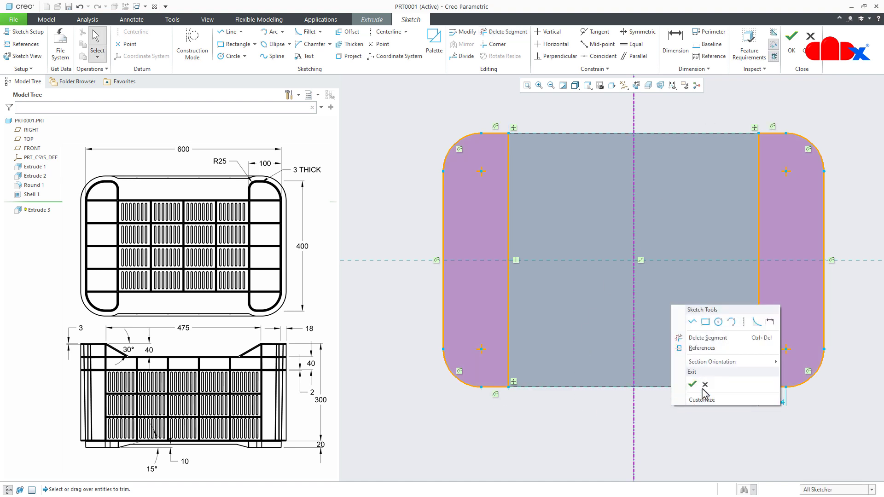
{"action": "left_click", "coordinate": [756, 322]}
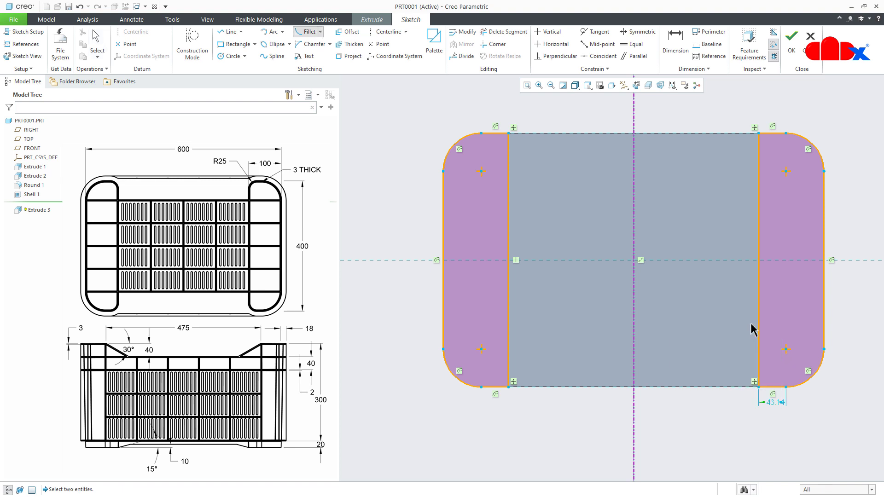
{"action": "left_click", "coordinate": [496, 387]}
{"action": "left_click", "coordinate": [509, 371]}
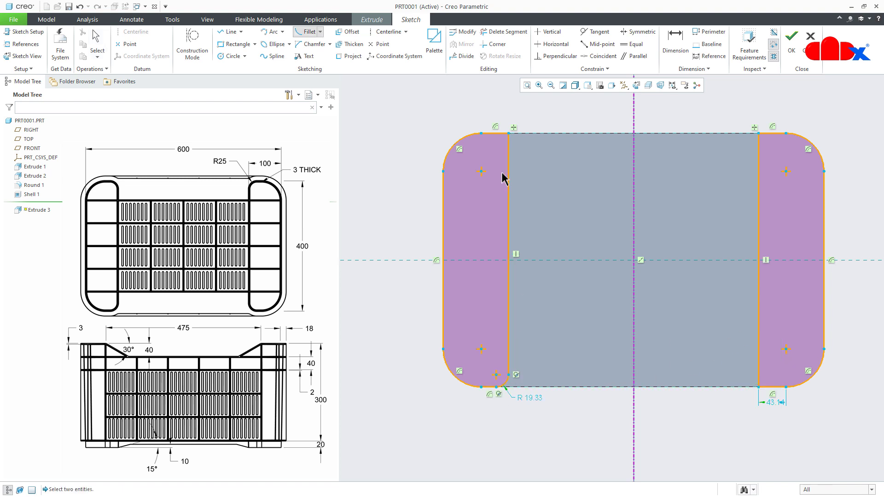
{"action": "left_click", "coordinate": [508, 157]}
{"action": "left_click", "coordinate": [501, 135]}
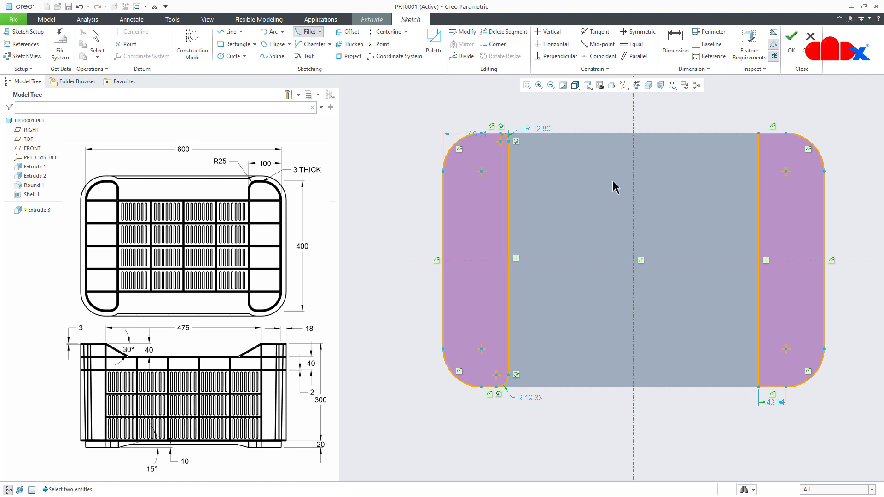
{"action": "left_click", "coordinate": [764, 157]}
{"action": "left_click", "coordinate": [771, 134]}
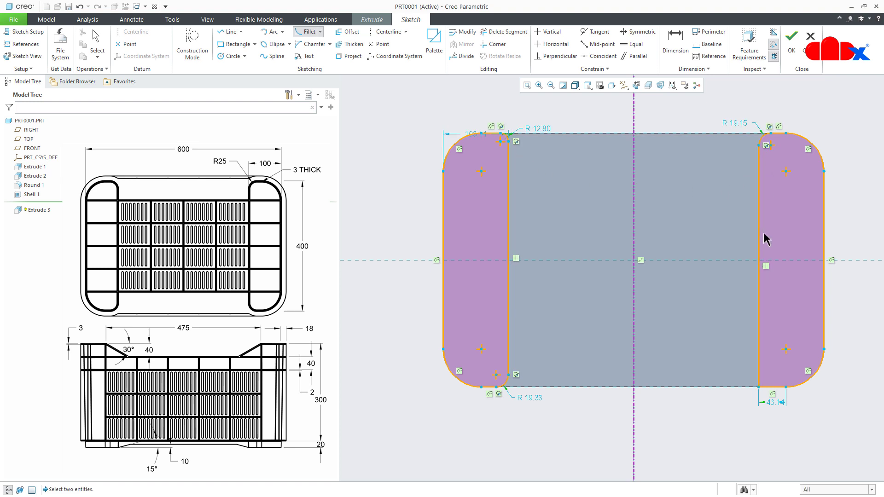
{"action": "left_click", "coordinate": [759, 373]}
{"action": "left_click", "coordinate": [775, 387]}
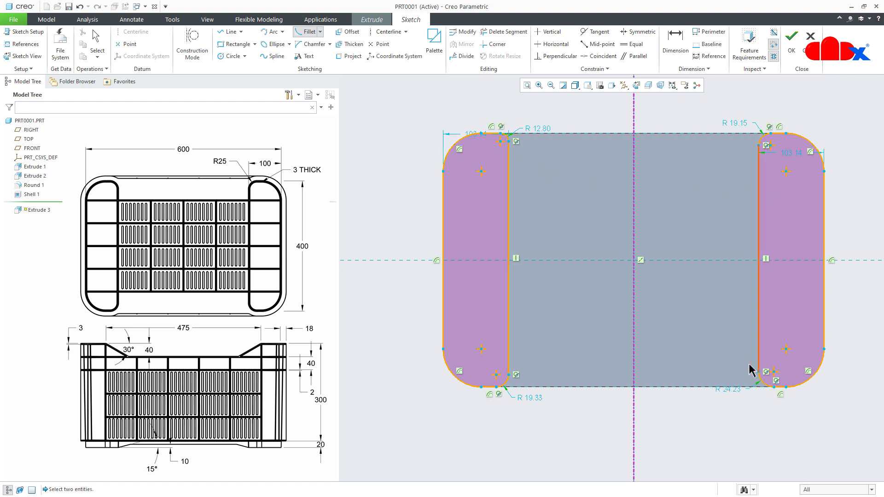
{"action": "middle_click", "coordinate": [718, 350]}
- Make the four inner fillets equal in radius and constrain the upper fillets' endpoints on the vertical lines symmetric about the centerline
{"action": "right_click", "coordinate": [716, 345]}
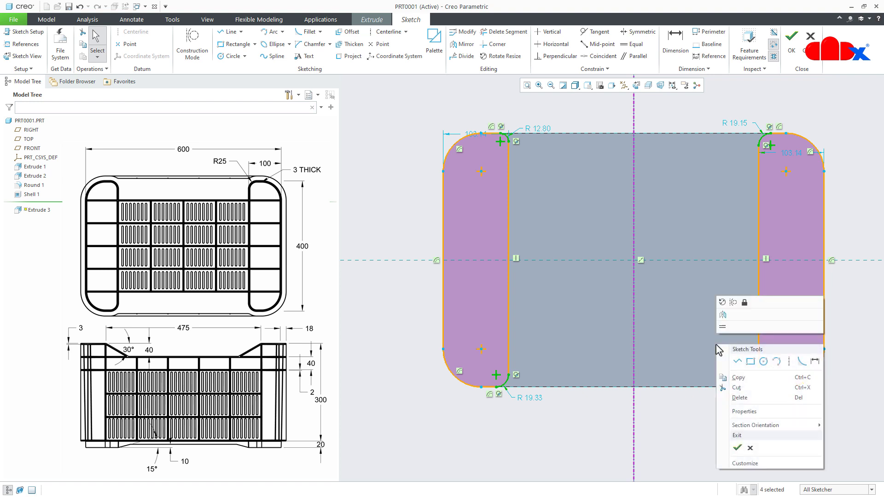
{"action": "left_click", "coordinate": [722, 327]}
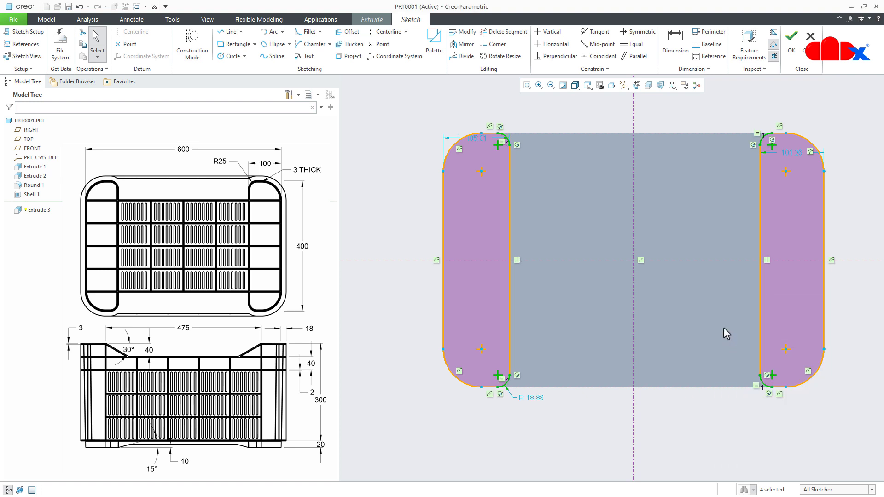
{"action": "left_click", "coordinate": [639, 31]}
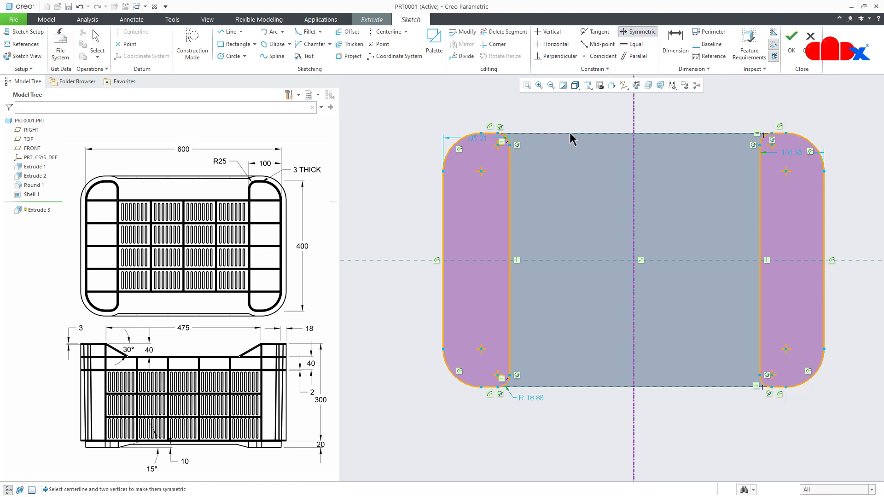
{"action": "left_click", "coordinate": [510, 150]}
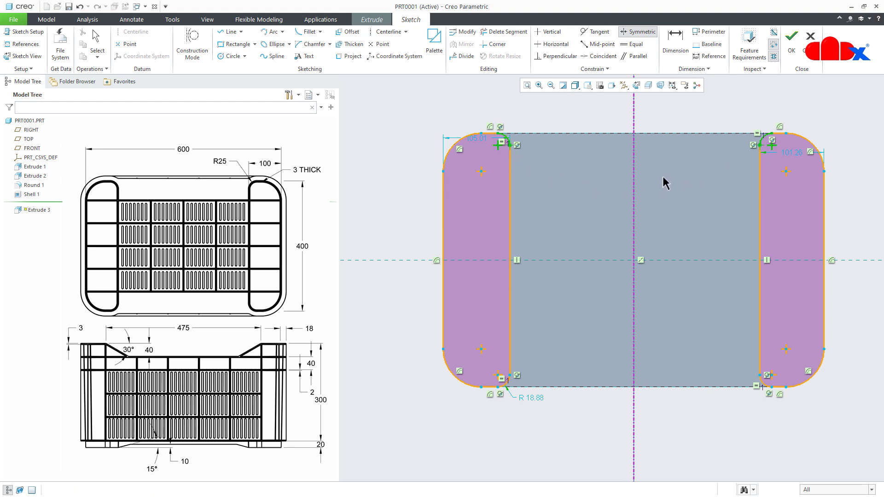
{"action": "left_click", "coordinate": [634, 176]}
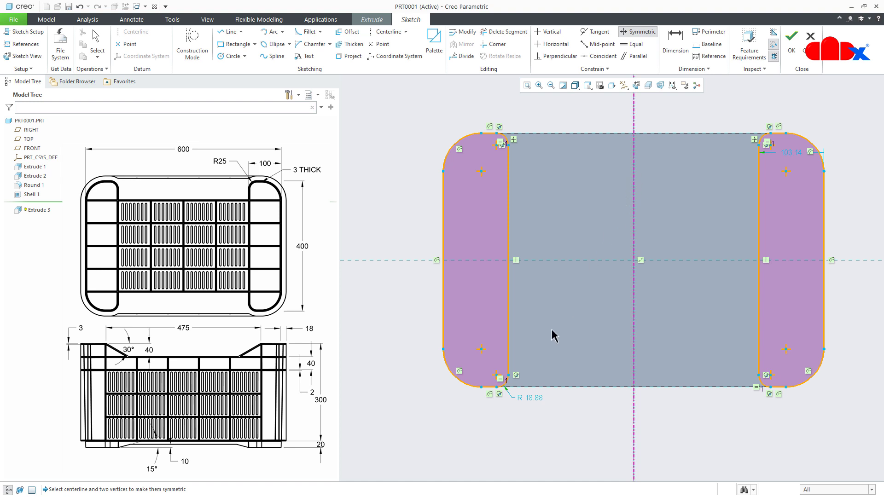
- Set the inner fillet radius to 25 mm and the end loops' width to 100 mm, and finish the sketch
{"action": "double_click", "coordinate": [529, 400]}
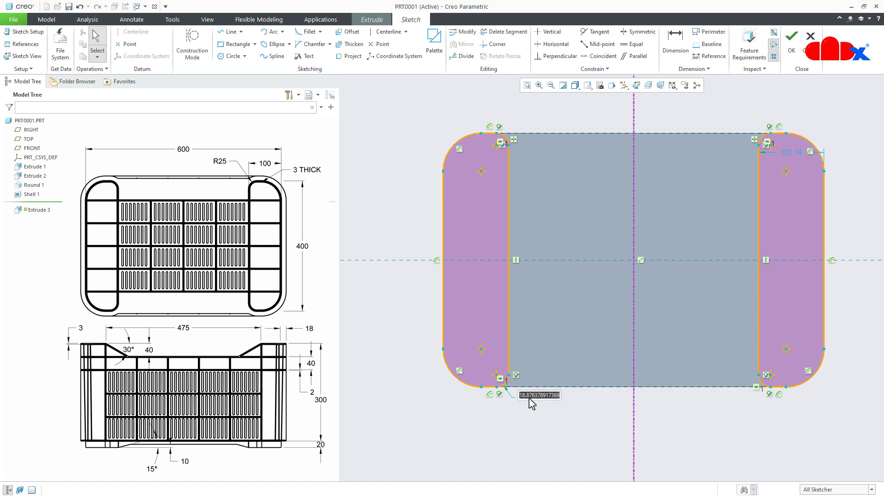
{"action": "type", "text": "25"}
{"action": "key", "text": "Return"}
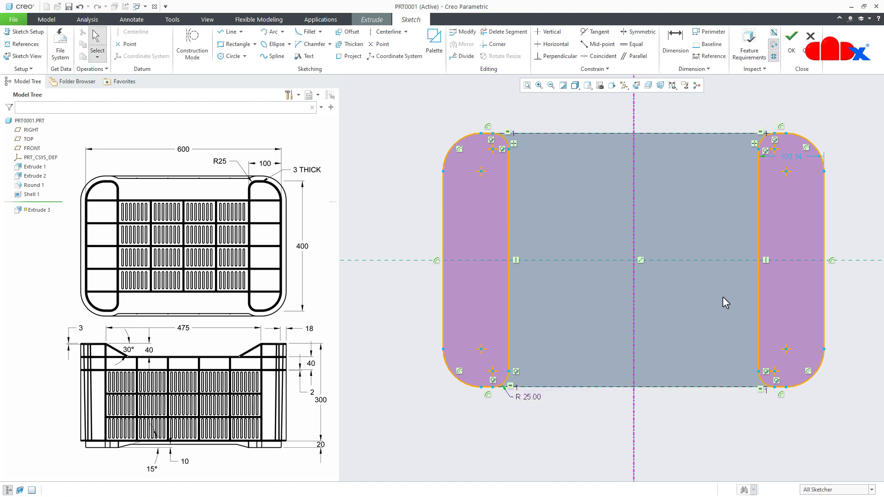
{"action": "double_click", "coordinate": [790, 159]}
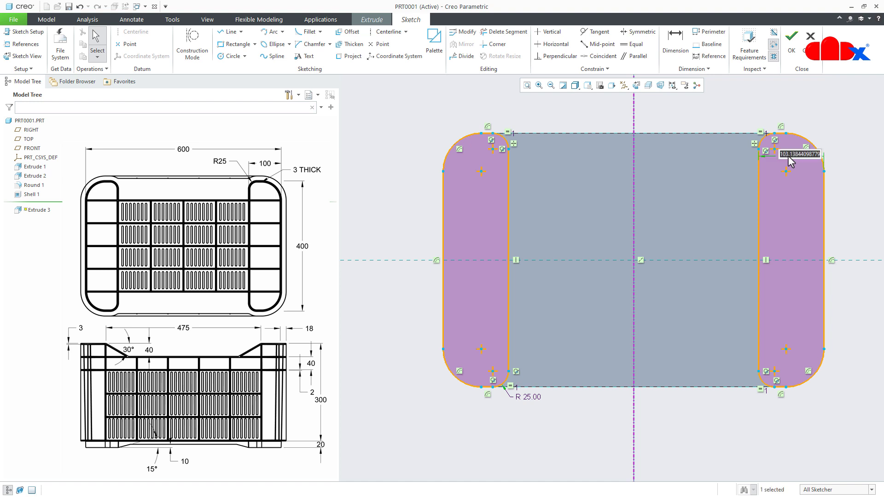
{"action": "type", "text": "100"}
{"action": "key", "text": "Return"}
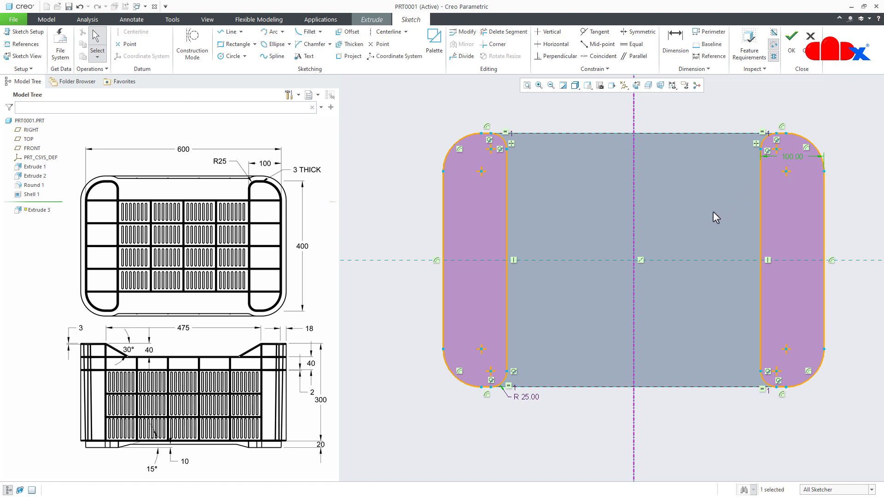
{"action": "right_click", "coordinate": [713, 218]}
{"action": "left_click", "coordinate": [733, 304]}
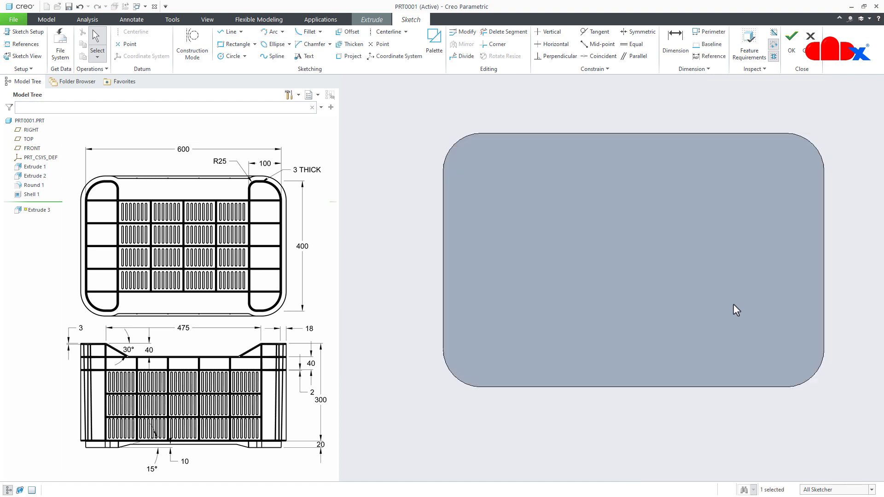
- Extrude the two end loops as thin walls 3 mm thick and 20 mm deep, projecting from the crate's underside
{"action": "mouse_move", "coordinate": [733, 304]}
{"action": "middle_mouse_down"}
{"action": "mouse_move", "coordinate": [716, 288]}
{"action": "mouse_move", "coordinate": [698, 309]}
{"action": "middle_mouse_up"}
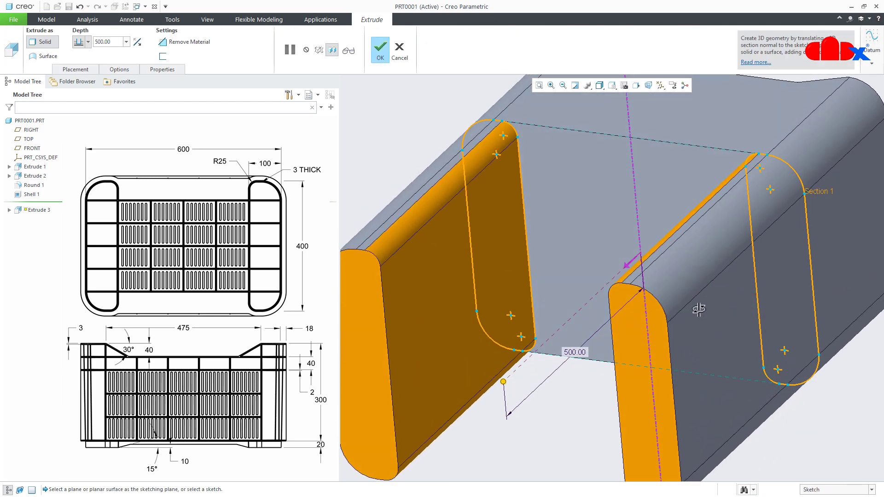
{"action": "scroll", "coordinate": [700, 312], "scroll_direction": "down", "scroll_amount": 3}
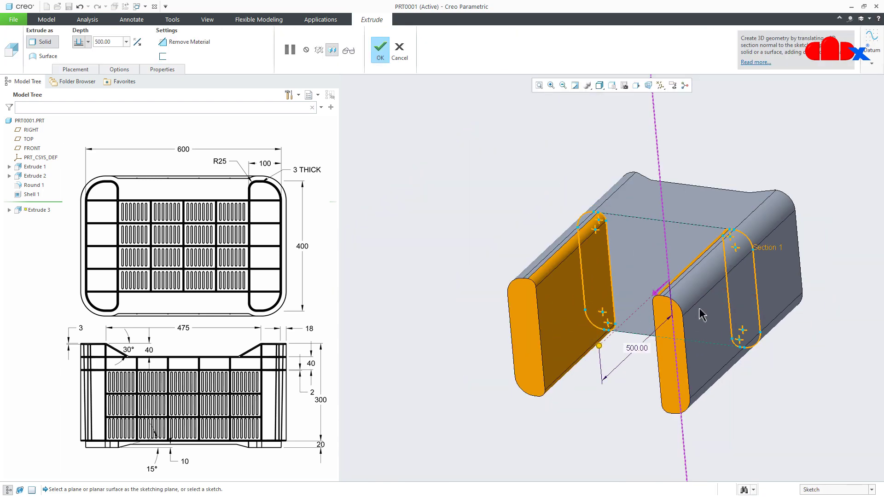
{"action": "left_click", "coordinate": [163, 56]}
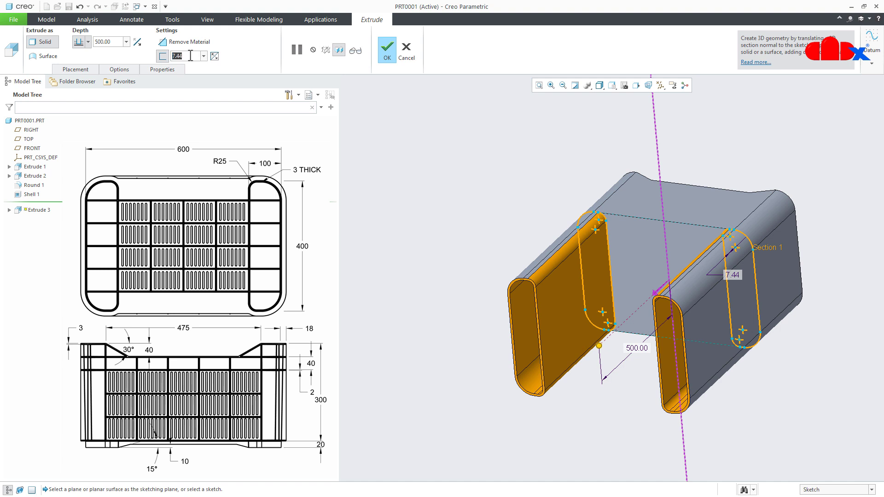
{"action": "type", "text": "3"}
{"action": "key", "text": "Return"}
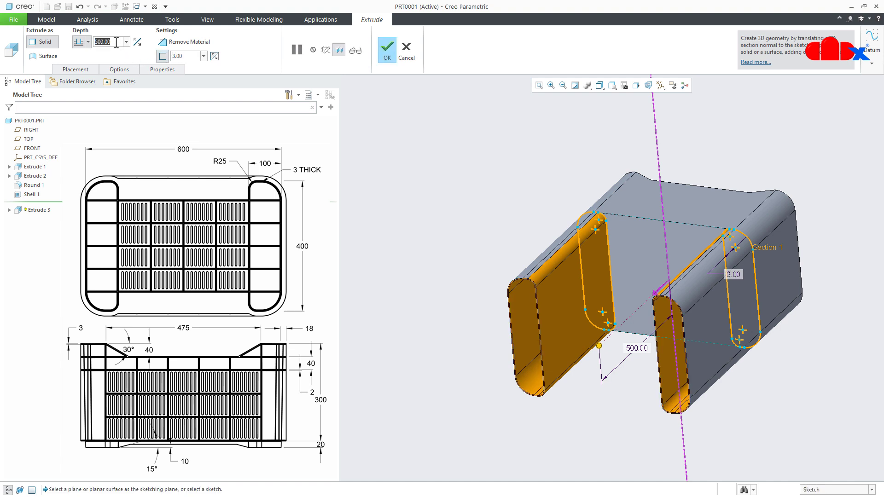
{"action": "type", "text": "20"}
{"action": "key", "text": "Return"}
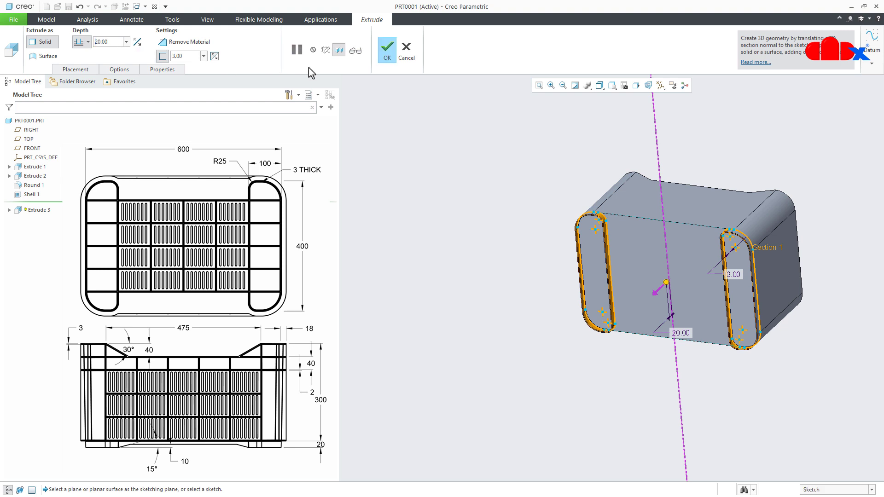
{"action": "left_click", "coordinate": [386, 48]}
{"action": "left_click", "coordinate": [565, 385]}
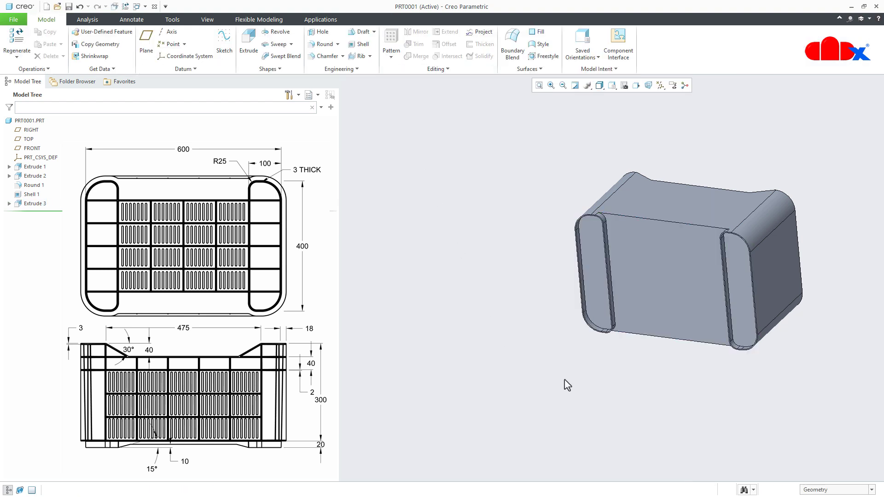
- Start a solid sweep and chain its trajectory along the rim's outer edges, from one short end around the corner and along the rear long side
{"action": "scroll", "coordinate": [706, 300], "scroll_direction": "up", "scroll_amount": 3}
{"action": "middle_click_drag", "start_coordinate": [706, 300], "coordinate": [695, 326]}
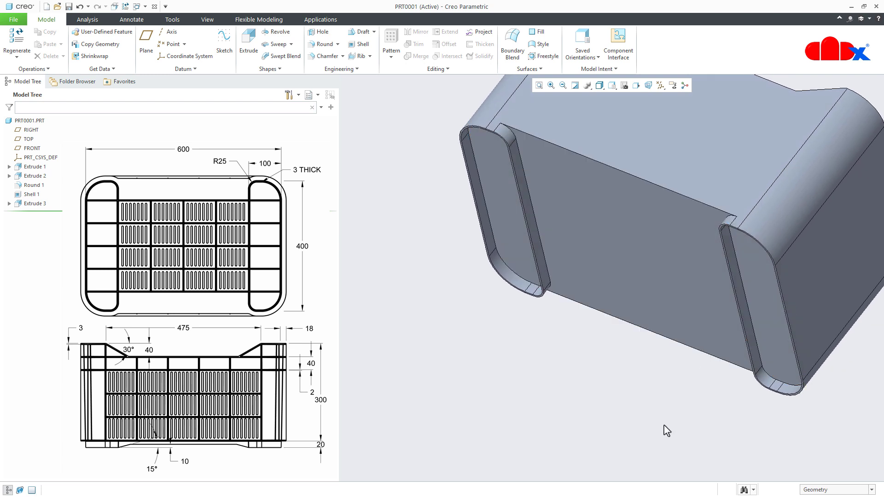
{"action": "key", "text": "ctrl+d"}
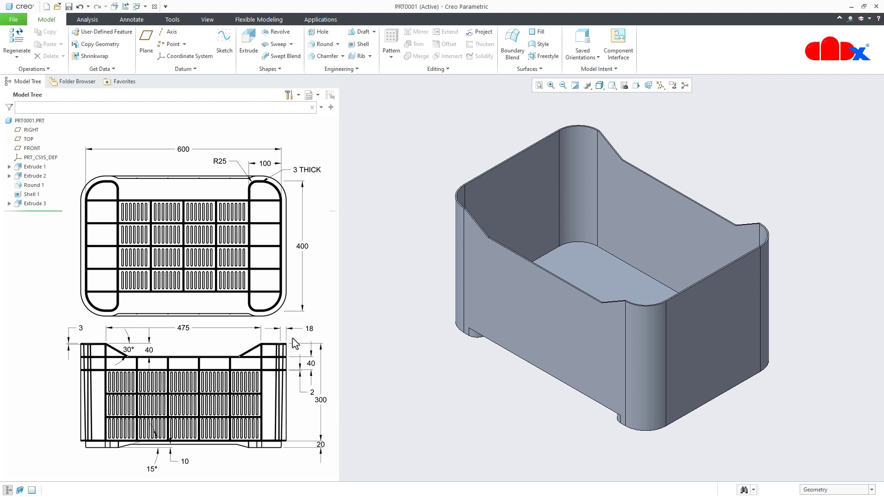
{"action": "left_click", "coordinate": [278, 44]}
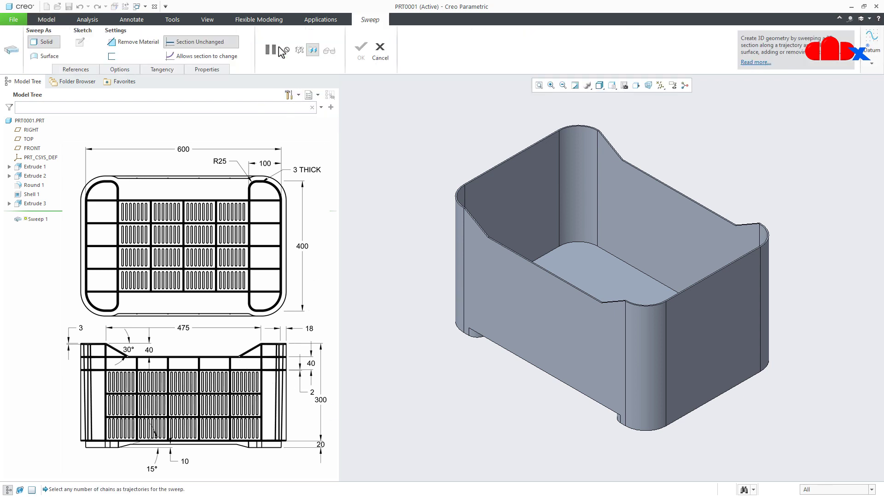
{"action": "scroll", "coordinate": [672, 301], "scroll_direction": "up", "scroll_amount": 6}
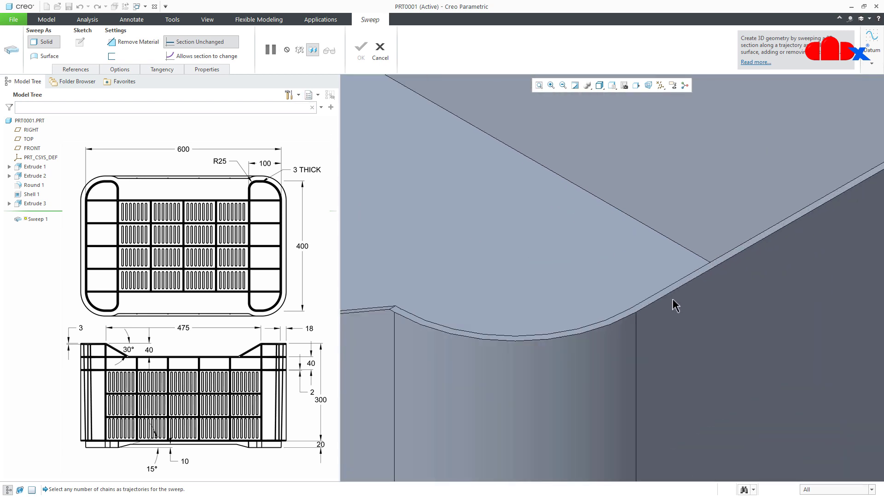
{"action": "left_click", "coordinate": [672, 297]}
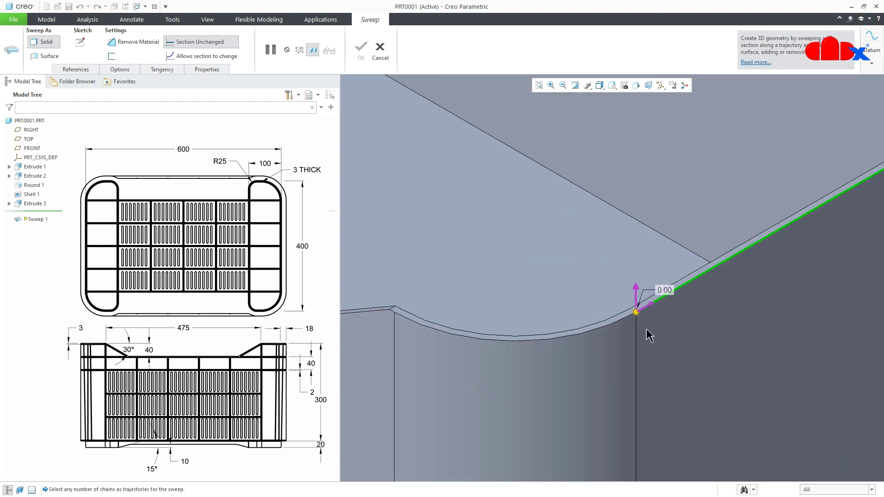
{"action": "scroll", "coordinate": [646, 329], "scroll_direction": "down", "scroll_amount": 2}
{"action": "scroll", "coordinate": [646, 330], "scroll_direction": "down", "scroll_amount": 2}
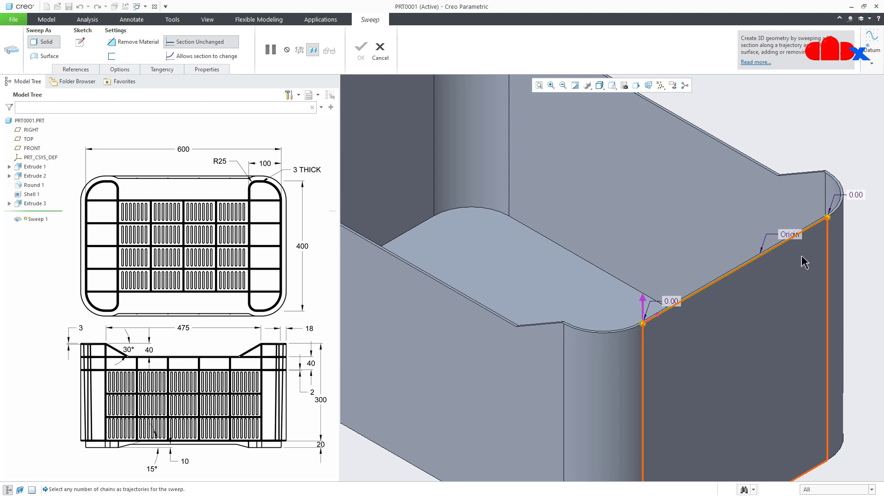
{"action": "scroll", "coordinate": [824, 193], "scroll_direction": "up", "scroll_amount": 5}
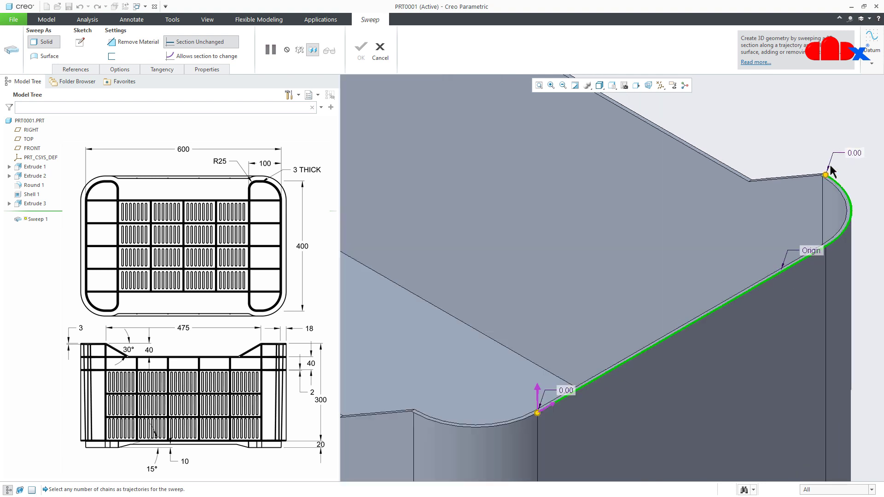
{"action": "left_click_drag", "start_coordinate": [821, 201], "coordinate": [489, 221]}
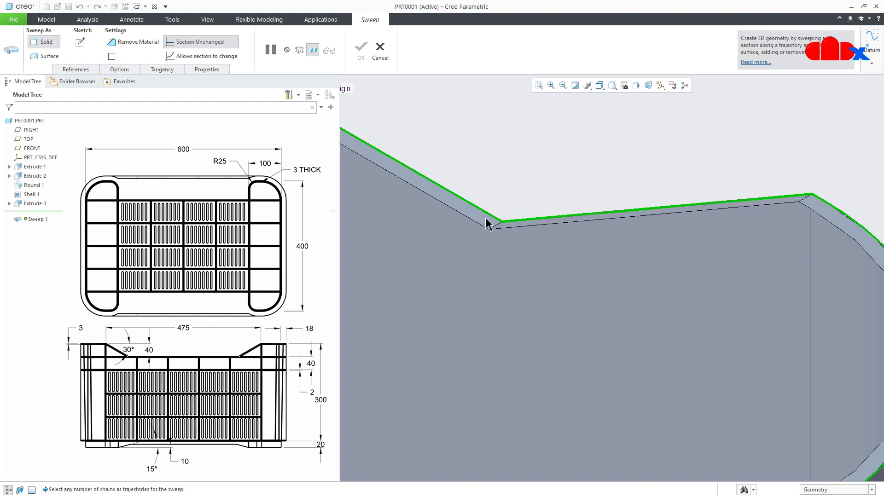
{"action": "scroll", "coordinate": [562, 275], "scroll_direction": "down", "scroll_amount": 5}
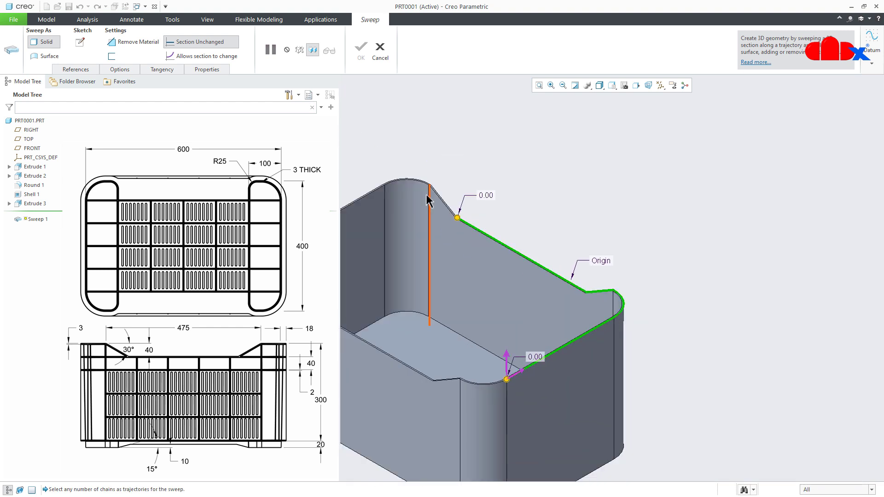
- Extend the sweep trajectory over the rear side's far slope, around the opposite short end and corners, and down the front side's first slope
{"action": "scroll", "coordinate": [420, 191], "scroll_direction": "up", "scroll_amount": 5}
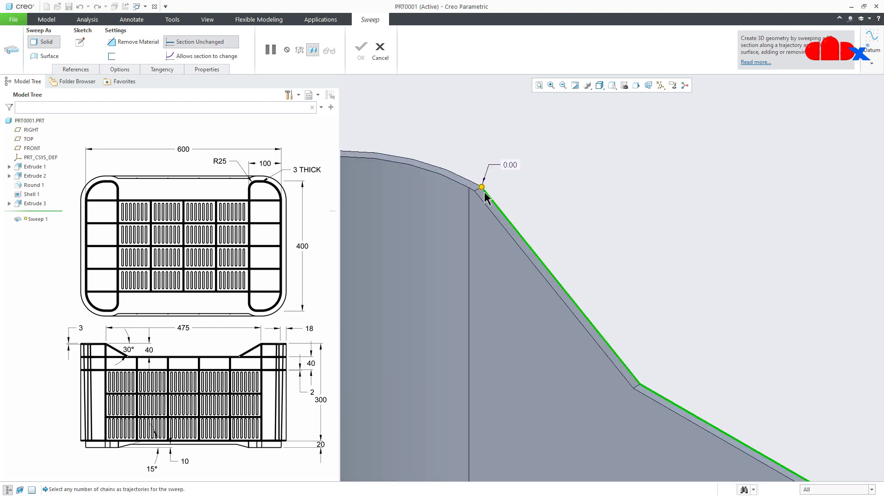
{"action": "scroll", "coordinate": [481, 194], "scroll_direction": "up", "scroll_amount": 2}
{"action": "left_click_drag", "start_coordinate": [481, 187], "coordinate": [475, 188], "text": "shift"}
{"action": "scroll", "coordinate": [761, 311], "scroll_direction": "down", "scroll_amount": 6}
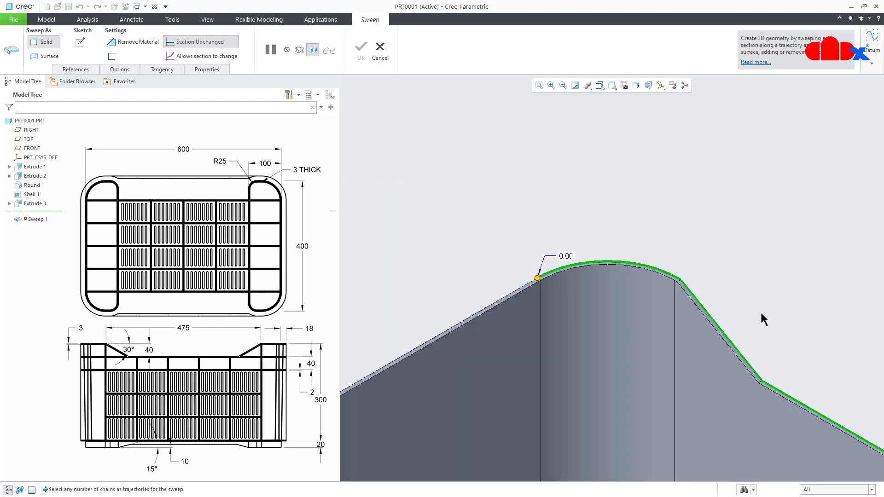
{"action": "scroll", "coordinate": [632, 330], "scroll_direction": "up", "scroll_amount": 2}
{"action": "scroll", "coordinate": [430, 387], "scroll_direction": "down", "scroll_amount": 5}
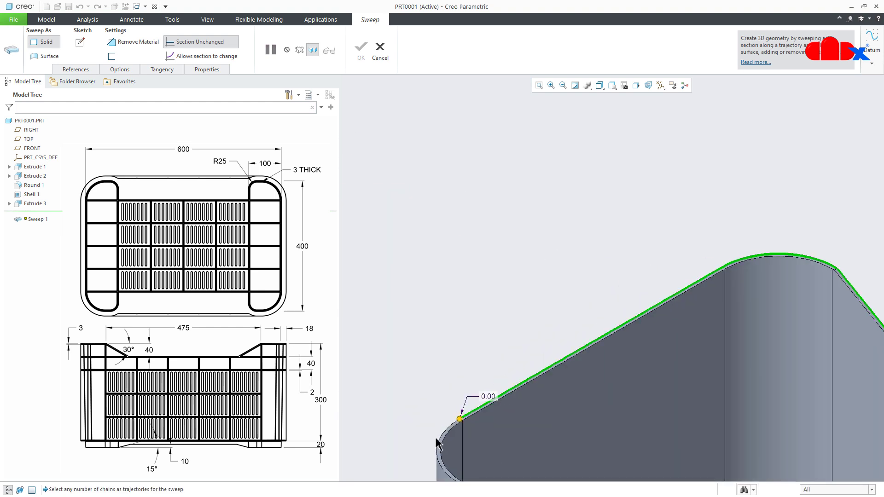
{"action": "scroll", "coordinate": [424, 379], "scroll_direction": "up", "scroll_amount": 4}
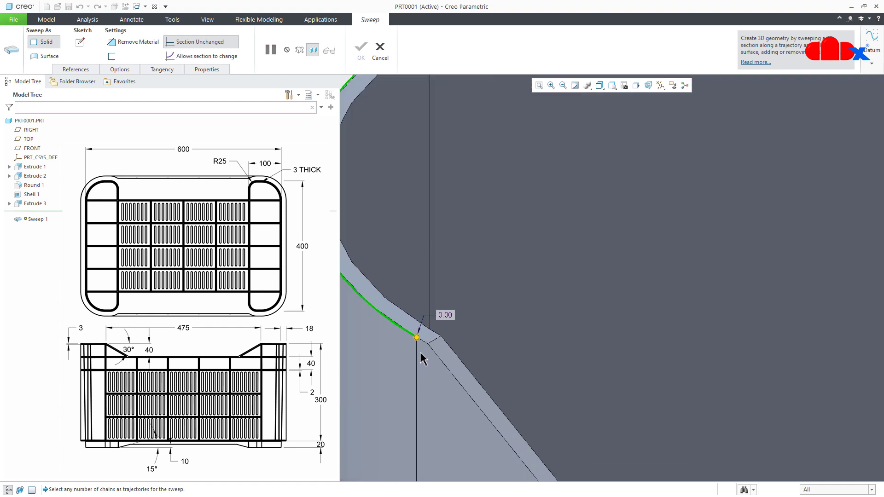
{"action": "scroll", "coordinate": [426, 334], "scroll_direction": "down", "scroll_amount": 4}
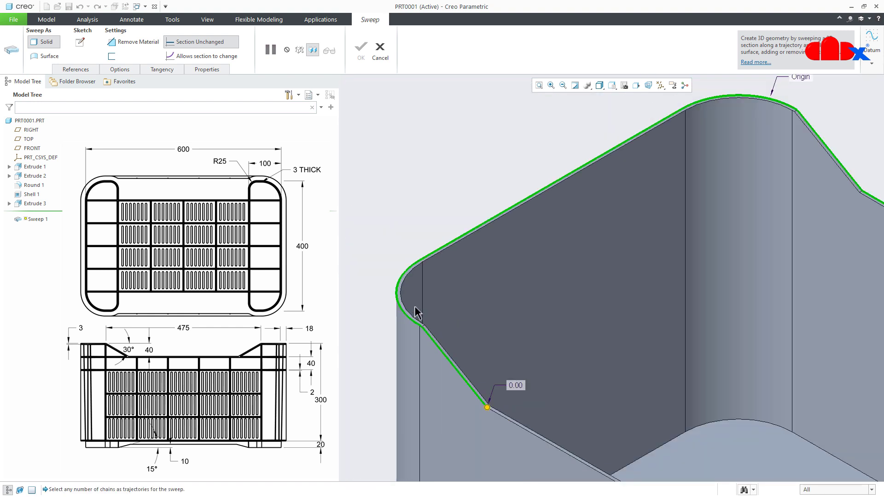
- Close the sweep trajectory loop with the front side's low outer edge, its remaining slope and the last corner arc
{"action": "scroll", "coordinate": [529, 417], "scroll_direction": "up", "scroll_amount": 4}
{"action": "left_click", "coordinate": [594, 415], "text": "shift"}
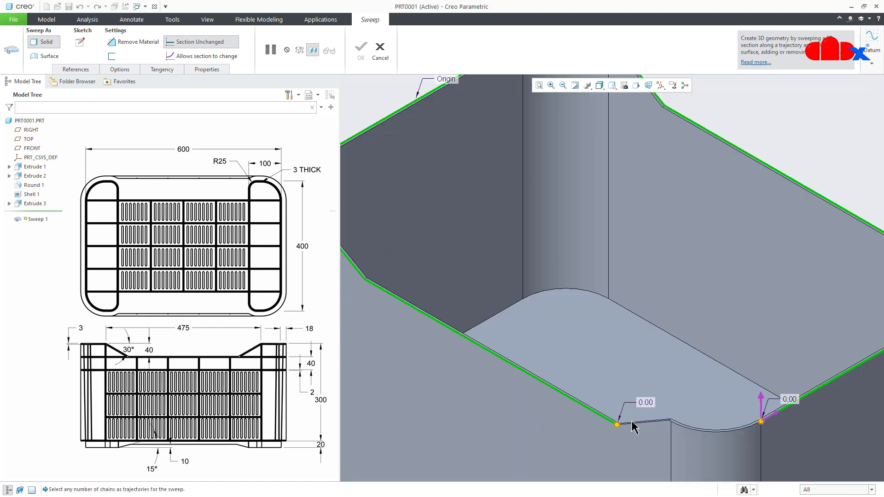
{"action": "left_click", "coordinate": [638, 423], "text": "shift"}
{"action": "scroll", "coordinate": [685, 430], "scroll_direction": "up", "scroll_amount": 3}
{"action": "scroll", "coordinate": [626, 401], "scroll_direction": "down", "scroll_amount": 3}
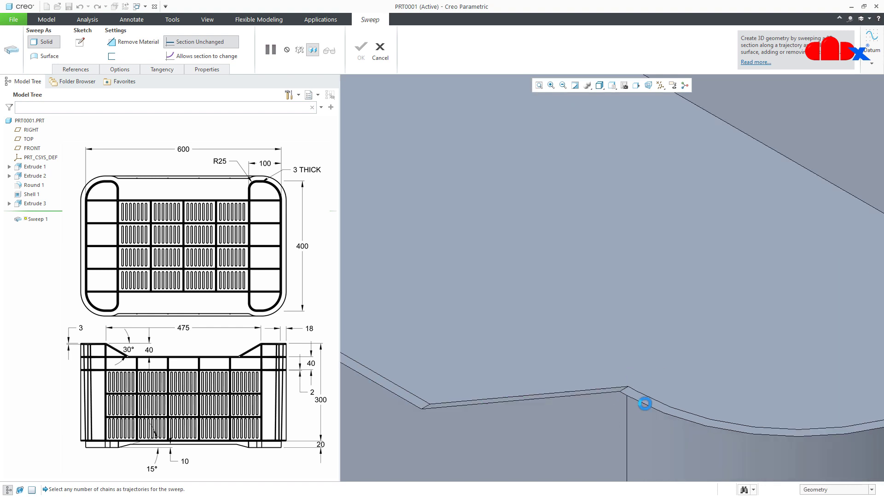
{"action": "left_click", "coordinate": [646, 411], "text": "shift"}
{"action": "scroll", "coordinate": [601, 407], "scroll_direction": "up", "scroll_amount": 3}
{"action": "scroll", "coordinate": [601, 408], "scroll_direction": "down", "scroll_amount": 3}
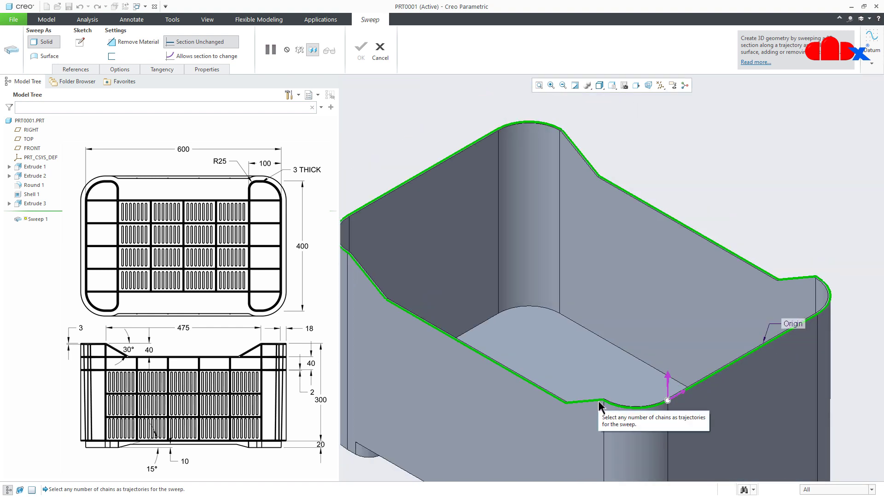
- Sketch the sweep section as a rectangle about 35 by 14 mm, from the trajectory origin outward and below the crate's top edge
{"action": "left_click", "coordinate": [86, 47]}
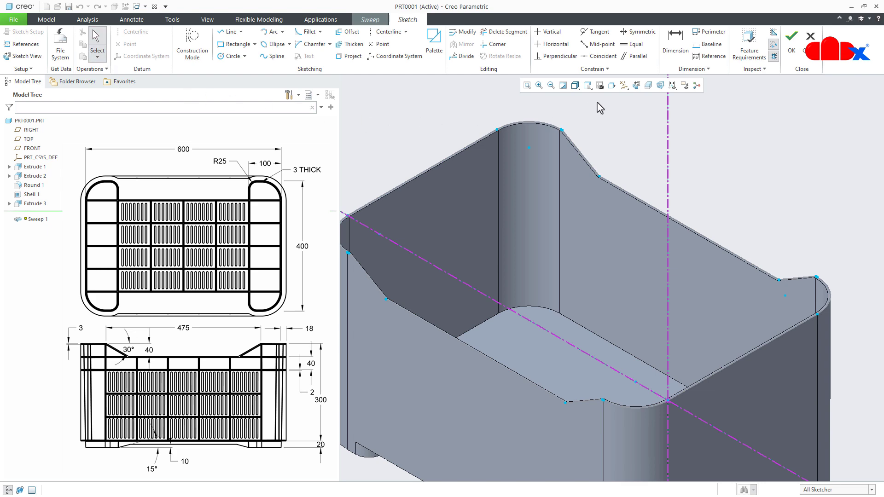
{"action": "left_click", "coordinate": [636, 85]}
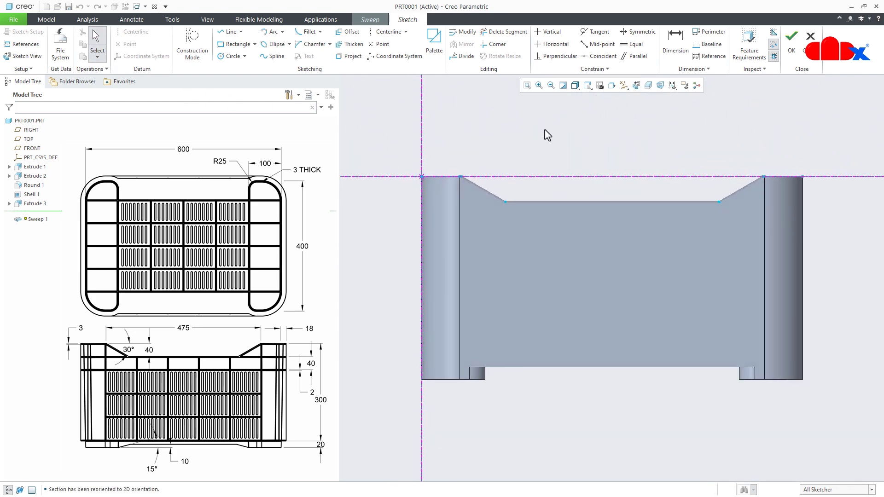
{"action": "right_click", "coordinate": [391, 208]}
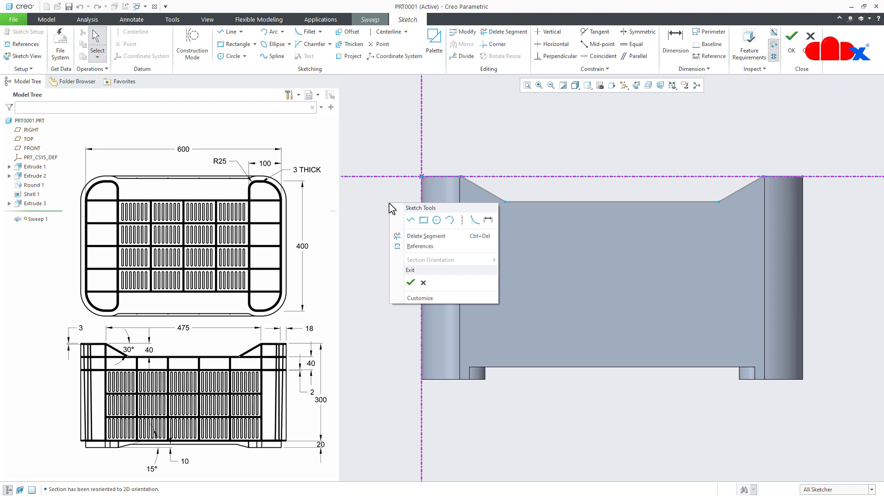
{"action": "left_click", "coordinate": [424, 221]}
{"action": "scroll", "coordinate": [395, 184], "scroll_direction": "down", "scroll_amount": 3}
{"action": "scroll", "coordinate": [394, 179], "scroll_direction": "down", "scroll_amount": 2}
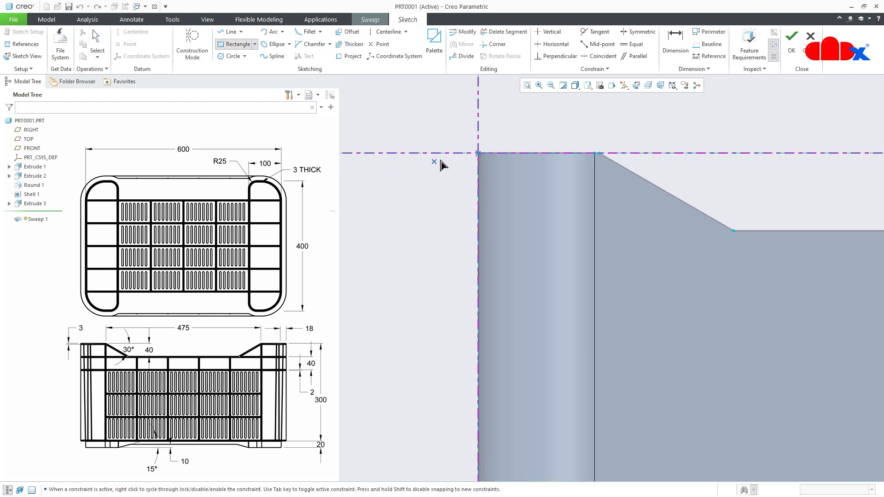
{"action": "left_click", "coordinate": [477, 153]}
{"action": "left_click", "coordinate": [411, 180]}
{"action": "middle_click", "coordinate": [412, 217]}
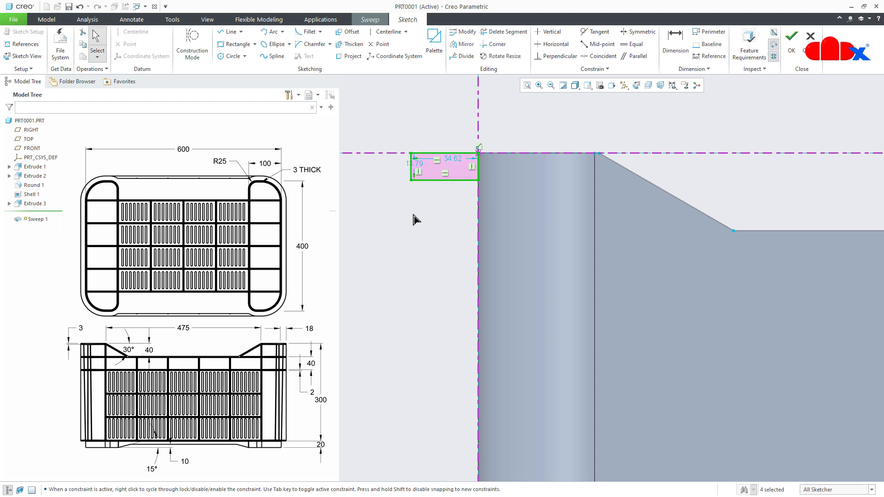
- Set the section rectangle's width to 15 mm and its height to 3 mm
{"action": "double_click", "coordinate": [454, 159]}
{"action": "type", "text": "15"}
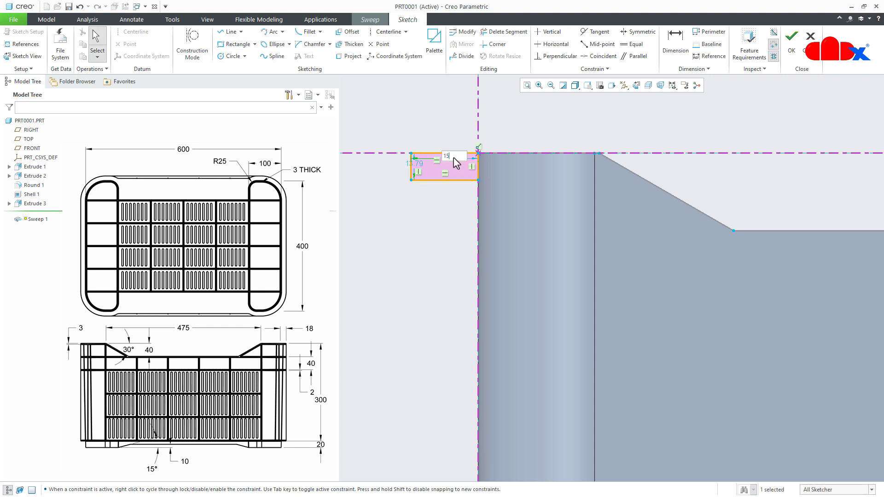
{"action": "key", "text": "Return"}
{"action": "scroll", "coordinate": [456, 163], "scroll_direction": "down", "scroll_amount": 3}
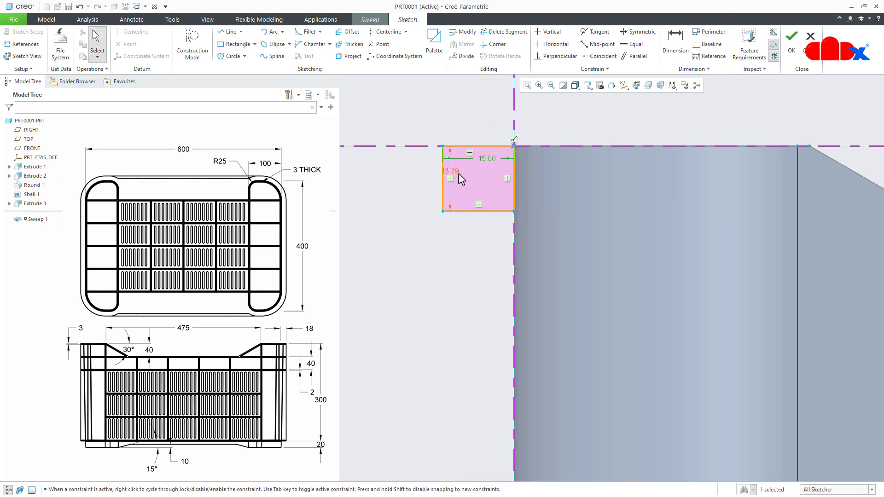
{"action": "double_click", "coordinate": [453, 173]}
{"action": "type", "text": "3"}
{"action": "key", "text": "Return"}
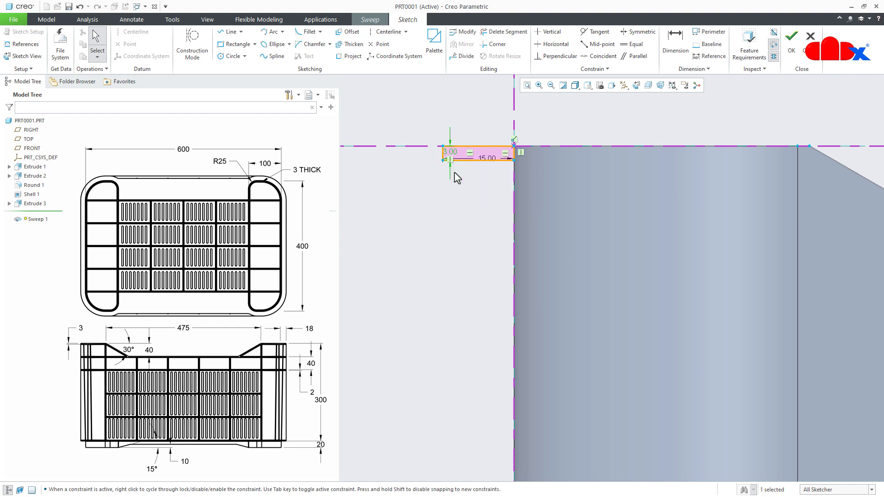
- Finish the section sketch and complete the solid sweep as an outward rim around the crate's top
{"action": "right_click", "coordinate": [451, 220]}
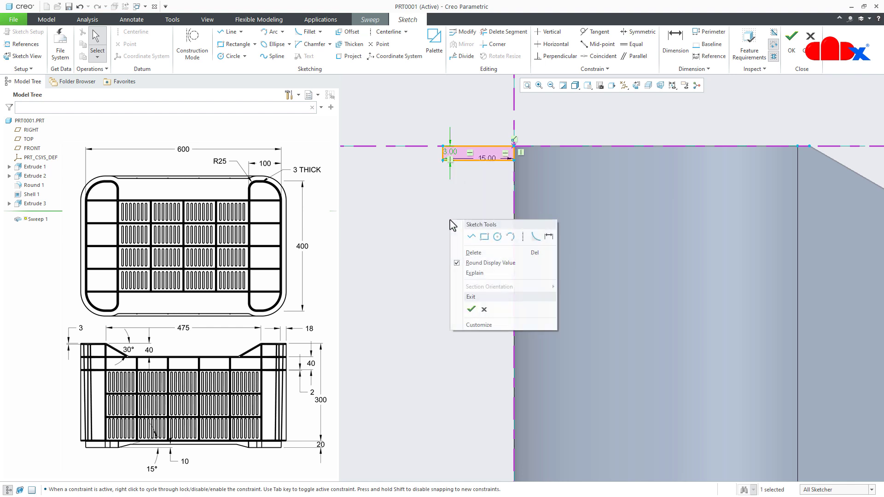
{"action": "left_click", "coordinate": [471, 308]}
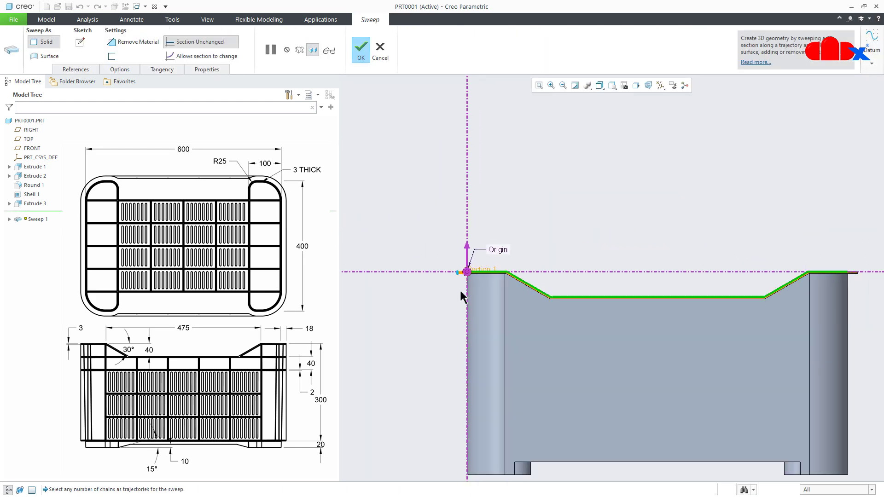
{"action": "middle_click_drag", "start_coordinate": [483, 308], "coordinate": [506, 336]}
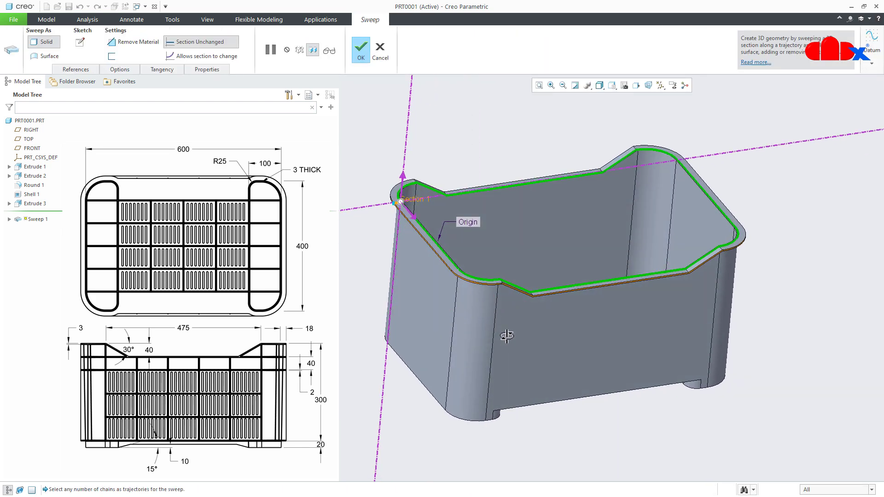
{"action": "middle_click", "coordinate": [506, 335]}
{"action": "key", "text": "ctrl+d"}
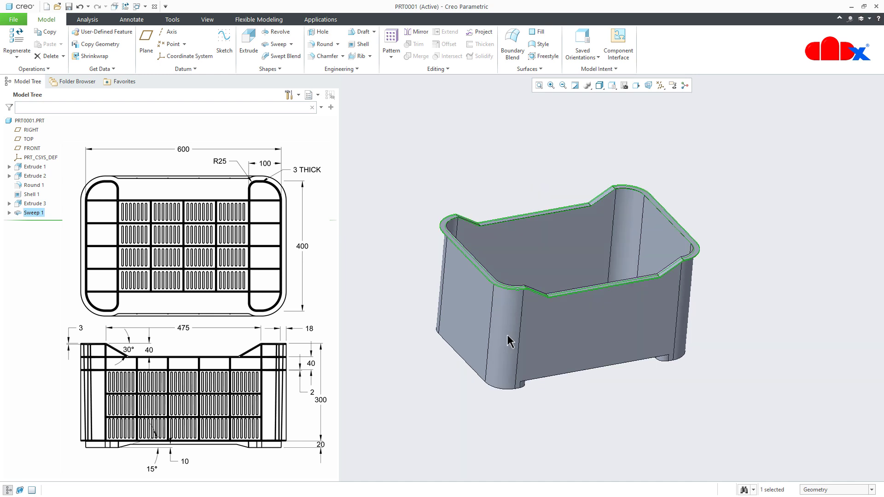
{"action": "left_click", "coordinate": [508, 385]}
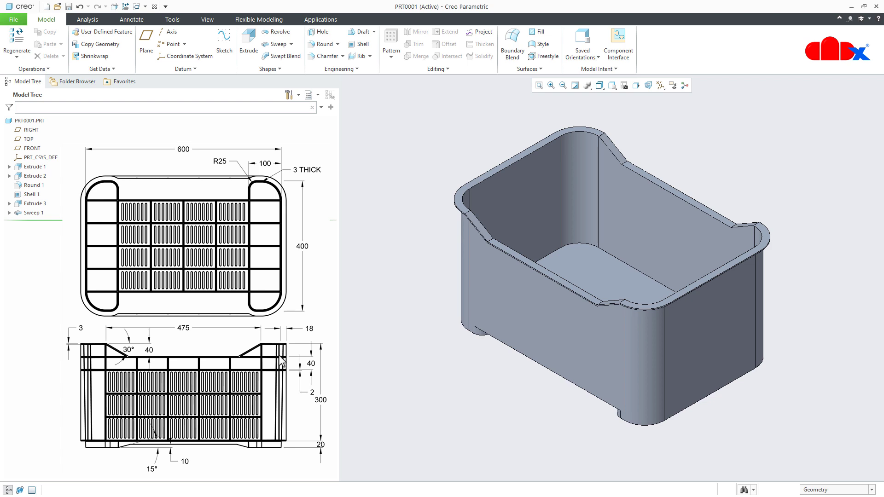
- Start a sketch on the underside of the top rim along the low section of the crate's long side, viewed square to the plane
{"action": "middle_click_drag", "start_coordinate": [545, 299], "coordinate": [570, 263]}
{"action": "scroll", "coordinate": [571, 263], "scroll_direction": "up", "scroll_amount": 5}
{"action": "left_click", "coordinate": [562, 269]}
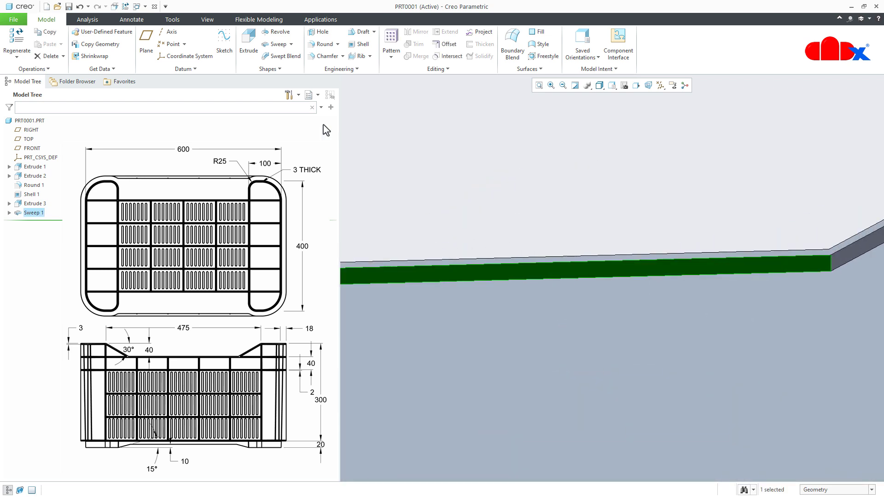
{"action": "left_click", "coordinate": [223, 39]}
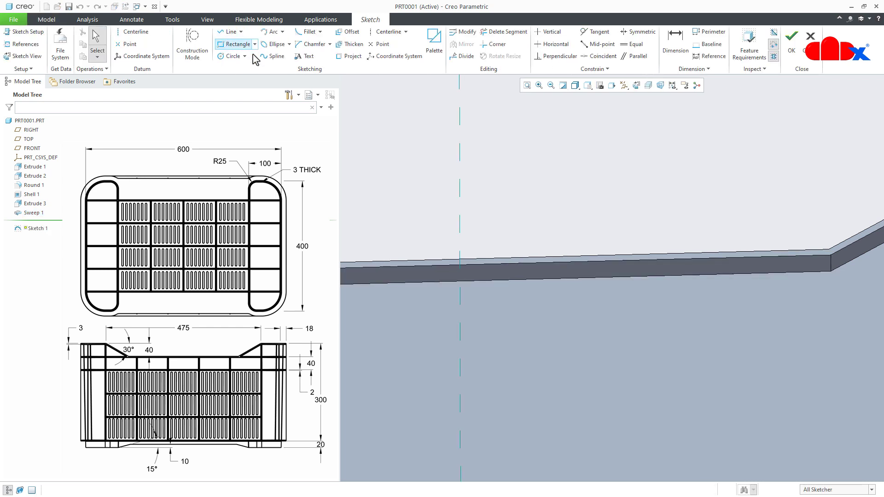
{"action": "left_click", "coordinate": [637, 86]}
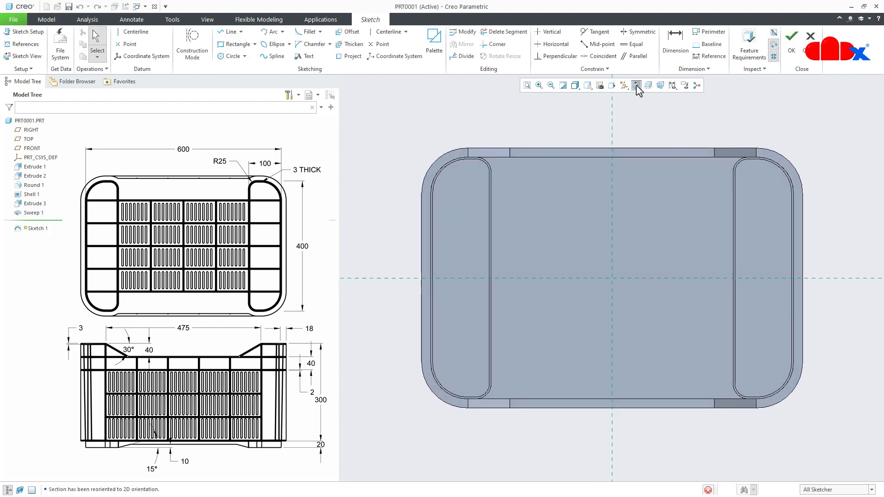
- Offset the loop around the crate's inner floor 3 mm outward and finish the sketch
{"action": "left_click", "coordinate": [355, 32]}
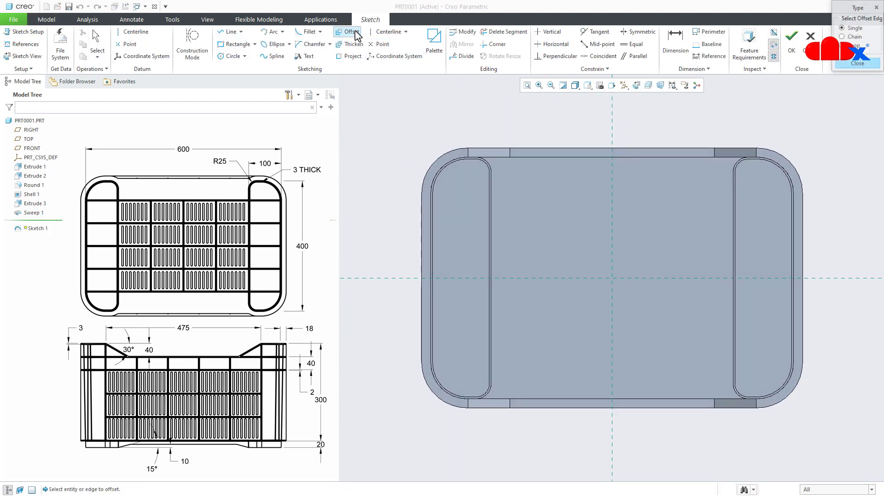
{"action": "scroll", "coordinate": [562, 266], "scroll_direction": "down", "scroll_amount": 2}
{"action": "mouse_move", "coordinate": [562, 267]}
{"action": "middle_mouse_down"}
{"action": "mouse_move", "coordinate": [590, 249]}
{"action": "mouse_move", "coordinate": [578, 357]}
{"action": "middle_mouse_up"}
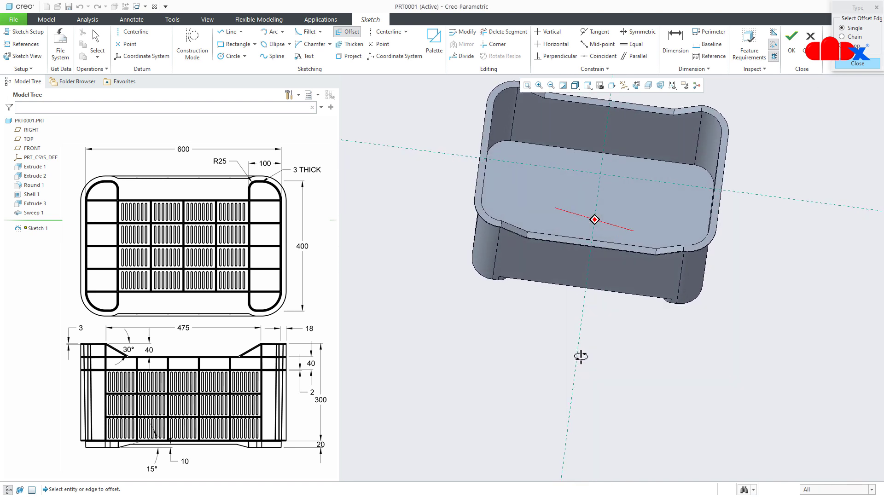
{"action": "left_click", "coordinate": [842, 46]}
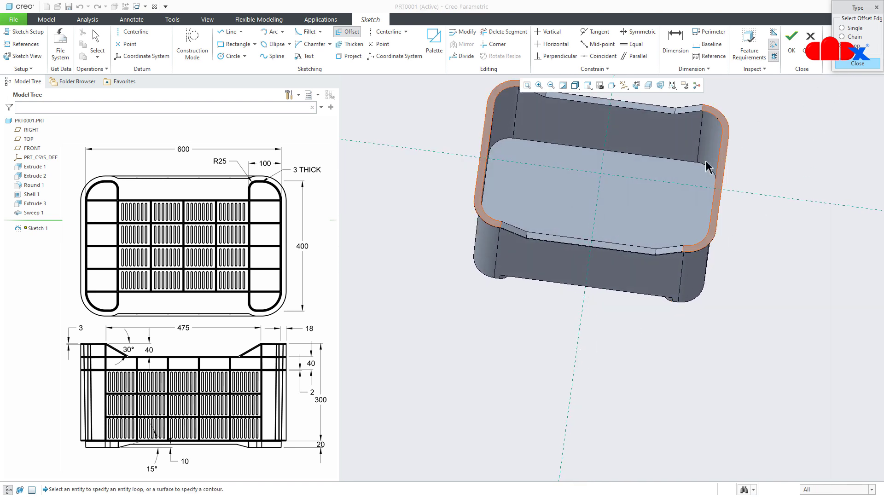
{"action": "left_click", "coordinate": [646, 209]}
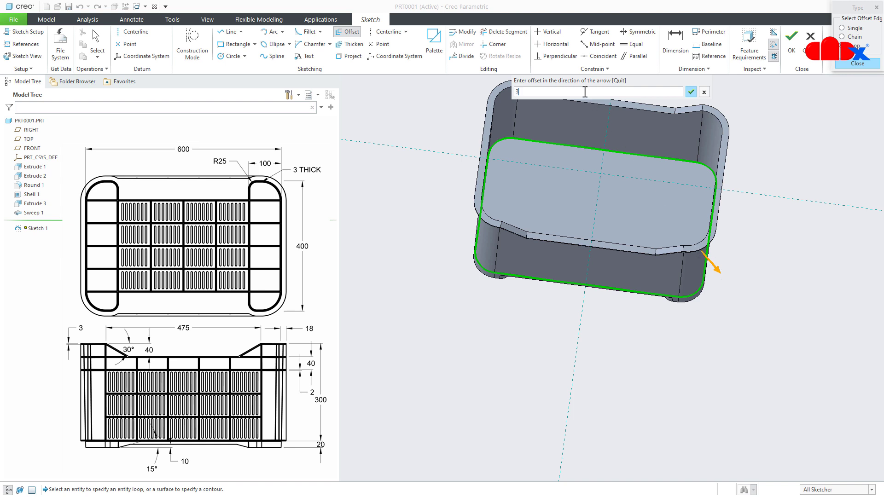
{"action": "key", "text": "Return"}
{"action": "left_click", "coordinate": [791, 39]}
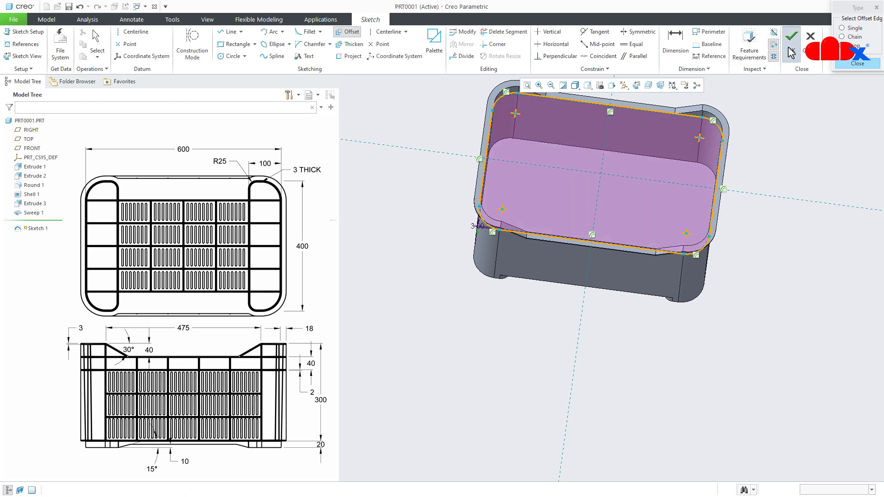
- Examine where the offset loop runs relative to the rim's low sections, slopes and rounded corners
{"action": "middle_click_drag", "start_coordinate": [775, 265], "coordinate": [576, 248]}
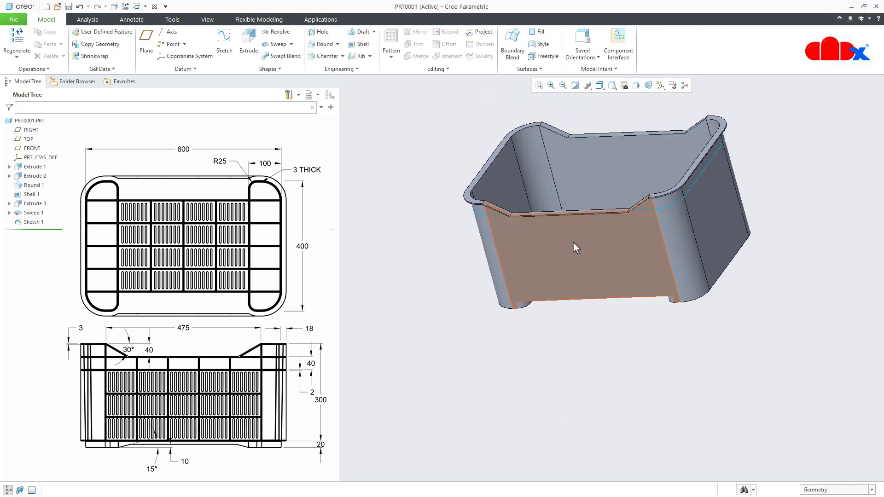
{"action": "scroll", "coordinate": [640, 243], "scroll_direction": "down", "scroll_amount": 8}
{"action": "mouse_move", "coordinate": [643, 235]}
{"action": "middle_mouse_down"}
{"action": "mouse_move", "coordinate": [631, 213]}
{"action": "mouse_move", "coordinate": [610, 213]}
{"action": "mouse_move", "coordinate": [629, 234]}
{"action": "middle_mouse_up"}
{"action": "left_click", "coordinate": [685, 225]}
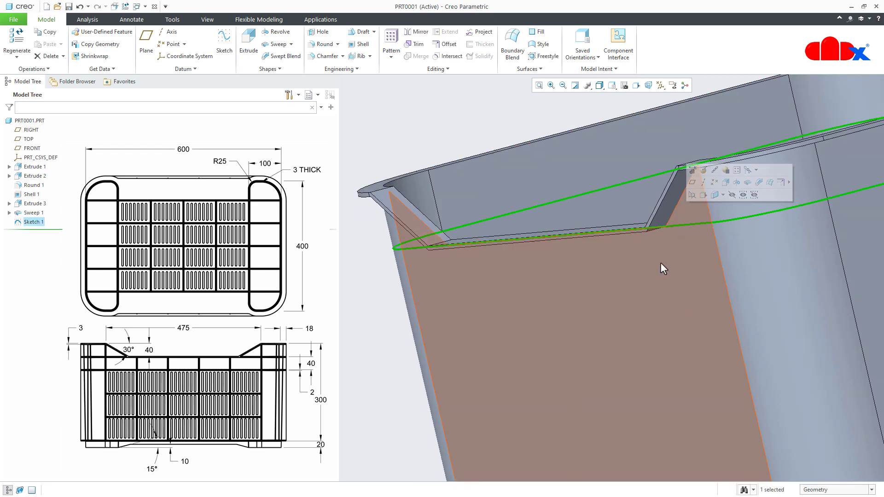
{"action": "mouse_move", "coordinate": [685, 226]}
{"action": "middle_mouse_down"}
{"action": "mouse_move", "coordinate": [717, 247]}
{"action": "mouse_move", "coordinate": [722, 233]}
{"action": "mouse_move", "coordinate": [690, 247]}
{"action": "mouse_move", "coordinate": [690, 258]}
{"action": "middle_mouse_up"}
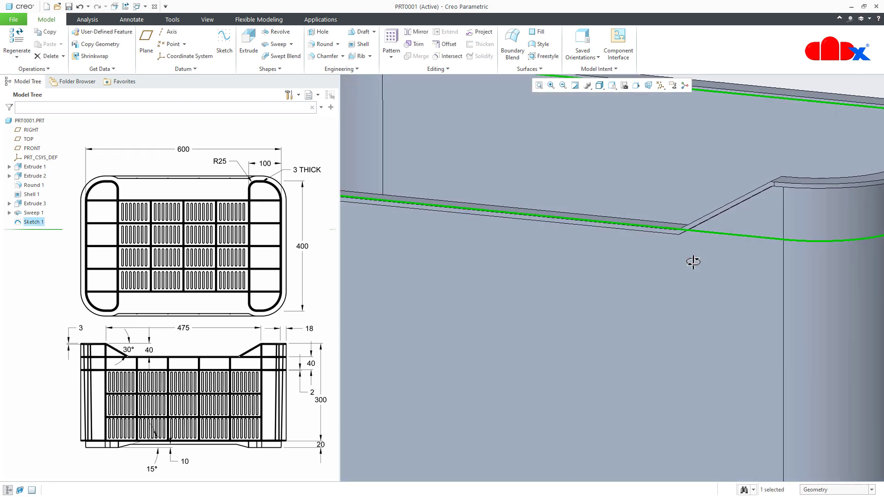
{"action": "key", "text": "ctrl+d"}
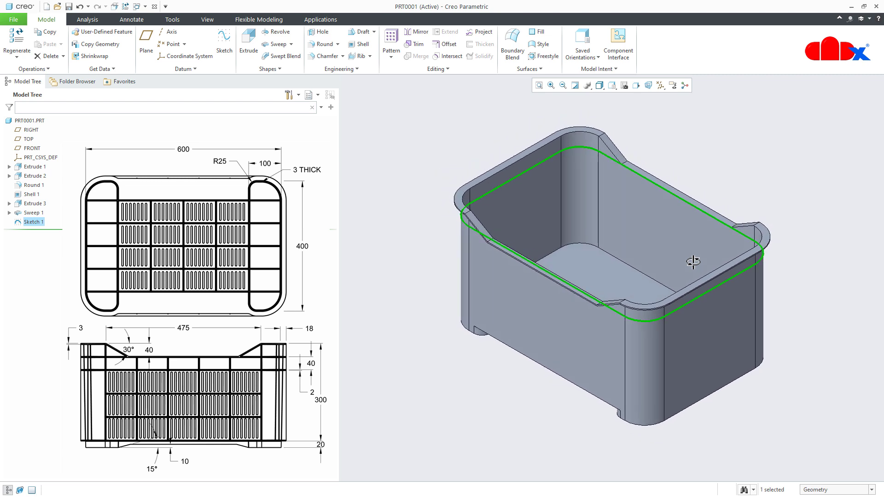
{"action": "left_click", "coordinate": [566, 413]}
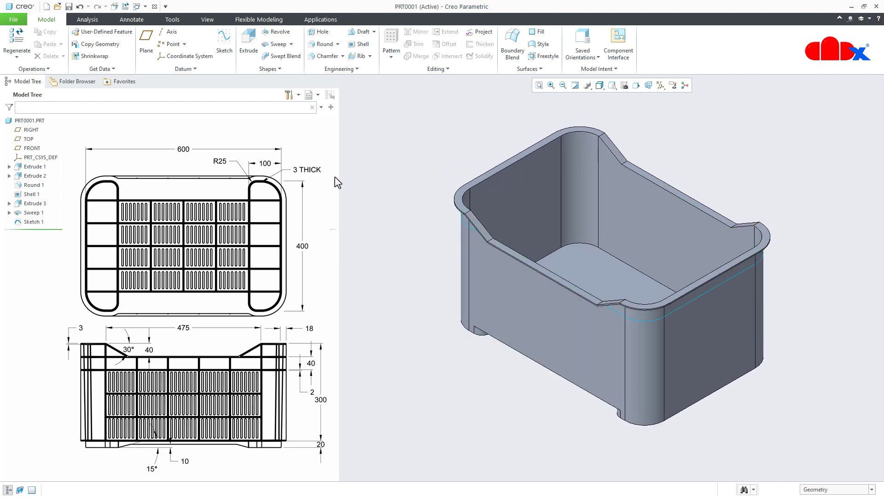
- Start a solid sweep along the sketched loop beneath the rim and open its section sketch, viewed square to the plane
{"action": "left_click", "coordinate": [275, 44]}
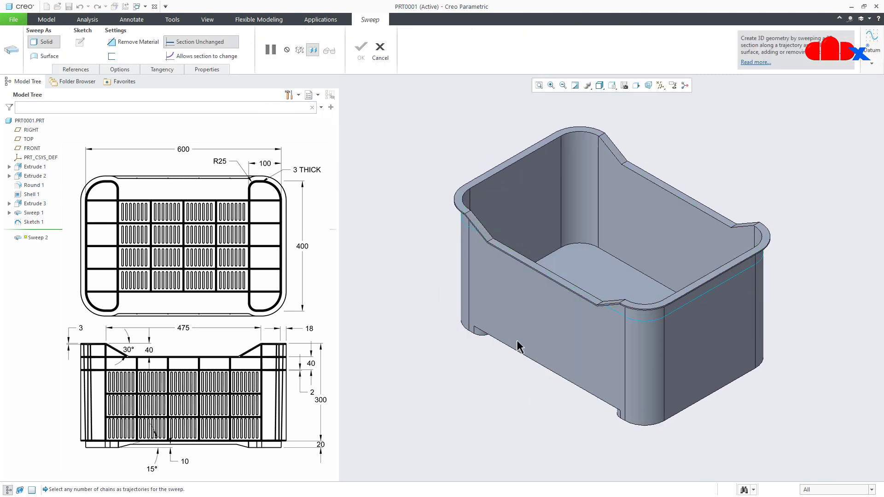
{"action": "left_click", "coordinate": [666, 316]}
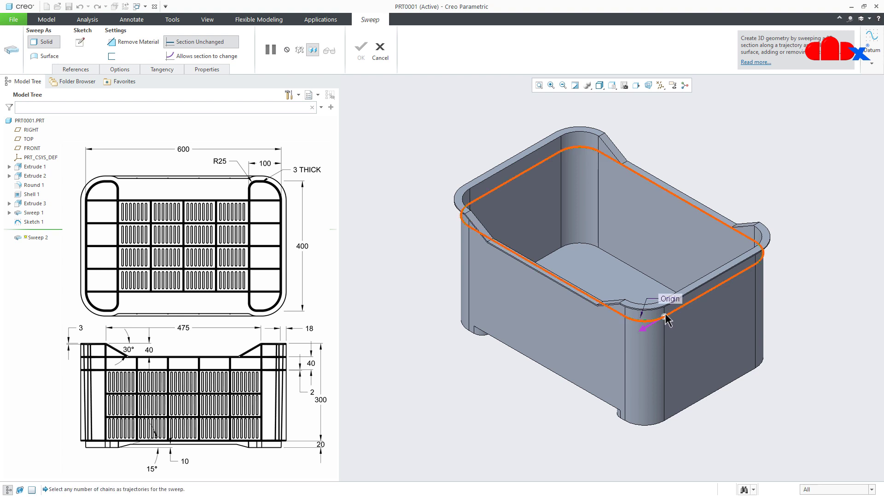
{"action": "left_click", "coordinate": [81, 42]}
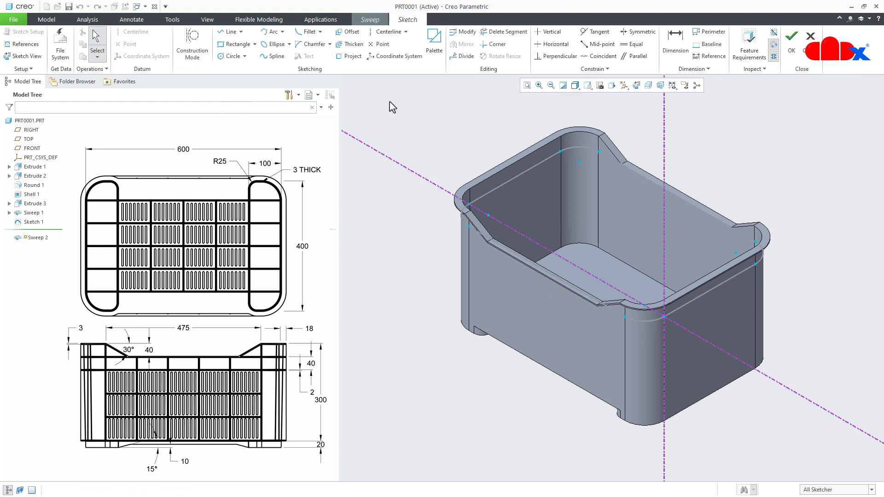
{"action": "left_click", "coordinate": [636, 86]}
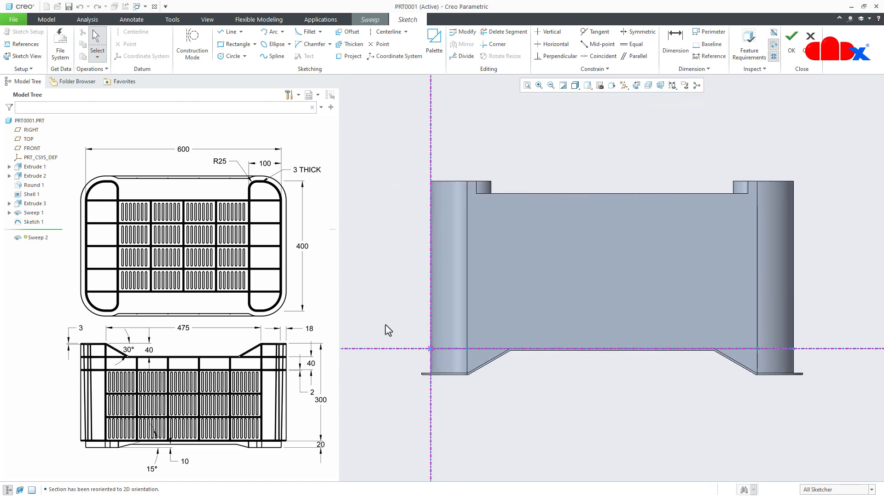
- Add the top rim's outer side face as a reference for the section sketch and restore the square sketch view
{"action": "scroll", "coordinate": [416, 361], "scroll_direction": "down", "scroll_amount": 5}
{"action": "scroll", "coordinate": [437, 355], "scroll_direction": "down", "scroll_amount": 1}
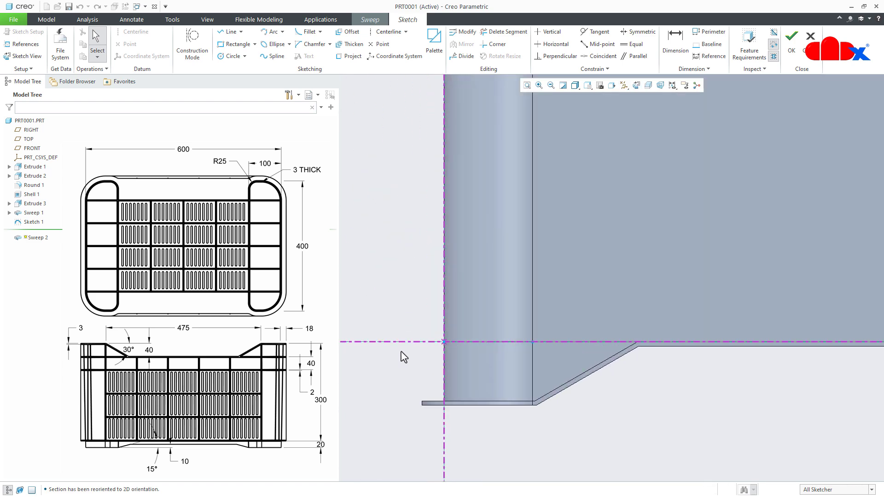
{"action": "left_click", "coordinate": [23, 44]}
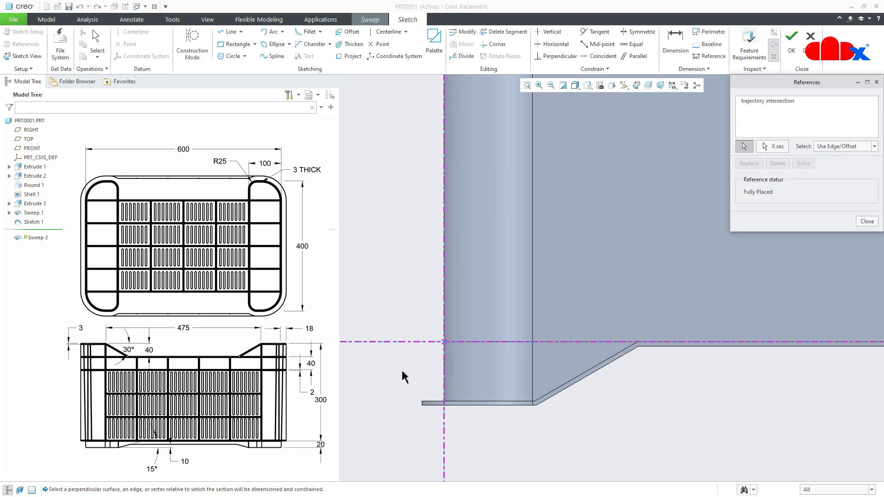
{"action": "mouse_move", "coordinate": [456, 406]}
{"action": "middle_mouse_down"}
{"action": "mouse_move", "coordinate": [449, 417]}
{"action": "mouse_move", "coordinate": [404, 401]}
{"action": "middle_mouse_up"}
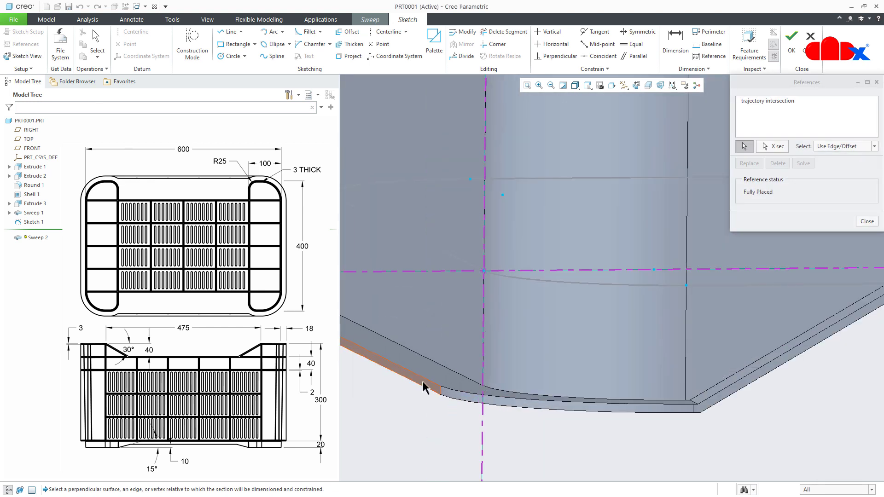
{"action": "left_click", "coordinate": [430, 420]}
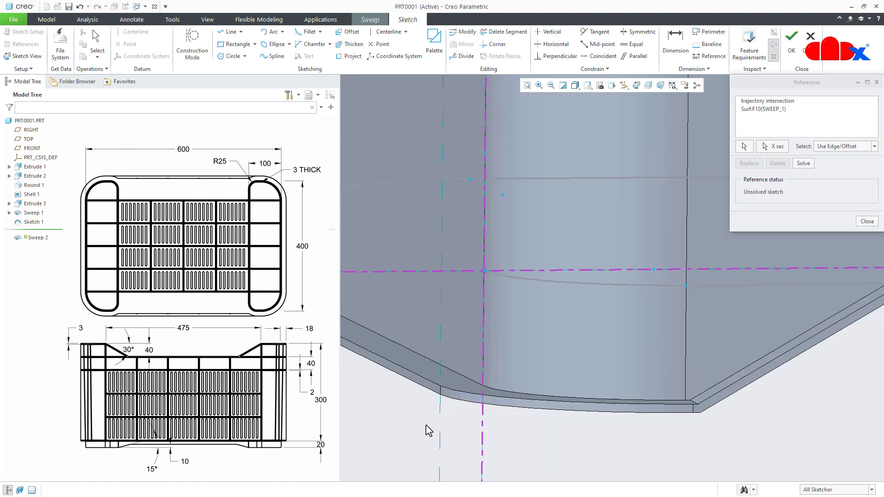
{"action": "middle_click", "coordinate": [426, 425]}
{"action": "left_click", "coordinate": [636, 86]}
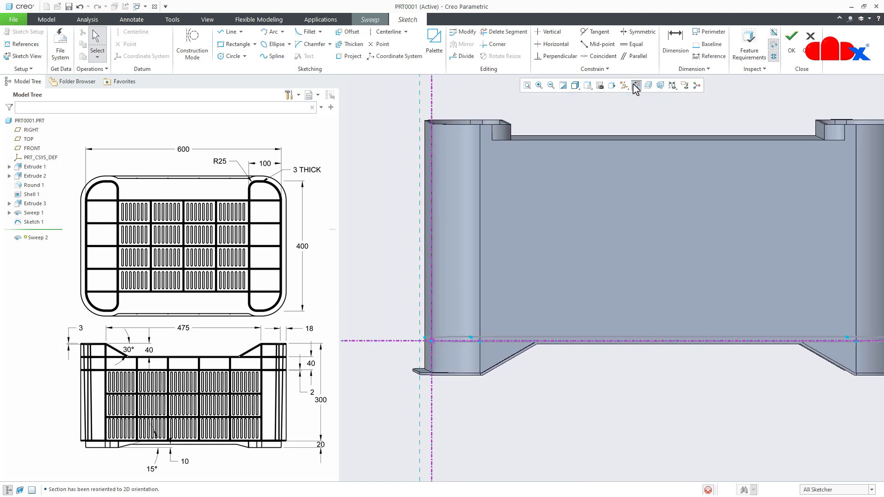
- Sketch the section rectangle, about 9 mm high, from the trajectory origin outward to the reference at the rim's outer face
{"action": "scroll", "coordinate": [411, 362], "scroll_direction": "up", "scroll_amount": 4}
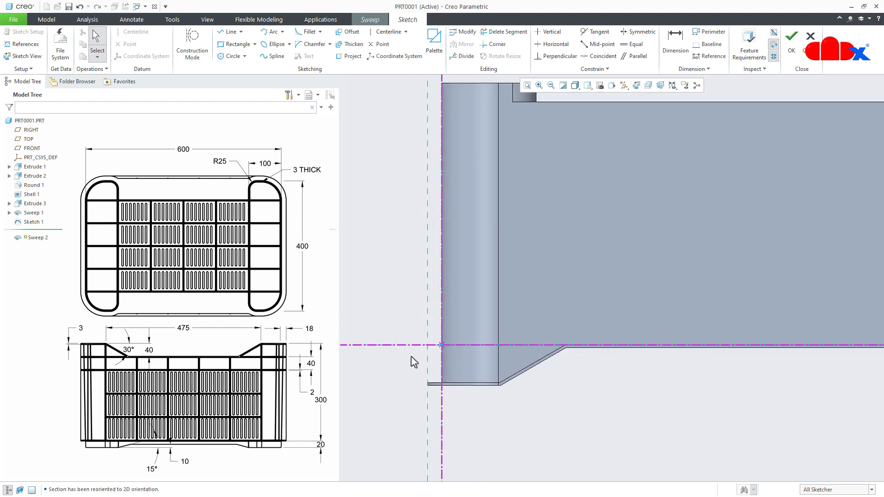
{"action": "right_click", "coordinate": [412, 360]}
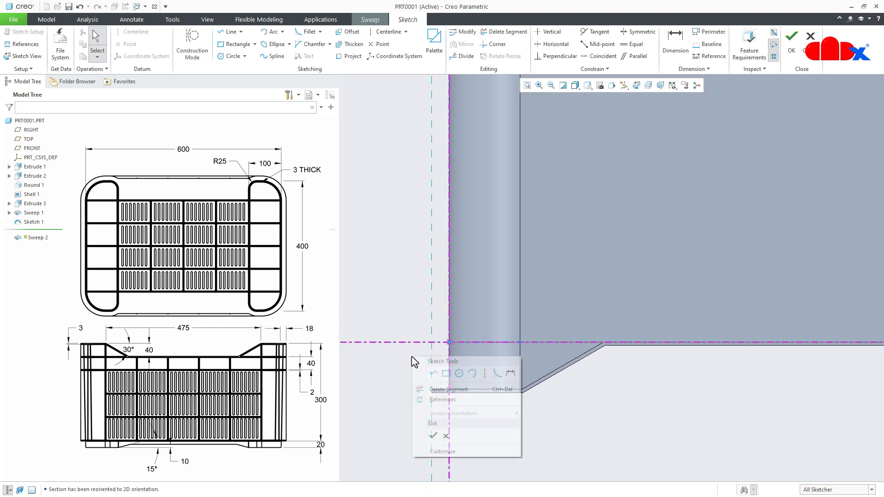
{"action": "left_click", "coordinate": [446, 373]}
{"action": "scroll", "coordinate": [444, 369], "scroll_direction": "up", "scroll_amount": 3}
{"action": "left_click", "coordinate": [454, 318]}
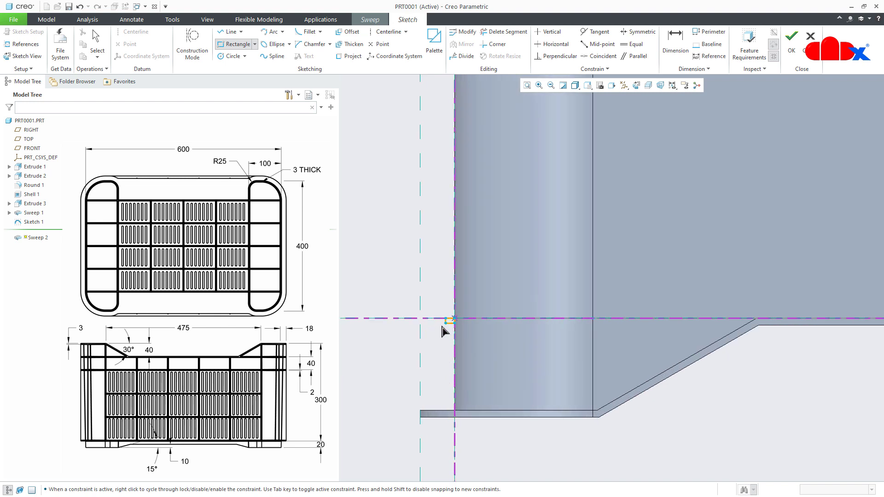
{"action": "left_click", "coordinate": [420, 339]}
{"action": "middle_click", "coordinate": [436, 356]}
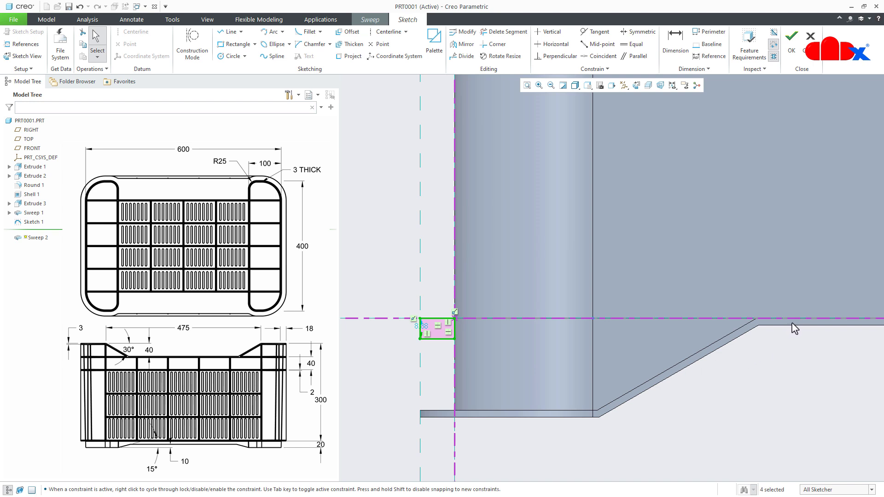
- Set the section rectangle's height to 1.5 mm and finish the section sketch
{"action": "left_click", "coordinate": [426, 331]}
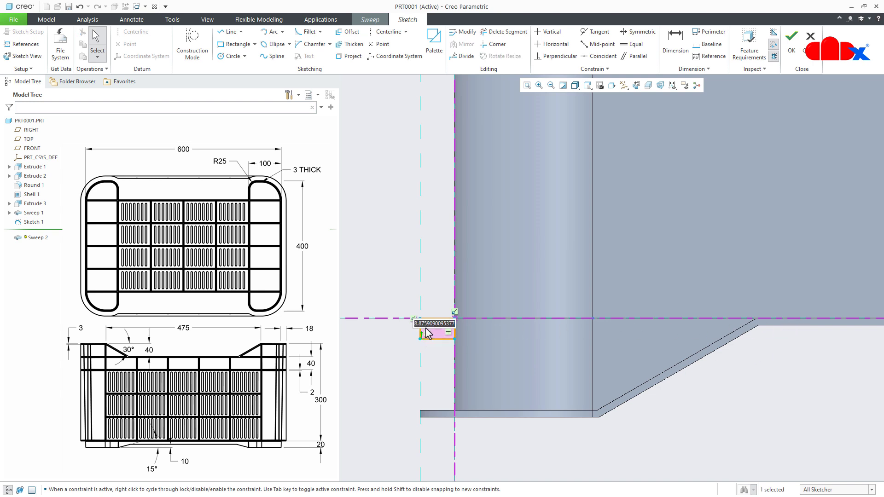
{"action": "type", "text": "1.5"}
{"action": "key", "text": "Return"}
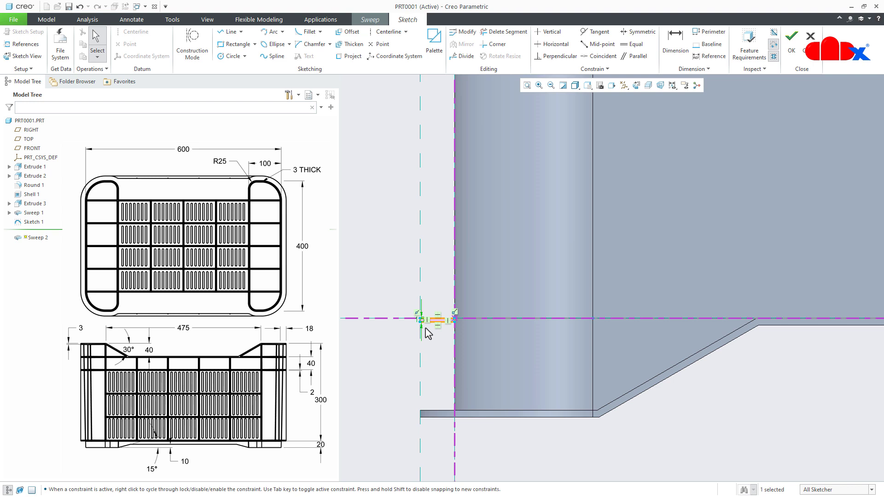
{"action": "right_click", "coordinate": [432, 338]}
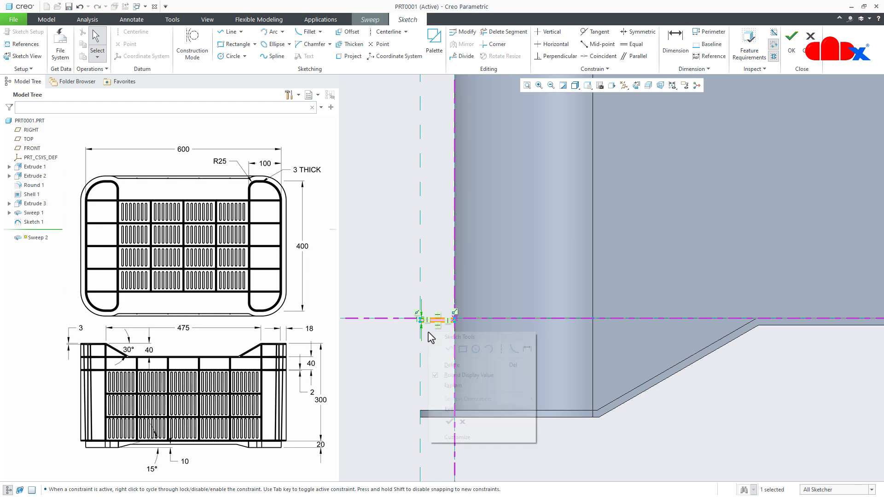
{"action": "left_click", "coordinate": [451, 432]}
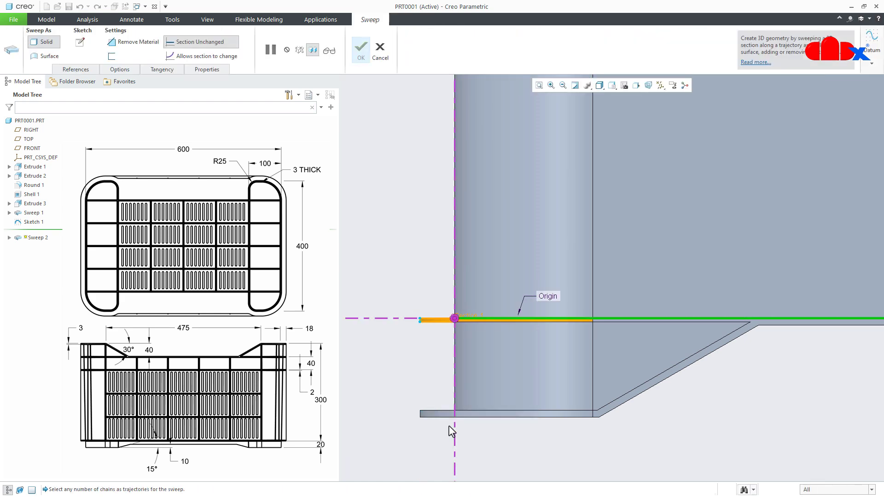
- Check the sweep preview at the rim's slope and complete the solid sweep as a flat outward band around the crate
{"action": "middle_click_drag", "start_coordinate": [466, 341], "coordinate": [536, 355]}
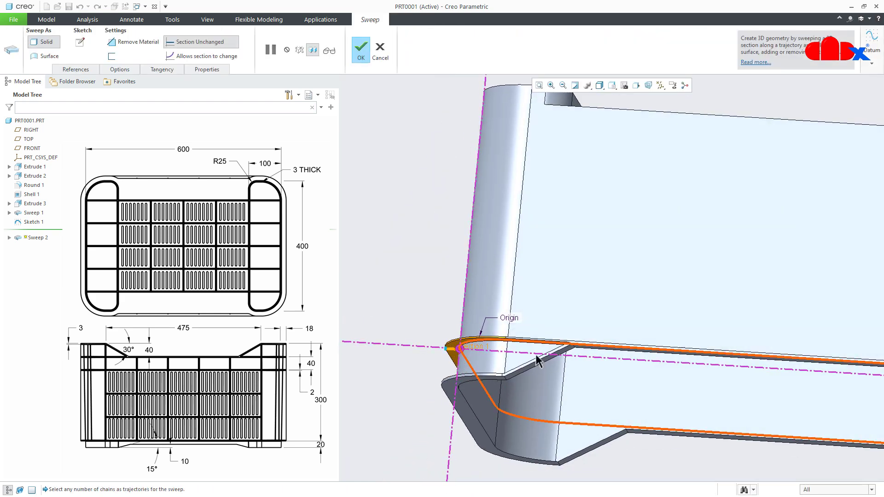
{"action": "scroll", "coordinate": [605, 345], "scroll_direction": "down", "scroll_amount": 2}
{"action": "middle_click_drag", "start_coordinate": [602, 338], "coordinate": [538, 338]}
{"action": "scroll", "coordinate": [557, 359], "scroll_direction": "down", "scroll_amount": 3}
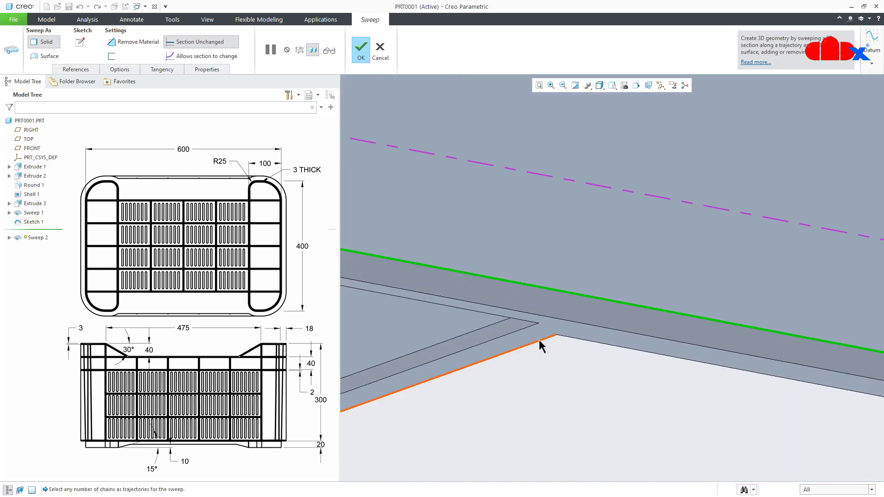
{"action": "scroll", "coordinate": [607, 338], "scroll_direction": "up", "scroll_amount": 3}
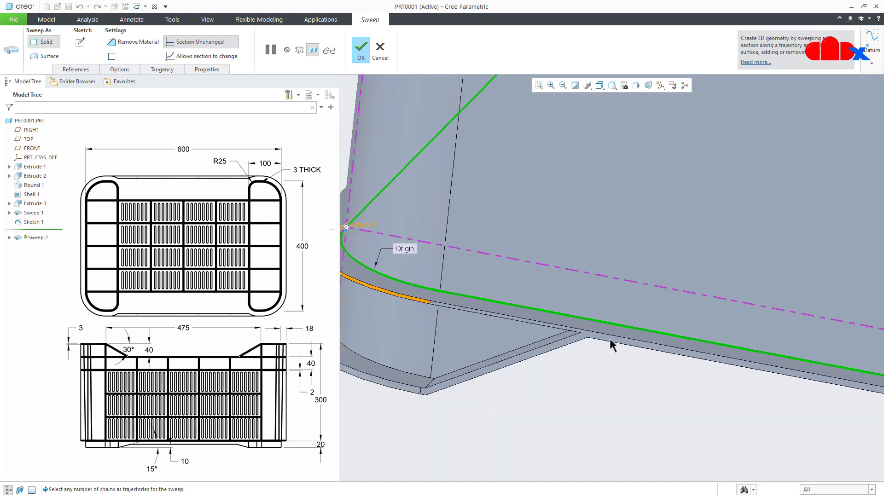
{"action": "middle_click_drag", "start_coordinate": [609, 337], "coordinate": [554, 343]}
{"action": "middle_click", "coordinate": [564, 378]}
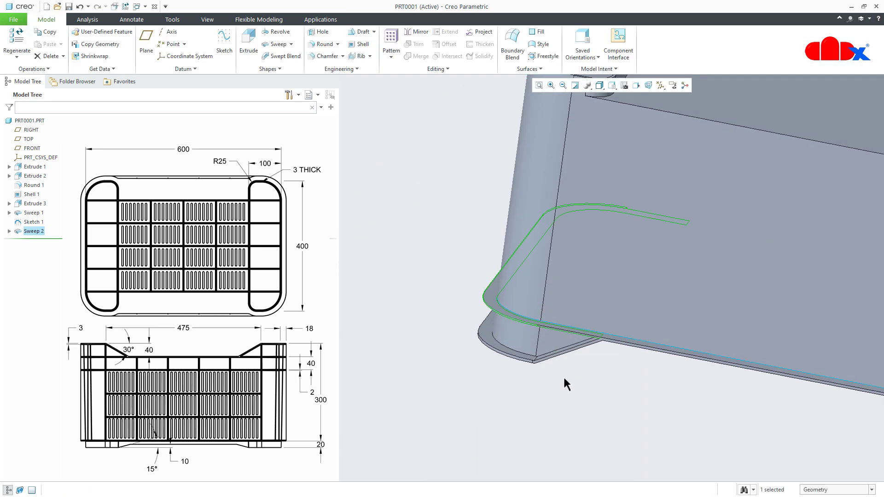
{"action": "key", "text": "ctrl+d"}
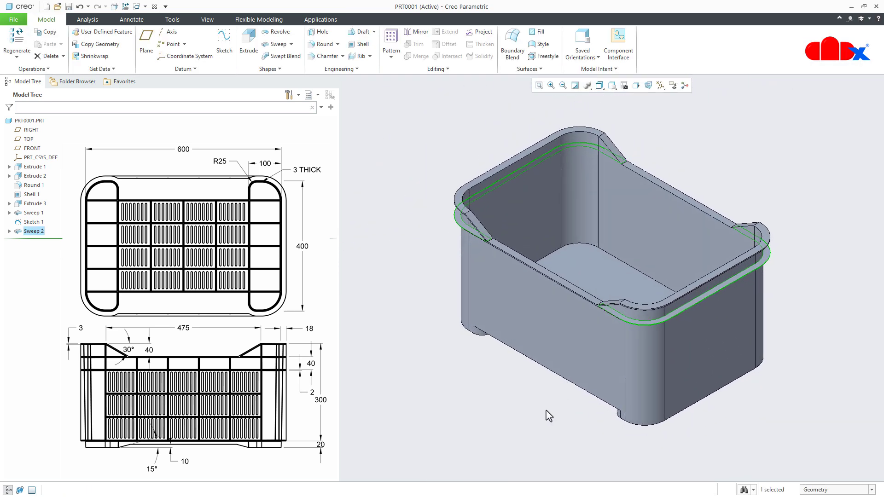
- Examine the crate's underside, where the side wall meets the bottom face and the feet, and restore the default view
{"action": "left_click", "coordinate": [549, 416]}
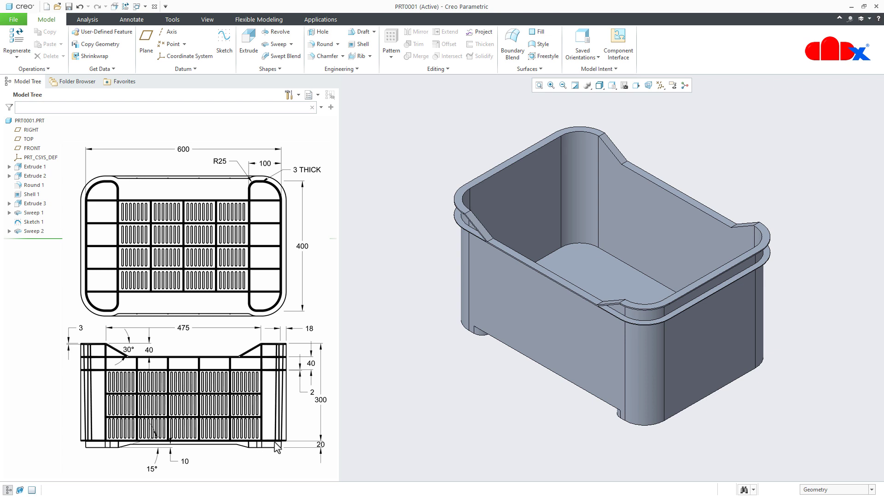
{"action": "middle_click_drag", "start_coordinate": [536, 365], "coordinate": [522, 394]}
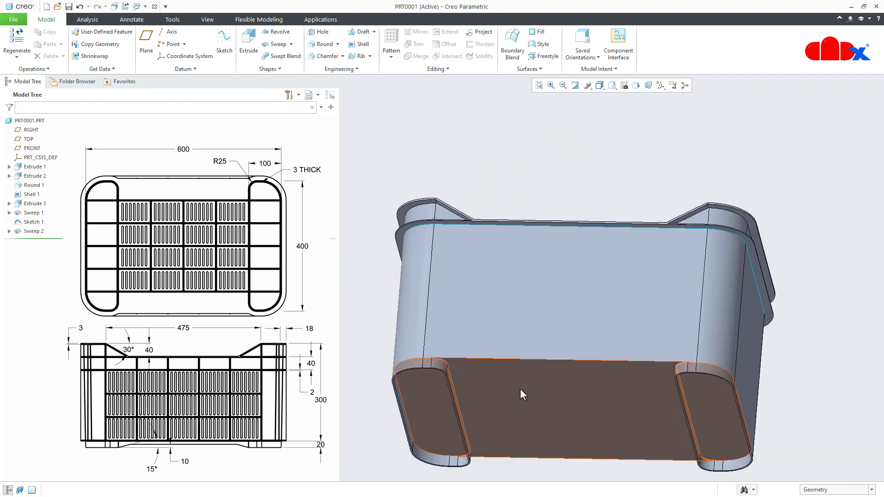
{"action": "scroll", "coordinate": [521, 394], "scroll_direction": "up", "scroll_amount": 5}
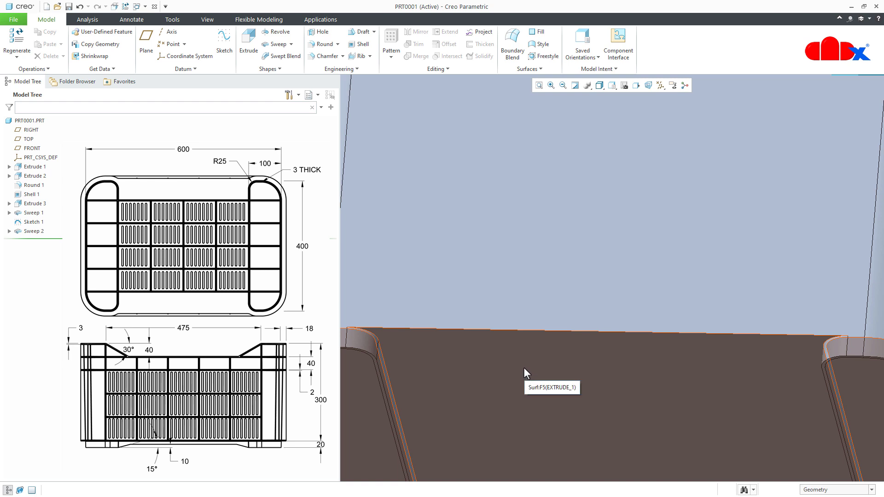
{"action": "middle_click_drag", "start_coordinate": [512, 349], "coordinate": [481, 357]}
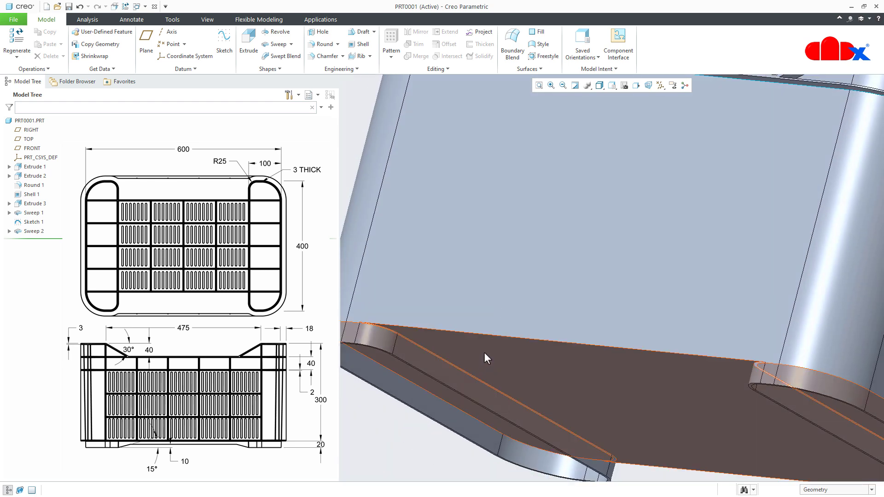
{"action": "left_click", "coordinate": [488, 351]}
{"action": "key", "text": "ctrl+d"}
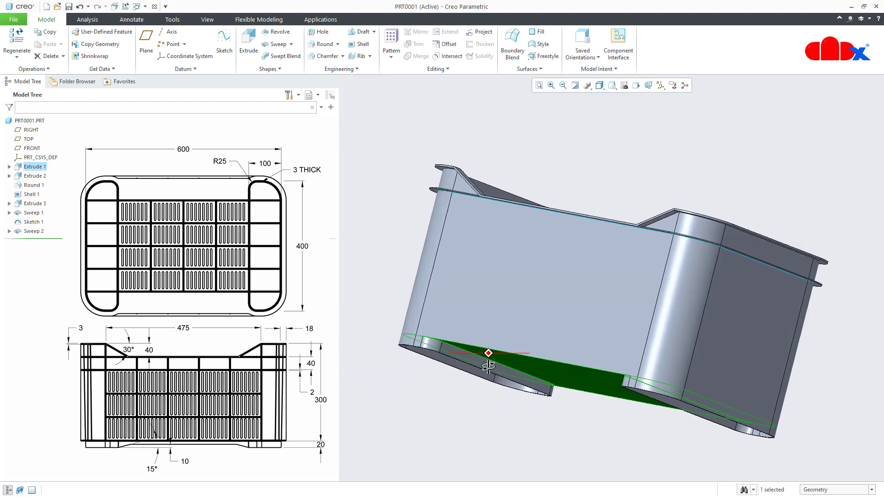
{"action": "left_click", "coordinate": [454, 421]}
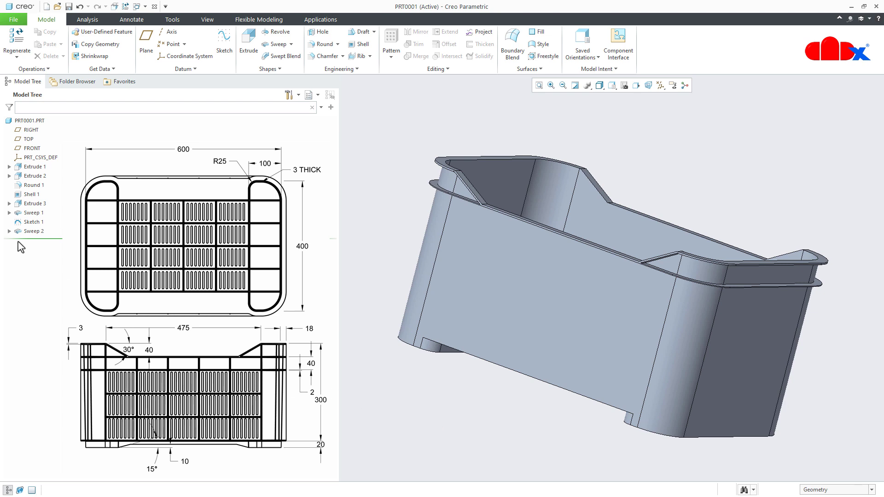
- Start a pattern of the swept flat band around the crate and set the pattern type to Point
{"action": "left_click", "coordinate": [26, 232]}
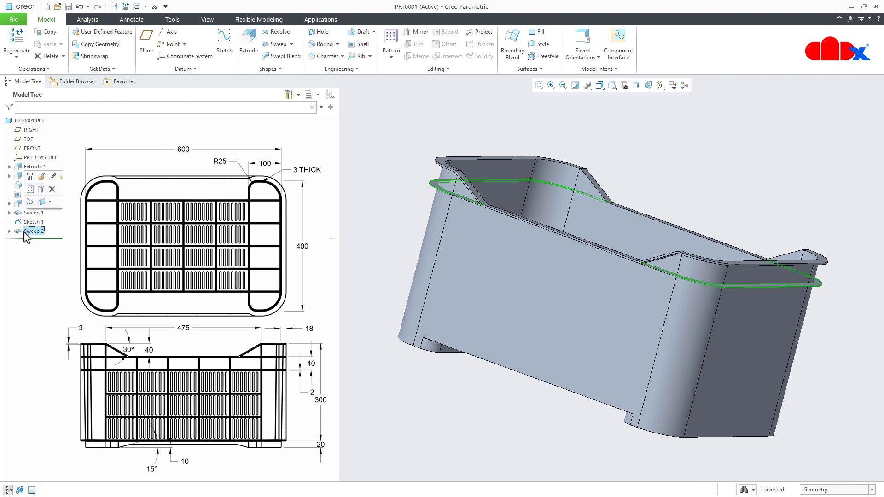
{"action": "left_click", "coordinate": [30, 189]}
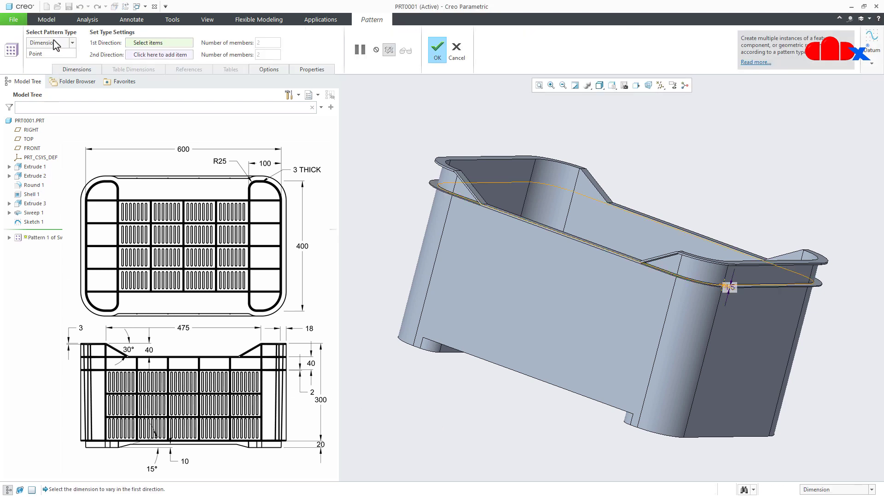
{"action": "left_click", "coordinate": [58, 43]}
{"action": "left_click", "coordinate": [36, 107]}
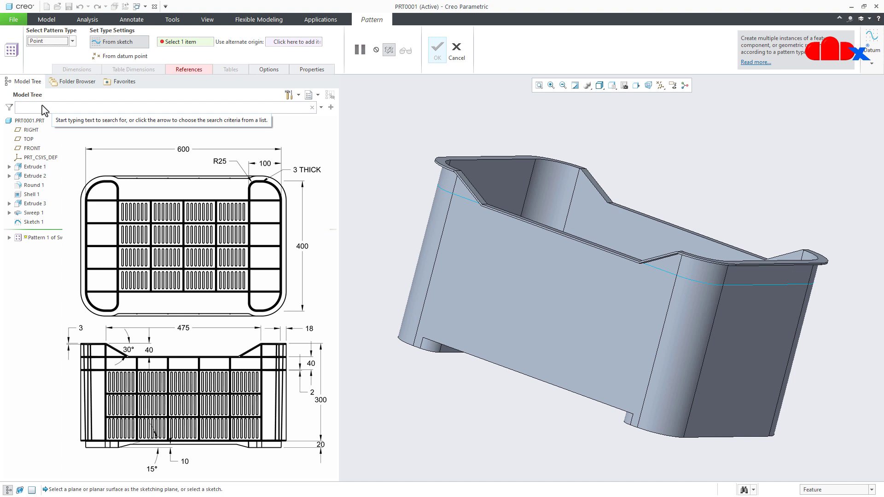
- Define an internal pattern sketch on the outer face of the crate's long side wall and view it square on
{"action": "left_click", "coordinate": [190, 70]}
{"action": "left_click", "coordinate": [270, 100]}
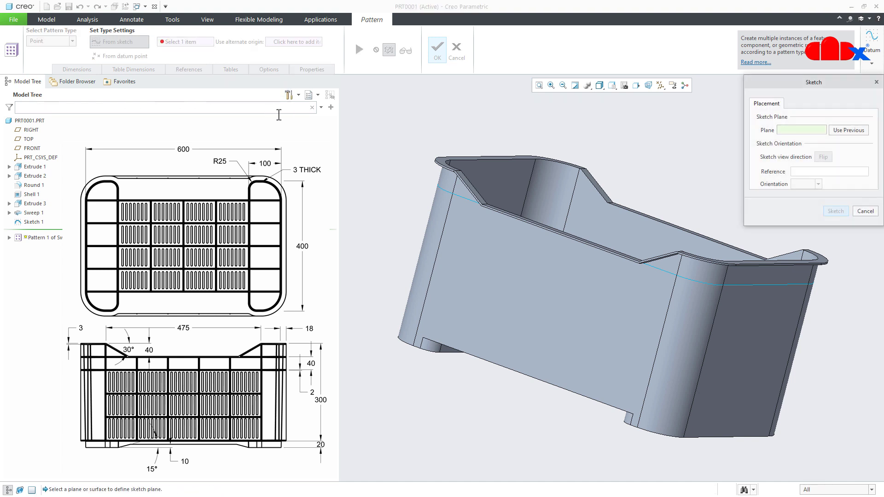
{"action": "left_click", "coordinate": [523, 284]}
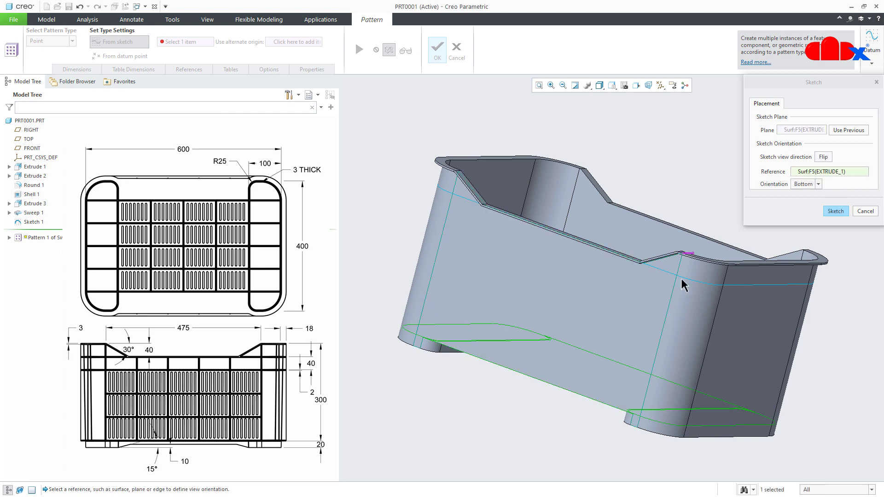
{"action": "left_click", "coordinate": [834, 210]}
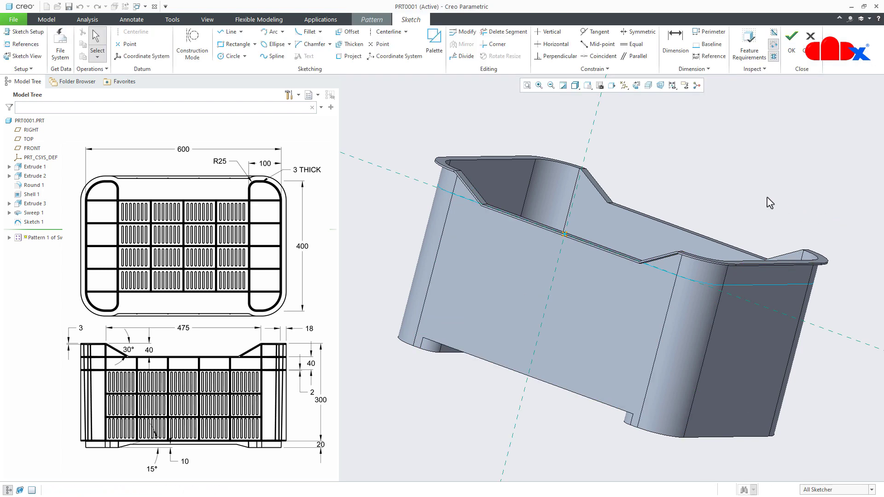
{"action": "left_click", "coordinate": [637, 86]}
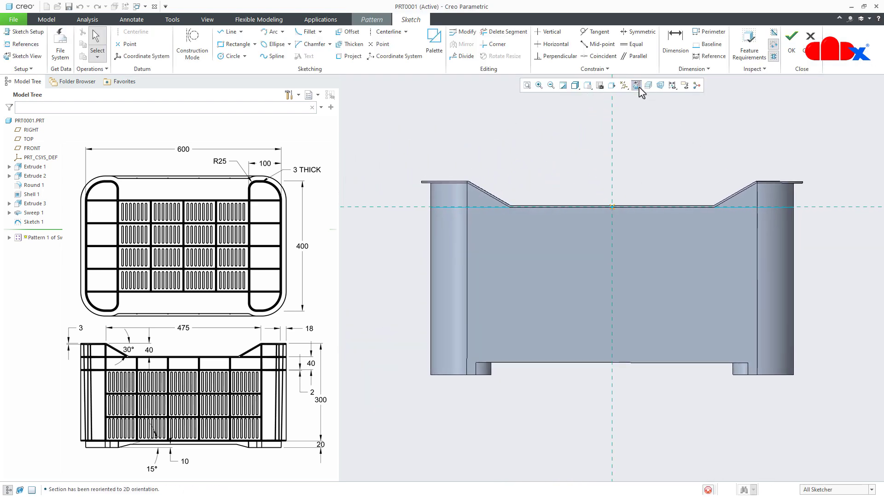
- Place a sketch point on the vertical centerline near the wall's lower edge, about 247 mm below the horizontal reference
{"action": "left_click", "coordinate": [131, 45]}
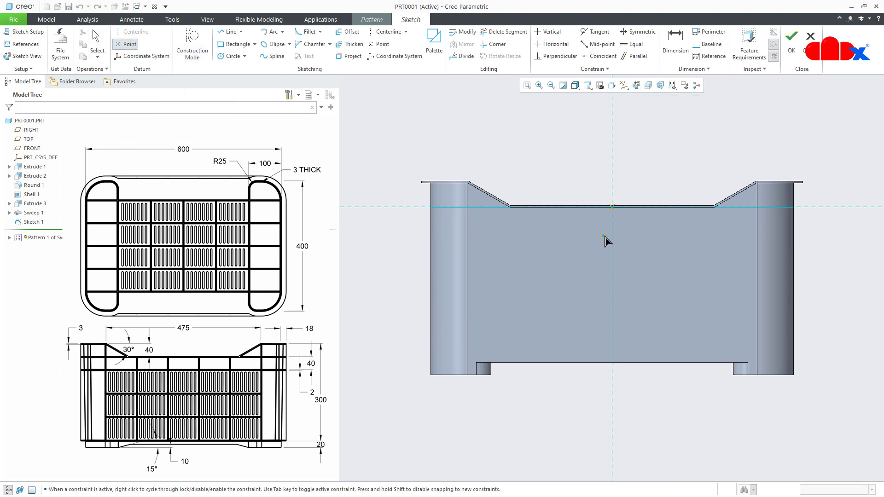
{"action": "scroll", "coordinate": [617, 334], "scroll_direction": "down", "scroll_amount": 5}
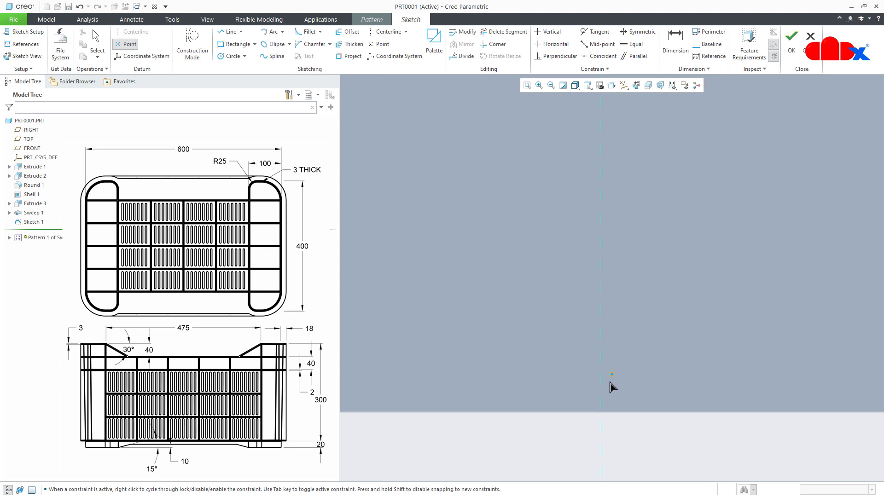
{"action": "left_click", "coordinate": [601, 392]}
{"action": "middle_click", "coordinate": [635, 382]}
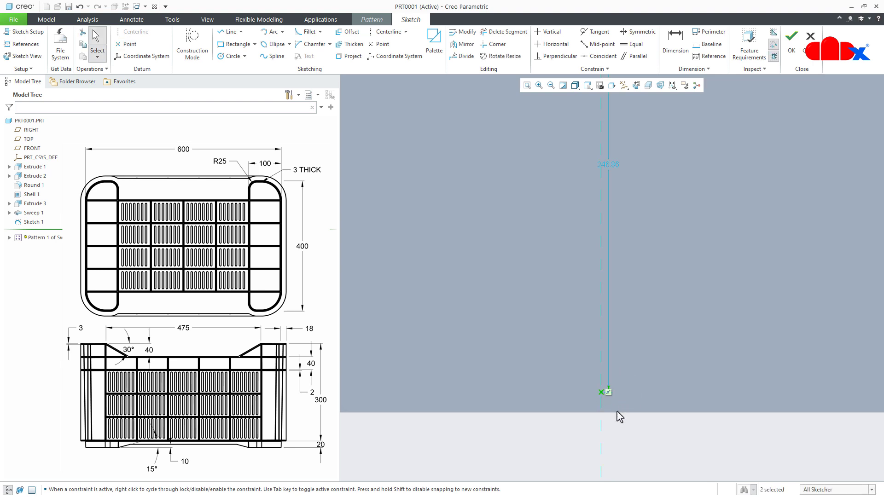
- Dimension the sketch point from the long side wall's lower edge and set the distance to 0.75 mm
{"action": "right_click", "coordinate": [608, 416]}
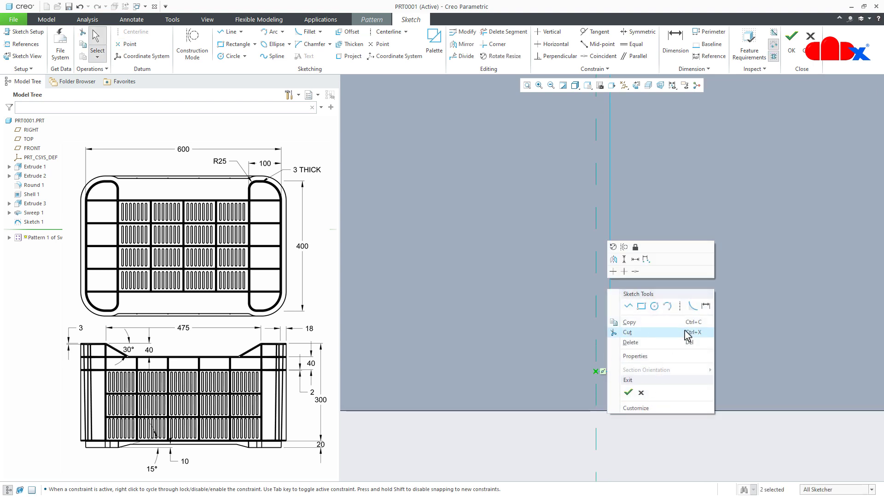
{"action": "left_click", "coordinate": [706, 306]}
{"action": "left_click", "coordinate": [597, 373]}
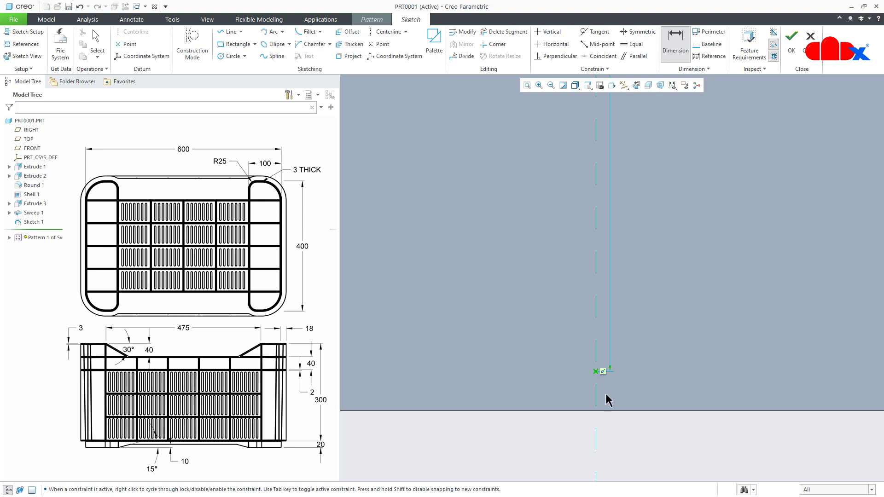
{"action": "left_click", "coordinate": [611, 410]}
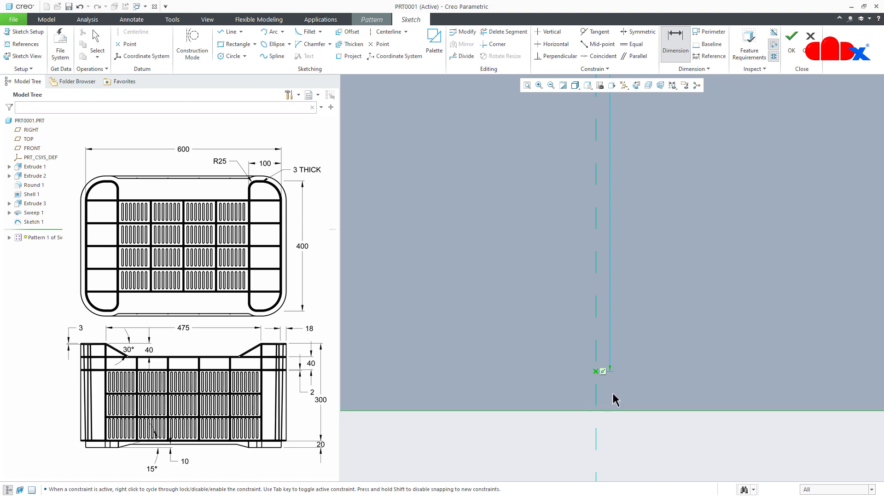
{"action": "middle_click", "coordinate": [613, 394]}
{"action": "type", "text": ".7"}
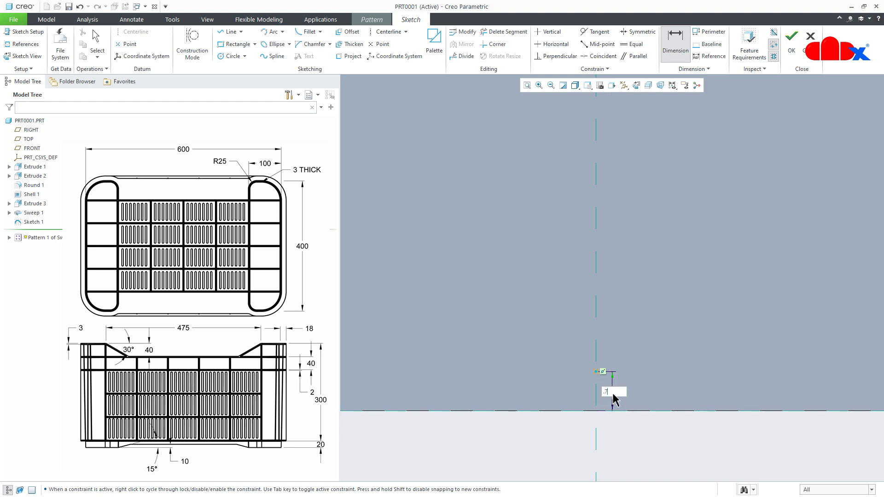
{"action": "type", "text": "5"}
{"action": "key", "text": "Return"}
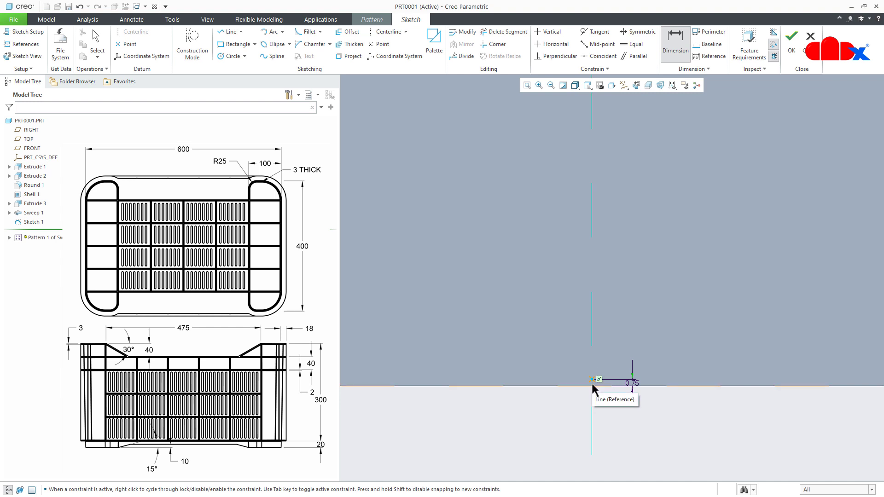
- Place a second sketch point on the vertical centerline and set its distance below the upper horizontal reference to 40 mm
{"action": "scroll", "coordinate": [590, 383], "scroll_direction": "down", "scroll_amount": 8}
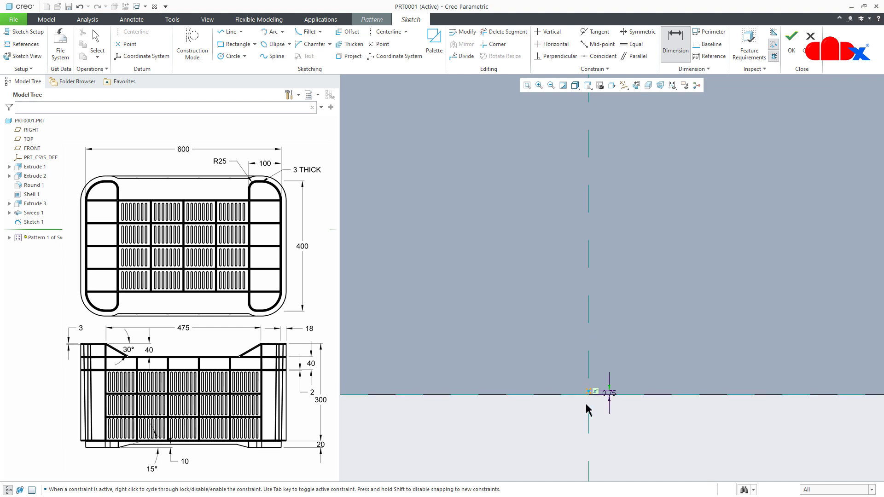
{"action": "scroll", "coordinate": [593, 225], "scroll_direction": "up", "scroll_amount": 5}
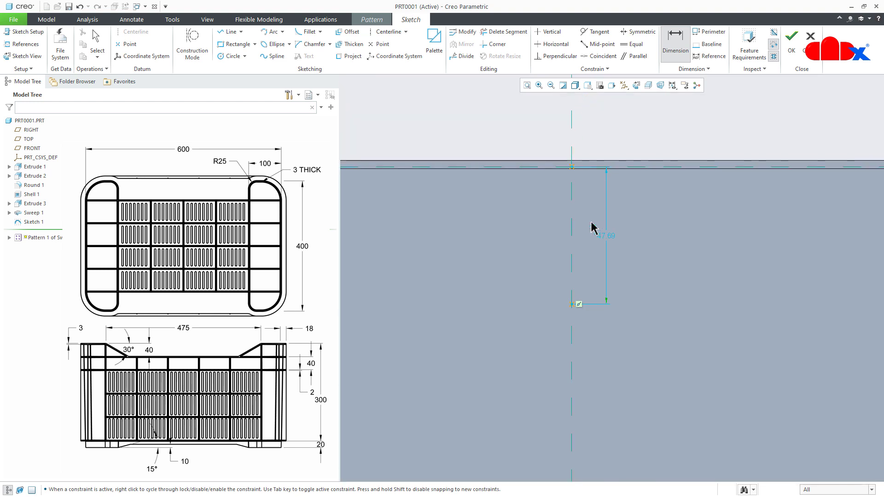
{"action": "double_click", "coordinate": [606, 236]}
{"action": "type", "text": "40"}
{"action": "key", "text": "Return"}
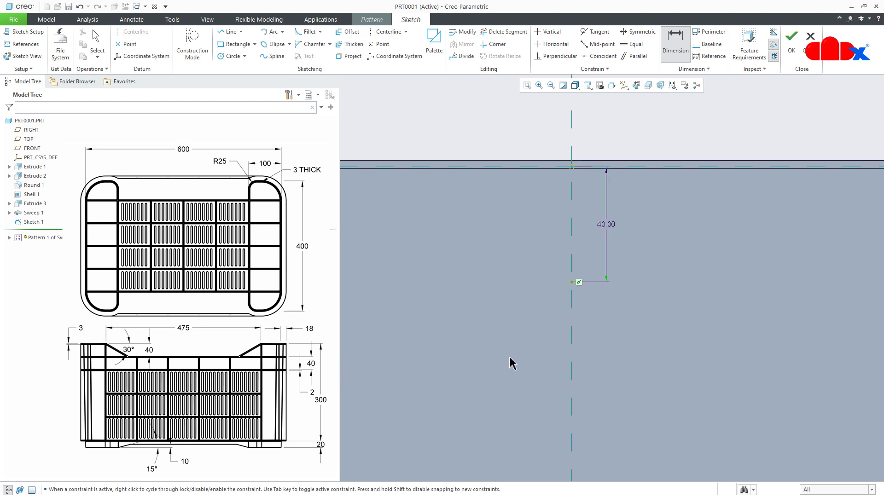
- Finish the pattern sketch and complete the point pattern of the swept band
{"action": "scroll", "coordinate": [591, 278], "scroll_direction": "down", "scroll_amount": 6}
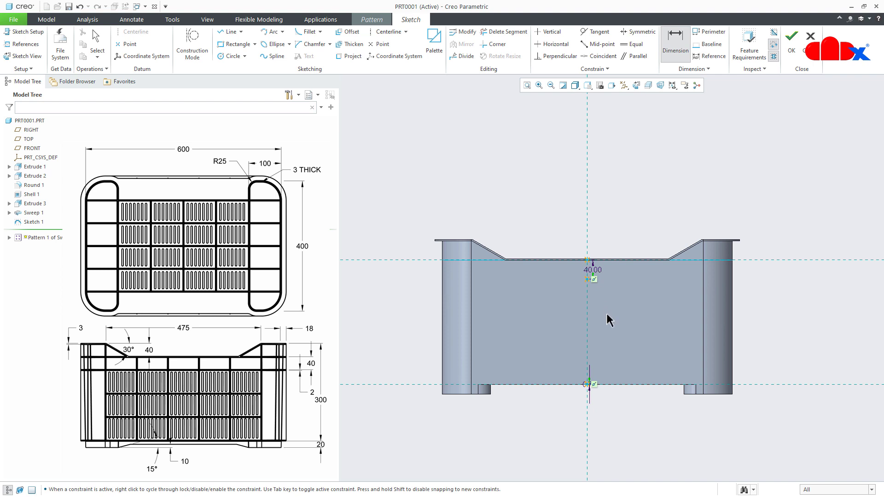
{"action": "right_click", "coordinate": [606, 315]}
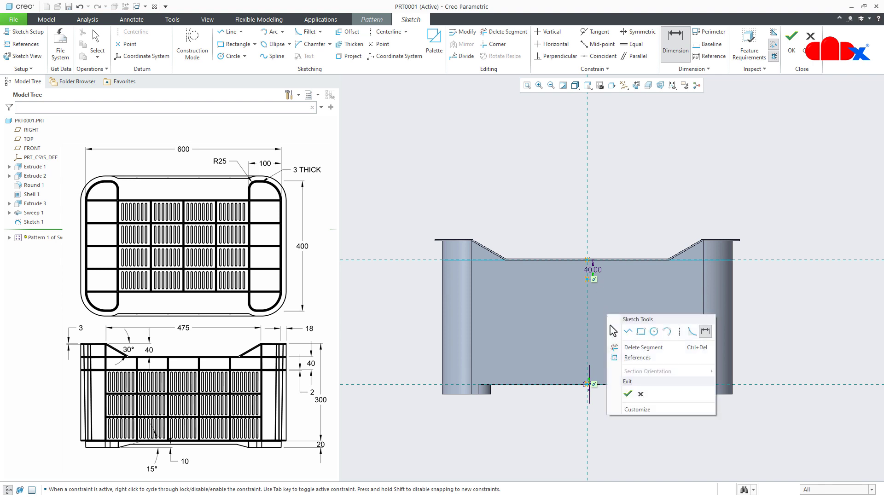
{"action": "left_click", "coordinate": [627, 394]}
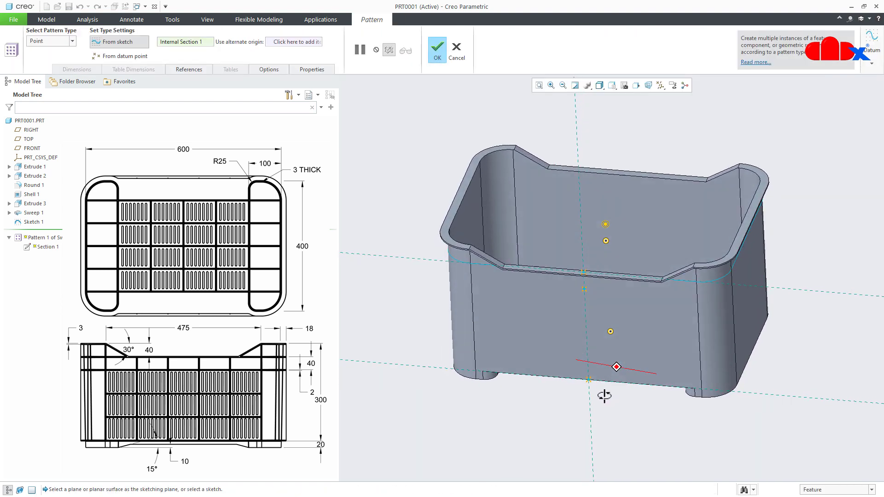
{"action": "middle_click", "coordinate": [605, 394]}
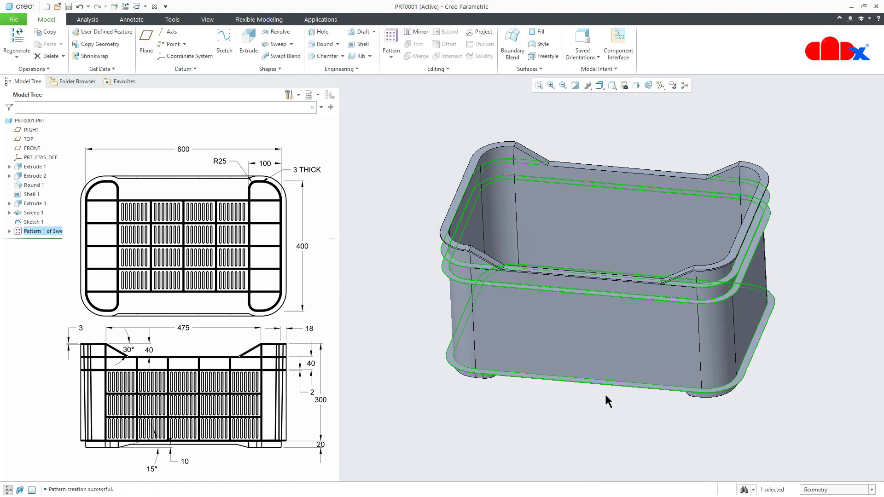
- Inspect the patterned bands around the crate from the front and from below, and restore the default view
{"action": "scroll", "coordinate": [602, 340], "scroll_direction": "up", "scroll_amount": 2}
{"action": "scroll", "coordinate": [595, 405], "scroll_direction": "down", "scroll_amount": 3}
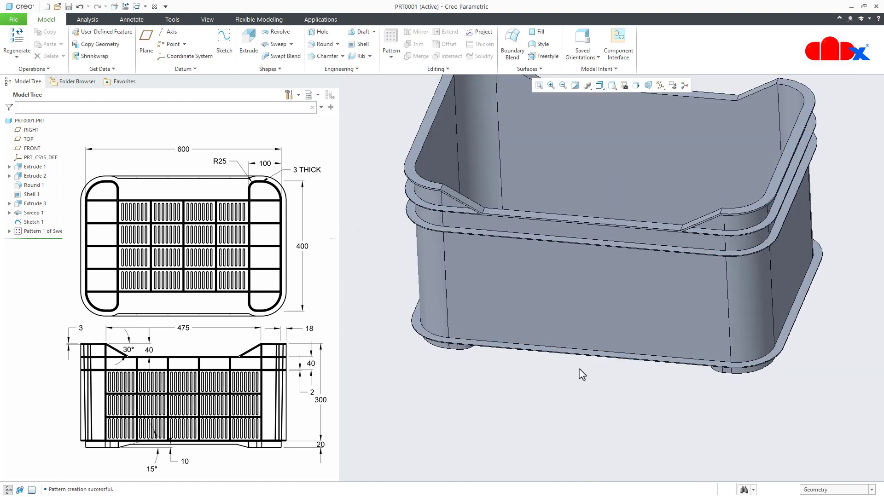
{"action": "middle_click_drag", "start_coordinate": [578, 364], "coordinate": [590, 304]}
{"action": "scroll", "coordinate": [581, 375], "scroll_direction": "down", "scroll_amount": 2}
{"action": "scroll", "coordinate": [582, 375], "scroll_direction": "down", "scroll_amount": 2}
{"action": "middle_click_drag", "start_coordinate": [584, 379], "coordinate": [549, 380]}
{"action": "left_click", "coordinate": [562, 341]}
{"action": "scroll", "coordinate": [562, 344], "scroll_direction": "up", "scroll_amount": 2}
{"action": "scroll", "coordinate": [548, 359], "scroll_direction": "up", "scroll_amount": 2}
{"action": "left_click", "coordinate": [444, 447]}
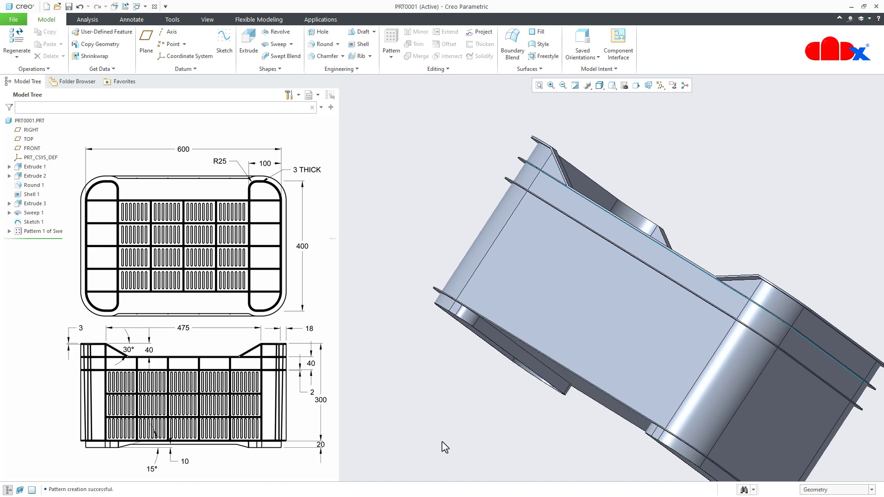
{"action": "key", "text": "ctrl+d"}
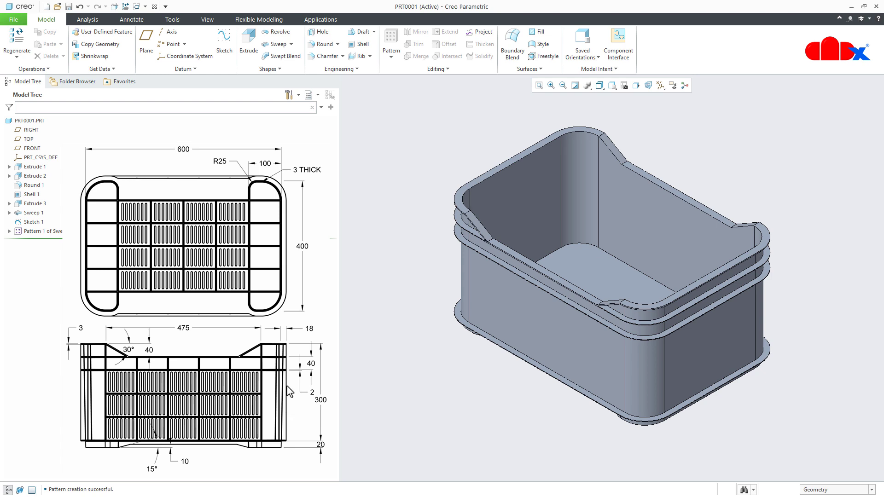
- Start an Extrude sketch on the top face of the crate's rim and orient the view parallel to the screen
{"action": "left_click", "coordinate": [248, 42]}
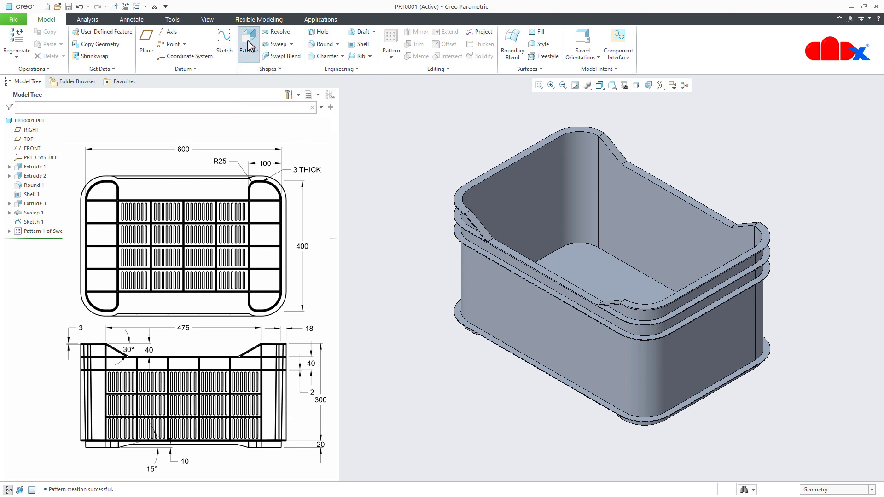
{"action": "scroll", "coordinate": [615, 321], "scroll_direction": "down", "scroll_amount": 6}
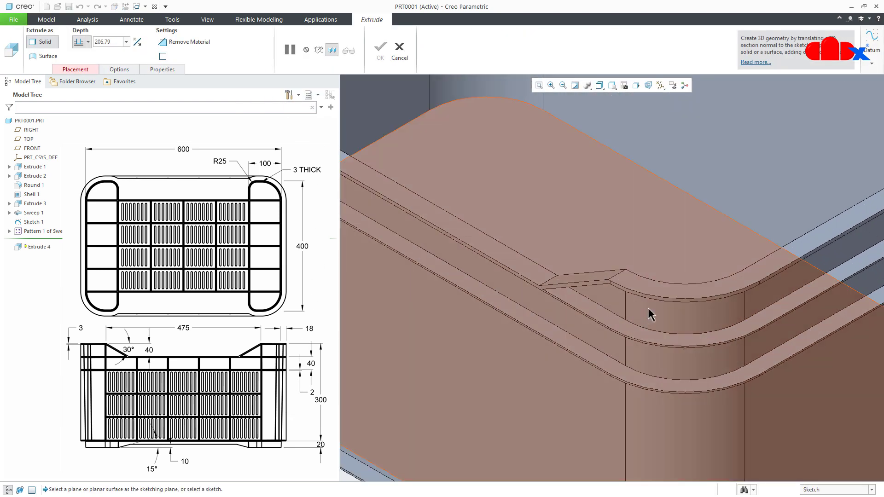
{"action": "left_click", "coordinate": [670, 297]}
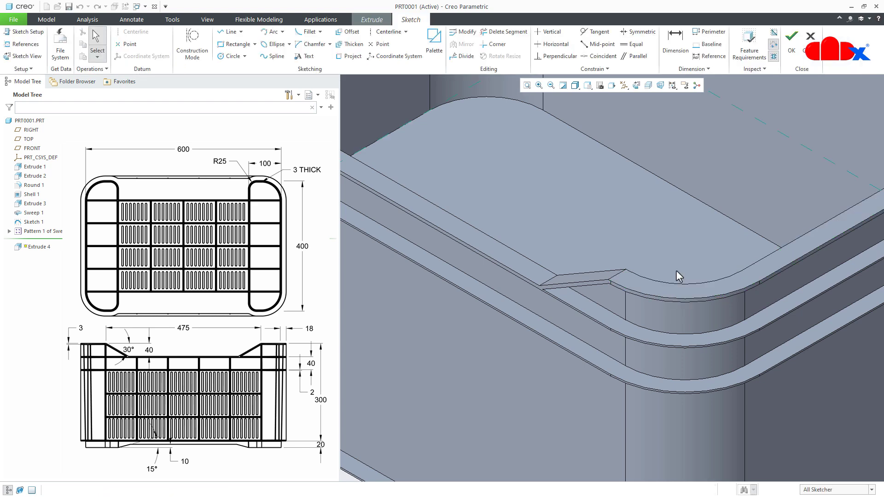
{"action": "left_click", "coordinate": [636, 86]}
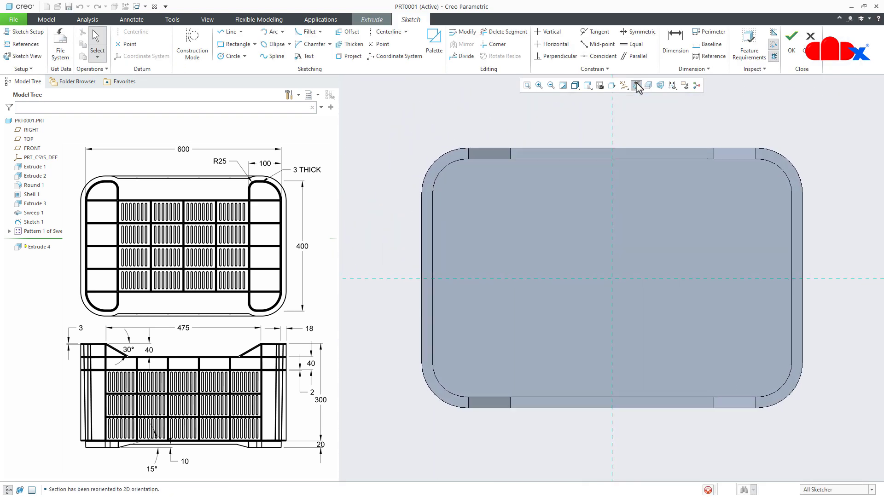
- Add the rim's outer rounded corner surface and both end vertices of its corner edge as sketch references
{"action": "left_click", "coordinate": [22, 43]}
{"action": "scroll", "coordinate": [365, 393], "scroll_direction": "down", "scroll_amount": 5}
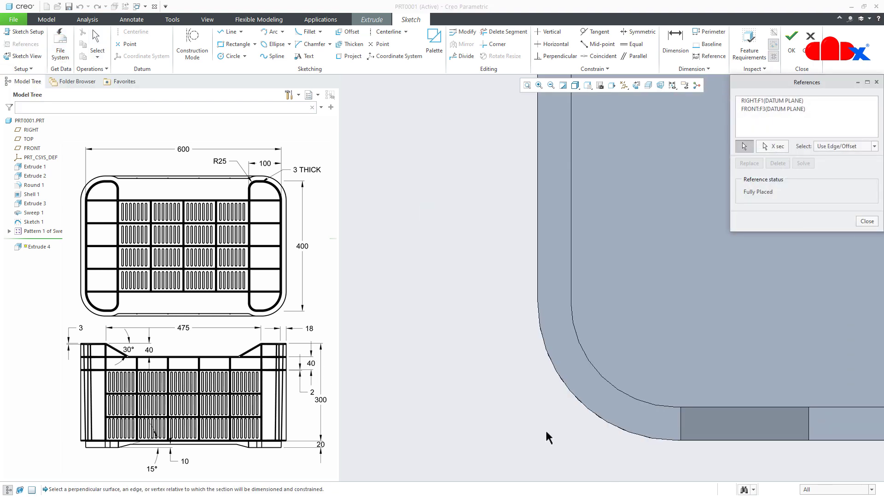
{"action": "left_click", "coordinate": [574, 401]}
{"action": "middle_click_drag", "start_coordinate": [574, 364], "coordinate": [585, 364]}
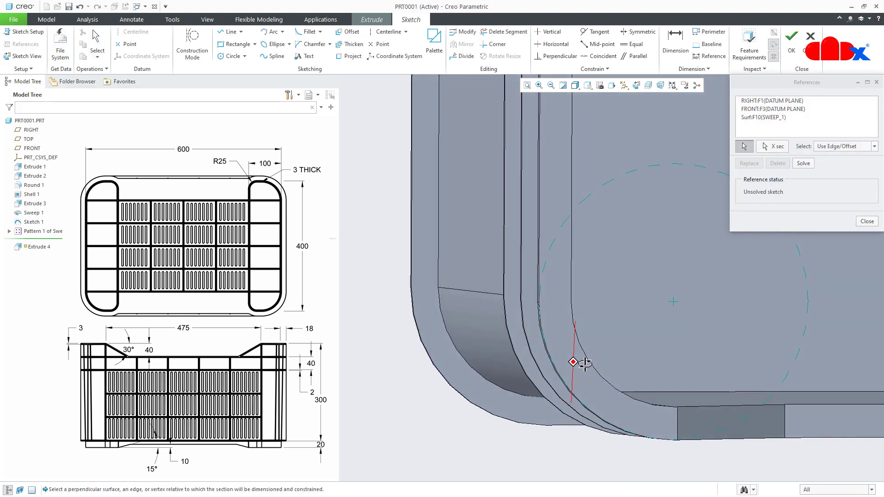
{"action": "scroll", "coordinate": [558, 304], "scroll_direction": "down", "scroll_amount": 5}
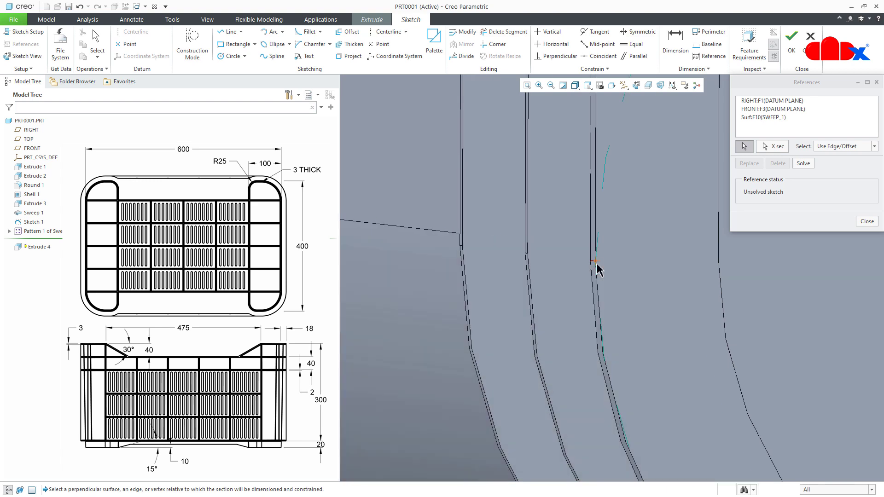
{"action": "left_click", "coordinate": [596, 262]}
{"action": "scroll", "coordinate": [616, 296], "scroll_direction": "up", "scroll_amount": 5}
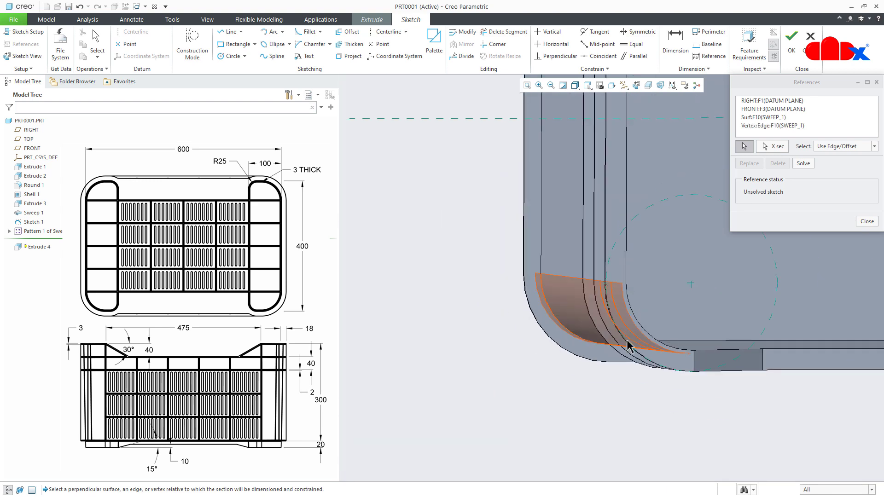
{"action": "scroll", "coordinate": [686, 390], "scroll_direction": "down", "scroll_amount": 5}
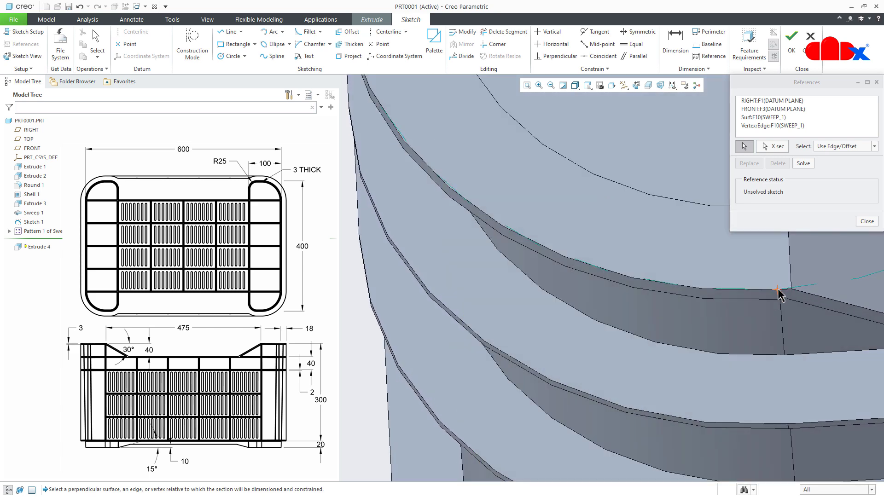
{"action": "left_click", "coordinate": [777, 289]}
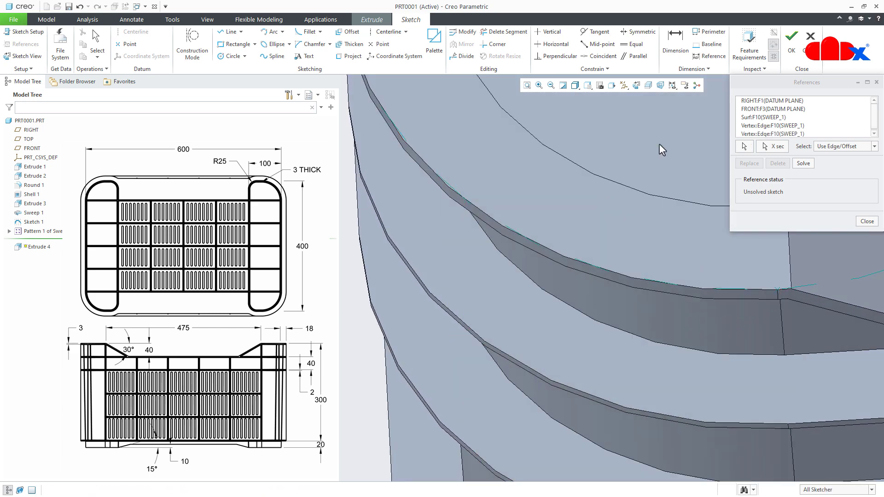
- Add the crate wall's rounded corner surface below the rim as a reference and finish defining the references in the 2D sketch orientation
{"action": "left_click", "coordinate": [637, 86]}
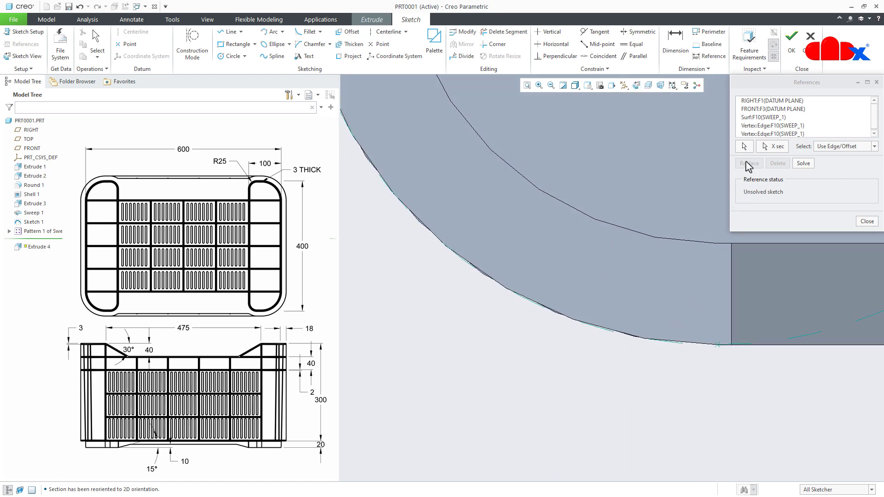
{"action": "left_click", "coordinate": [743, 146]}
{"action": "middle_click_drag", "start_coordinate": [635, 329], "coordinate": [654, 292]}
{"action": "left_click", "coordinate": [562, 364]}
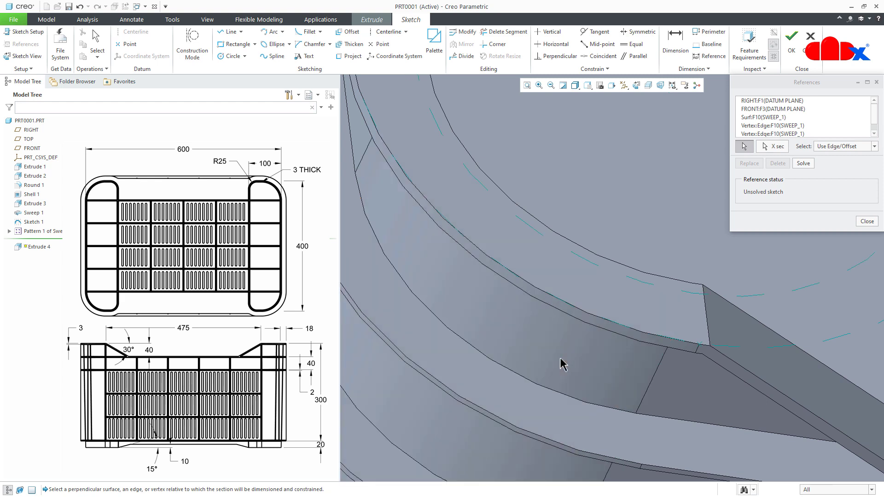
{"action": "left_click", "coordinate": [636, 84]}
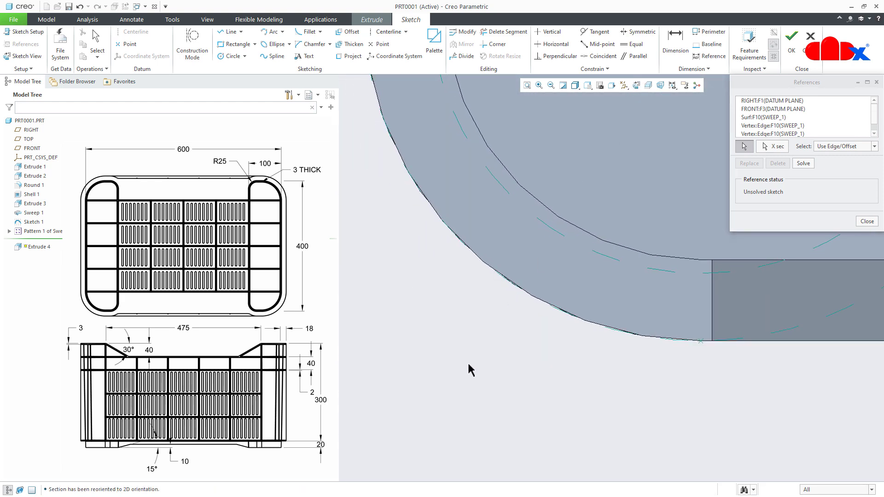
{"action": "middle_click", "coordinate": [468, 361]}
{"action": "middle_click_drag", "start_coordinate": [467, 364], "coordinate": [471, 472]}
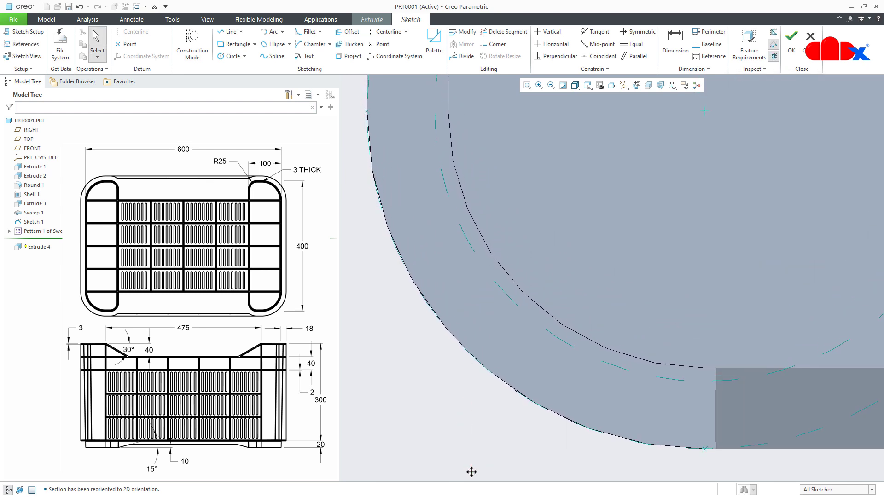
- Project the inner wall-corner arc and the outer rim-corner arc into the sketch as single edges
{"action": "left_click", "coordinate": [348, 56]}
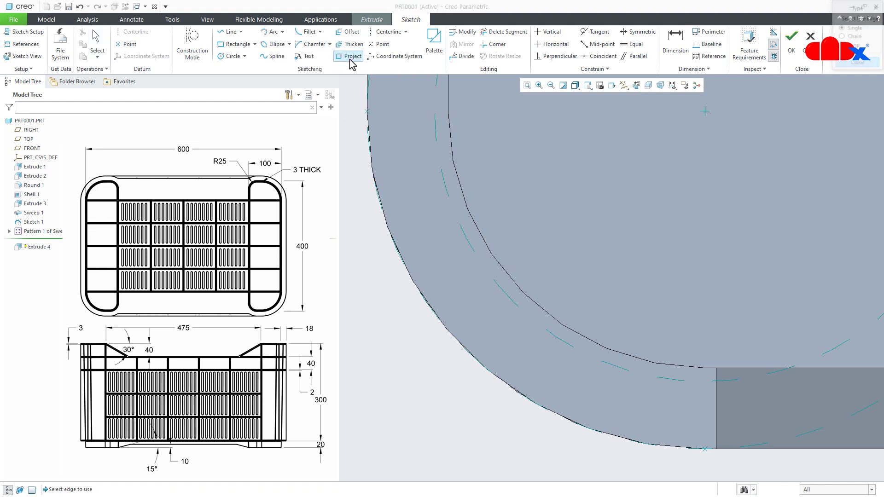
{"action": "left_click", "coordinate": [446, 189]}
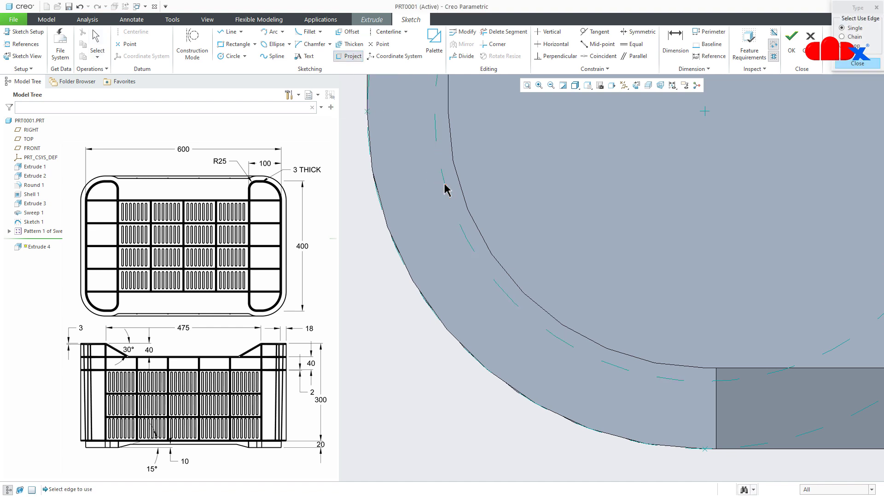
{"action": "left_click", "coordinate": [398, 251]}
{"action": "middle_click", "coordinate": [363, 284]}
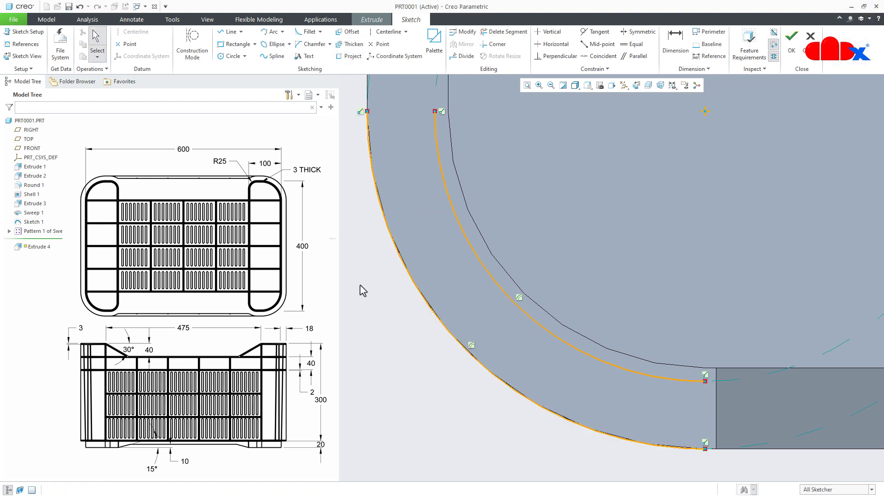
- Draw two parallel horizontal lines connecting the arcs, one joining their upper endpoints and one just below it
{"action": "right_click", "coordinate": [362, 289]}
{"action": "left_click", "coordinate": [380, 302]}
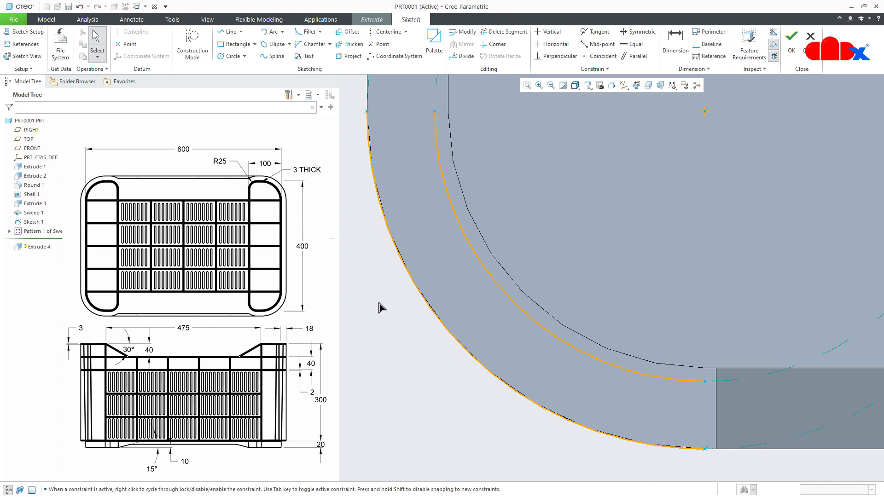
{"action": "left_click", "coordinate": [433, 113]}
{"action": "middle_click", "coordinate": [433, 137]}
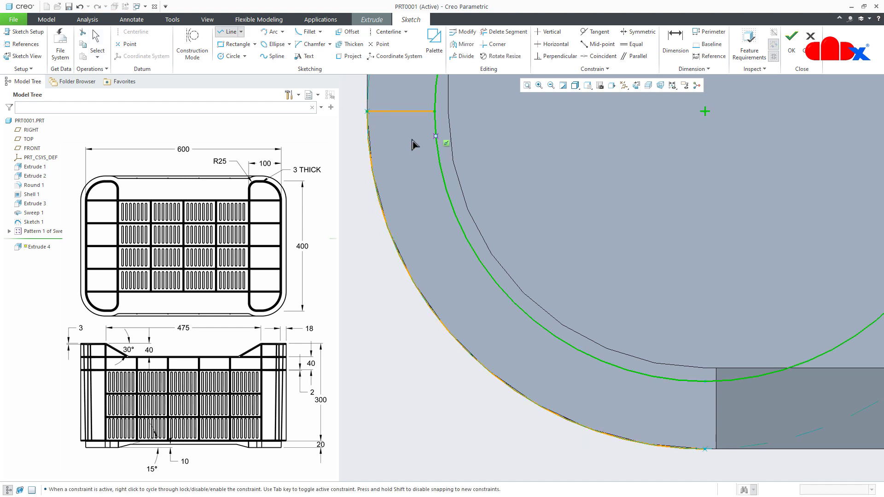
{"action": "left_click", "coordinate": [368, 128]}
{"action": "left_click", "coordinate": [434, 129]}
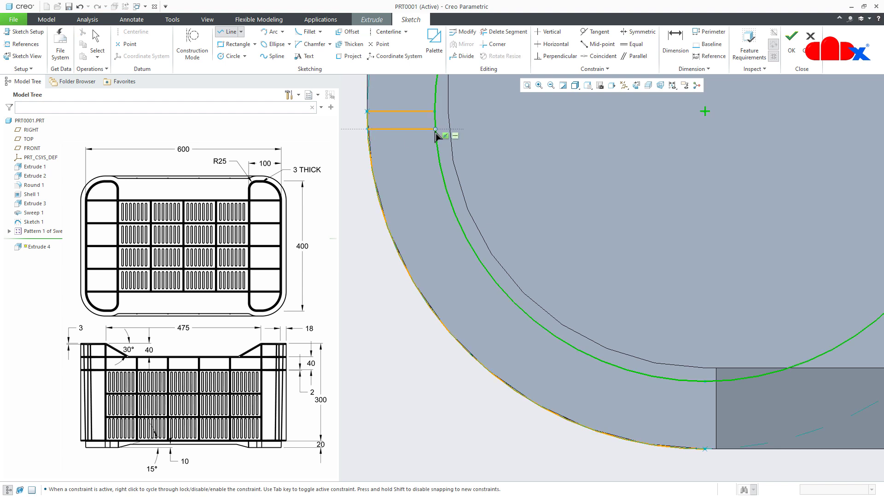
{"action": "middle_click", "coordinate": [416, 184]}
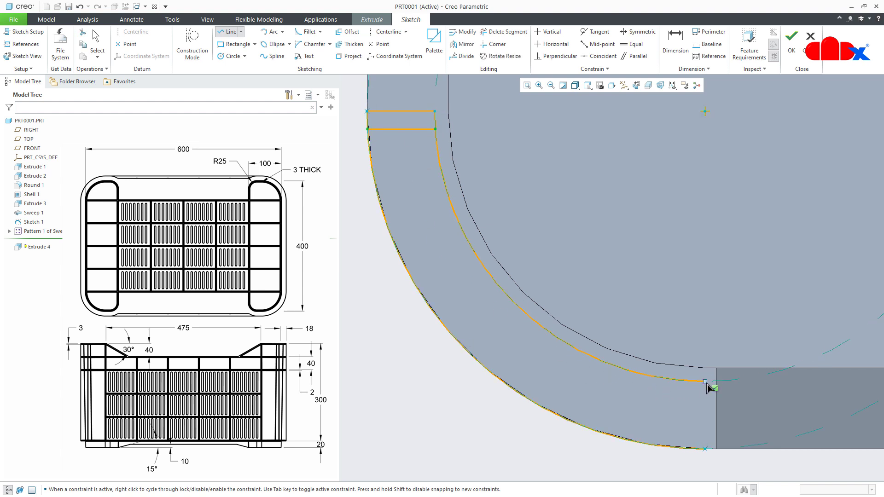
- Draw two parallel vertical lines connecting the arcs, one joining their lower endpoints and one just inside it
{"action": "left_click", "coordinate": [704, 449]}
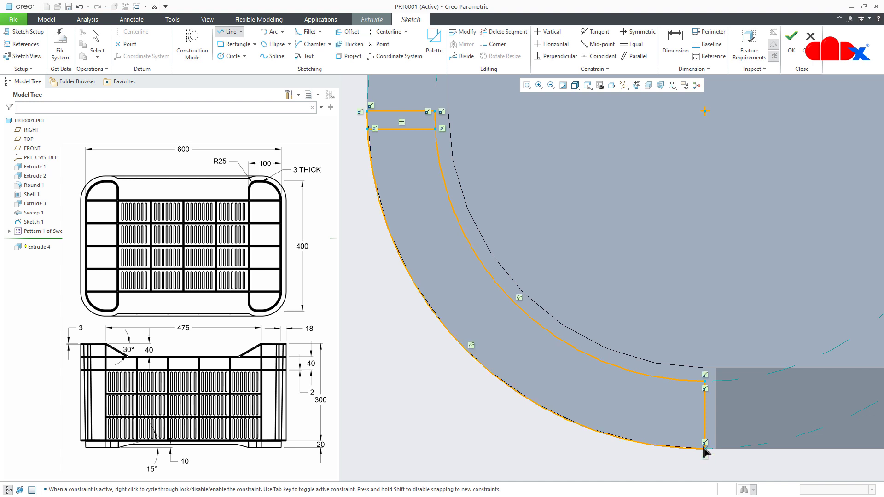
{"action": "middle_click", "coordinate": [697, 430]}
{"action": "left_click", "coordinate": [682, 381]}
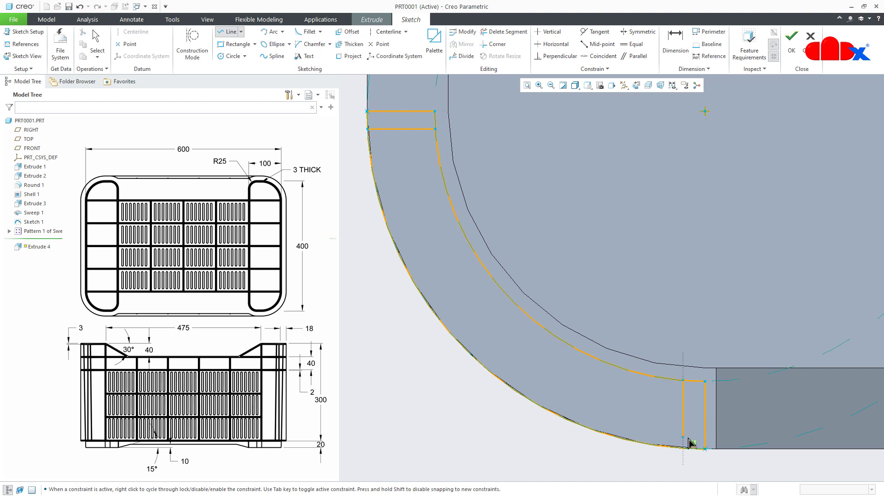
{"action": "middle_click", "coordinate": [688, 418]}
{"action": "middle_click", "coordinate": [706, 336]}
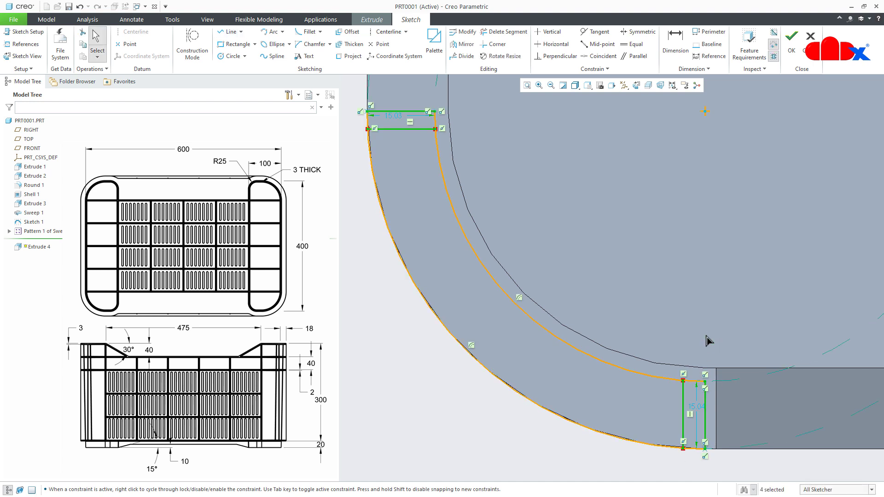
- Draw a diagonal centerline through the arcs' common center and set its angle to 45 degrees
{"action": "right_click", "coordinate": [601, 200]}
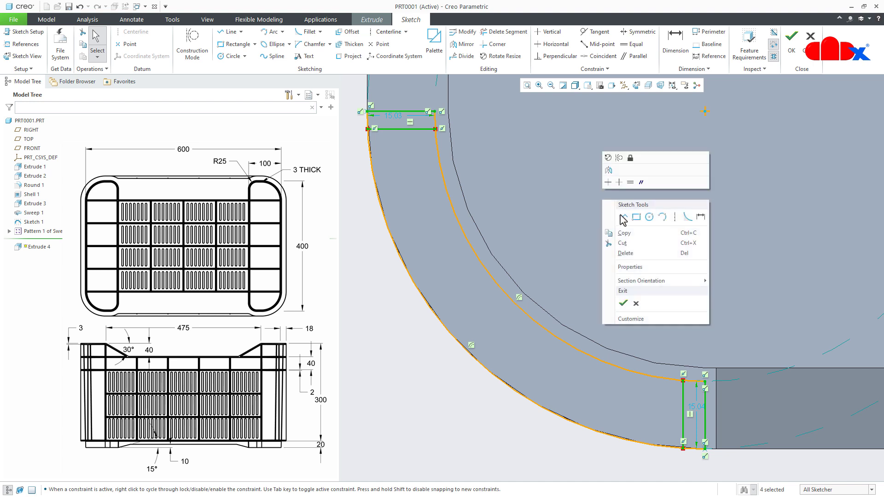
{"action": "left_click", "coordinate": [674, 216]}
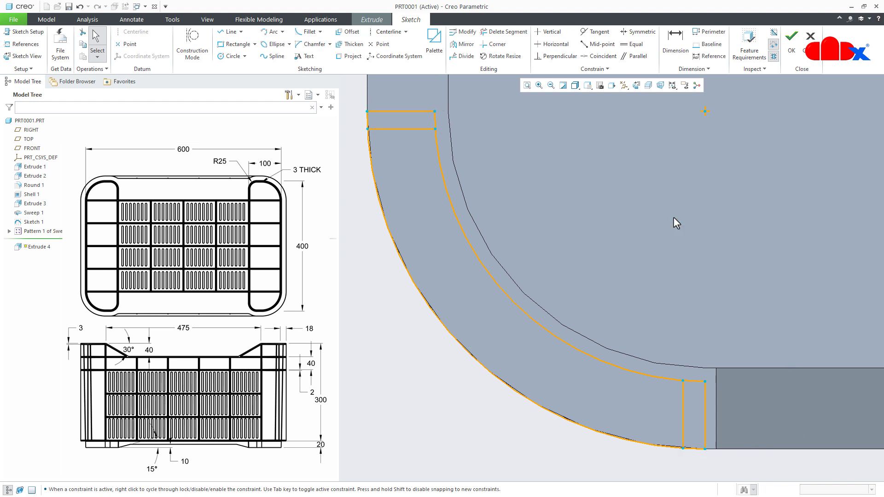
{"action": "left_click", "coordinate": [704, 111]}
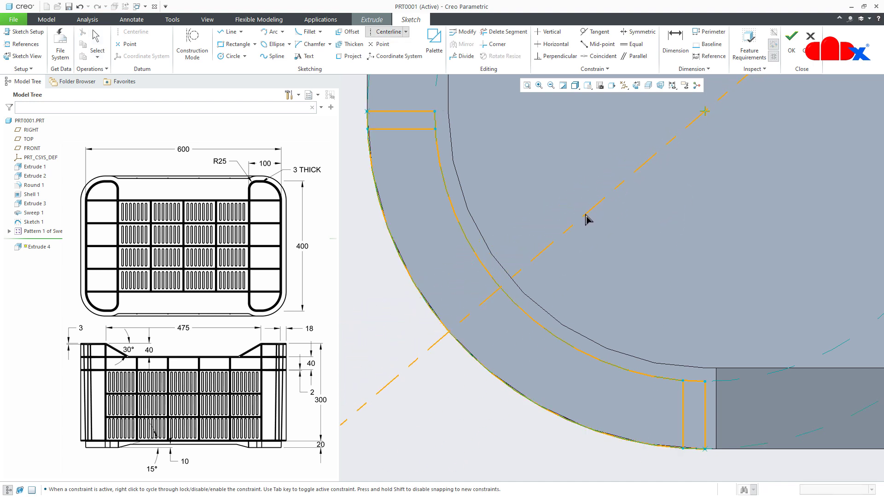
{"action": "left_click", "coordinate": [586, 219]}
{"action": "middle_click", "coordinate": [651, 284]}
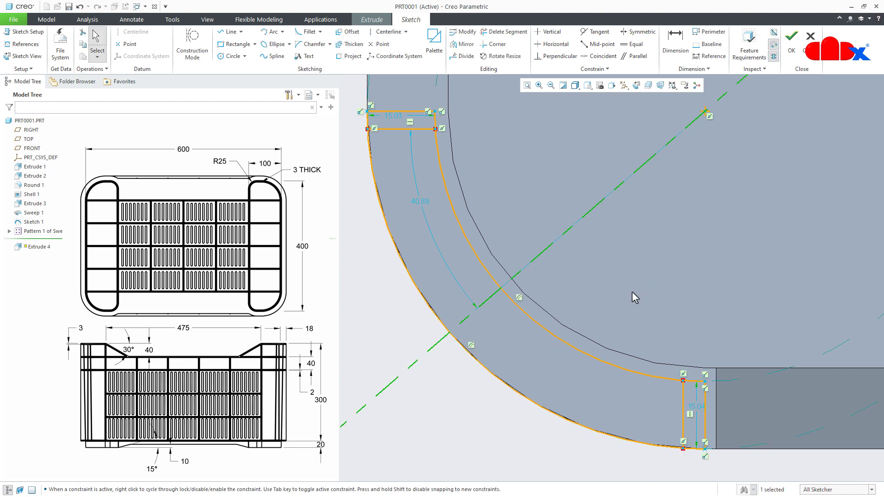
{"action": "double_click", "coordinate": [420, 203]}
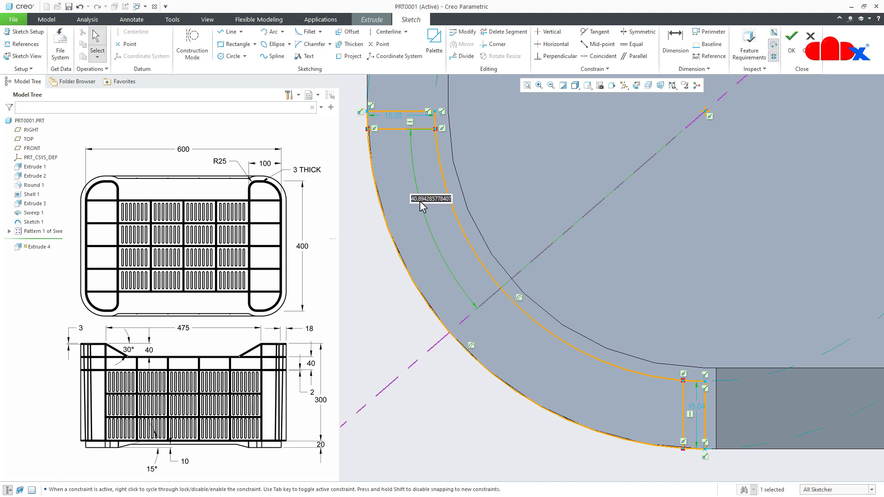
{"action": "type", "text": "45"}
{"action": "key", "text": "Return"}
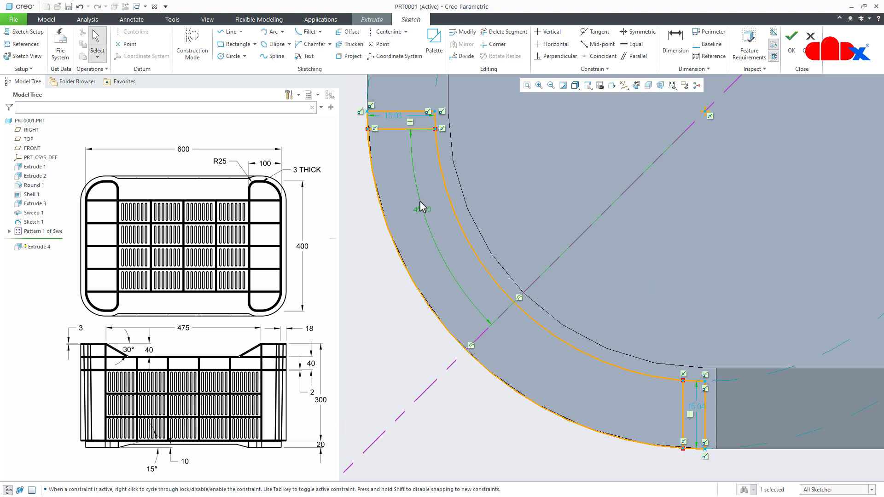
- Draw a line between the arcs parallel to the diagonal centerline, about 6.2 mm from it, and mirror the line about the centerline
{"action": "right_click", "coordinate": [356, 348]}
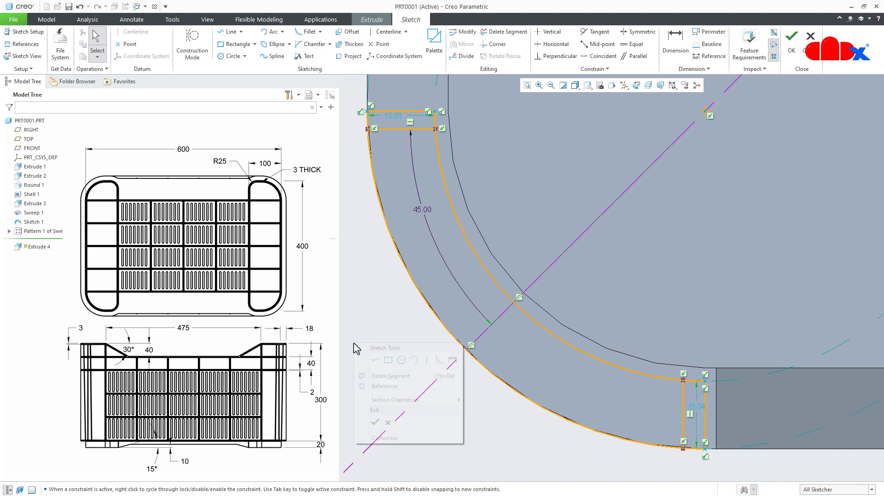
{"action": "left_click", "coordinate": [375, 360]}
{"action": "scroll", "coordinate": [487, 366], "scroll_direction": "up", "scroll_amount": 1}
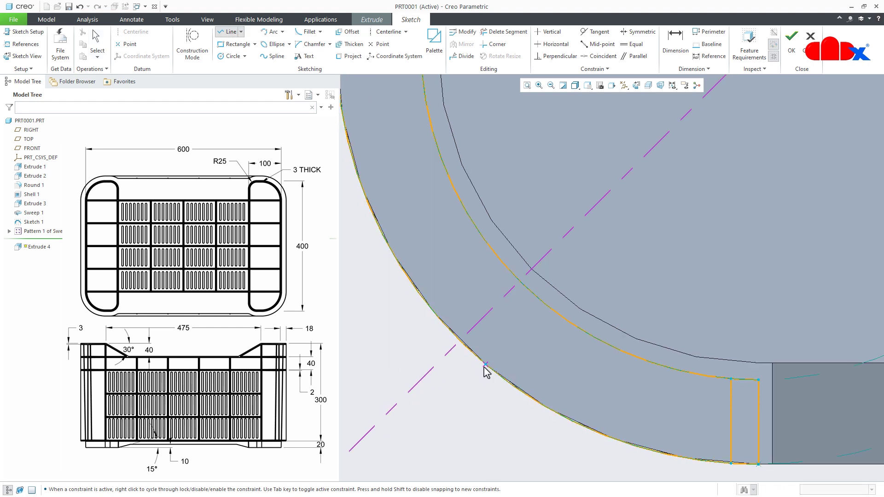
{"action": "left_click", "coordinate": [485, 364]}
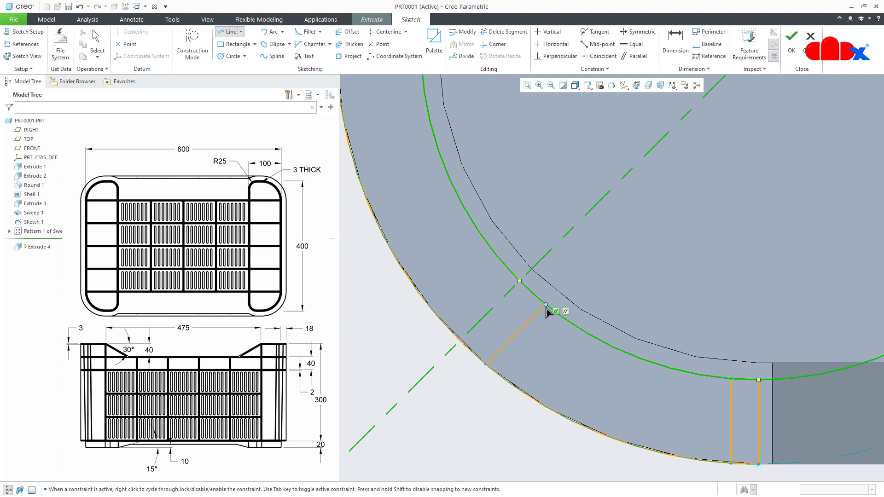
{"action": "left_click", "coordinate": [545, 305]}
{"action": "middle_click", "coordinate": [548, 330]}
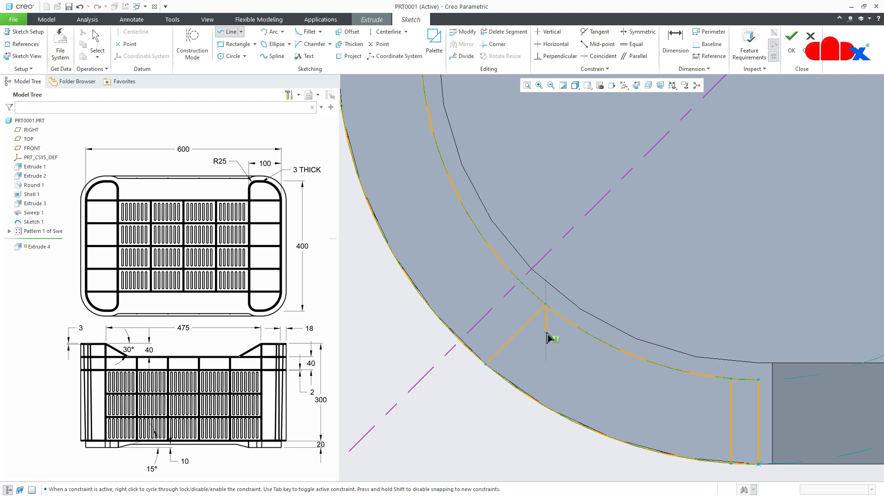
{"action": "middle_click", "coordinate": [458, 376]}
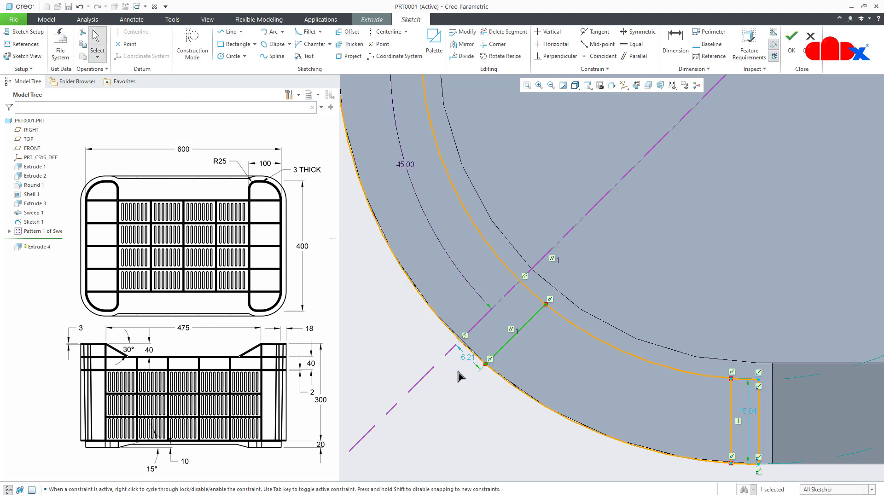
{"action": "left_click", "coordinate": [462, 44]}
{"action": "left_click", "coordinate": [566, 238]}
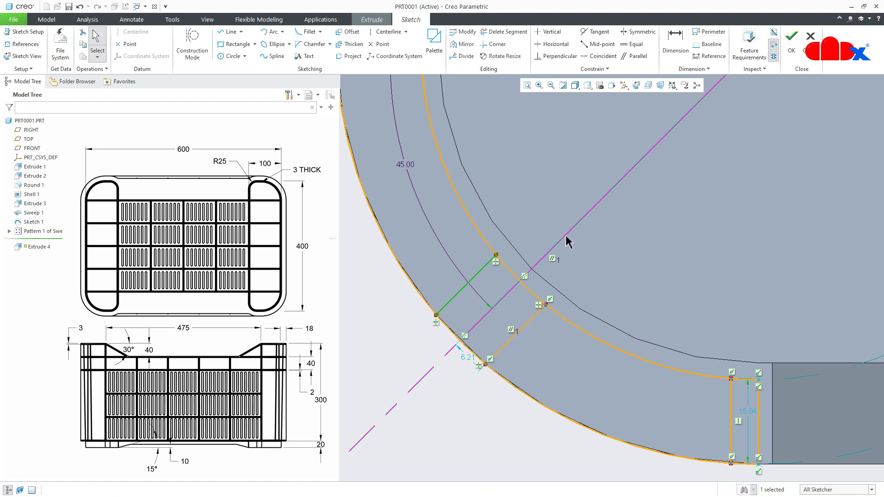
- Trim away the inner and outer arc segments between the three rib outlines, leaving three closed profiles
{"action": "left_click", "coordinate": [468, 429]}
{"action": "scroll", "coordinate": [470, 428], "scroll_direction": "down", "scroll_amount": 1}
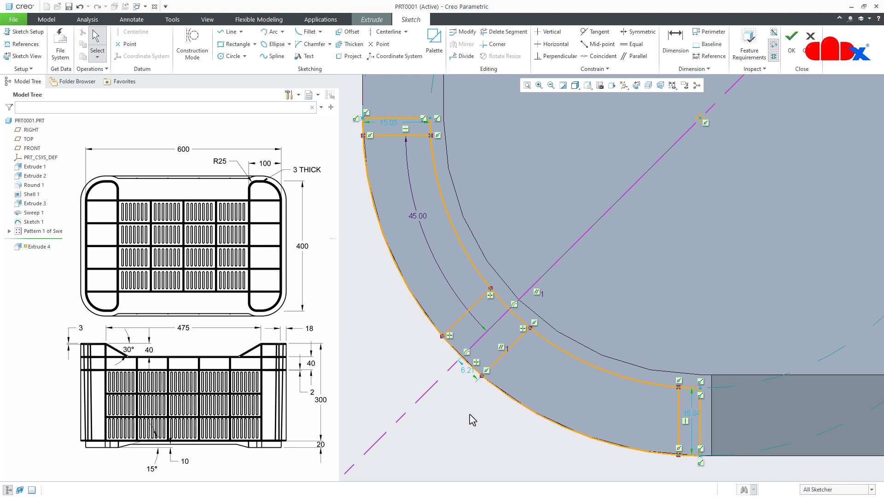
{"action": "left_click", "coordinate": [504, 32]}
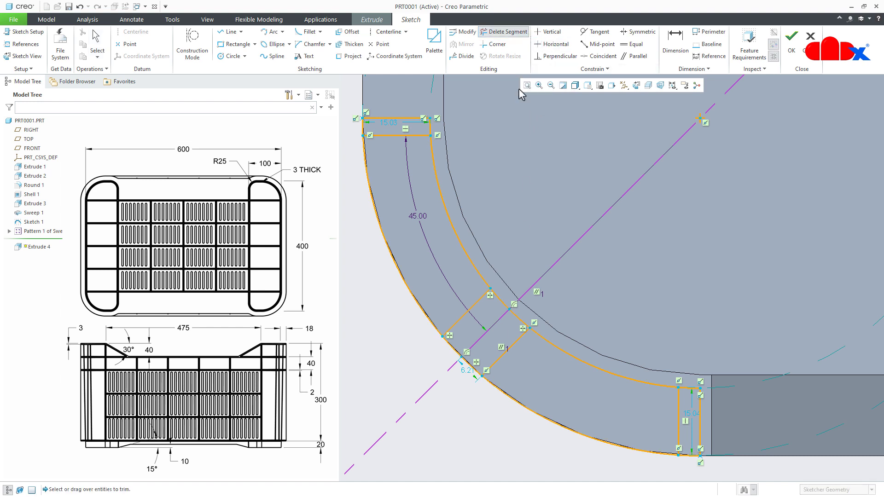
{"action": "left_click", "coordinate": [450, 196]}
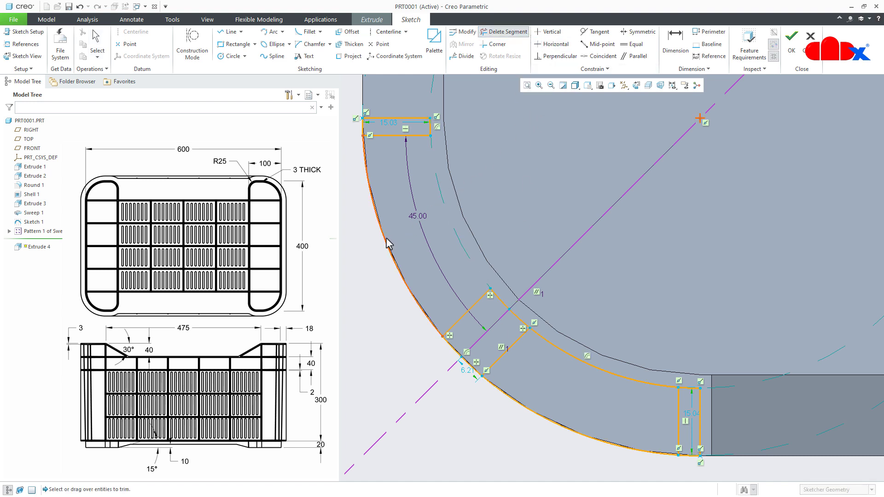
{"action": "left_click", "coordinate": [388, 246]}
{"action": "left_click", "coordinate": [496, 394]}
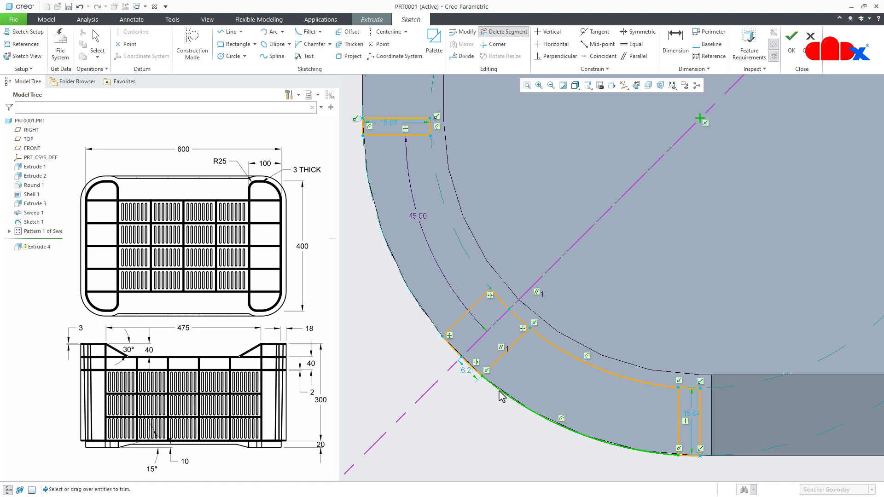
{"action": "left_click", "coordinate": [570, 356]}
{"action": "middle_click", "coordinate": [643, 301]}
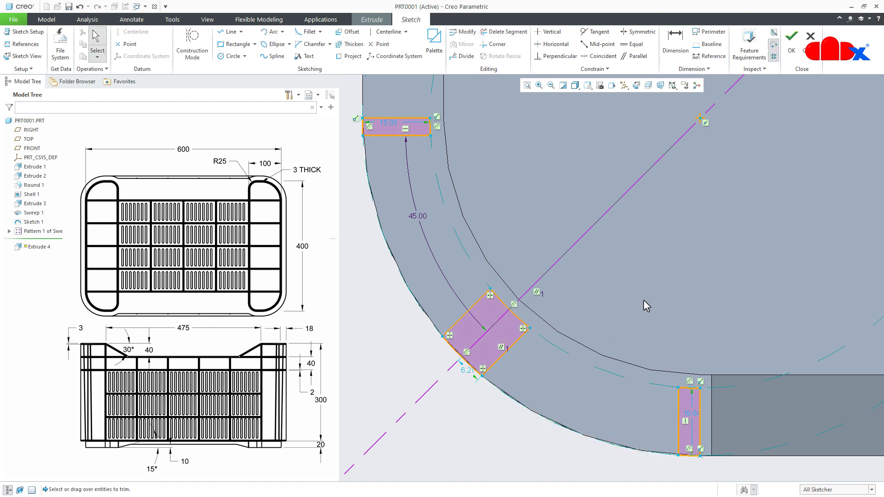
- Dimension the diagonal rib profile's thickness between its two parallel lines as 1.5 mm
{"action": "right_click", "coordinate": [643, 301]}
{"action": "left_click", "coordinate": [743, 318]}
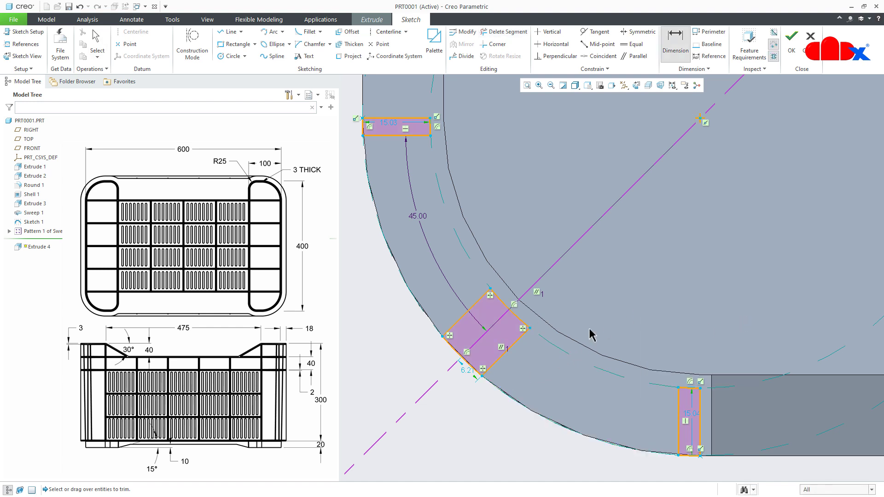
{"action": "left_click", "coordinate": [503, 354]}
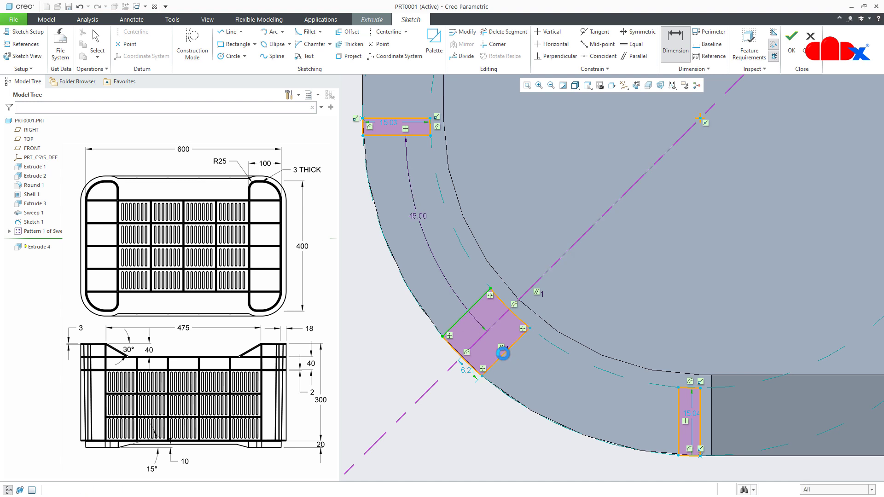
{"action": "middle_click", "coordinate": [494, 348]}
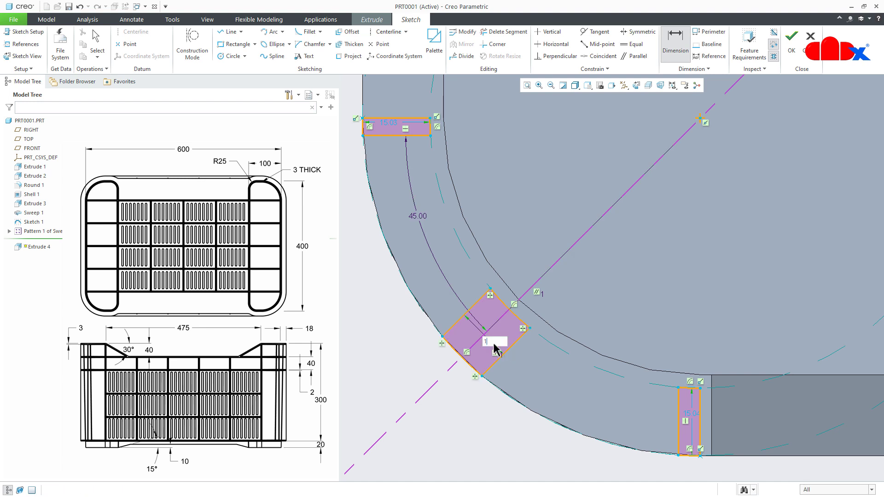
{"action": "key", "text": "Return"}
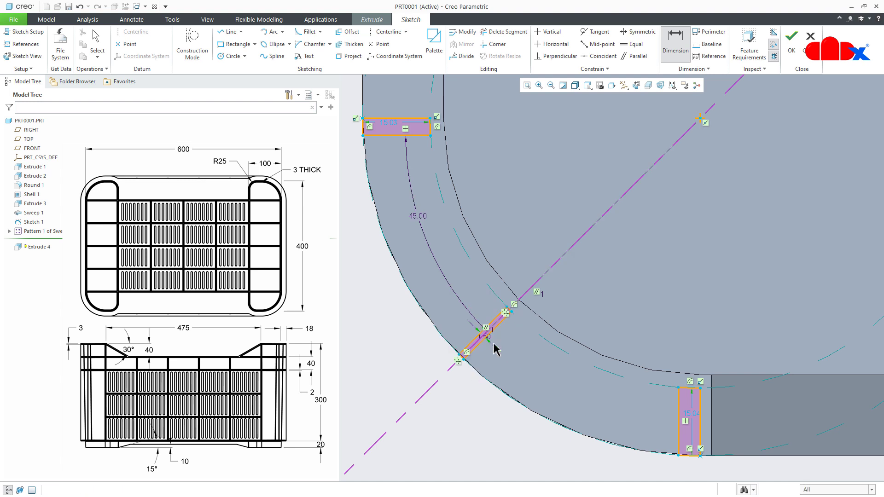
- Dimension the horizontal rib profile's thickness between its two long lines as 1.5 mm
{"action": "left_click", "coordinate": [407, 119]}
{"action": "left_click", "coordinate": [406, 135]}
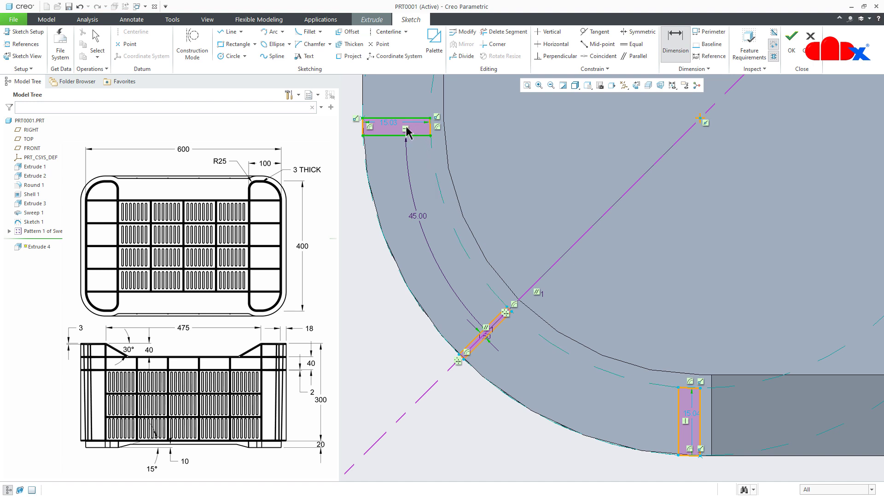
{"action": "middle_click", "coordinate": [406, 130]}
{"action": "type", "text": "1."}
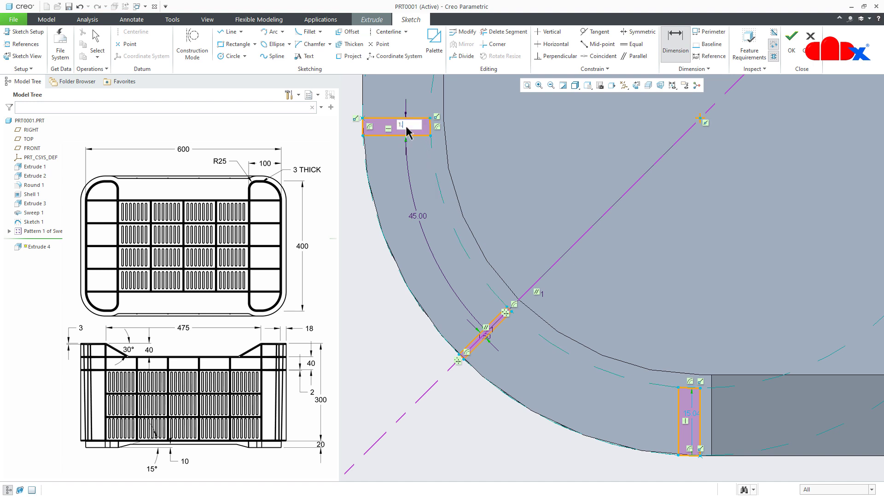
{"action": "type", "text": "5"}
{"action": "key", "text": "Return"}
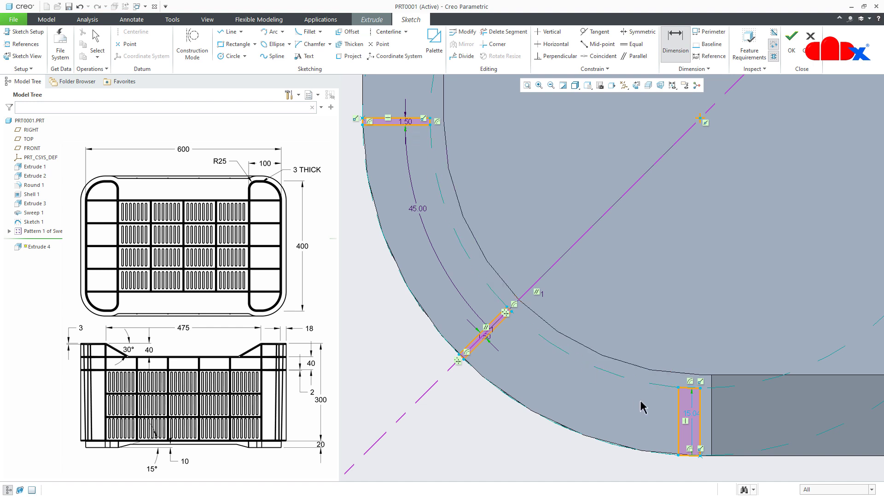
- Dimension the vertical rib profile's thickness as 1.5 mm and finish the sketch
{"action": "left_click", "coordinate": [678, 412]}
{"action": "left_click", "coordinate": [699, 420]}
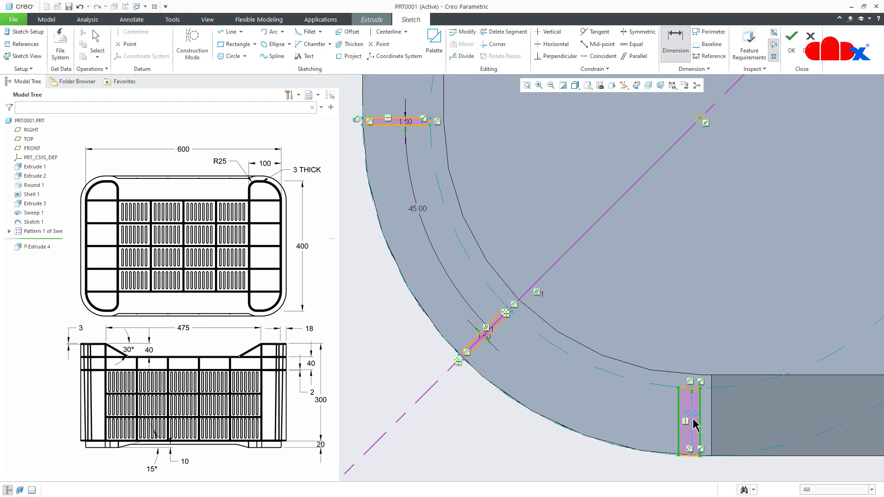
{"action": "middle_click", "coordinate": [690, 425]}
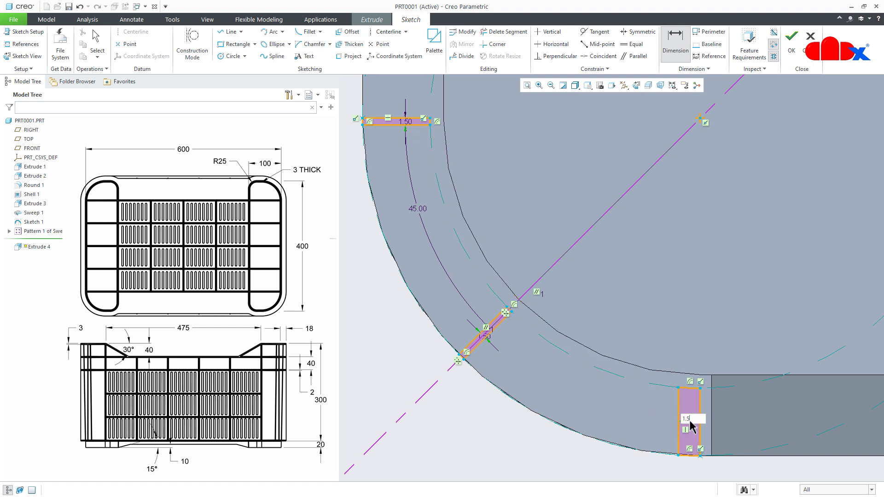
{"action": "key", "text": "Return"}
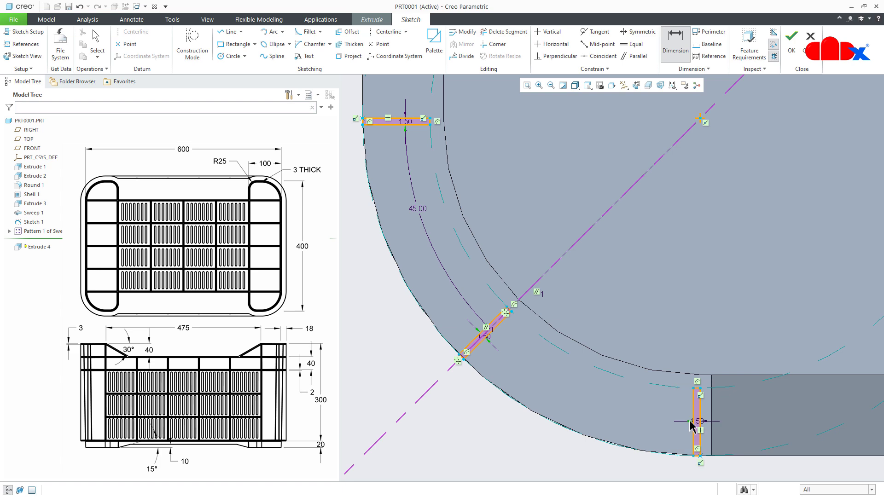
{"action": "right_click", "coordinate": [467, 420]}
{"action": "left_click", "coordinate": [487, 396]}
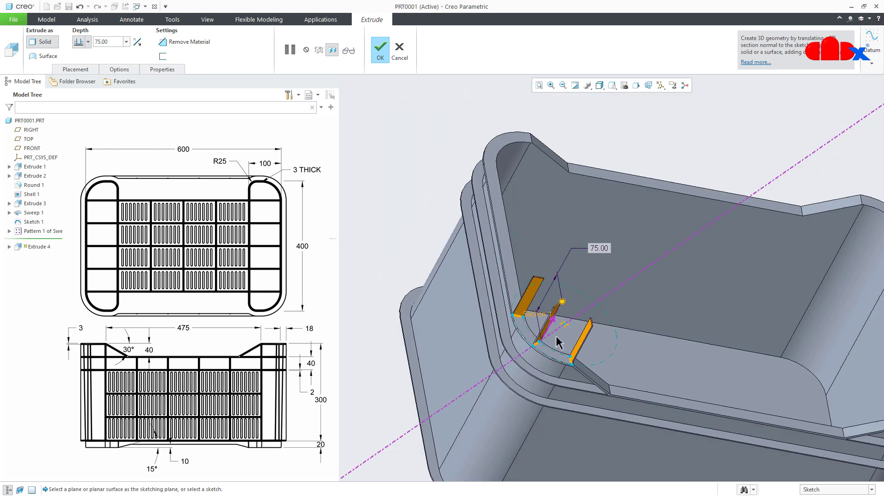
- Extrude the three corner ribs up to the upper face of the crate's bottom rim and complete the feature
{"action": "scroll", "coordinate": [561, 331], "scroll_direction": "up", "scroll_amount": 5}
{"action": "scroll", "coordinate": [525, 407], "scroll_direction": "down", "scroll_amount": 6}
{"action": "middle_click_drag", "start_coordinate": [532, 401], "coordinate": [528, 393]}
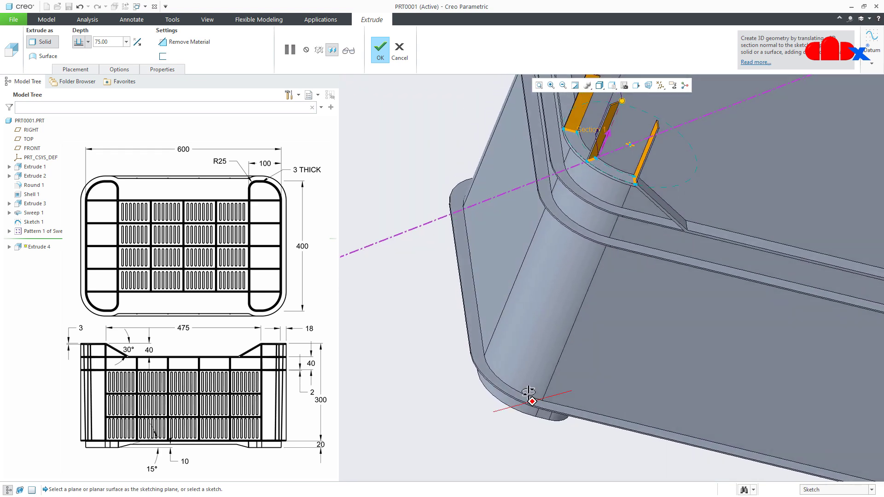
{"action": "left_click", "coordinate": [88, 43]}
{"action": "left_click", "coordinate": [81, 128]}
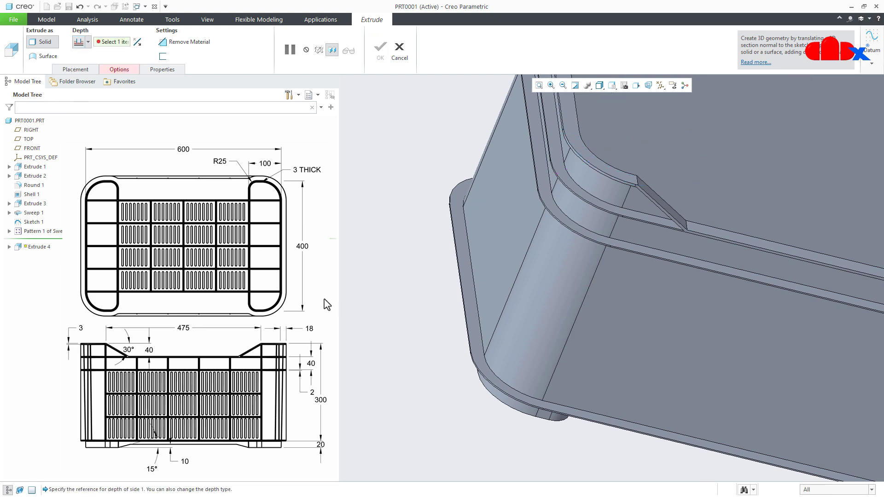
{"action": "left_click", "coordinate": [473, 325]}
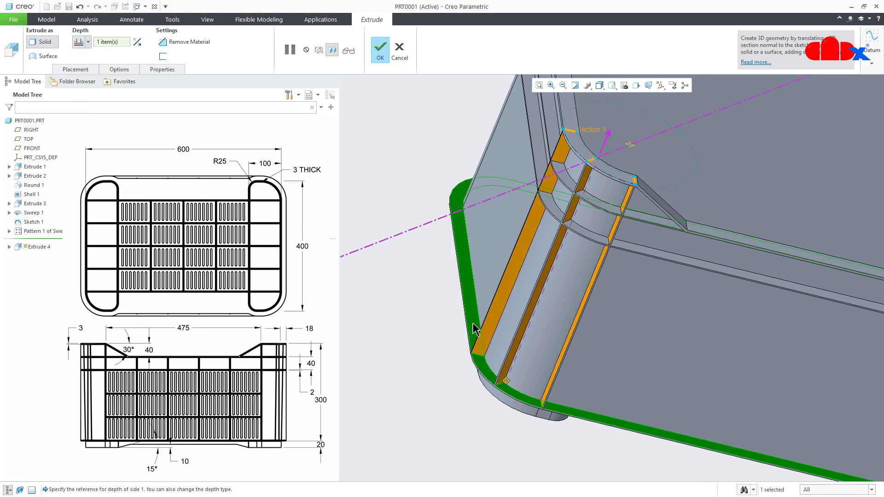
{"action": "middle_click", "coordinate": [474, 329]}
{"action": "key", "text": "ctrl+d"}
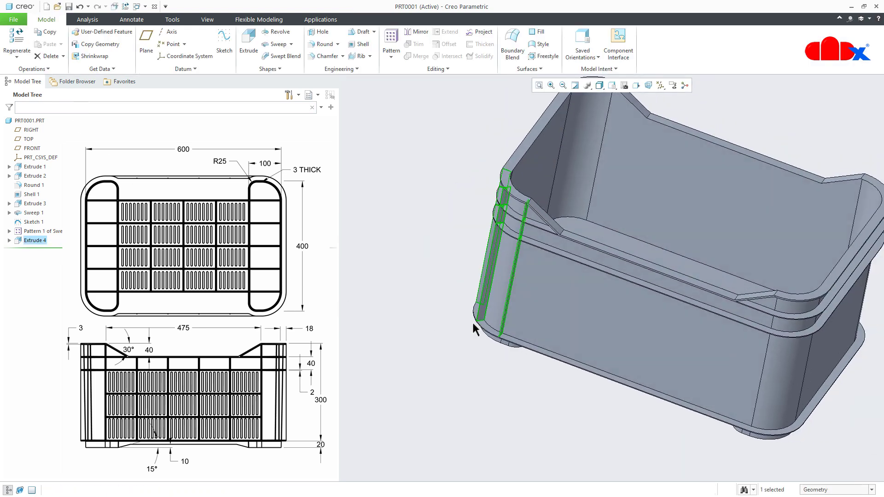
- Mirror the extruded corner ribs about the RIGHT plane
{"action": "left_click", "coordinate": [417, 32]}
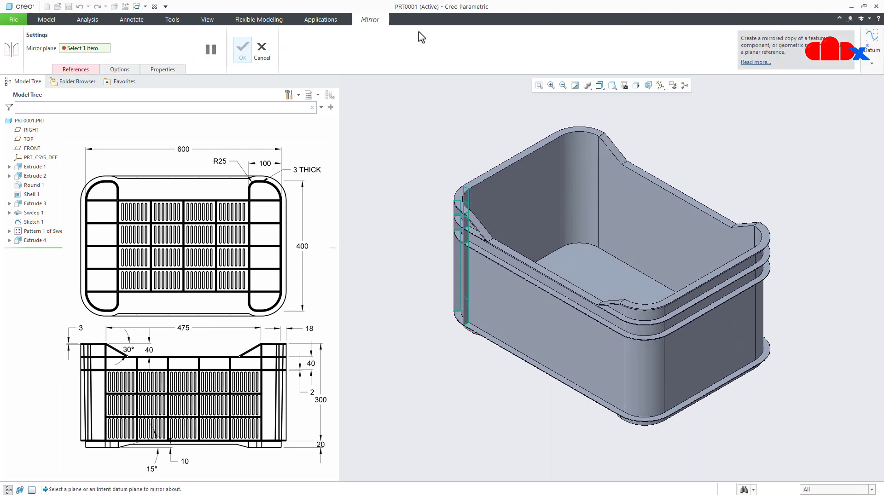
{"action": "left_click", "coordinate": [32, 130]}
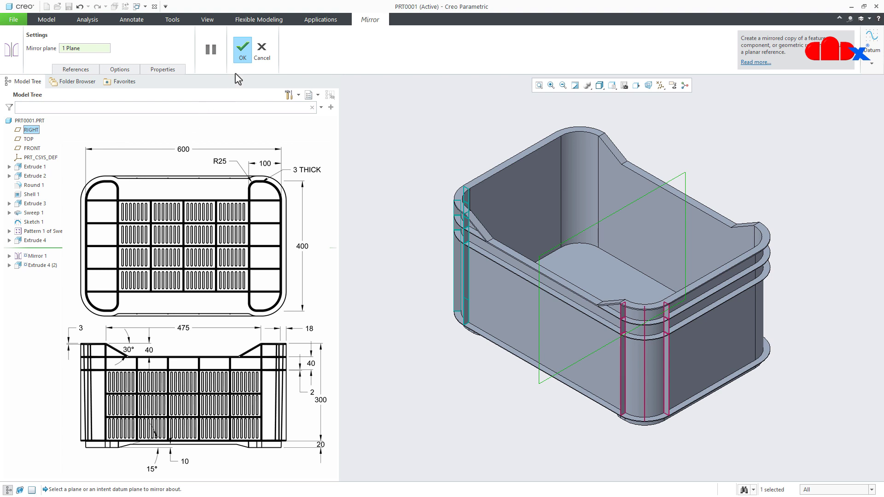
{"action": "left_click", "coordinate": [244, 54]}
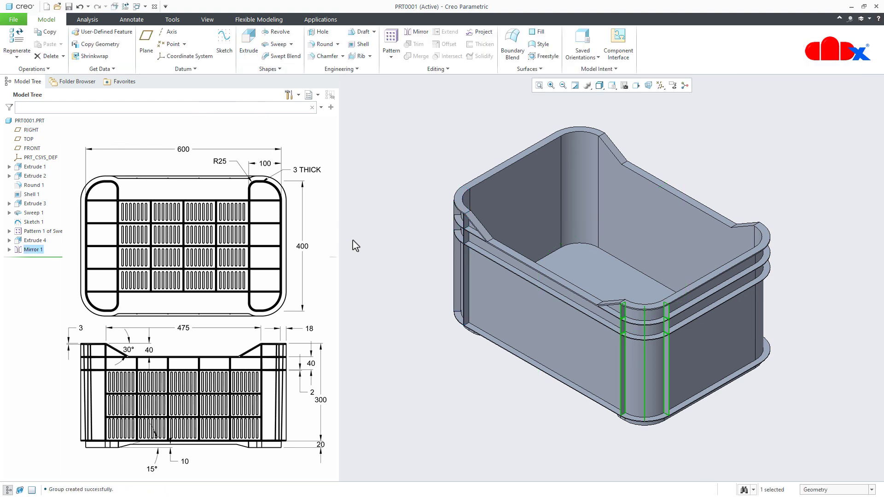
{"action": "left_click", "coordinate": [364, 248]}
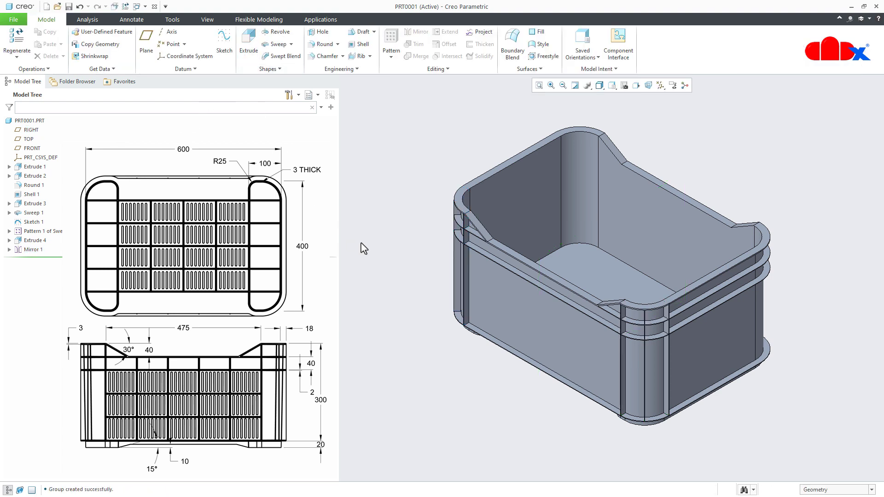
- Mirror the extruded ribs and their first mirrored copy about the FRONT plane
{"action": "left_click", "coordinate": [28, 250]}
{"action": "left_click", "coordinate": [33, 240], "text": "ctrl"}
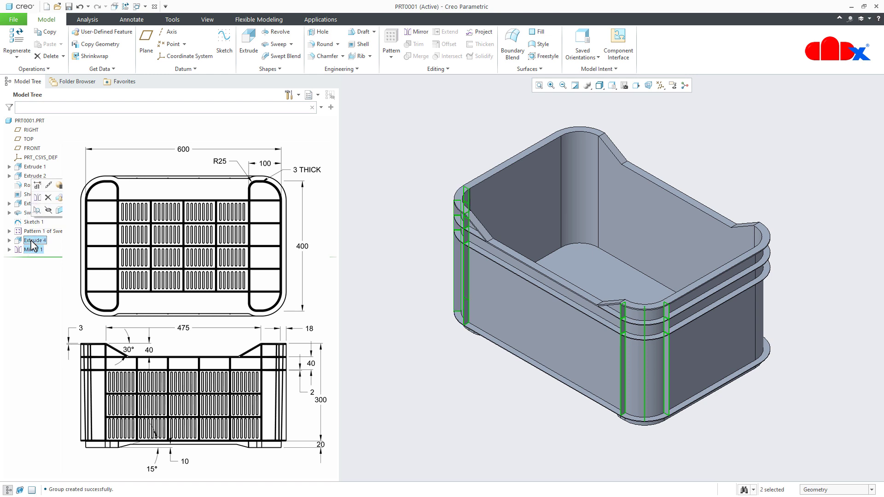
{"action": "left_click", "coordinate": [408, 32]}
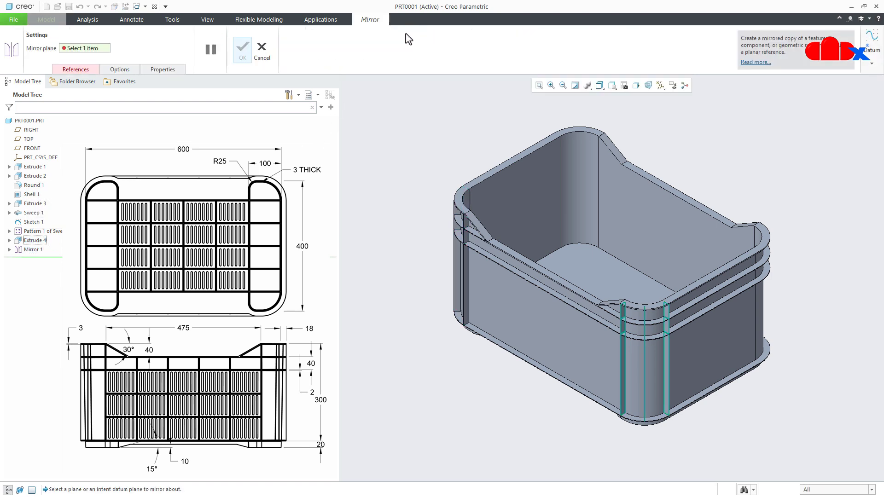
{"action": "left_click", "coordinate": [39, 148]}
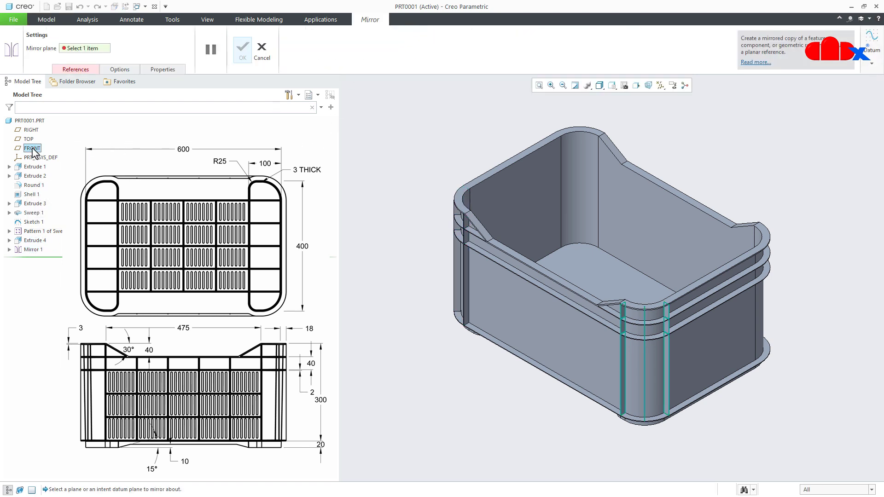
{"action": "left_click", "coordinate": [249, 59]}
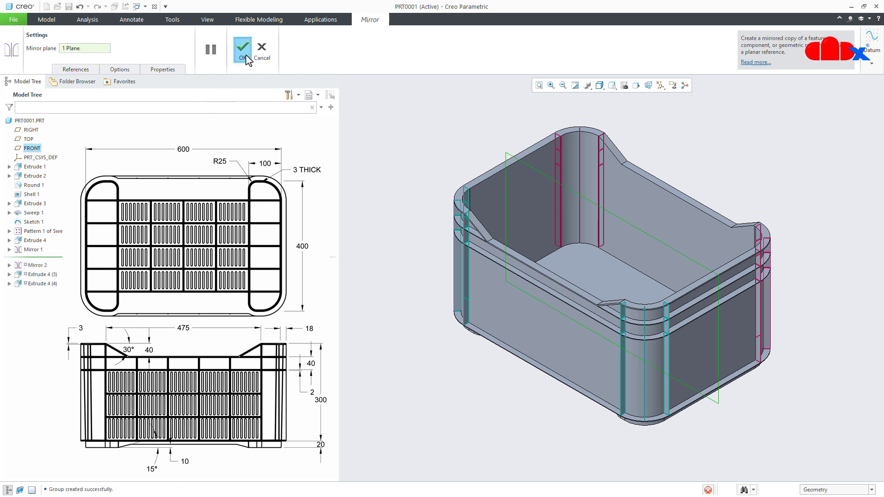
{"action": "left_click", "coordinate": [420, 389]}
- Start a trajectory rib, place its sketch on the narrow end face of a foot wall under the crate, and orient the view to the sketch plane
{"action": "middle_click_drag", "start_coordinate": [443, 410], "coordinate": [677, 299]}
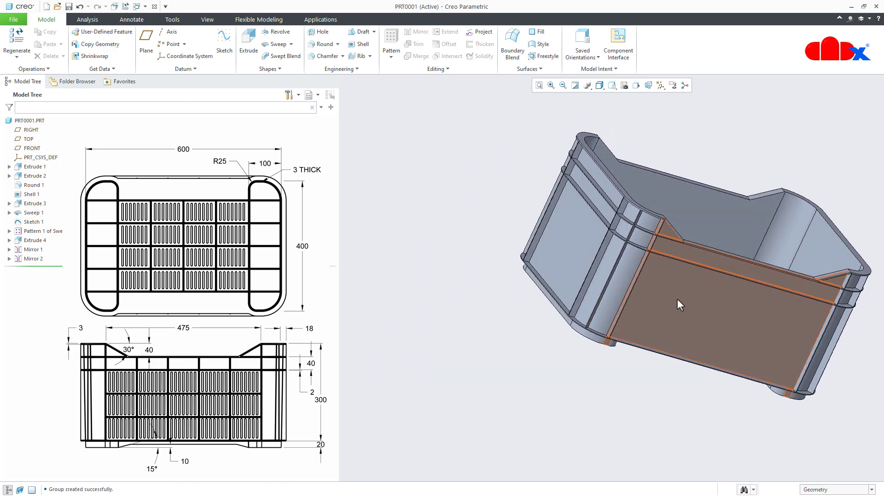
{"action": "key", "text": "ctrl+d"}
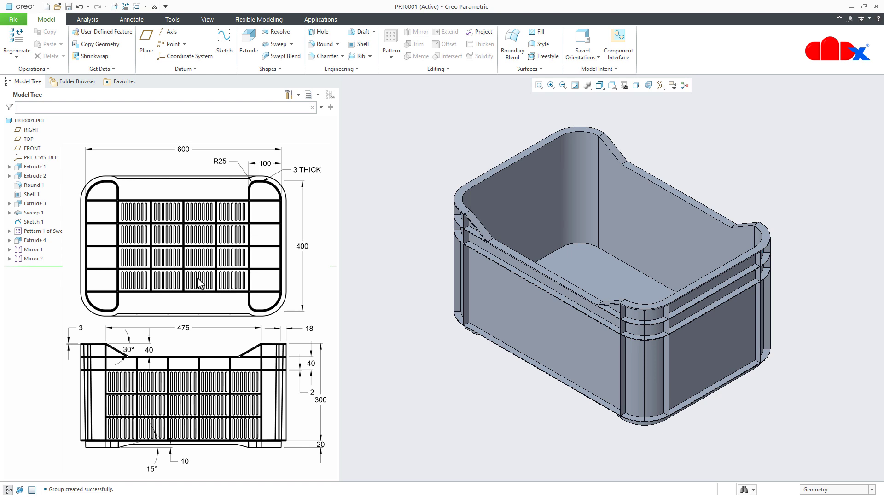
{"action": "left_click", "coordinate": [370, 56]}
{"action": "left_click", "coordinate": [375, 67]}
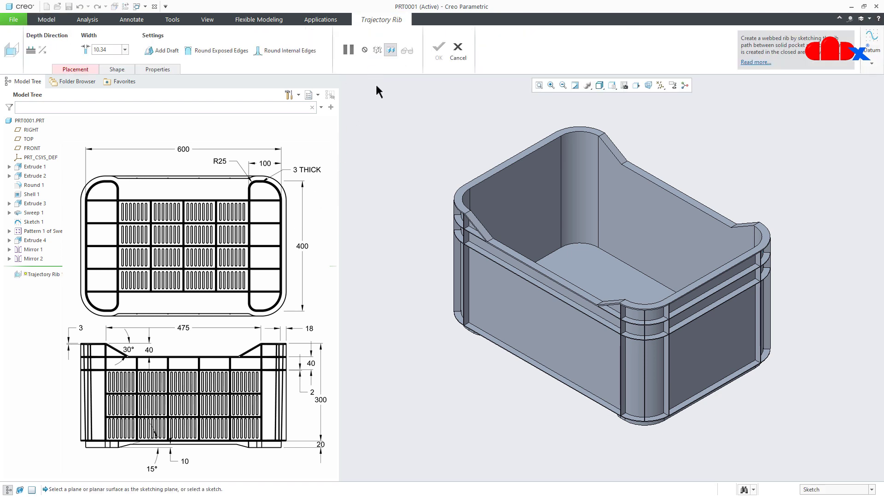
{"action": "middle_click_drag", "start_coordinate": [524, 364], "coordinate": [554, 227]}
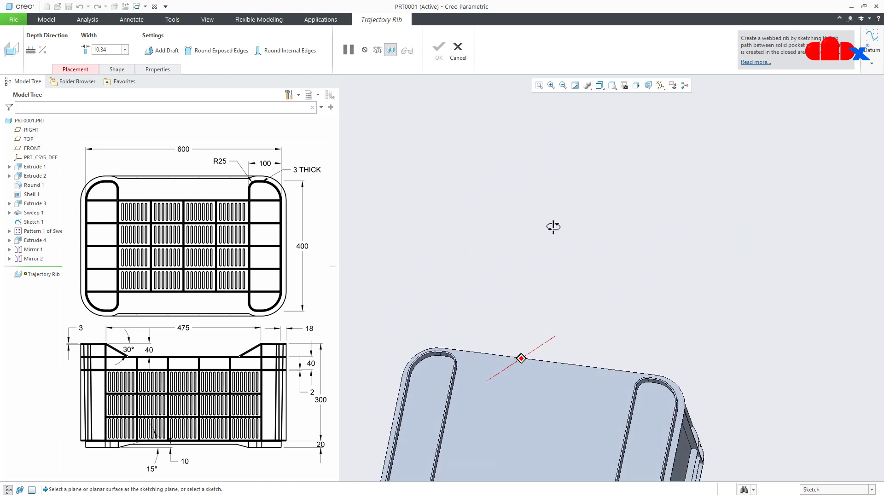
{"action": "scroll", "coordinate": [489, 382], "scroll_direction": "up", "scroll_amount": 2}
{"action": "scroll", "coordinate": [465, 449], "scroll_direction": "down", "scroll_amount": 6}
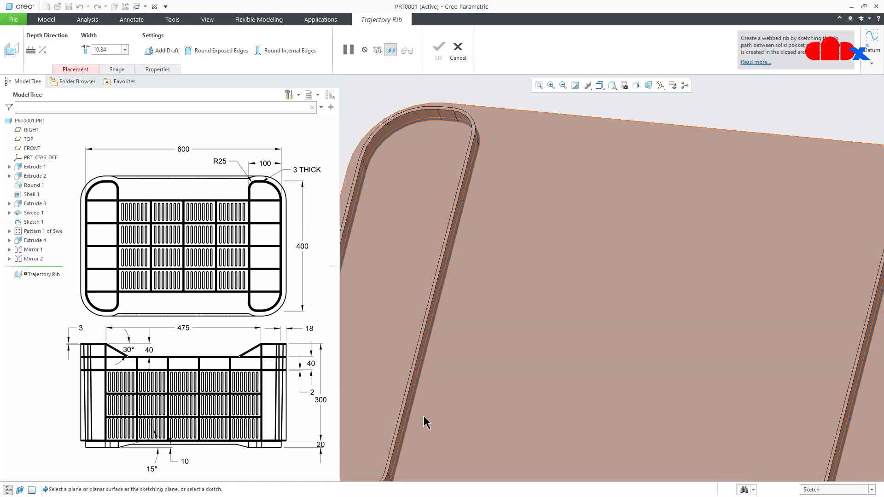
{"action": "scroll", "coordinate": [403, 386], "scroll_direction": "down", "scroll_amount": 3}
{"action": "left_click", "coordinate": [393, 371]}
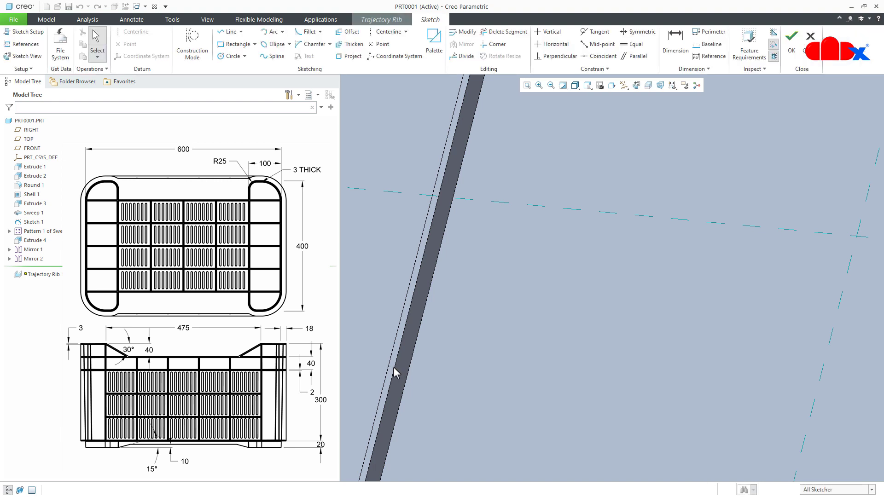
{"action": "left_click", "coordinate": [636, 86]}
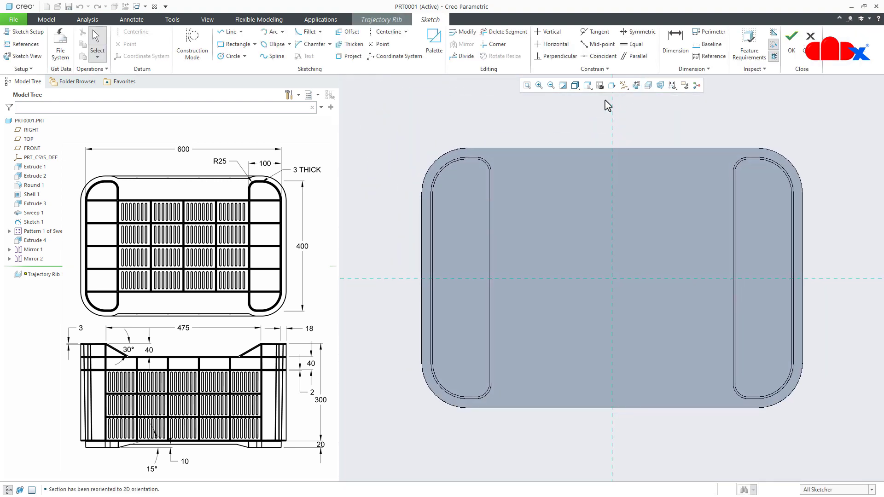
- Add the outer straight side and both large corner arcs of the left-hand foot wall as sketch references
{"action": "left_click", "coordinate": [21, 44]}
{"action": "scroll", "coordinate": [424, 213], "scroll_direction": "down", "scroll_amount": 3}
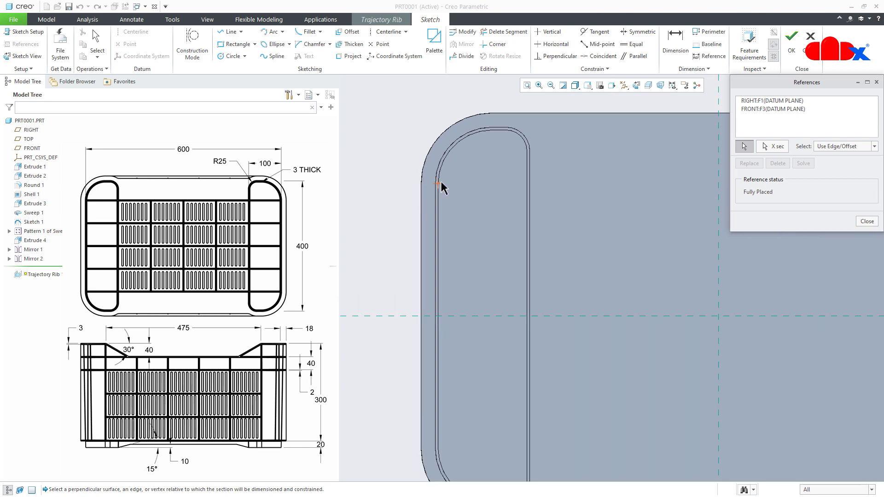
{"action": "left_click", "coordinate": [441, 188]}
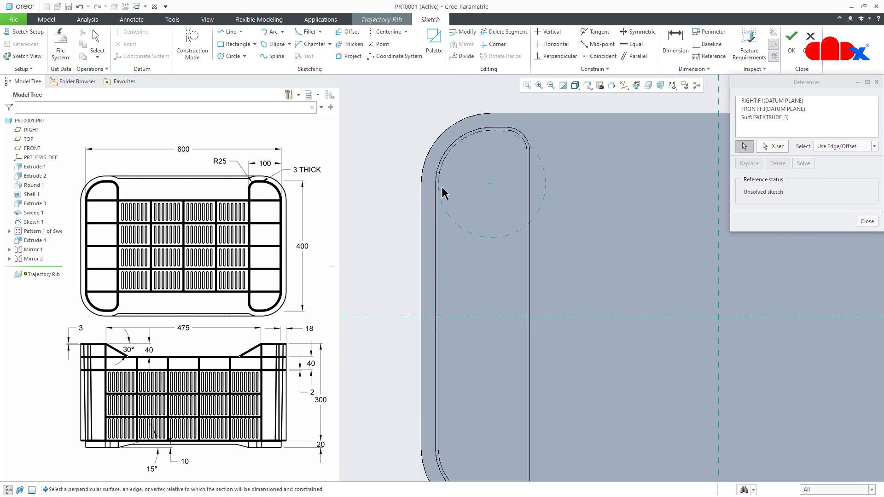
{"action": "left_click", "coordinate": [440, 218]}
{"action": "scroll", "coordinate": [441, 217], "scroll_direction": "up", "scroll_amount": 3}
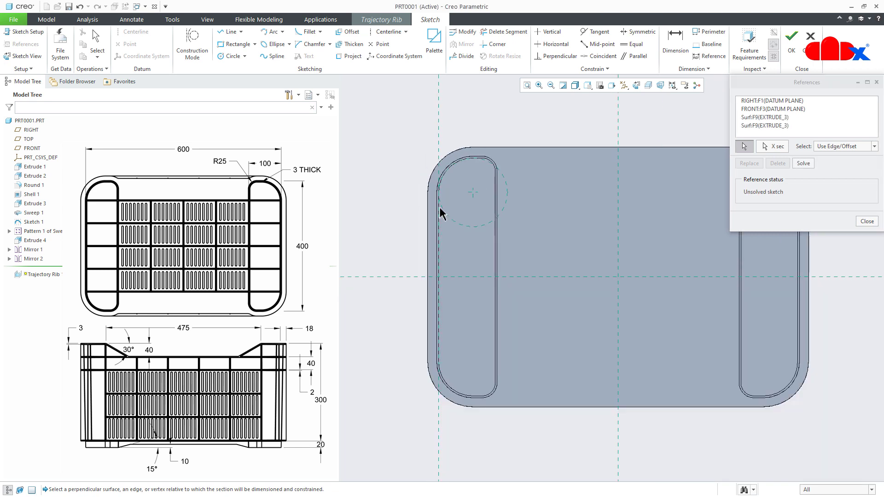
{"action": "left_click", "coordinate": [465, 388]}
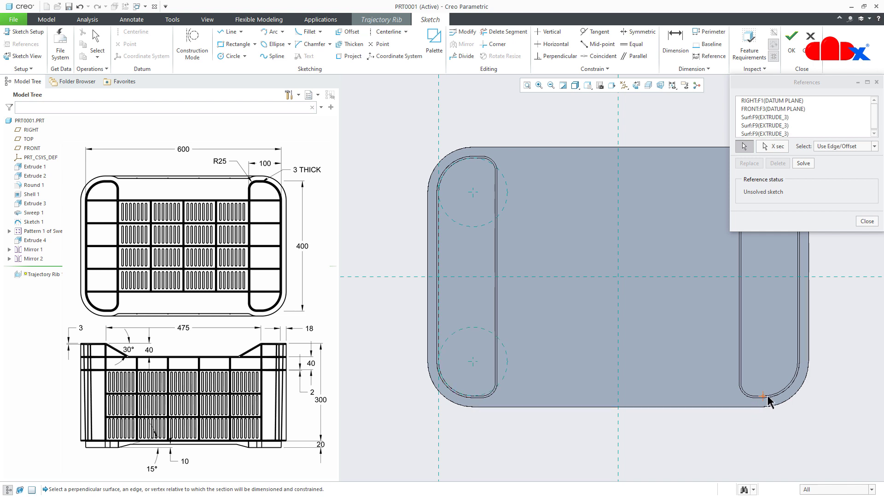
- Add the right-hand foot wall's large corner arcs and outer side, plus both feet's inner straight sides, as references and finish referencing
{"action": "left_click", "coordinate": [782, 391]}
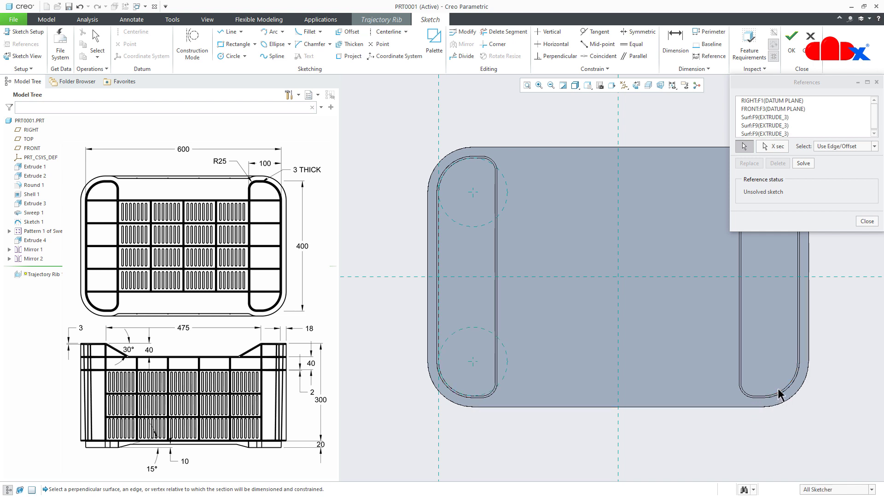
{"action": "left_click", "coordinate": [798, 346]}
{"action": "middle_click_drag", "start_coordinate": [783, 367], "coordinate": [711, 414], "text": "shift"}
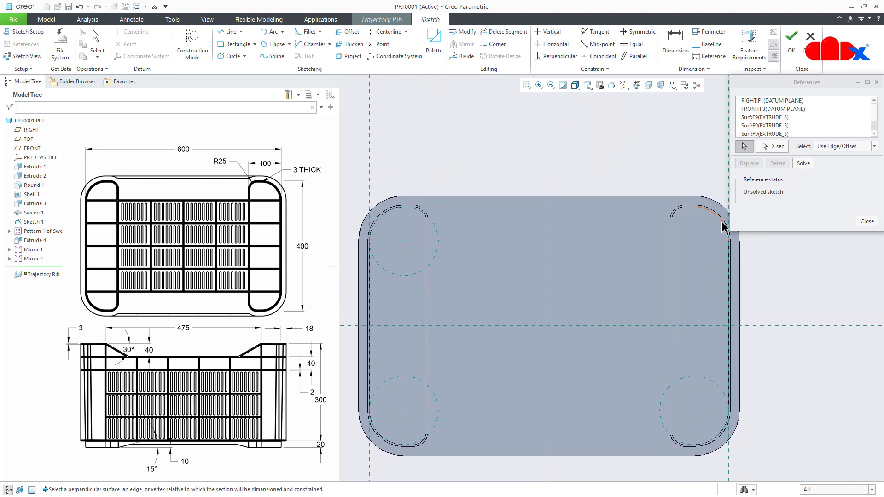
{"action": "left_click", "coordinate": [670, 283]}
{"action": "left_click", "coordinate": [431, 316]}
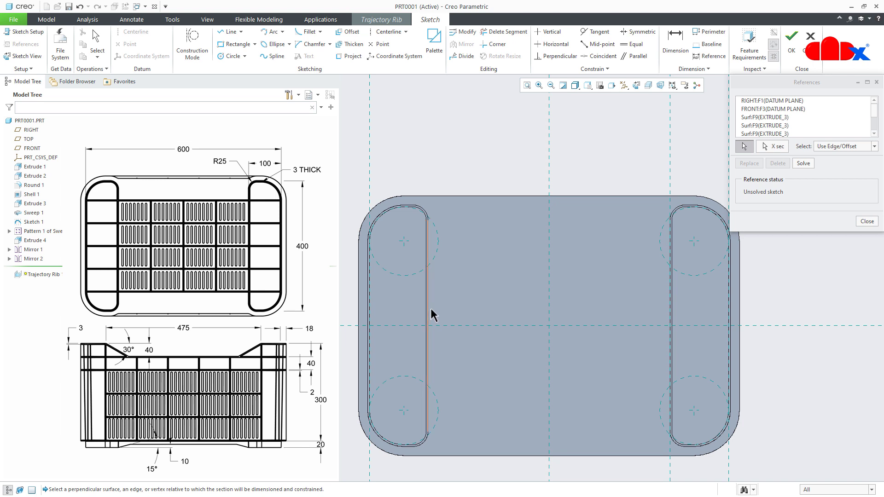
{"action": "middle_click", "coordinate": [519, 297]}
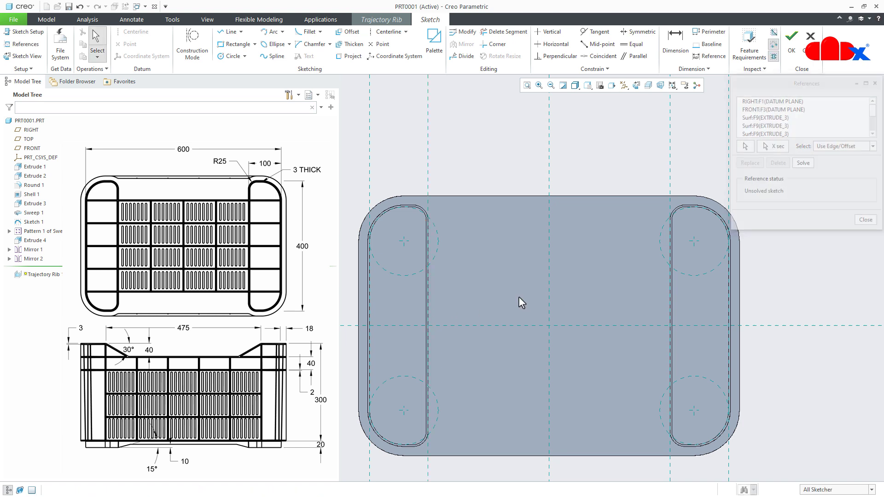
- Sketch a horizontal chain of six line segments across the upper part of both feet, with joints on the inner foot sides and the RIGHT reference
{"action": "right_click", "coordinate": [519, 297]}
{"action": "left_click", "coordinate": [540, 314]}
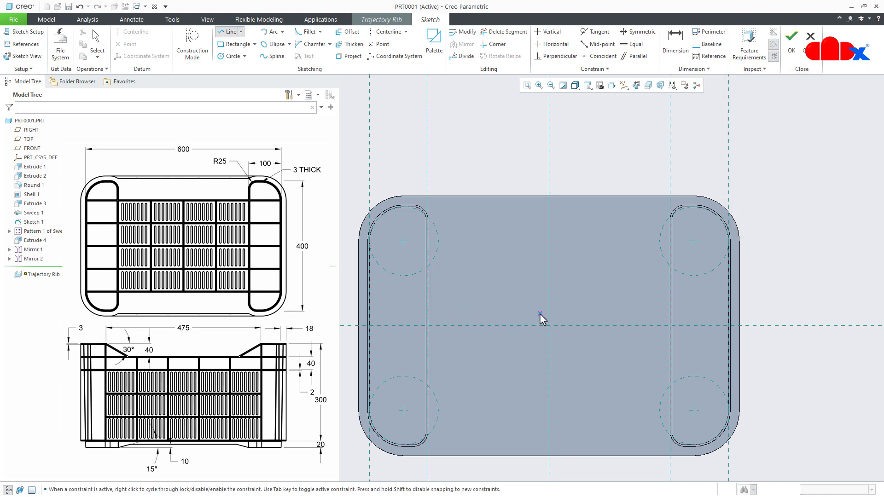
{"action": "scroll", "coordinate": [379, 239], "scroll_direction": "up", "scroll_amount": 5}
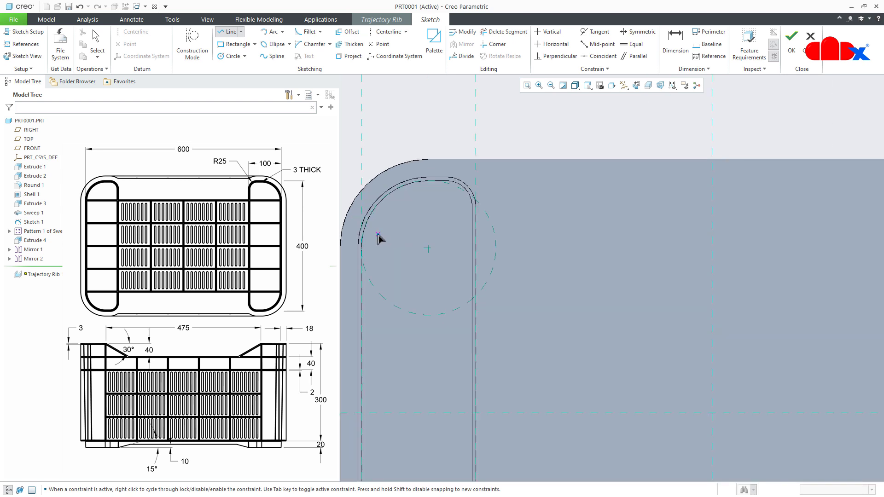
{"action": "left_click", "coordinate": [369, 231]}
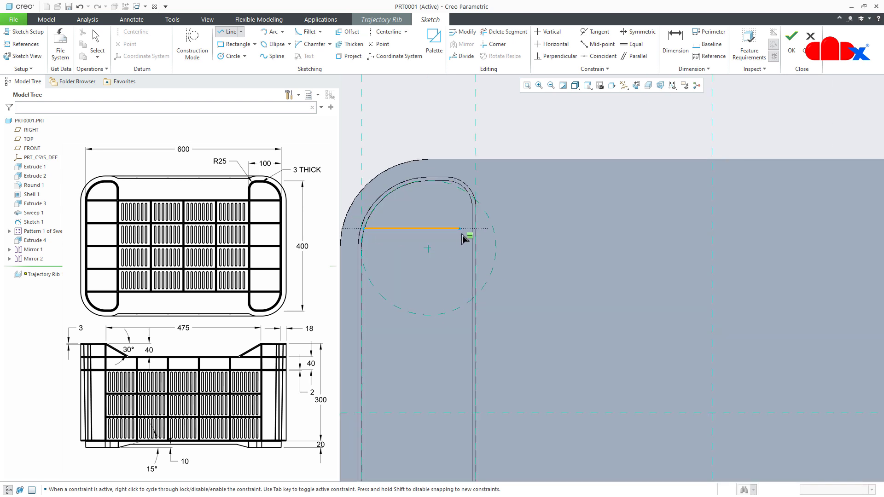
{"action": "scroll", "coordinate": [481, 237], "scroll_direction": "down", "scroll_amount": 2}
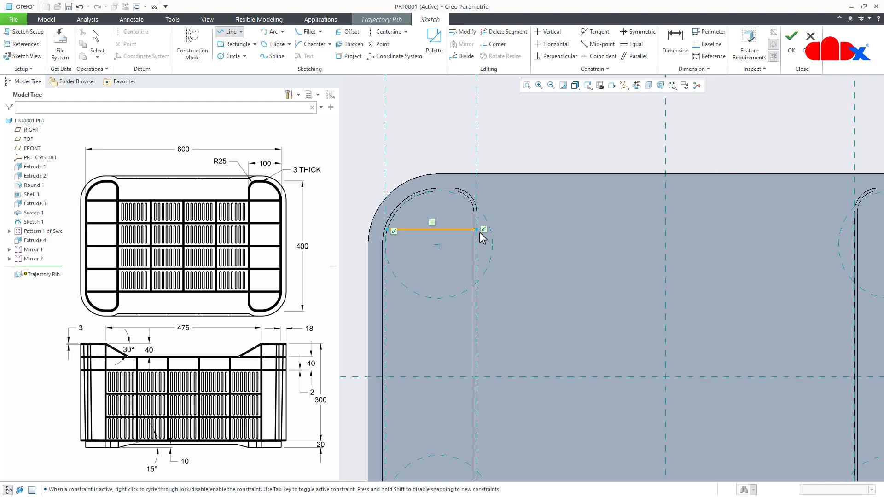
{"action": "left_click", "coordinate": [578, 229]}
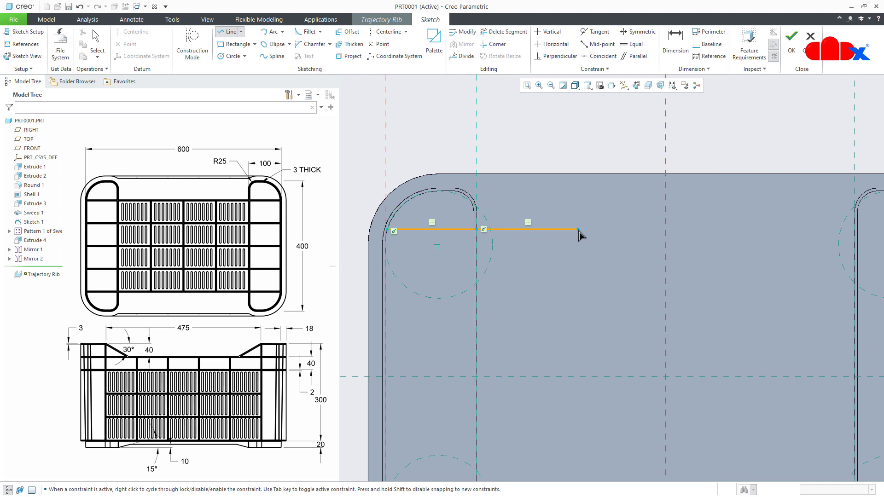
{"action": "left_click", "coordinate": [664, 229]}
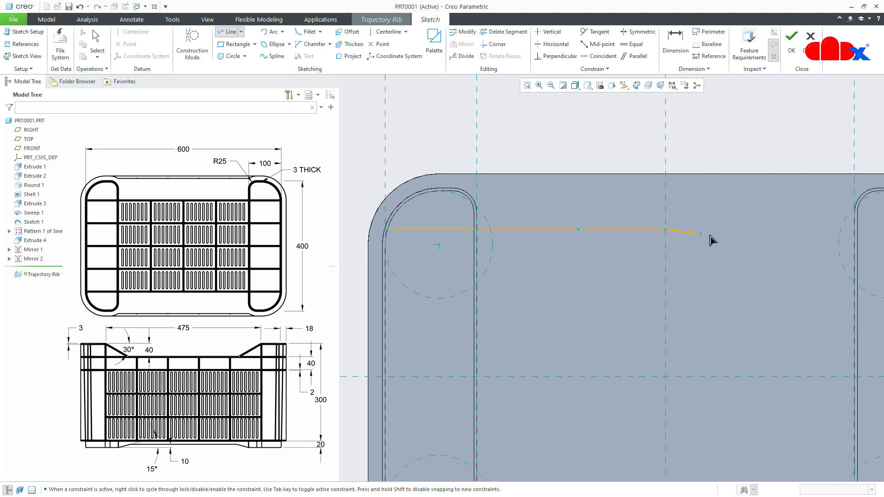
{"action": "left_click", "coordinate": [747, 237]}
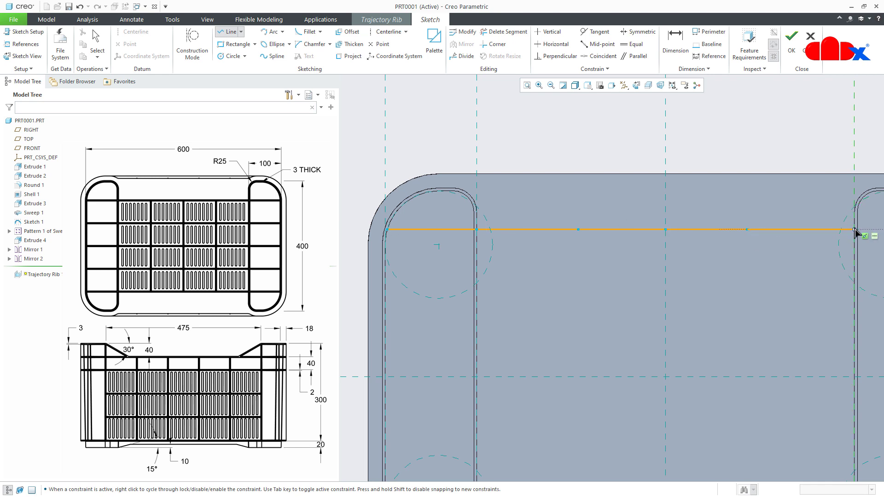
{"action": "scroll", "coordinate": [684, 289], "scroll_direction": "up", "scroll_amount": 3}
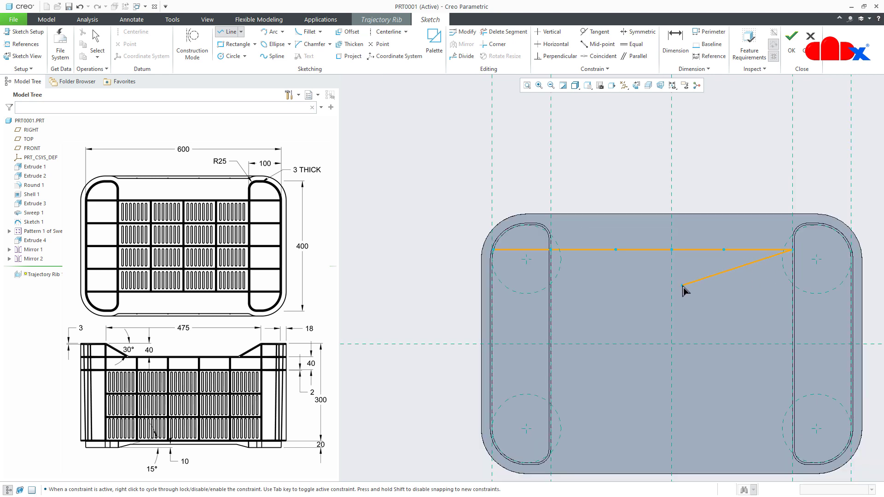
{"action": "middle_click_drag", "start_coordinate": [683, 289], "coordinate": [617, 286]}
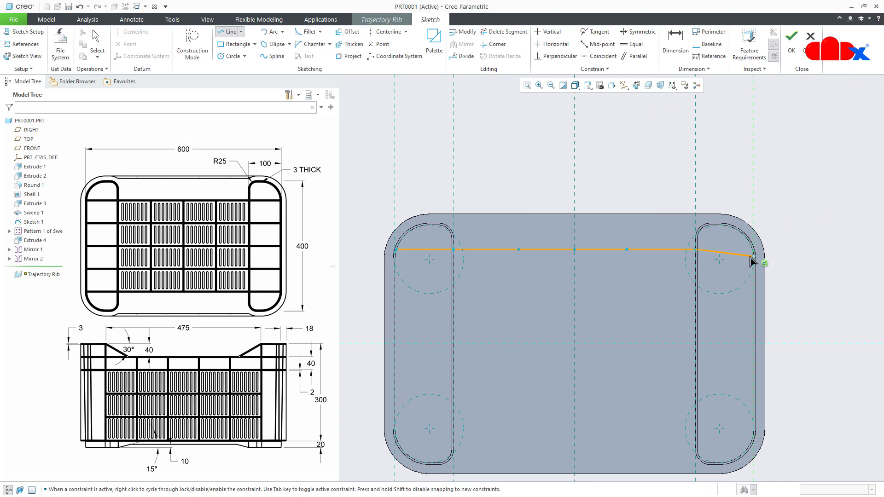
{"action": "scroll", "coordinate": [752, 254], "scroll_direction": "down", "scroll_amount": 5}
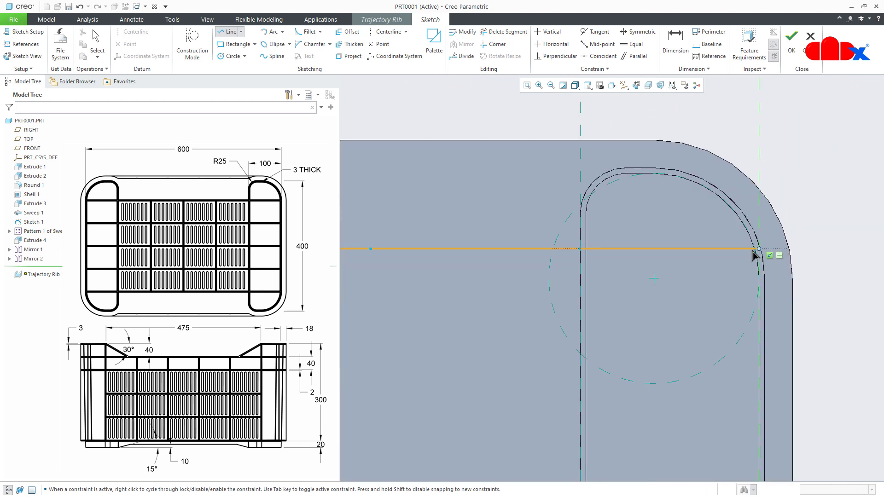
{"action": "left_click", "coordinate": [752, 250]}
{"action": "middle_click", "coordinate": [672, 308]}
- Apply equal-length constraints to the first three horizontal segments between the two feet, starting from the left-hand foot
{"action": "scroll", "coordinate": [671, 307], "scroll_direction": "up", "scroll_amount": 3}
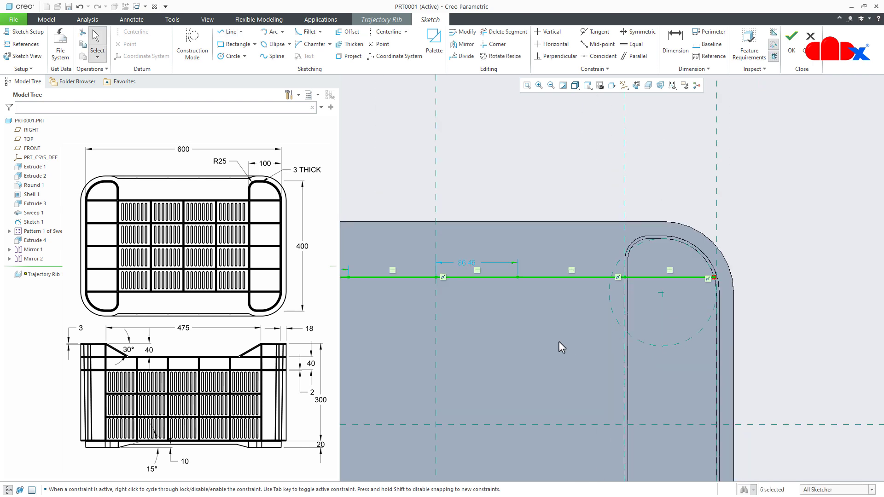
{"action": "mouse_move", "coordinate": [555, 341]}
{"action": "middle_mouse_down", "text": "shift"}
{"action": "mouse_move", "coordinate": [653, 319]}
{"action": "mouse_move", "coordinate": [729, 316]}
{"action": "middle_mouse_up", "text": "shift"}
{"action": "scroll", "coordinate": [696, 317], "scroll_direction": "up", "scroll_amount": 1}
{"action": "left_click", "coordinate": [687, 188]}
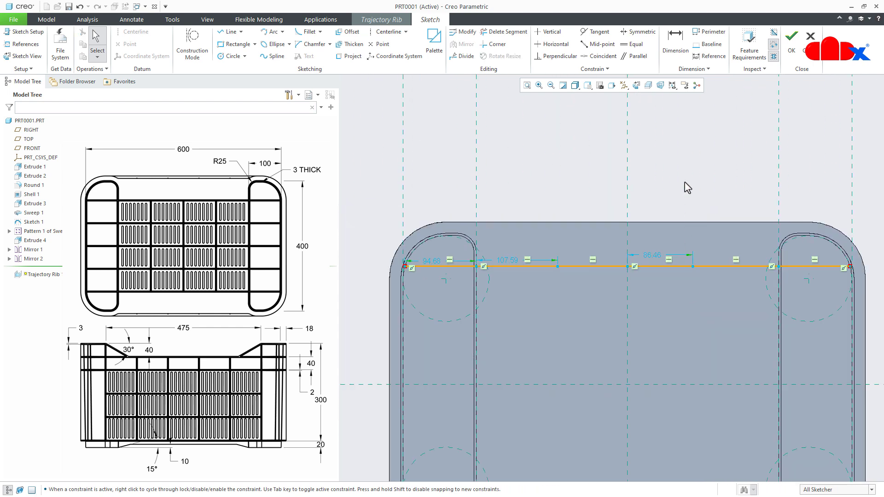
{"action": "left_click", "coordinate": [627, 48]}
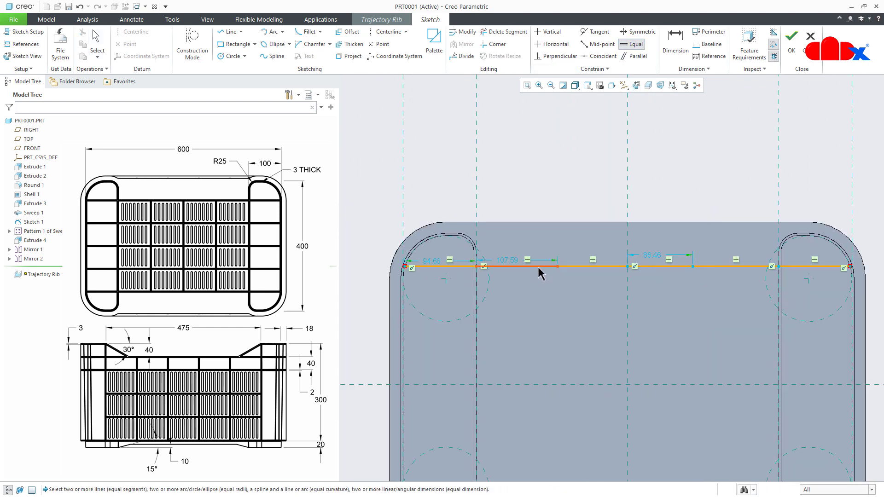
{"action": "left_click", "coordinate": [537, 266]}
{"action": "left_click", "coordinate": [594, 266]}
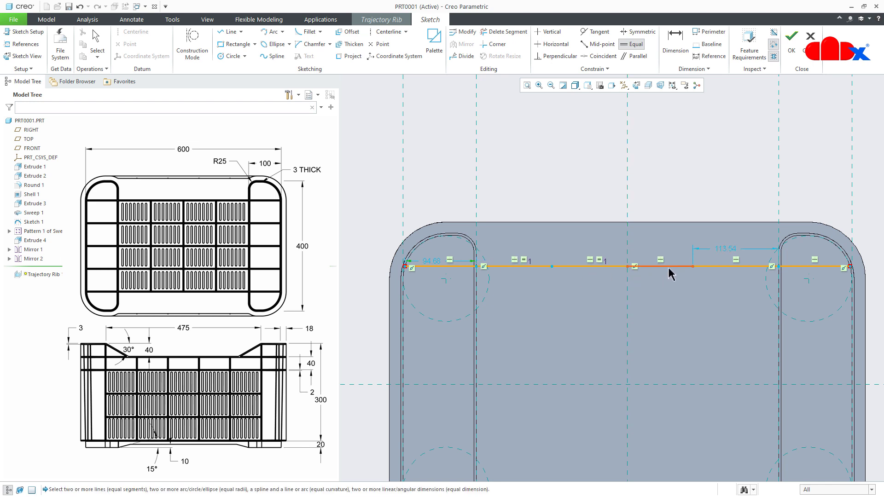
{"action": "left_click", "coordinate": [667, 267]}
{"action": "middle_click", "coordinate": [672, 288]}
- Sketch a vertical chain of four line segments down the RIGHT reference from the horizontal chain, with its middle joint on the FRONT reference
{"action": "middle_click_drag", "start_coordinate": [666, 303], "coordinate": [655, 204], "text": "shift"}
{"action": "right_click", "coordinate": [655, 204]}
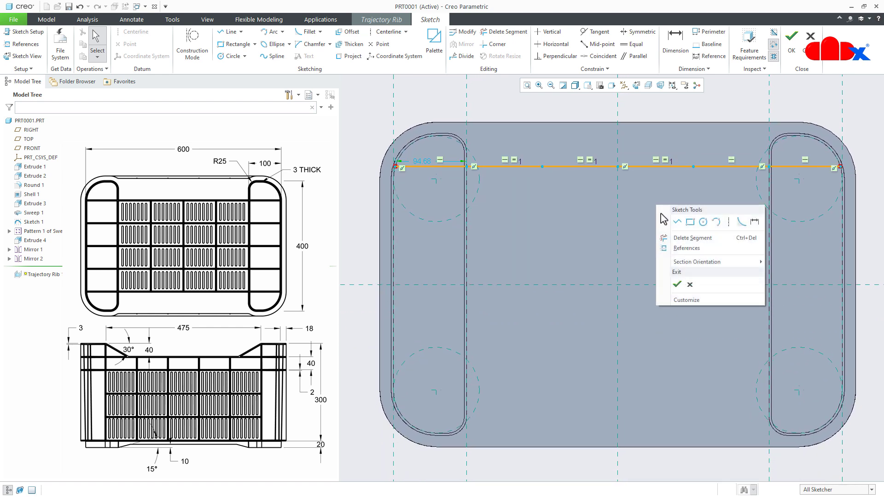
{"action": "left_click", "coordinate": [667, 223]}
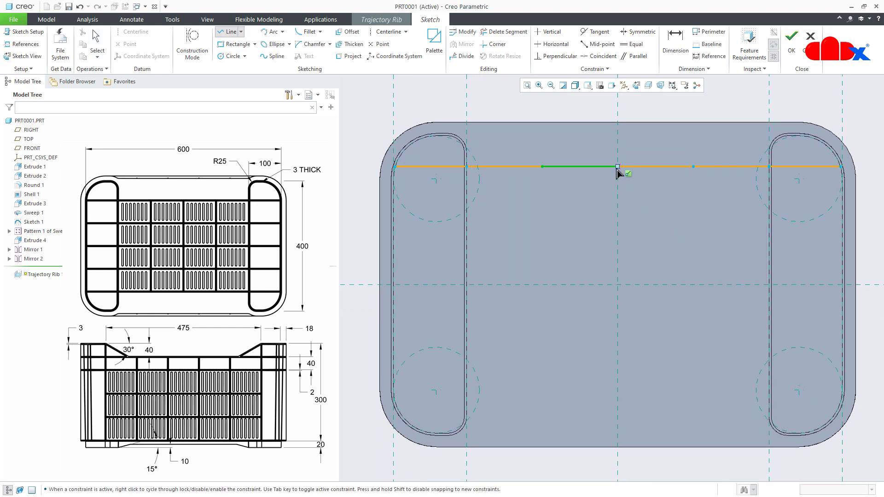
{"action": "left_click", "coordinate": [617, 215]}
{"action": "left_click", "coordinate": [617, 284]}
{"action": "left_click", "coordinate": [617, 342]}
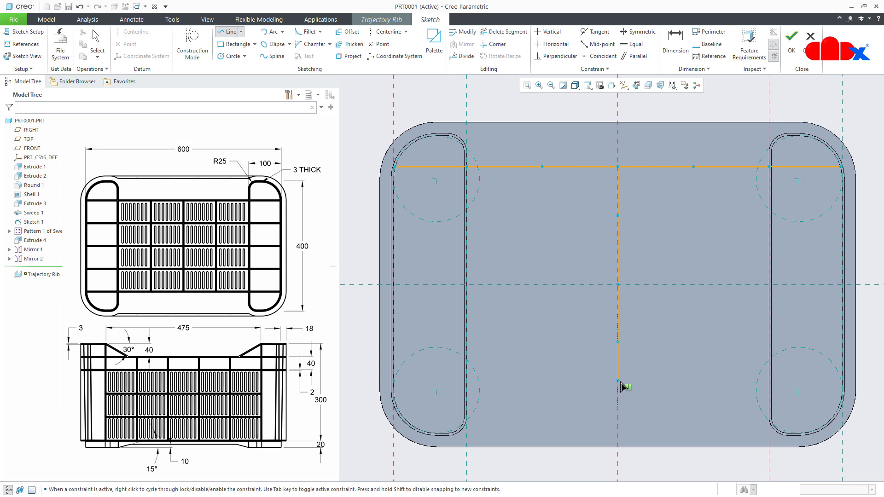
{"action": "left_click", "coordinate": [617, 406]}
{"action": "middle_click", "coordinate": [662, 421]}
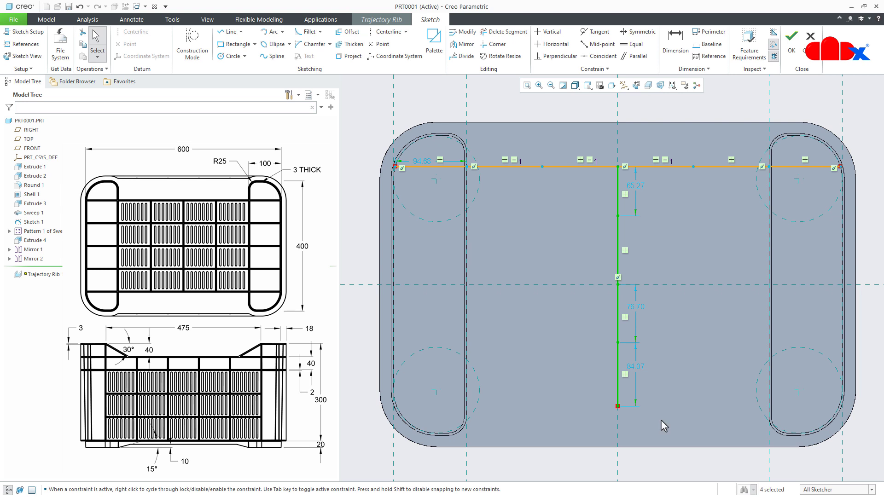
- Constrain all four segments of the vertical chain to equal length
{"action": "left_click", "coordinate": [637, 87]}
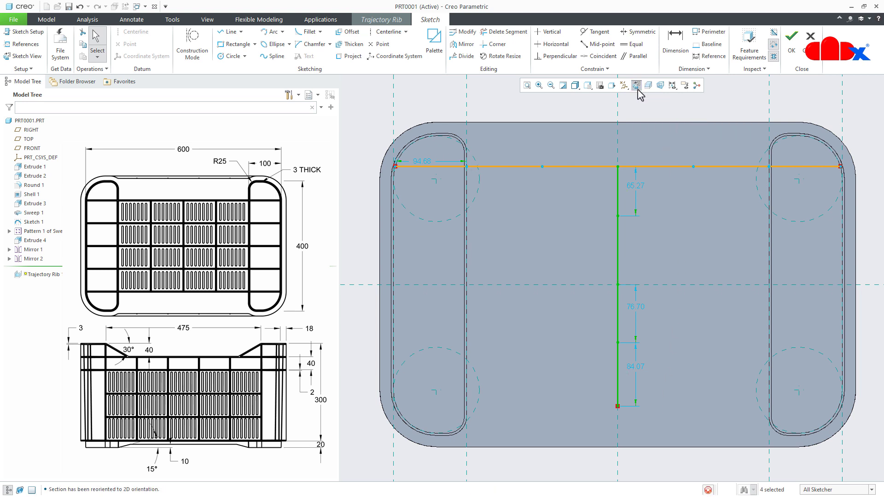
{"action": "left_click", "coordinate": [634, 45]}
{"action": "left_click", "coordinate": [620, 202]}
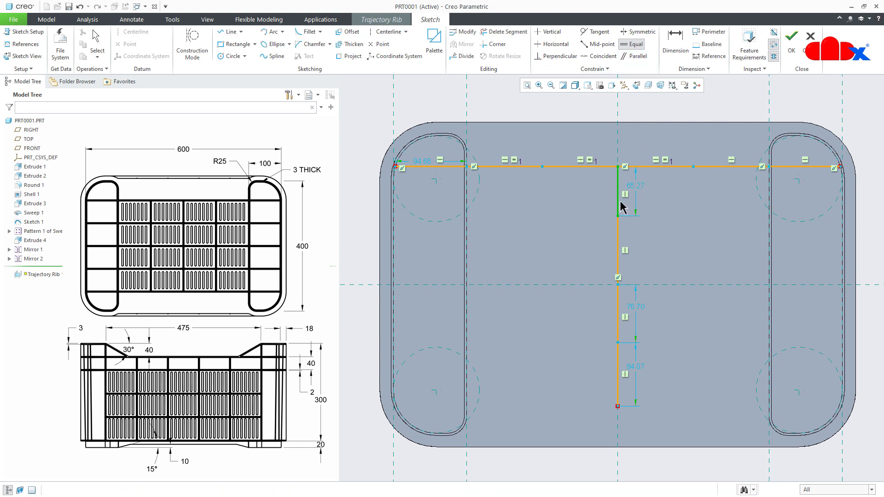
{"action": "left_click", "coordinate": [620, 250]}
{"action": "left_click", "coordinate": [619, 313]}
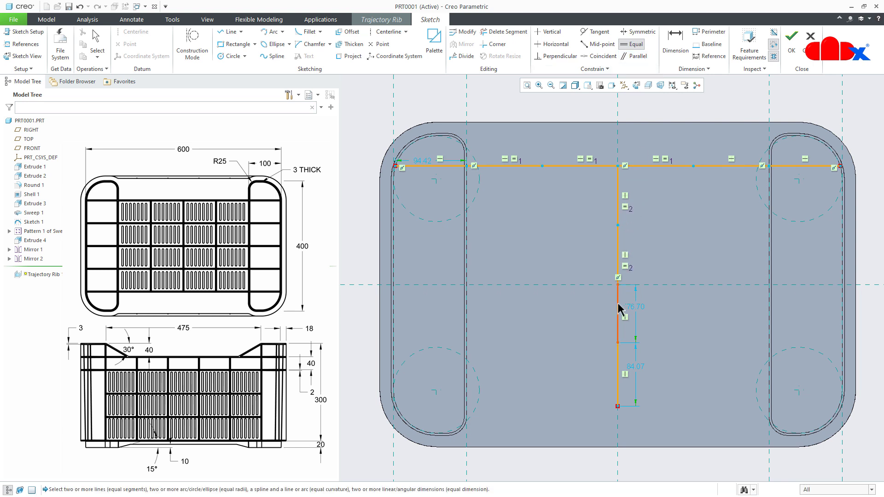
{"action": "left_click", "coordinate": [619, 361]}
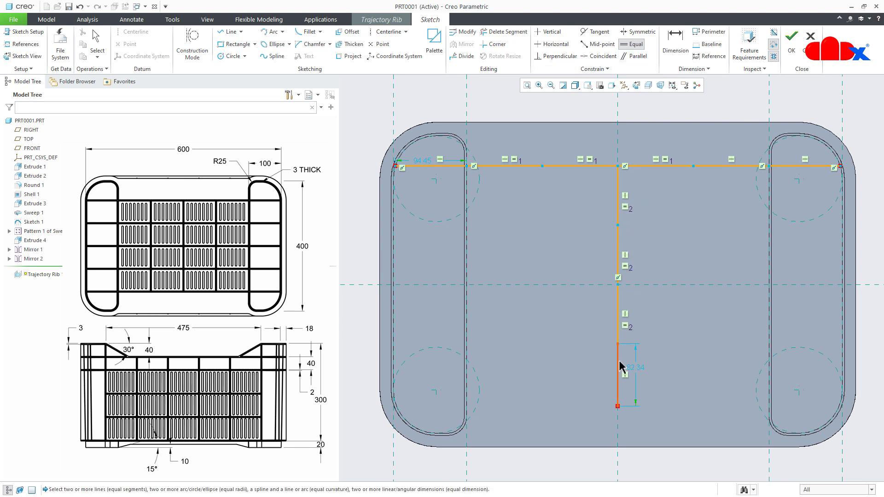
{"action": "middle_click", "coordinate": [656, 377]}
- Add a horizontal centerline along the FRONT reference
{"action": "right_click", "coordinate": [654, 375]}
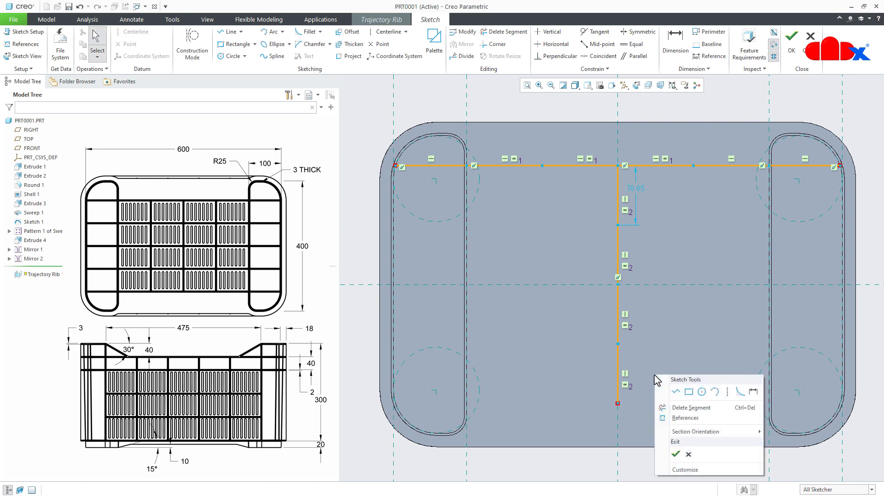
{"action": "left_click", "coordinate": [727, 391]}
{"action": "left_click", "coordinate": [711, 285]}
{"action": "left_click", "coordinate": [744, 285]}
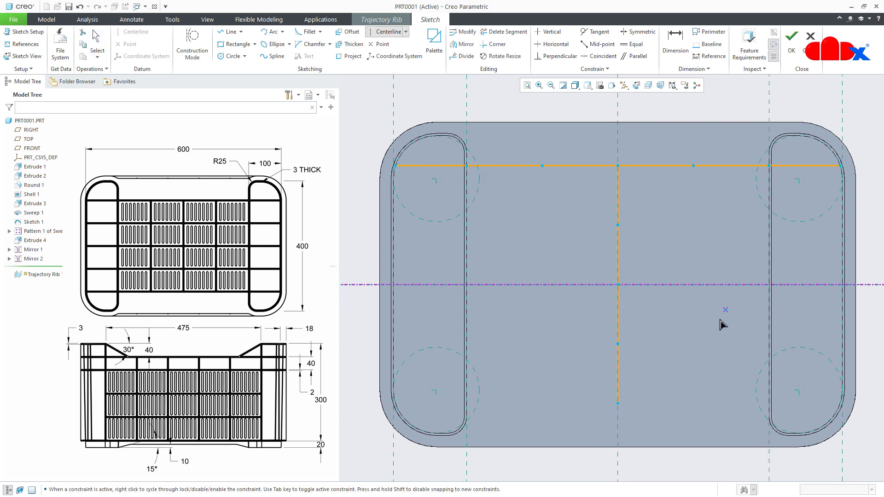
{"action": "middle_click", "coordinate": [717, 323]}
- Mirror the six-segment horizontal chain about the horizontal centerline
{"action": "left_click_drag", "start_coordinate": [357, 134], "coordinate": [856, 193]}
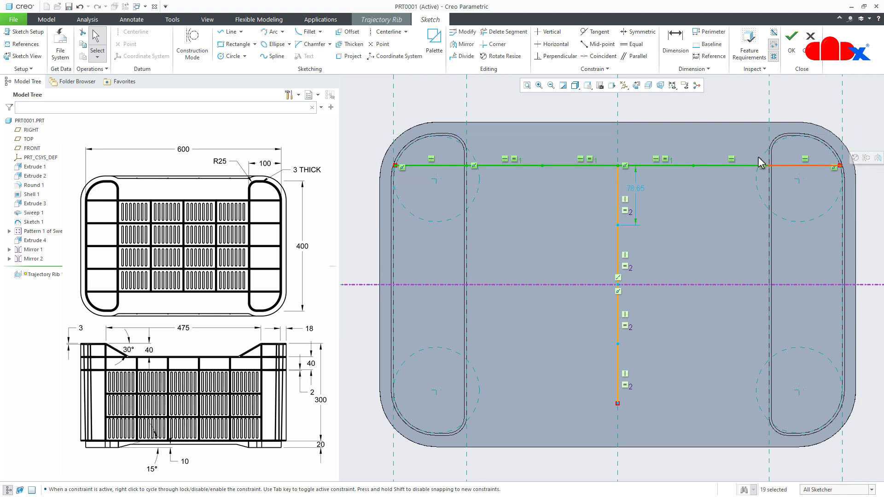
{"action": "left_click", "coordinate": [462, 44]}
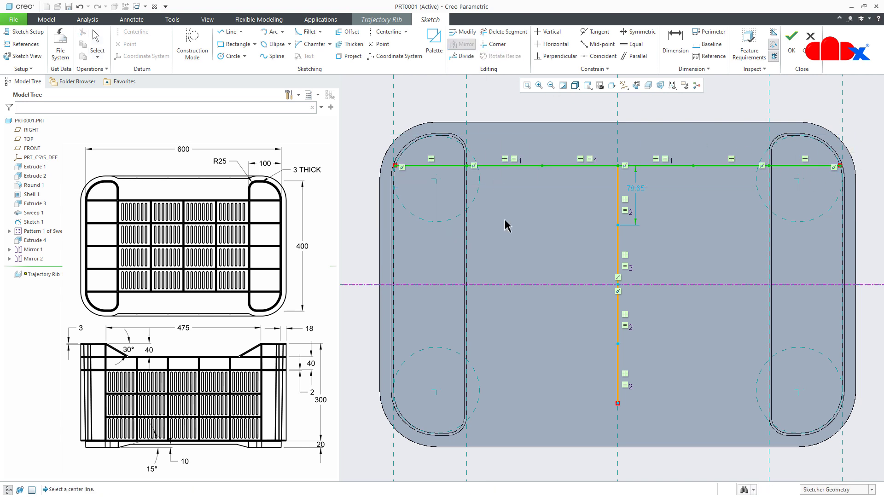
{"action": "left_click", "coordinate": [501, 288]}
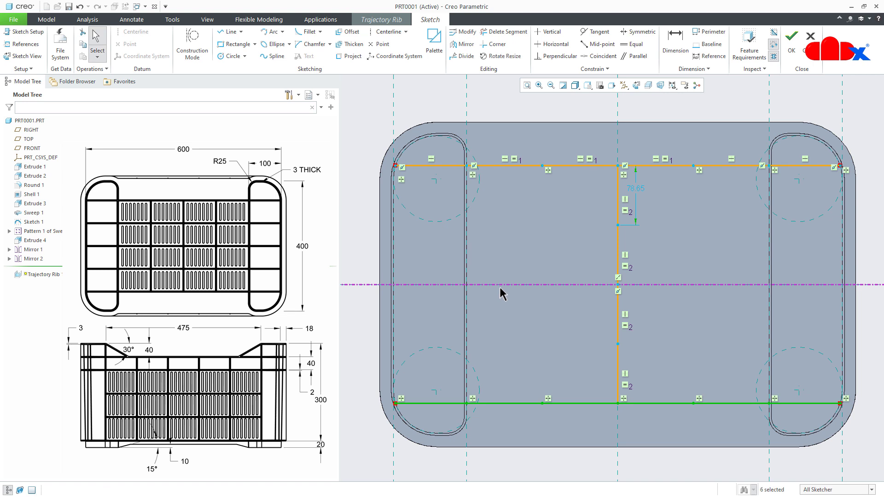
- Dimension the distance between the upper and lower horizontal chains and set it to 300
{"action": "right_click", "coordinate": [504, 335]}
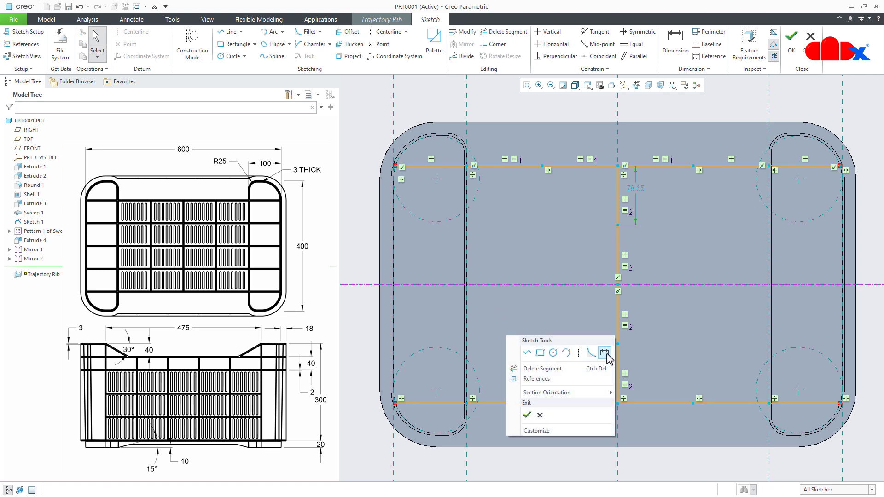
{"action": "left_click", "coordinate": [605, 352]}
{"action": "left_click", "coordinate": [523, 166]}
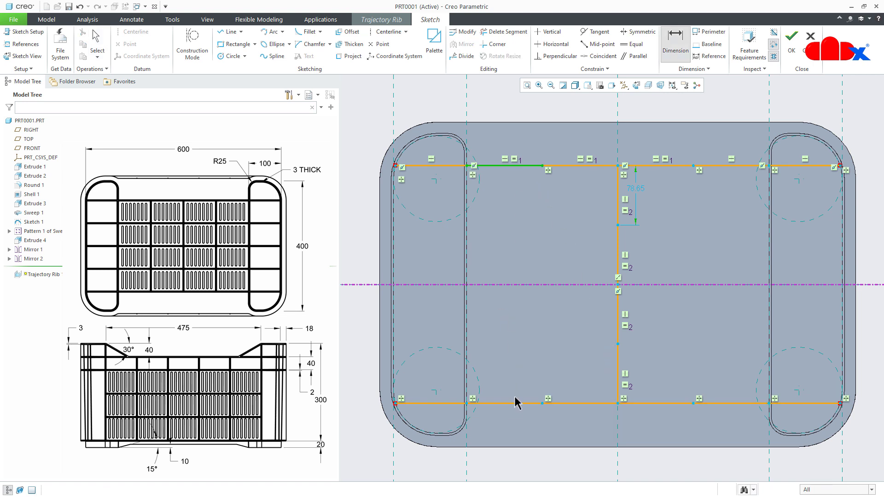
{"action": "left_click", "coordinate": [516, 403]}
{"action": "middle_click", "coordinate": [511, 358]}
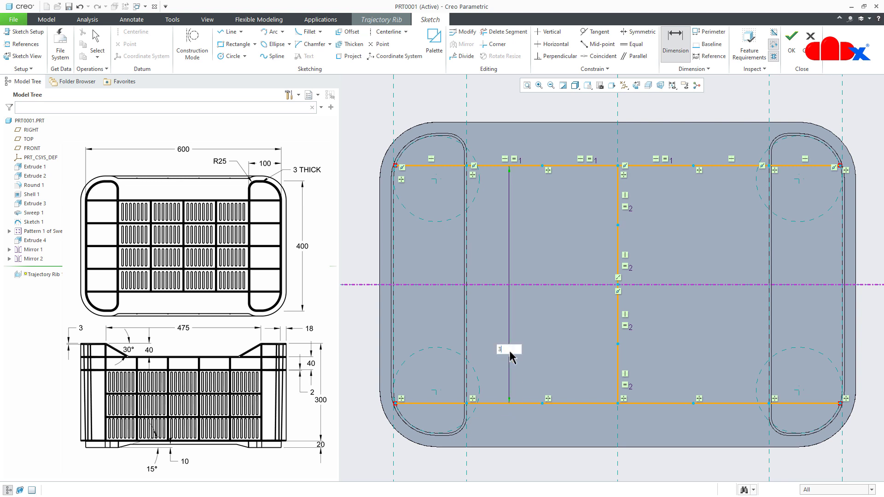
{"action": "key", "text": "Return"}
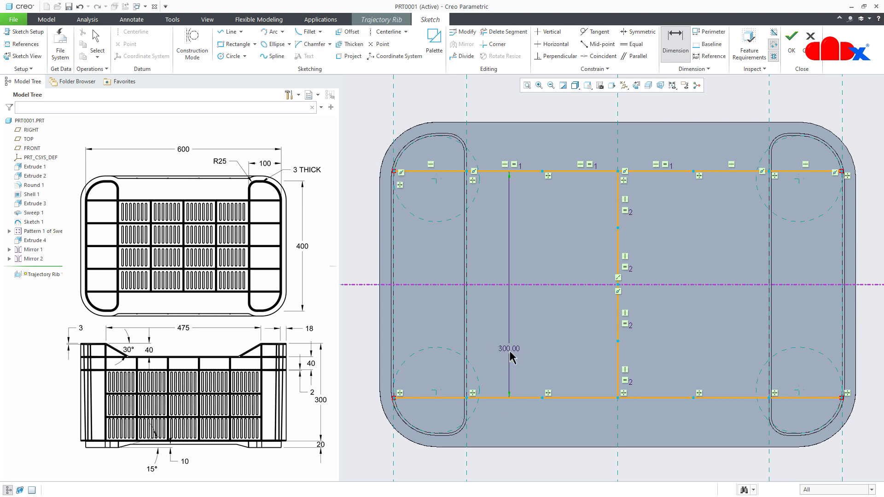
- Draw a vertical line chain between the upper and lower horizontals, one grid division left of the centre chain, with endpoints at the row levels
{"action": "middle_click", "coordinate": [548, 346]}
{"action": "right_click", "coordinate": [547, 345]}
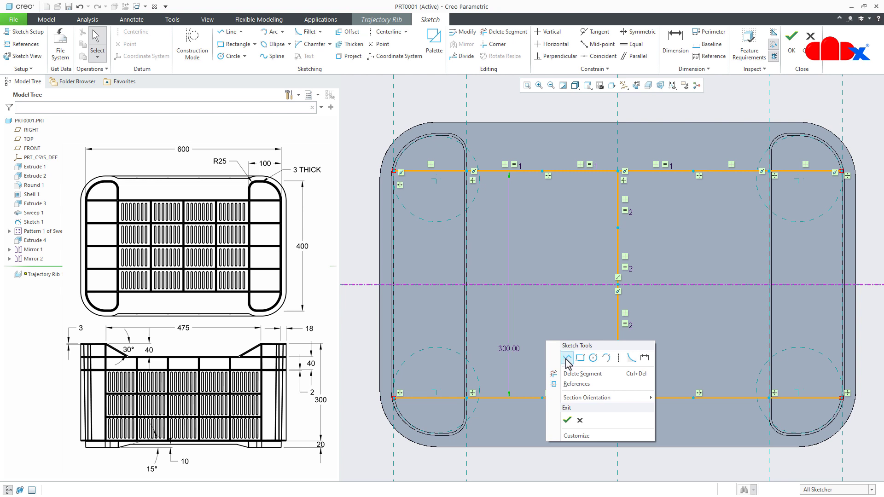
{"action": "left_click", "coordinate": [566, 360]}
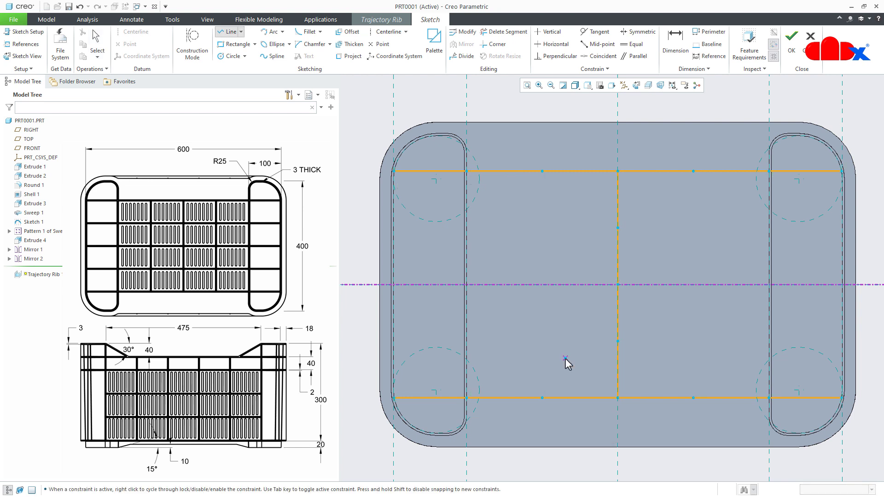
{"action": "left_click", "coordinate": [542, 174]}
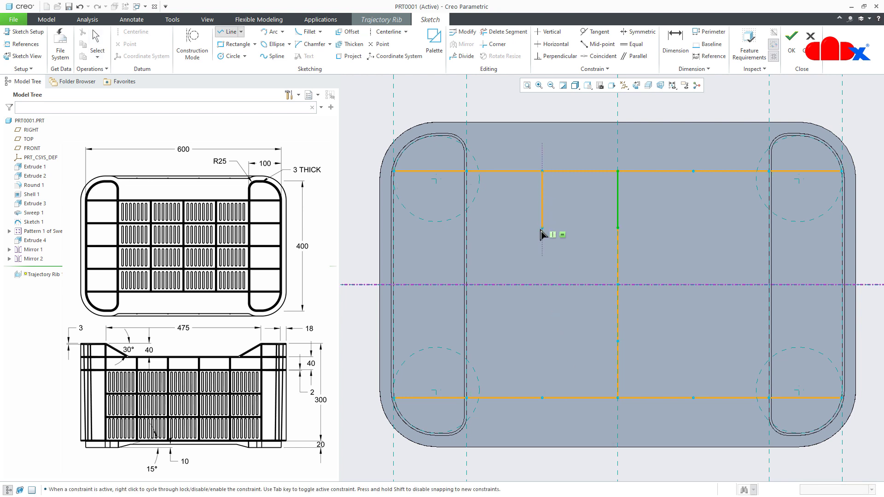
{"action": "left_click", "coordinate": [542, 284]}
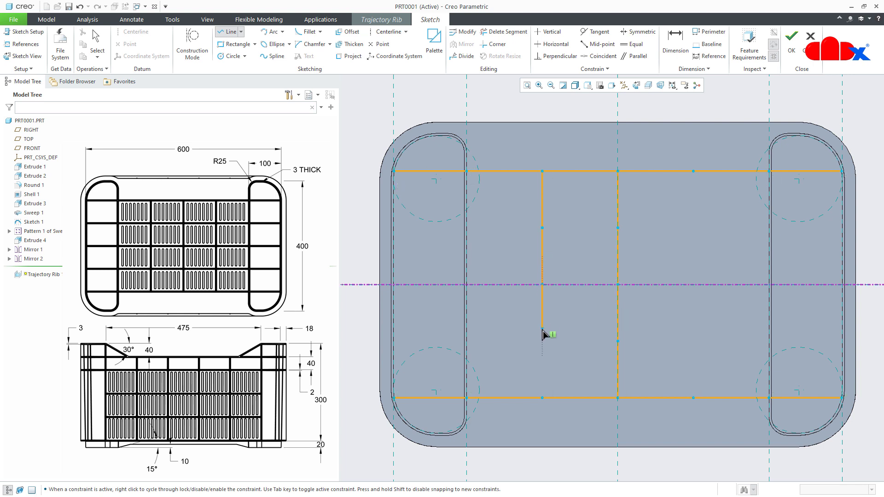
{"action": "left_click", "coordinate": [542, 397]}
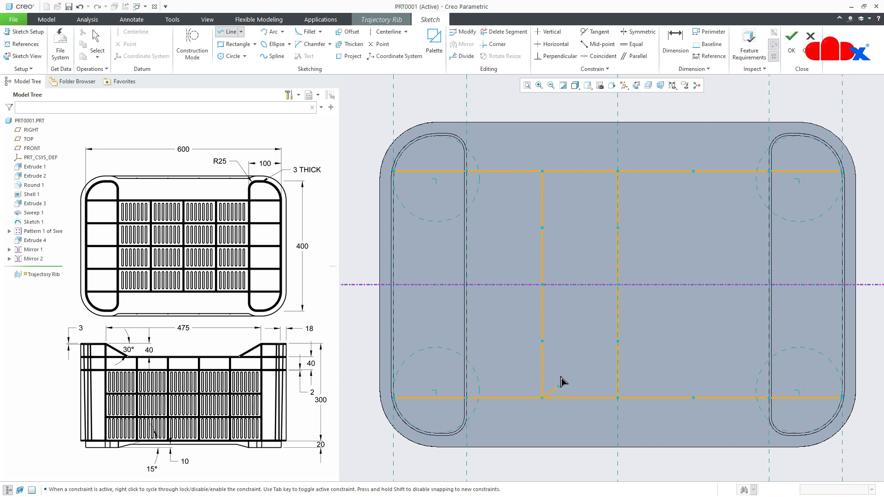
- Draw a matching vertical line chain one grid division right of the centre chain, from the upper to the lower horizontal
{"action": "left_click", "coordinate": [693, 171]}
{"action": "left_click", "coordinate": [693, 227]}
{"action": "left_click", "coordinate": [693, 284]}
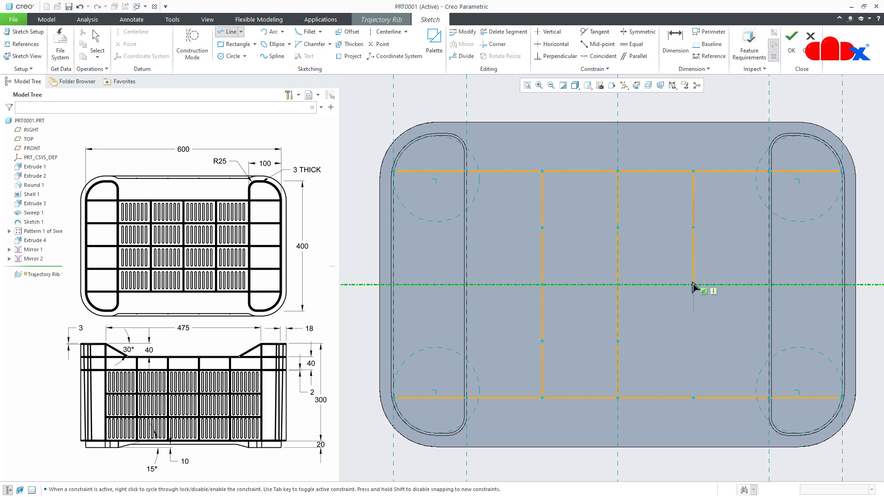
{"action": "left_click", "coordinate": [693, 397]}
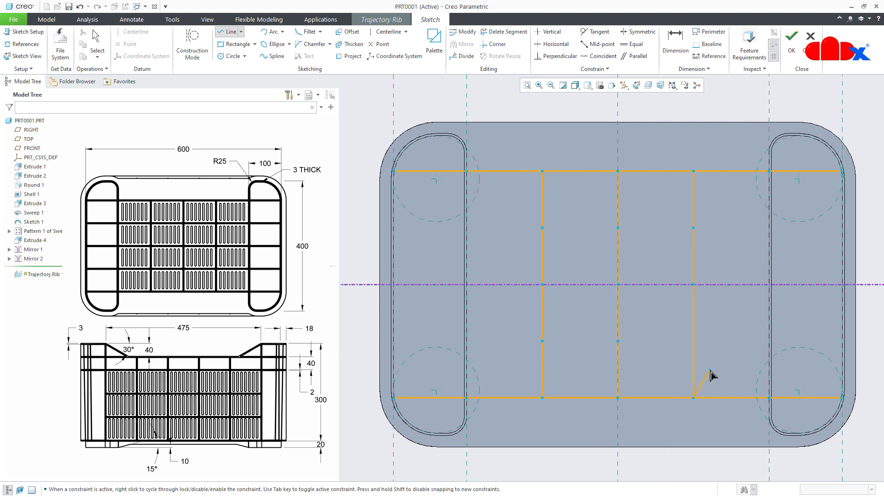
- Draw three horizontal line chains from the centre chain's intermediate points to the right boundary reference, crossing the right-hand vertical chain
{"action": "left_click", "coordinate": [618, 341]}
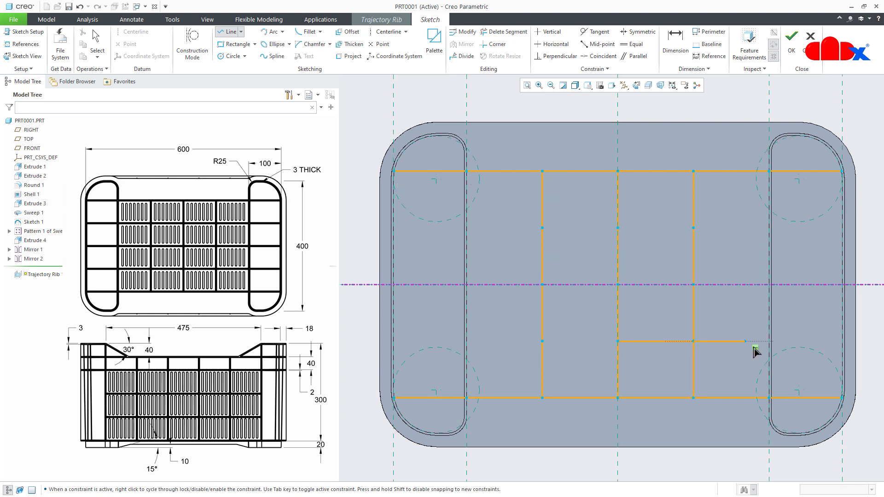
{"action": "left_click", "coordinate": [842, 341]}
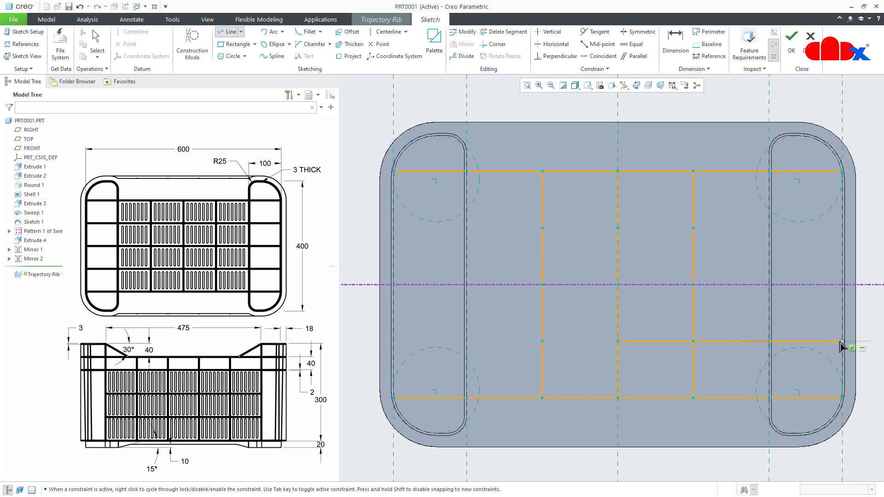
{"action": "middle_click", "coordinate": [820, 369]}
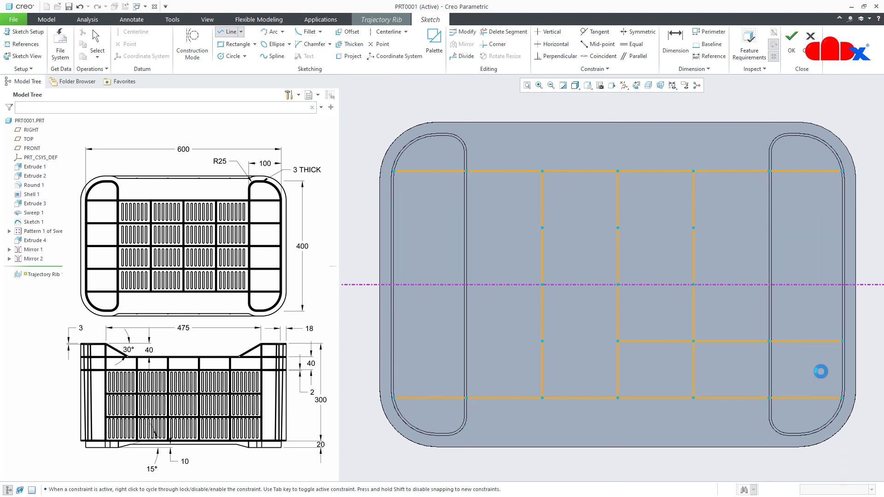
{"action": "left_click", "coordinate": [618, 284]}
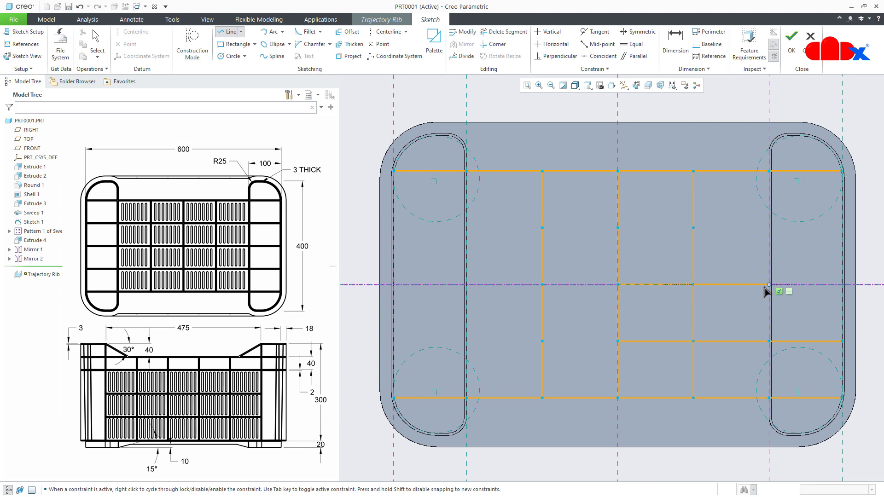
{"action": "left_click", "coordinate": [842, 285]}
{"action": "left_click", "coordinate": [617, 227]}
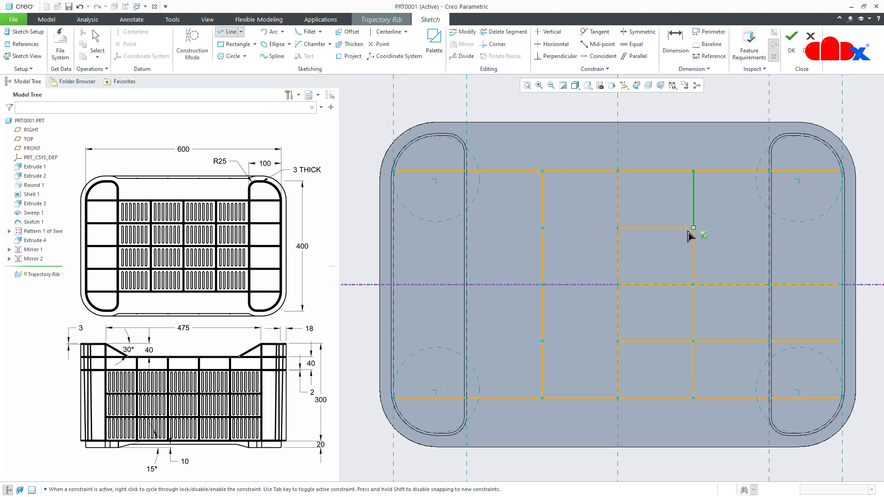
{"action": "left_click", "coordinate": [768, 228]}
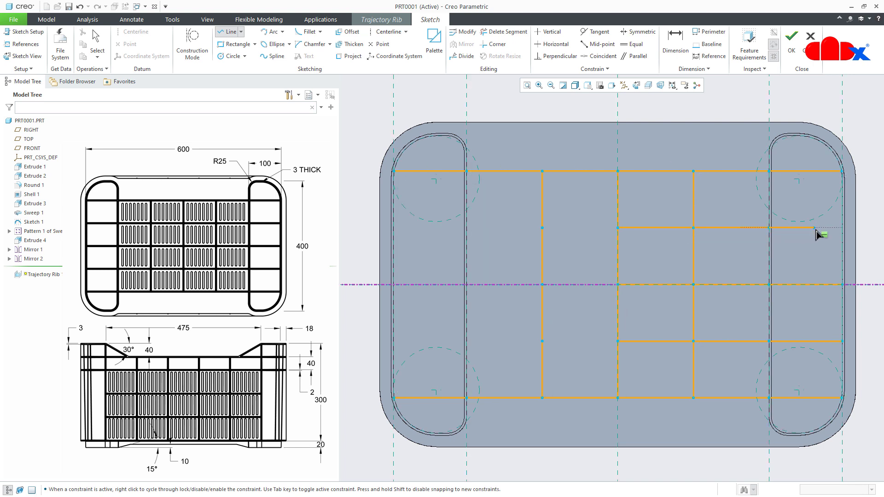
{"action": "left_click", "coordinate": [841, 228]}
- Draw the three matching horizontal line chains from the centre chain's intermediate points to the left boundary reference to complete the grid
{"action": "left_click", "coordinate": [617, 341]}
{"action": "left_click", "coordinate": [543, 341]}
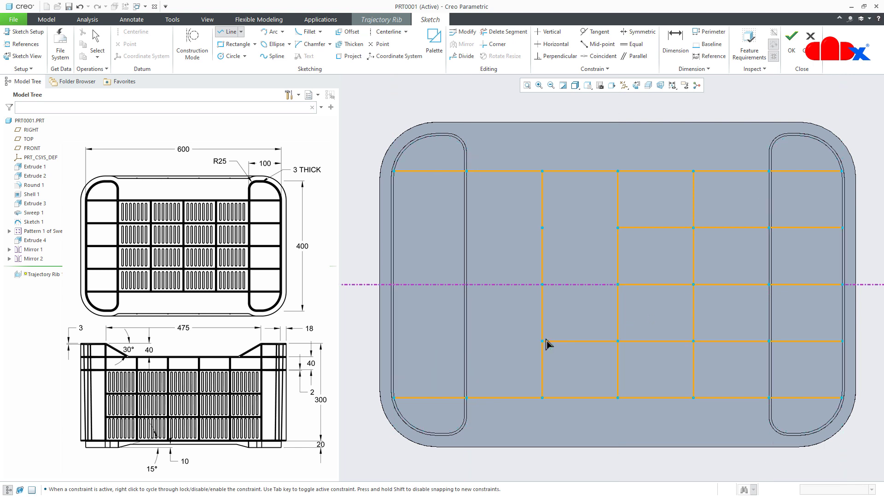
{"action": "left_click", "coordinate": [401, 341]}
{"action": "middle_click", "coordinate": [410, 340]}
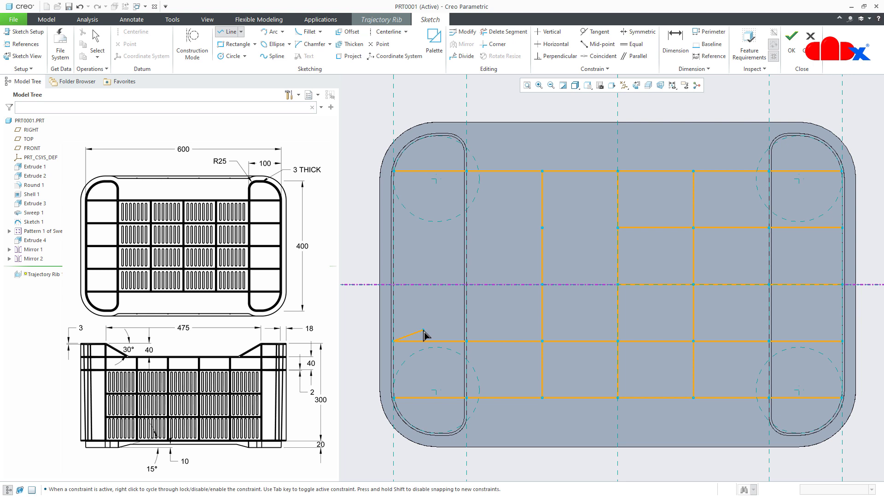
{"action": "left_click", "coordinate": [617, 284]}
{"action": "left_click", "coordinate": [395, 286]}
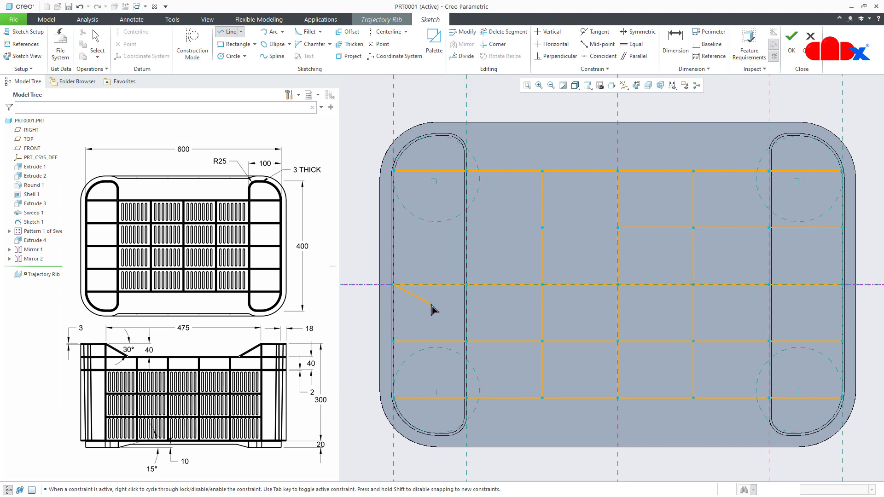
{"action": "middle_click", "coordinate": [431, 304]}
{"action": "left_click", "coordinate": [620, 233]}
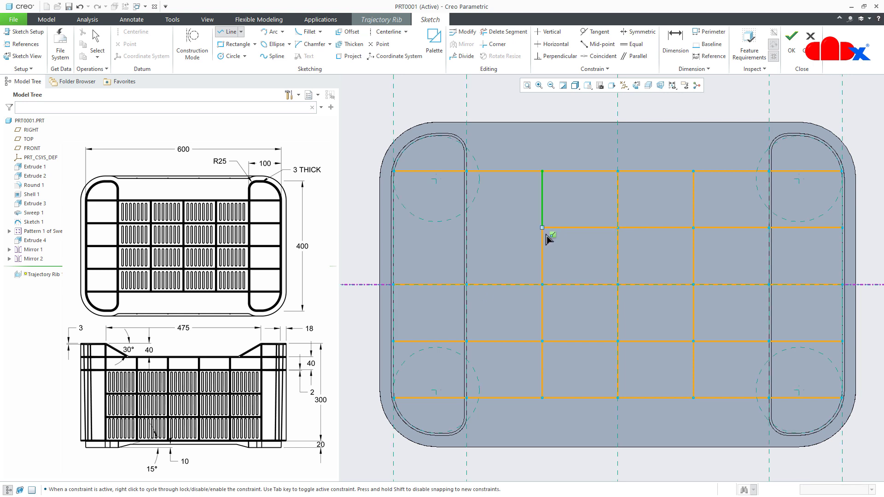
{"action": "left_click", "coordinate": [397, 229]}
{"action": "middle_click", "coordinate": [497, 255]}
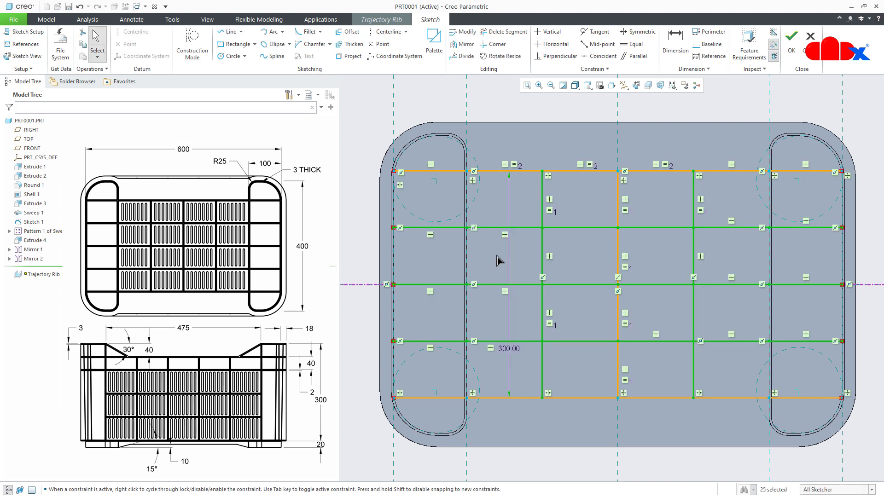
- Accept the grid sketch and complete the trajectory rib with a width of 1.5
{"action": "right_click", "coordinate": [496, 255]}
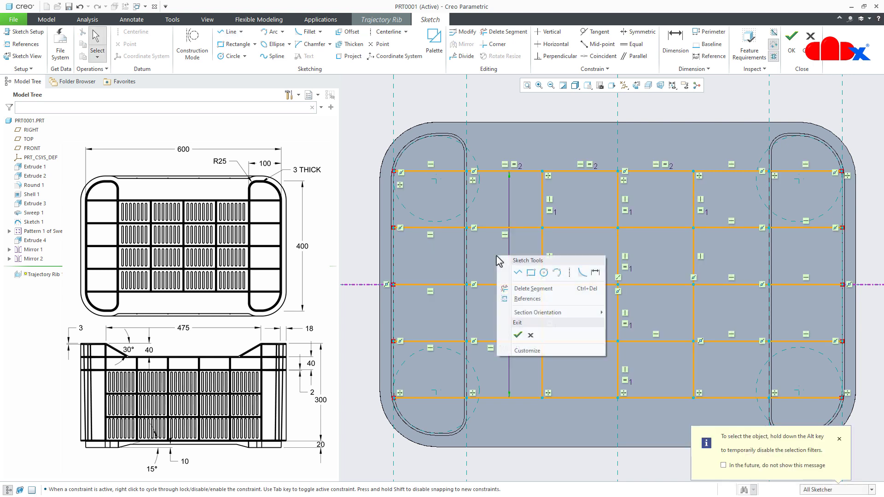
{"action": "left_click", "coordinate": [517, 334]}
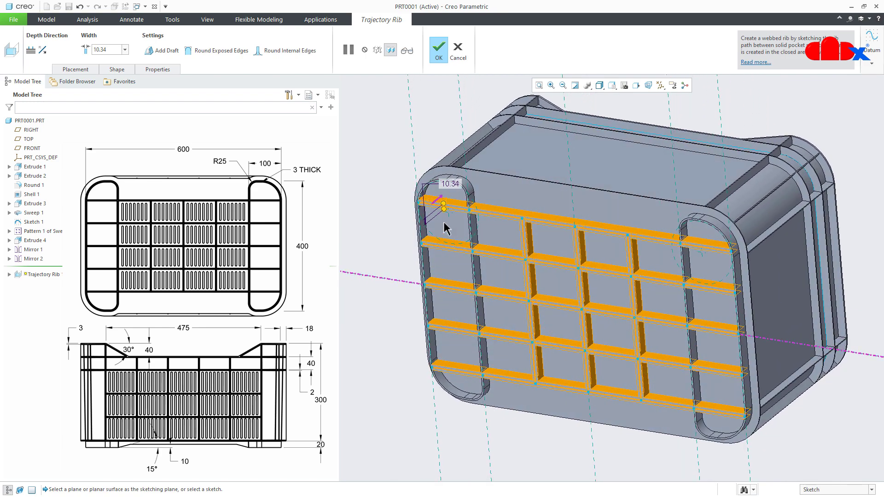
{"action": "double_click", "coordinate": [449, 184]}
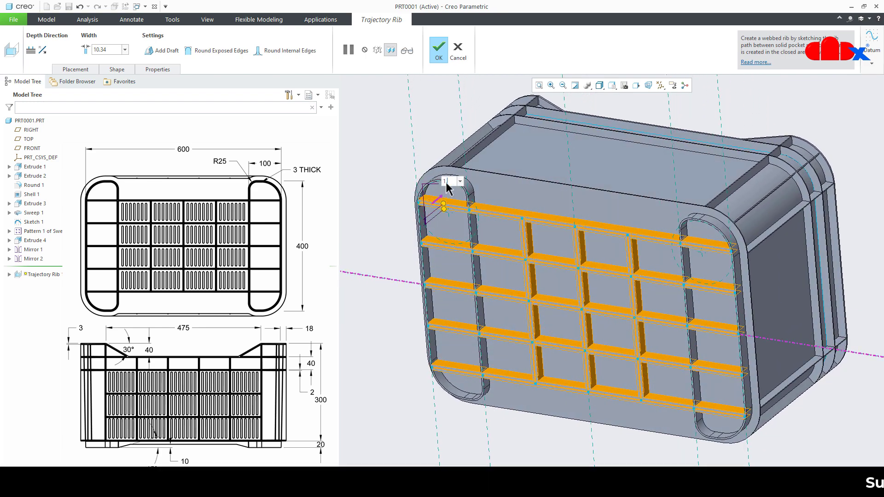
{"action": "type", "text": "1.5"}
{"action": "key", "text": "Return"}
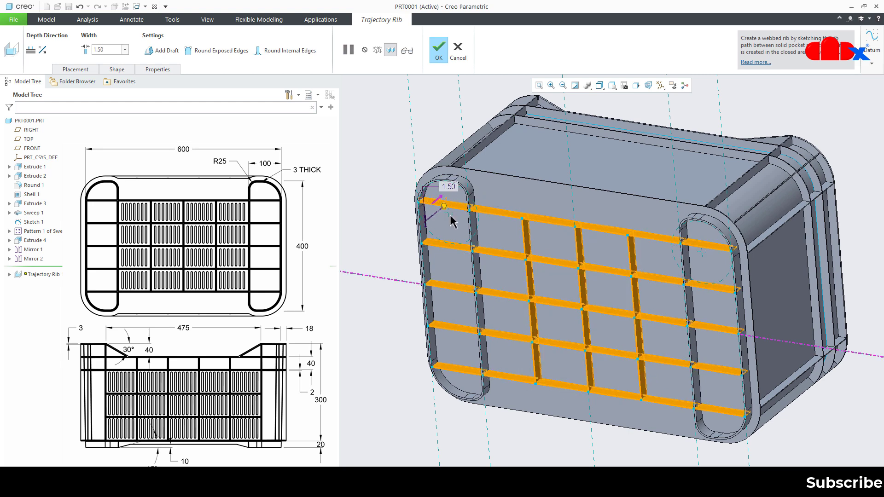
{"action": "middle_click", "coordinate": [454, 223]}
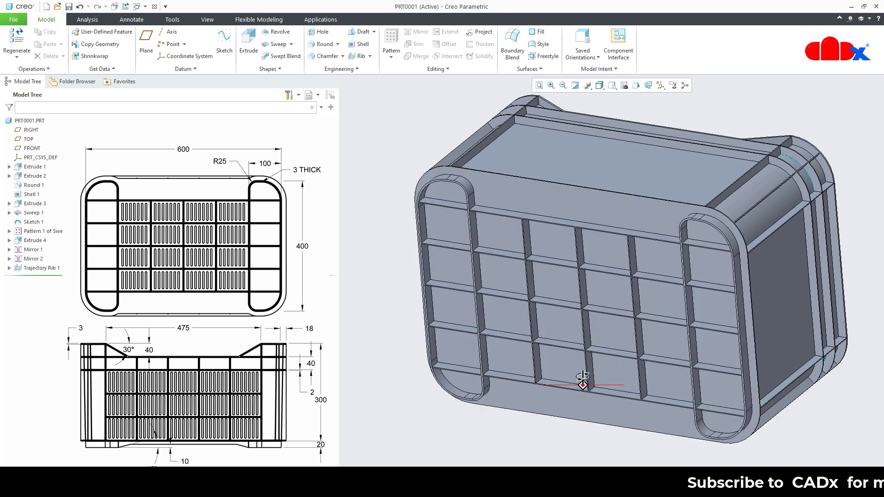
- Start an Extrude sketch on the outer side face of the lowest long underside rib and orient the view parallel to it
{"action": "mouse_move", "coordinate": [582, 384]}
{"action": "middle_mouse_down"}
{"action": "mouse_move", "coordinate": [564, 355]}
{"action": "mouse_move", "coordinate": [592, 378]}
{"action": "middle_mouse_up"}
{"action": "key", "text": "ctrl+d"}
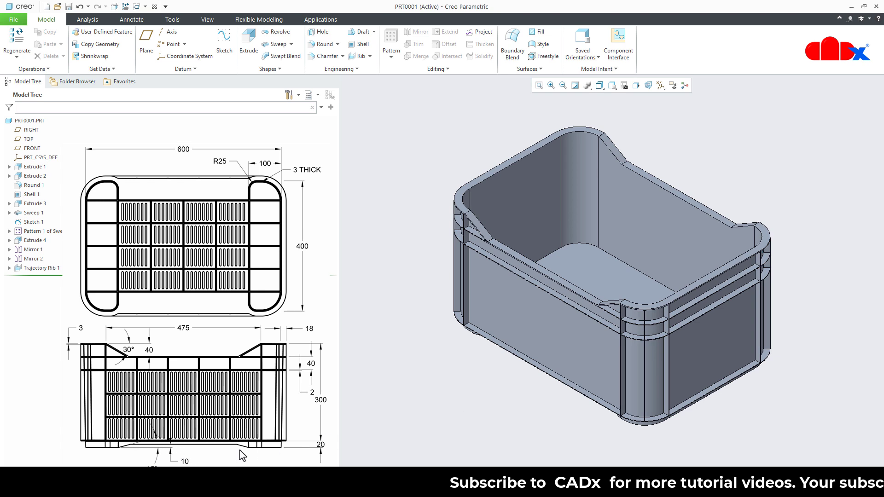
{"action": "left_click", "coordinate": [243, 56]}
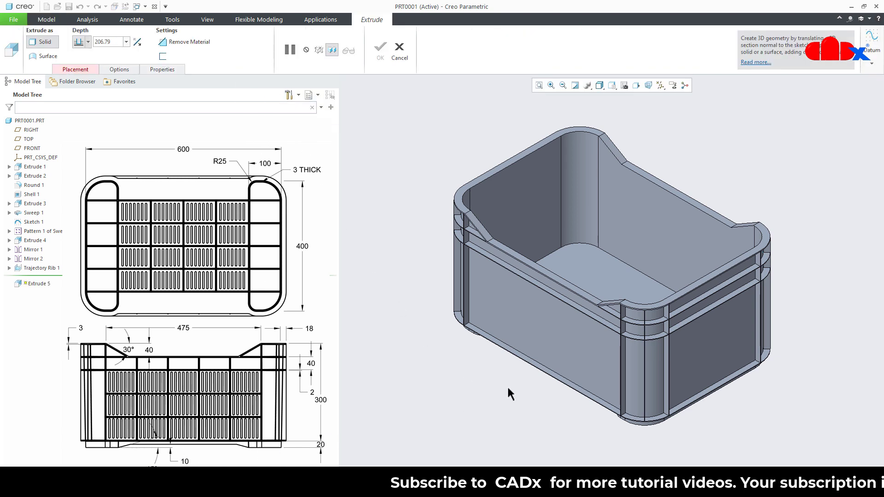
{"action": "middle_click_drag", "start_coordinate": [509, 391], "coordinate": [546, 400]}
{"action": "scroll", "coordinate": [541, 391], "scroll_direction": "down", "scroll_amount": 3}
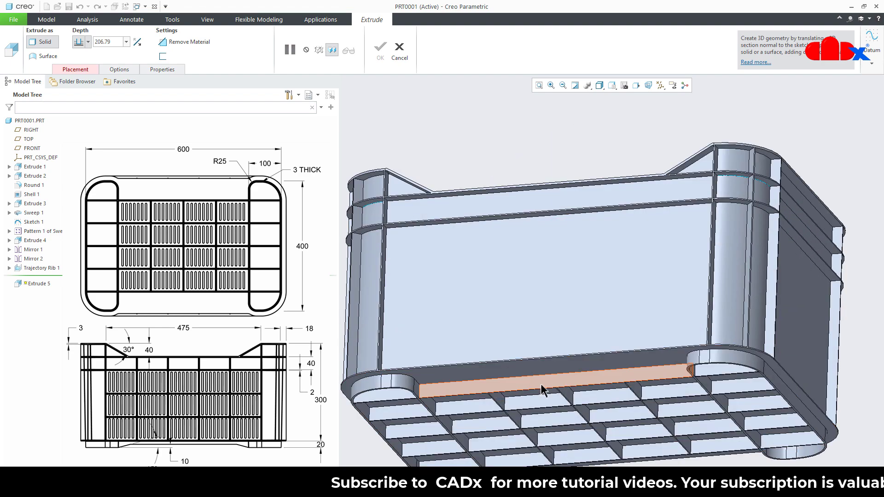
{"action": "left_click", "coordinate": [542, 386]}
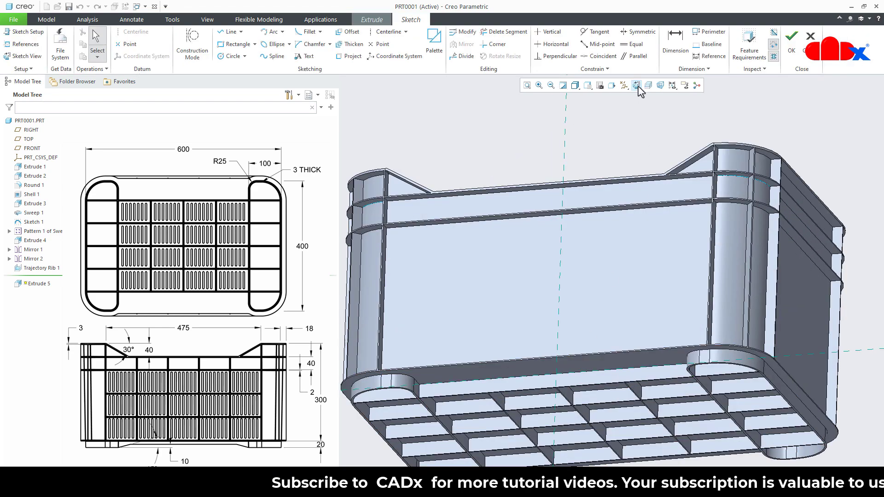
{"action": "left_click", "coordinate": [636, 85]}
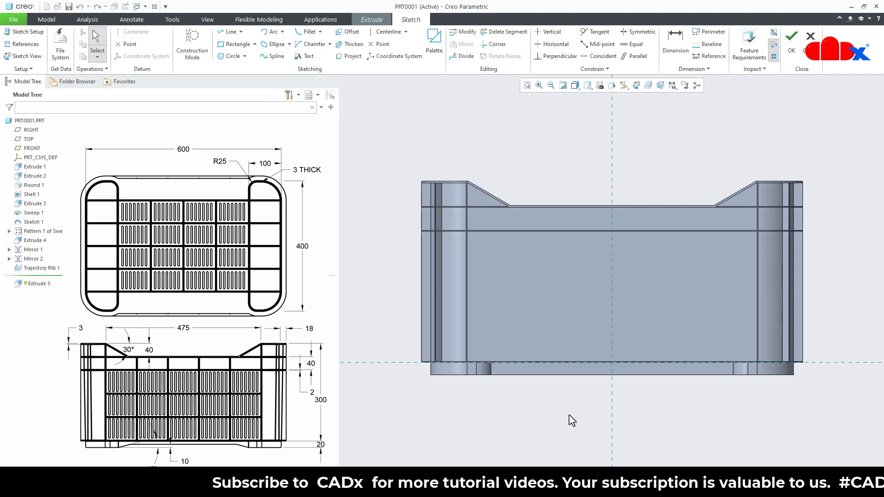
- Add a vertical centerline along the crate's vertical mid reference
{"action": "scroll", "coordinate": [570, 399], "scroll_direction": "down", "scroll_amount": 1}
{"action": "right_click", "coordinate": [605, 380]}
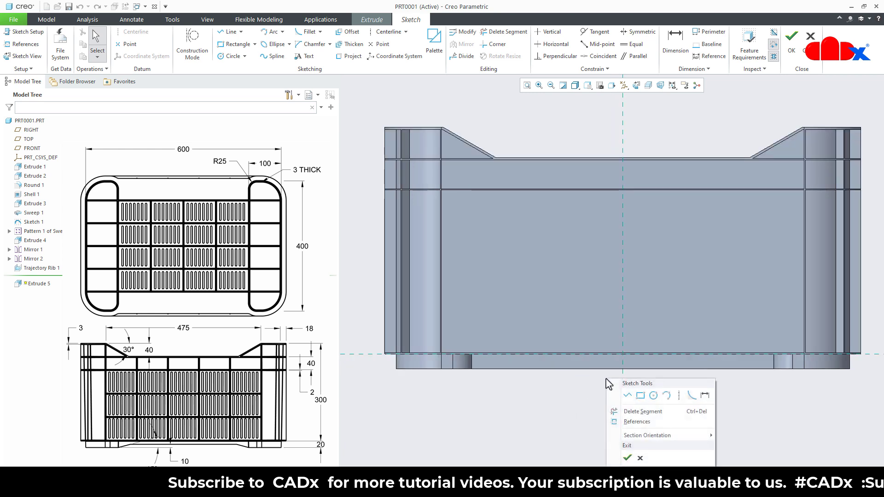
{"action": "left_click", "coordinate": [679, 395]}
{"action": "left_click", "coordinate": [622, 404]}
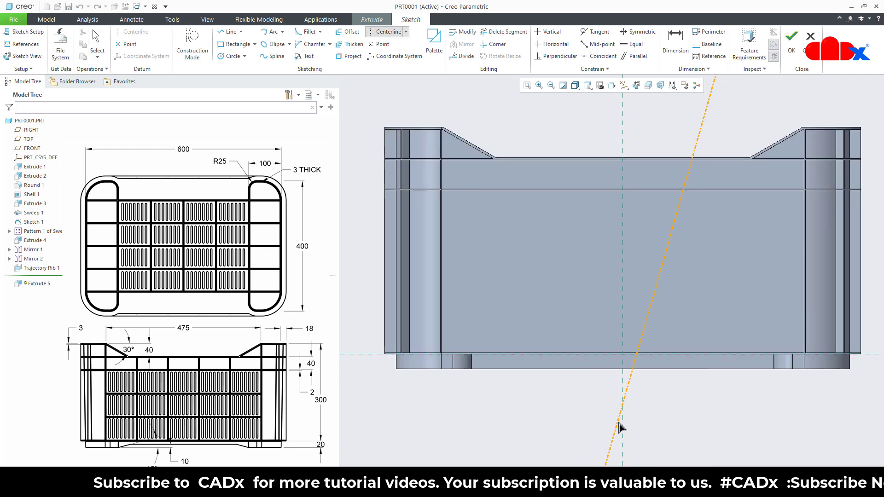
{"action": "left_click", "coordinate": [622, 427]}
{"action": "middle_click", "coordinate": [647, 416]}
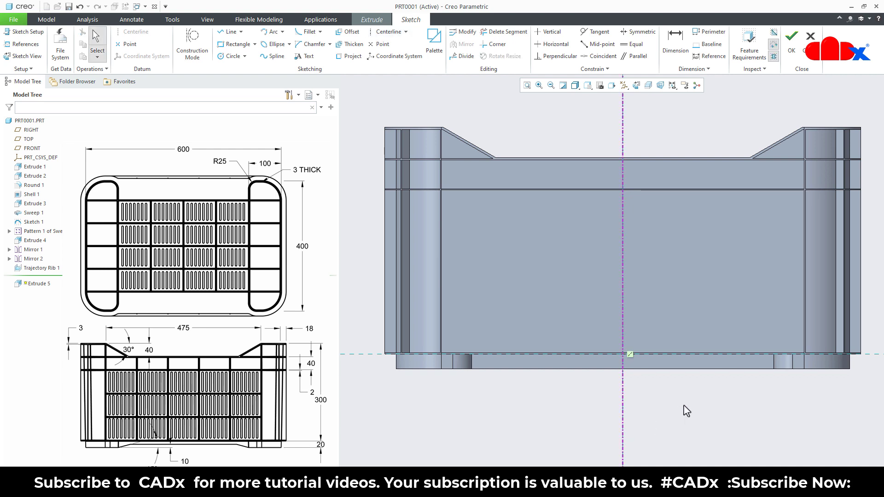
- Sketch a half-trapezoid about 10.4 high along the rib's lower edge, from the centerline to the left foot, and mirror it about the centerline
{"action": "right_click", "coordinate": [526, 412]}
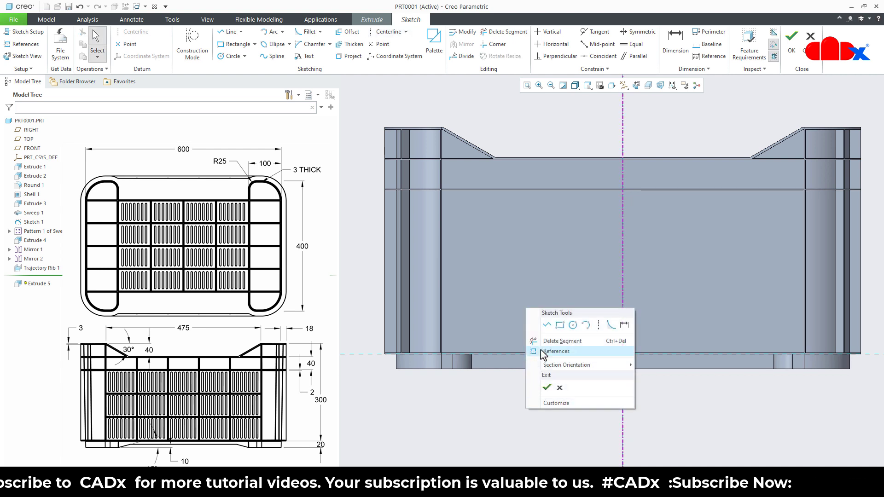
{"action": "left_click", "coordinate": [546, 325]}
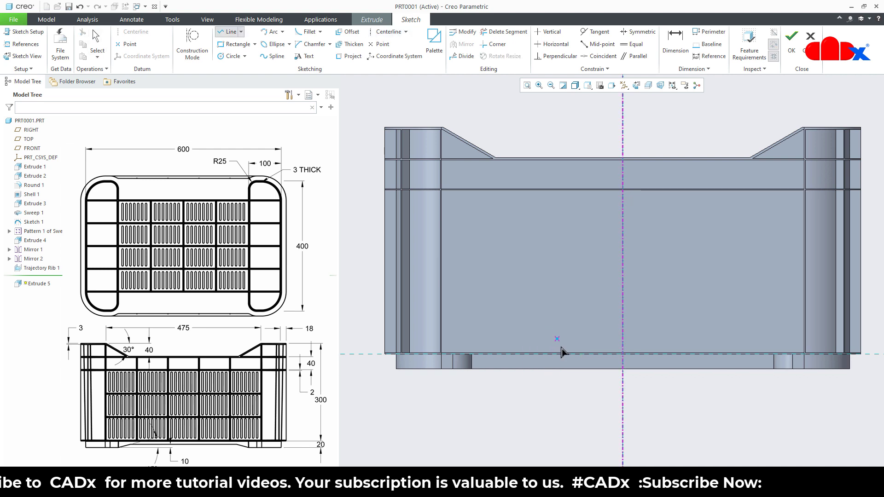
{"action": "left_click", "coordinate": [622, 368]}
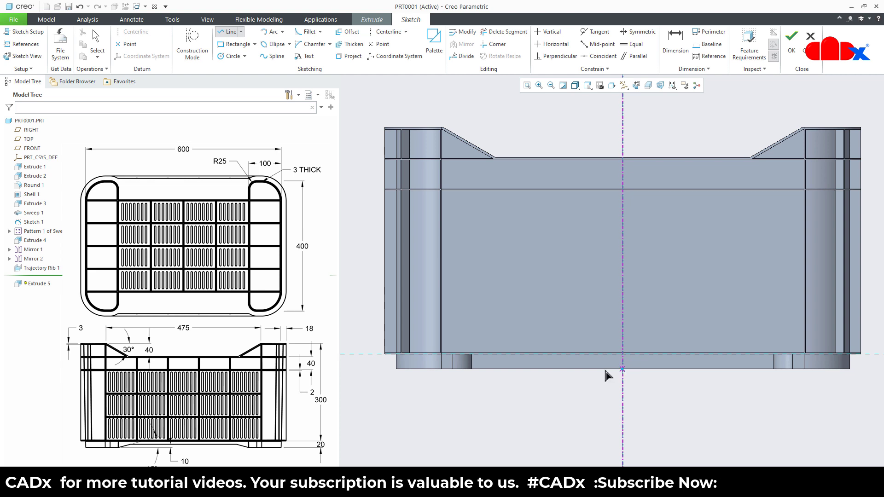
{"action": "left_click", "coordinate": [472, 370]}
{"action": "scroll", "coordinate": [498, 369], "scroll_direction": "down", "scroll_amount": 3}
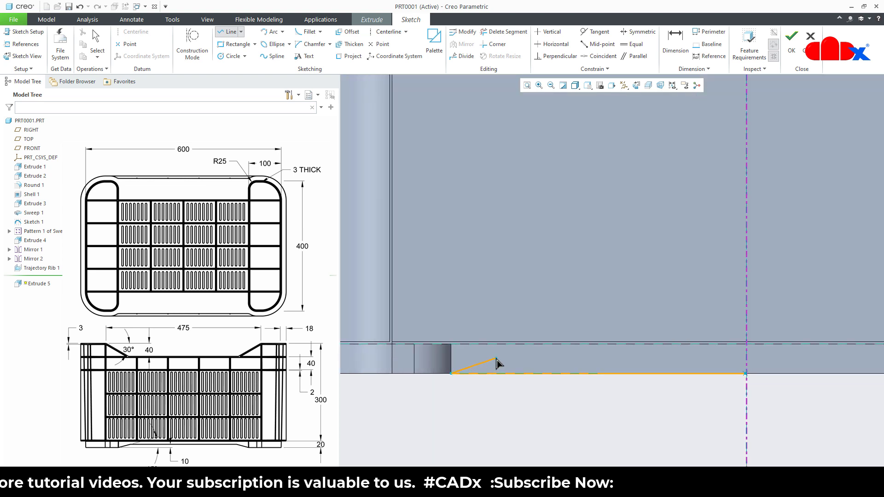
{"action": "left_click", "coordinate": [496, 358]}
{"action": "left_click", "coordinate": [746, 359]}
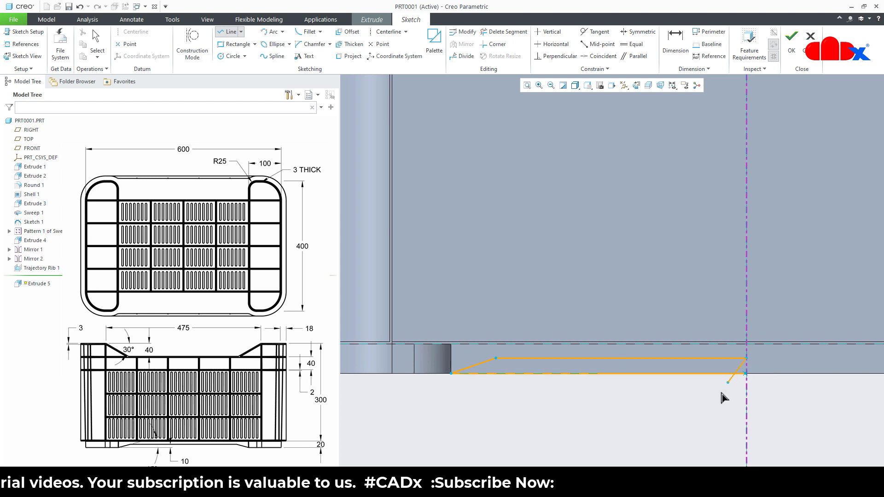
{"action": "middle_click", "coordinate": [715, 397]}
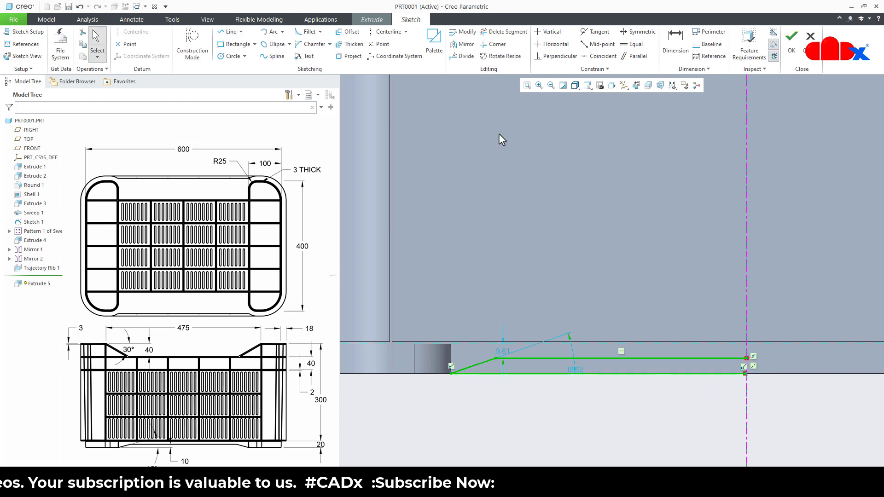
{"action": "left_click", "coordinate": [464, 44]}
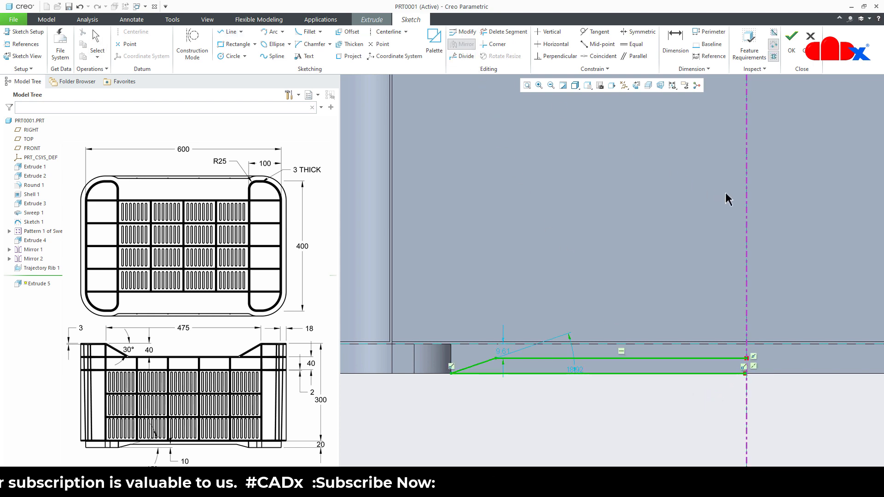
{"action": "left_click", "coordinate": [746, 204]}
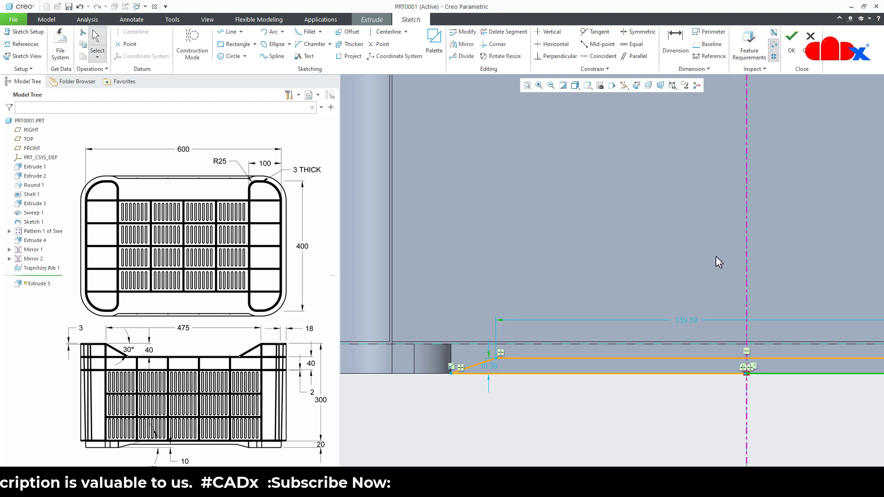
- Dimension the height between the trapezoid's two horizontal lines and set it to 10
{"action": "right_click", "coordinate": [573, 413]}
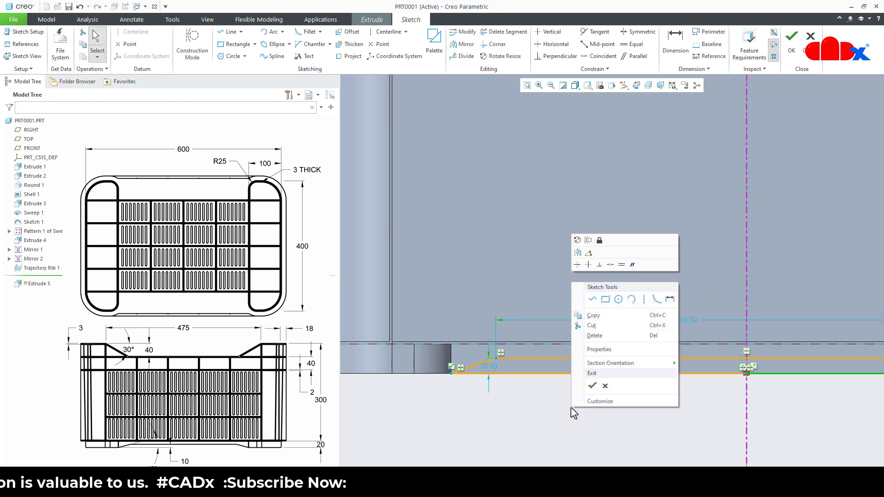
{"action": "left_click", "coordinate": [668, 301]}
{"action": "left_click", "coordinate": [635, 358]}
{"action": "left_click", "coordinate": [639, 373]}
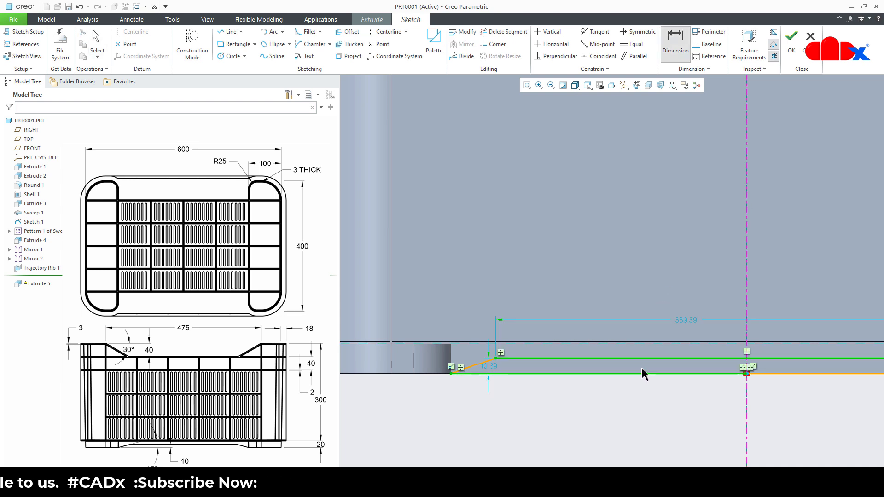
{"action": "middle_click", "coordinate": [640, 366]}
{"action": "type", "text": "10"}
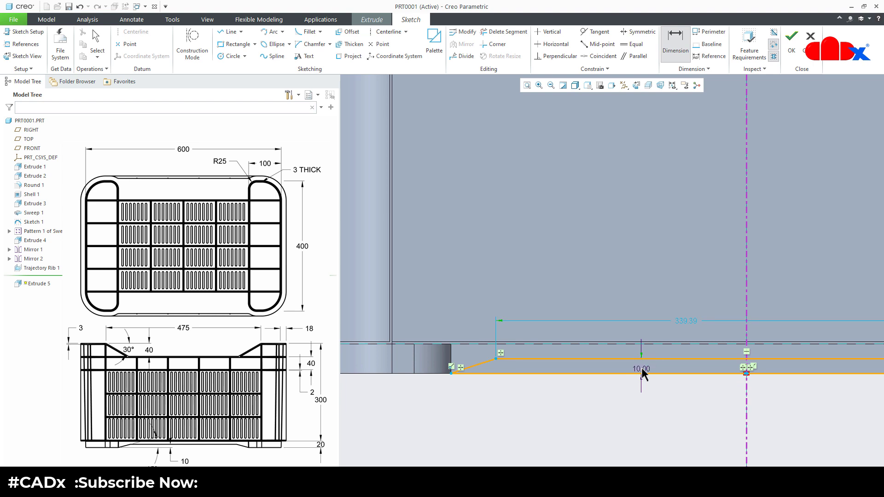
{"action": "key", "text": "Return"}
- Dimension the angle between the slanted line and the trapezoid's base line and set it to 15 degrees
{"action": "left_click", "coordinate": [481, 370]}
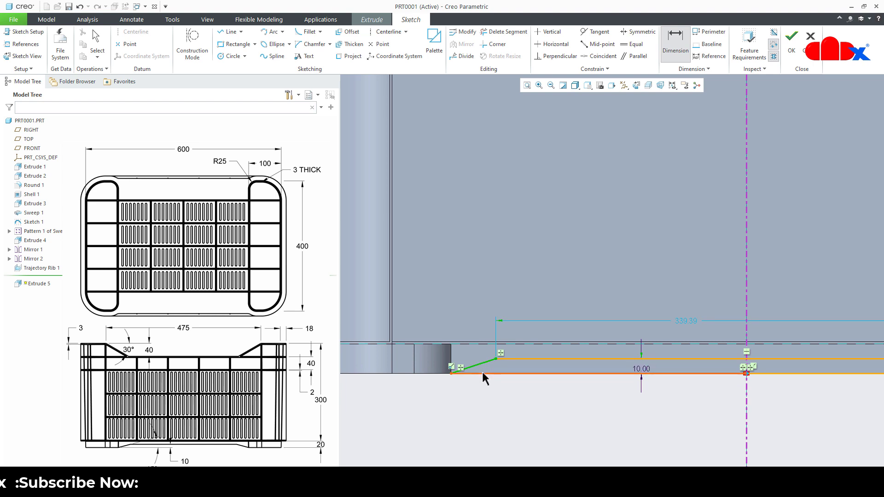
{"action": "middle_click", "coordinate": [489, 366]}
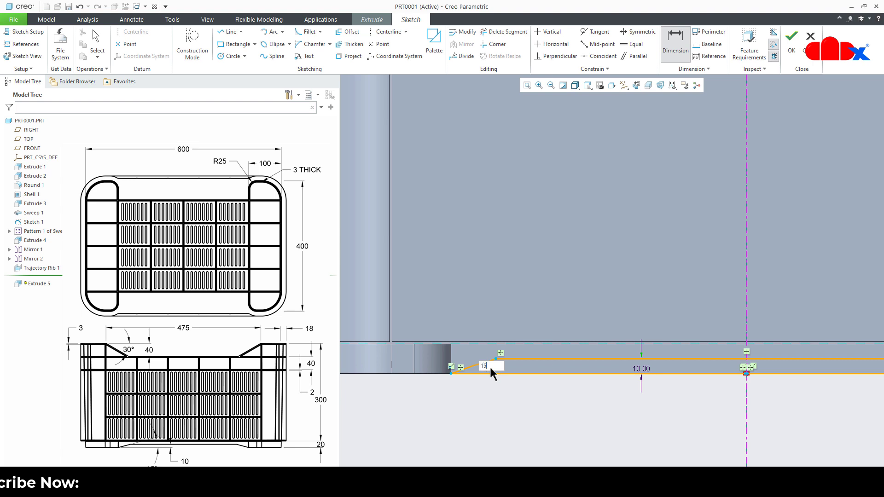
{"action": "right_click", "coordinate": [502, 389]}
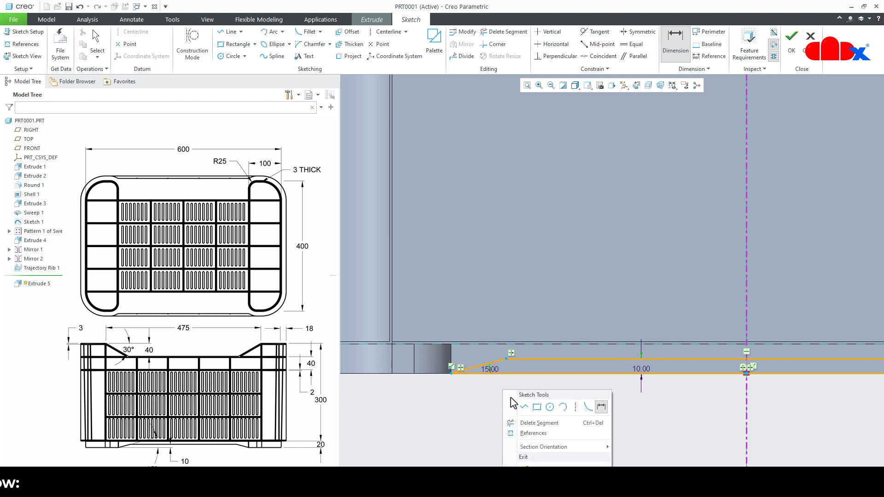
- Finish the trapezoid sketch and extrude it as a through-all cut with material removed, flipping the direction so it runs across the underside ribs
{"action": "left_click", "coordinate": [524, 456]}
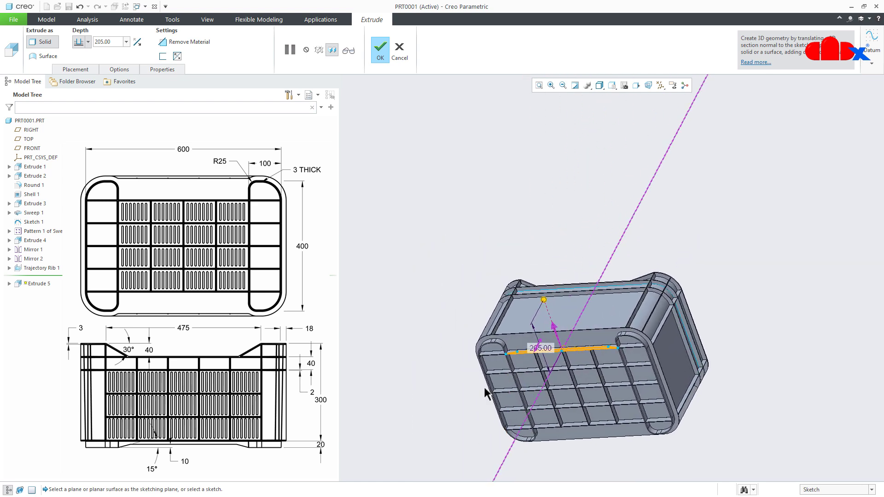
{"action": "left_click", "coordinate": [199, 44]}
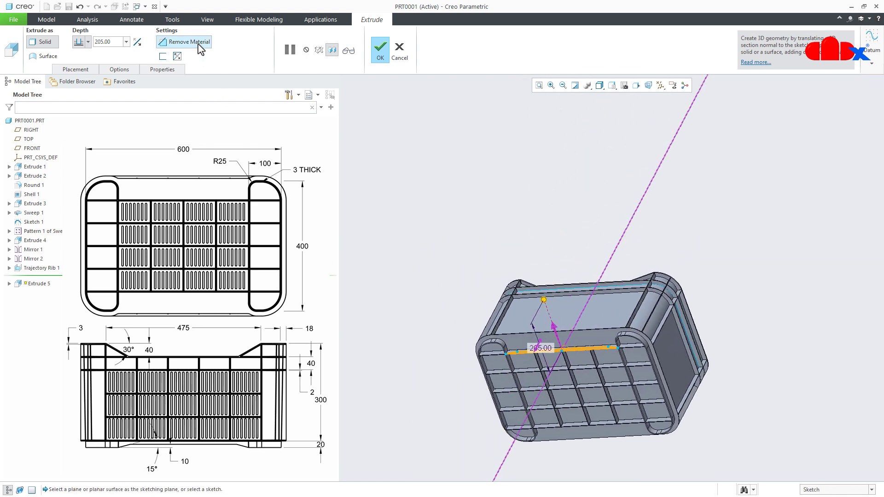
{"action": "left_click", "coordinate": [137, 42]}
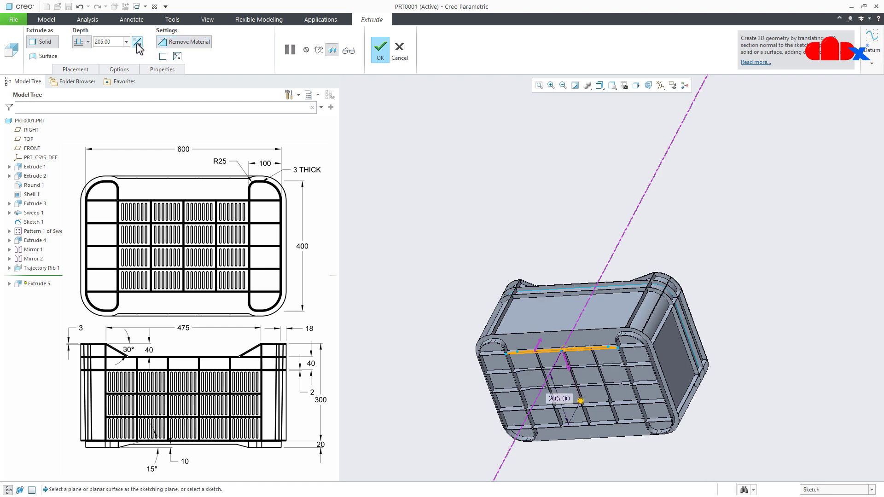
{"action": "left_click", "coordinate": [89, 42]}
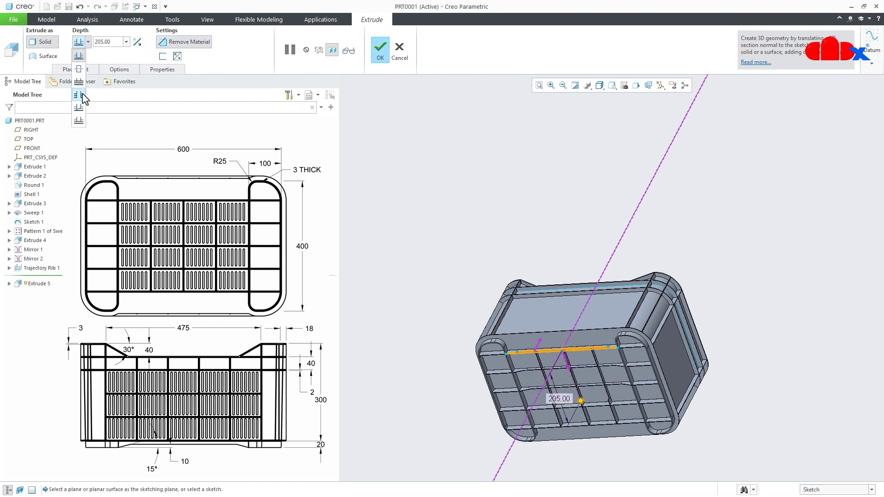
{"action": "left_click", "coordinate": [82, 96]}
{"action": "middle_click", "coordinate": [461, 307]}
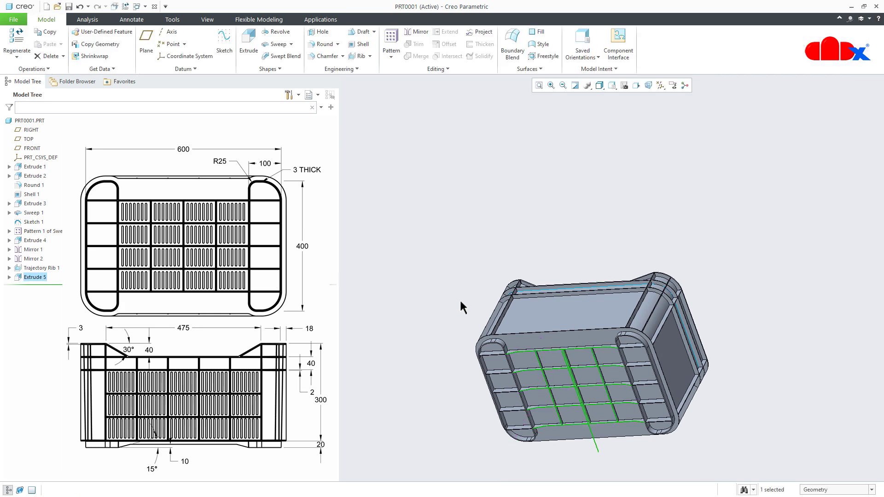
- Start an extrude sketch on the flat face of the crate's underside and project its two long straight outer edges
{"action": "middle_click_drag", "start_coordinate": [502, 341], "coordinate": [485, 400]}
{"action": "scroll", "coordinate": [472, 416], "scroll_direction": "down", "scroll_amount": 2}
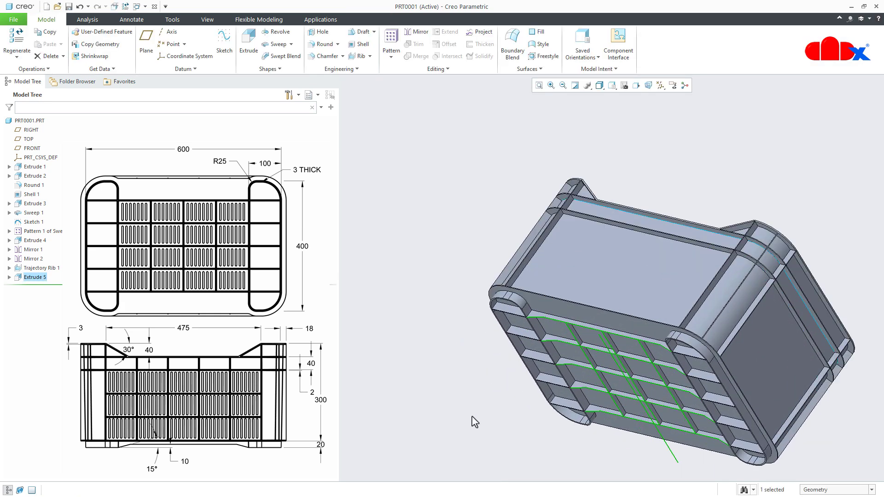
{"action": "middle_click_drag", "start_coordinate": [615, 374], "coordinate": [615, 318]}
{"action": "left_click", "coordinate": [589, 416]}
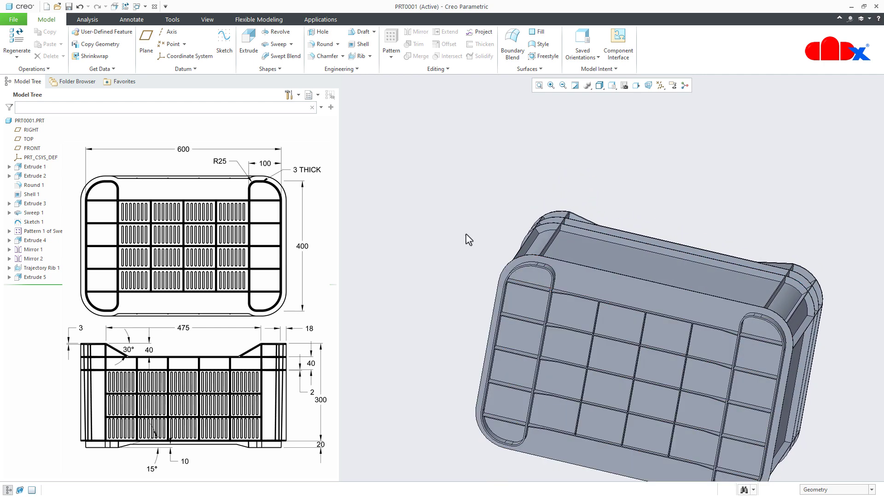
{"action": "left_click", "coordinate": [245, 55]}
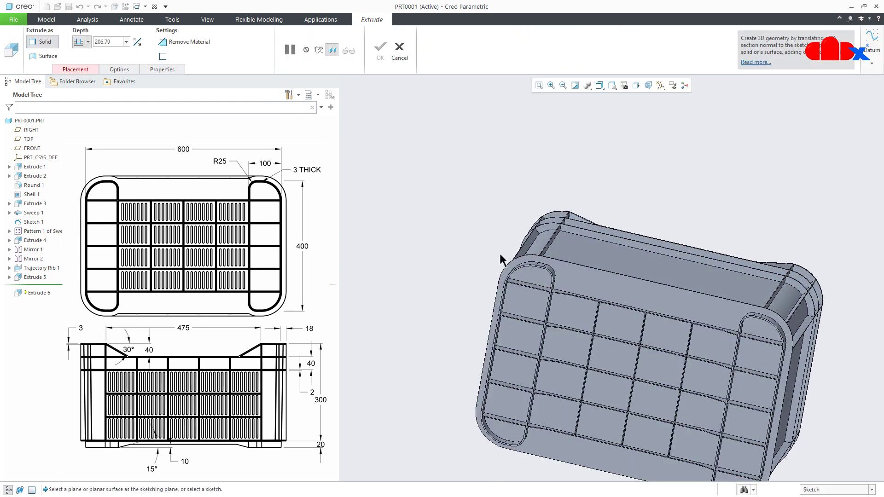
{"action": "left_click", "coordinate": [603, 289]}
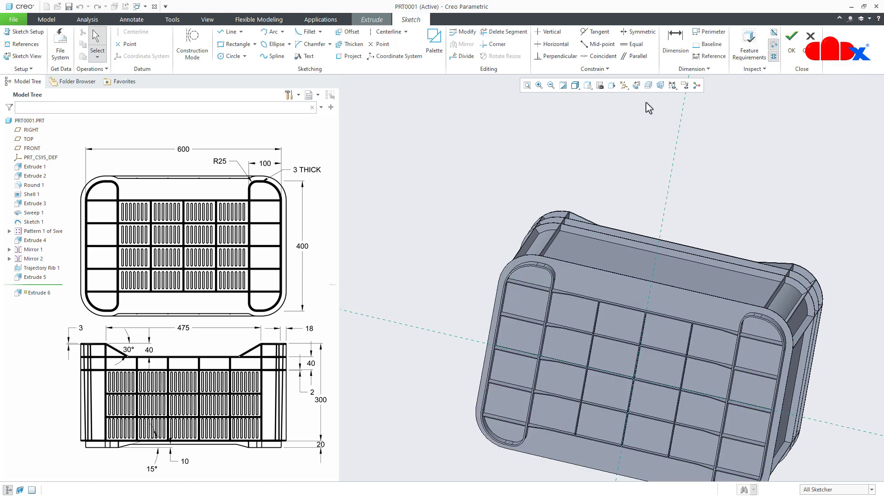
{"action": "left_click", "coordinate": [636, 86]}
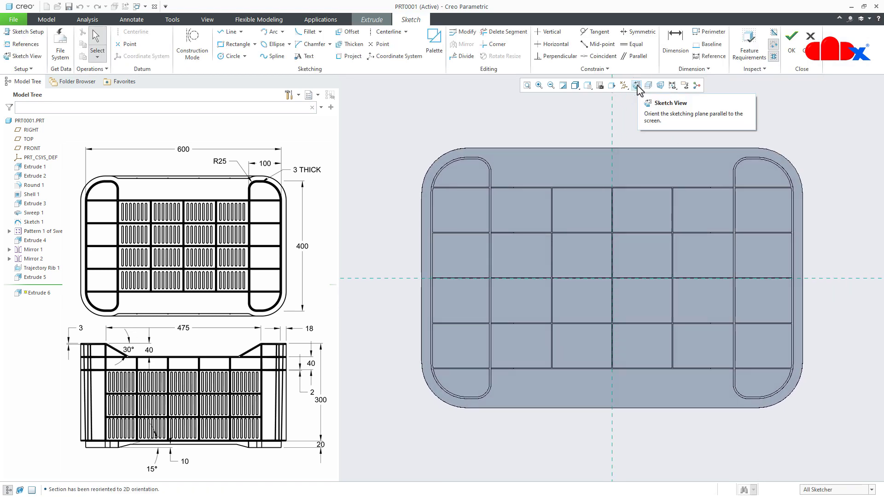
{"action": "left_click", "coordinate": [349, 55]}
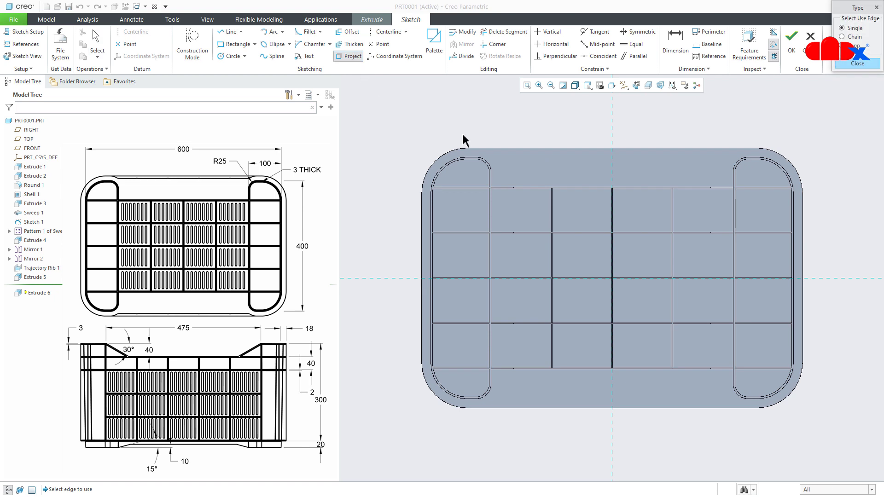
{"action": "left_click", "coordinate": [517, 148]}
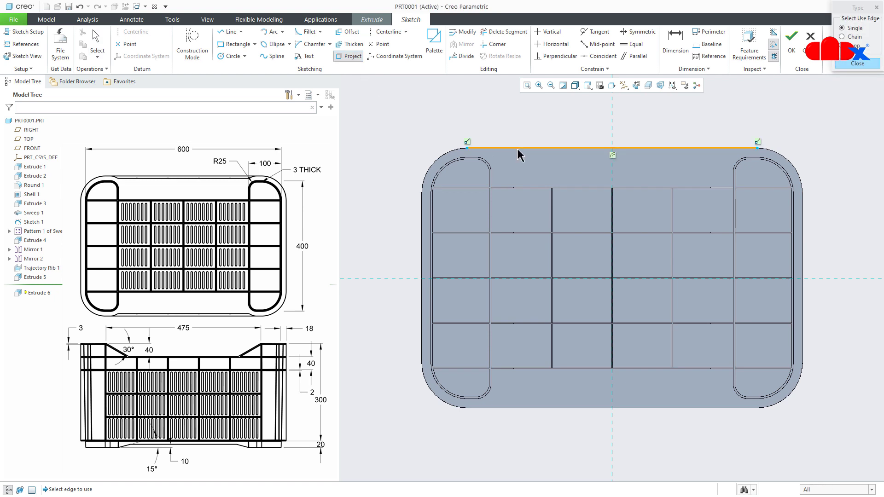
{"action": "left_click", "coordinate": [548, 407]}
{"action": "middle_click", "coordinate": [548, 426]}
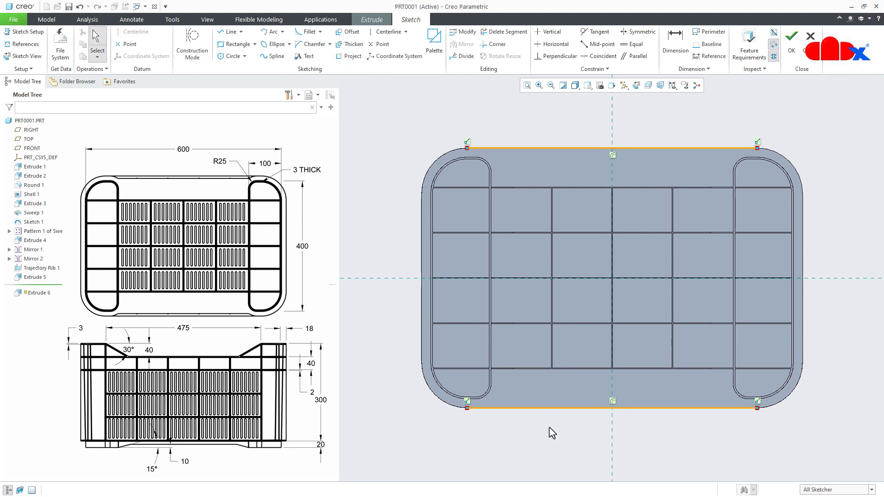
- Offset the inner corner arcs of both feet near the upper long edge outward by 15
{"action": "left_click", "coordinate": [348, 31]}
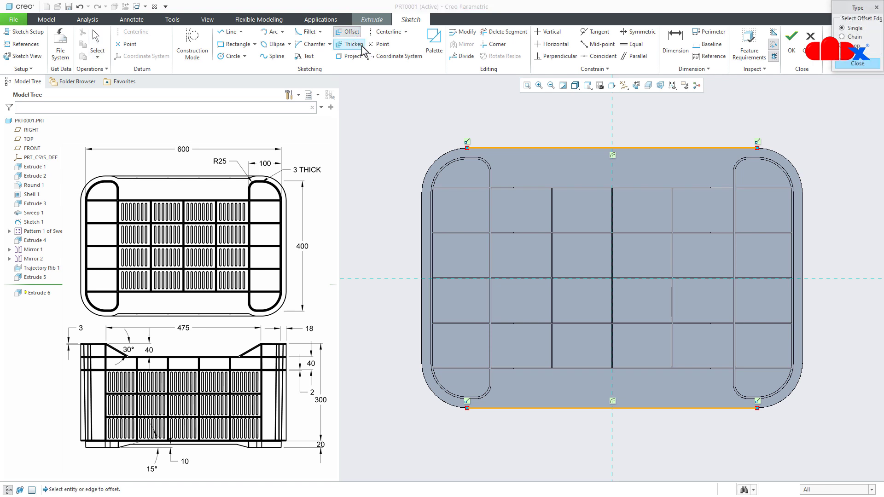
{"action": "left_click", "coordinate": [492, 166]}
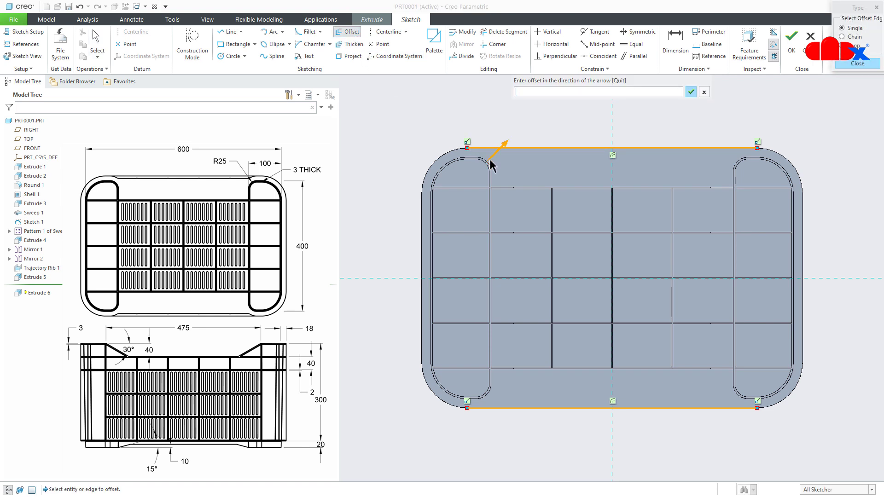
{"action": "type", "text": "15"}
{"action": "key", "text": "Return"}
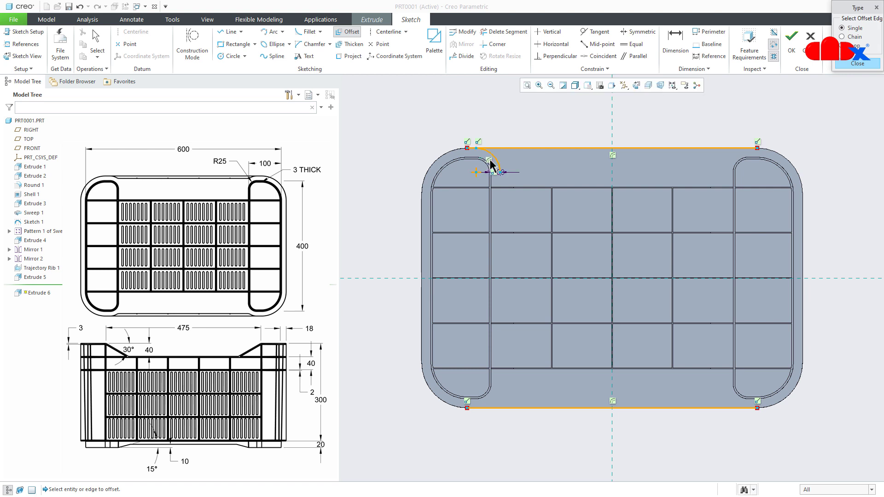
{"action": "left_click", "coordinate": [736, 164]}
{"action": "type", "text": "1"}
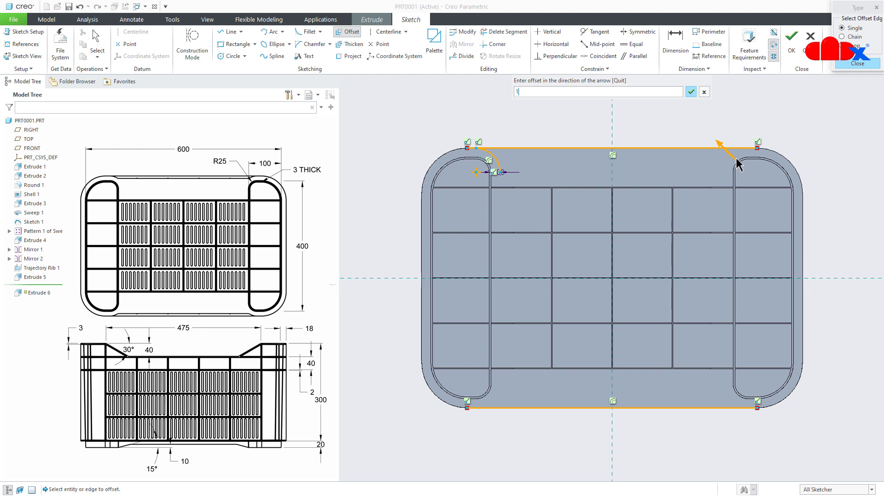
{"action": "type", "text": "5"}
{"action": "key", "text": "Return"}
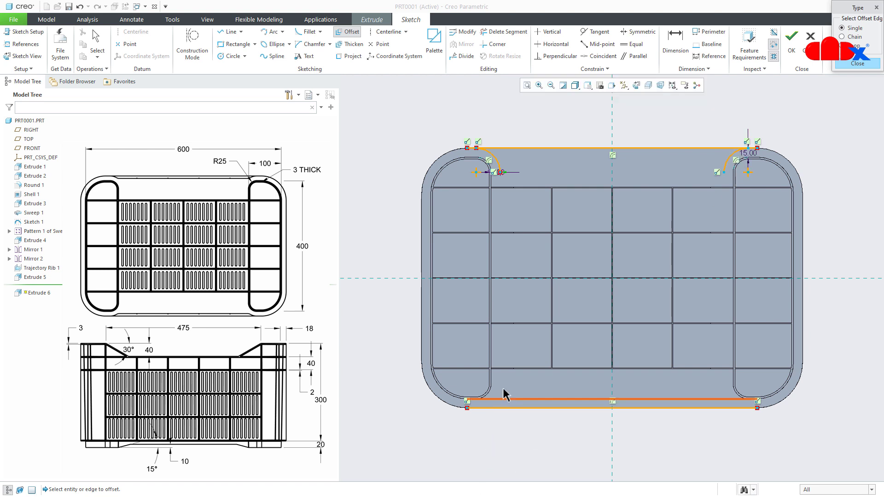
- Offset the inner corner arcs of both feet near the lower long edge outward by 15
{"action": "scroll", "coordinate": [502, 394], "scroll_direction": "up", "scroll_amount": 2}
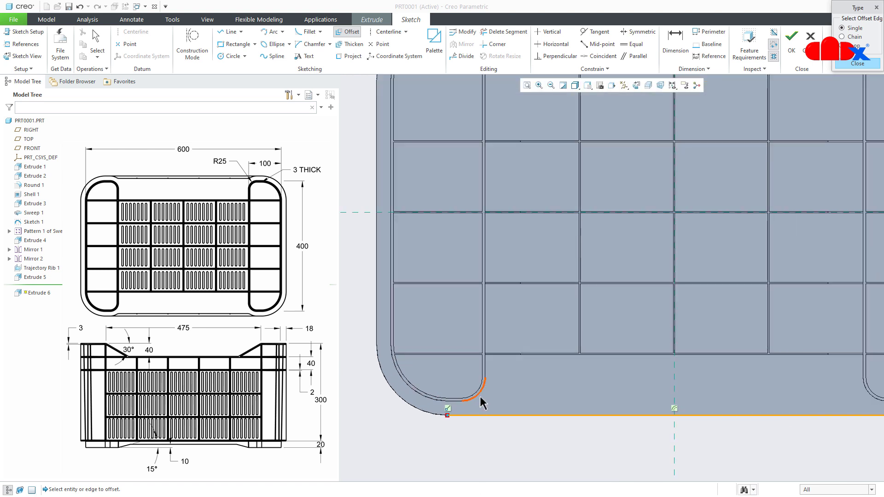
{"action": "left_click", "coordinate": [480, 396]}
{"action": "type", "text": "15"}
{"action": "key", "text": "Return"}
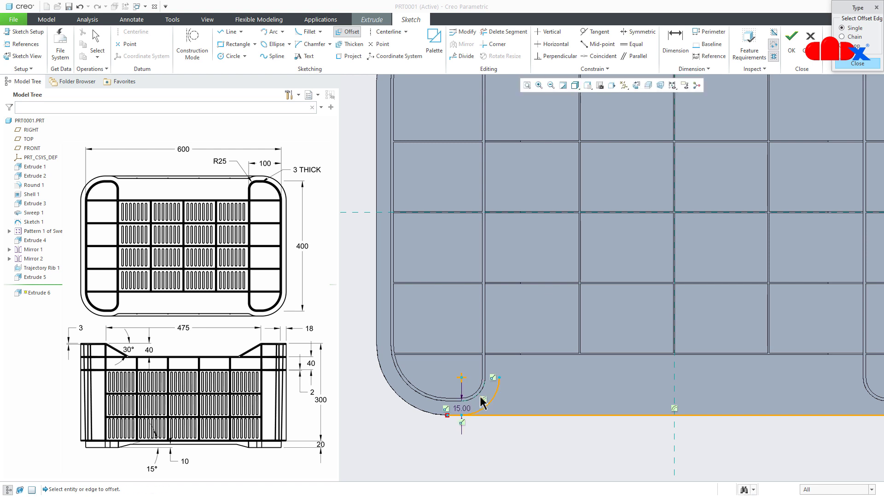
{"action": "scroll", "coordinate": [461, 419], "scroll_direction": "down", "scroll_amount": 2}
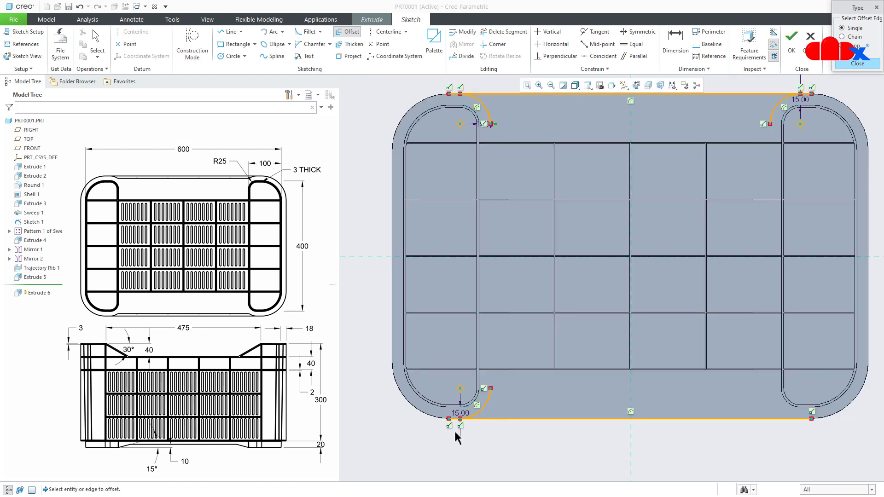
{"action": "left_click", "coordinate": [793, 414]}
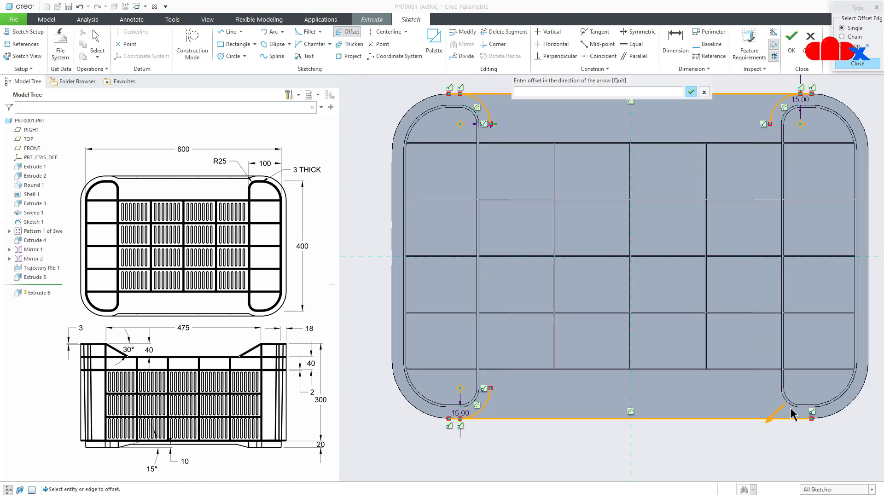
{"action": "type", "text": "15"}
{"action": "key", "text": "Return"}
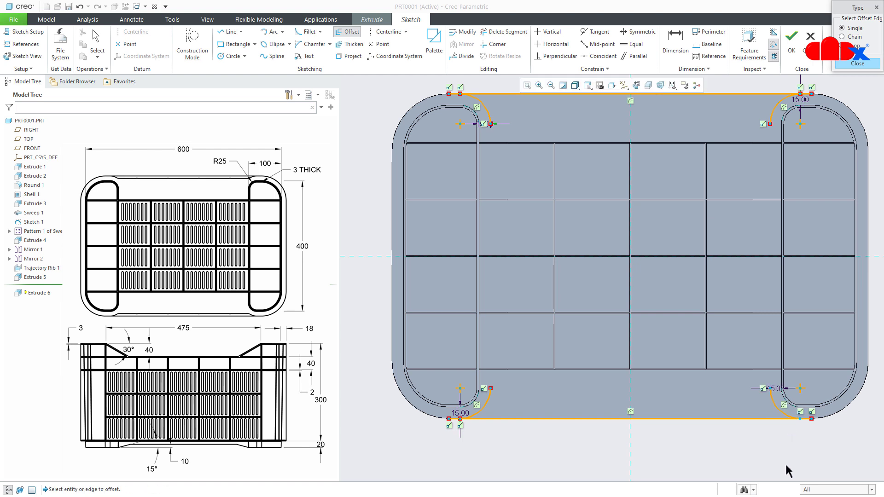
{"action": "middle_click", "coordinate": [806, 443]}
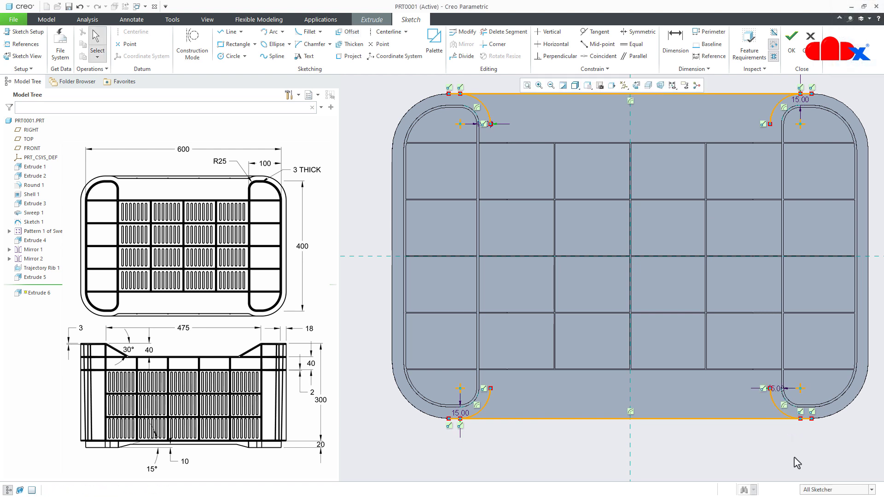
- Trim the short ends of both projected long edges that extend beyond the four offset arcs
{"action": "left_click", "coordinate": [503, 31]}
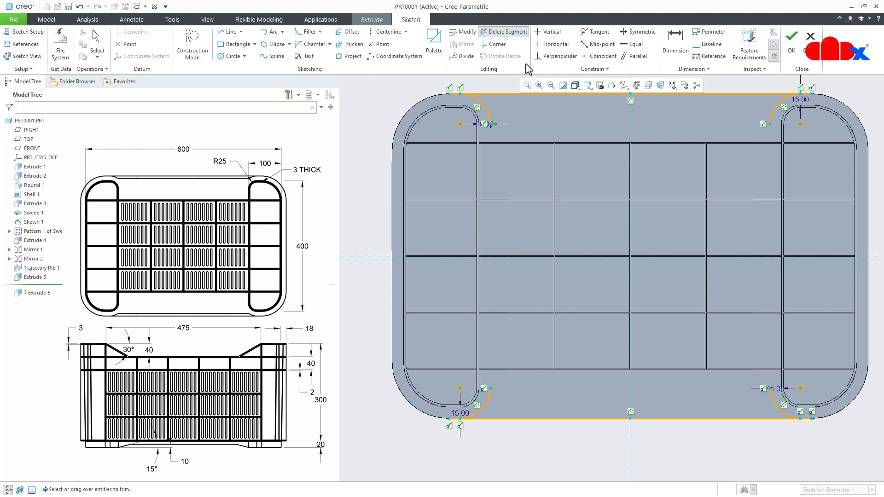
{"action": "scroll", "coordinate": [830, 433], "scroll_direction": "down", "scroll_amount": 2}
{"action": "left_click", "coordinate": [795, 409]}
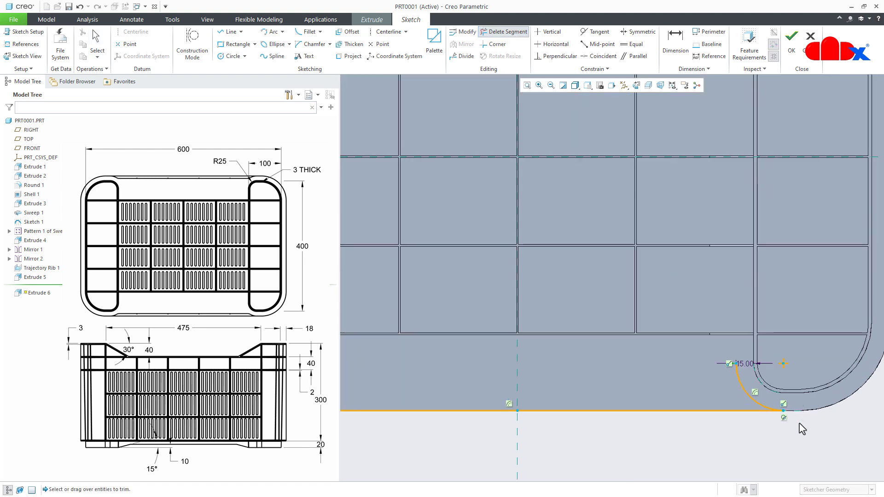
{"action": "scroll", "coordinate": [799, 425], "scroll_direction": "up", "scroll_amount": 2}
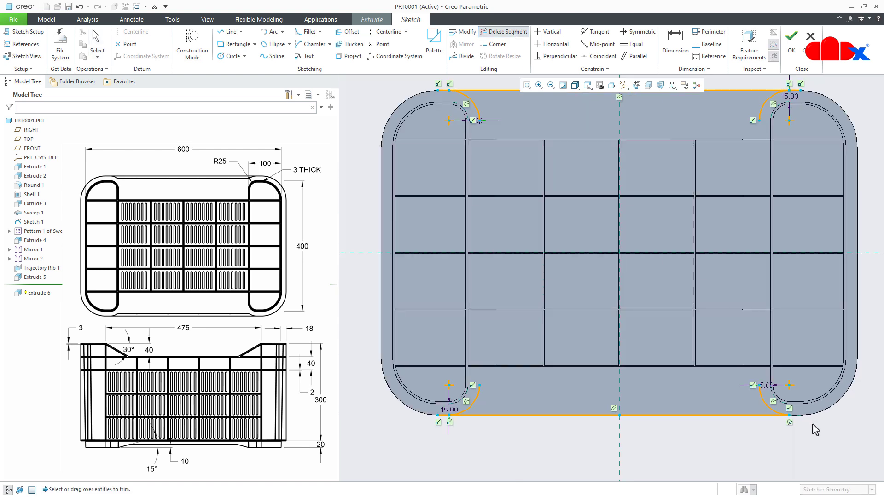
{"action": "left_click", "coordinate": [440, 416]}
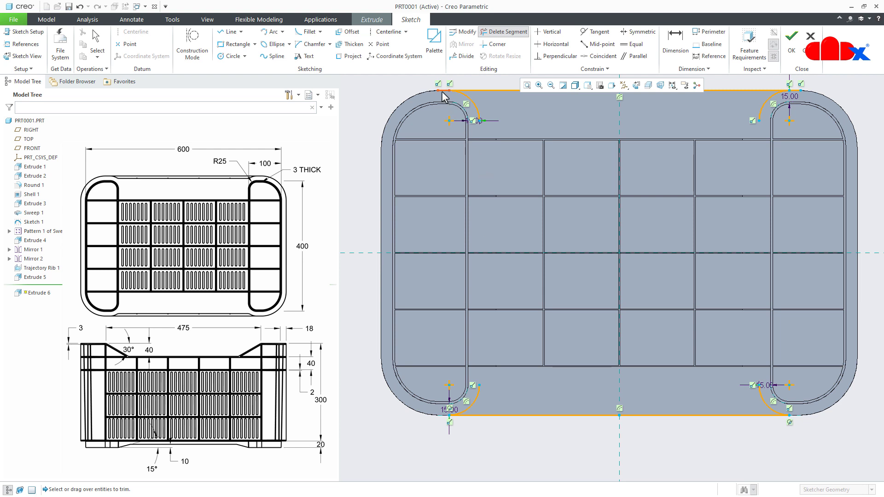
{"action": "left_click", "coordinate": [798, 92]}
{"action": "middle_click", "coordinate": [700, 312]}
- Sketch a horizontal line about 389 long just below the upper projected edge, from the left offset arc to slightly past the right one
{"action": "middle_click_drag", "start_coordinate": [673, 338], "coordinate": [664, 347], "text": "shift"}
{"action": "right_click", "coordinate": [667, 355]}
{"action": "left_click", "coordinate": [683, 364]}
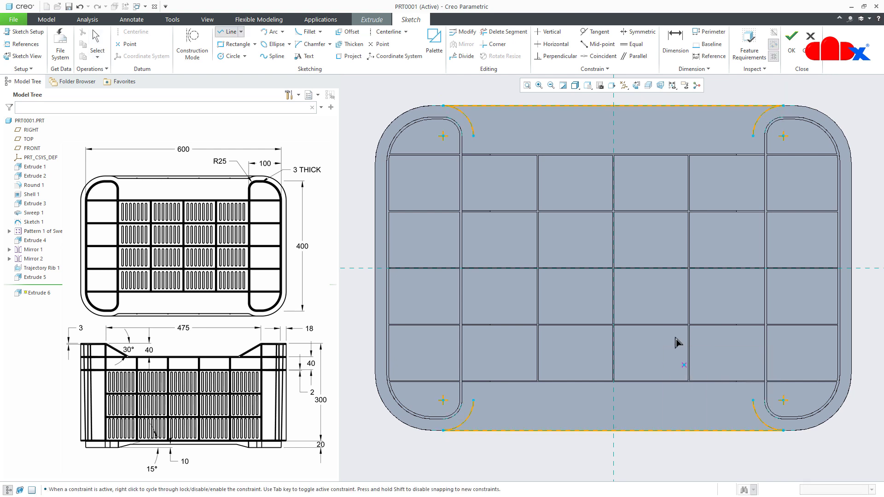
{"action": "scroll", "coordinate": [489, 122], "scroll_direction": "up", "scroll_amount": 3}
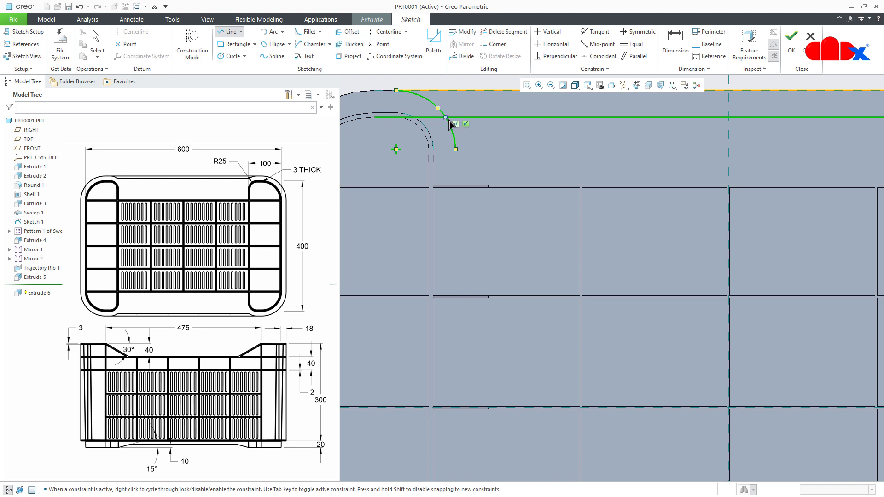
{"action": "scroll", "coordinate": [447, 121], "scroll_direction": "up", "scroll_amount": 3}
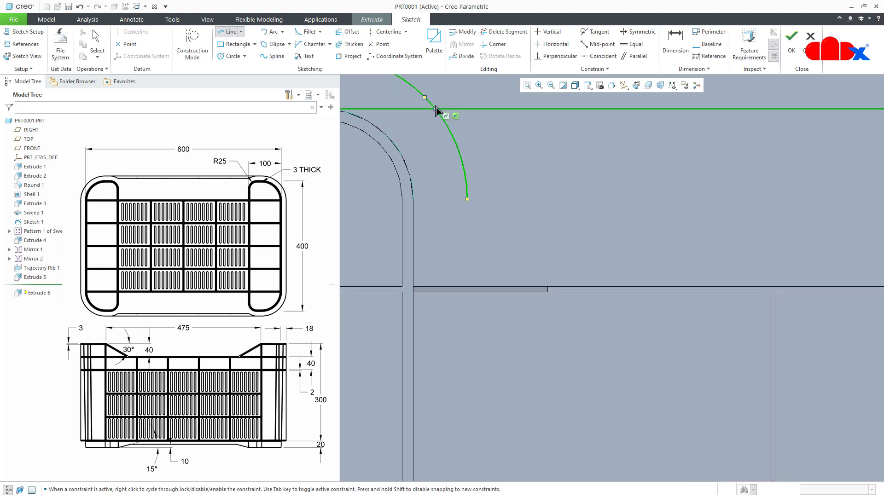
{"action": "left_click", "coordinate": [437, 110]}
{"action": "scroll", "coordinate": [566, 157], "scroll_direction": "down", "scroll_amount": 4}
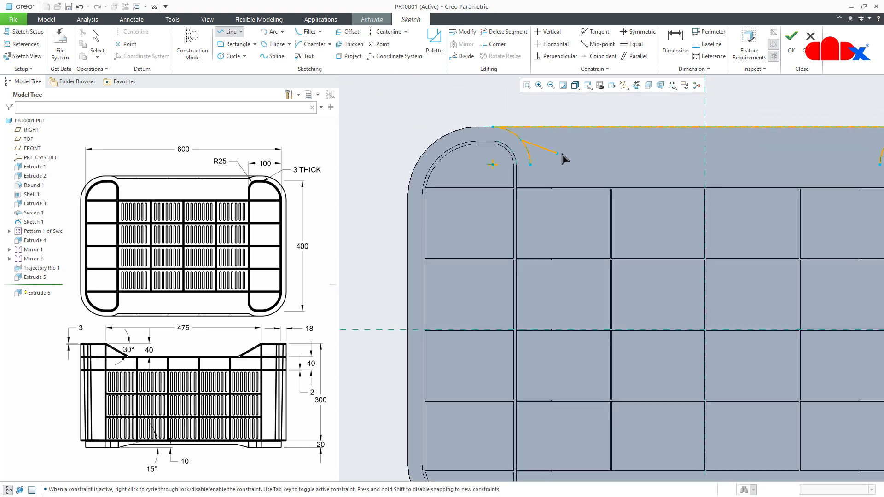
{"action": "scroll", "coordinate": [562, 156], "scroll_direction": "down", "scroll_amount": 3}
{"action": "scroll", "coordinate": [730, 142], "scroll_direction": "up", "scroll_amount": 3}
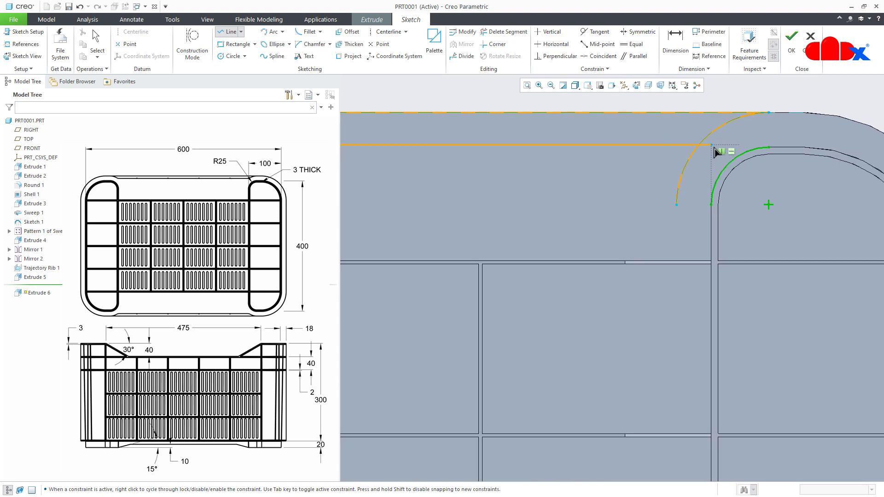
{"action": "left_click", "coordinate": [720, 148]}
{"action": "middle_click", "coordinate": [721, 148]}
- Trim the overshooting right end of the upper horizontal line and the ends of both upper offset arcs below that line
{"action": "left_click", "coordinate": [503, 32]}
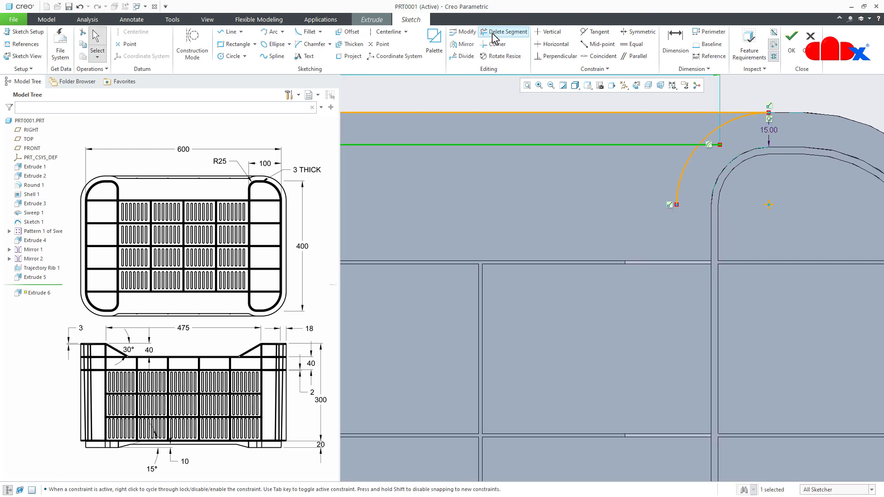
{"action": "left_click", "coordinate": [711, 144]}
{"action": "scroll", "coordinate": [716, 169], "scroll_direction": "down", "scroll_amount": 3}
{"action": "scroll", "coordinate": [525, 182], "scroll_direction": "up", "scroll_amount": 5}
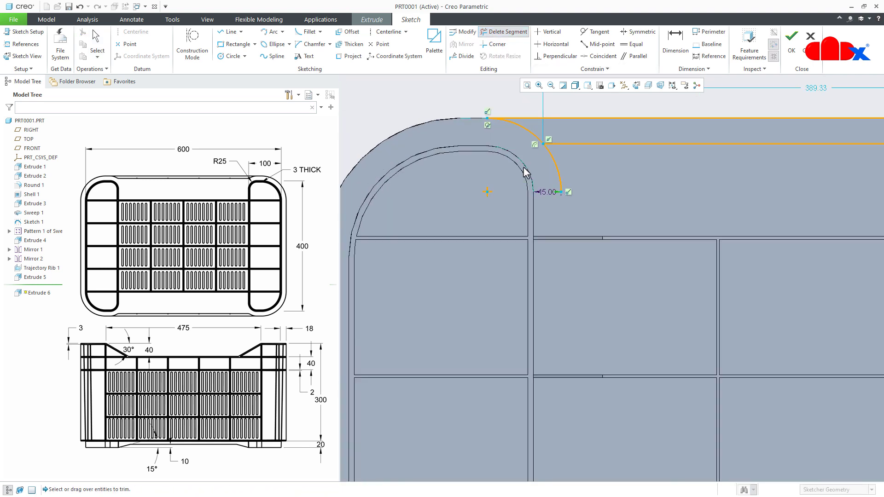
{"action": "left_click", "coordinate": [555, 174]}
{"action": "middle_click", "coordinate": [556, 169]}
{"action": "scroll", "coordinate": [534, 175], "scroll_direction": "down", "scroll_amount": 5}
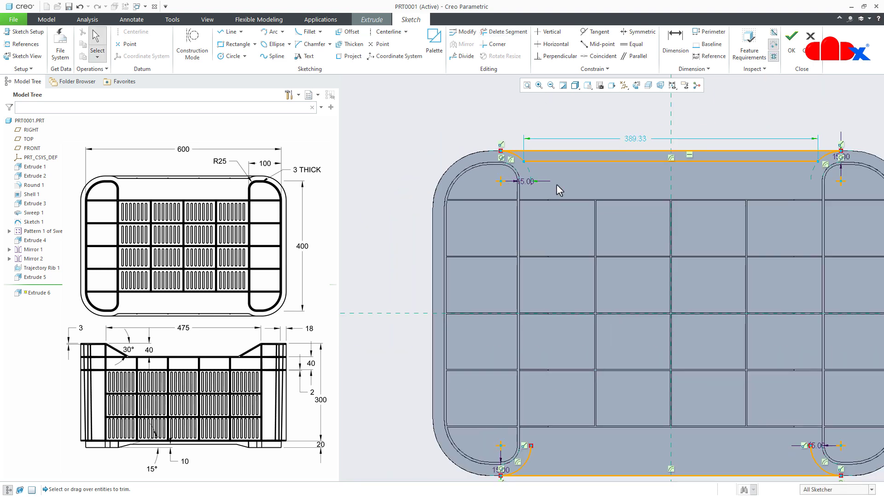
{"action": "scroll", "coordinate": [552, 178], "scroll_direction": "down", "scroll_amount": 2}
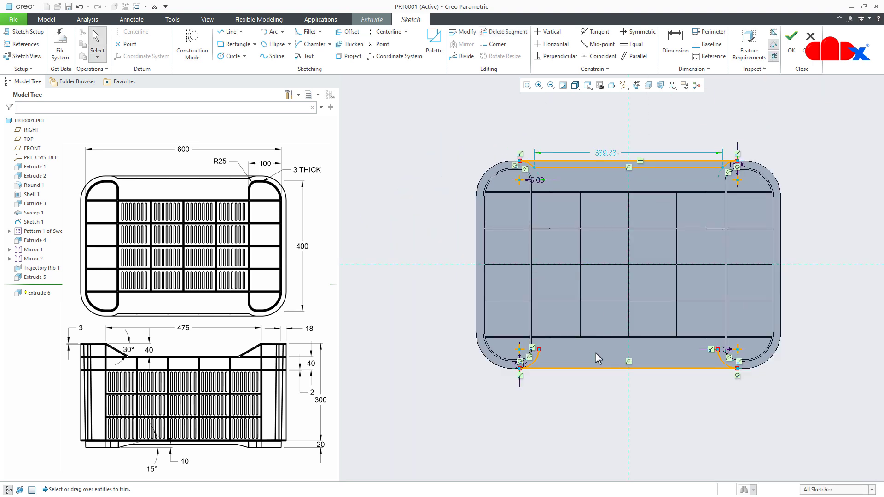
- Sketch a horizontal line about 20 above the lower projected edge, from the left offset arc to slightly past the right one
{"action": "scroll", "coordinate": [595, 353], "scroll_direction": "up", "scroll_amount": 2}
{"action": "right_click", "coordinate": [614, 387]}
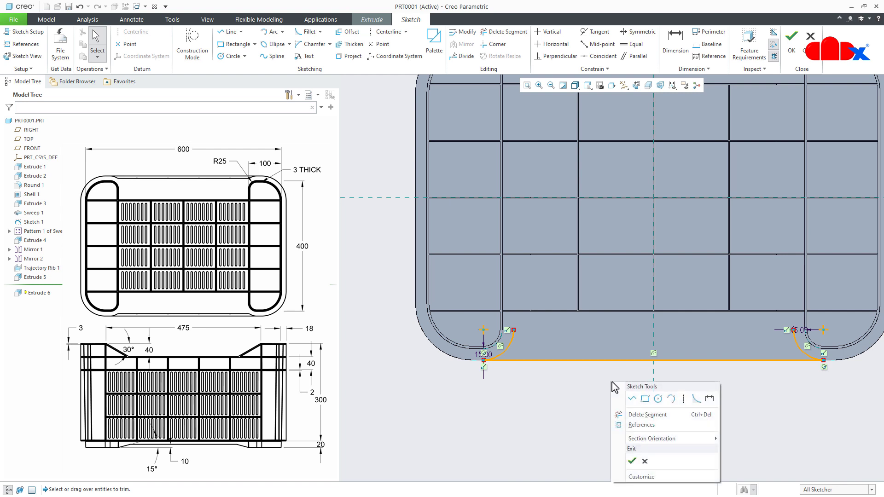
{"action": "left_click", "coordinate": [631, 400]}
{"action": "scroll", "coordinate": [519, 355], "scroll_direction": "up", "scroll_amount": 4}
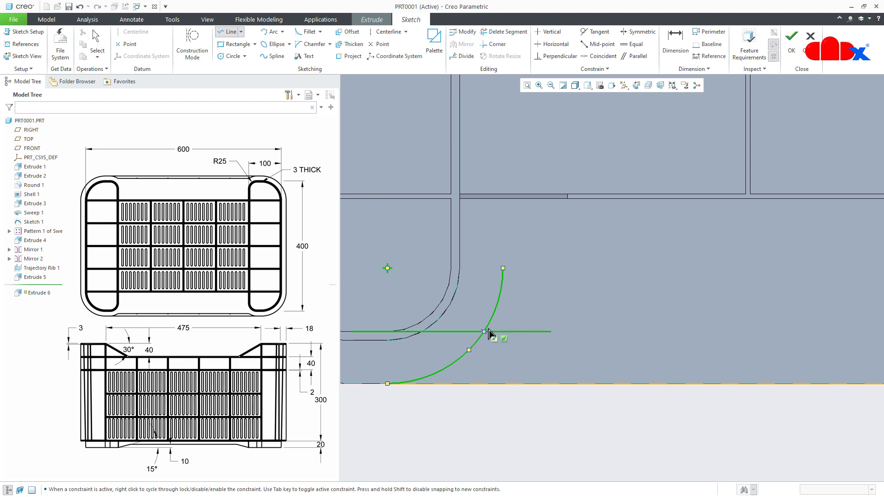
{"action": "scroll", "coordinate": [523, 340], "scroll_direction": "down", "scroll_amount": 4}
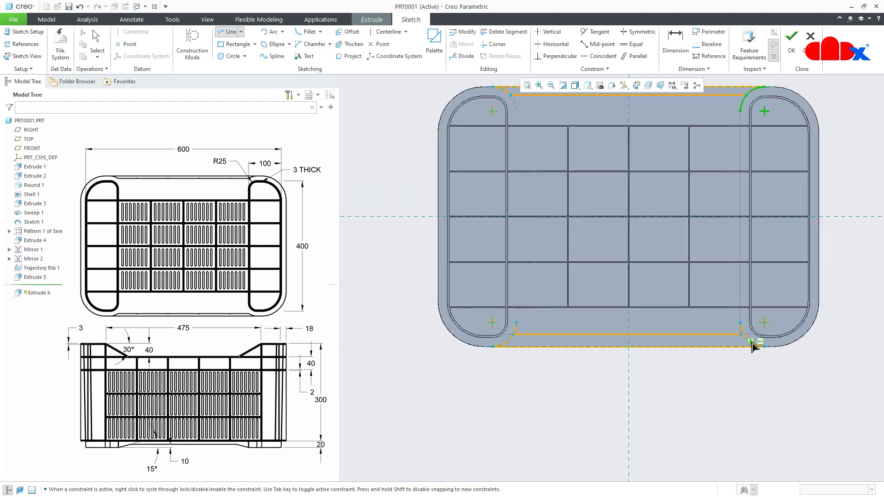
{"action": "scroll", "coordinate": [752, 344], "scroll_direction": "up", "scroll_amount": 5}
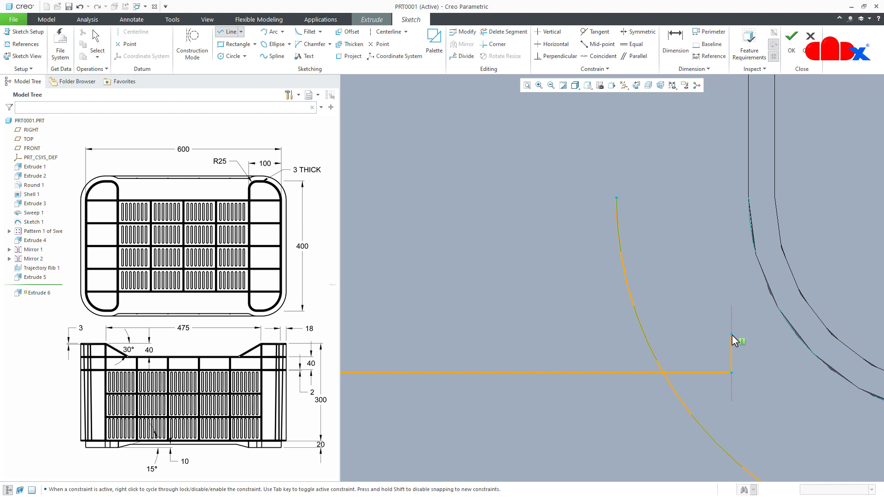
{"action": "left_click", "coordinate": [731, 335]}
{"action": "middle_click", "coordinate": [725, 331]}
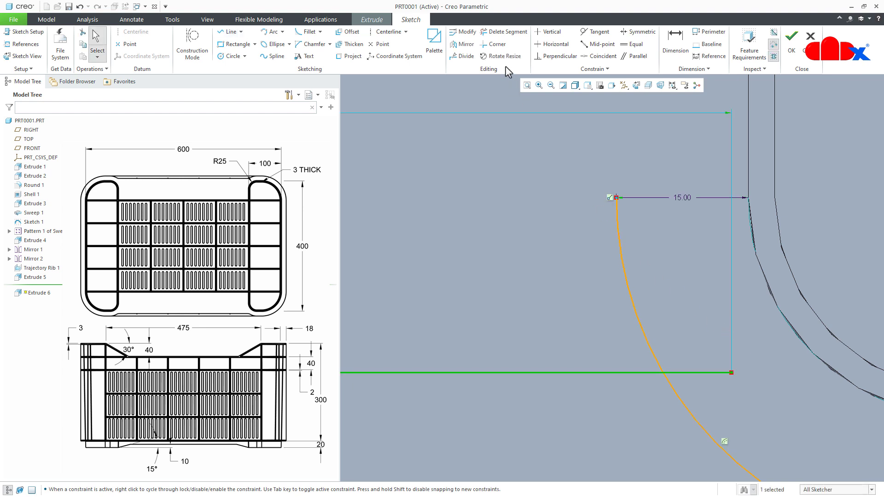
- Trim the overshooting right end of the lower horizontal line and the ends of both lower offset arcs above it
{"action": "left_click", "coordinate": [503, 31]}
{"action": "left_click", "coordinate": [627, 276]}
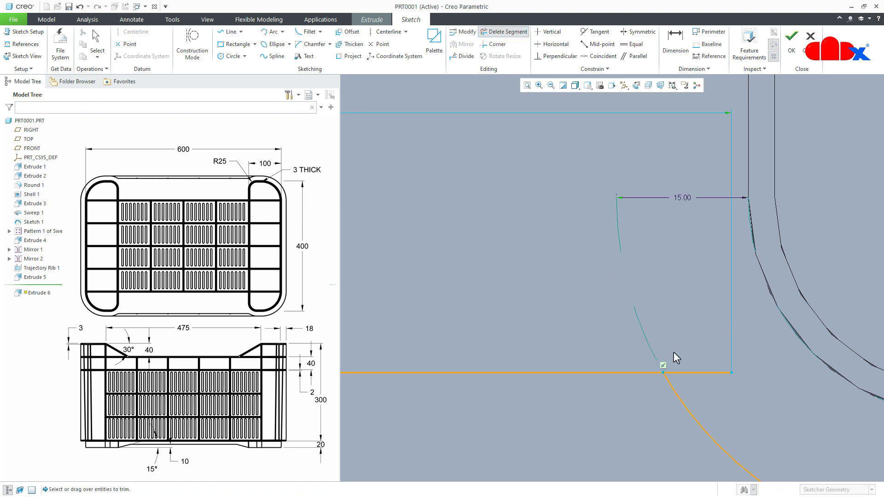
{"action": "left_click", "coordinate": [695, 374]}
{"action": "scroll", "coordinate": [718, 359], "scroll_direction": "down", "scroll_amount": 8}
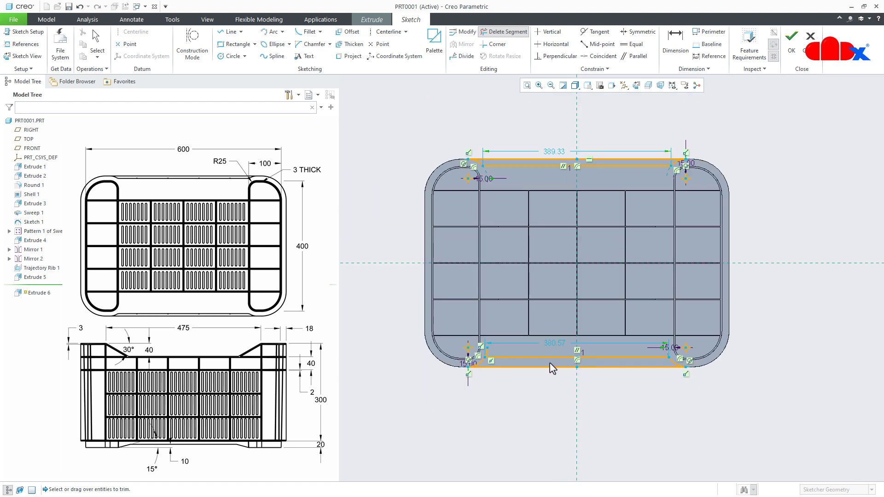
{"action": "scroll", "coordinate": [520, 364], "scroll_direction": "up", "scroll_amount": 6}
{"action": "scroll", "coordinate": [485, 357], "scroll_direction": "up", "scroll_amount": 3}
{"action": "left_click", "coordinate": [452, 356]}
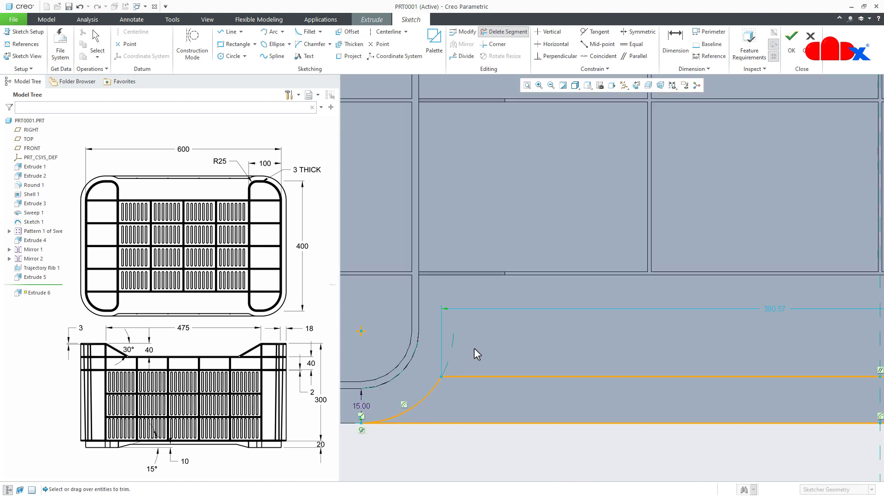
{"action": "middle_click", "coordinate": [474, 348]}
- Dimension the distance between the lower horizontal line and the lower projected edge and set it to 7
{"action": "scroll", "coordinate": [474, 348], "scroll_direction": "down", "scroll_amount": 6}
{"action": "right_click", "coordinate": [489, 398]}
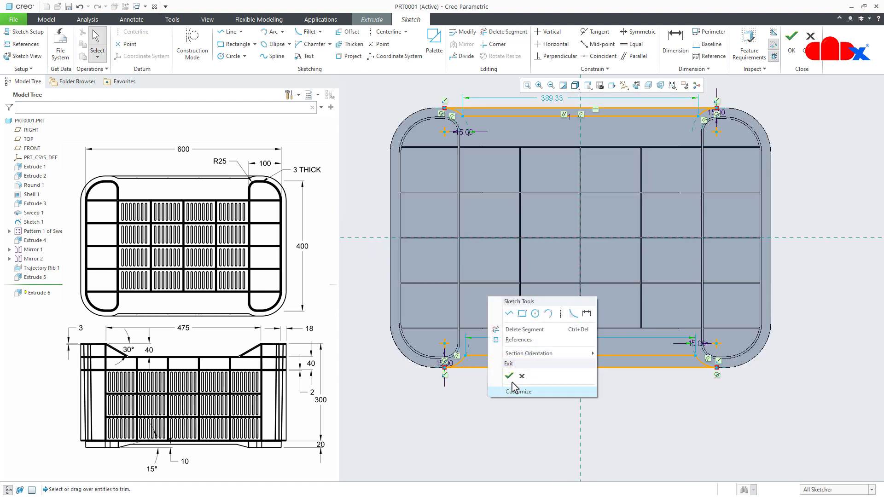
{"action": "left_click", "coordinate": [585, 313]}
{"action": "left_click", "coordinate": [559, 356]}
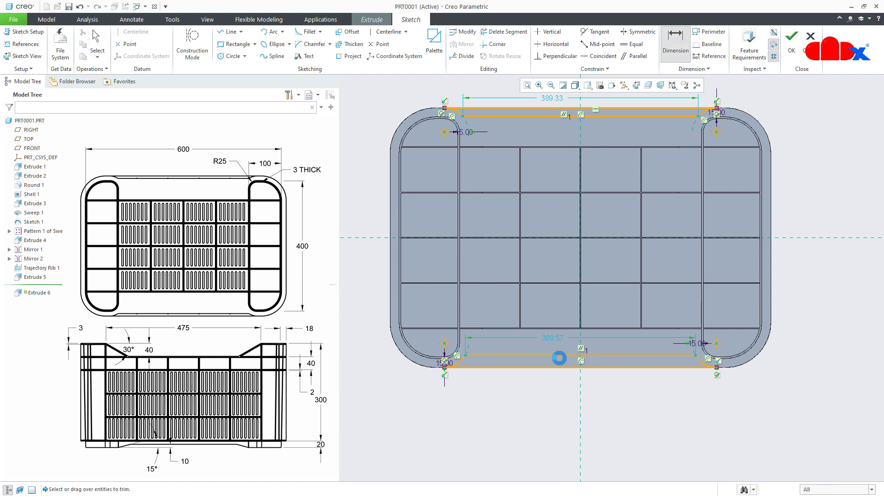
{"action": "left_click", "coordinate": [559, 367]}
{"action": "middle_click", "coordinate": [544, 360]}
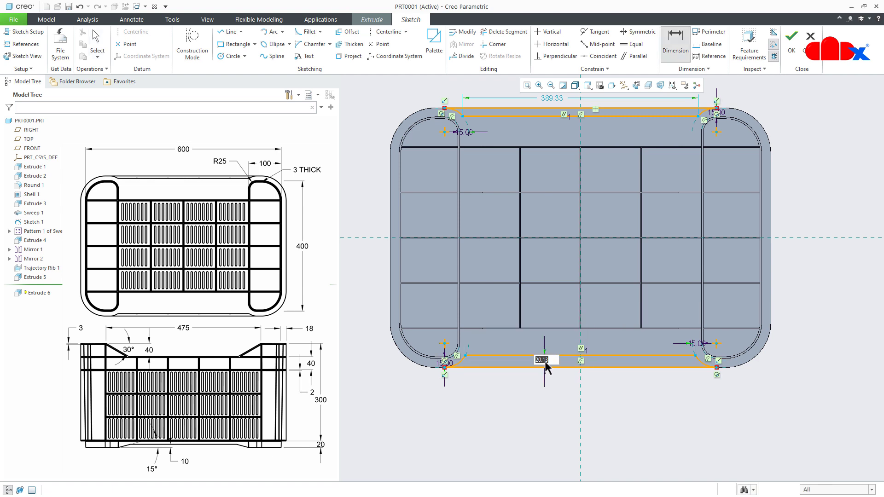
{"action": "type", "text": "7"}
{"action": "key", "text": "Return"}
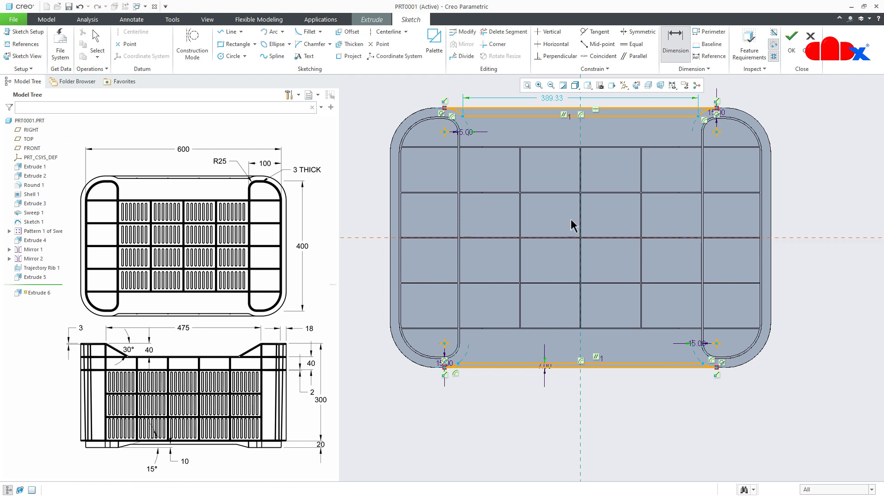
- Dimension the distance between the upper horizontal line and the upper projected edge and set it to 7
{"action": "left_click", "coordinate": [624, 108]}
{"action": "left_click", "coordinate": [625, 116]}
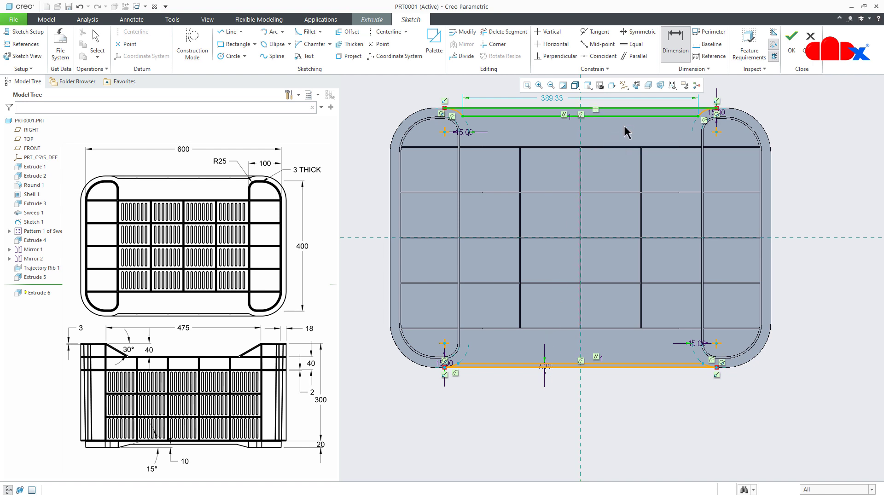
{"action": "middle_click", "coordinate": [626, 132]}
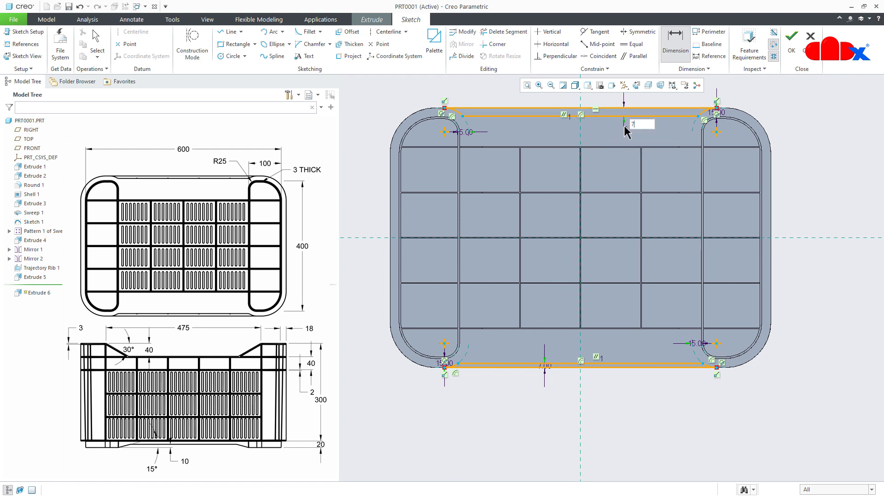
{"action": "type", "text": "7"}
{"action": "key", "text": "Return"}
{"action": "middle_click", "coordinate": [624, 127]}
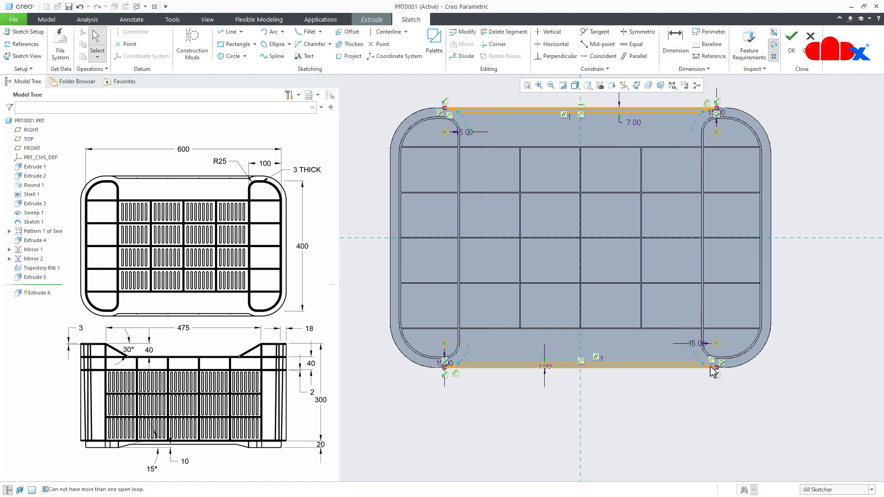
- Corner-trim the lower projected edge with its right and left offset arcs so the lower strip profile closes
{"action": "scroll", "coordinate": [713, 371], "scroll_direction": "down", "scroll_amount": 10}
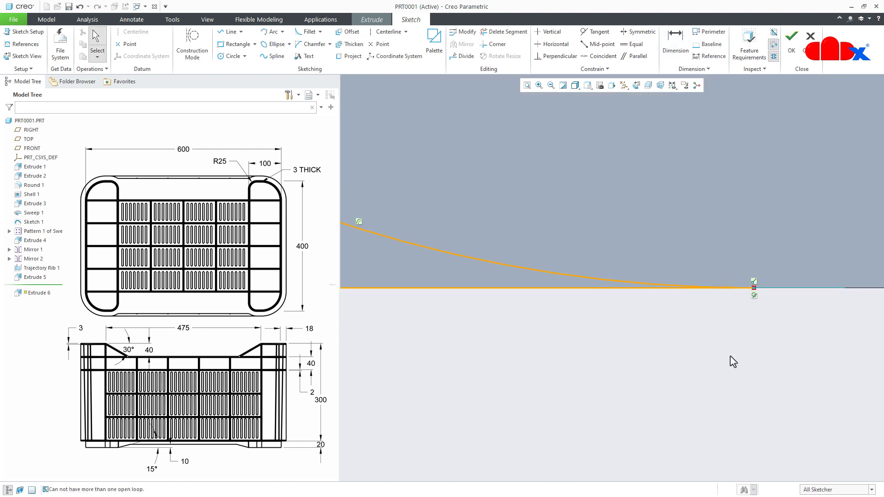
{"action": "left_click", "coordinate": [493, 44]}
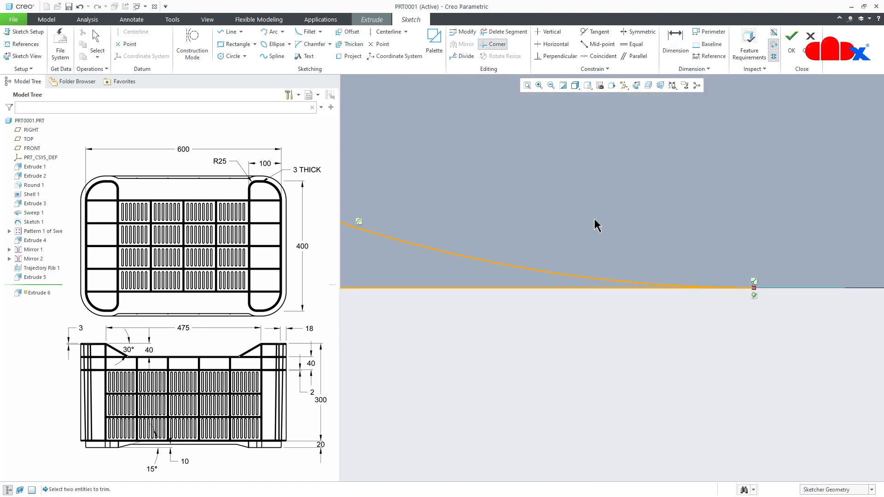
{"action": "left_click", "coordinate": [622, 282]}
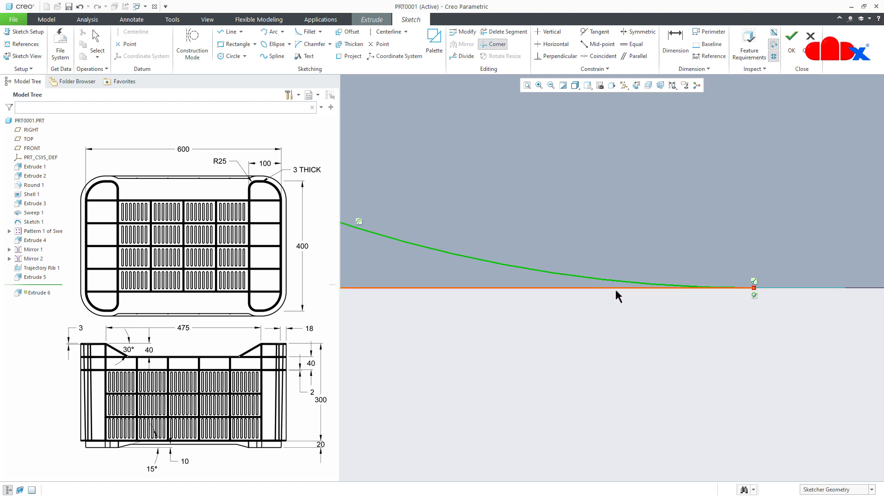
{"action": "left_click", "coordinate": [614, 288]}
{"action": "scroll", "coordinate": [805, 324], "scroll_direction": "up", "scroll_amount": 5}
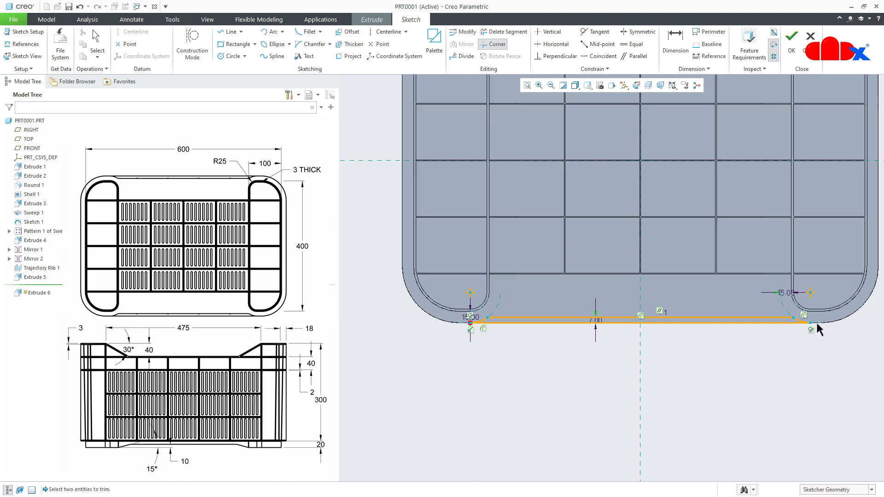
{"action": "scroll", "coordinate": [476, 322], "scroll_direction": "down", "scroll_amount": 5}
{"action": "left_click", "coordinate": [487, 280]}
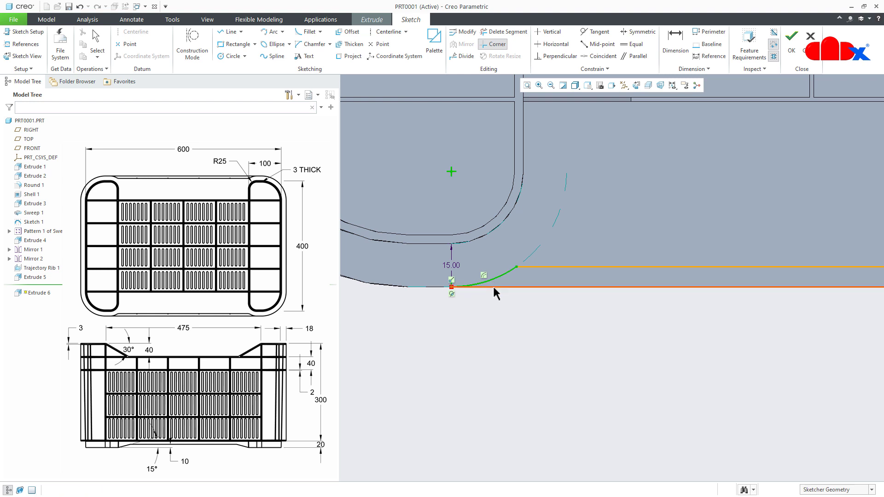
{"action": "left_click", "coordinate": [492, 287]}
{"action": "scroll", "coordinate": [480, 329], "scroll_direction": "up", "scroll_amount": 5}
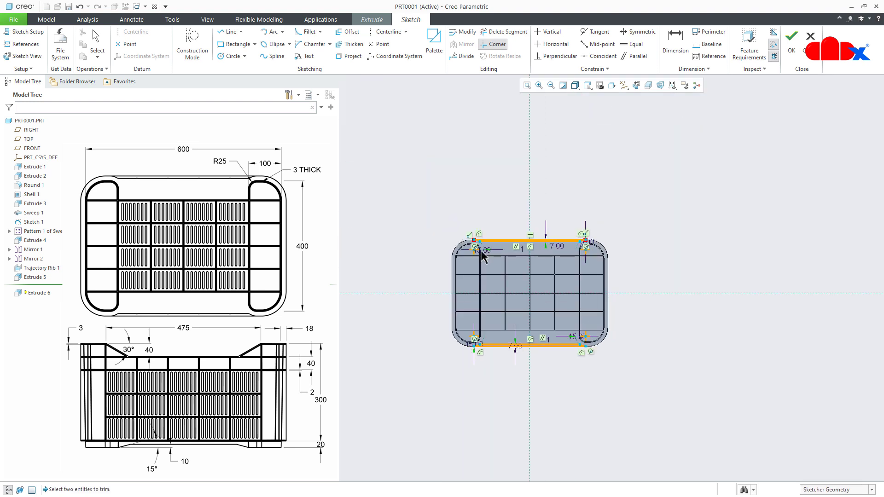
- Corner-trim the upper projected edge with its left and right offset arcs so the upper strip profile closes
{"action": "scroll", "coordinate": [479, 247], "scroll_direction": "down", "scroll_amount": 5}
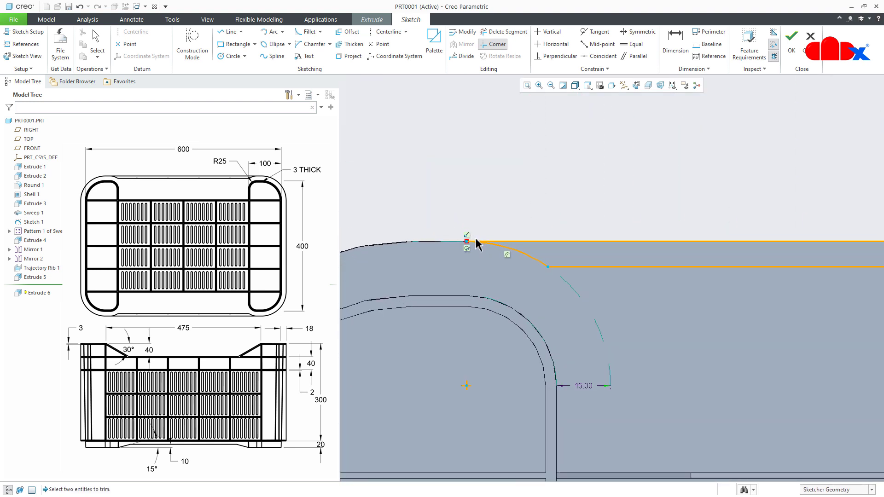
{"action": "left_click", "coordinate": [517, 243]}
{"action": "left_click", "coordinate": [520, 251]}
{"action": "scroll", "coordinate": [469, 283], "scroll_direction": "up", "scroll_amount": 6}
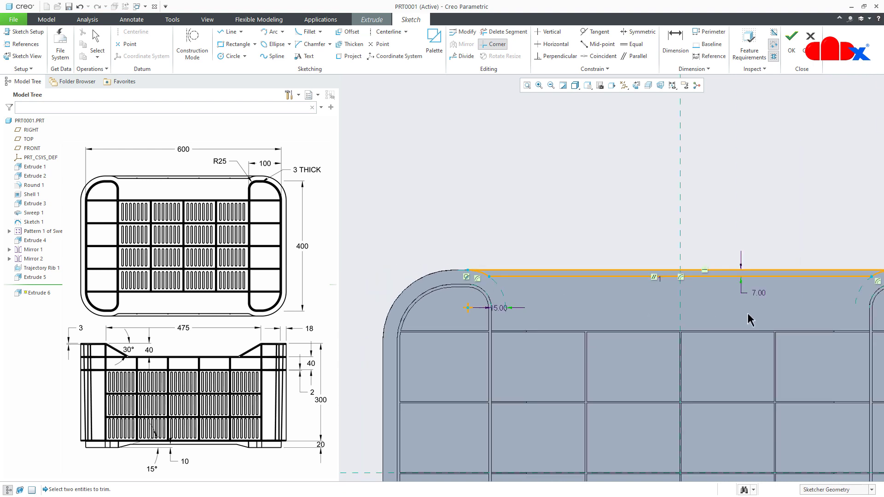
{"action": "scroll", "coordinate": [730, 313], "scroll_direction": "up", "scroll_amount": 2}
{"action": "scroll", "coordinate": [840, 296], "scroll_direction": "down", "scroll_amount": 5}
{"action": "left_click", "coordinate": [803, 278]}
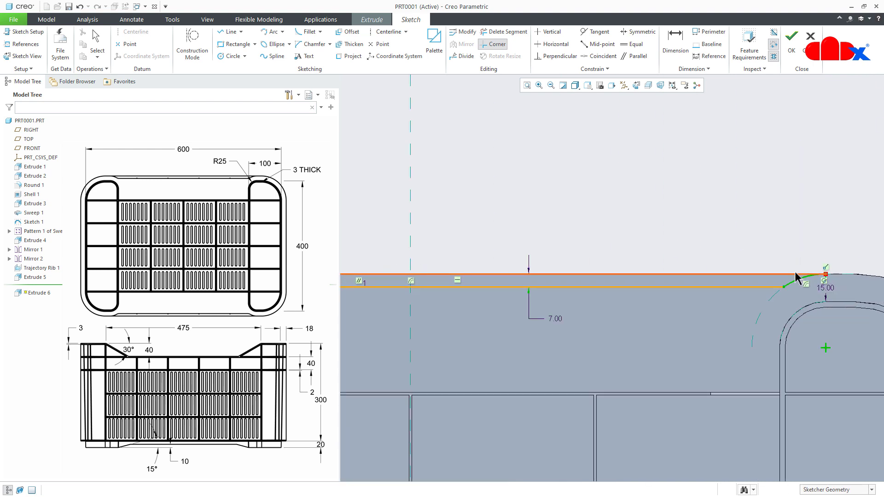
{"action": "left_click", "coordinate": [794, 274]}
{"action": "middle_click", "coordinate": [788, 253]}
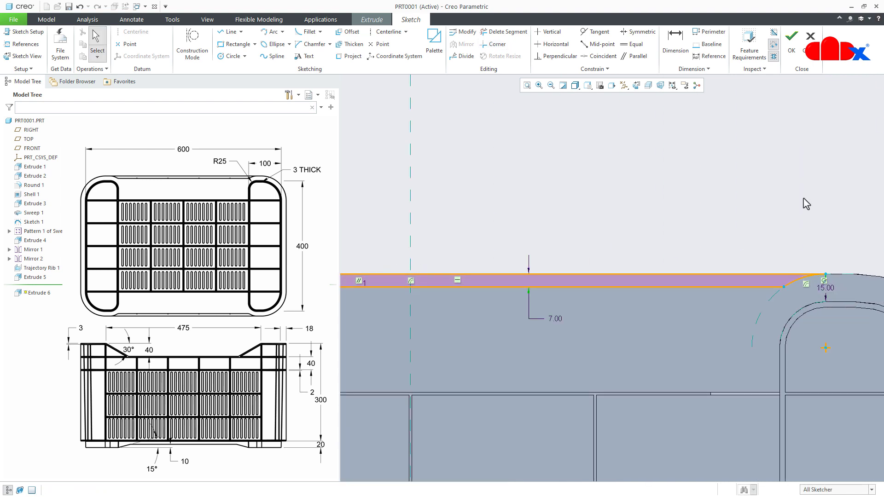
- Finish the sketch and extrude both strips as a material-removing cut into the crate's underside with flipped direction and To Next depth
{"action": "left_click", "coordinate": [791, 41]}
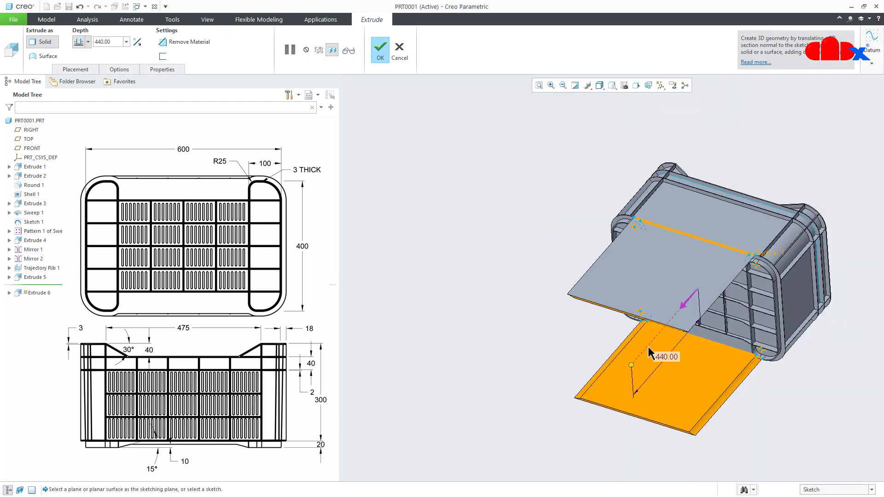
{"action": "left_click", "coordinate": [188, 42]}
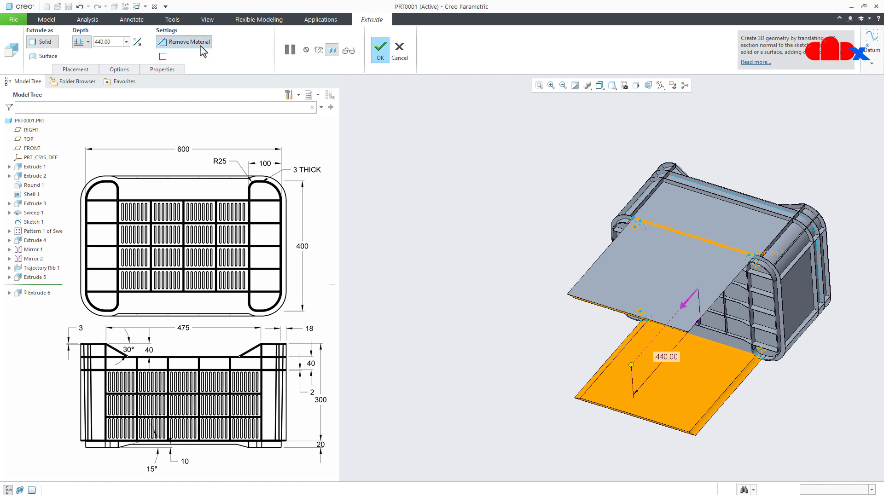
{"action": "left_click", "coordinate": [137, 42]}
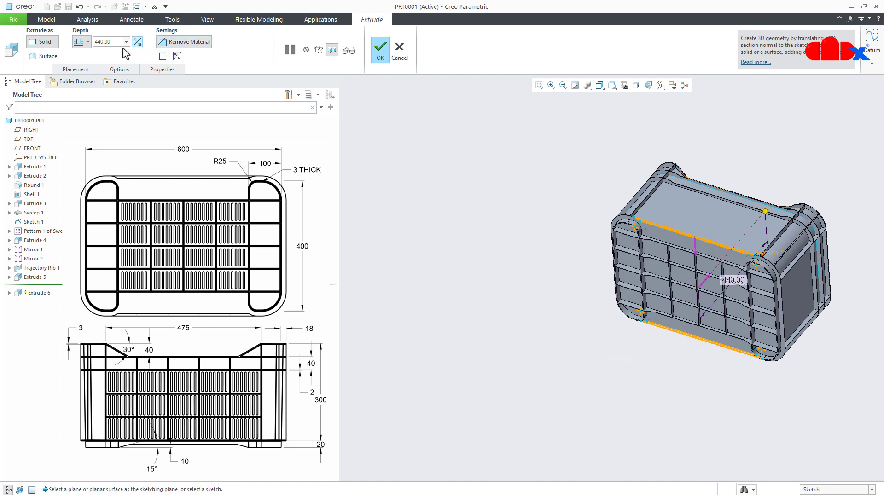
{"action": "left_click", "coordinate": [87, 42]}
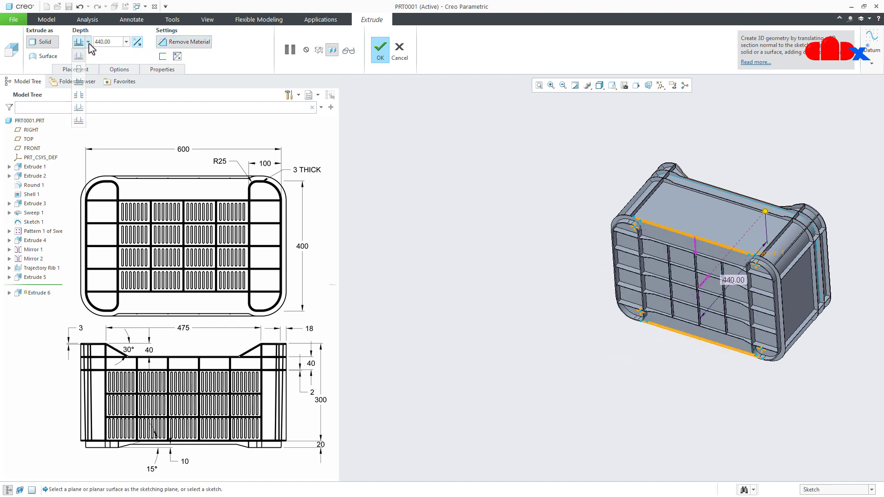
{"action": "left_click", "coordinate": [78, 86]}
{"action": "left_click", "coordinate": [375, 54]}
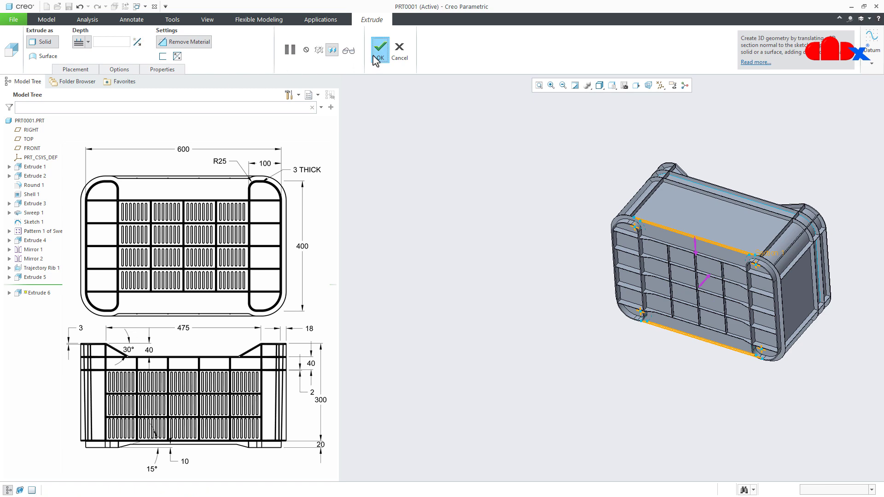
{"action": "middle_click_drag", "start_coordinate": [616, 318], "coordinate": [633, 362]}
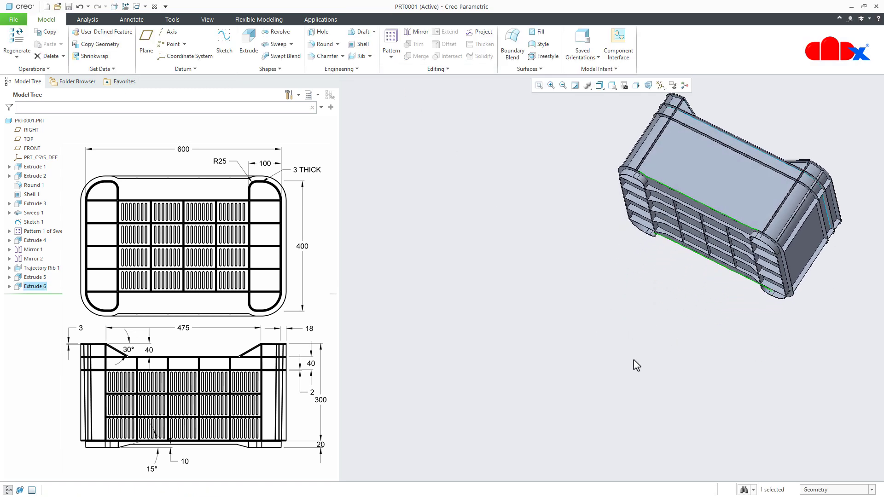
{"action": "left_click", "coordinate": [633, 363]}
{"action": "key", "text": "ctrl+d"}
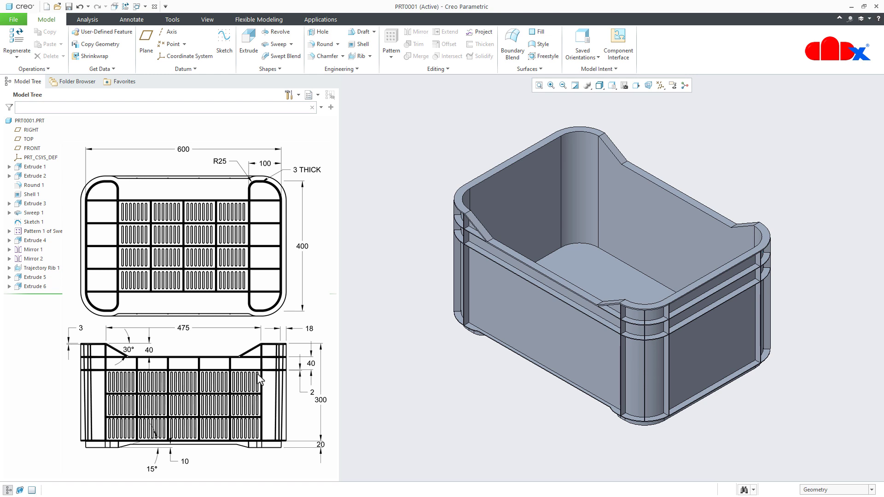
- Start a Trajectory Rib with its sketch on the narrow outer face of the lower flange along the crate's long side, facing the sketch plane
{"action": "left_click", "coordinate": [370, 56]}
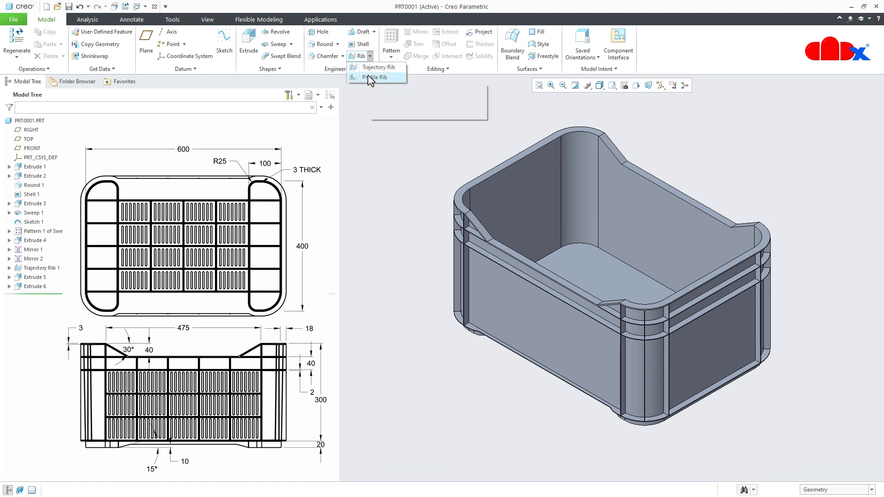
{"action": "left_click", "coordinate": [371, 67]}
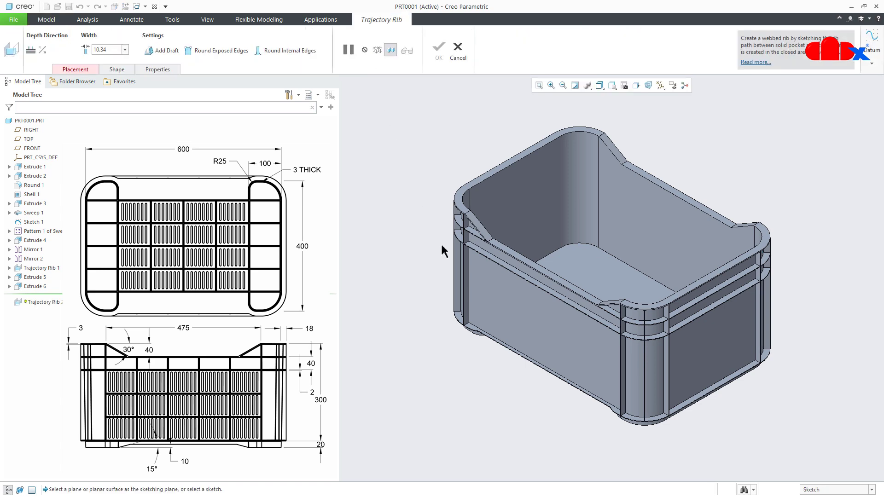
{"action": "scroll", "coordinate": [462, 307], "scroll_direction": "down", "scroll_amount": 10}
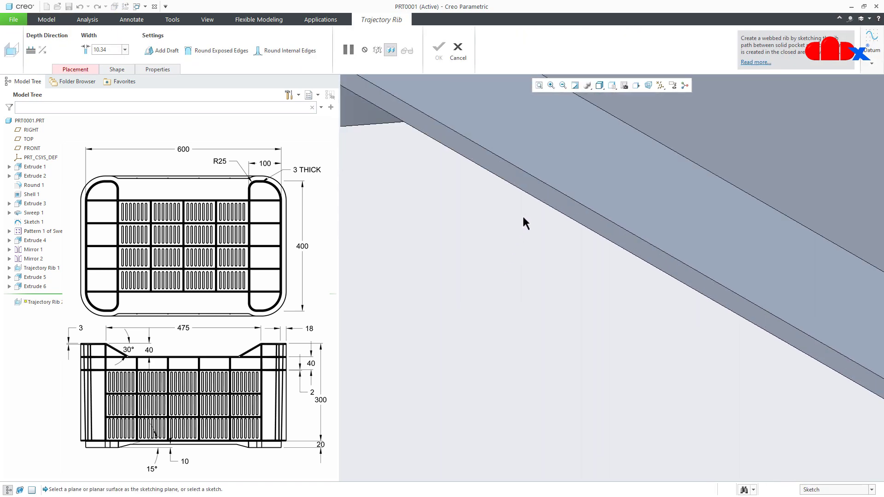
{"action": "left_click", "coordinate": [540, 190]}
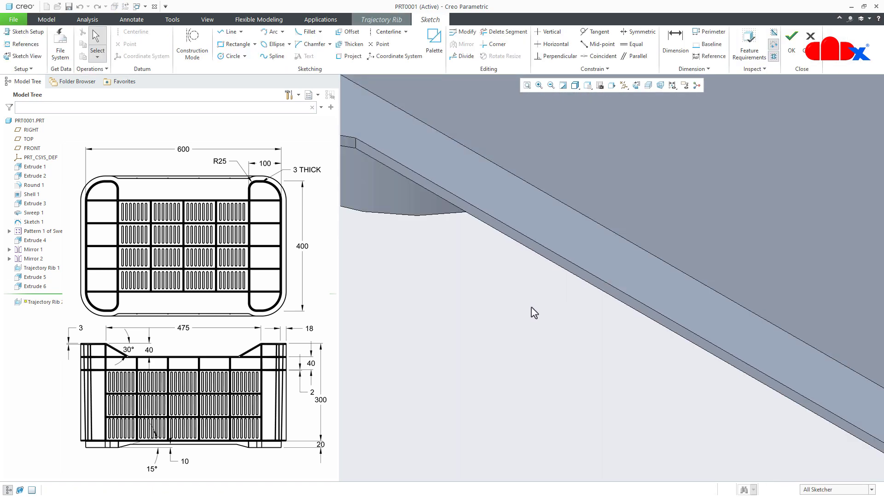
{"action": "left_click", "coordinate": [636, 86]}
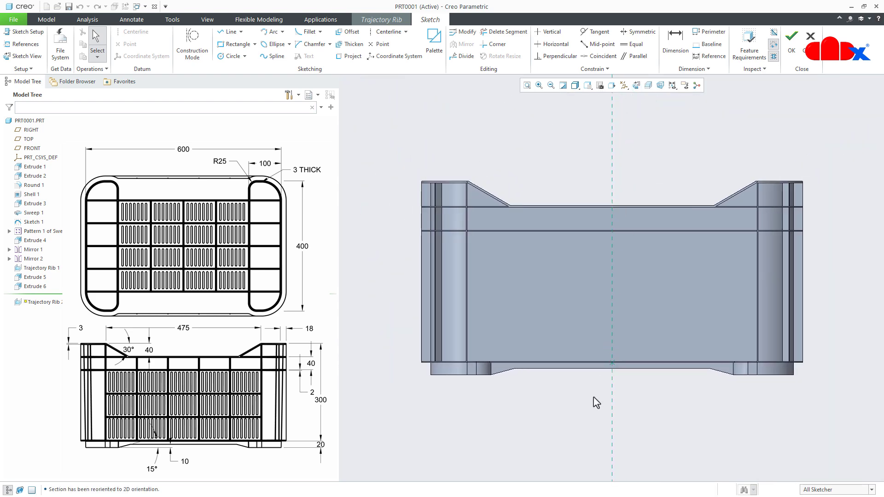
- Add the left vertical rib's surface and the bottom flange's surface as sketch references
{"action": "left_click", "coordinate": [24, 44]}
{"action": "middle_click_drag", "start_coordinate": [459, 294], "coordinate": [441, 302]}
{"action": "scroll", "coordinate": [440, 303], "scroll_direction": "down", "scroll_amount": 3}
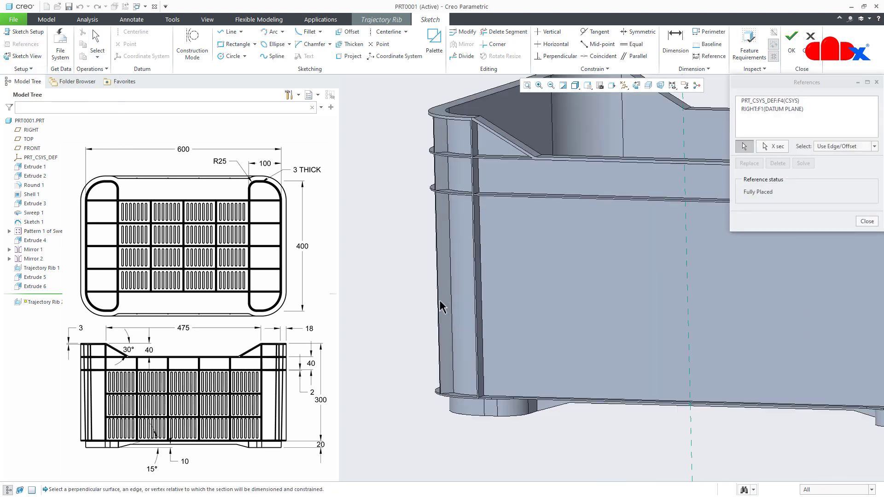
{"action": "scroll", "coordinate": [481, 319], "scroll_direction": "down", "scroll_amount": 4}
{"action": "left_click", "coordinate": [485, 313]}
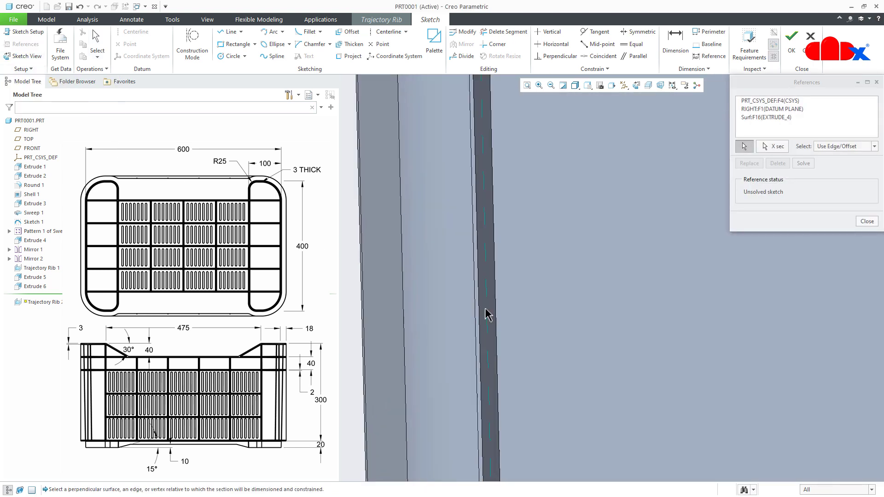
{"action": "scroll", "coordinate": [485, 311], "scroll_direction": "up", "scroll_amount": 3}
{"action": "scroll", "coordinate": [507, 306], "scroll_direction": "up", "scroll_amount": 2}
{"action": "scroll", "coordinate": [507, 336], "scroll_direction": "down", "scroll_amount": 3}
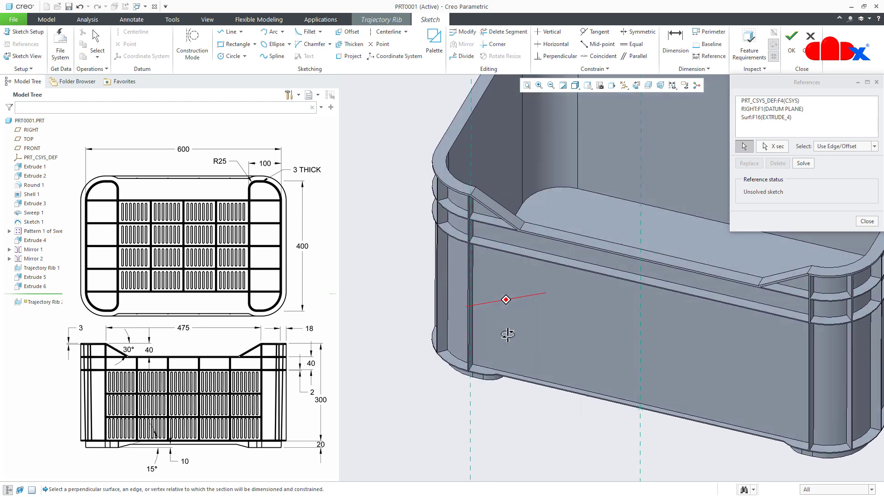
{"action": "left_click", "coordinate": [479, 392]}
{"action": "scroll", "coordinate": [479, 392], "scroll_direction": "up", "scroll_amount": 4}
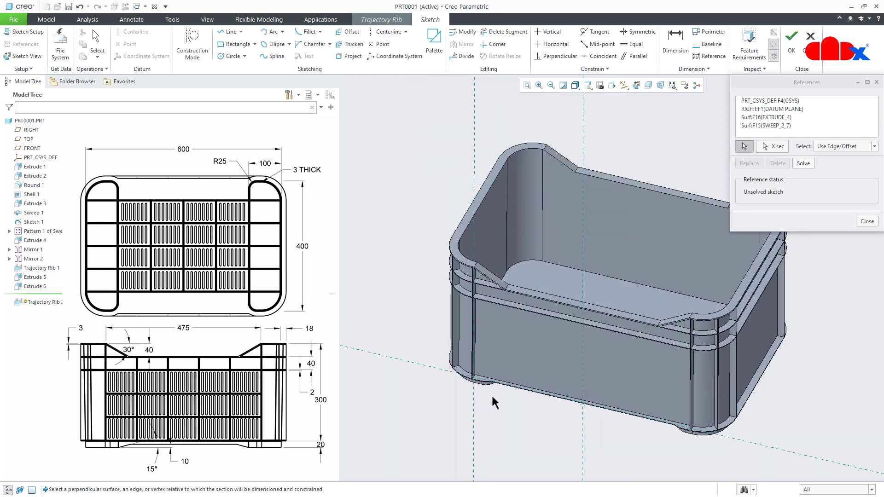
- Add the right vertical rib and both upper flanges as sketch references, then finish the references and face the sketch plane
{"action": "middle_click_drag", "start_coordinate": [491, 393], "coordinate": [648, 391]}
{"action": "scroll", "coordinate": [725, 388], "scroll_direction": "down", "scroll_amount": 5}
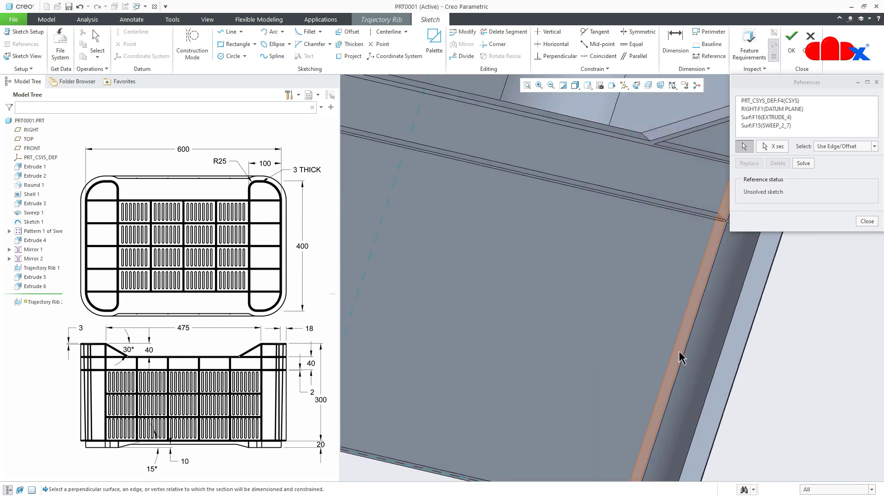
{"action": "left_click", "coordinate": [680, 365]}
{"action": "middle_click_drag", "start_coordinate": [678, 354], "coordinate": [689, 310]}
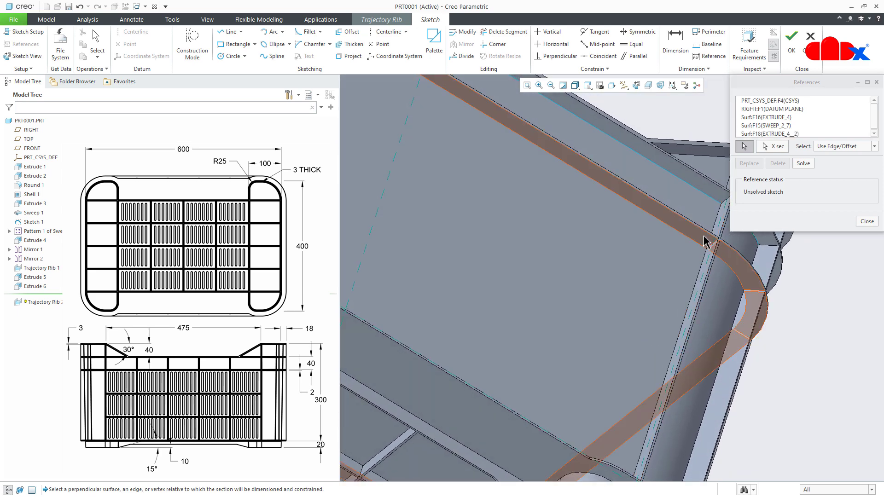
{"action": "left_click", "coordinate": [866, 222]}
{"action": "left_click", "coordinate": [636, 86]}
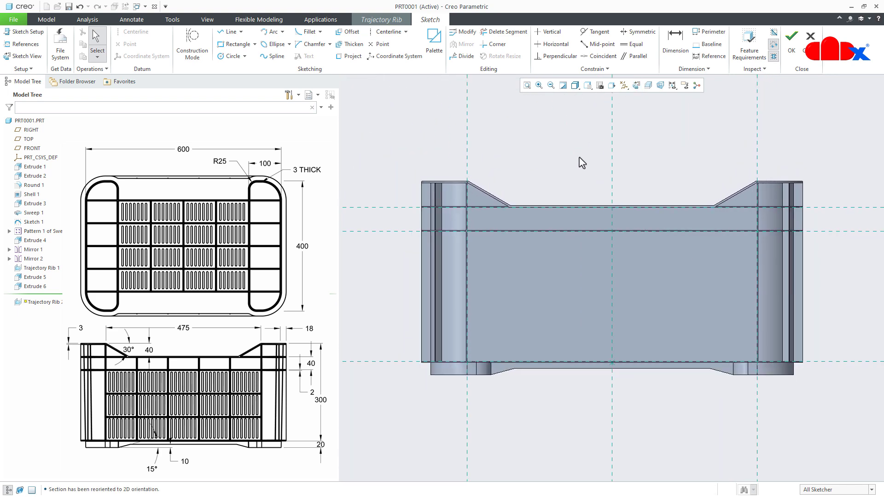
- Sketch a vertical chain of four line segments from the upper flange to the bottom flange, about 88 mm from the left rib reference
{"action": "right_click", "coordinate": [581, 163]}
{"action": "left_click", "coordinate": [597, 178]}
{"action": "scroll", "coordinate": [493, 259], "scroll_direction": "down", "scroll_amount": 1}
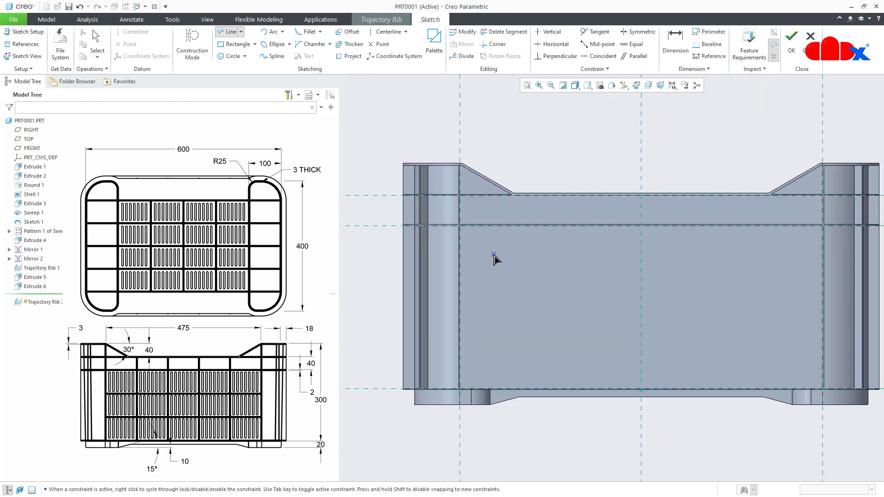
{"action": "scroll", "coordinate": [500, 253], "scroll_direction": "down", "scroll_amount": 1}
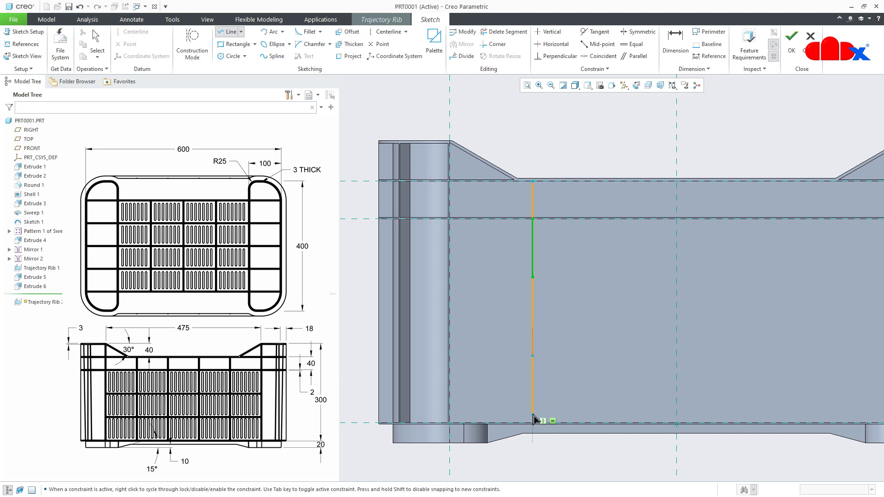
{"action": "scroll", "coordinate": [534, 423], "scroll_direction": "up", "scroll_amount": 3}
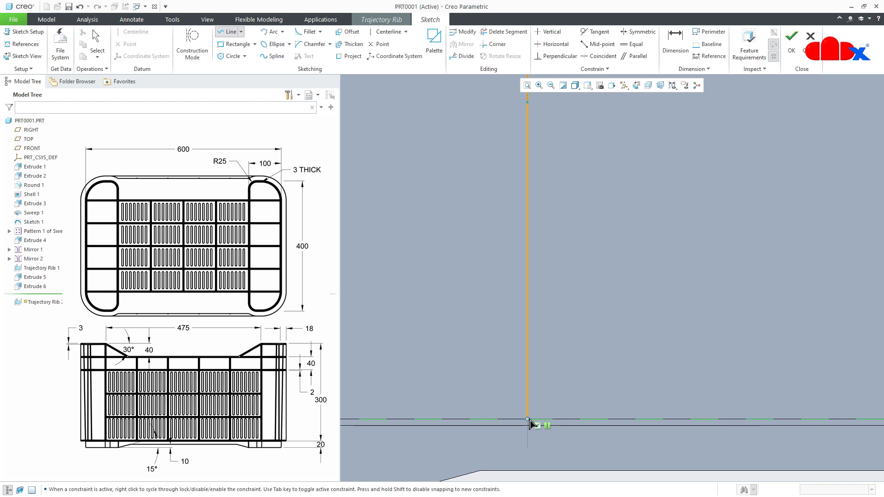
{"action": "left_click", "coordinate": [528, 420]}
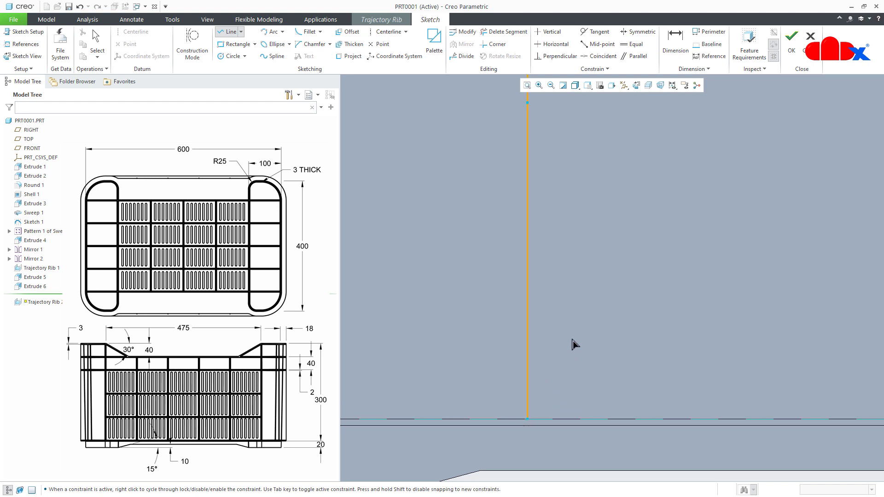
{"action": "scroll", "coordinate": [573, 341], "scroll_direction": "down", "scroll_amount": 4}
{"action": "middle_click", "coordinate": [592, 321]}
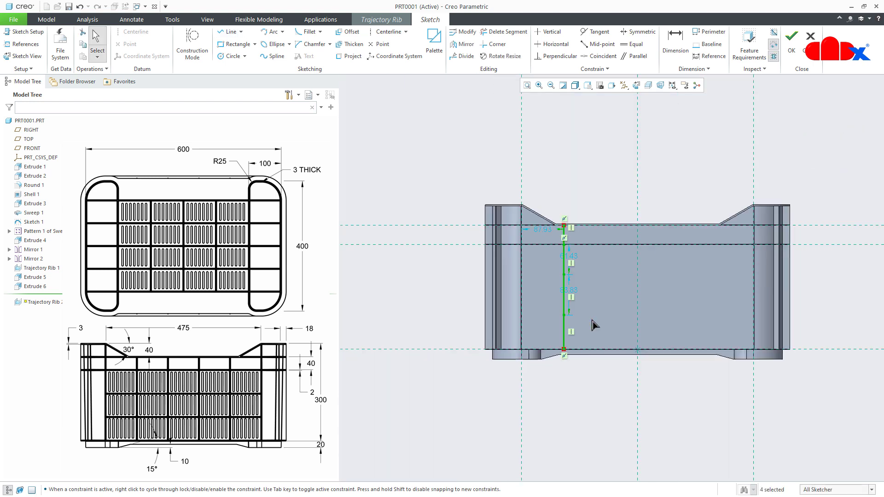
- Make the three vertical segments below the second flange equal in length
{"action": "left_click", "coordinate": [634, 51]}
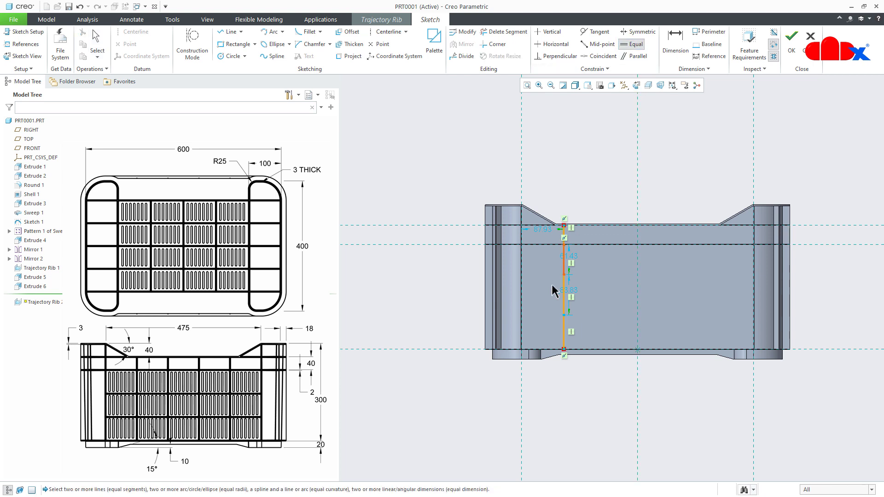
{"action": "scroll", "coordinate": [555, 296], "scroll_direction": "up", "scroll_amount": 4}
{"action": "left_click", "coordinate": [577, 246]}
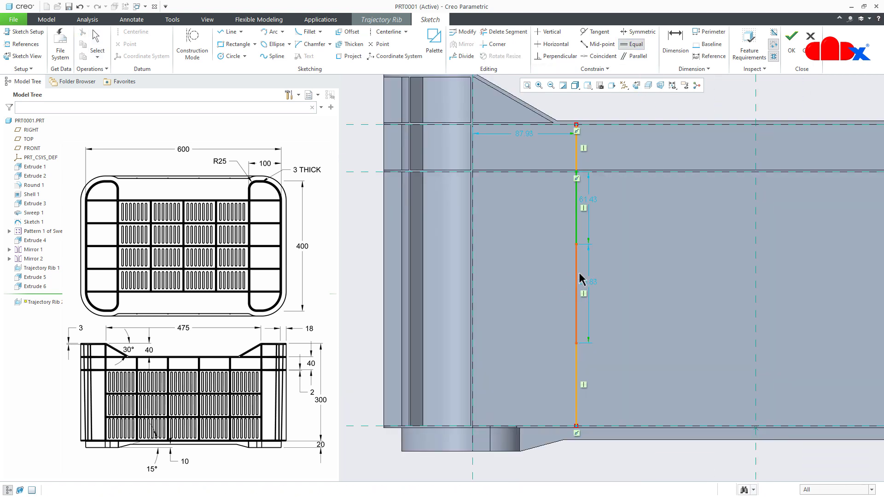
{"action": "left_click", "coordinate": [577, 281]}
{"action": "left_click", "coordinate": [576, 364]}
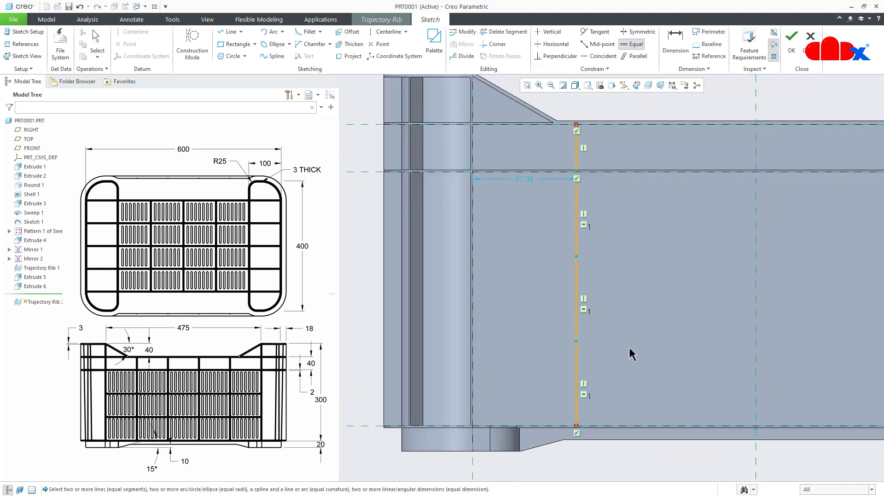
{"action": "middle_click", "coordinate": [633, 345]}
{"action": "scroll", "coordinate": [607, 350], "scroll_direction": "down", "scroll_amount": 2}
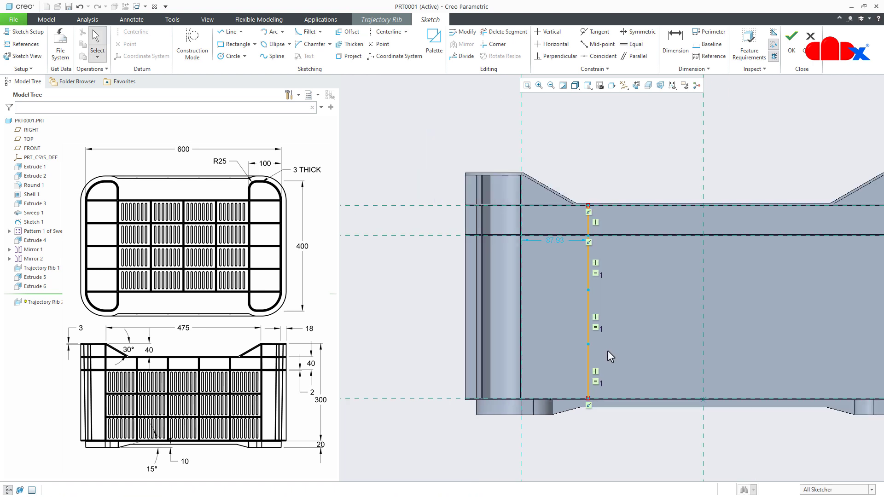
- Sketch a horizontal line from the vertical chain's upper division point to the left rib reference
{"action": "right_click", "coordinate": [633, 341]}
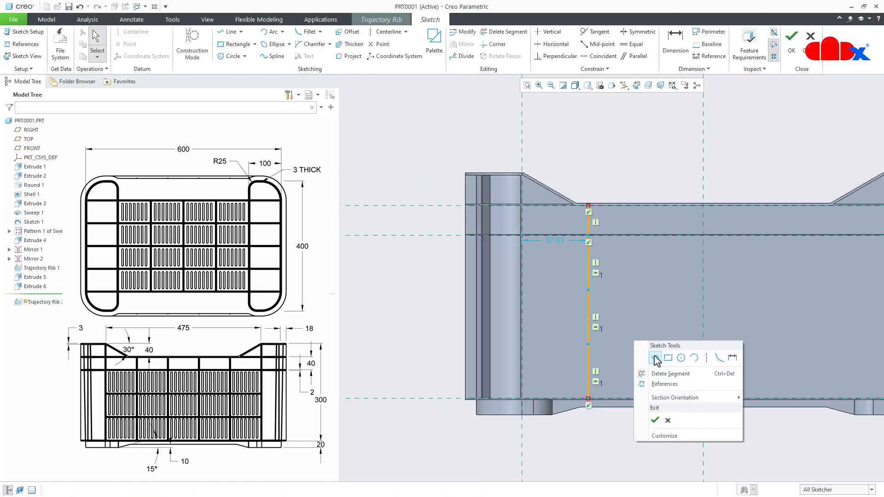
{"action": "left_click", "coordinate": [656, 359]}
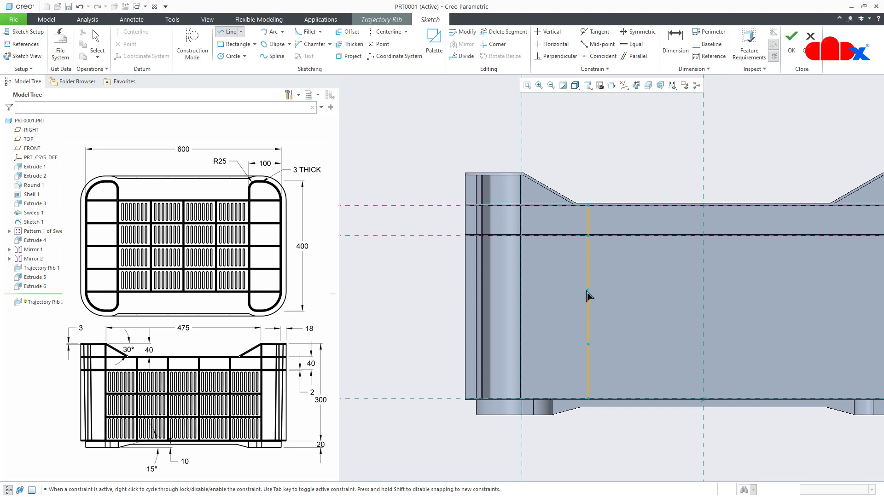
{"action": "left_click", "coordinate": [588, 290]}
{"action": "left_click", "coordinate": [524, 294]}
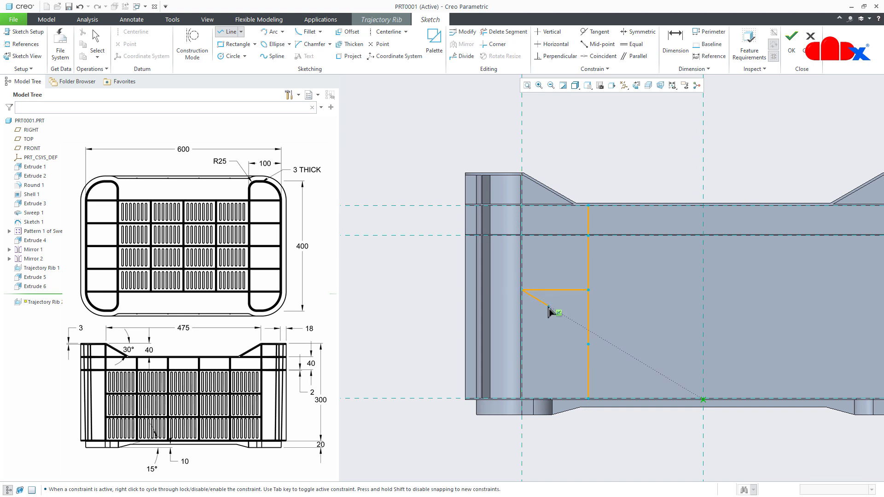
{"action": "middle_click", "coordinate": [589, 296]}
- Continue the horizontal line from the vertical chain to the right rib reference as four consecutive segments
{"action": "left_click", "coordinate": [591, 291]}
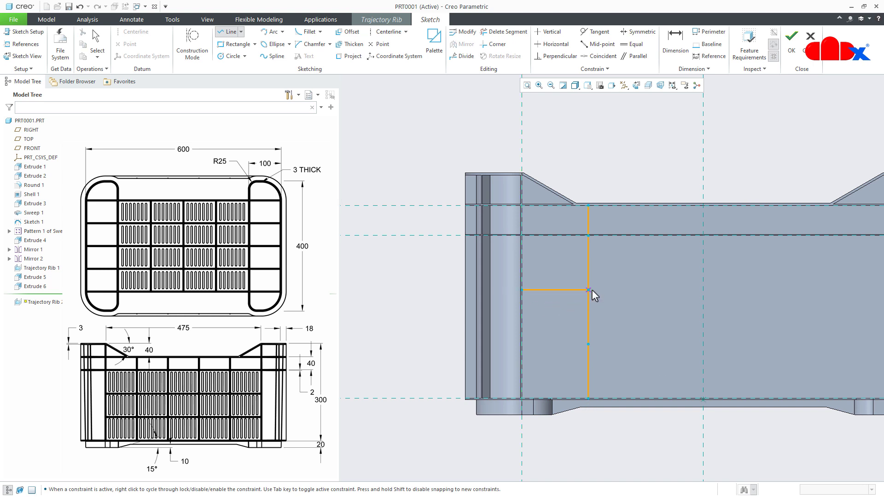
{"action": "left_click", "coordinate": [665, 291]}
{"action": "left_click", "coordinate": [729, 294]}
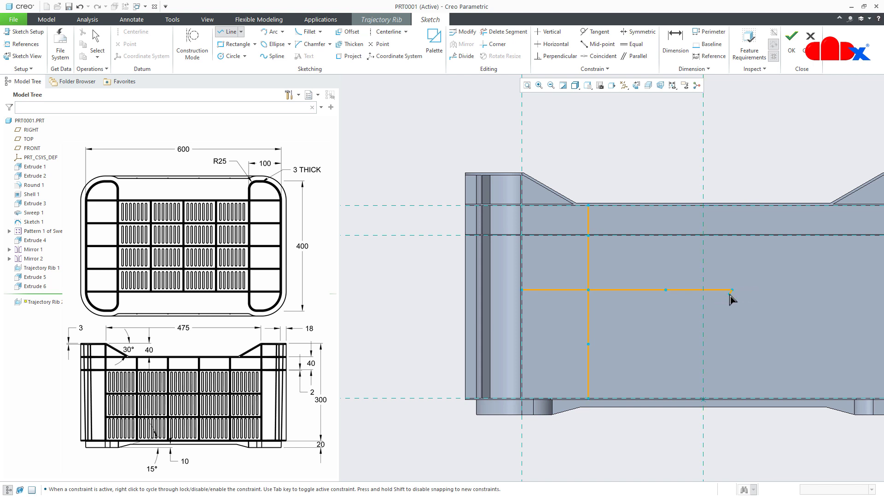
{"action": "middle_click_drag", "start_coordinate": [729, 294], "coordinate": [658, 297], "text": "shift"}
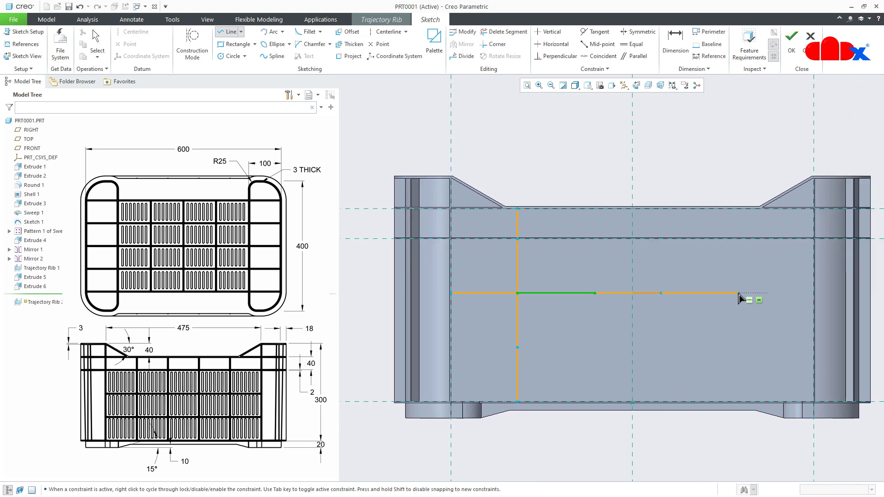
{"action": "left_click", "coordinate": [747, 295]}
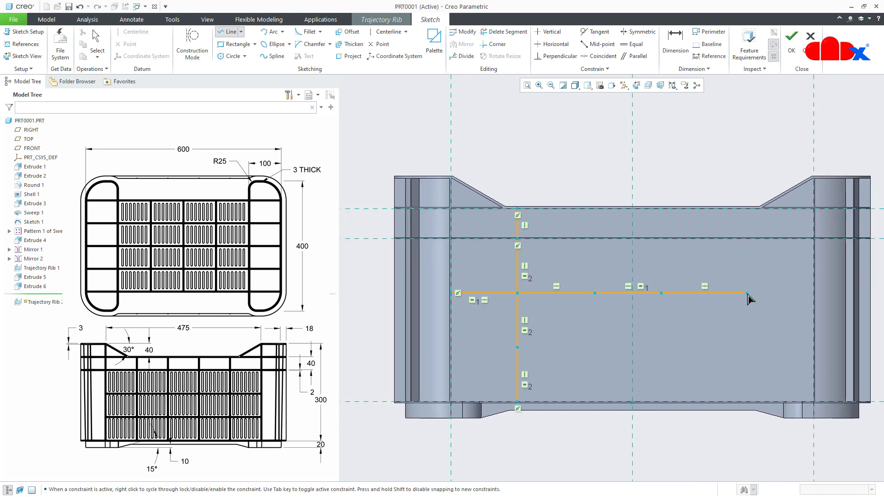
{"action": "scroll", "coordinate": [807, 297], "scroll_direction": "down", "scroll_amount": 3}
{"action": "left_click", "coordinate": [818, 295]}
{"action": "middle_click", "coordinate": [816, 295]}
{"action": "middle_click", "coordinate": [797, 324]}
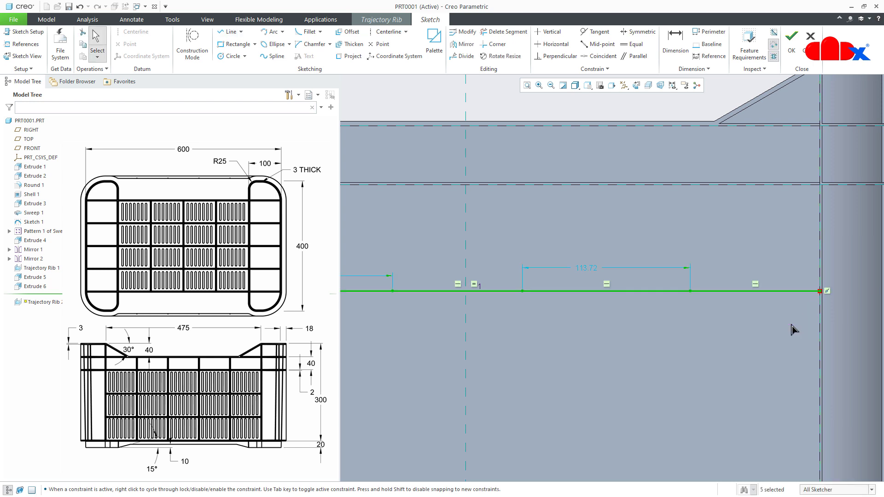
- Make all five segments of the horizontal line equal in length
{"action": "scroll", "coordinate": [792, 326], "scroll_direction": "up", "scroll_amount": 3}
{"action": "left_click", "coordinate": [633, 44]}
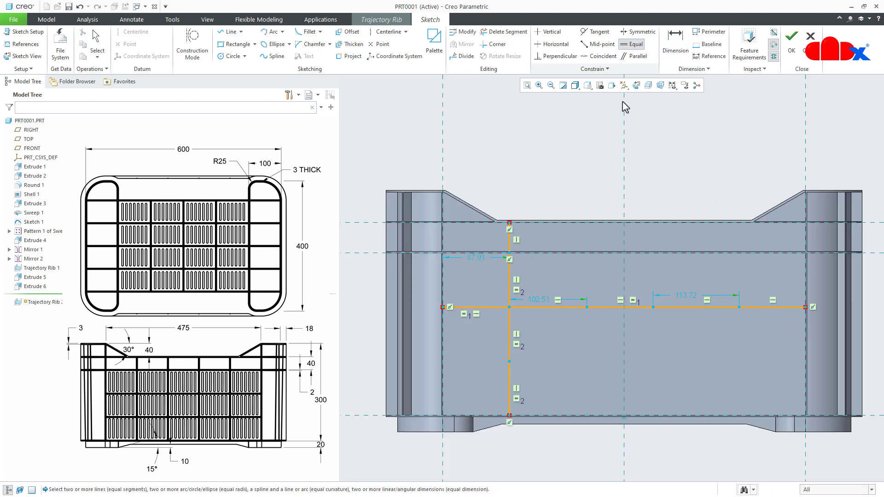
{"action": "left_click", "coordinate": [492, 307]}
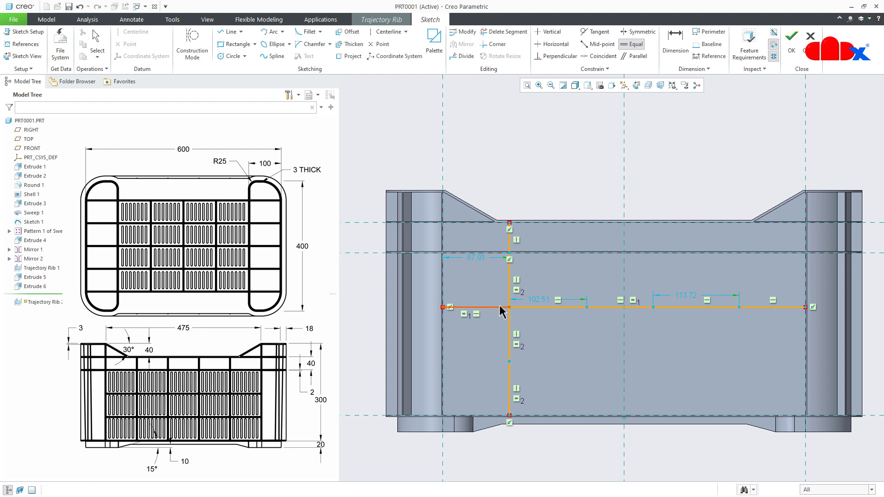
{"action": "left_click", "coordinate": [532, 307]}
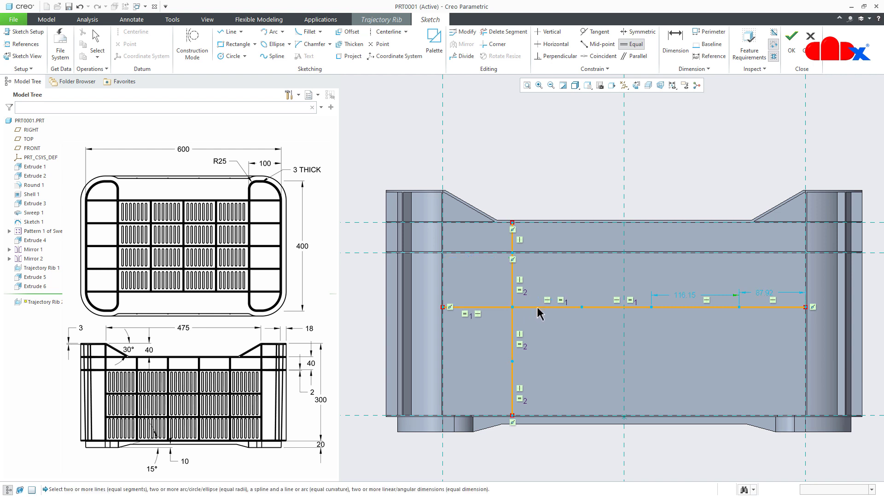
{"action": "left_click", "coordinate": [692, 307]}
{"action": "left_click", "coordinate": [757, 307]}
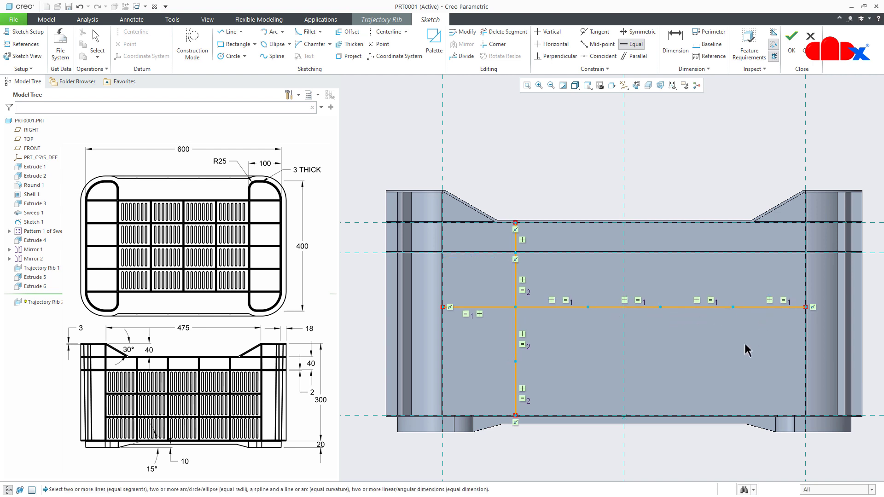
{"action": "middle_click", "coordinate": [745, 345]}
- Sketch a second horizontal line through the vertical chain's lower division point, spanning between the left and right rib references
{"action": "right_click", "coordinate": [744, 345]}
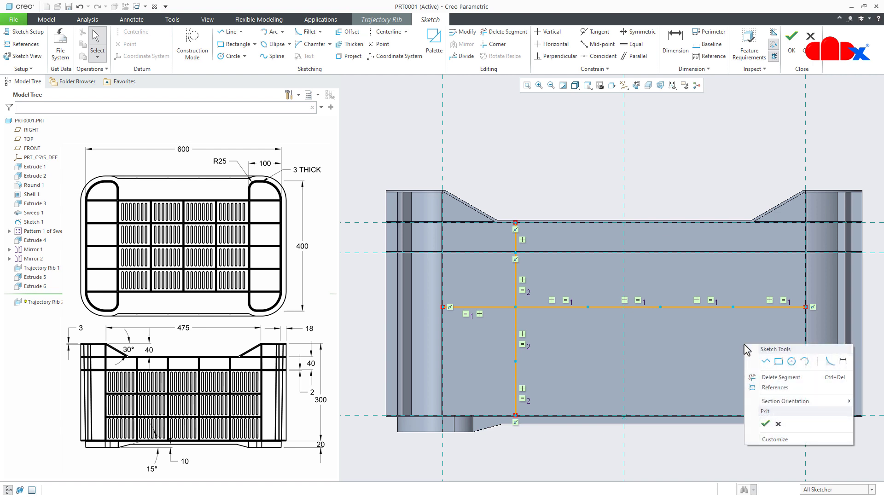
{"action": "left_click", "coordinate": [764, 362]}
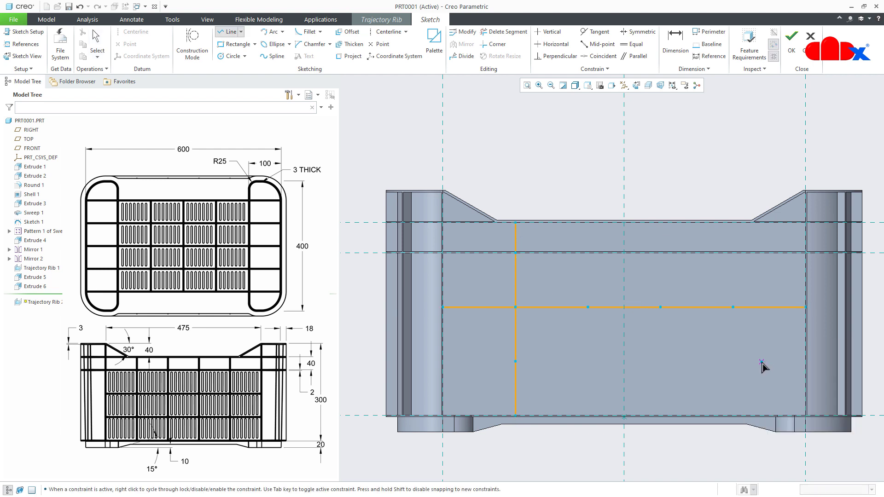
{"action": "left_click", "coordinate": [517, 365]}
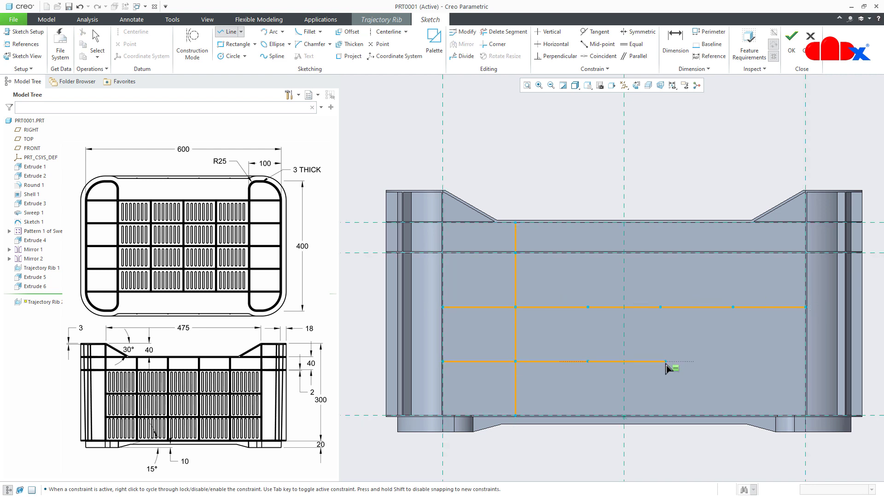
{"action": "left_click", "coordinate": [805, 362]}
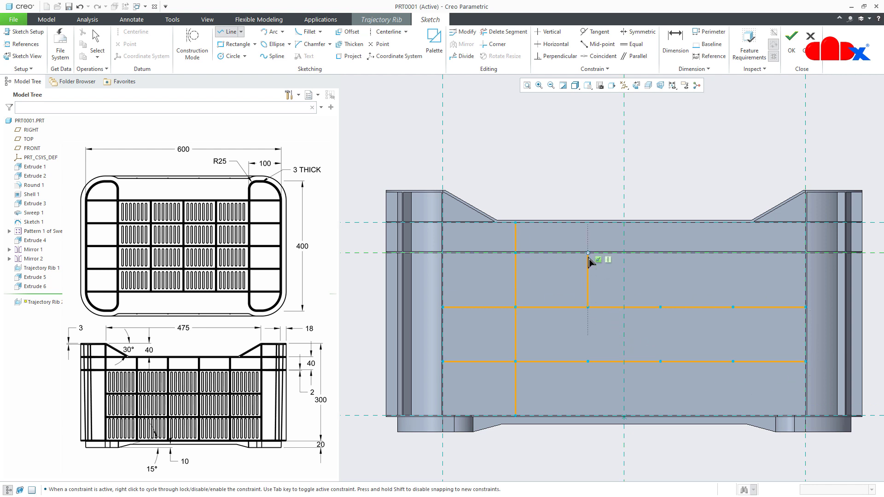
- Sketch a second vertical line from the upper flange to the bottom flange through the horizontal line's second division point
{"action": "left_click", "coordinate": [587, 223]}
{"action": "left_click", "coordinate": [587, 307]}
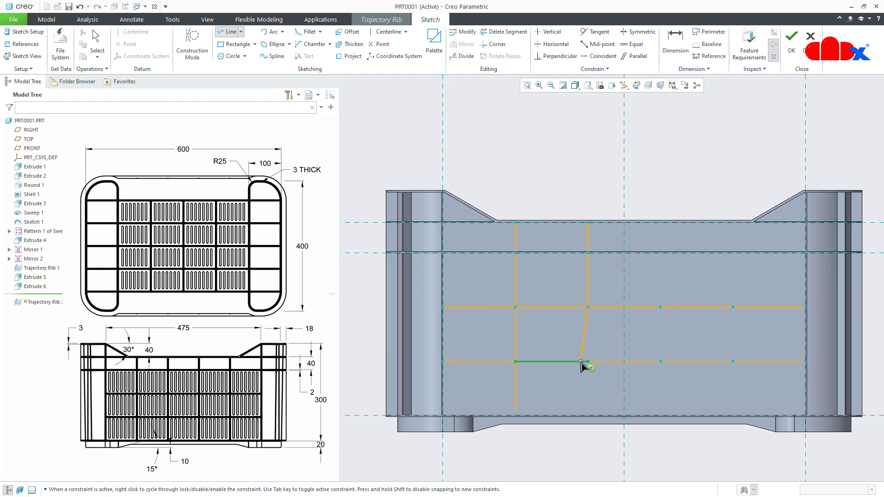
{"action": "left_click", "coordinate": [588, 416]}
{"action": "middle_click", "coordinate": [595, 411]}
- Sketch the upper part of the third vertical line from the upper horizontal line to the top flange, with a vertex at the second flange
{"action": "scroll", "coordinate": [610, 395], "scroll_direction": "up", "scroll_amount": 1}
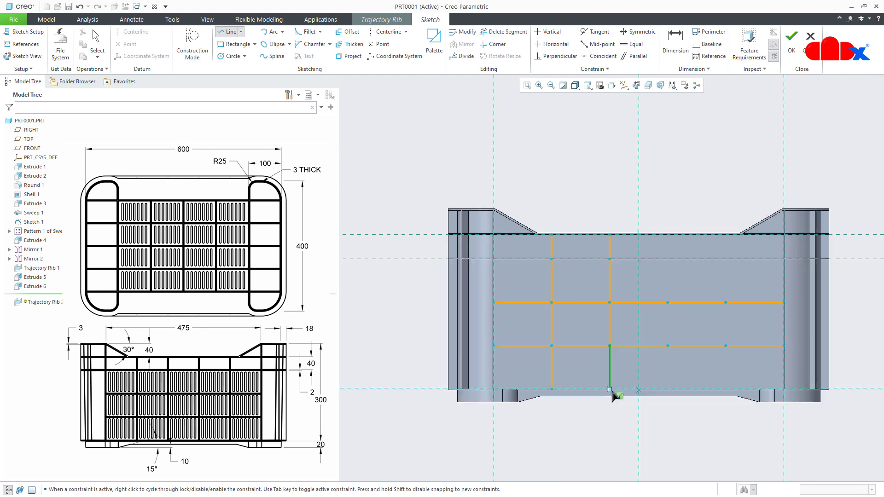
{"action": "left_click", "coordinate": [667, 302]}
{"action": "scroll", "coordinate": [667, 260], "scroll_direction": "down", "scroll_amount": 4}
{"action": "scroll", "coordinate": [667, 259], "scroll_direction": "down", "scroll_amount": 3}
{"action": "left_click", "coordinate": [668, 259]}
{"action": "left_click", "coordinate": [667, 146]}
{"action": "middle_click", "coordinate": [665, 199]}
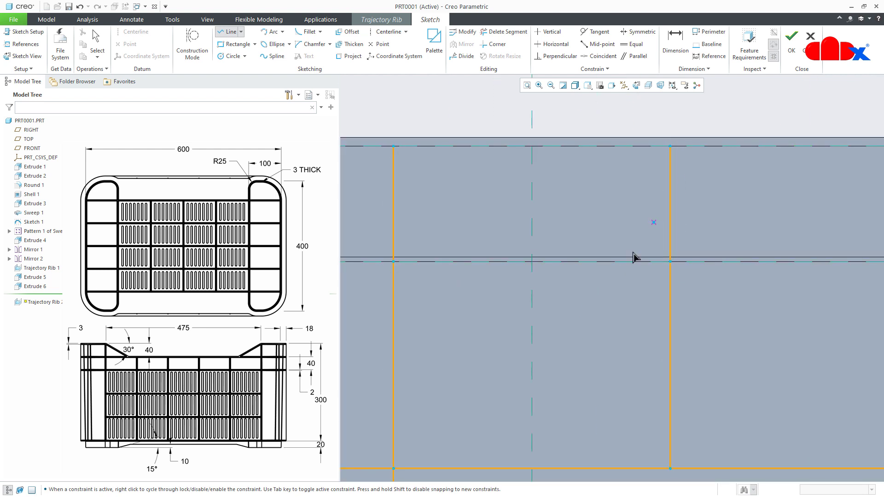
- Sketch the upper part of the fourth vertical line from the upper horizontal line to the top flange, with a vertex at the second flange
{"action": "scroll", "coordinate": [578, 309], "scroll_direction": "up", "scroll_amount": 6}
{"action": "left_click", "coordinate": [676, 351]}
{"action": "scroll", "coordinate": [676, 300], "scroll_direction": "down", "scroll_amount": 3}
{"action": "left_click", "coordinate": [676, 297]}
{"action": "left_click", "coordinate": [679, 239]}
{"action": "middle_click", "coordinate": [679, 251]}
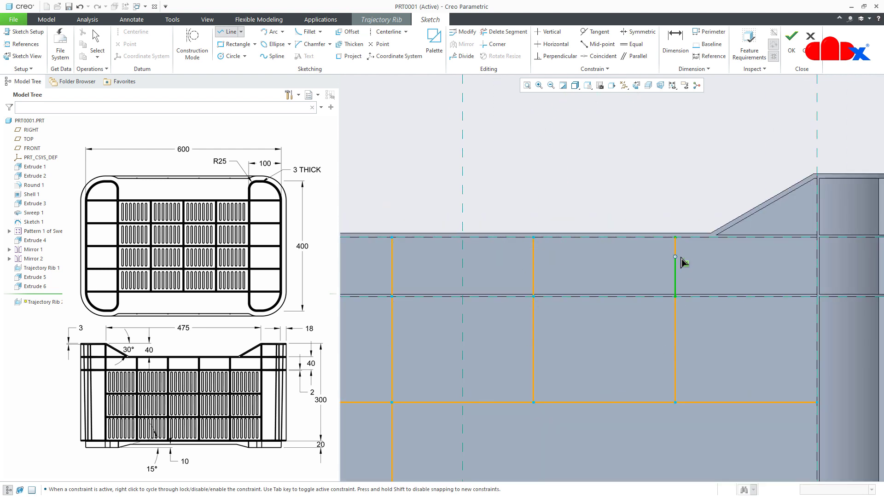
- Sketch the lower part of the third vertical line from the upper horizontal line to the bottom flange, with a vertex at the lower horizontal line
{"action": "scroll", "coordinate": [656, 296], "scroll_direction": "up", "scroll_amount": 3}
{"action": "left_click", "coordinate": [592, 404]}
{"action": "scroll", "coordinate": [596, 430], "scroll_direction": "down", "scroll_amount": 3}
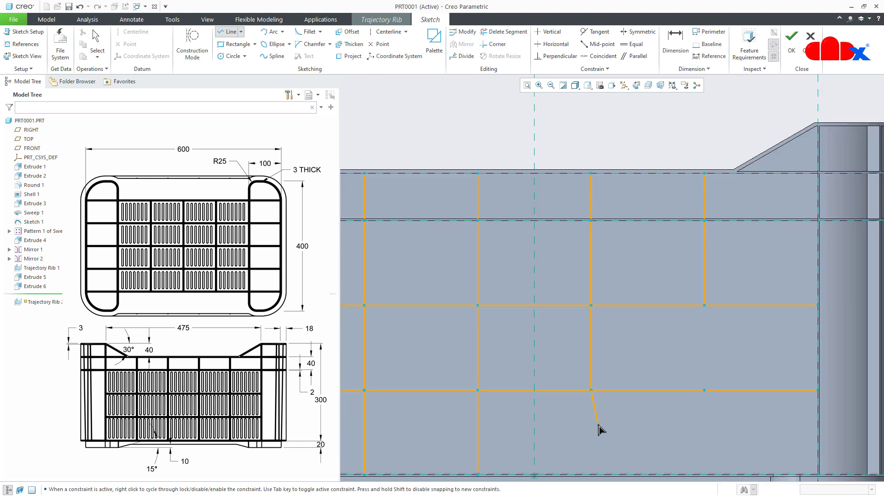
{"action": "scroll", "coordinate": [600, 368], "scroll_direction": "down", "scroll_amount": 2}
{"action": "left_click", "coordinate": [602, 380]}
{"action": "middle_click", "coordinate": [601, 379]}
{"action": "scroll", "coordinate": [603, 382], "scroll_direction": "up", "scroll_amount": 5}
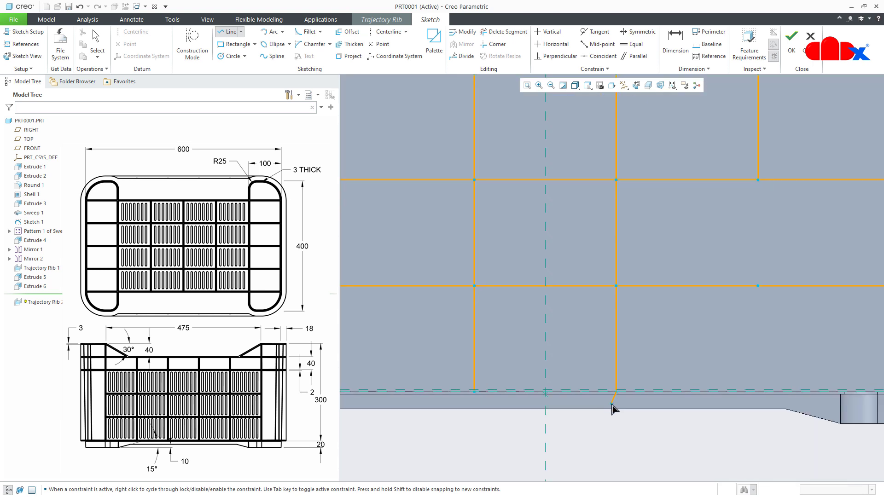
- Sketch the lower part of the fourth vertical line from the upper horizontal line to the bottom flange, with a vertex at the lower horizontal line
{"action": "left_click", "coordinate": [686, 289]}
{"action": "scroll", "coordinate": [695, 368], "scroll_direction": "down", "scroll_amount": 3}
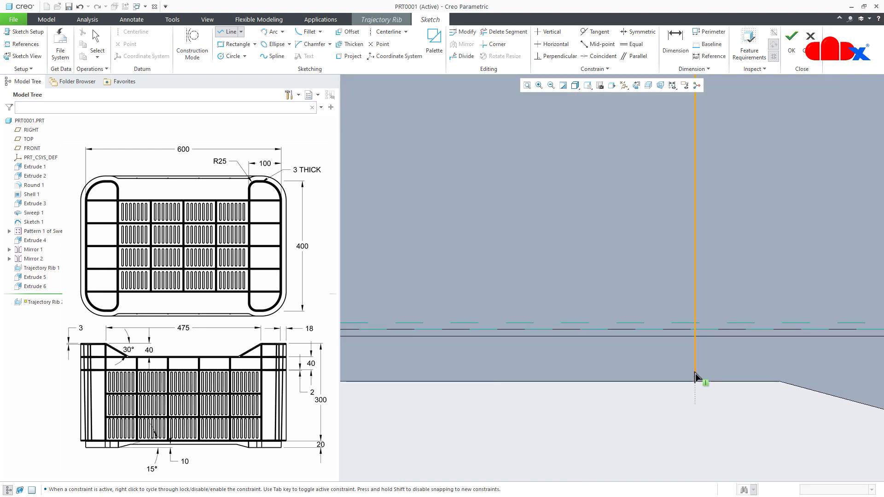
{"action": "left_click", "coordinate": [696, 286]}
{"action": "middle_click", "coordinate": [694, 306]}
{"action": "scroll", "coordinate": [679, 328], "scroll_direction": "up", "scroll_amount": 5}
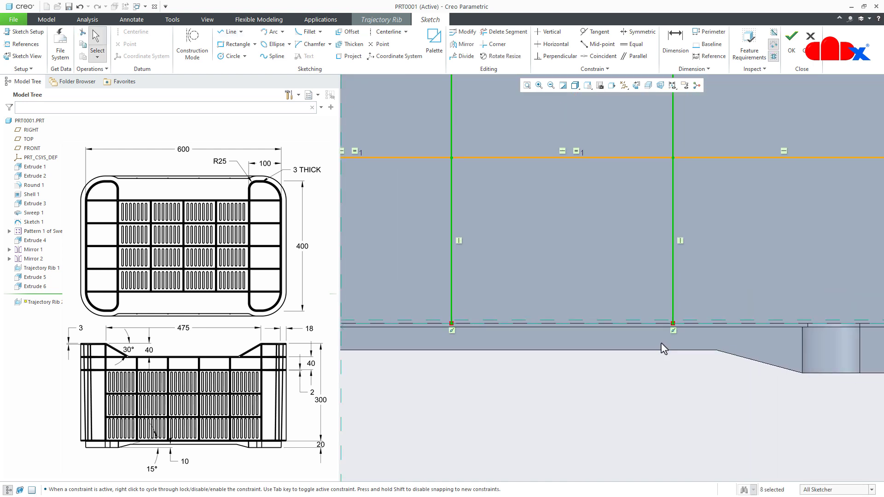
{"action": "left_click", "coordinate": [650, 372]}
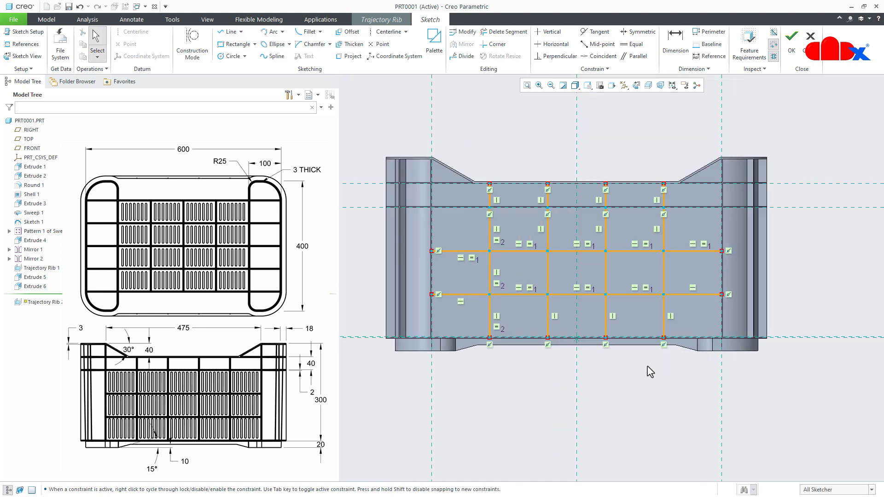
- Accept the rib grid sketch and create the trajectory rib on the long side wall with a width of 1.5
{"action": "right_click", "coordinate": [650, 371]}
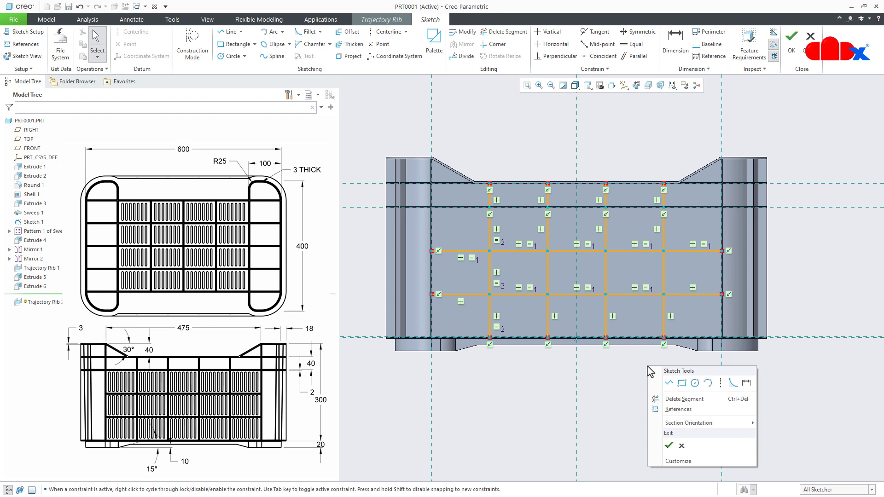
{"action": "left_click", "coordinate": [670, 440]}
{"action": "middle_click_drag", "start_coordinate": [668, 343], "coordinate": [643, 372]}
{"action": "double_click", "coordinate": [614, 297]}
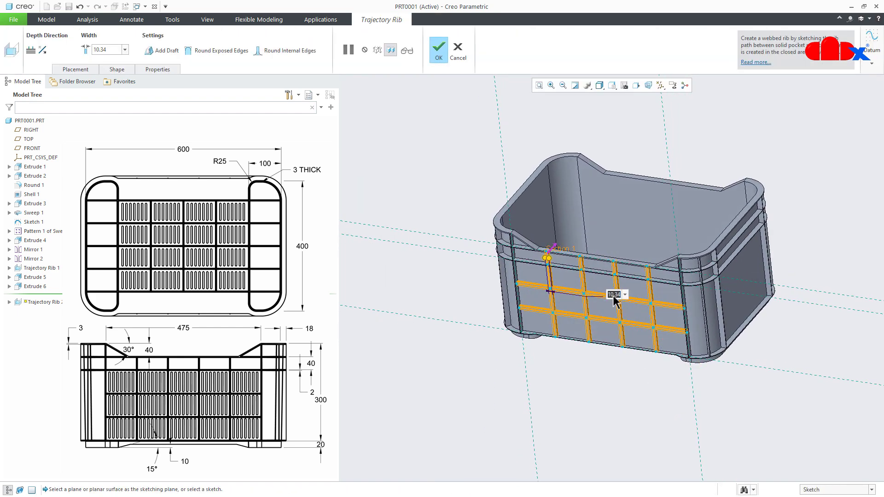
{"action": "type", "text": "1.5"}
{"action": "key", "text": "Return"}
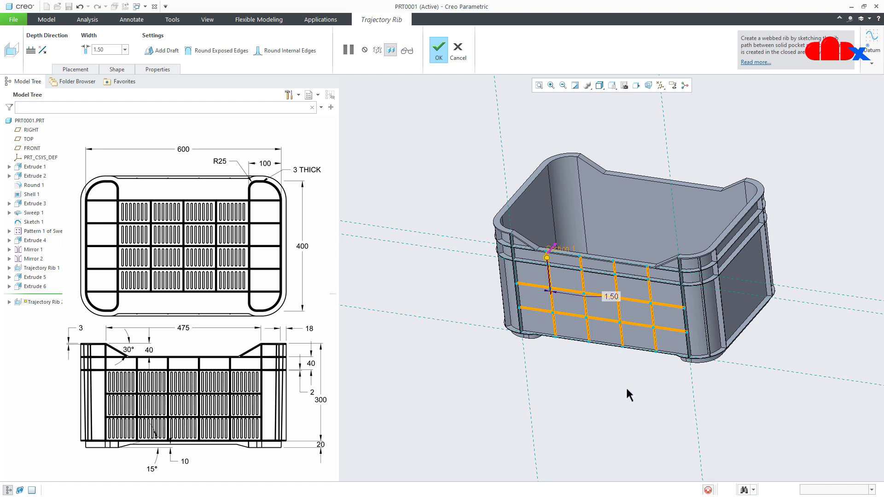
{"action": "middle_click", "coordinate": [626, 389]}
{"action": "left_click", "coordinate": [628, 395]}
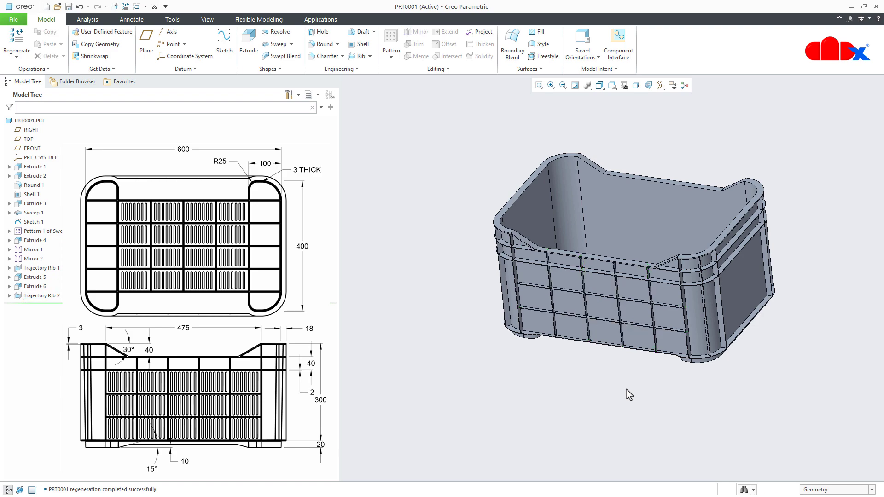
- Mirror the long side wall's trajectory rib grid about the FRONT plane onto the opposite wall
{"action": "key", "text": "ctrl+d"}
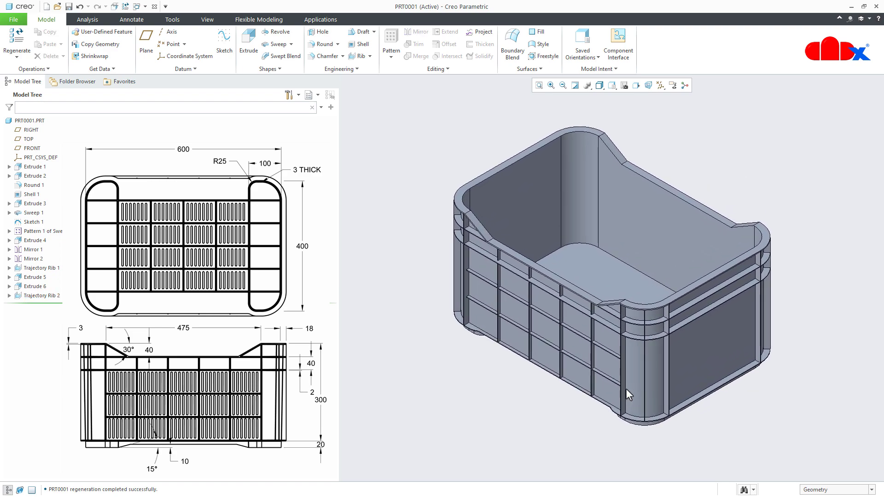
{"action": "scroll", "coordinate": [606, 366], "scroll_direction": "up", "scroll_amount": 3}
{"action": "mouse_move", "coordinate": [606, 366]}
{"action": "middle_mouse_down"}
{"action": "mouse_move", "coordinate": [636, 302]}
{"action": "mouse_move", "coordinate": [605, 359]}
{"action": "middle_mouse_up"}
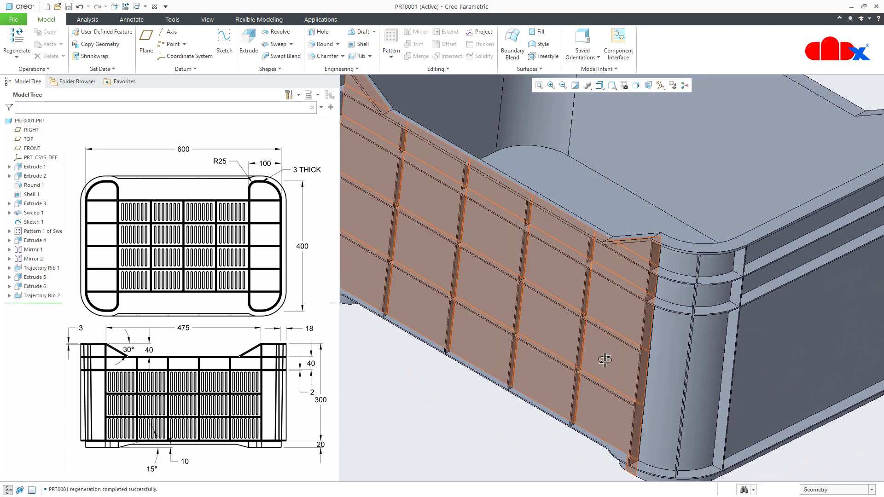
{"action": "key", "text": "ctrl+d"}
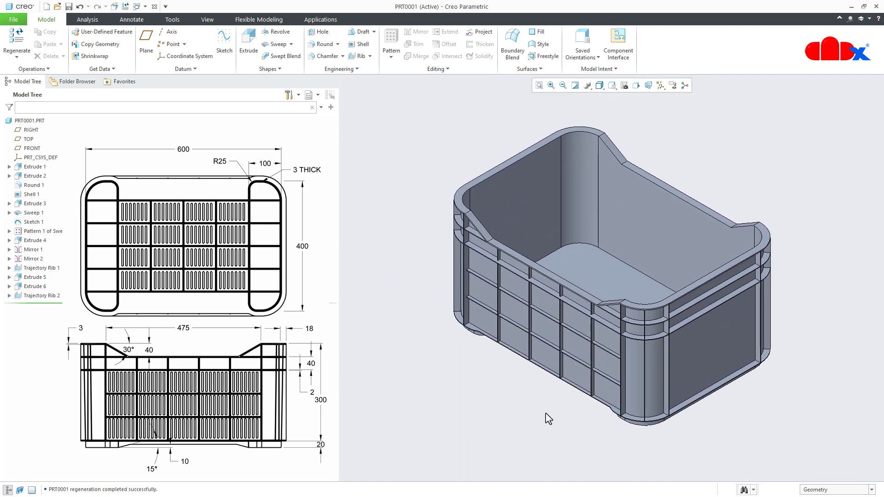
{"action": "left_click", "coordinate": [43, 297]}
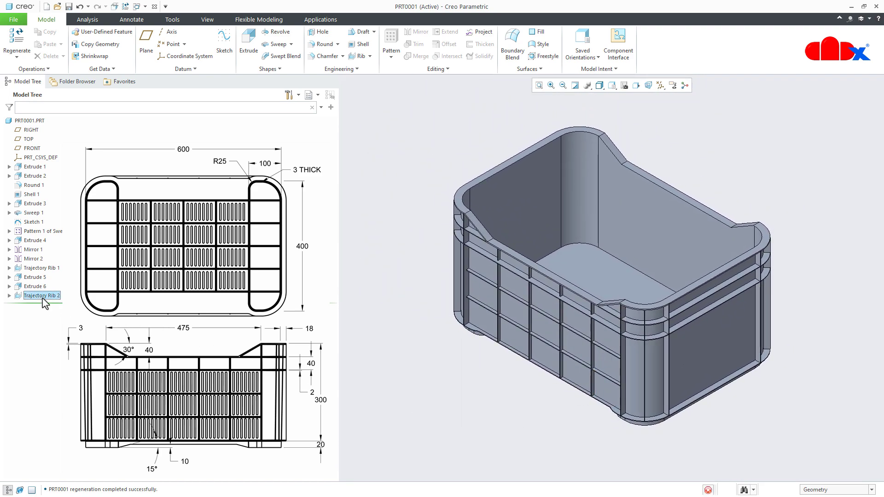
{"action": "left_click", "coordinate": [49, 254]}
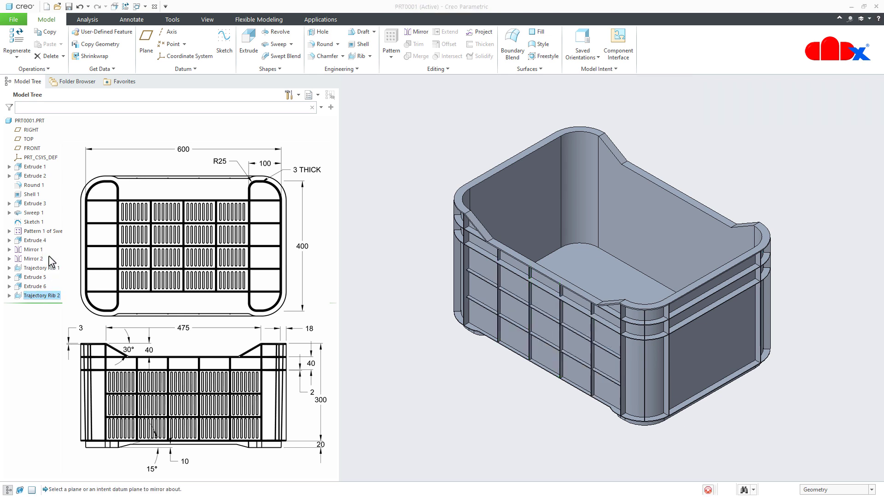
{"action": "left_click", "coordinate": [25, 150]}
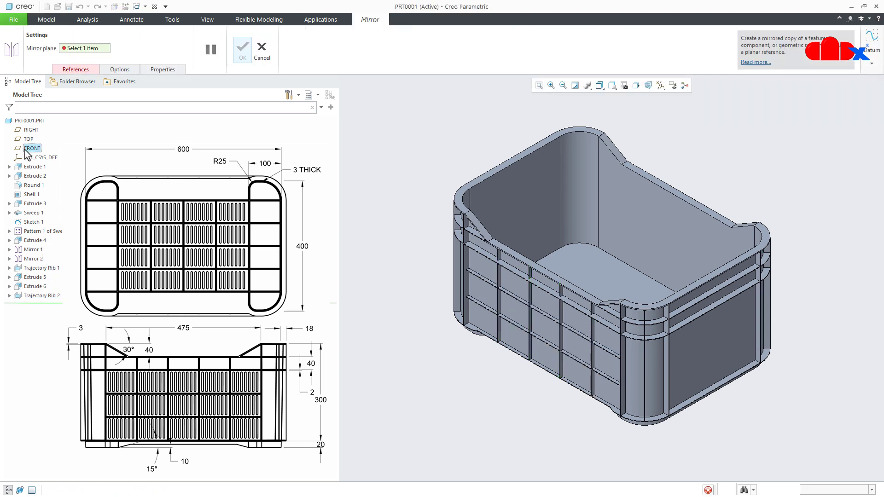
{"action": "left_click", "coordinate": [240, 57]}
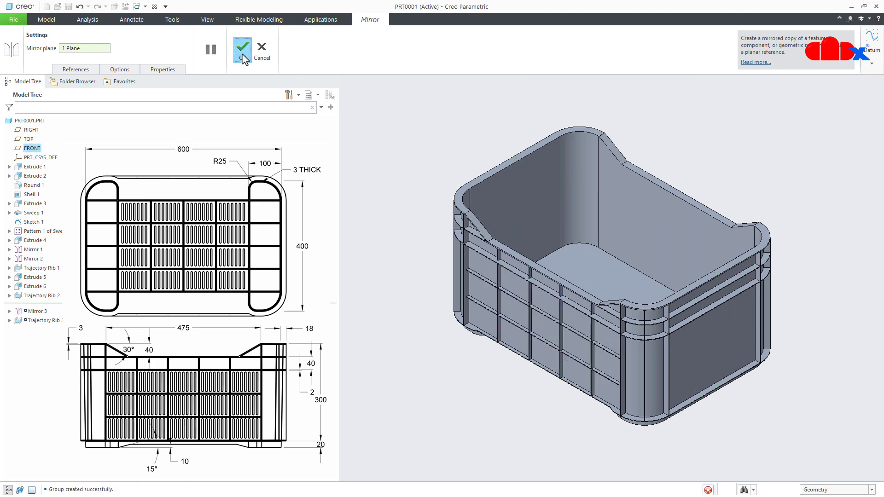
{"action": "left_click", "coordinate": [781, 375]}
{"action": "middle_click_drag", "start_coordinate": [782, 375], "coordinate": [614, 306]}
{"action": "scroll", "coordinate": [614, 306], "scroll_direction": "down", "scroll_amount": 4}
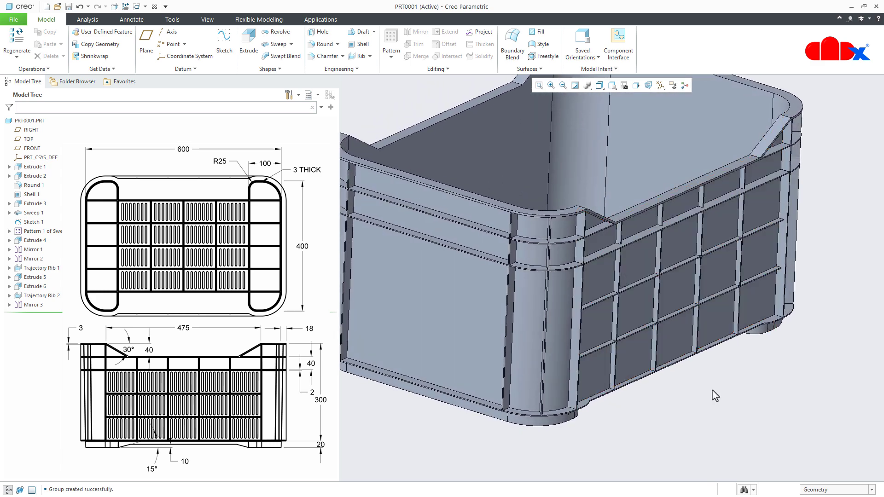
{"action": "key", "text": "ctrl+d"}
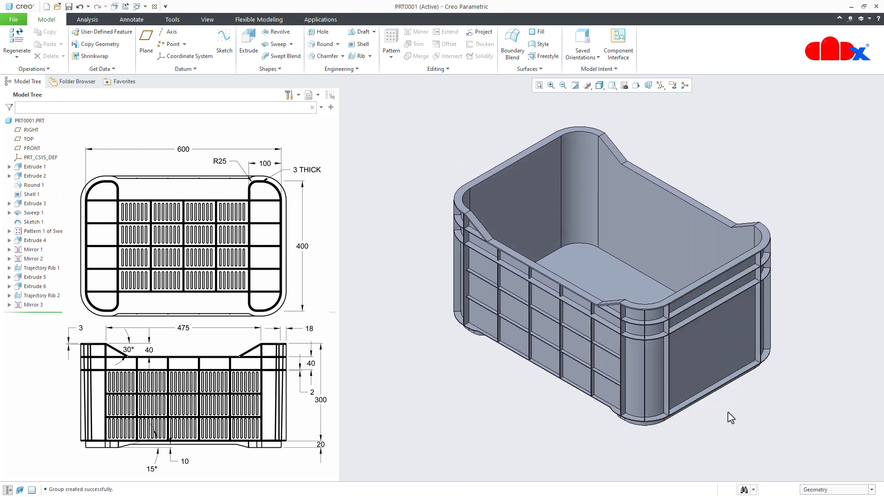
- Within a new trajectory rib, create a datum plane offset 7 inward from the outer face of the short side's bottom flange
{"action": "left_click", "coordinate": [370, 56]}
{"action": "left_click", "coordinate": [368, 67]}
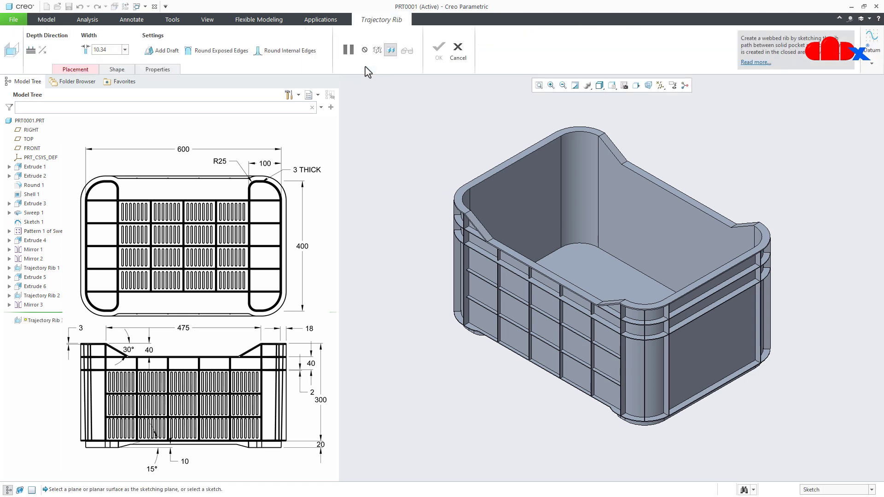
{"action": "left_click", "coordinate": [871, 63]}
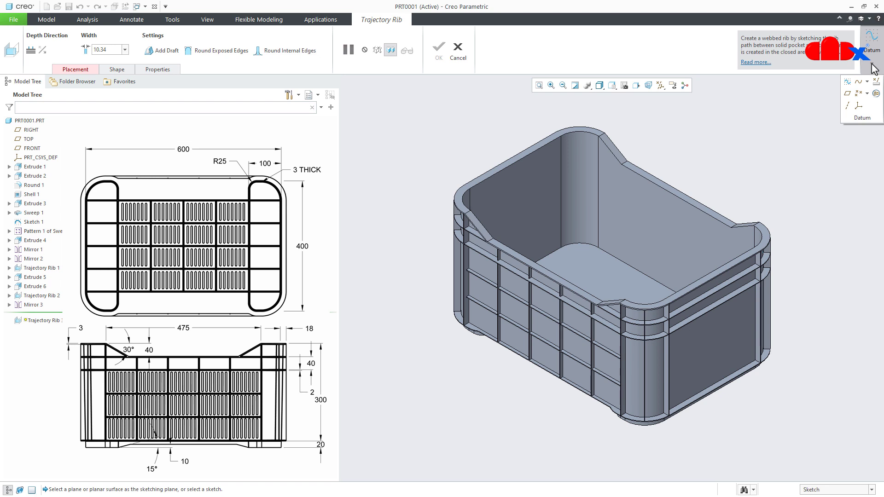
{"action": "left_click", "coordinate": [847, 94]}
{"action": "scroll", "coordinate": [750, 384], "scroll_direction": "down", "scroll_amount": 10}
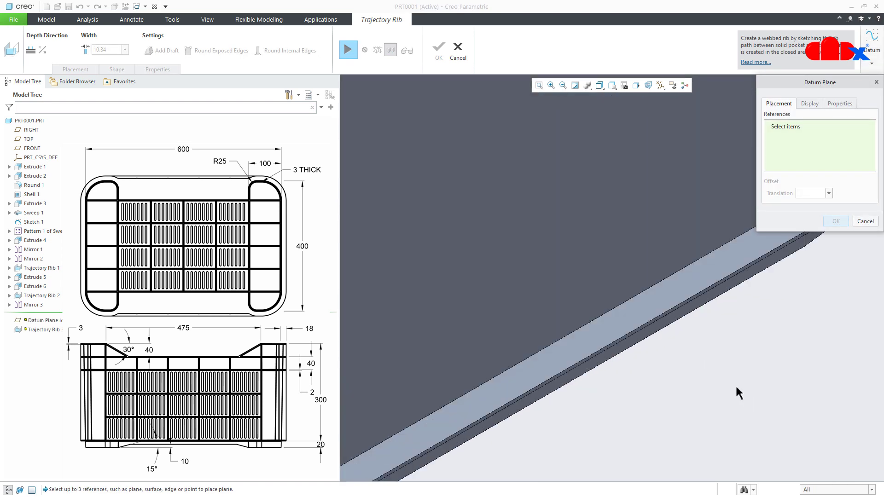
{"action": "left_click", "coordinate": [667, 278]}
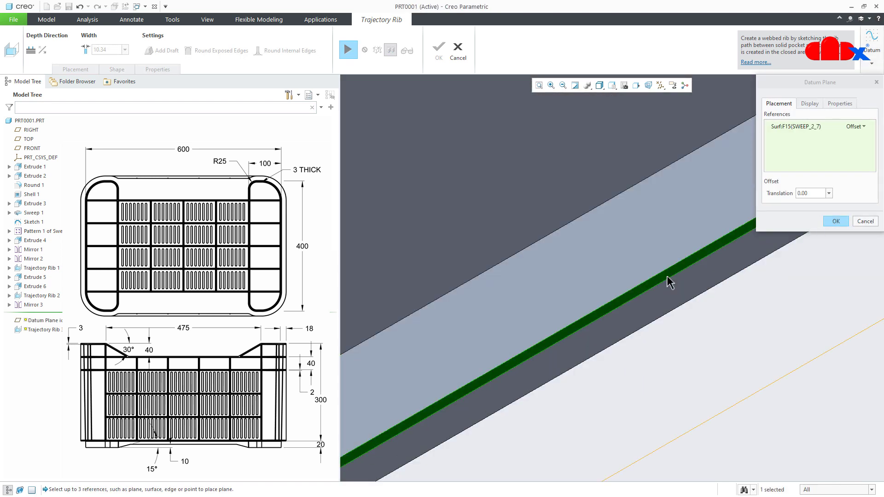
{"action": "scroll", "coordinate": [663, 285], "scroll_direction": "up", "scroll_amount": 10}
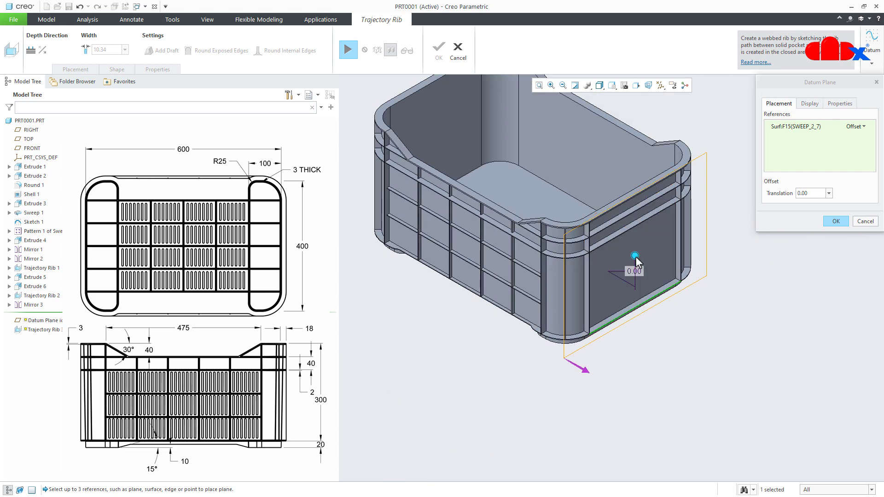
{"action": "left_click_drag", "start_coordinate": [634, 255], "coordinate": [625, 255]}
{"action": "double_click", "coordinate": [624, 265]}
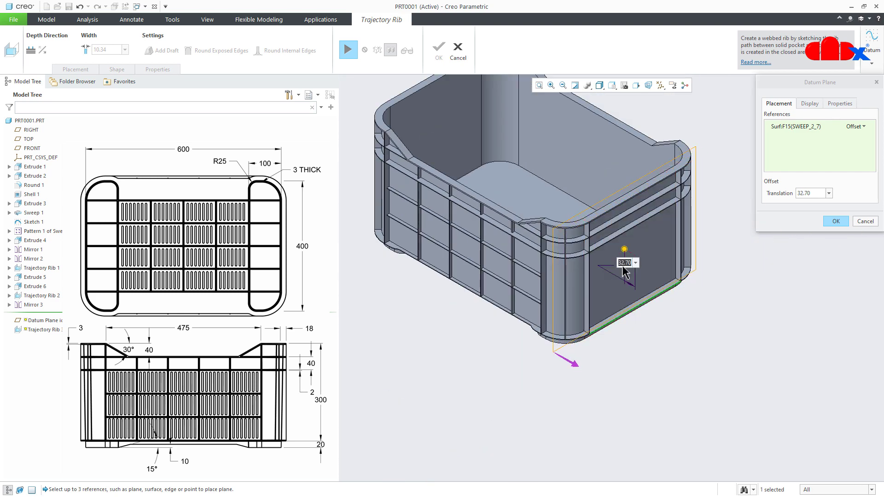
{"action": "key", "text": "Return"}
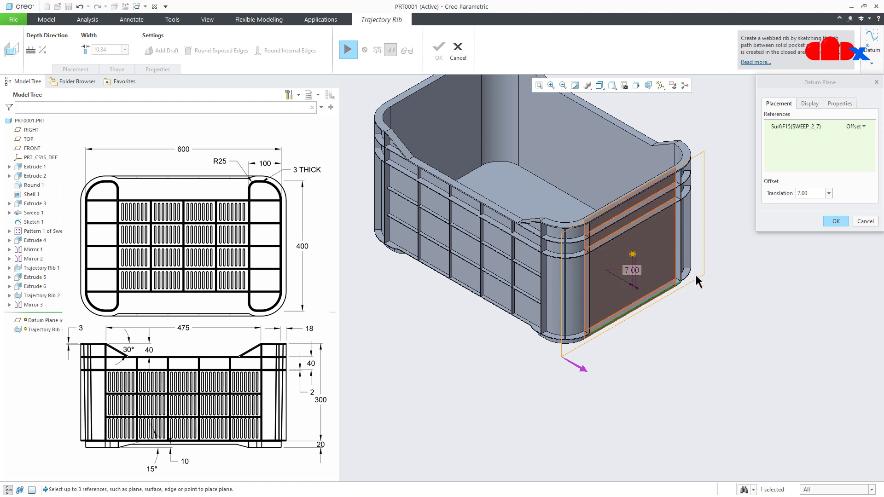
{"action": "left_click", "coordinate": [835, 221]}
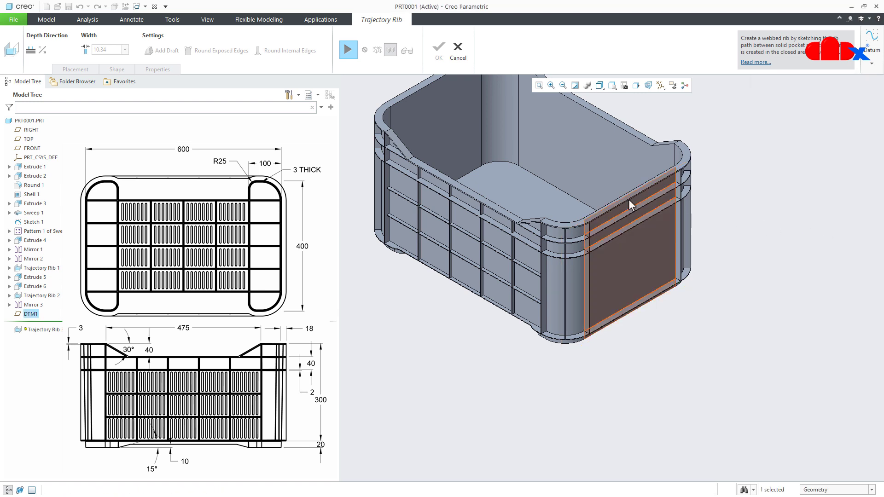
- Resume the trajectory rib, open its sketch on the new datum plane, and orient the view parallel to the sketch plane
{"action": "left_click", "coordinate": [349, 51]}
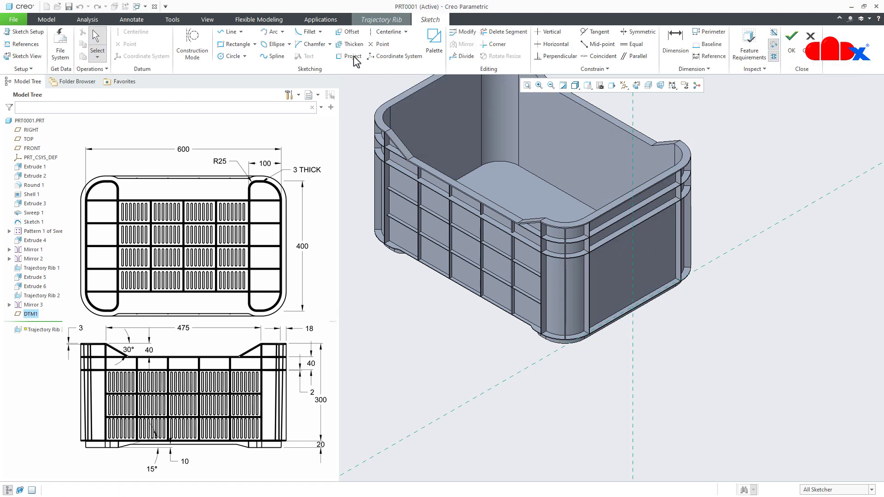
{"action": "left_click", "coordinate": [637, 85]}
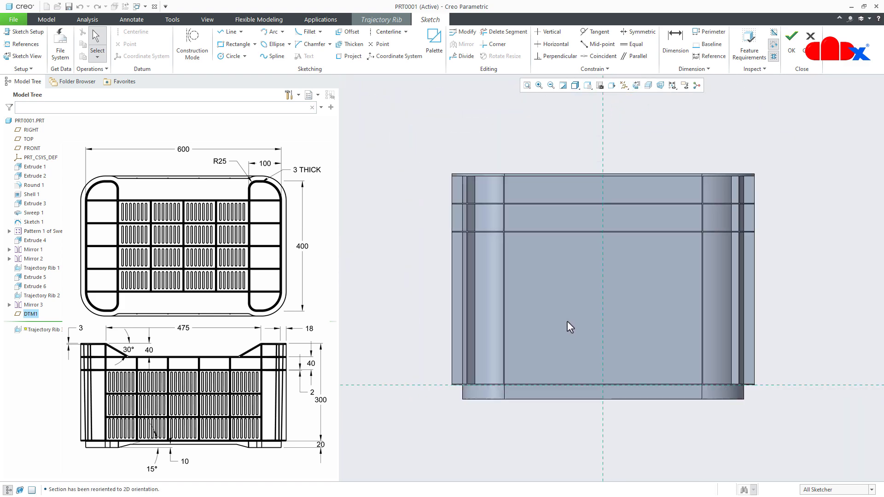
{"action": "mouse_move", "coordinate": [567, 322]}
{"action": "middle_mouse_down"}
{"action": "mouse_move", "coordinate": [645, 329]}
{"action": "mouse_move", "coordinate": [559, 371]}
{"action": "middle_mouse_up"}
{"action": "scroll", "coordinate": [559, 381], "scroll_direction": "down", "scroll_amount": 3}
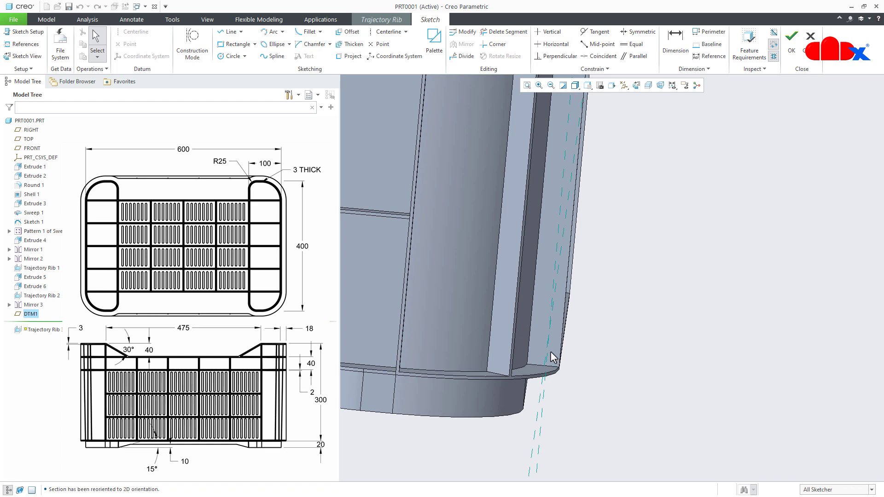
{"action": "middle_click_drag", "start_coordinate": [582, 354], "coordinate": [607, 353]}
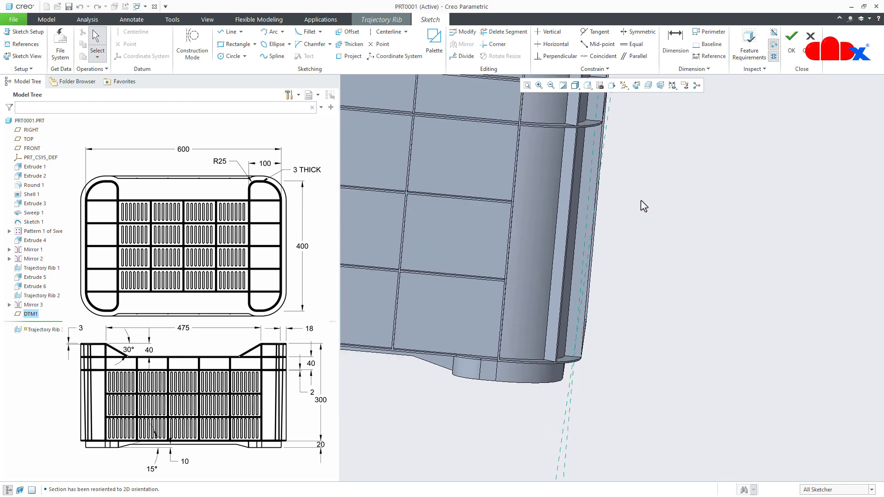
{"action": "left_click", "coordinate": [636, 86]}
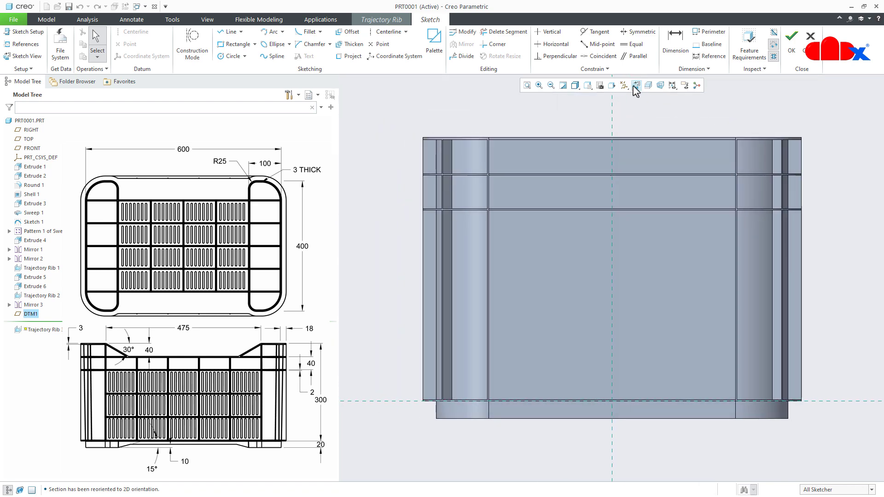
- Add the inner faces of the two vertical ribs and the bottom flange's upper face as sketch references on the short side
{"action": "left_click", "coordinate": [23, 44]}
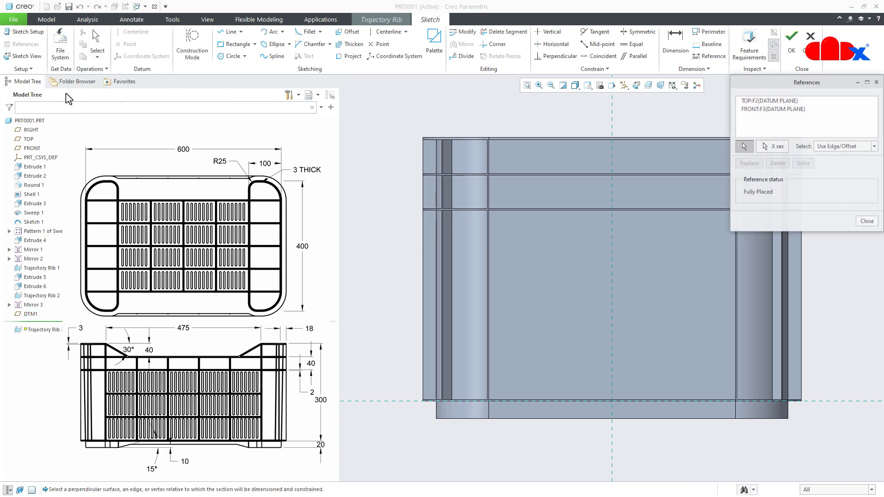
{"action": "middle_click_drag", "start_coordinate": [527, 353], "coordinate": [509, 353]}
{"action": "scroll", "coordinate": [503, 326], "scroll_direction": "down", "scroll_amount": 5}
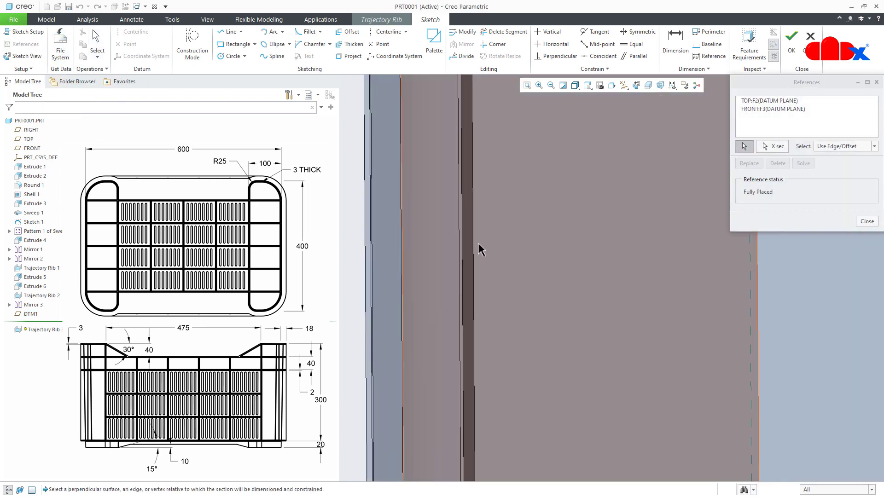
{"action": "left_click", "coordinate": [469, 239]}
{"action": "scroll", "coordinate": [473, 249], "scroll_direction": "up", "scroll_amount": 5}
{"action": "middle_click_drag", "start_coordinate": [477, 267], "coordinate": [588, 332]}
{"action": "scroll", "coordinate": [478, 335], "scroll_direction": "down", "scroll_amount": 3}
{"action": "left_click", "coordinate": [480, 341]}
{"action": "scroll", "coordinate": [480, 341], "scroll_direction": "up", "scroll_amount": 4}
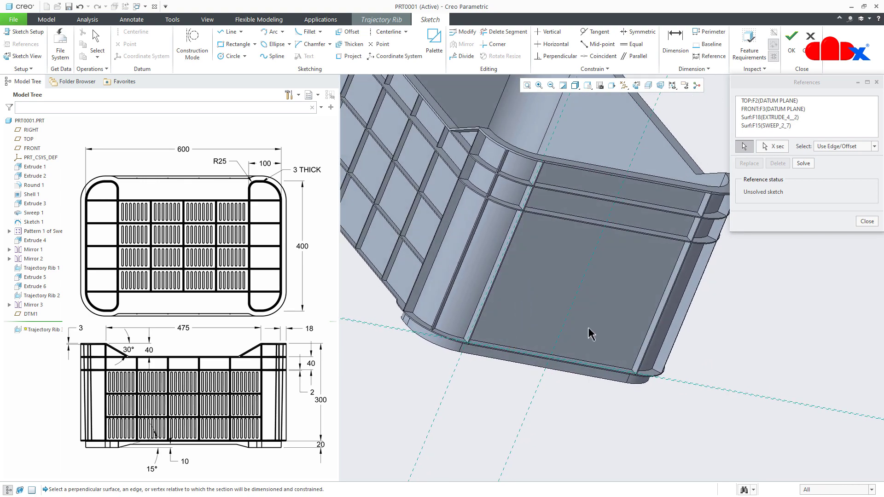
{"action": "scroll", "coordinate": [595, 377], "scroll_direction": "down", "scroll_amount": 4}
{"action": "left_click", "coordinate": [543, 338]}
{"action": "scroll", "coordinate": [543, 338], "scroll_direction": "up", "scroll_amount": 4}
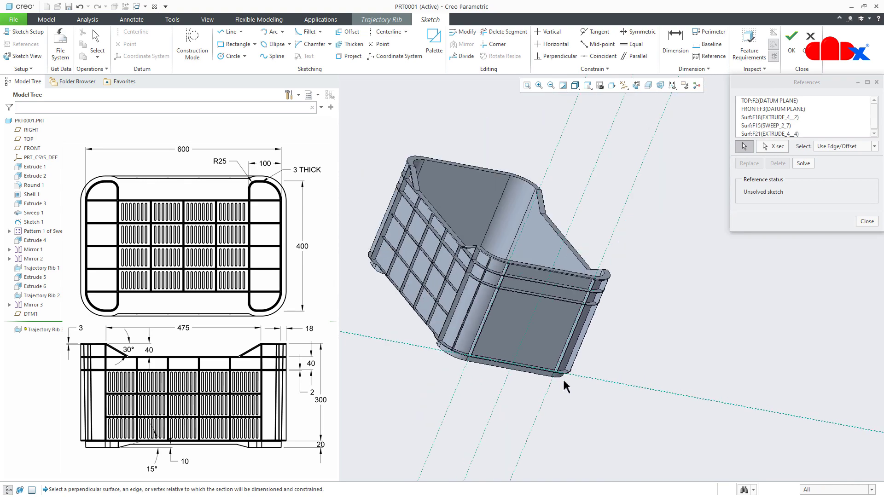
- Add the underside of the lower of the two upper flanges as a sketch reference and reorient the view parallel to the sketch plane
{"action": "middle_click_drag", "start_coordinate": [562, 381], "coordinate": [552, 285]}
{"action": "scroll", "coordinate": [557, 271], "scroll_direction": "down", "scroll_amount": 6}
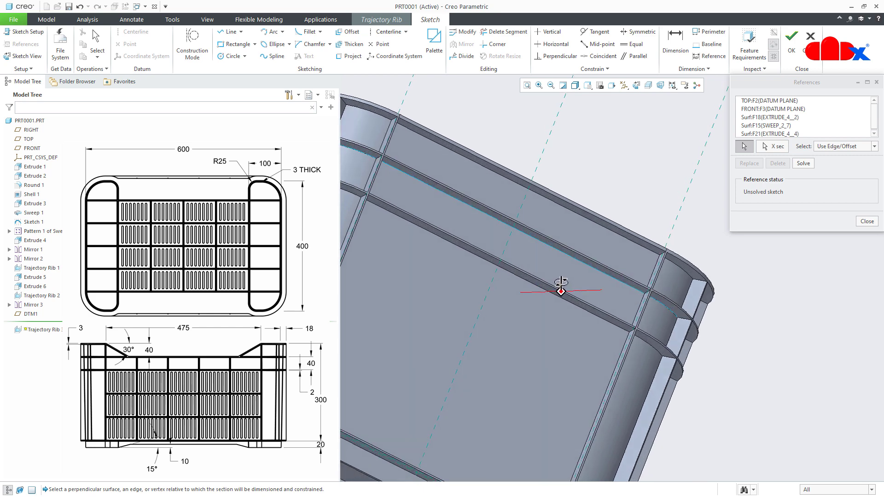
{"action": "scroll", "coordinate": [572, 300], "scroll_direction": "up", "scroll_amount": 6}
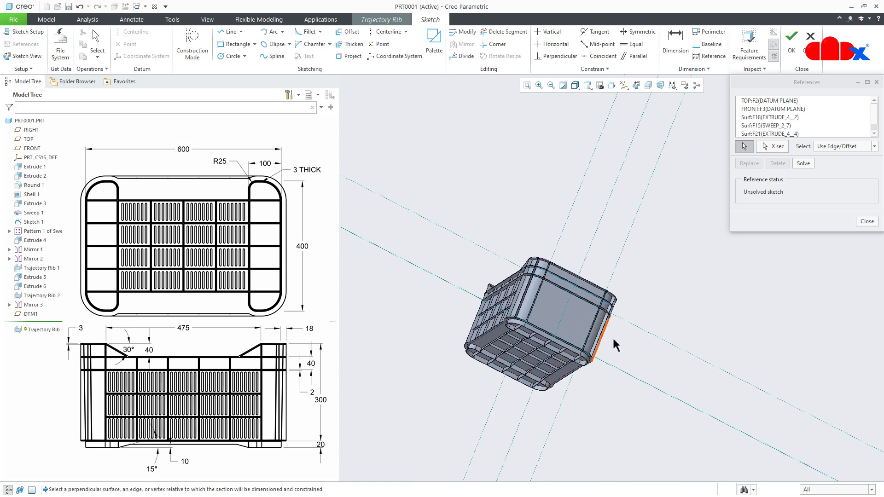
{"action": "scroll", "coordinate": [589, 367], "scroll_direction": "down", "scroll_amount": 8}
{"action": "middle_click_drag", "start_coordinate": [595, 350], "coordinate": [581, 356]}
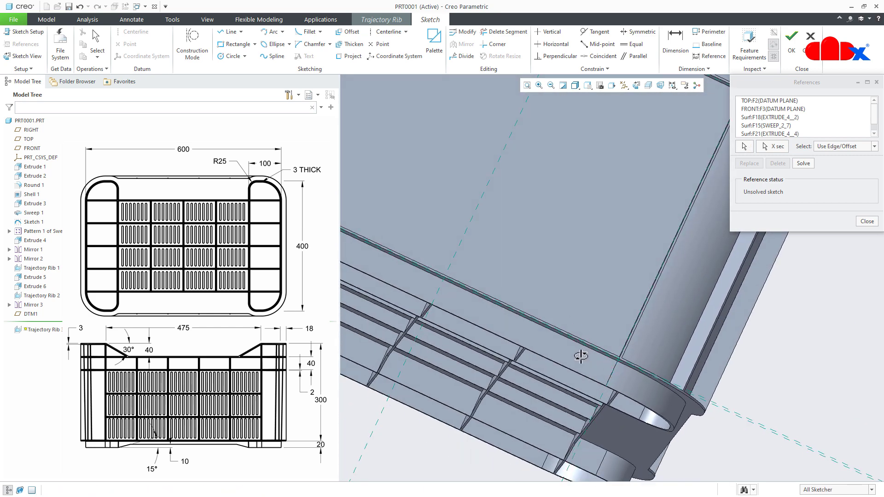
{"action": "middle_click", "coordinate": [581, 356]}
{"action": "left_click", "coordinate": [636, 85]}
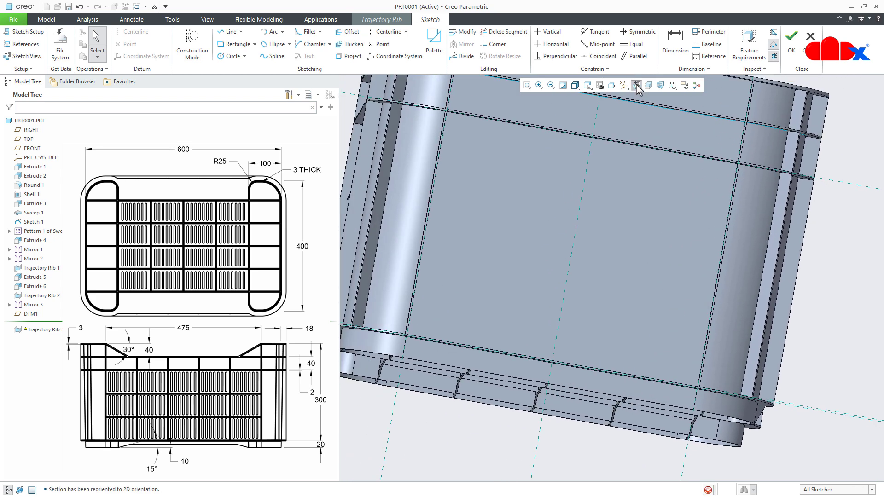
{"action": "scroll", "coordinate": [833, 409], "scroll_direction": "down", "scroll_amount": 3}
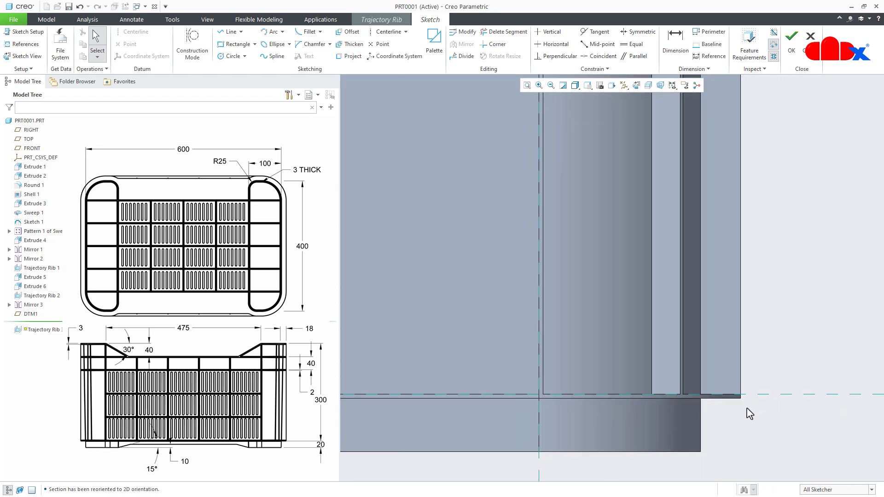
{"action": "scroll", "coordinate": [749, 413], "scroll_direction": "up", "scroll_amount": 3}
- Sketch a vertical line of three chained segments between the upper and bottom flange references and constrain the segments equal
{"action": "right_click", "coordinate": [504, 315]}
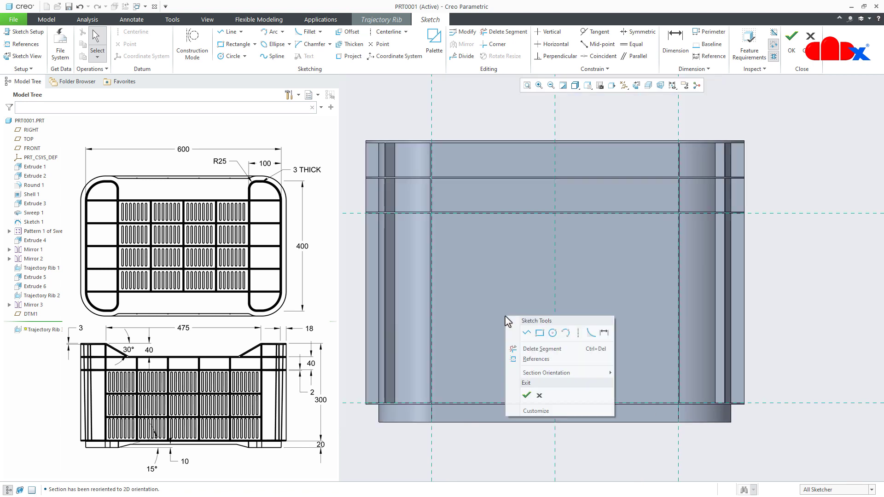
{"action": "left_click", "coordinate": [526, 335]}
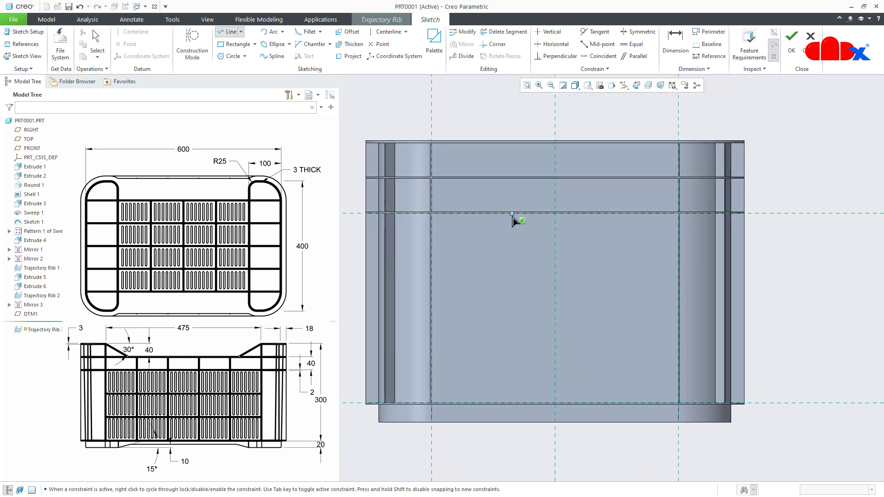
{"action": "left_click", "coordinate": [513, 285]}
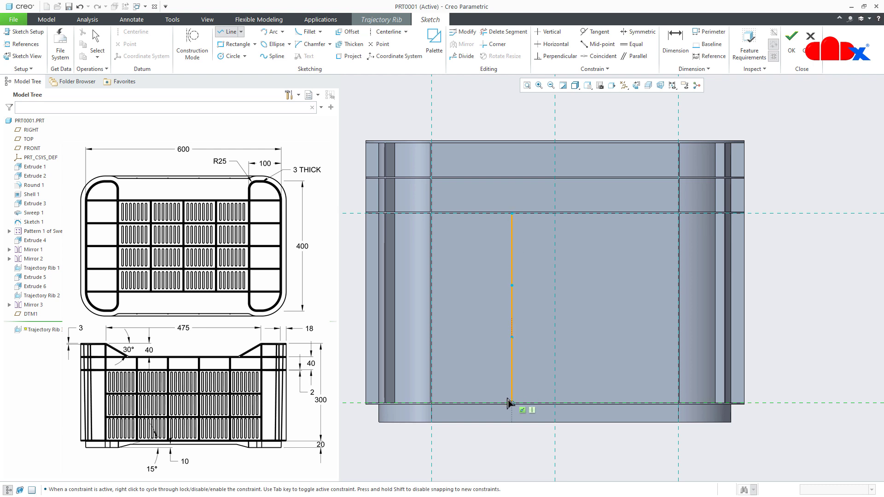
{"action": "middle_click", "coordinate": [538, 371]}
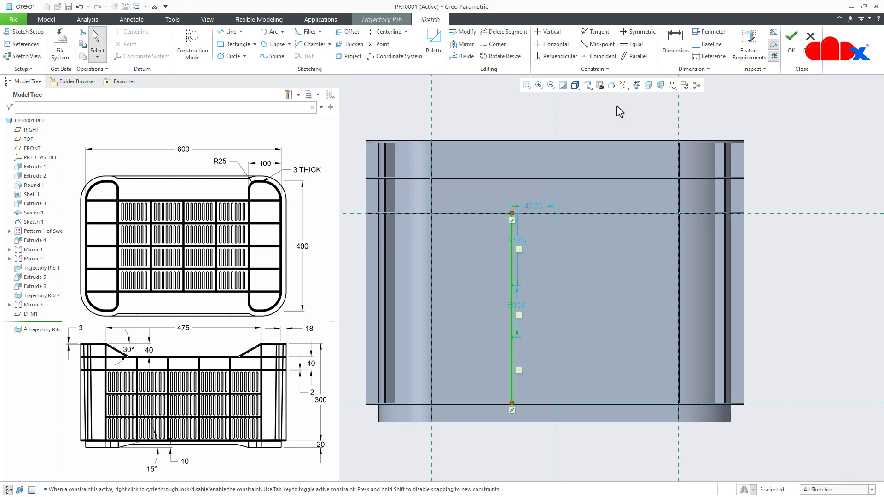
{"action": "left_click", "coordinate": [633, 44]}
{"action": "left_click", "coordinate": [512, 249]}
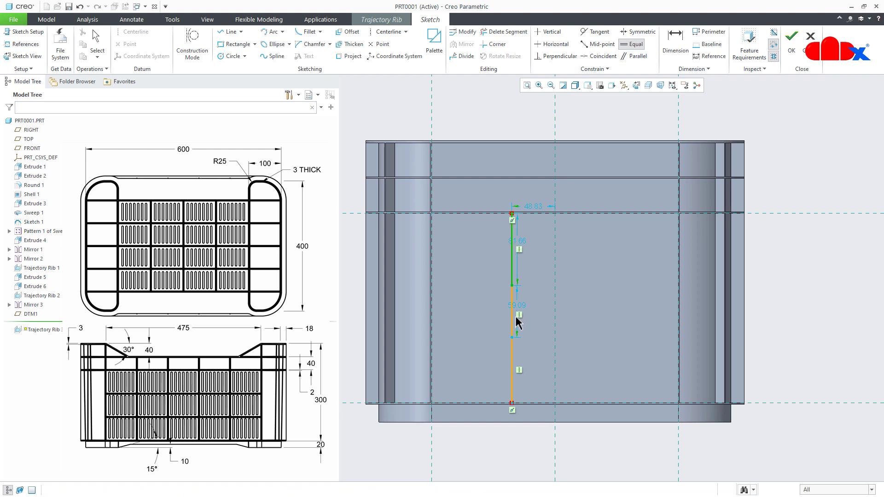
{"action": "left_click", "coordinate": [514, 322]}
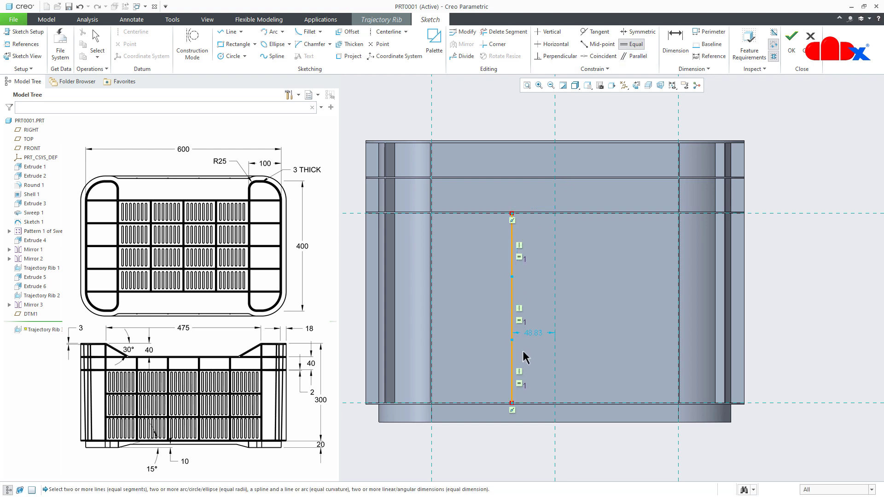
- Sketch a horizontal line of three chained segments between the side references, passing through the vertical line's lower division point
{"action": "right_click", "coordinate": [522, 352]}
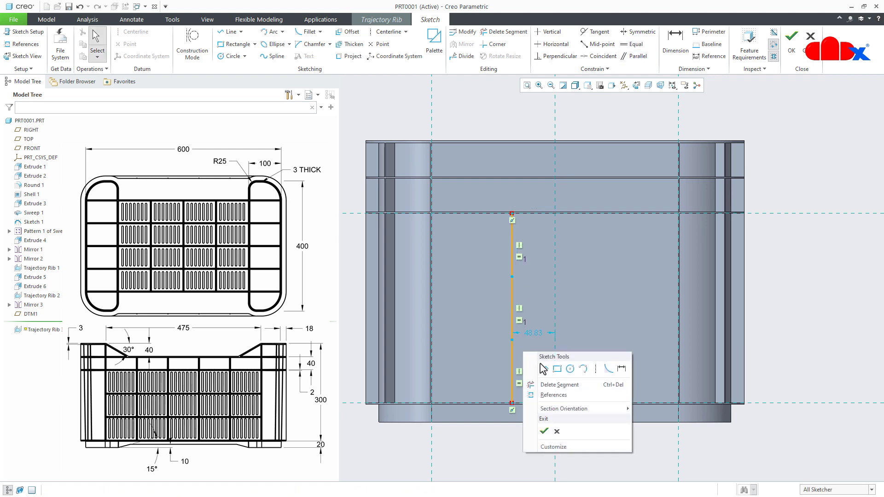
{"action": "left_click", "coordinate": [544, 370]}
{"action": "left_click", "coordinate": [436, 343]}
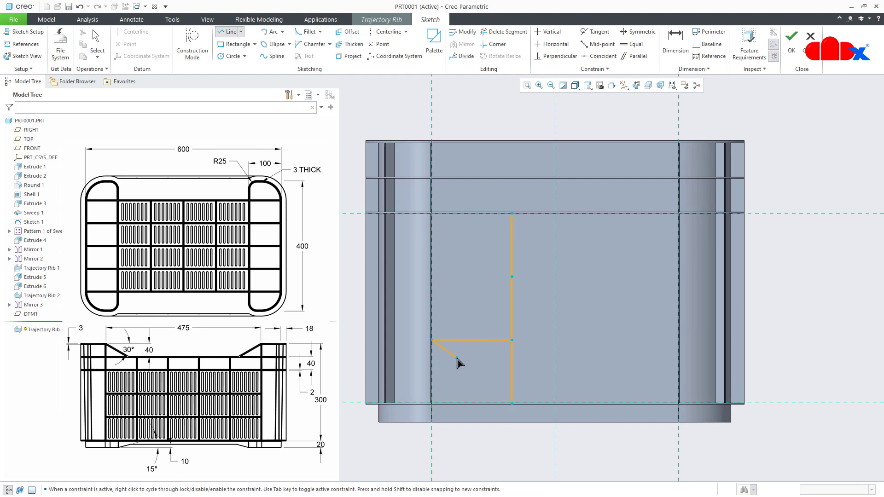
{"action": "middle_click", "coordinate": [455, 356]}
{"action": "left_click", "coordinate": [512, 342]}
{"action": "left_click", "coordinate": [587, 344]}
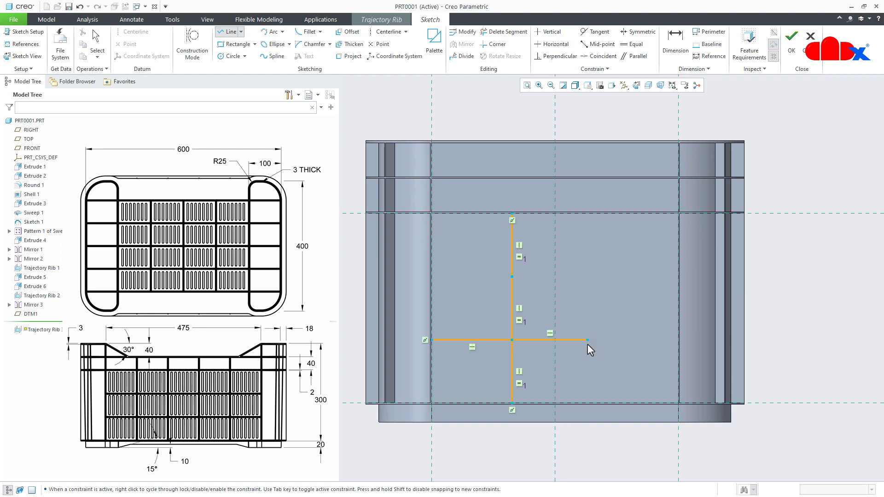
{"action": "left_click", "coordinate": [677, 339]}
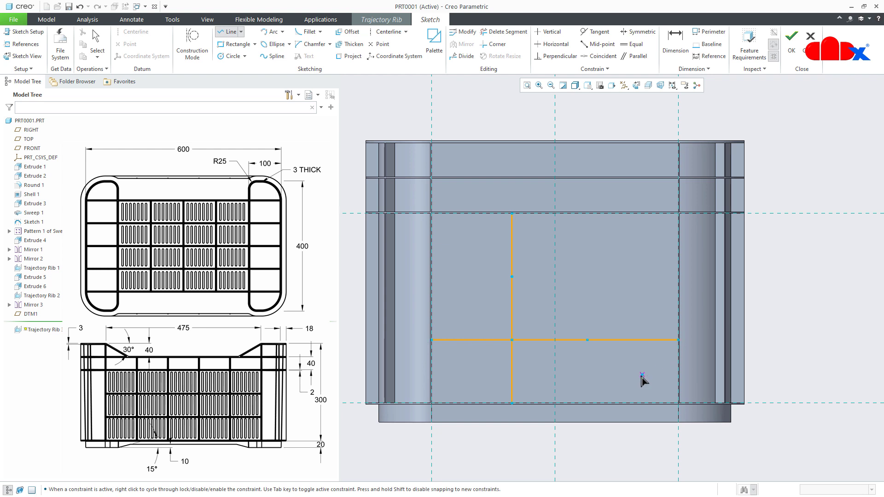
{"action": "middle_click", "coordinate": [642, 379]}
- Constrain the three horizontal segments to equal length
{"action": "left_click", "coordinate": [634, 44]}
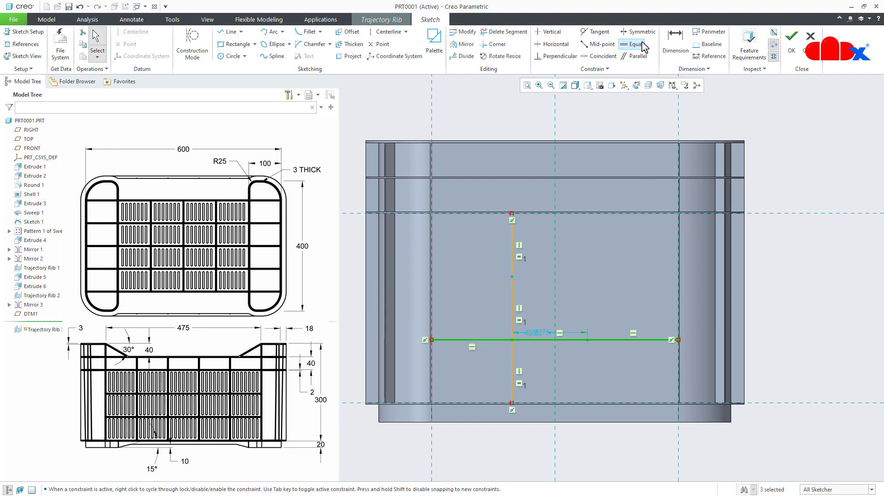
{"action": "left_click", "coordinate": [506, 340]}
{"action": "left_click", "coordinate": [551, 339]}
{"action": "left_click", "coordinate": [620, 339]}
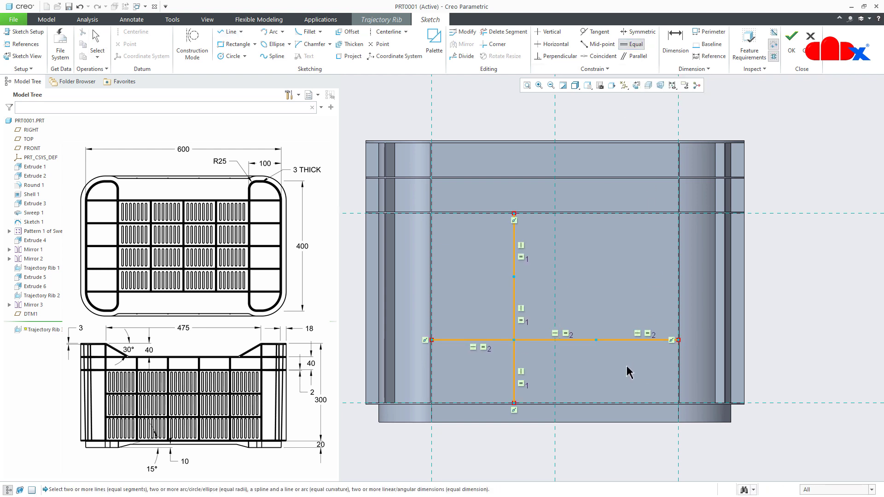
- Sketch the second vertical grid line from the bottom flange to the upper flange through the horizontal line's second division point
{"action": "right_click", "coordinate": [629, 372]}
{"action": "left_click", "coordinate": [646, 382]}
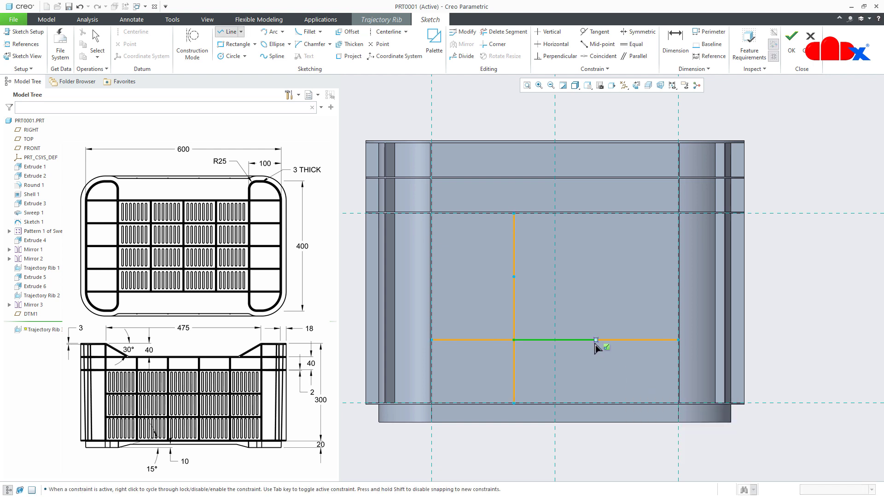
{"action": "left_click", "coordinate": [596, 340]}
{"action": "left_click", "coordinate": [595, 403]}
{"action": "middle_click", "coordinate": [605, 382]}
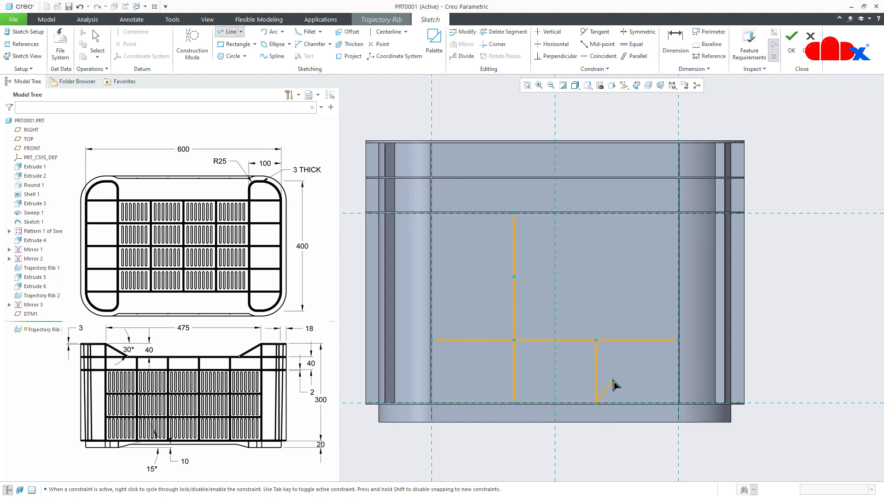
{"action": "left_click", "coordinate": [596, 340]}
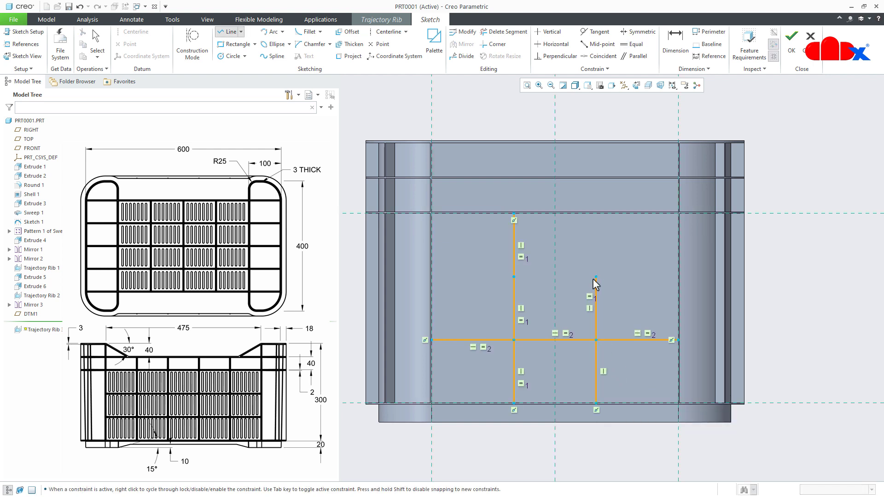
{"action": "left_click", "coordinate": [596, 213]}
{"action": "middle_click", "coordinate": [588, 250]}
- Complete the second horizontal grid line through the upper division points between the side references and accept the sketch
{"action": "left_click", "coordinate": [514, 277]}
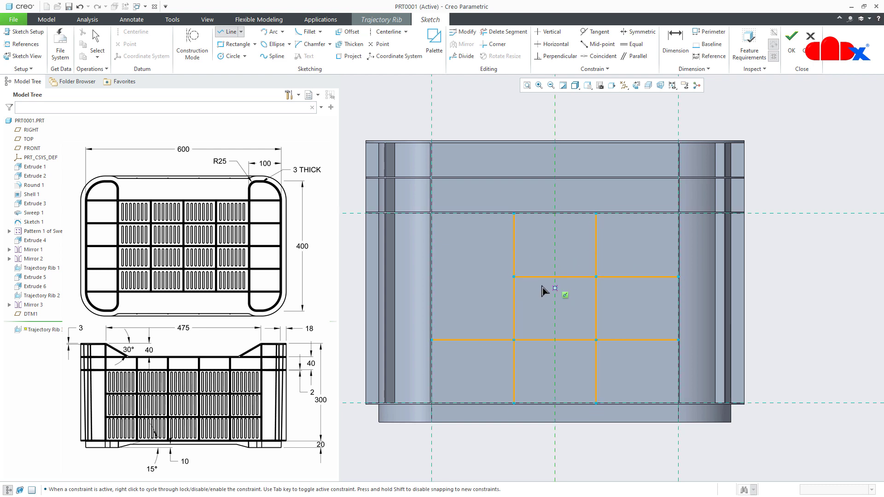
{"action": "left_click", "coordinate": [431, 277]}
{"action": "middle_click", "coordinate": [487, 305]}
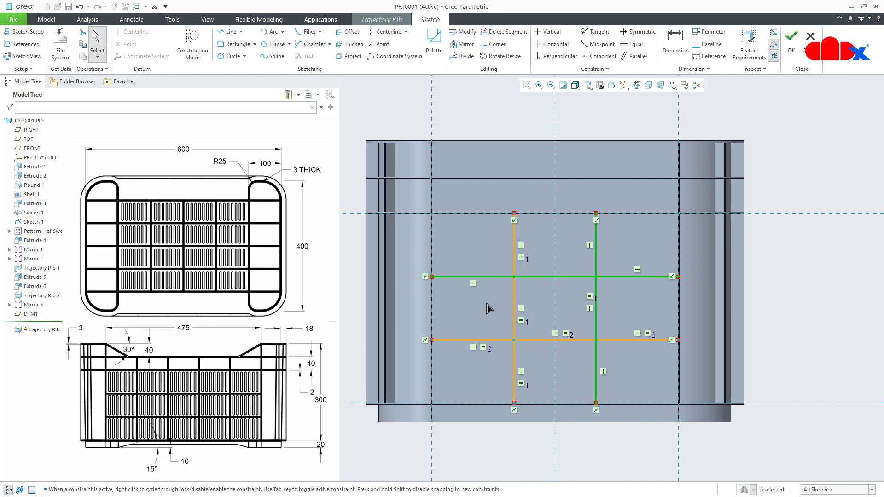
{"action": "right_click", "coordinate": [485, 303]}
{"action": "left_click", "coordinate": [507, 408]}
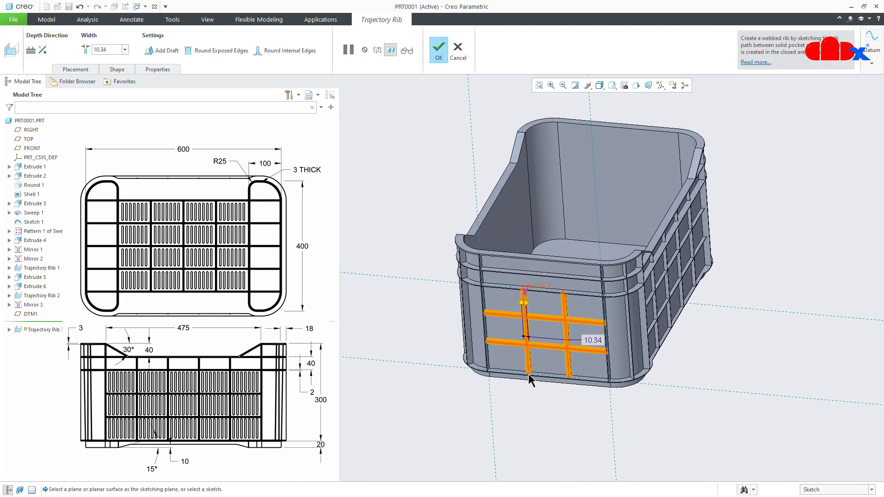
- Set the trajectory rib width to 1.5 and create the rib grid on the short side wall
{"action": "double_click", "coordinate": [592, 339]}
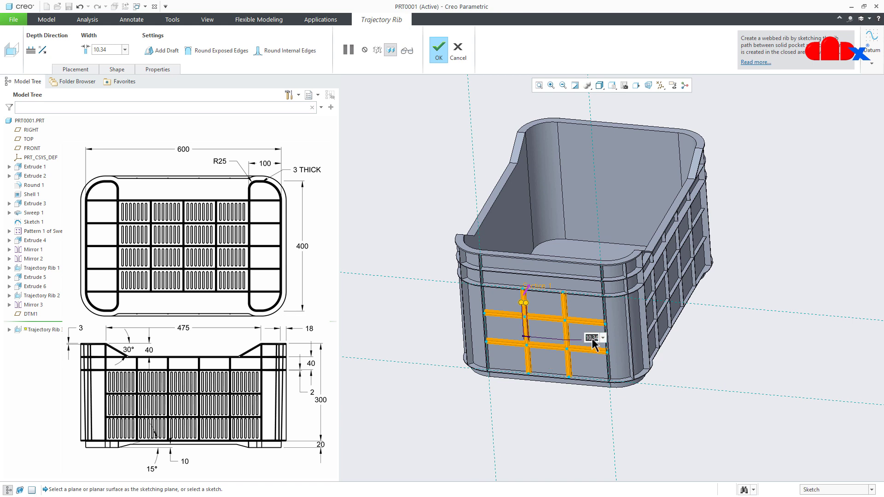
{"action": "type", "text": "1.5"}
{"action": "key", "text": "Return"}
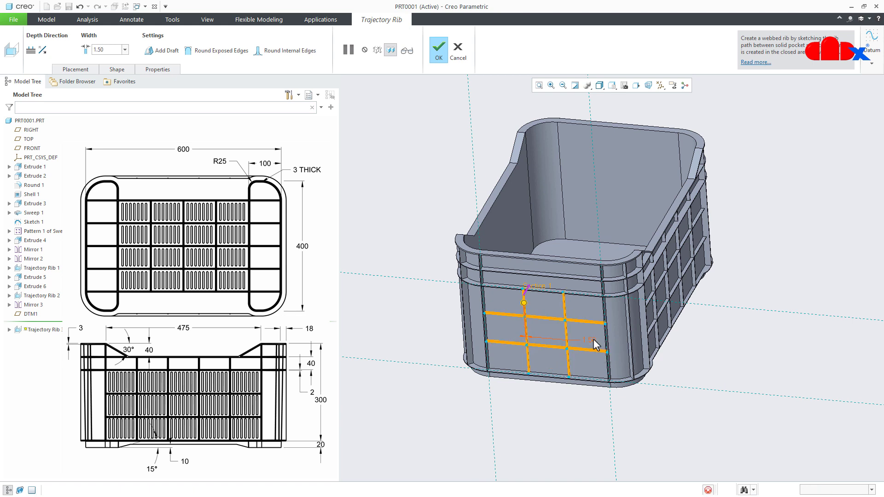
{"action": "middle_click", "coordinate": [593, 339]}
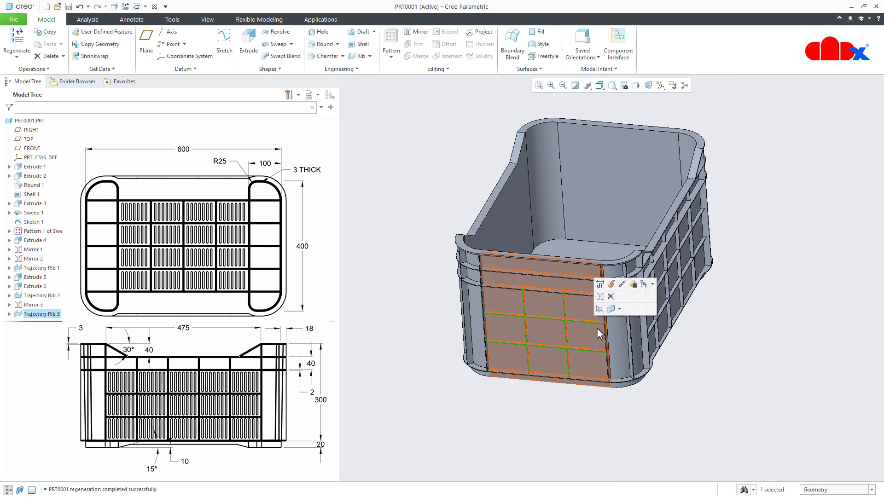
- Mirror the short side wall's trajectory rib grid about the RIGHT plane onto the opposite wall
{"action": "left_click", "coordinate": [600, 296]}
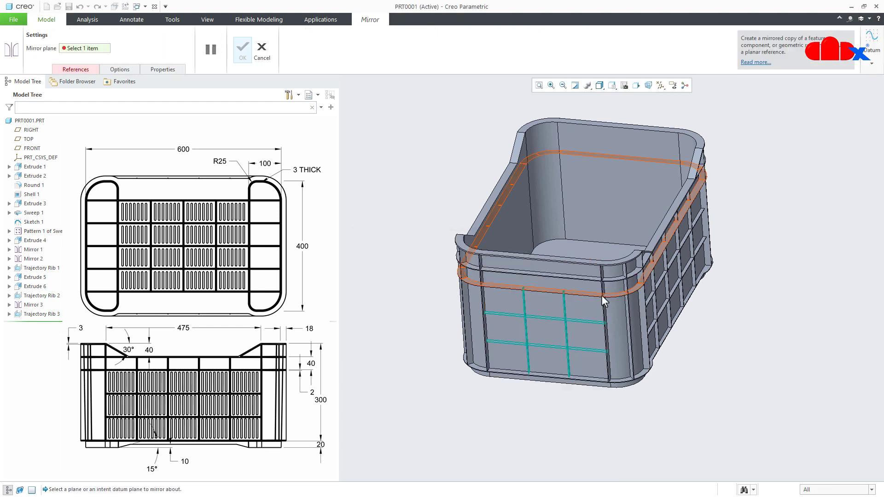
{"action": "left_click", "coordinate": [30, 130]}
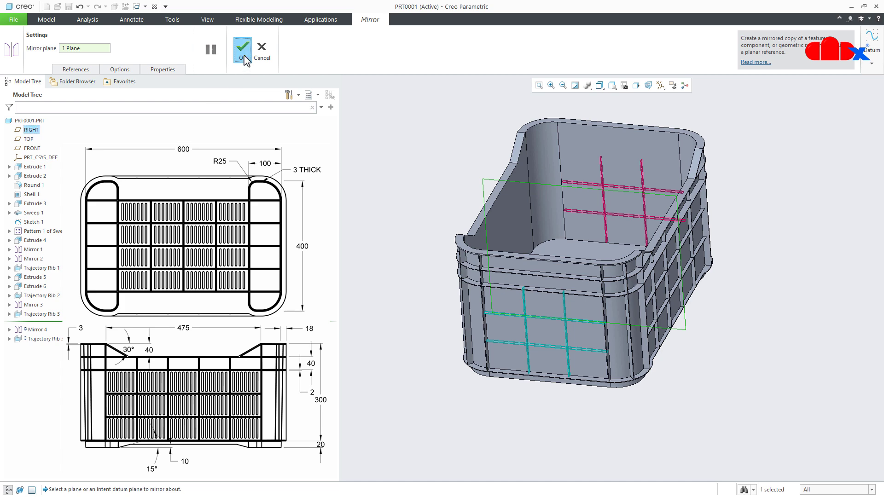
{"action": "left_click", "coordinate": [243, 50]}
{"action": "left_click", "coordinate": [719, 398]}
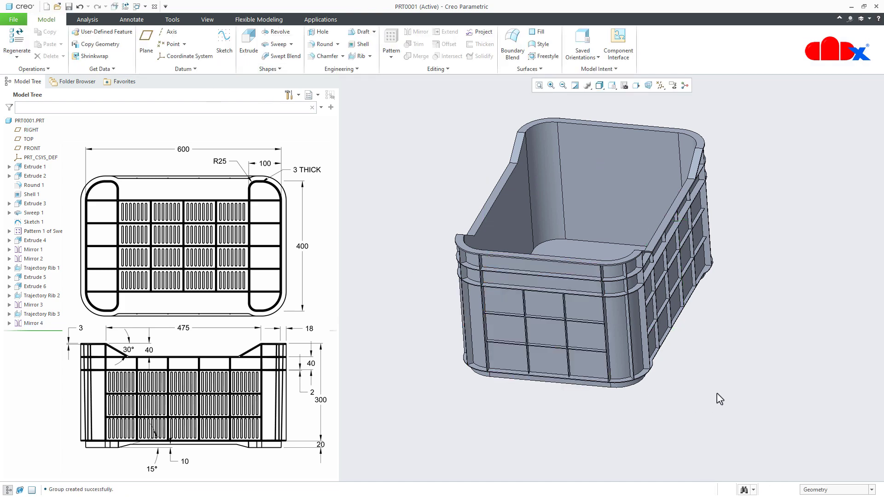
- Start a trajectory rib sketch on the outer edge face of the short side wall's horizontal flange, viewed square to the sketch plane
{"action": "key", "text": "ctrl+d"}
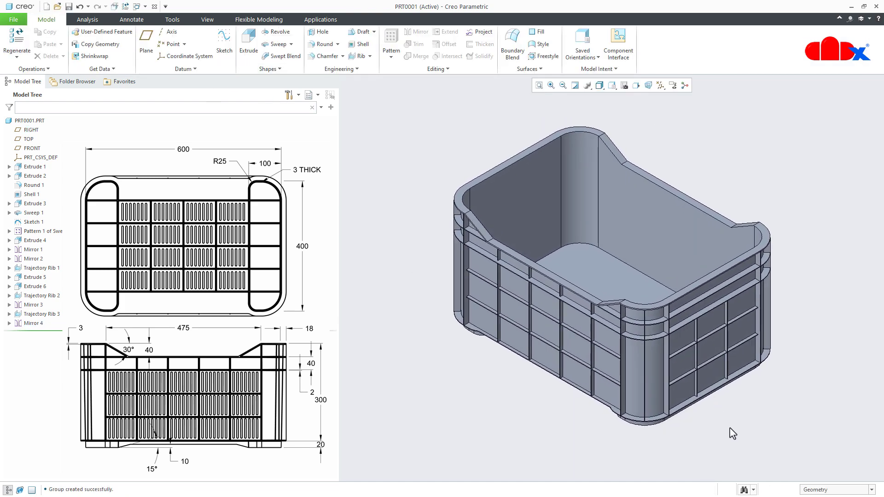
{"action": "left_click", "coordinate": [369, 56]}
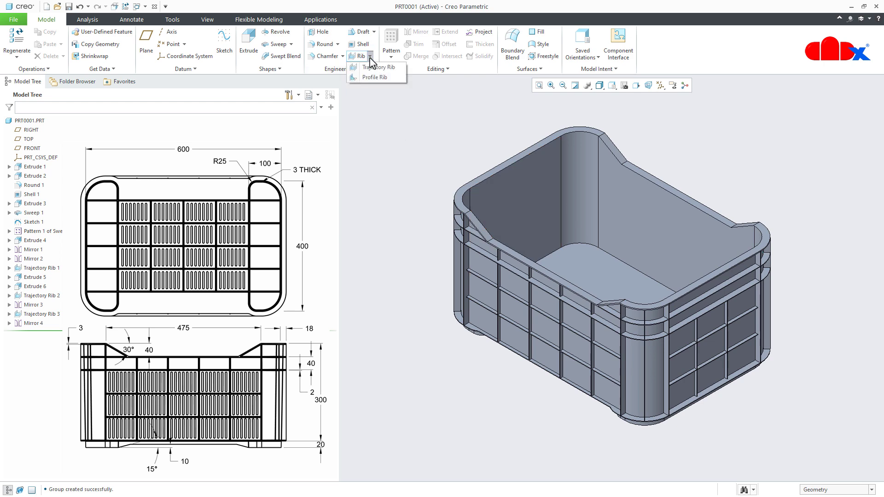
{"action": "left_click", "coordinate": [375, 67]}
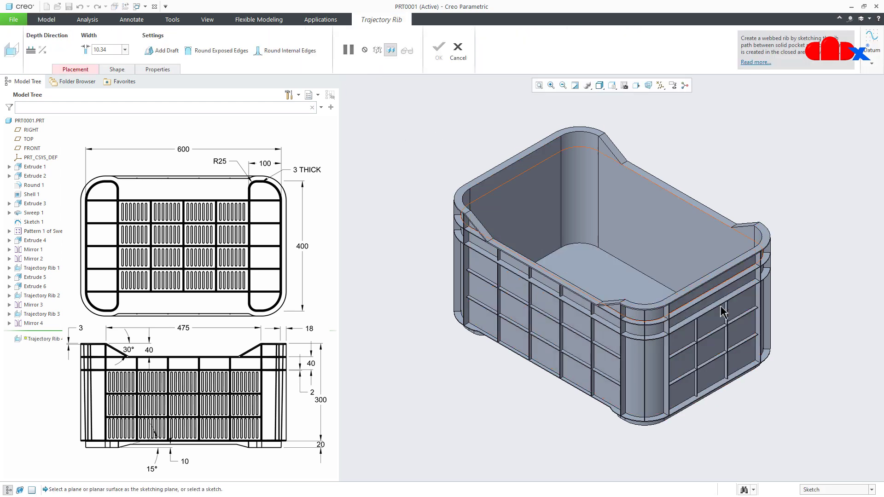
{"action": "scroll", "coordinate": [733, 316], "scroll_direction": "up", "scroll_amount": 5}
{"action": "scroll", "coordinate": [733, 317], "scroll_direction": "up", "scroll_amount": 6}
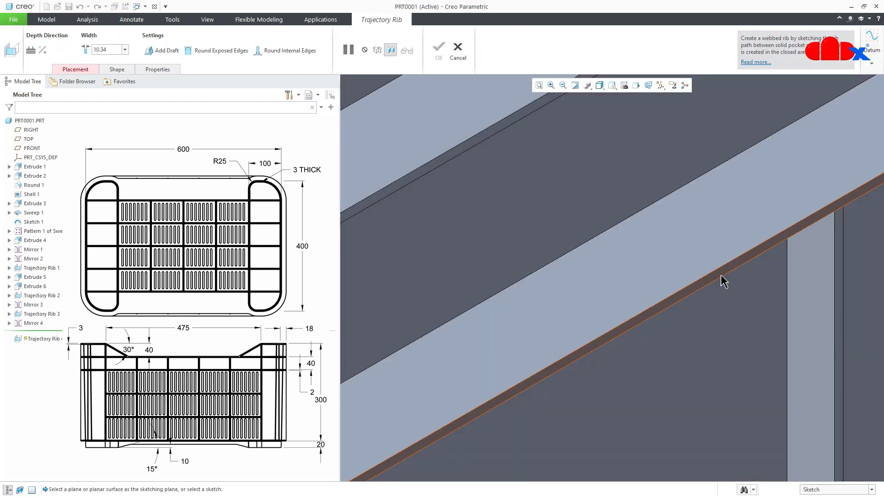
{"action": "left_click", "coordinate": [724, 281]}
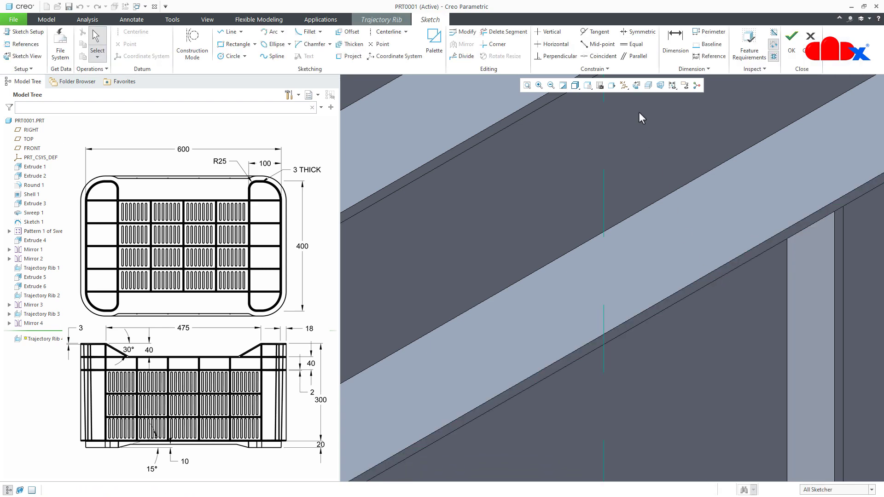
{"action": "left_click", "coordinate": [636, 85]}
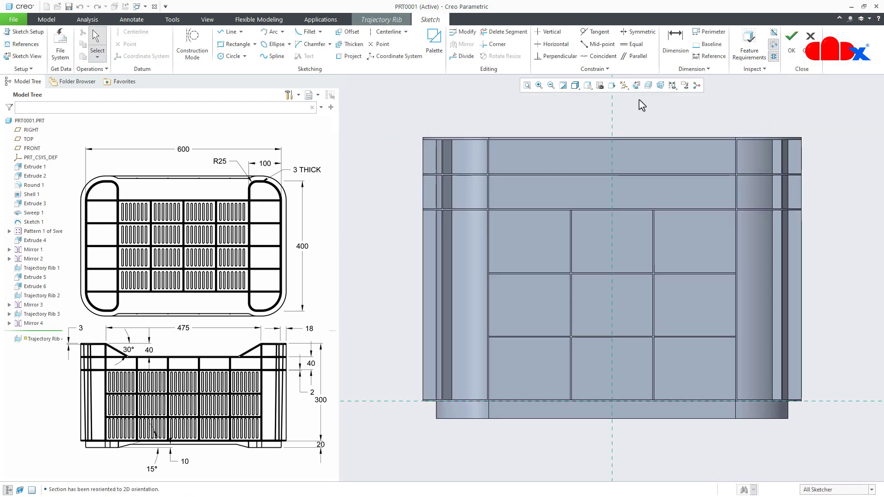
- Add a vertical centerline along the vertical reference through the middle of the short side wall
{"action": "right_click", "coordinate": [641, 109]}
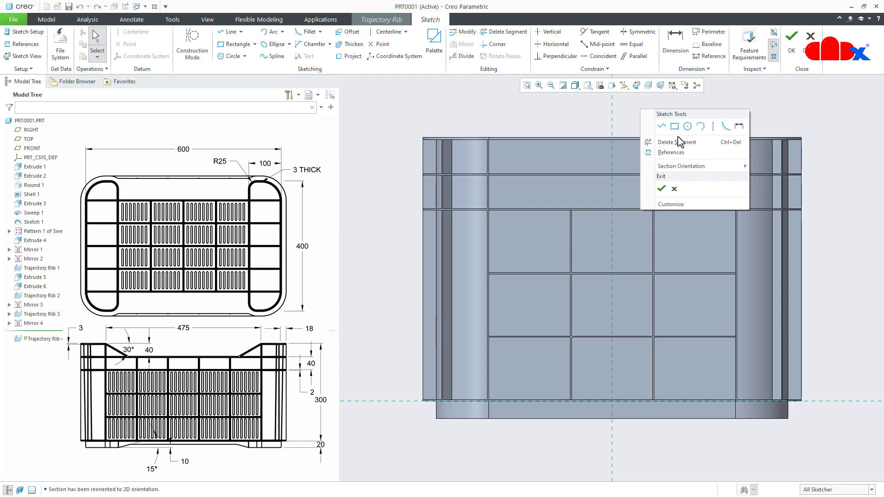
{"action": "left_click", "coordinate": [713, 126]}
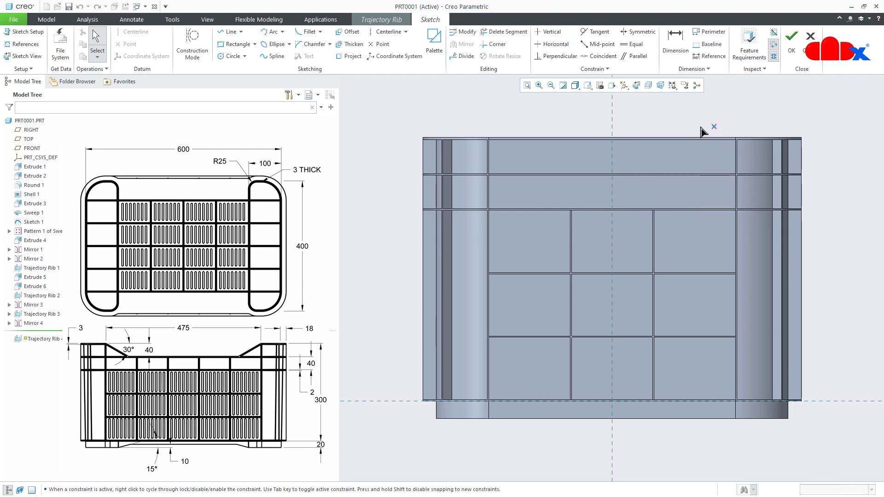
{"action": "left_click", "coordinate": [612, 118]}
{"action": "left_click", "coordinate": [612, 118]}
{"action": "middle_click", "coordinate": [637, 127]}
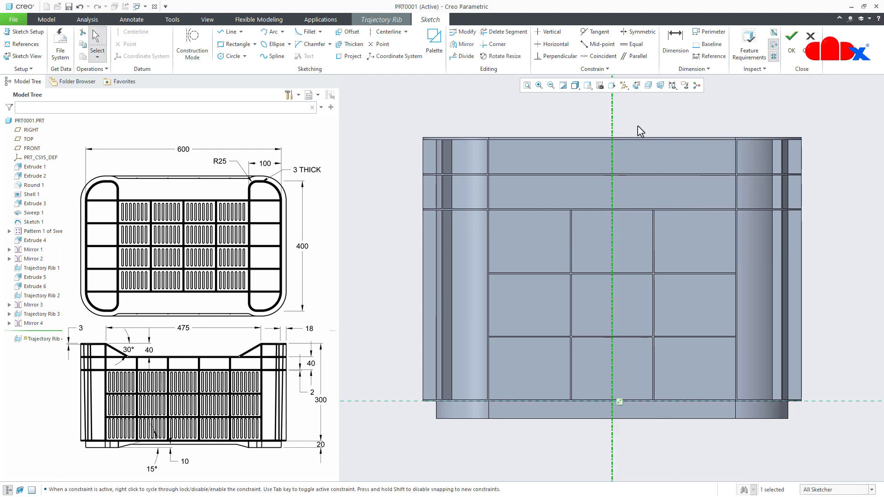
- Sketch a vertical line from the top rim to the lower flange, about 77 mm from the centerline, and mirror it about the centerline
{"action": "right_click", "coordinate": [641, 131]}
{"action": "left_click", "coordinate": [657, 145]}
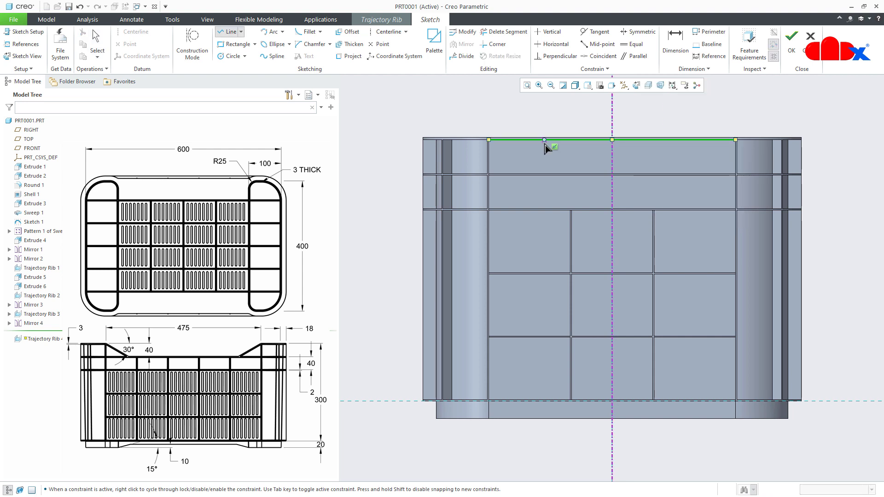
{"action": "left_click", "coordinate": [545, 141]}
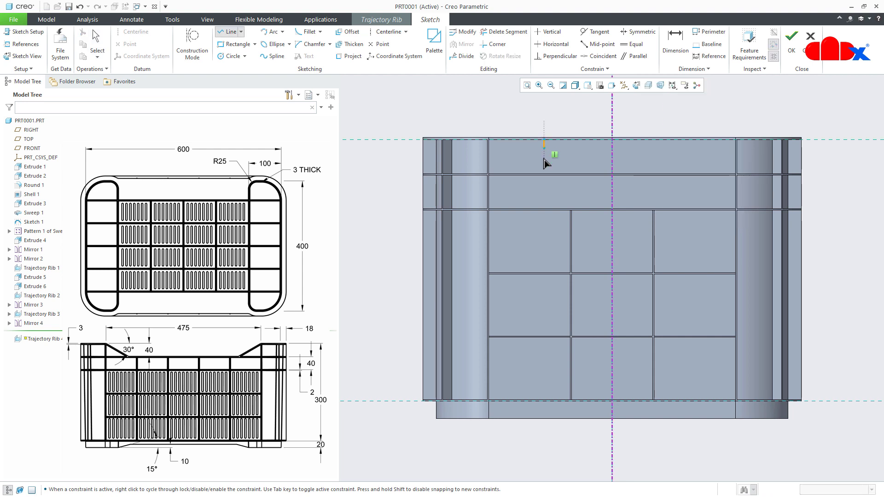
{"action": "left_click", "coordinate": [545, 209]}
{"action": "middle_click", "coordinate": [592, 216]}
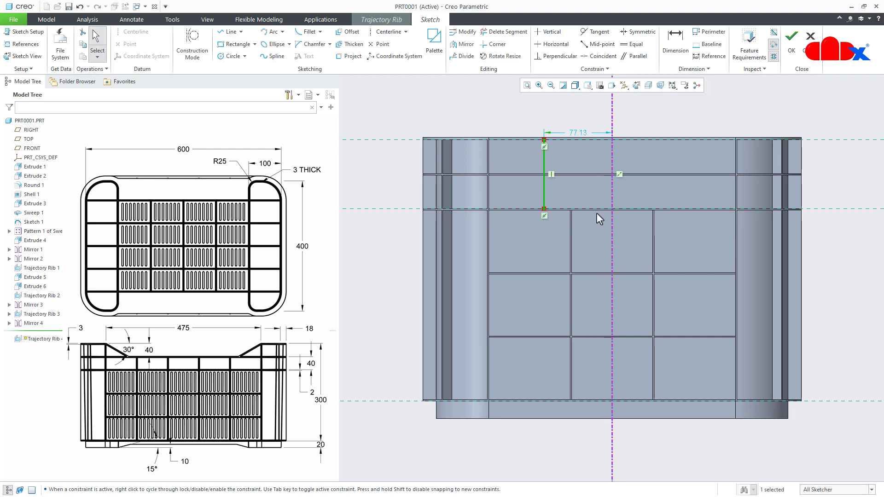
{"action": "left_click", "coordinate": [463, 44]}
{"action": "left_click", "coordinate": [612, 126]}
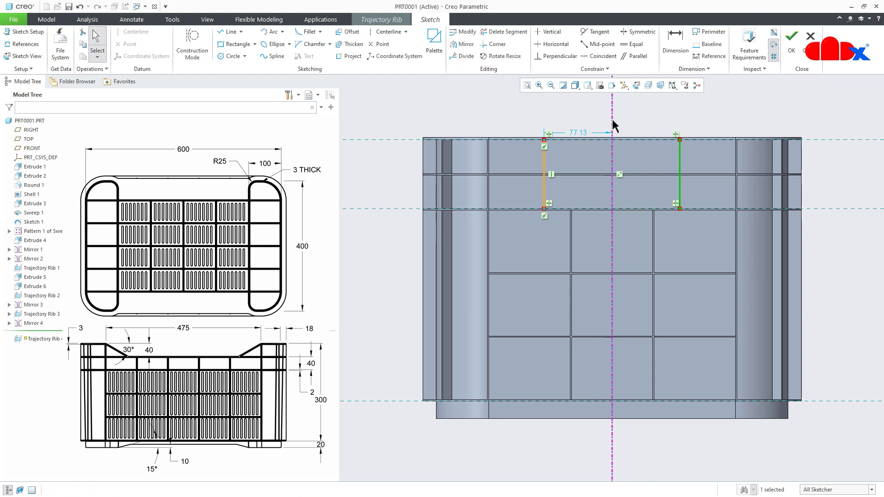
- Dimension the spacing between the two vertical lines as 120 and accept the rib sketch
{"action": "left_click", "coordinate": [675, 42]}
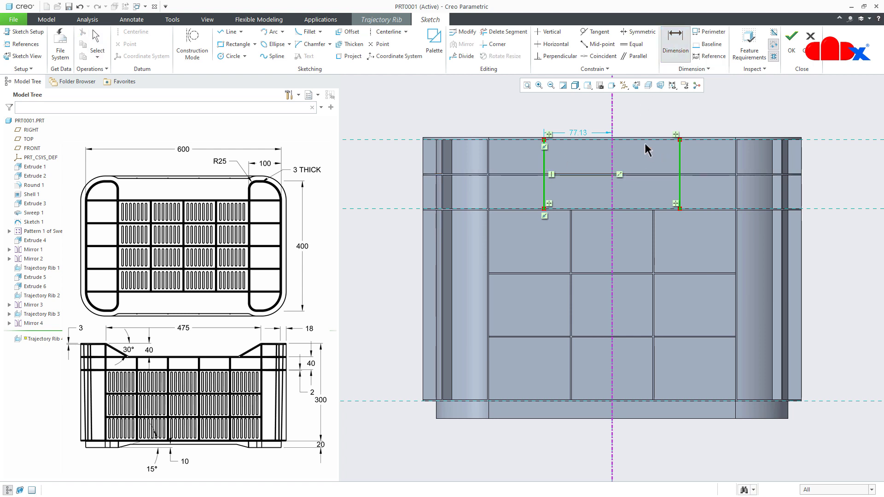
{"action": "middle_click", "coordinate": [633, 124]}
{"action": "type", "text": "120"}
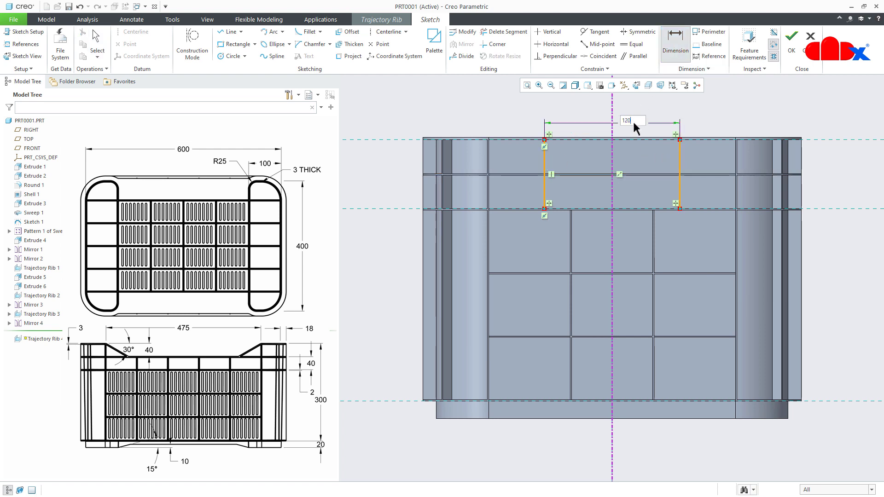
{"action": "key", "text": "Return"}
{"action": "right_click", "coordinate": [644, 183]}
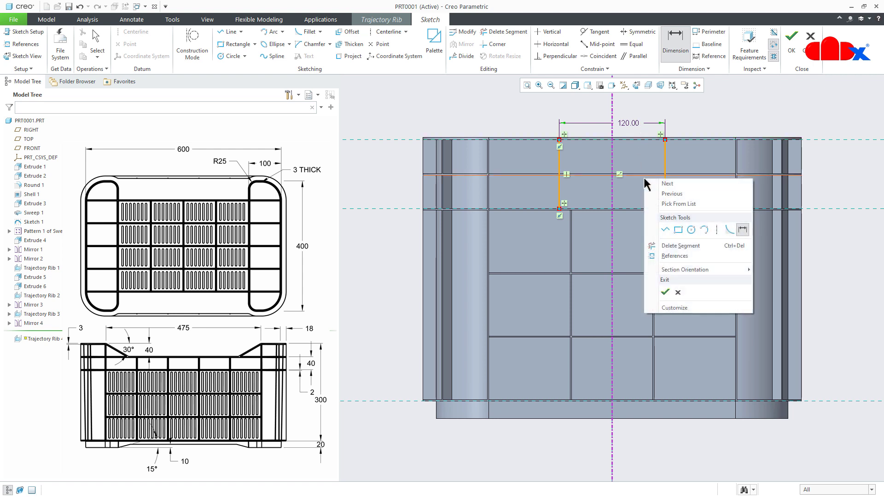
{"action": "left_click", "coordinate": [668, 292]}
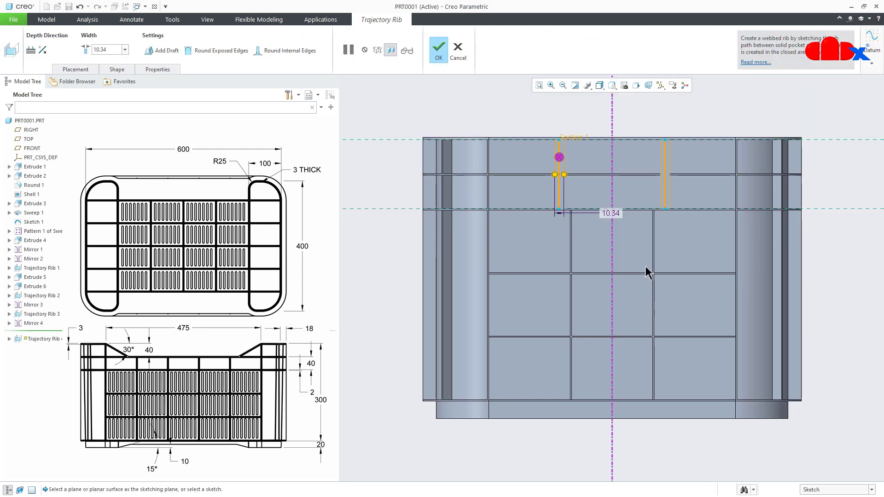
- Set the trajectory rib width to 1.5 and create the two upper ribs on the short side wall
{"action": "double_click", "coordinate": [615, 213]}
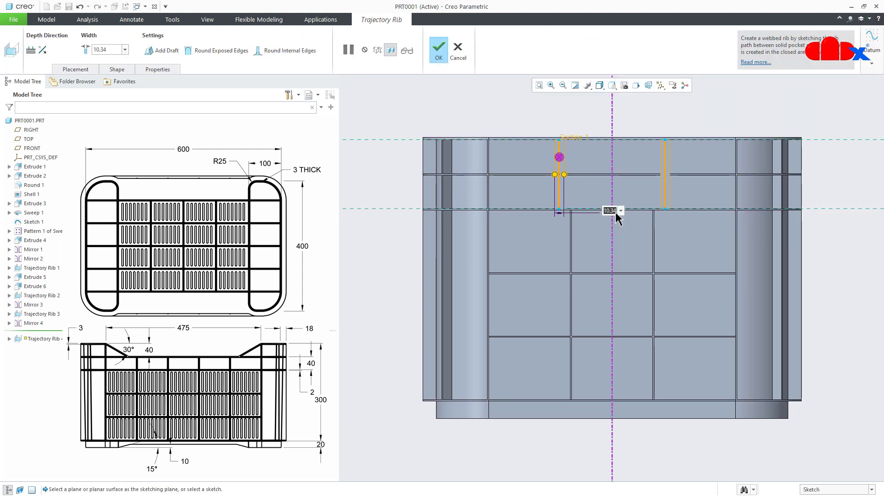
{"action": "type", "text": "1.5"}
{"action": "key", "text": "Return"}
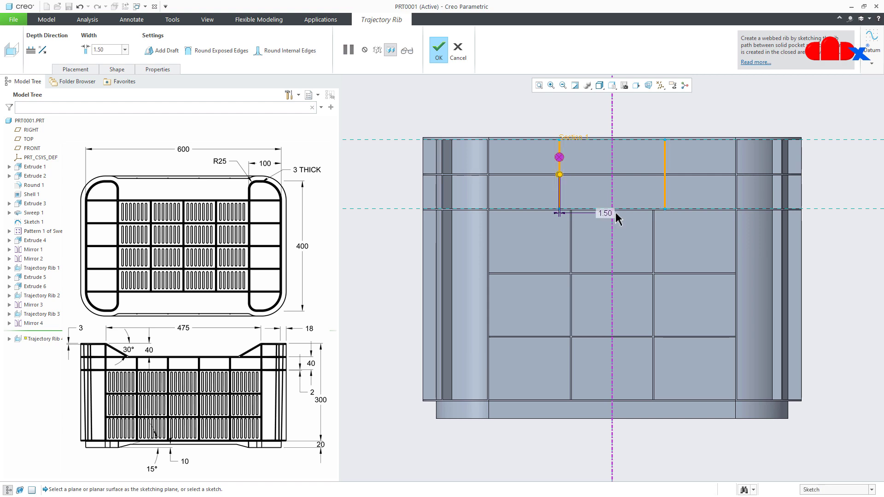
{"action": "scroll", "coordinate": [621, 231], "scroll_direction": "up", "scroll_amount": 2}
{"action": "middle_click_drag", "start_coordinate": [621, 230], "coordinate": [639, 266]}
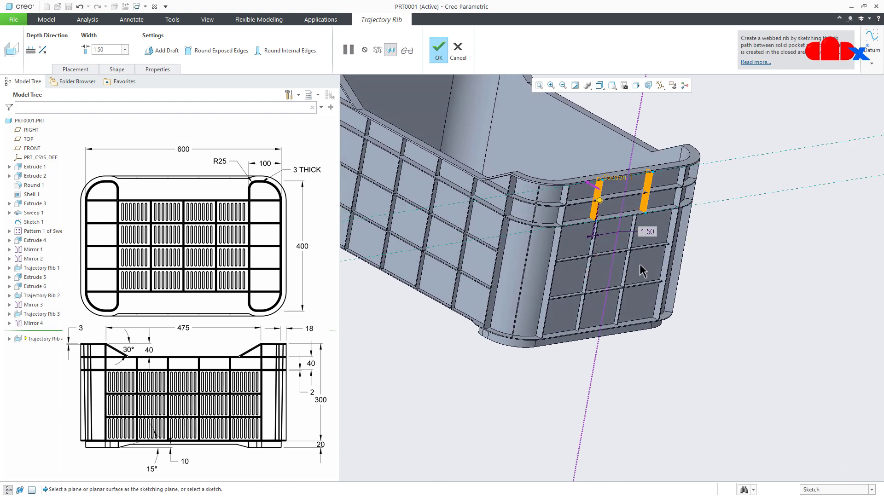
{"action": "middle_click", "coordinate": [638, 258]}
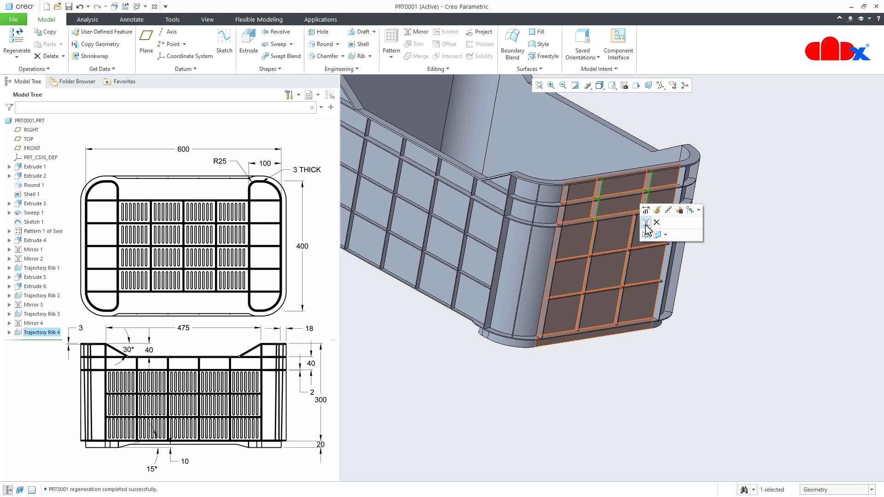
- Mirror the two upper ribs about the RIGHT plane onto the opposite short wall and save the part
{"action": "left_click", "coordinate": [646, 223]}
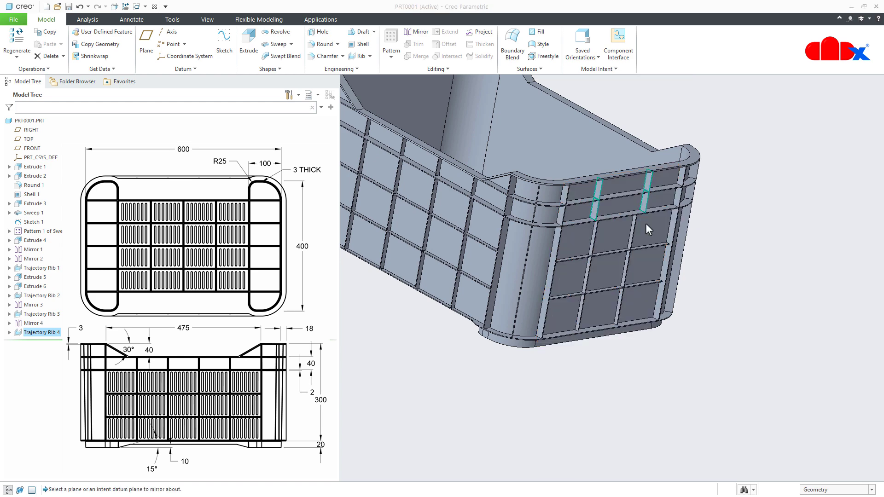
{"action": "left_click", "coordinate": [28, 130]}
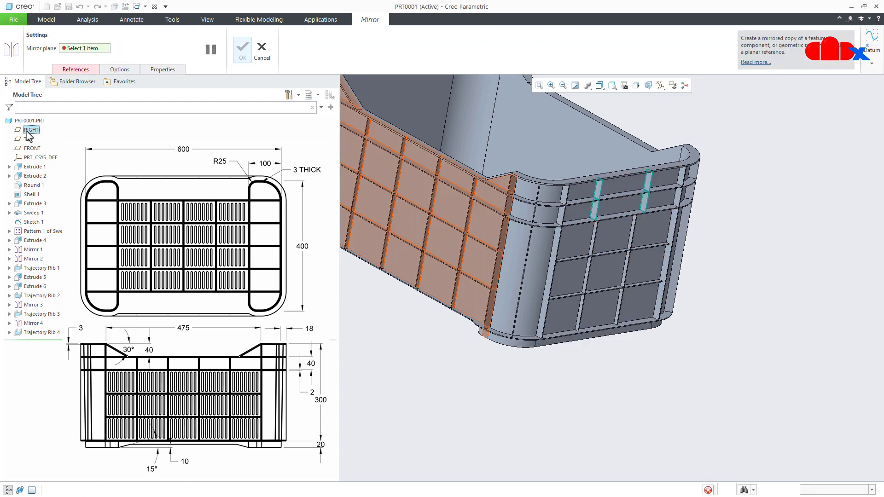
{"action": "middle_click", "coordinate": [740, 362]}
{"action": "key", "text": "ctrl+d"}
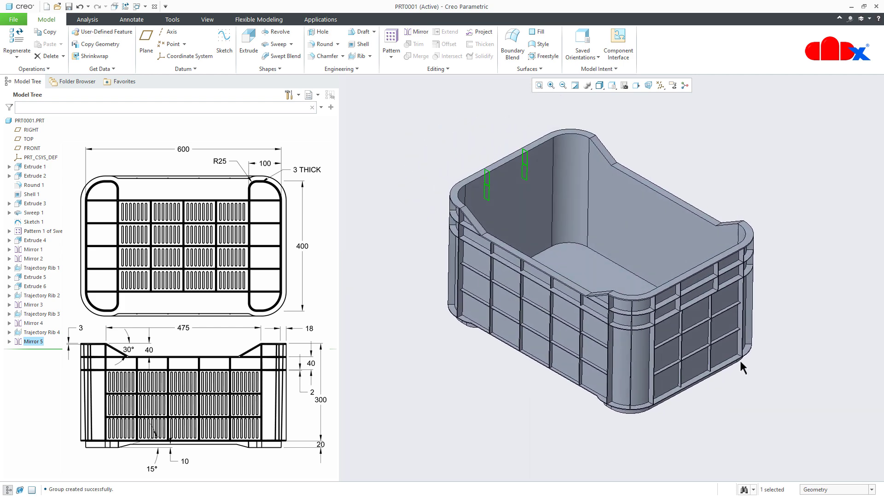
{"action": "left_click", "coordinate": [763, 435]}
{"action": "key", "text": "ctrl+s"}
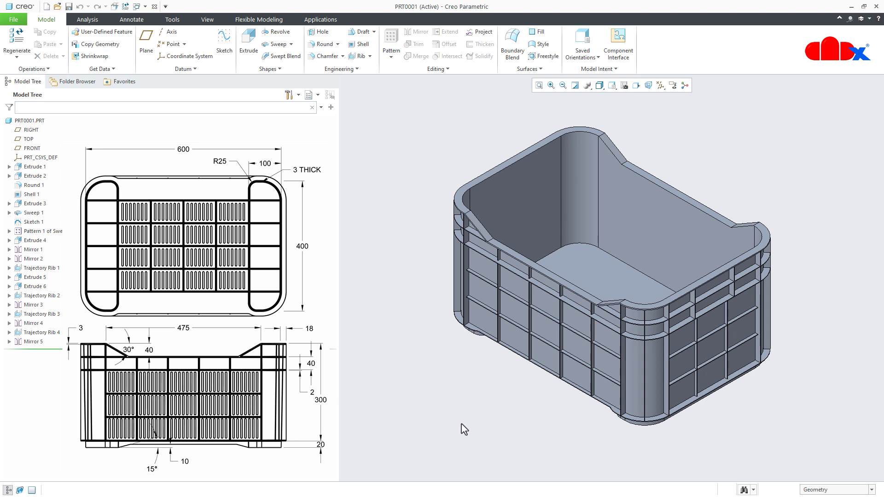
- Start an extrude with a sketch on the outer face of the long side wall, viewed square to the sketch plane
{"action": "left_click", "coordinate": [249, 46]}
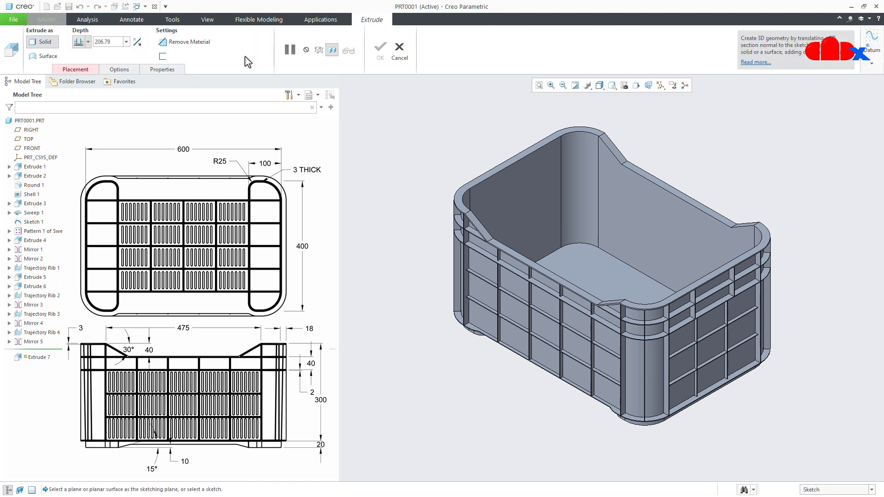
{"action": "left_click", "coordinate": [544, 334]}
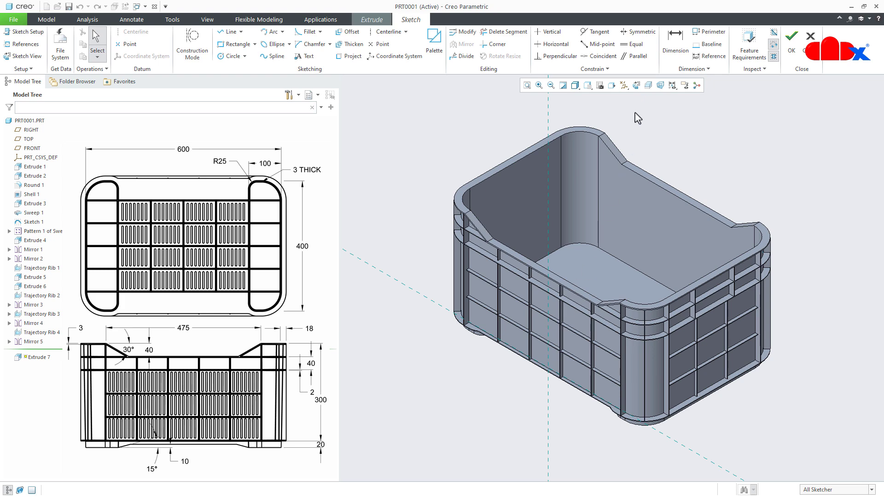
{"action": "left_click", "coordinate": [636, 86]}
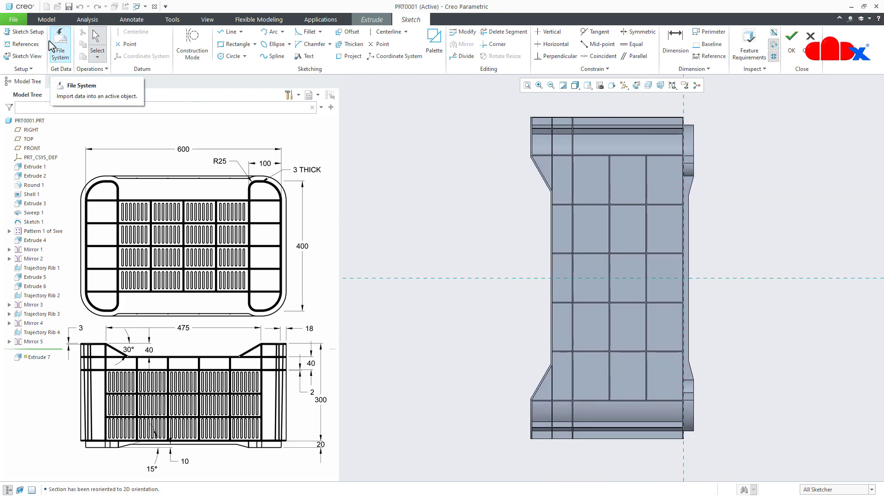
- Set the extrude sketch's reference orientation to Bottom, flip the sketch view direction and return to the sketch
{"action": "left_click", "coordinate": [32, 31]}
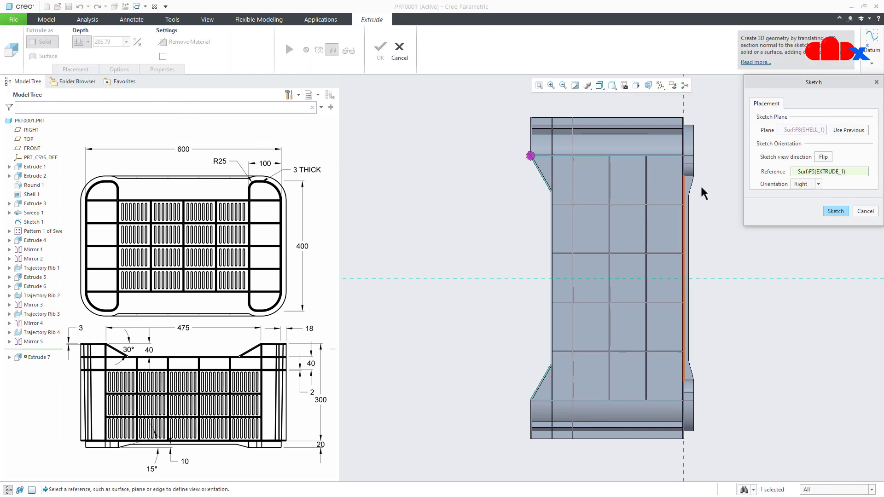
{"action": "left_click", "coordinate": [803, 185]}
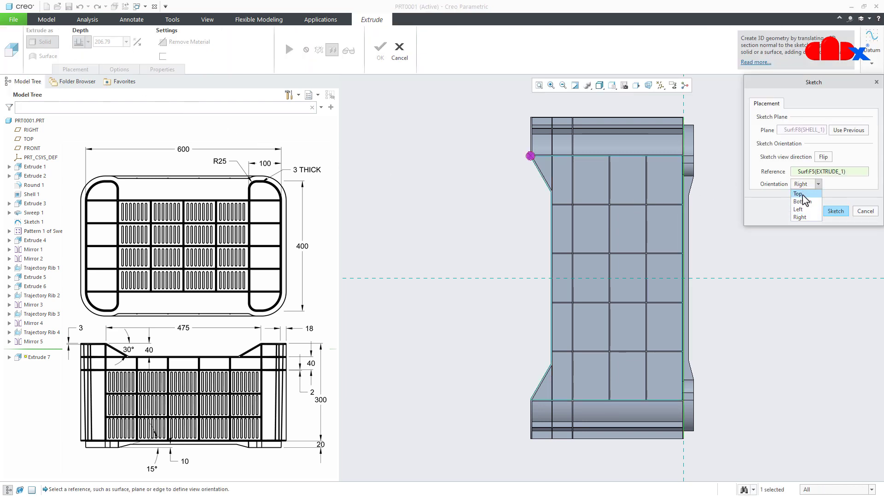
{"action": "left_click", "coordinate": [800, 201]}
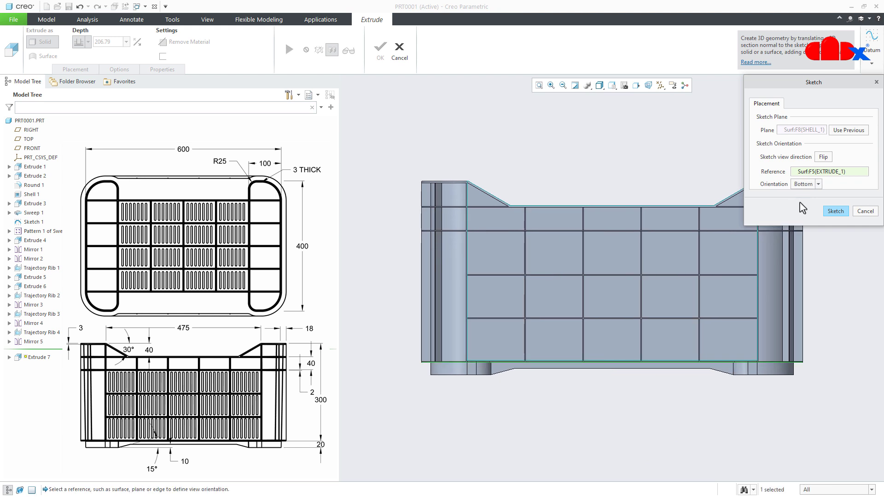
{"action": "left_click", "coordinate": [824, 157]}
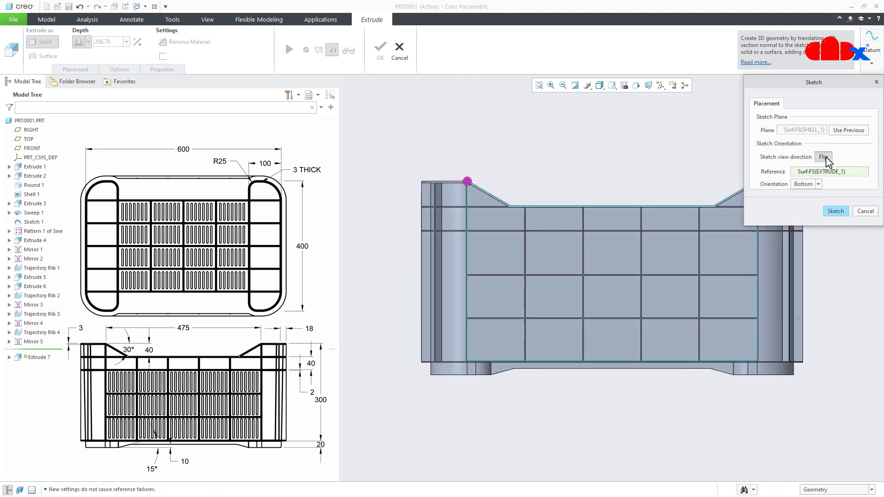
{"action": "left_click", "coordinate": [835, 211]}
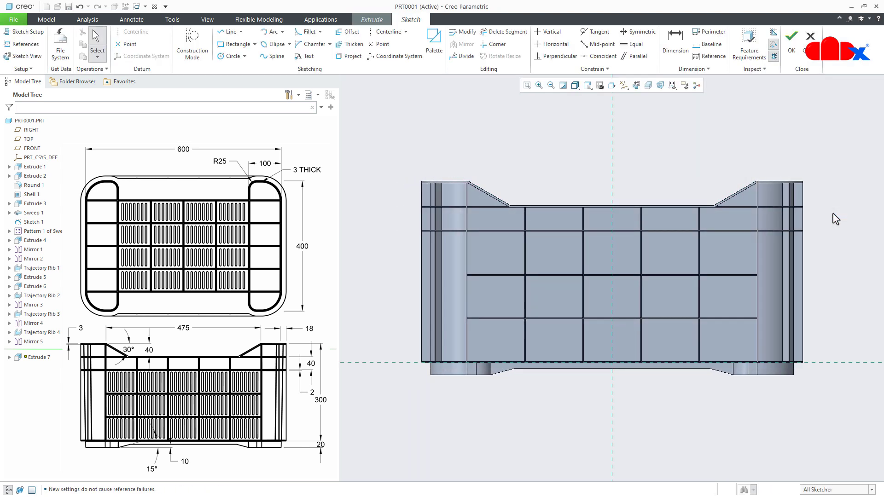
- Sketch a vertical line about 51.7 mm long in the first large rib cell of the long side wall
{"action": "mouse_move", "coordinate": [700, 198]}
{"action": "middle_mouse_down"}
{"action": "mouse_move", "coordinate": [671, 247]}
{"action": "mouse_move", "coordinate": [681, 221]}
{"action": "middle_mouse_up"}
{"action": "left_click", "coordinate": [636, 85]}
{"action": "scroll", "coordinate": [479, 254], "scroll_direction": "down", "scroll_amount": 5}
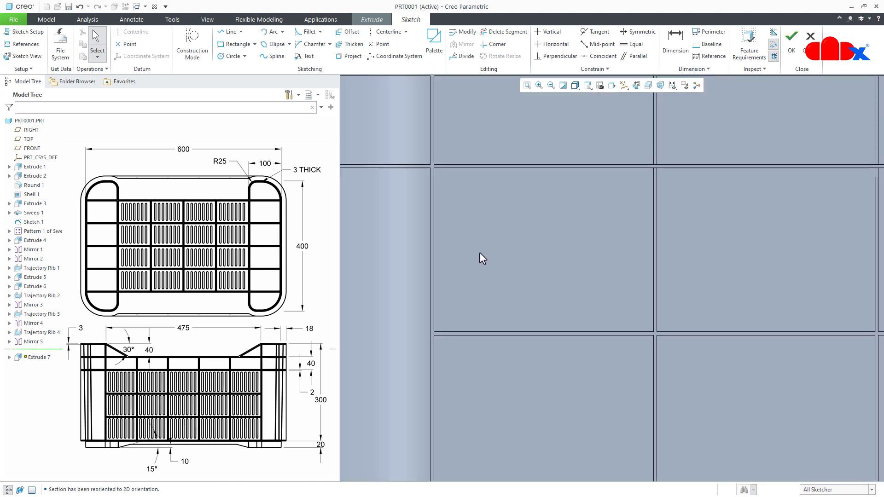
{"action": "right_click", "coordinate": [479, 252]}
{"action": "left_click", "coordinate": [501, 269]}
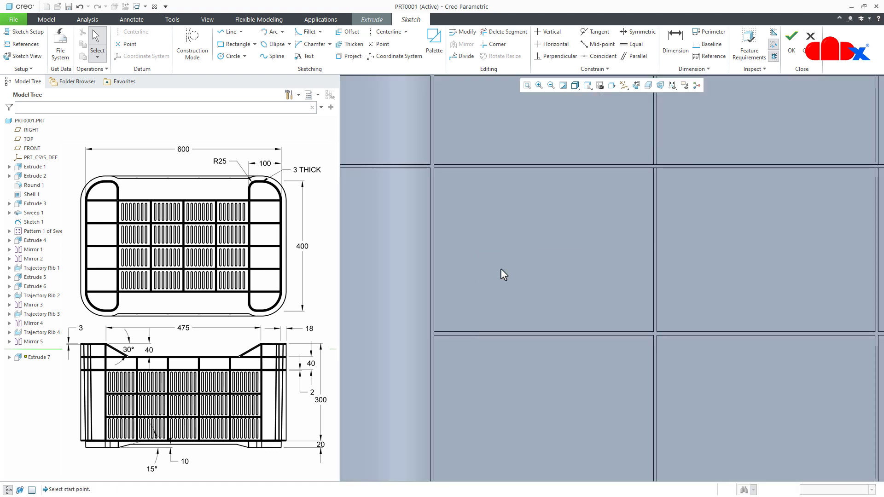
{"action": "left_click", "coordinate": [467, 189]}
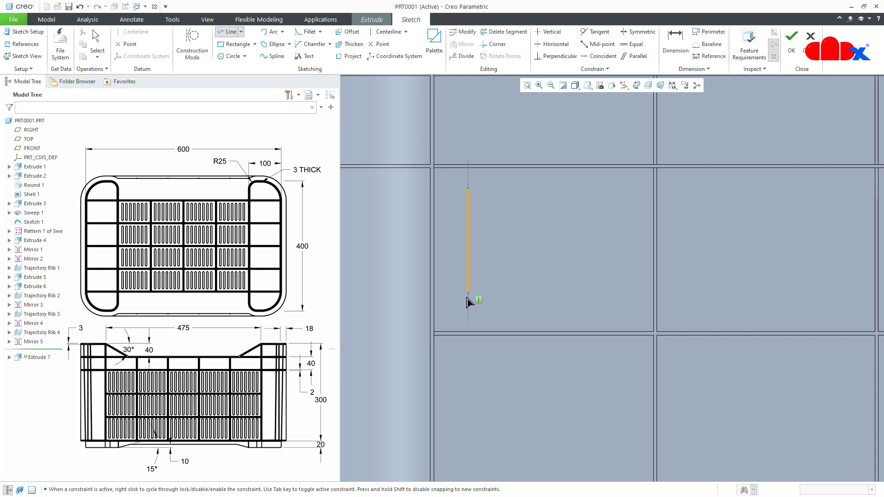
{"action": "middle_click", "coordinate": [502, 285]}
{"action": "middle_click", "coordinate": [503, 282]}
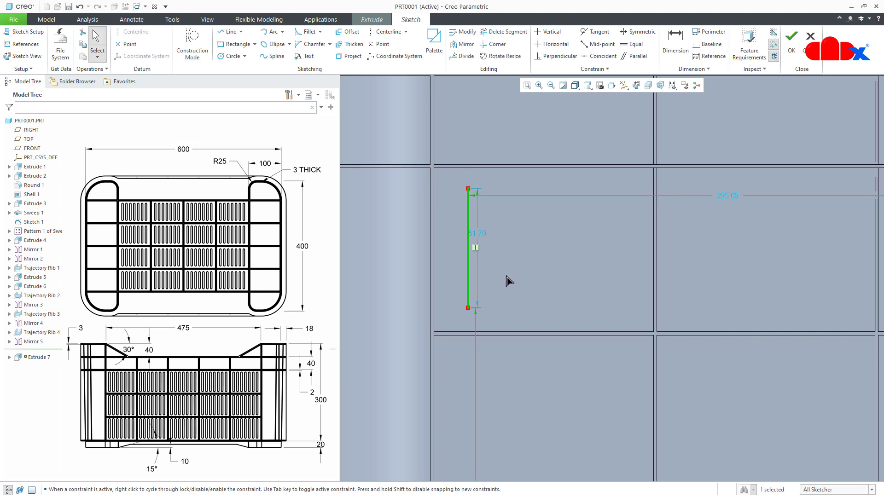
- Dimension the line's upper endpoint 8 mm below the horizontal rib above it
{"action": "right_click", "coordinate": [505, 275]}
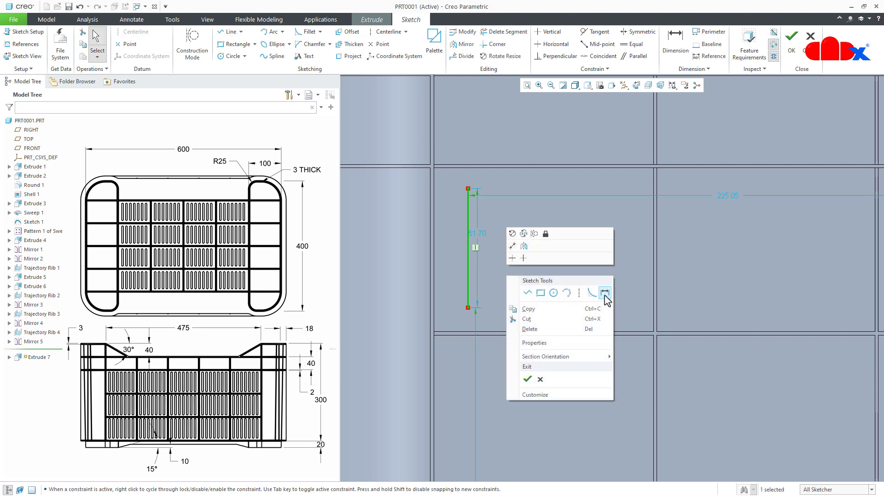
{"action": "left_click", "coordinate": [606, 291]}
{"action": "left_click", "coordinate": [468, 191]}
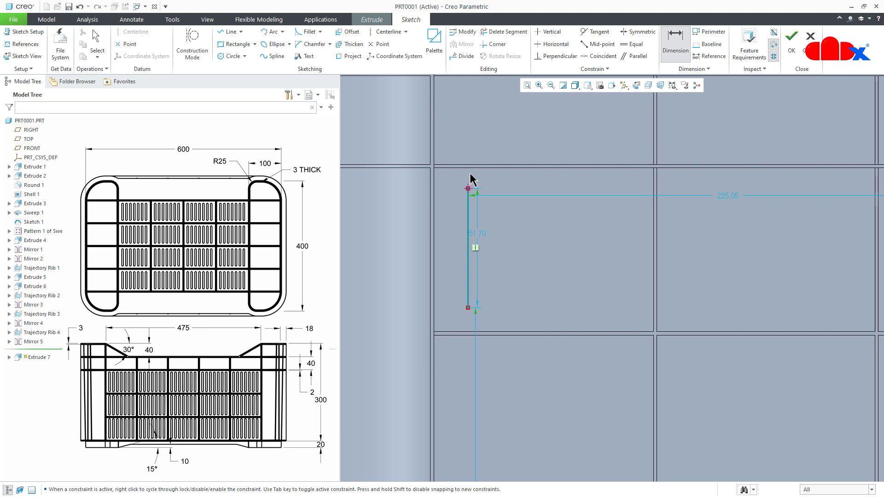
{"action": "left_click", "coordinate": [470, 169]}
{"action": "middle_click", "coordinate": [486, 178]}
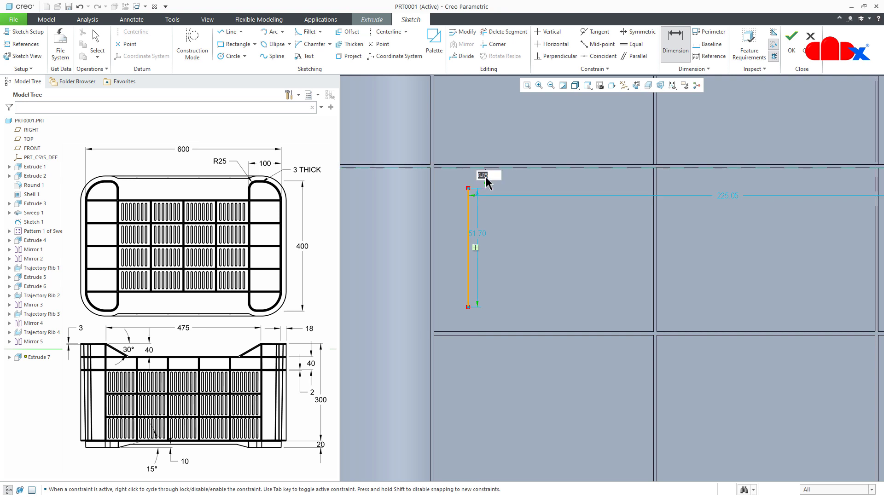
{"action": "type", "text": "8"}
{"action": "key", "text": "Return"}
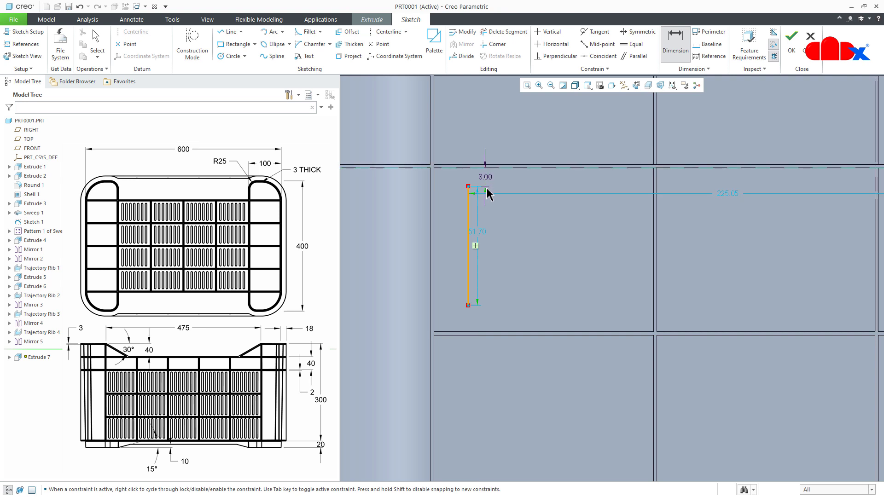
- Dimension the line's lower endpoint 8 mm above the horizontal rib below it
{"action": "left_click", "coordinate": [467, 306]}
{"action": "left_click", "coordinate": [470, 330]}
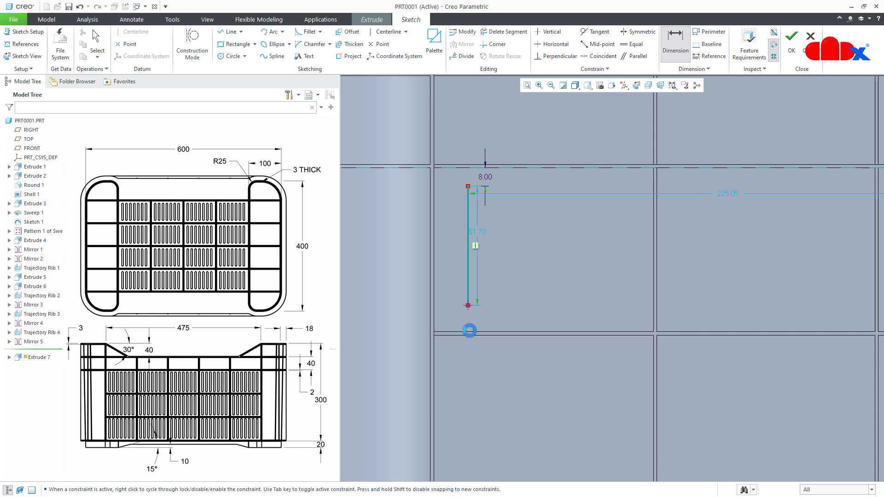
{"action": "middle_click", "coordinate": [495, 320]}
{"action": "type", "text": "8"}
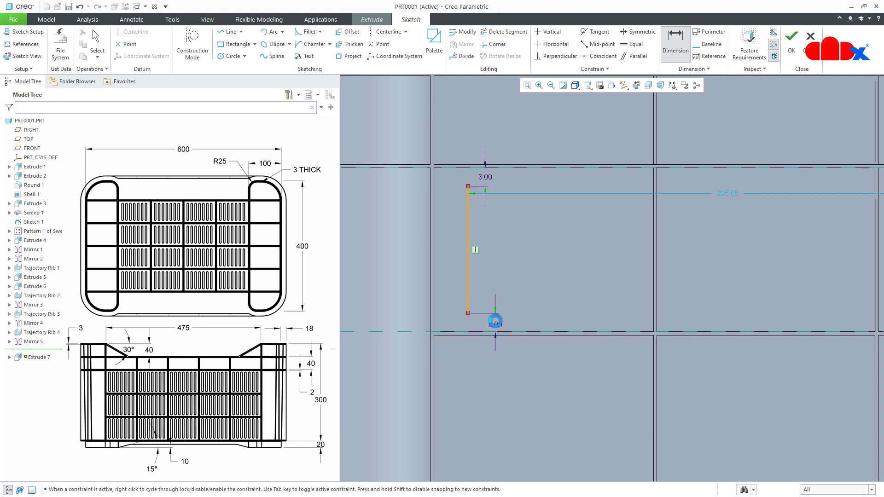
{"action": "key", "text": "Return"}
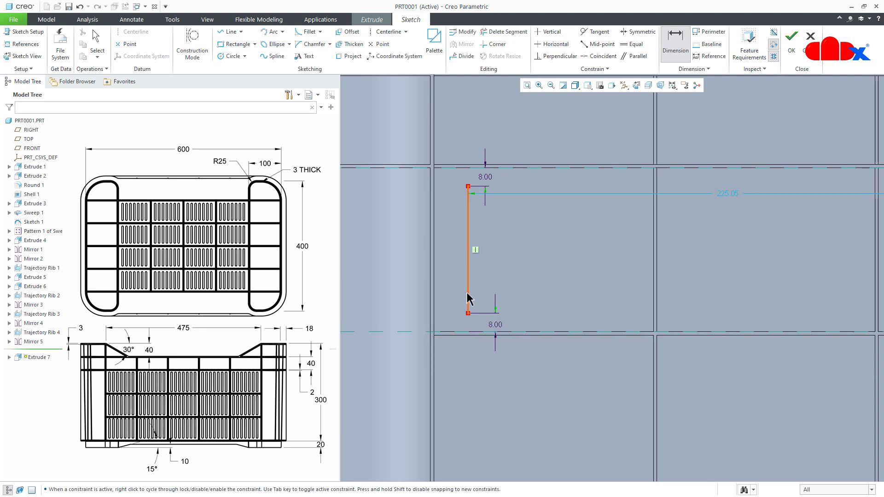
- Dimension the vertical line 12.5 mm from the adjacent vertical rib edge
{"action": "left_click", "coordinate": [435, 292]}
{"action": "middle_click", "coordinate": [455, 262]}
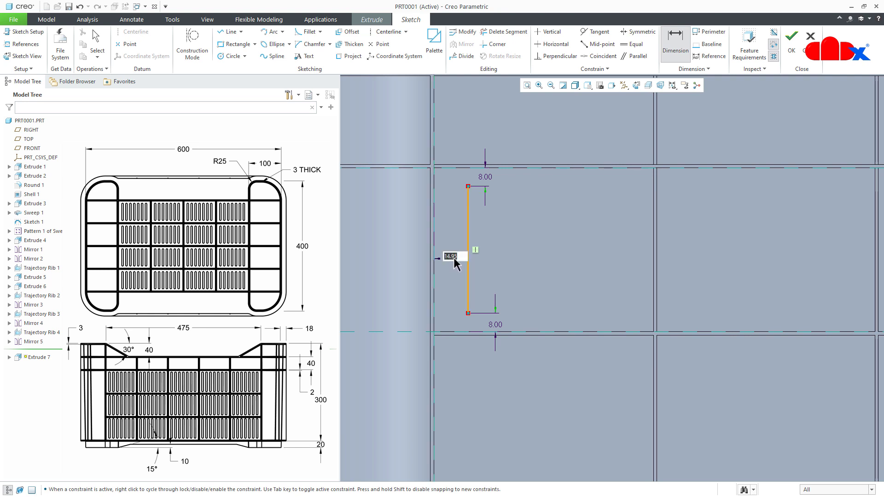
{"action": "type", "text": "12.5"}
{"action": "key", "text": "Return"}
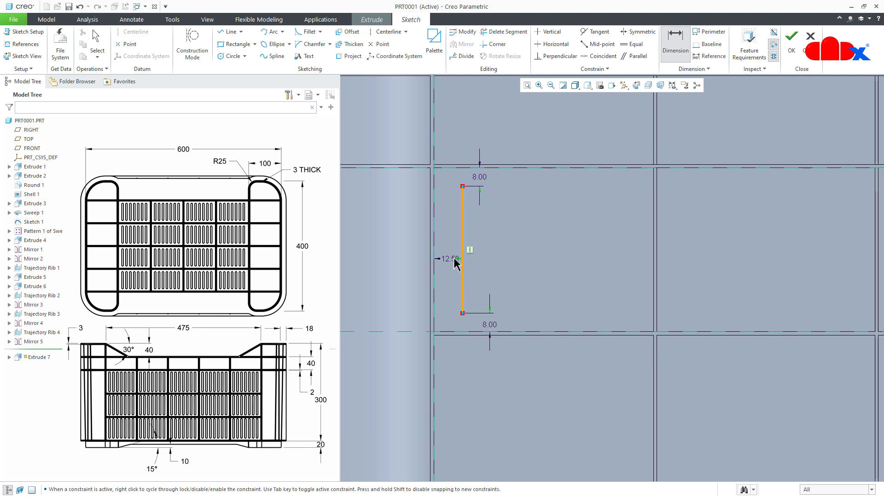
{"action": "middle_click", "coordinate": [454, 257]}
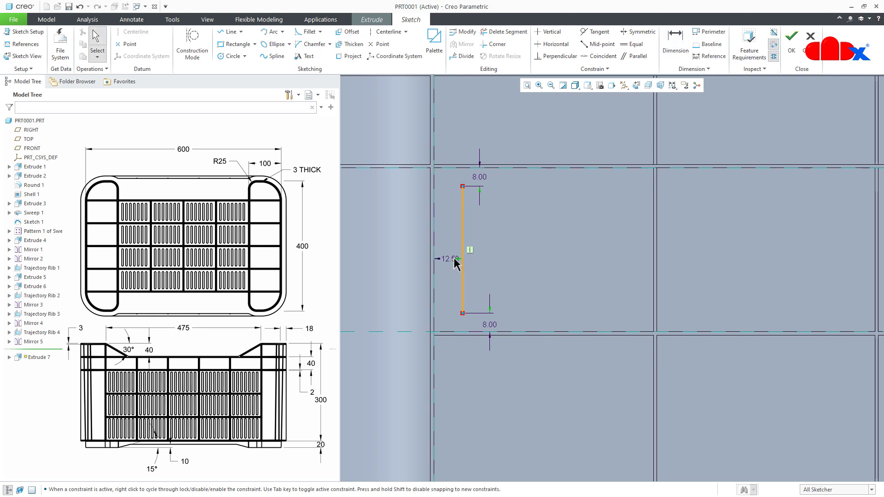
- Thicken the line into a slot outline with circular end caps, a thickness of 5 and an offset of 2.5
{"action": "left_click", "coordinate": [350, 44]}
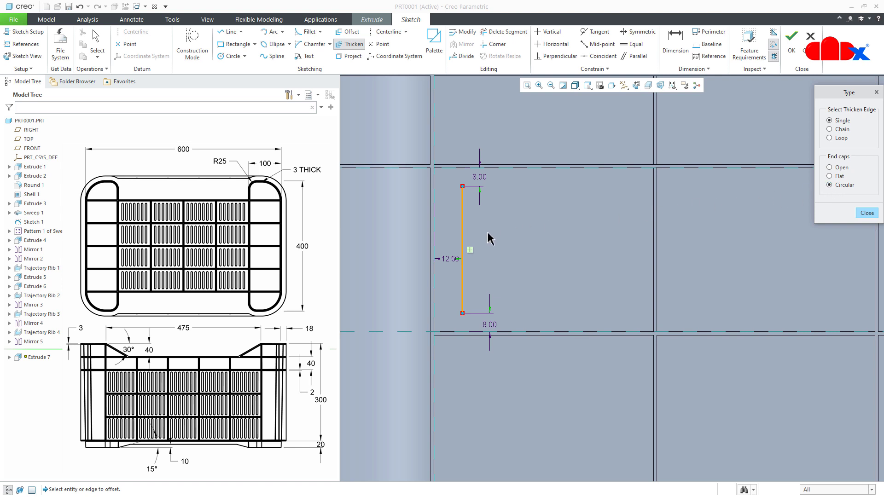
{"action": "left_click", "coordinate": [463, 237]}
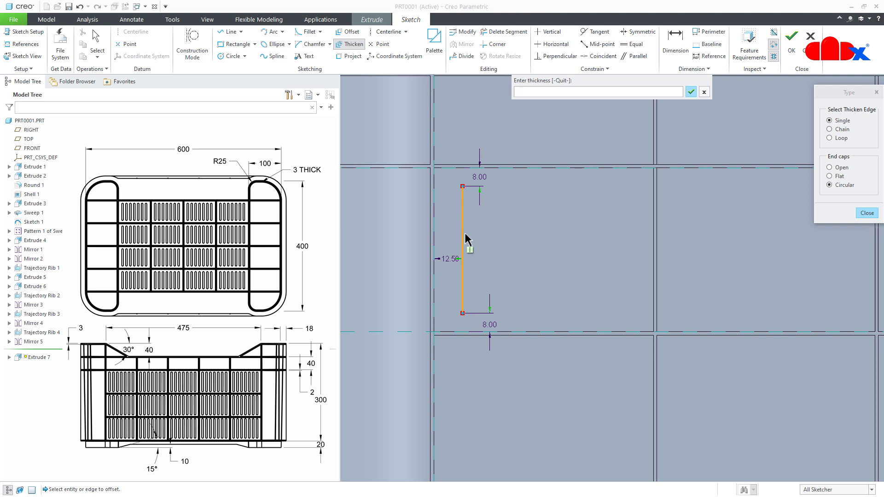
{"action": "key", "text": "Return"}
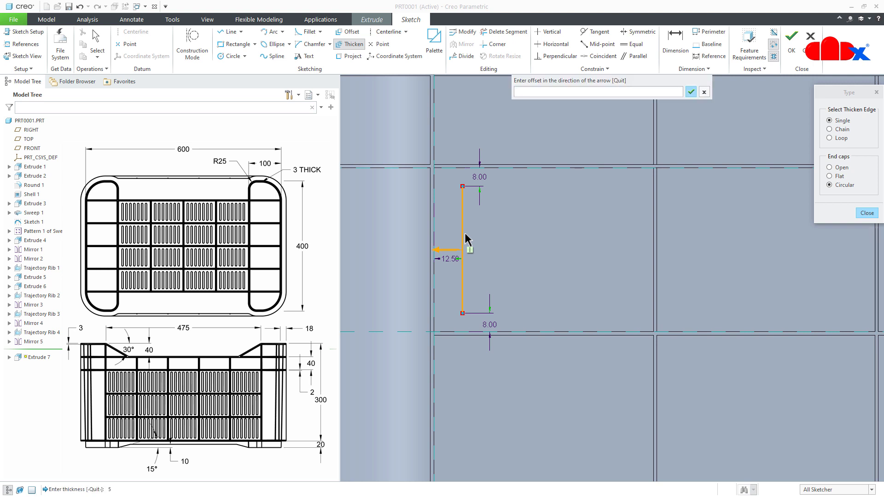
{"action": "type", "text": "2.5"}
{"action": "key", "text": "Return"}
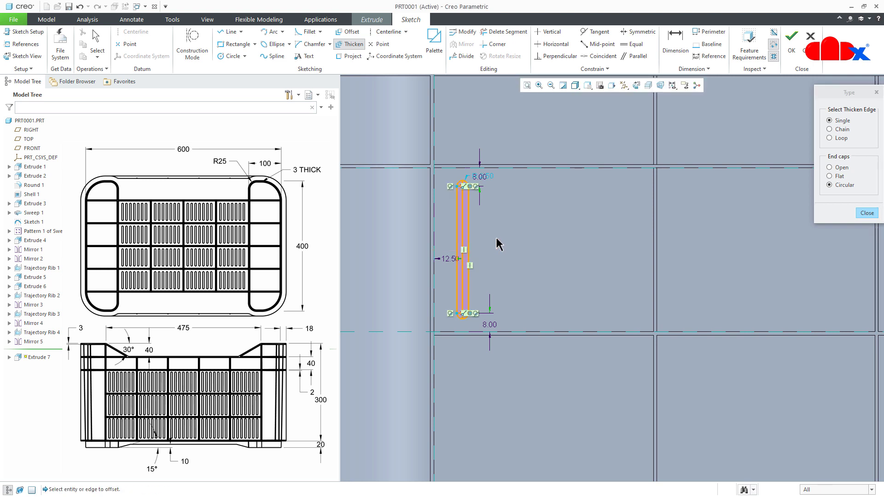
{"action": "middle_click", "coordinate": [495, 238]}
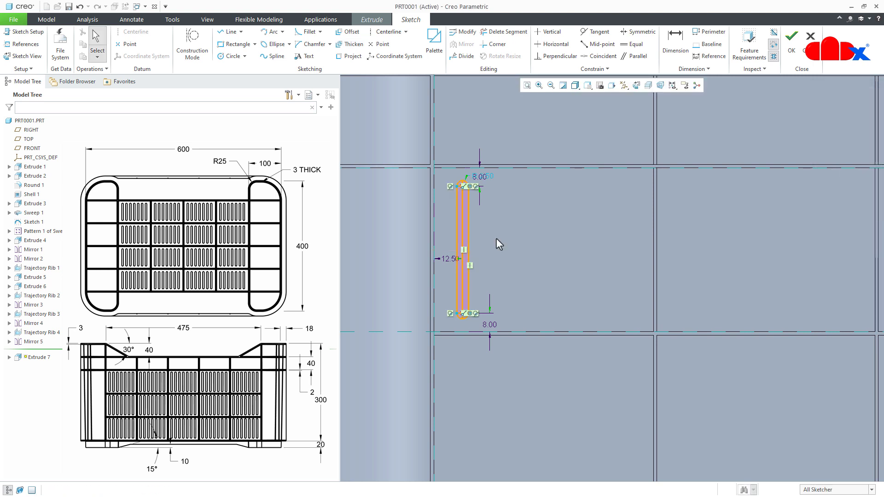
- Convert the slot's center line to construction geometry, move the overlapping dimension clear and finish the sketch
{"action": "left_click", "coordinate": [463, 265]}
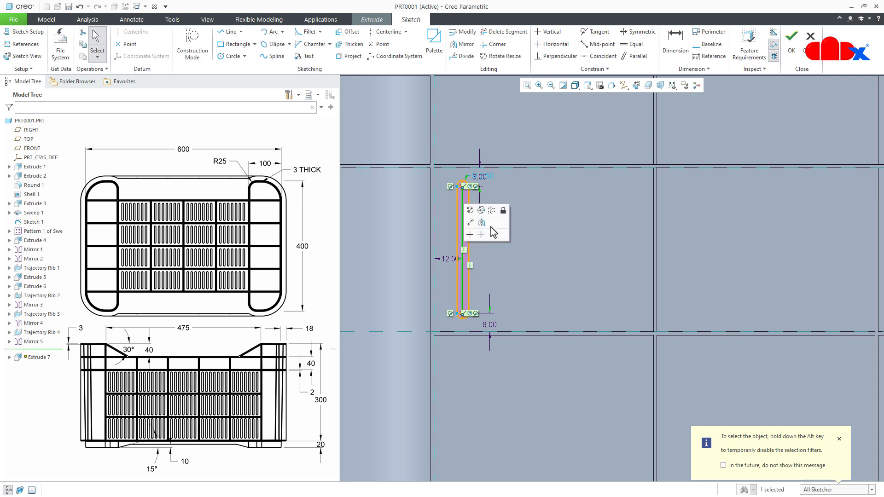
{"action": "left_click", "coordinate": [491, 210]}
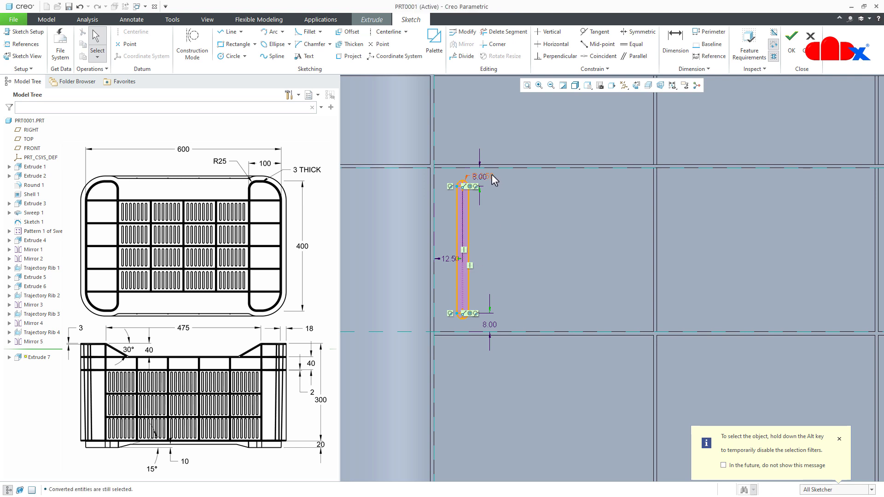
{"action": "left_click_drag", "start_coordinate": [491, 177], "coordinate": [513, 149]}
{"action": "left_click", "coordinate": [512, 225]}
{"action": "right_click", "coordinate": [513, 224]}
{"action": "left_click", "coordinate": [533, 301]}
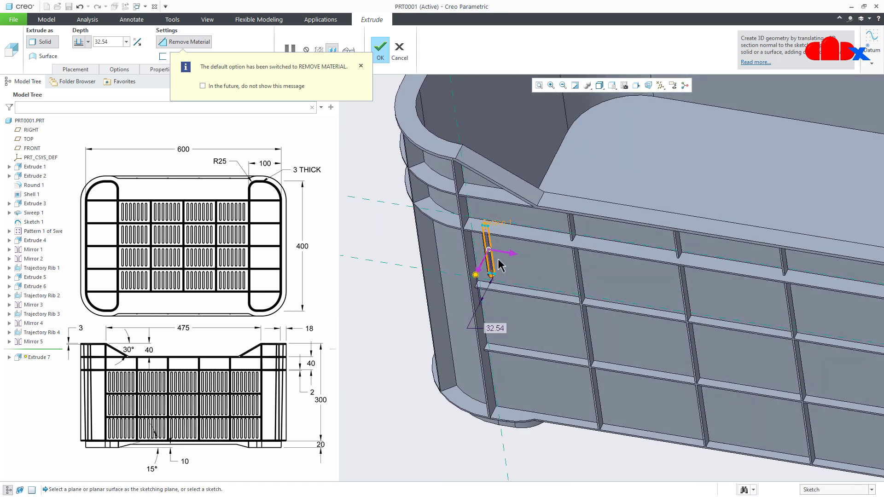
- Set the slot cut's Side 1 depth to To Next and add a taper
{"action": "scroll", "coordinate": [500, 265], "scroll_direction": "down", "scroll_amount": 3}
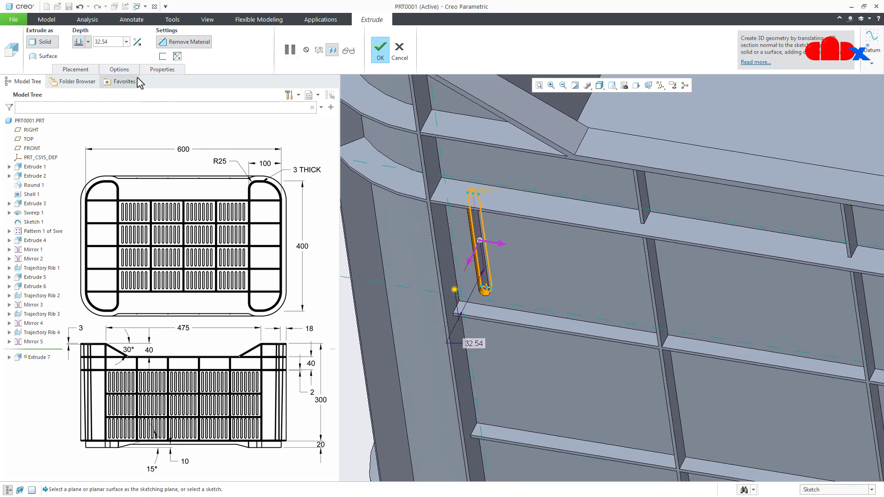
{"action": "left_click", "coordinate": [121, 69]}
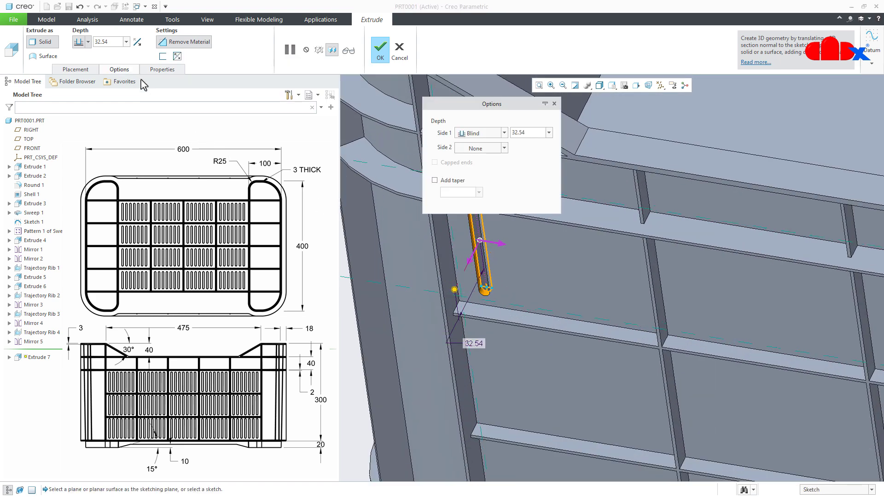
{"action": "left_click", "coordinate": [479, 134]}
{"action": "left_click", "coordinate": [476, 162]}
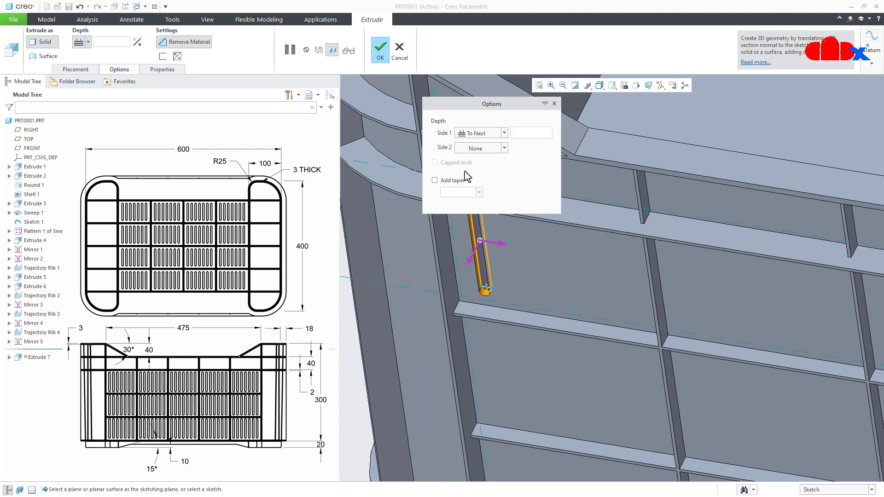
{"action": "left_click", "coordinate": [453, 181]}
{"action": "scroll", "coordinate": [480, 267], "scroll_direction": "down", "scroll_amount": 2}
{"action": "scroll", "coordinate": [478, 267], "scroll_direction": "down", "scroll_amount": 4}
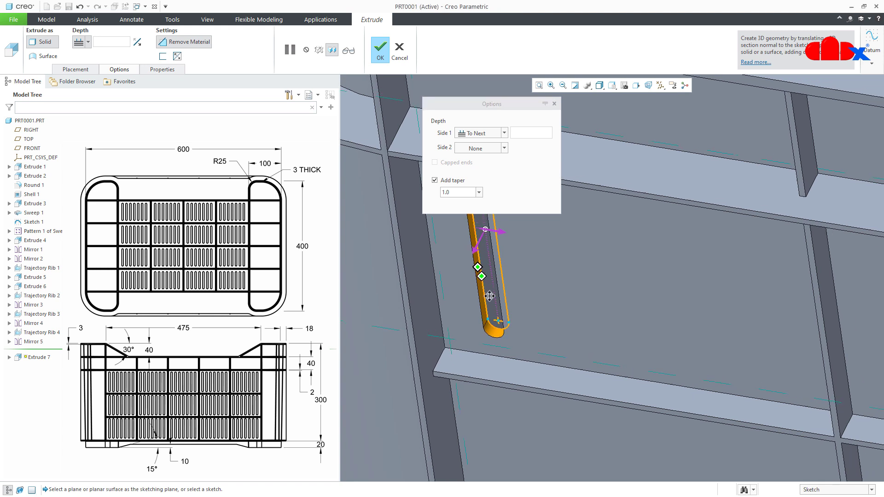
- Set the slot cut's taper angle to 1 degree and complete the extrude
{"action": "left_click_drag", "start_coordinate": [541, 251], "coordinate": [592, 285]}
{"action": "double_click", "coordinate": [592, 280]}
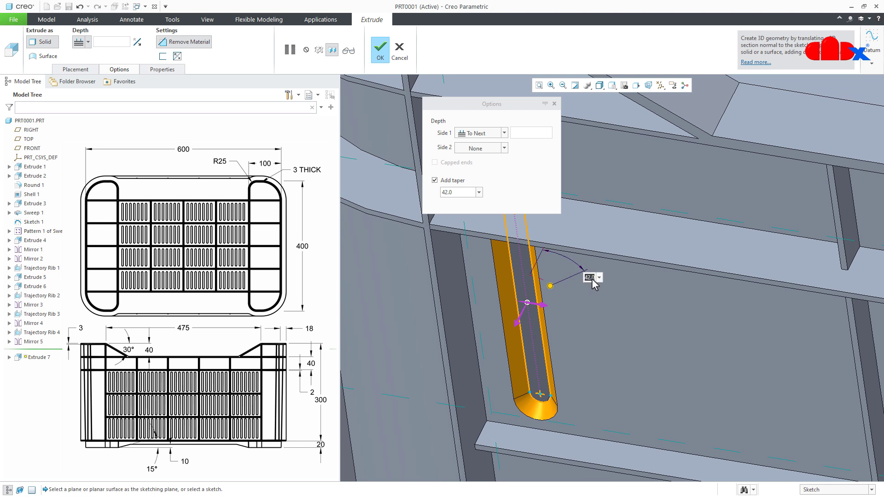
{"action": "type", "text": "1"}
{"action": "key", "text": "Return"}
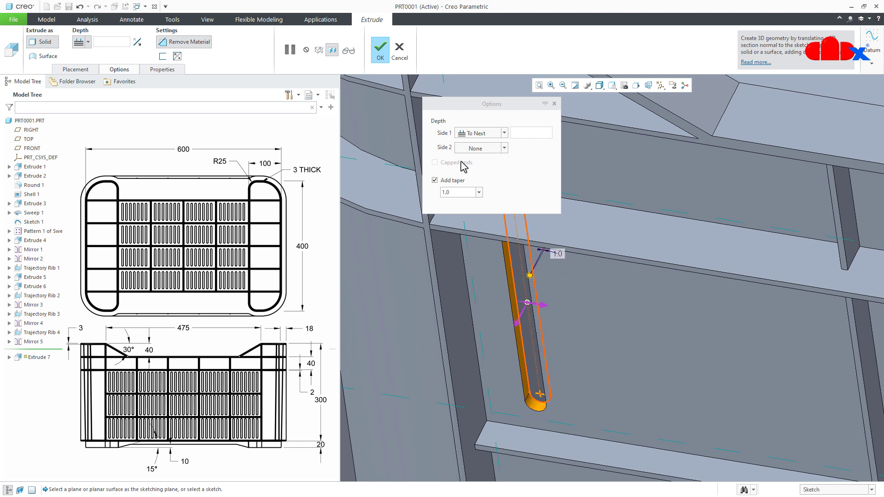
{"action": "left_click", "coordinate": [382, 54]}
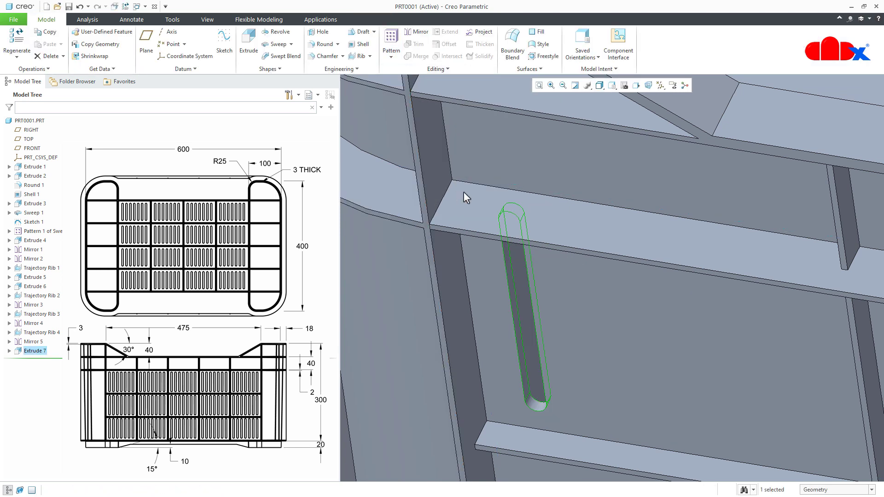
- Start a pattern of the side wall slot cut and set its pattern type to Direction
{"action": "left_click", "coordinate": [516, 268]}
{"action": "scroll", "coordinate": [515, 267], "scroll_direction": "down", "scroll_amount": 3}
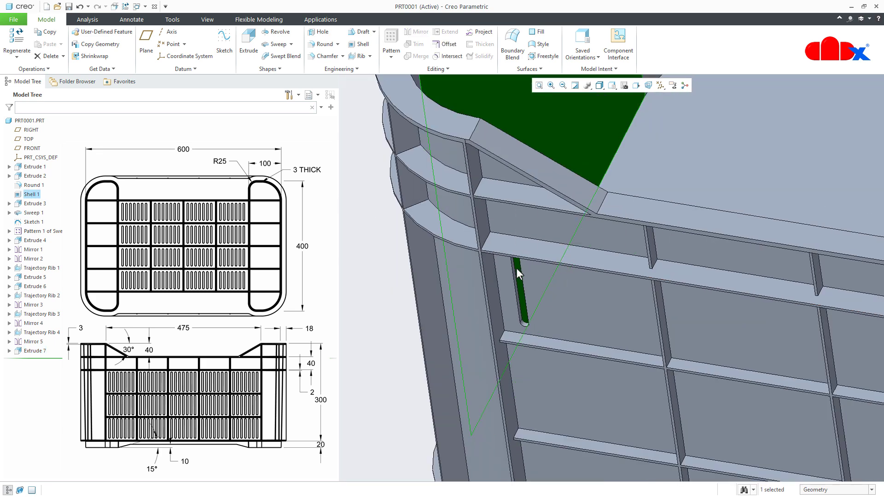
{"action": "key", "text": "ctrl+d"}
{"action": "left_click", "coordinate": [488, 377]}
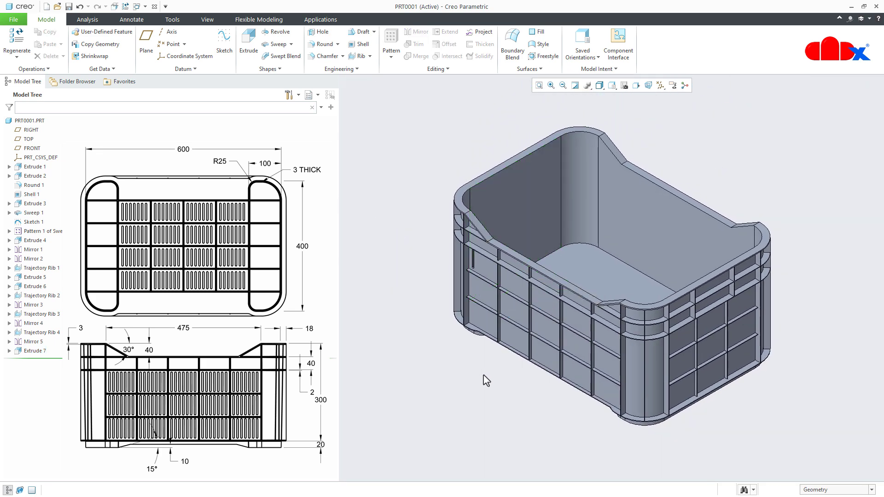
{"action": "left_click", "coordinate": [33, 353]}
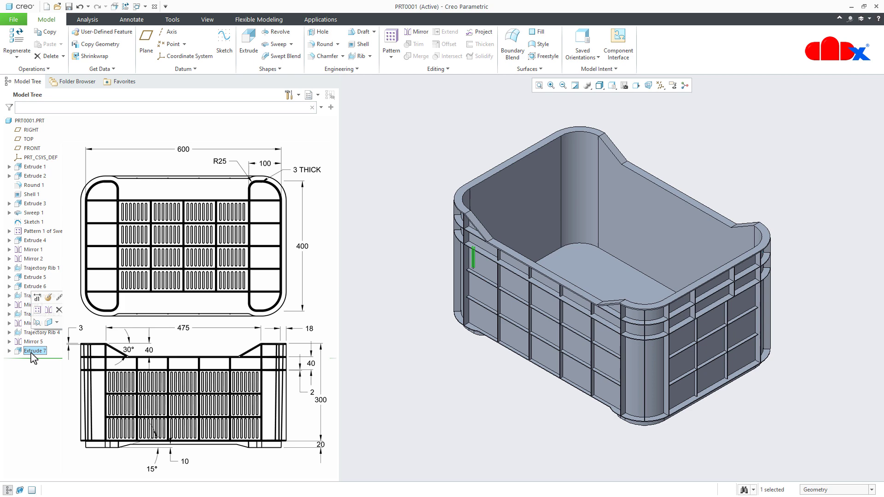
{"action": "left_click", "coordinate": [37, 309]}
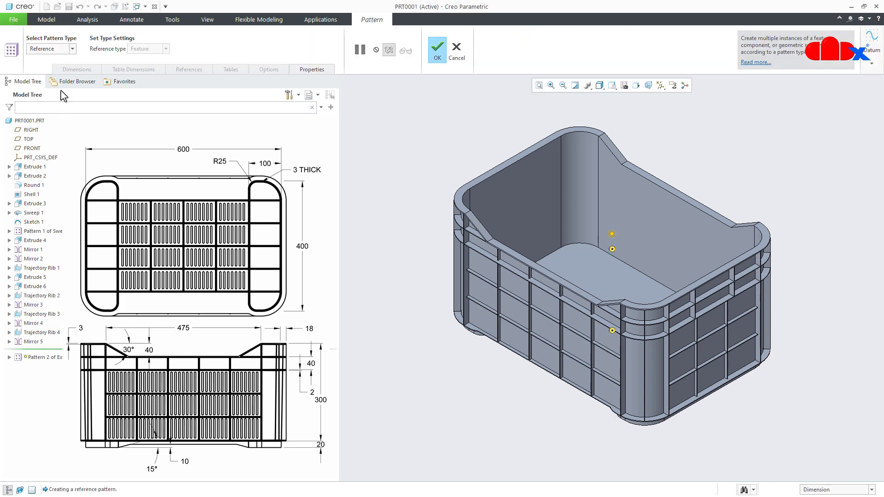
{"action": "left_click", "coordinate": [55, 55]}
{"action": "left_click", "coordinate": [48, 73]}
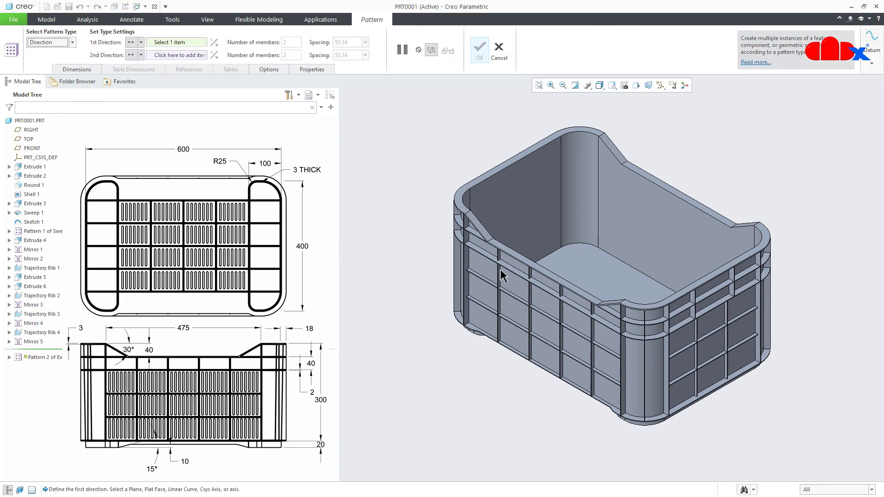
- Use the side face of a vertical rib on the long side wall as the slot pattern's first direction
{"action": "scroll", "coordinate": [644, 359], "scroll_direction": "up", "scroll_amount": 5}
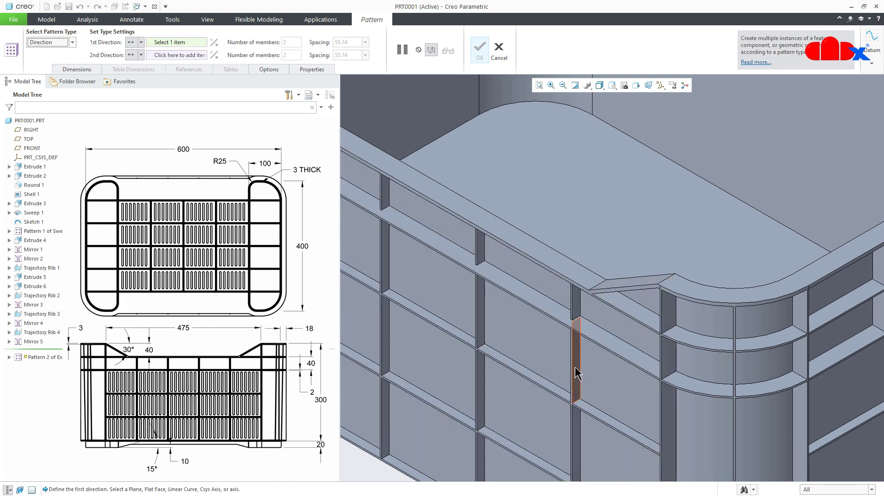
{"action": "left_click", "coordinate": [577, 372]}
{"action": "scroll", "coordinate": [577, 373], "scroll_direction": "down", "scroll_amount": 5}
{"action": "scroll", "coordinate": [468, 355], "scroll_direction": "up", "scroll_amount": 4}
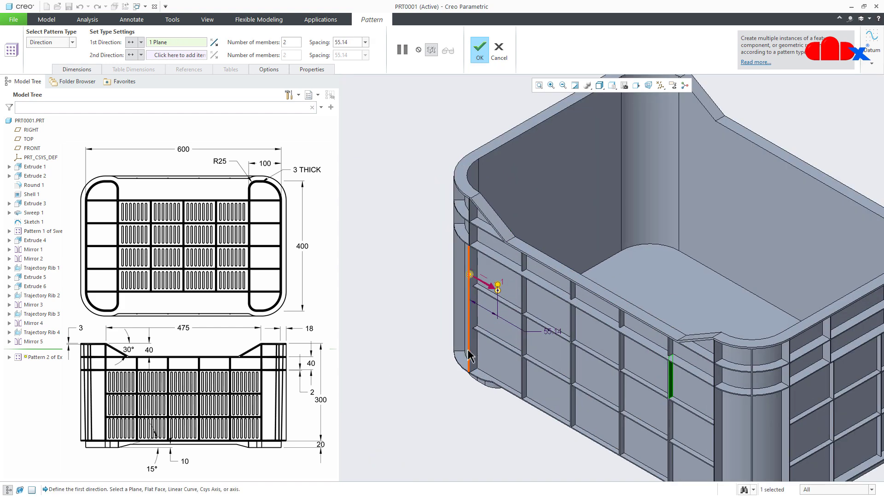
{"action": "scroll", "coordinate": [468, 351], "scroll_direction": "up", "scroll_amount": 2}
{"action": "middle_click_drag", "start_coordinate": [469, 349], "coordinate": [479, 322]}
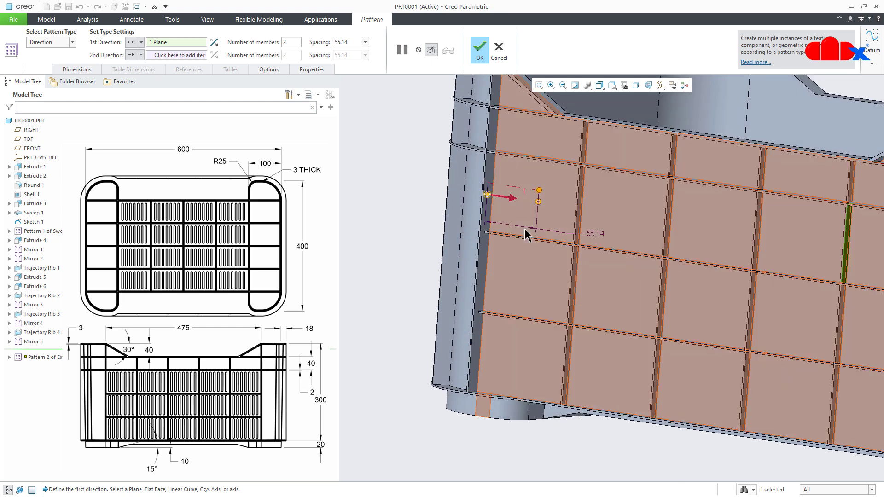
{"action": "scroll", "coordinate": [524, 229], "scroll_direction": "up", "scroll_amount": 3}
{"action": "middle_click_drag", "start_coordinate": [522, 241], "coordinate": [522, 249]}
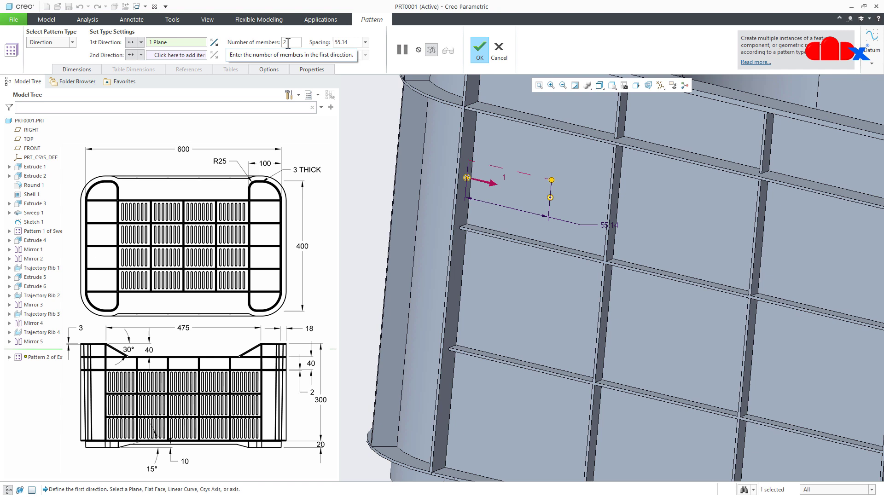
- Set the first direction to 6 members with a spacing of 14 and complete the slot pattern
{"action": "double_click", "coordinate": [289, 42]}
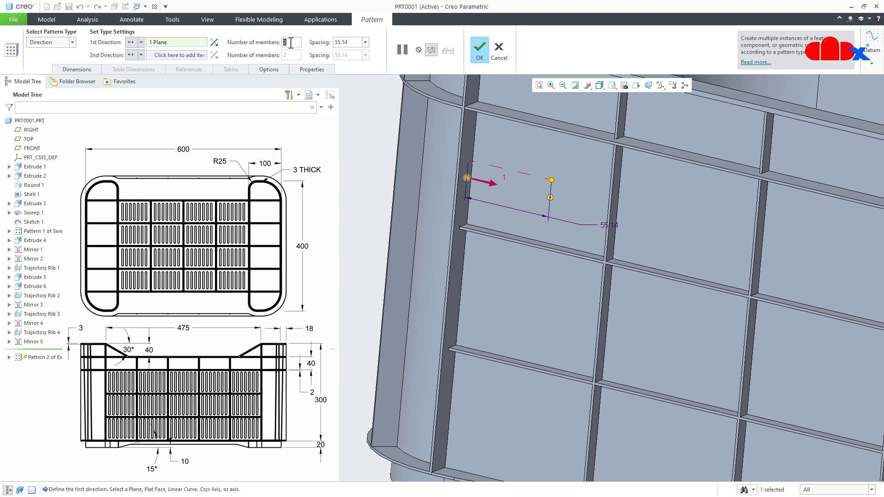
{"action": "type", "text": "6"}
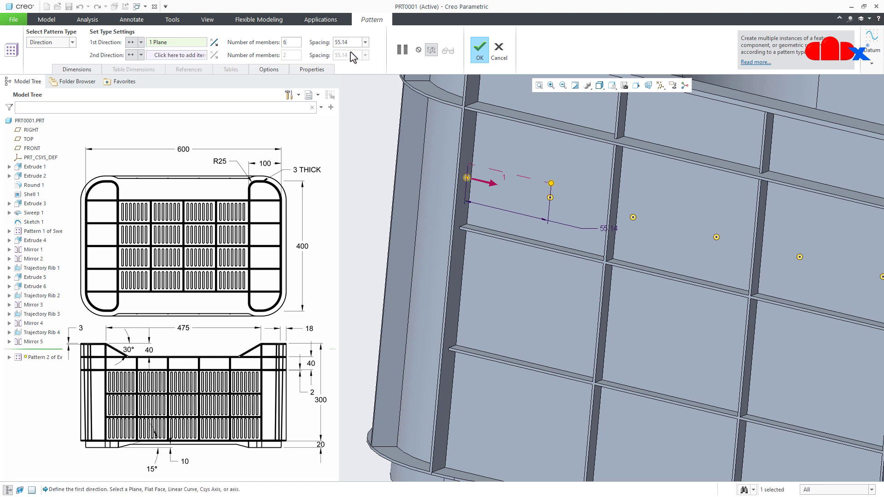
{"action": "type", "text": "1"}
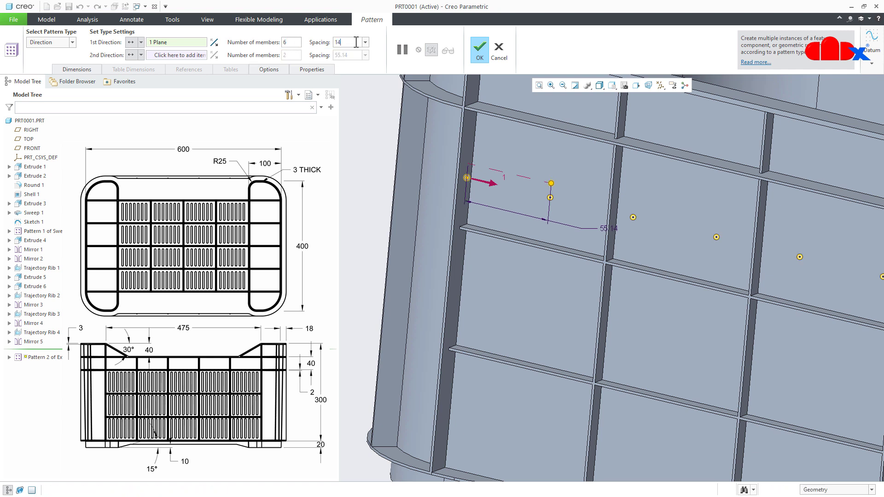
{"action": "type", "text": "4"}
{"action": "key", "text": "Return"}
{"action": "left_click", "coordinate": [479, 49]}
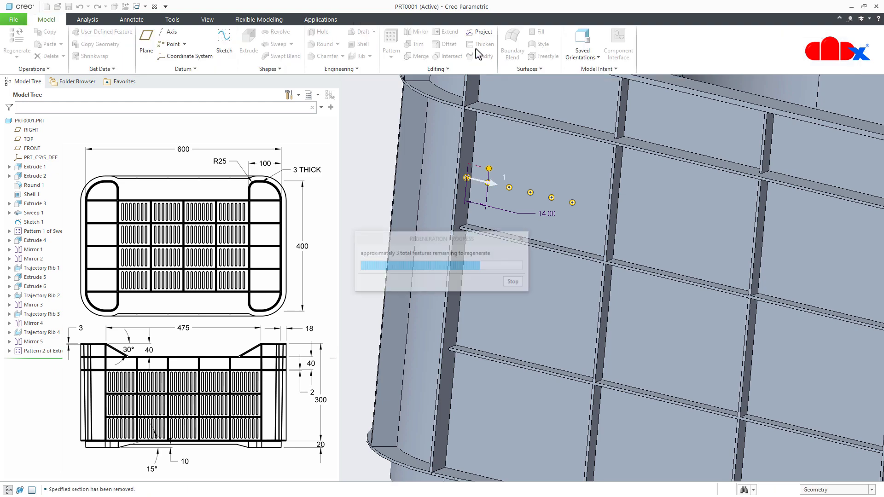
{"action": "middle_click_drag", "start_coordinate": [496, 208], "coordinate": [504, 237]}
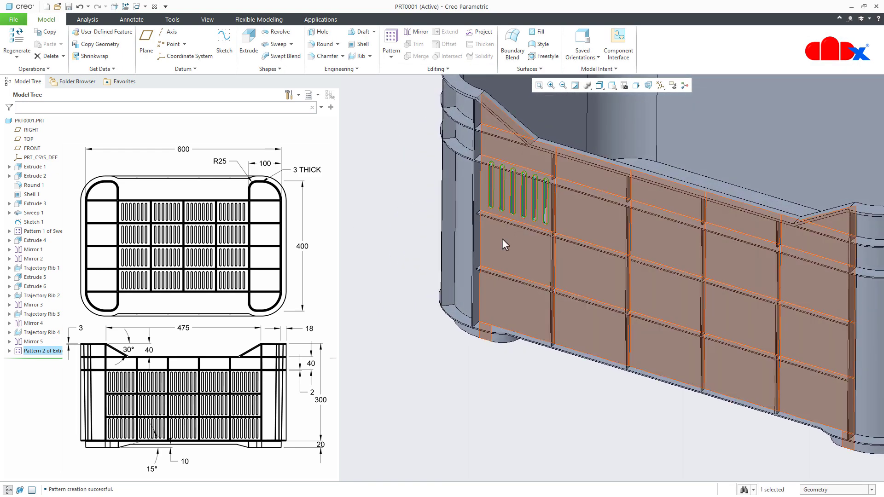
{"action": "left_click", "coordinate": [393, 269]}
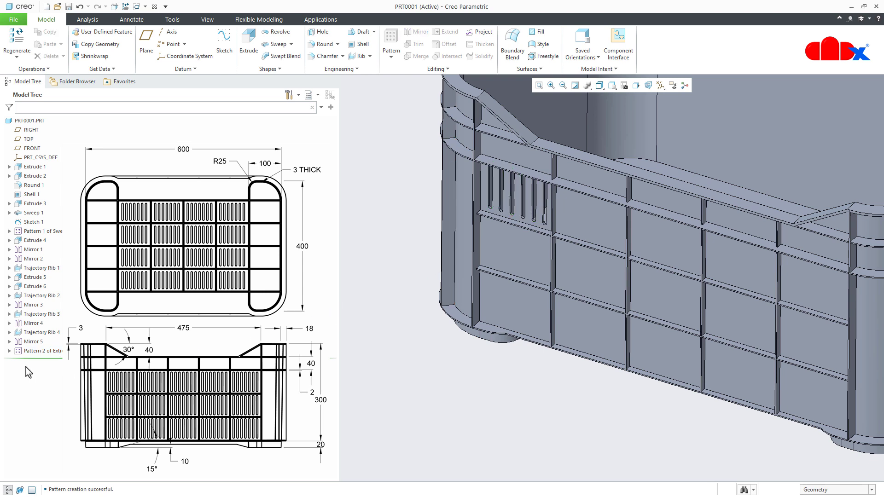
- Start a Direction pattern of the row of slots, using a vertical rib's side face as the first direction
{"action": "left_click", "coordinate": [16, 351]}
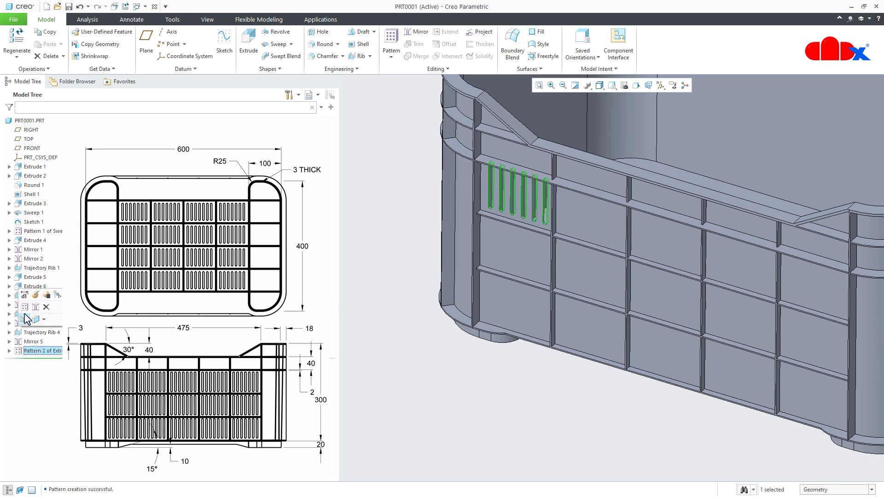
{"action": "left_click", "coordinate": [25, 309]}
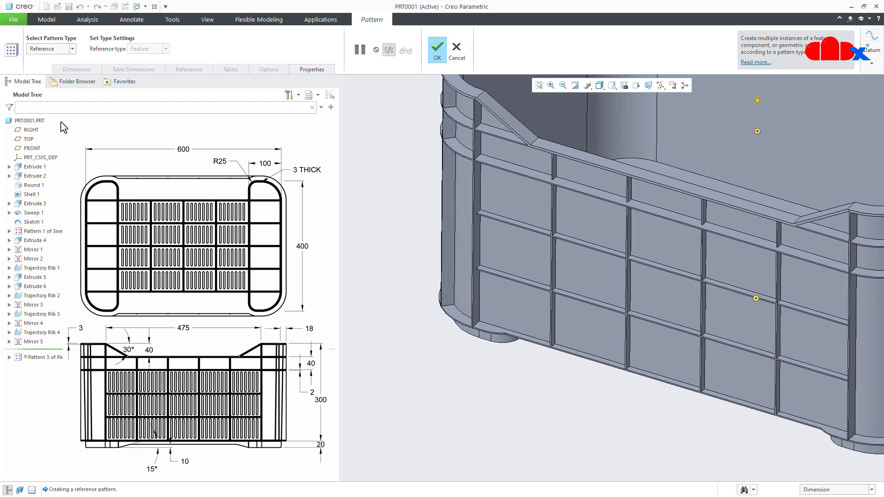
{"action": "left_click", "coordinate": [71, 48]}
{"action": "left_click", "coordinate": [64, 64]}
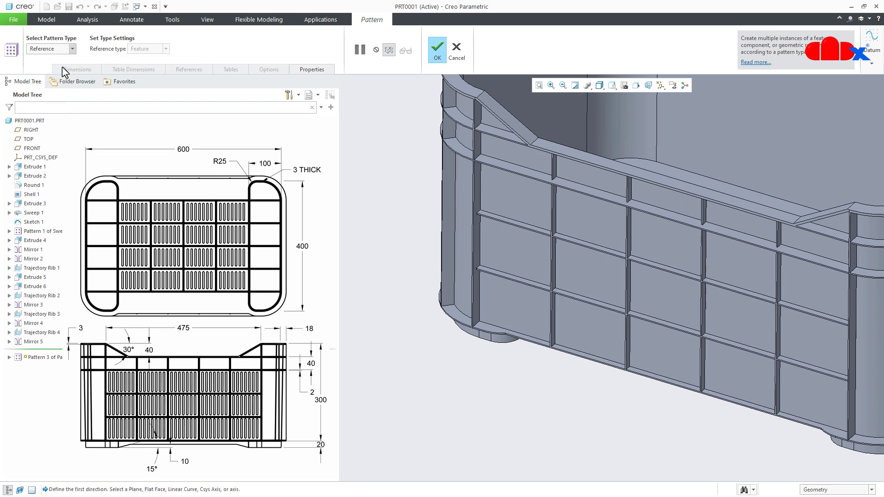
{"action": "scroll", "coordinate": [558, 248], "scroll_direction": "down", "scroll_amount": 3}
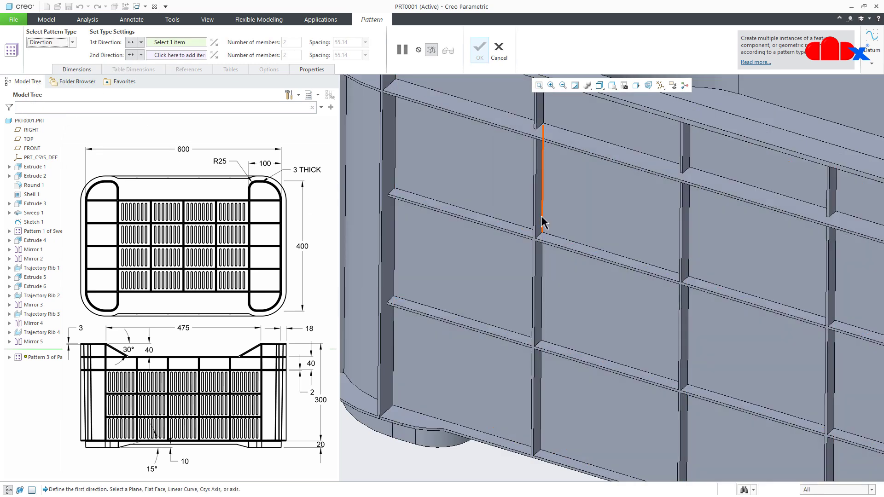
{"action": "left_click", "coordinate": [539, 220]}
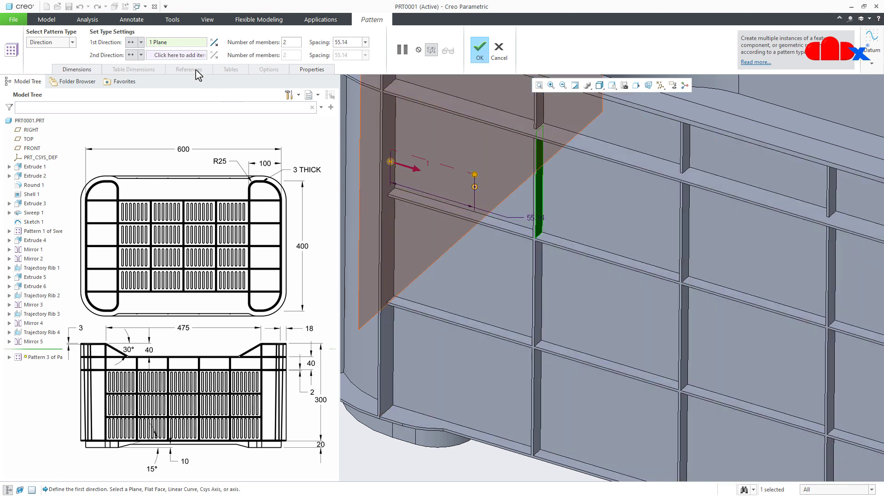
- Use the horizontal rib's face below the slots as the second direction and flip it to point downward
{"action": "left_click", "coordinate": [179, 55]}
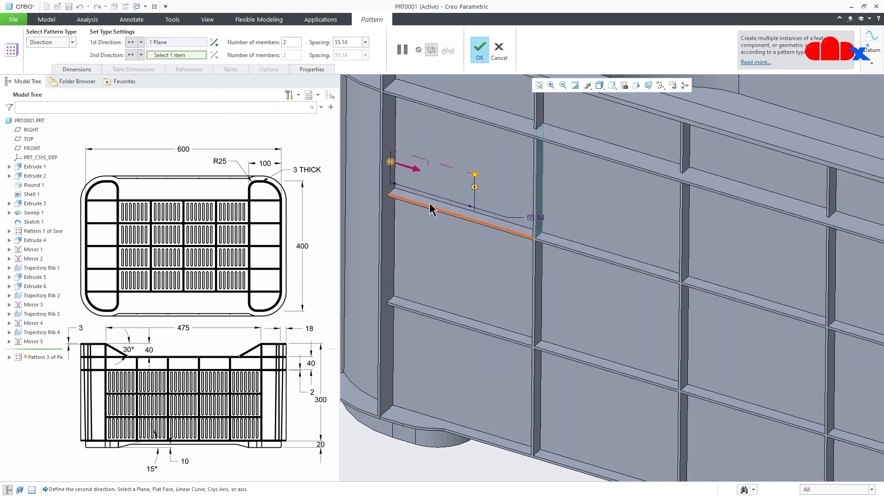
{"action": "left_click", "coordinate": [430, 207]}
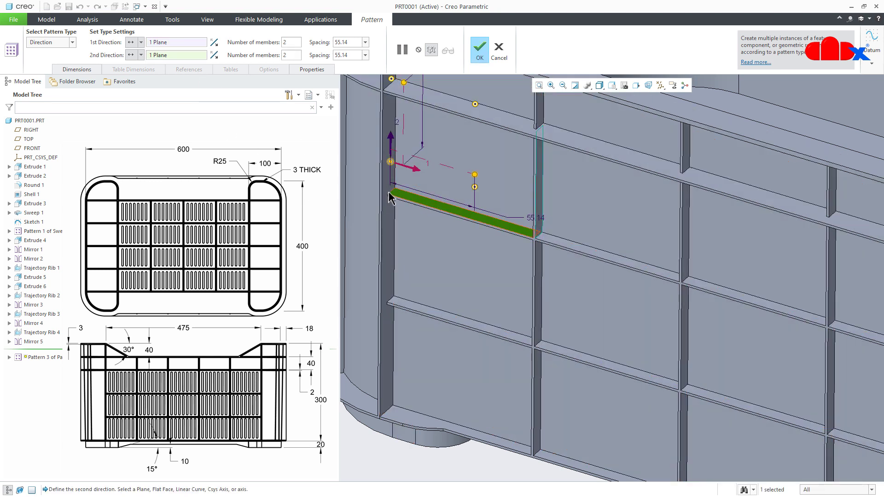
{"action": "left_click", "coordinate": [214, 55]}
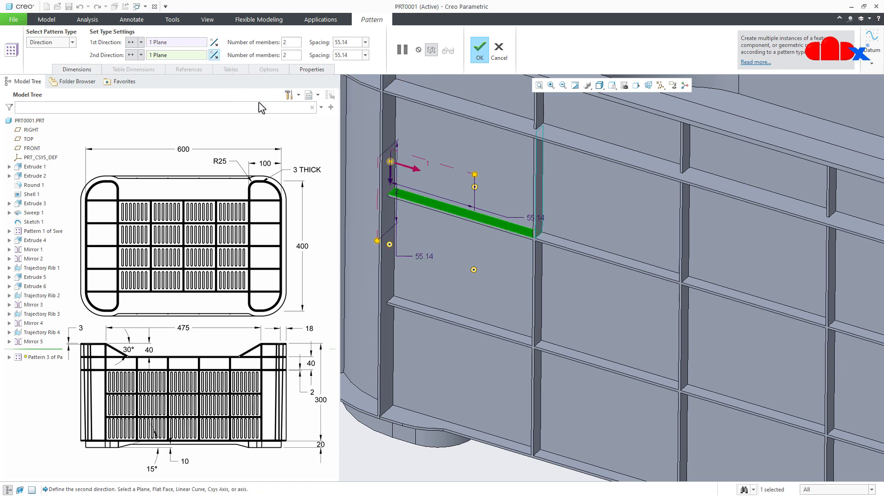
- Set the pattern's first direction to 5 members with a spacing of 96.5
{"action": "scroll", "coordinate": [450, 246], "scroll_direction": "up", "scroll_amount": 5}
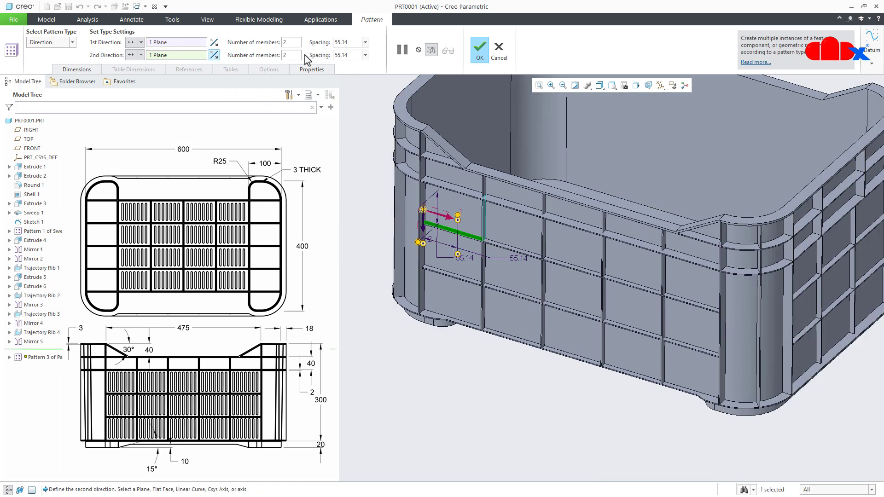
{"action": "left_click", "coordinate": [297, 43]}
{"action": "type", "text": "5"}
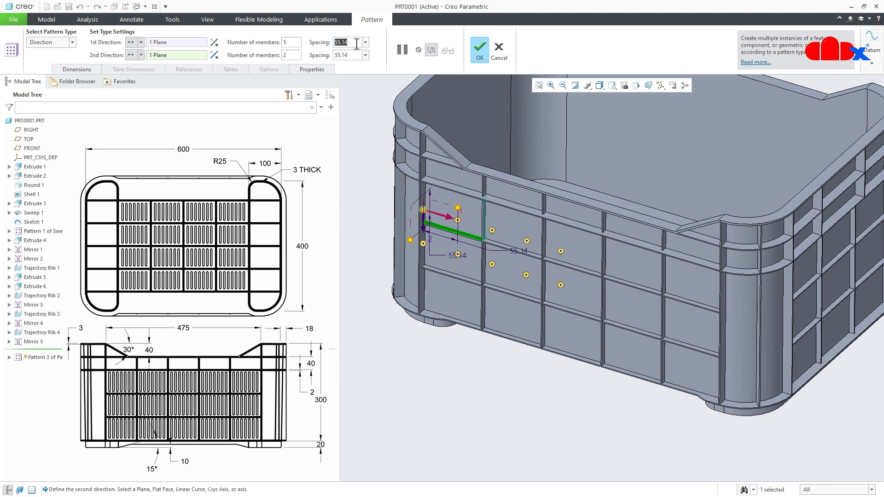
{"action": "type", "text": "96.5"}
{"action": "key", "text": "Return"}
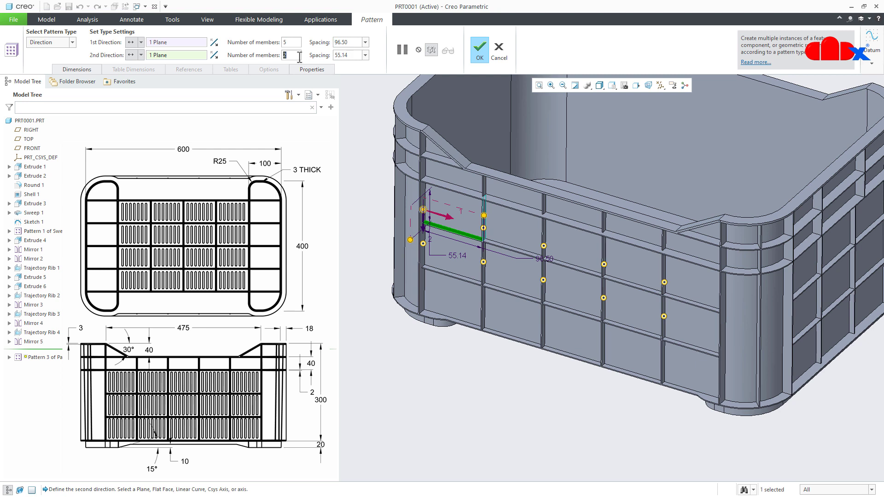
- Set the second direction to 3 members with a spacing of 72.3 and complete the pattern
{"action": "type", "text": "3"}
{"action": "type", "text": "7"}
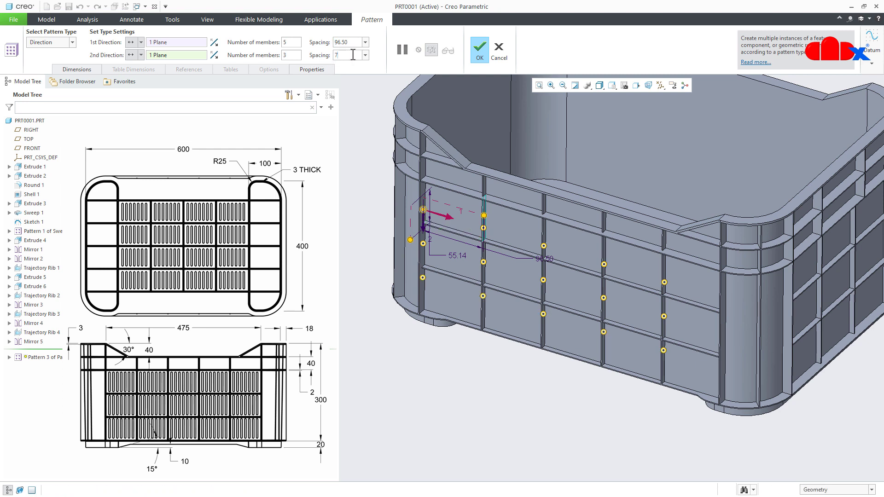
{"action": "type", "text": "2.3"}
{"action": "key", "text": "Return"}
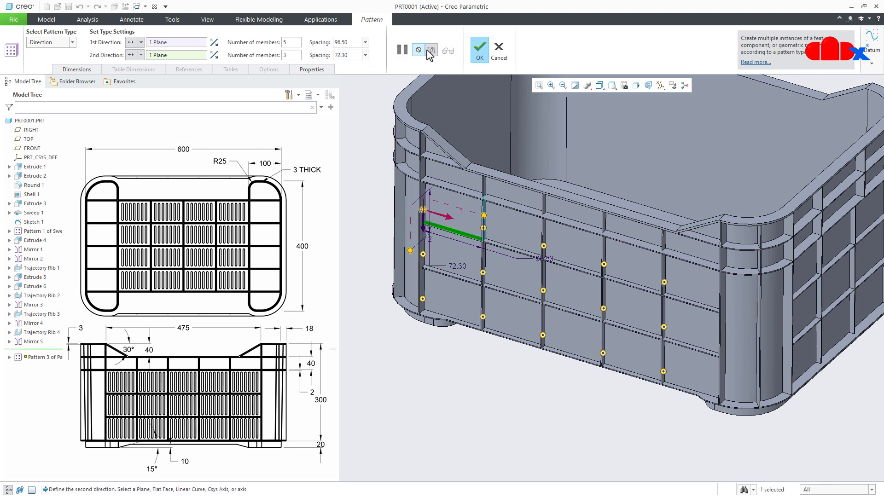
{"action": "left_click", "coordinate": [477, 48]}
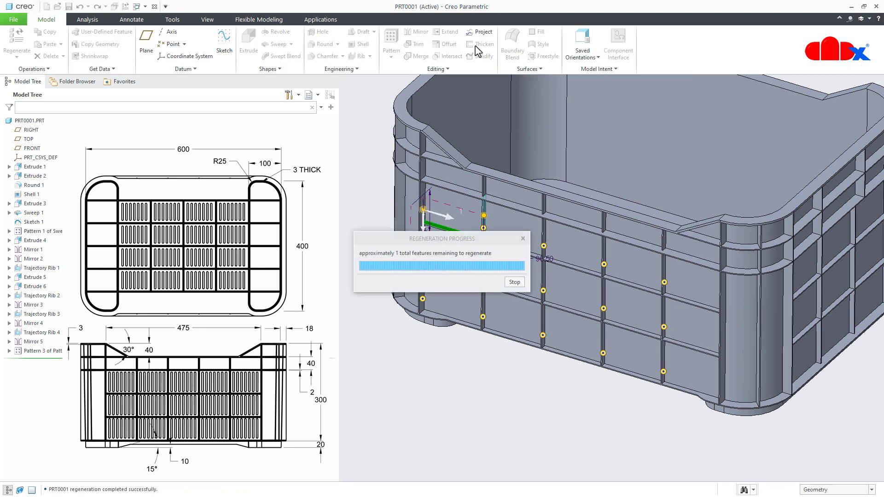
{"action": "left_click", "coordinate": [470, 389]}
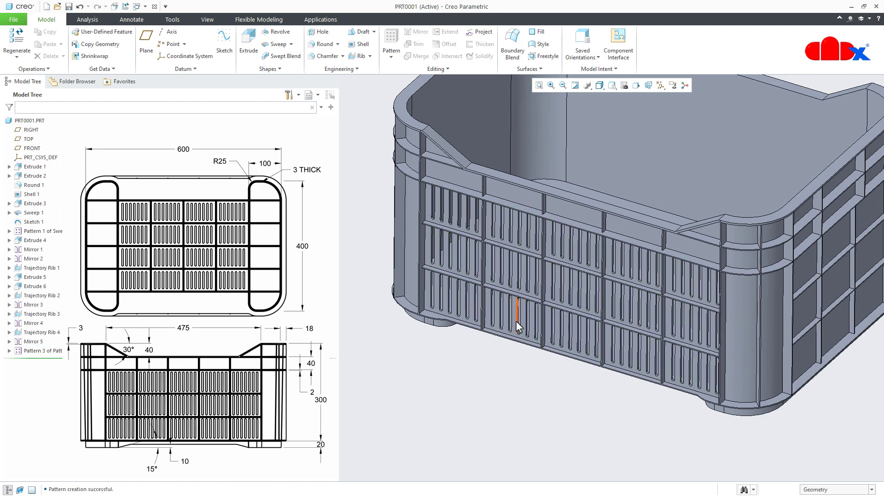
- Mirror the full slot pattern about the FRONT plane onto the opposite long wall
{"action": "mouse_move", "coordinate": [509, 316]}
{"action": "middle_mouse_down"}
{"action": "mouse_move", "coordinate": [538, 296]}
{"action": "mouse_move", "coordinate": [524, 321]}
{"action": "middle_mouse_up"}
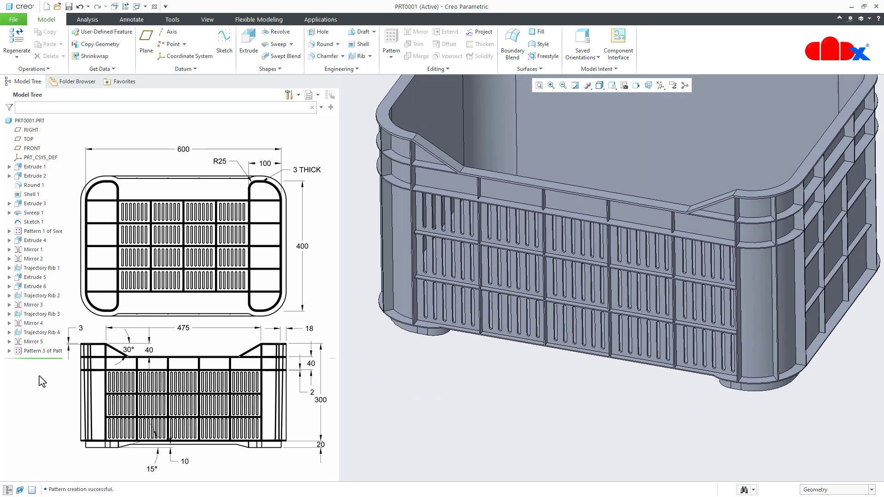
{"action": "left_click", "coordinate": [20, 354]}
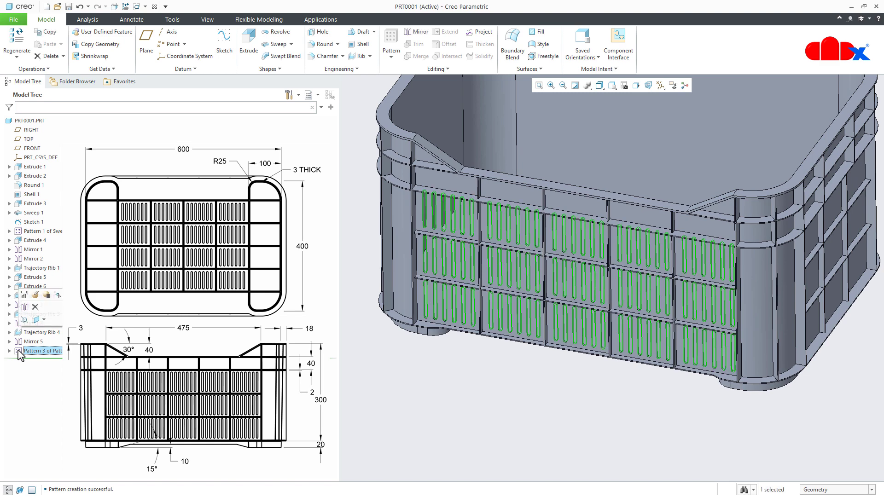
{"action": "left_click", "coordinate": [25, 307]}
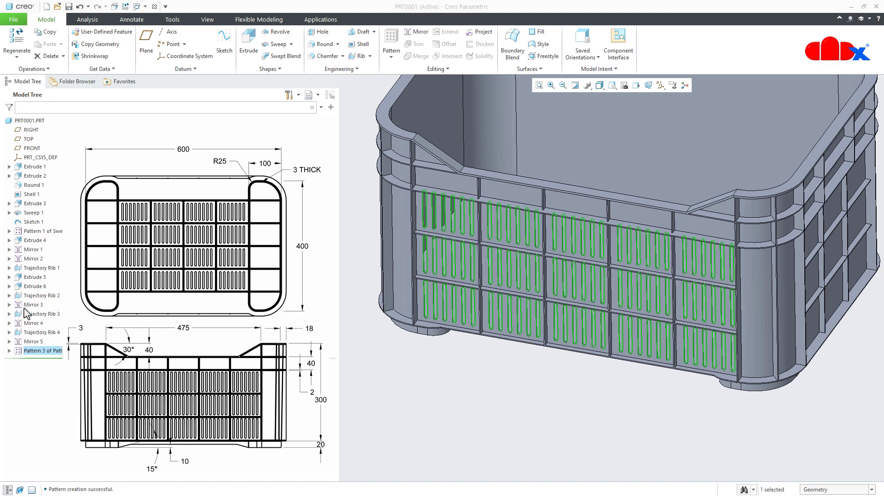
{"action": "left_click", "coordinate": [33, 149]}
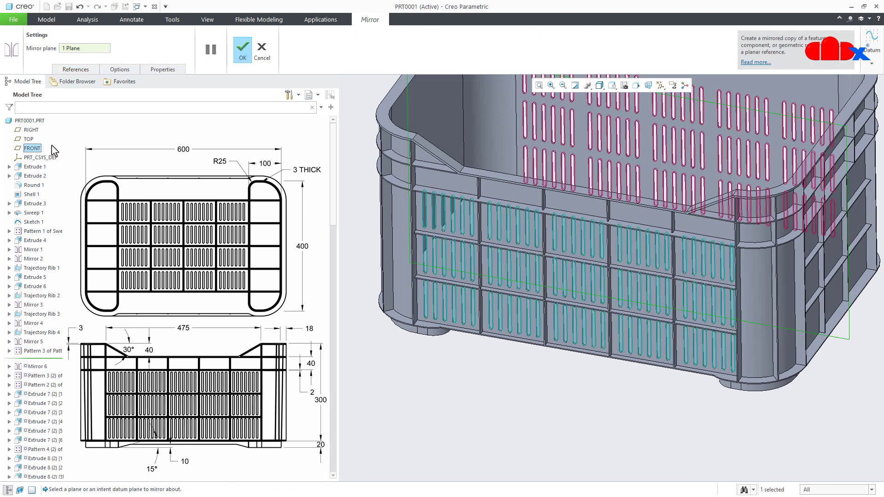
{"action": "left_click", "coordinate": [243, 51]}
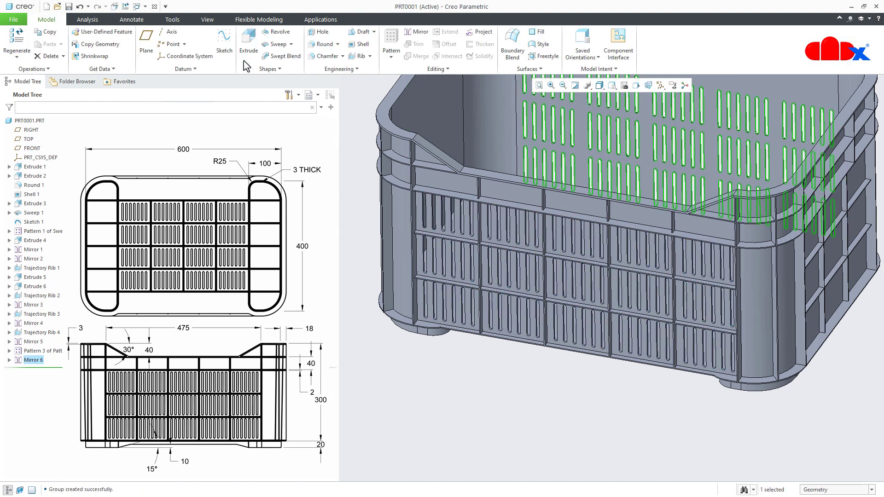
- Return the crate to its default orientation and save the part
{"action": "left_click", "coordinate": [407, 387]}
{"action": "key", "text": "ctrl+d"}
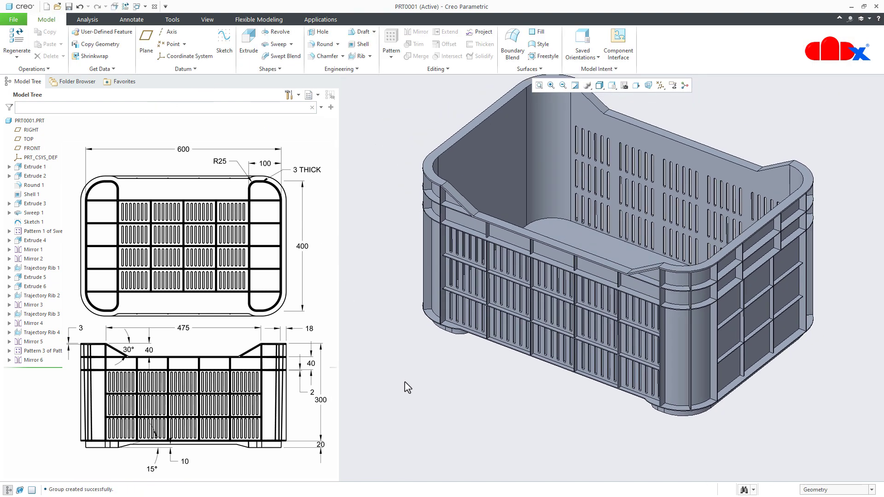
{"action": "key", "text": "ctrl+s"}
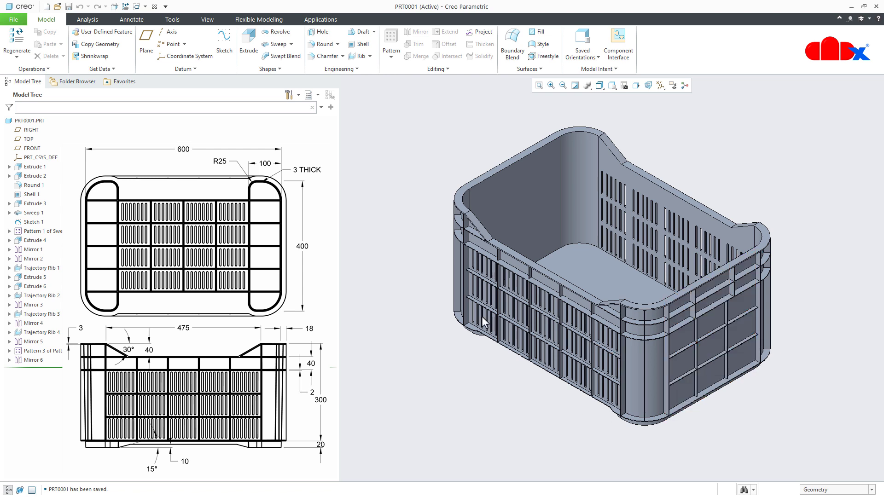
- Start an extrude sketch on the outer face of the short end wall and view it square-on
{"action": "left_click", "coordinate": [248, 42]}
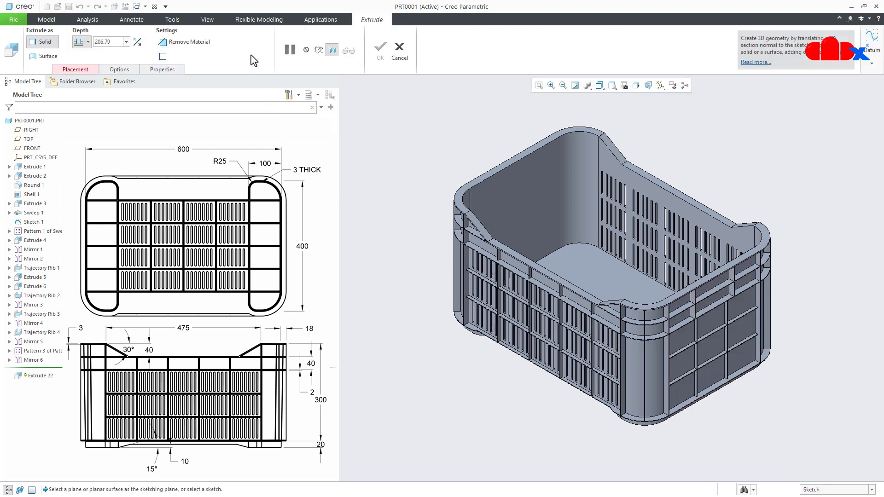
{"action": "right_click", "coordinate": [709, 346]}
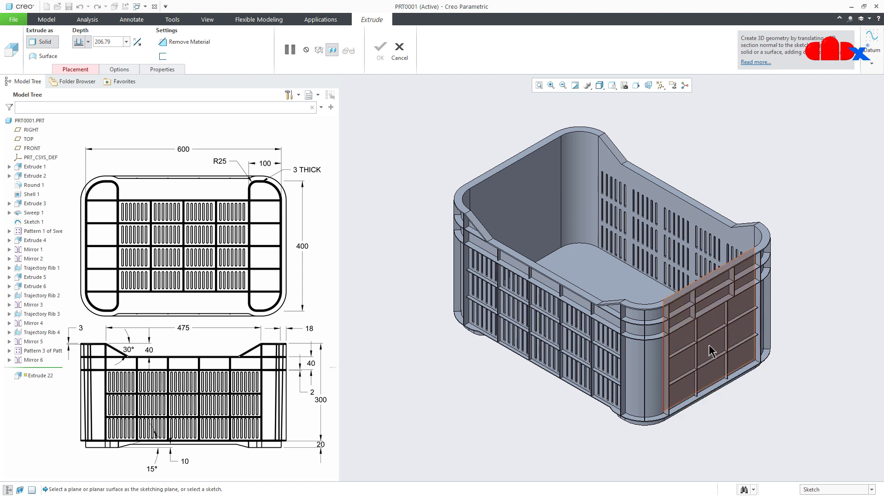
{"action": "left_click", "coordinate": [709, 350]}
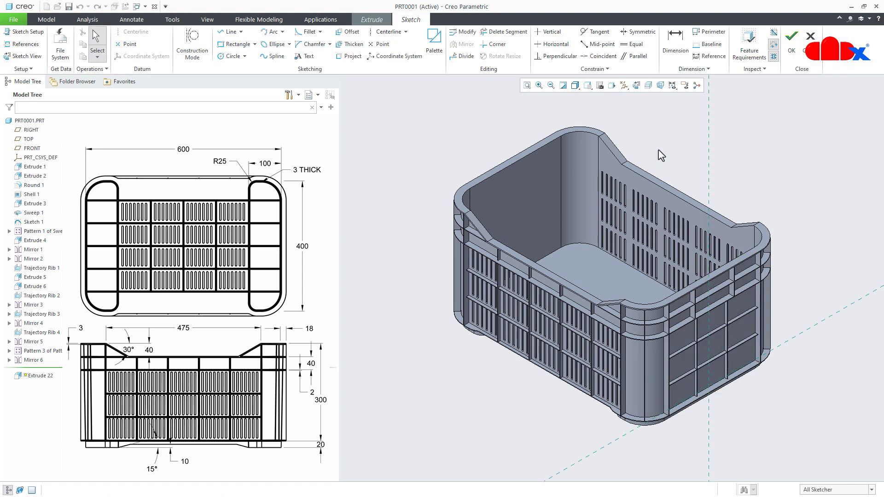
{"action": "left_click", "coordinate": [637, 86]}
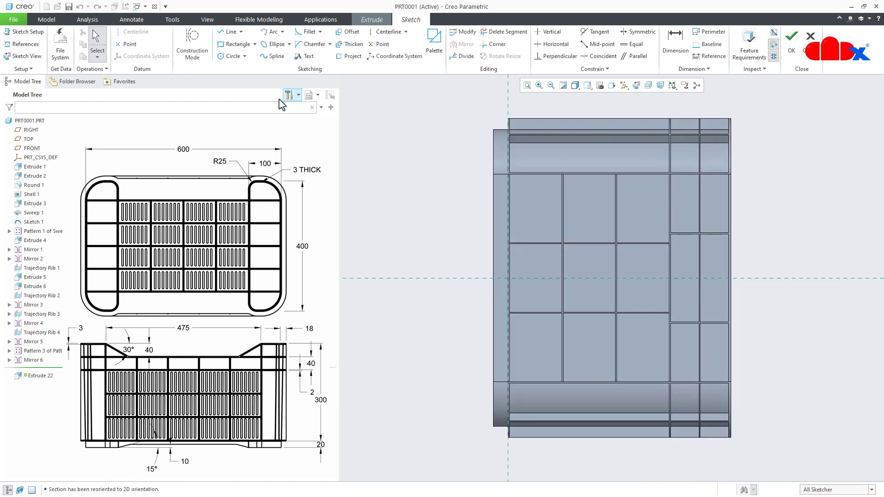
- Set the sketch's orientation reference to Bottom and flip the sketch view direction
{"action": "left_click", "coordinate": [27, 32]}
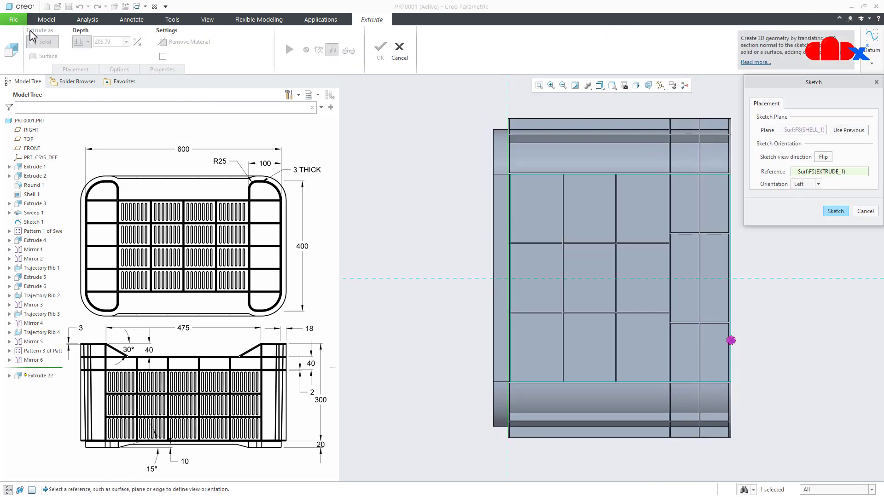
{"action": "left_click", "coordinate": [801, 185]}
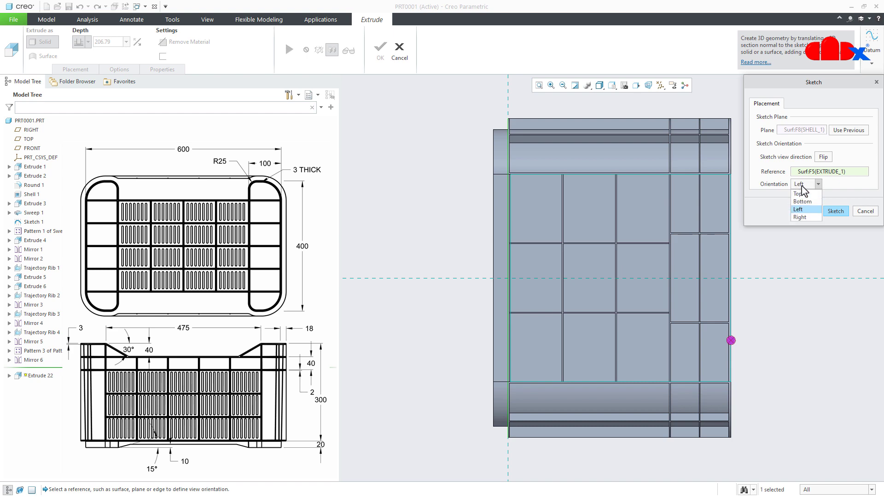
{"action": "left_click", "coordinate": [804, 205]}
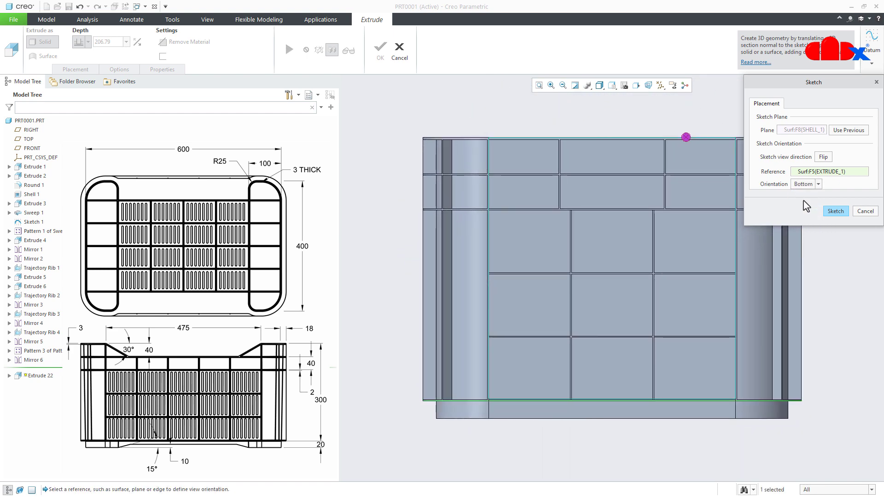
{"action": "left_click", "coordinate": [823, 157]}
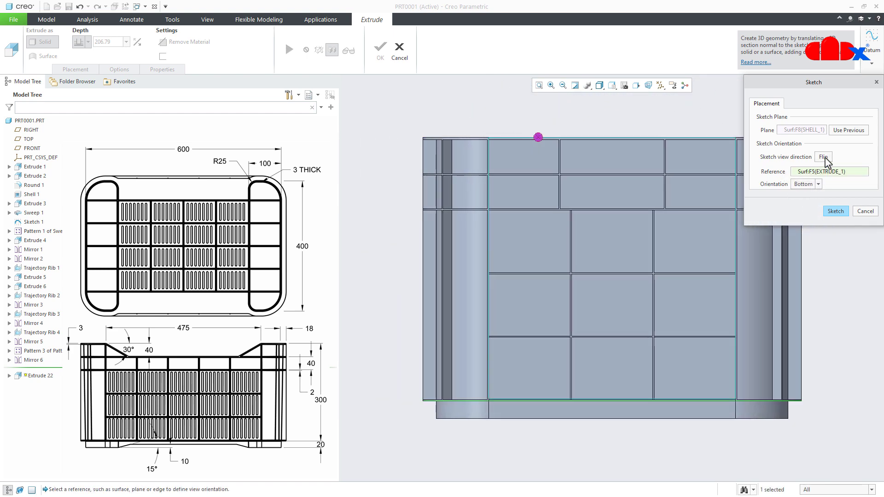
{"action": "left_click", "coordinate": [835, 212]}
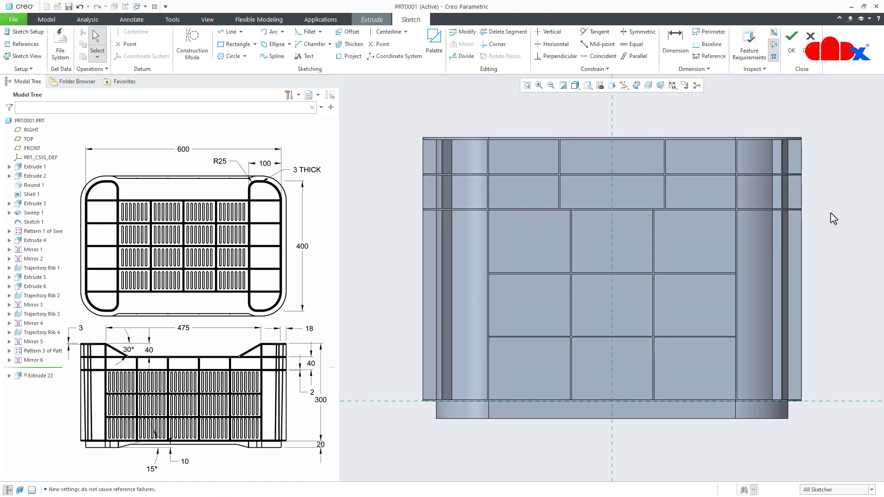
- Sketch a vertical line about 46 long inside the upper-left panel of the end wall's 3 x 3 rib grid
{"action": "right_click", "coordinate": [834, 219]}
{"action": "left_click", "coordinate": [743, 232]}
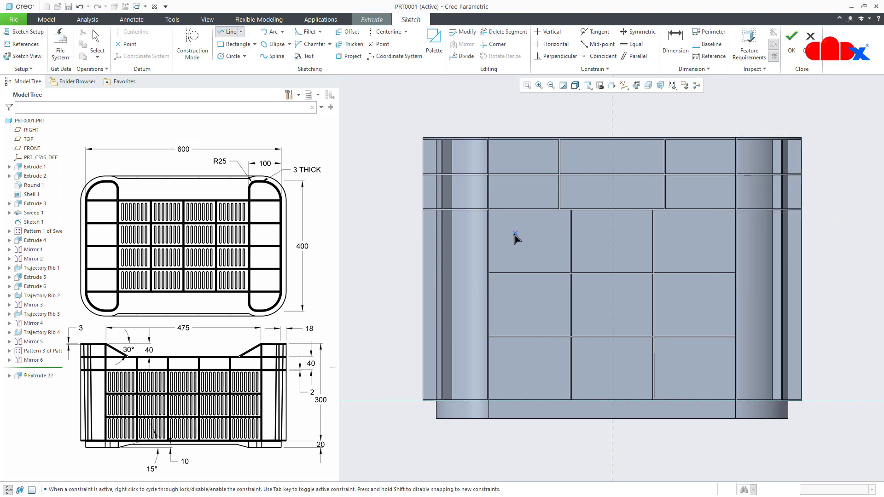
{"action": "scroll", "coordinate": [515, 237], "scroll_direction": "up", "scroll_amount": 3}
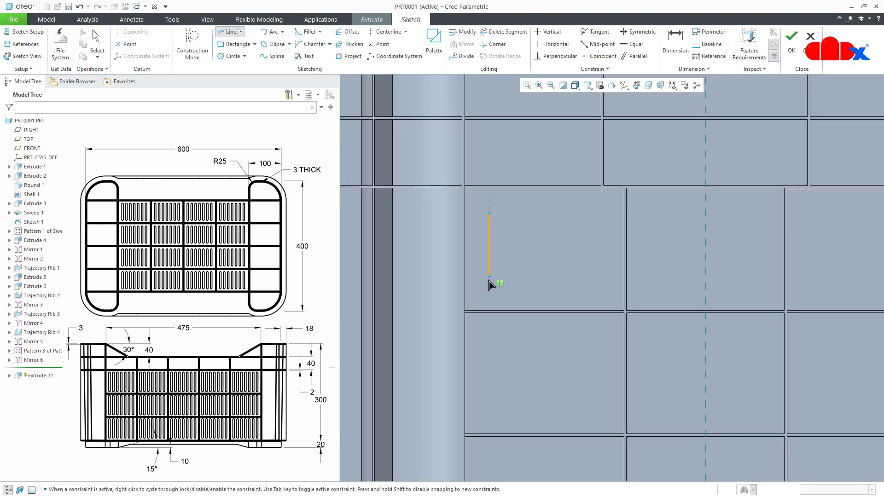
{"action": "left_click", "coordinate": [487, 293]}
{"action": "middle_click", "coordinate": [508, 289]}
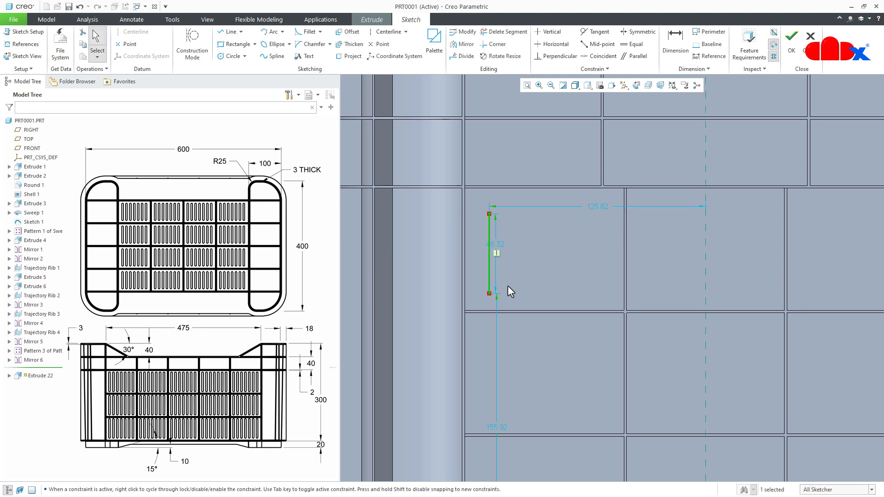
- Dimension the line's upper and lower endpoints 8 from the horizontal ribs above and below it
{"action": "right_click", "coordinate": [507, 286]}
{"action": "left_click", "coordinate": [605, 303]}
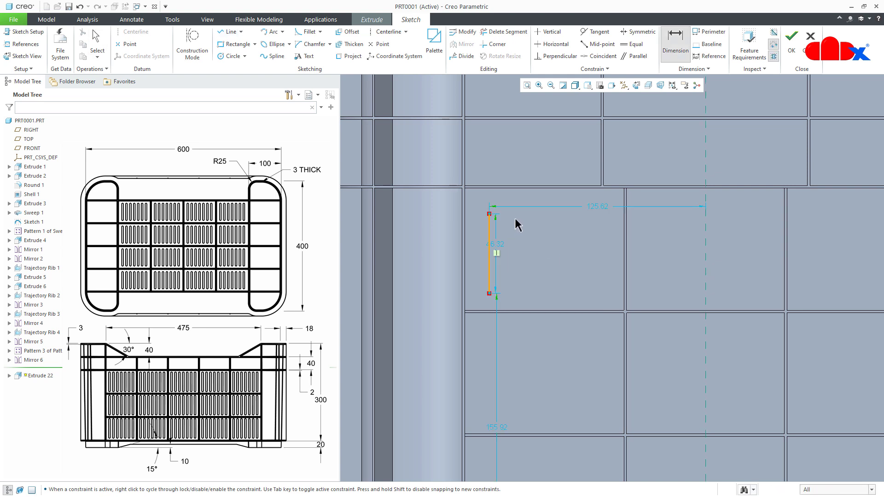
{"action": "left_click", "coordinate": [490, 215]}
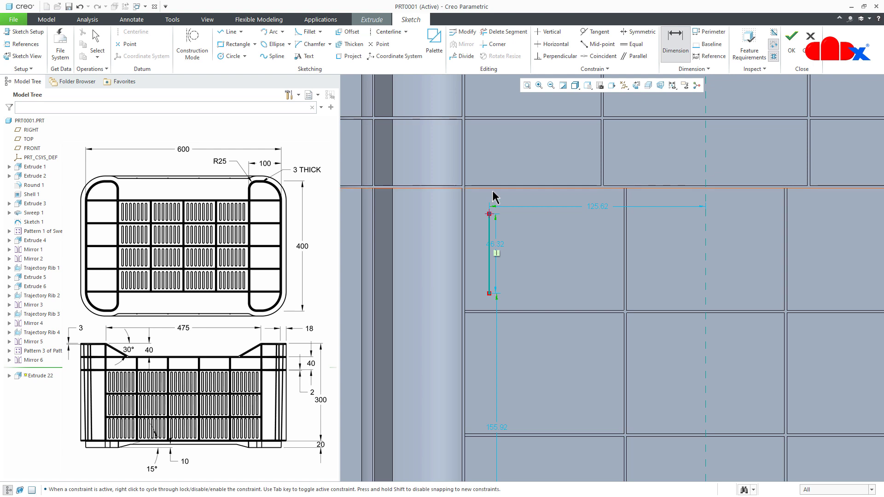
{"action": "left_click", "coordinate": [492, 190]}
{"action": "middle_click", "coordinate": [499, 202]}
{"action": "type", "text": "8"}
{"action": "key", "text": "Return"}
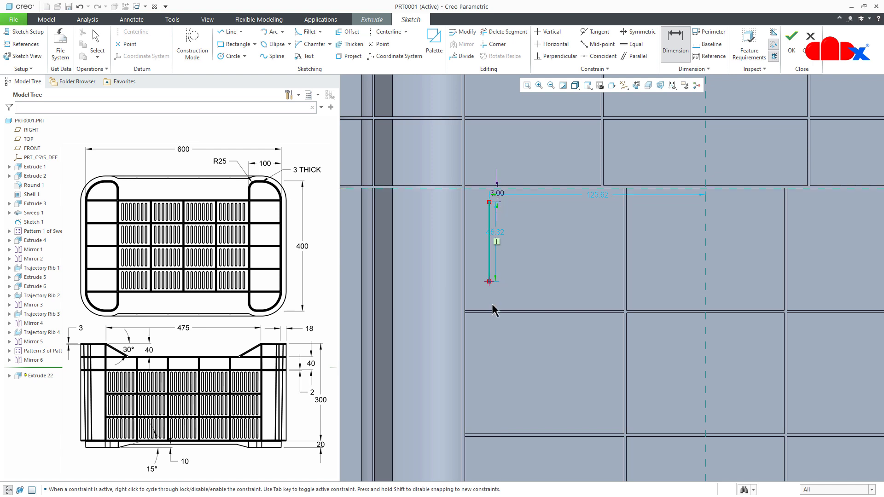
{"action": "left_click", "coordinate": [514, 301]}
{"action": "middle_click", "coordinate": [514, 301]}
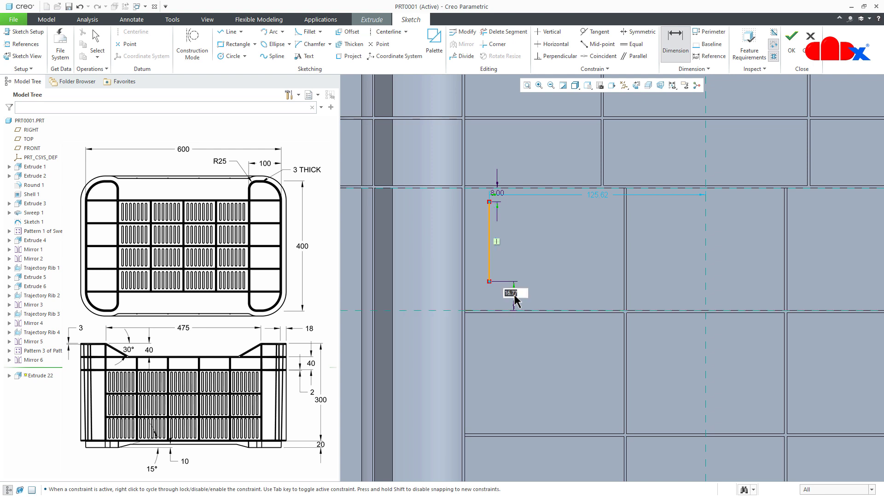
{"action": "key", "text": "Return"}
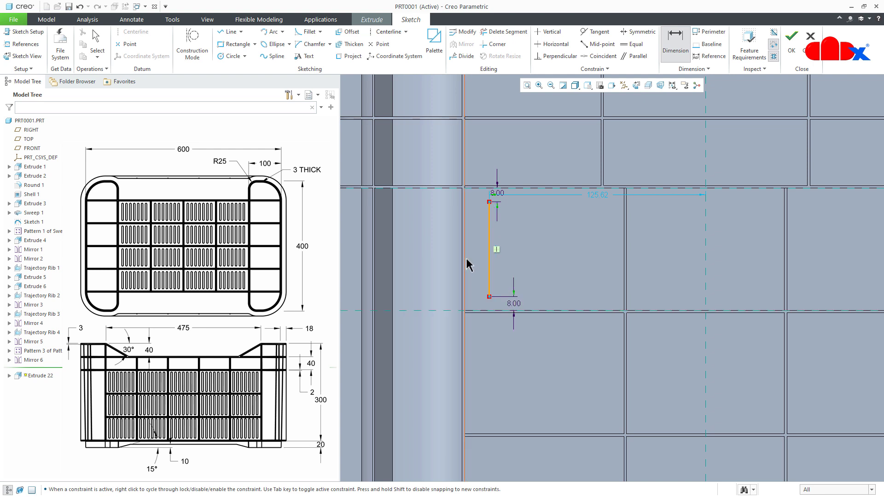
- Dimension the line 11.3 from the panel's left vertical edge
{"action": "left_click", "coordinate": [488, 265]}
{"action": "middle_click", "coordinate": [475, 263]}
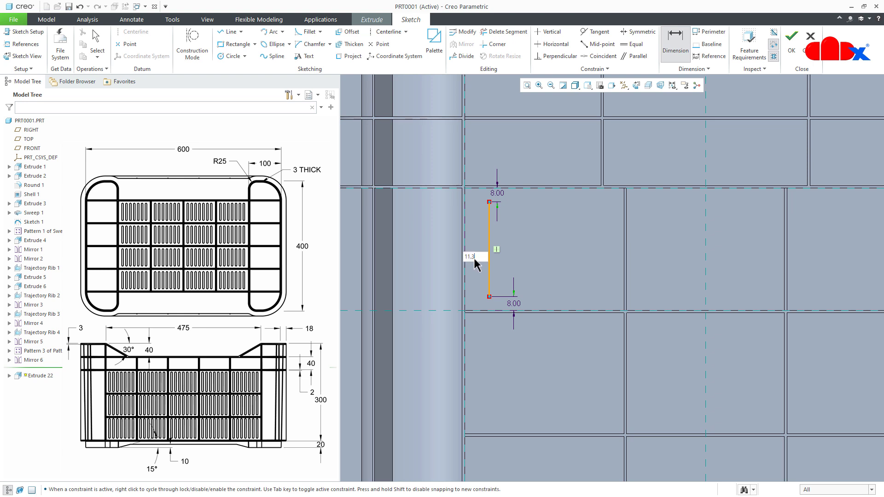
{"action": "key", "text": "Return"}
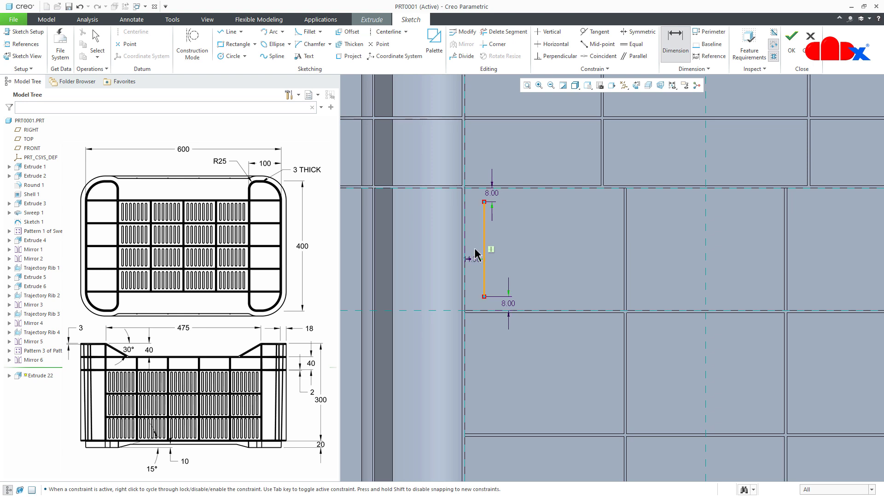
- Thicken the vertical line into a slot with circular end caps, a thickness of 5 and an offset of 2.5
{"action": "left_click", "coordinate": [351, 43]}
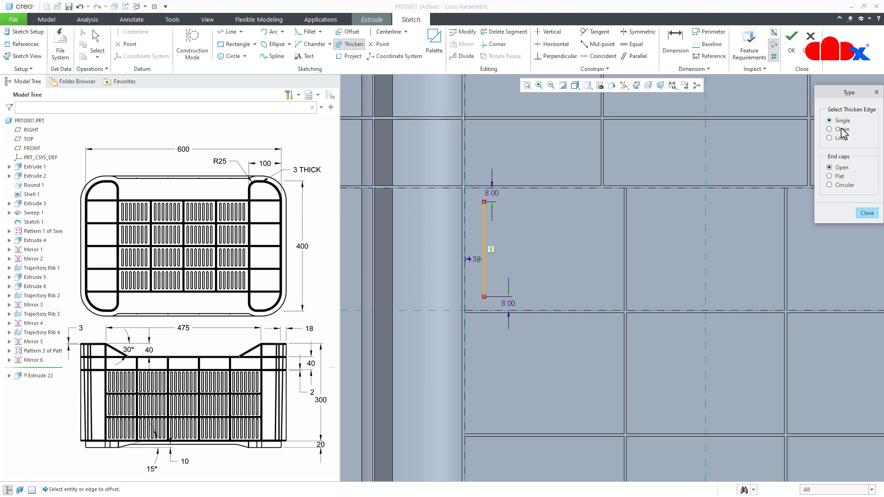
{"action": "left_click", "coordinate": [485, 231]}
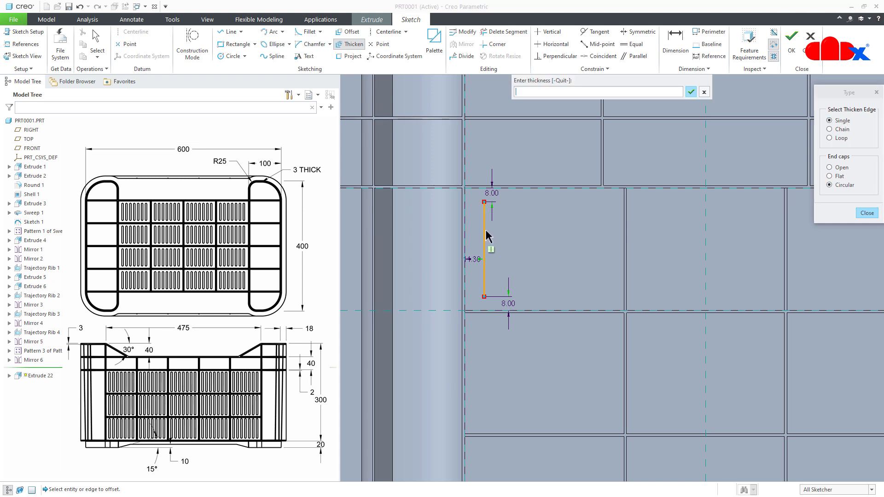
{"action": "type", "text": "5"}
{"action": "key", "text": "Return"}
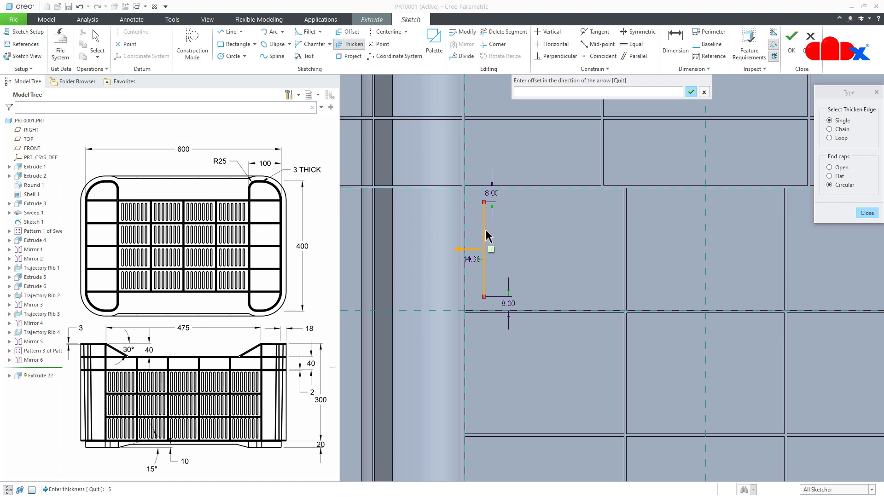
{"action": "type", "text": "2.5"}
{"action": "key", "text": "Return"}
{"action": "middle_click", "coordinate": [486, 235]}
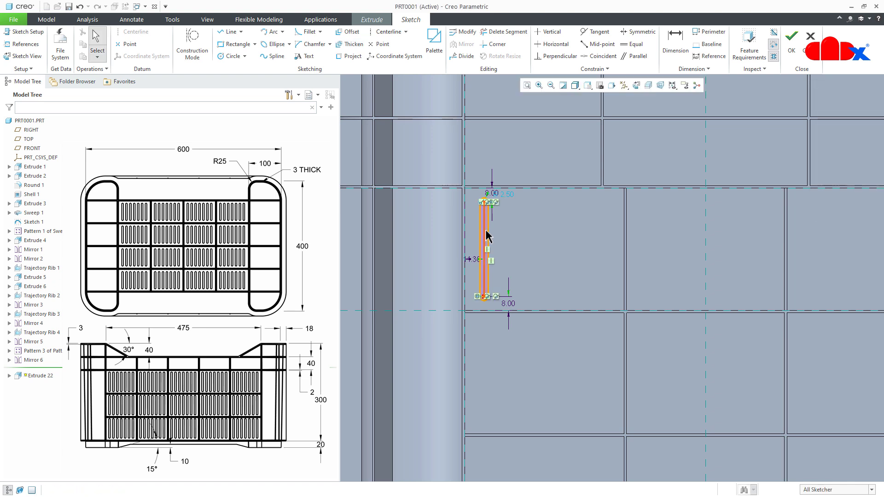
- Convert the slot's centre line to construction geometry, make the R2.50 end dimension strong and finish the sketch
{"action": "scroll", "coordinate": [501, 235], "scroll_direction": "up", "scroll_amount": 3}
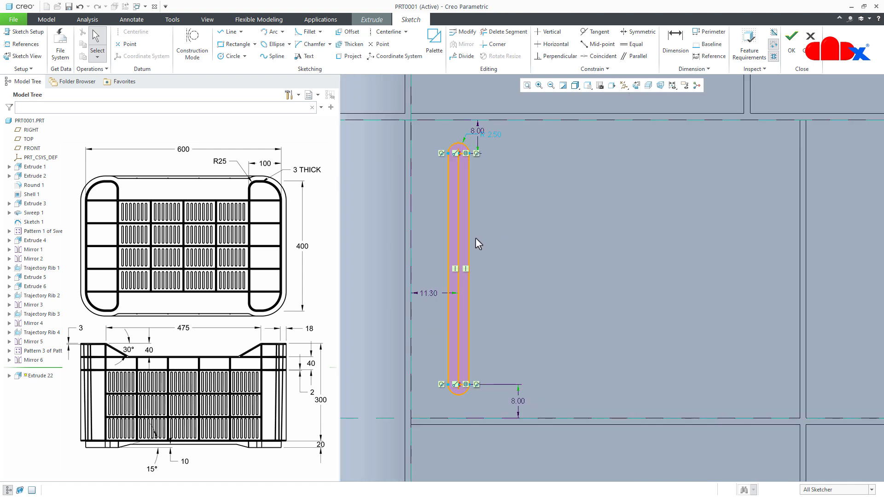
{"action": "left_click", "coordinate": [460, 235]}
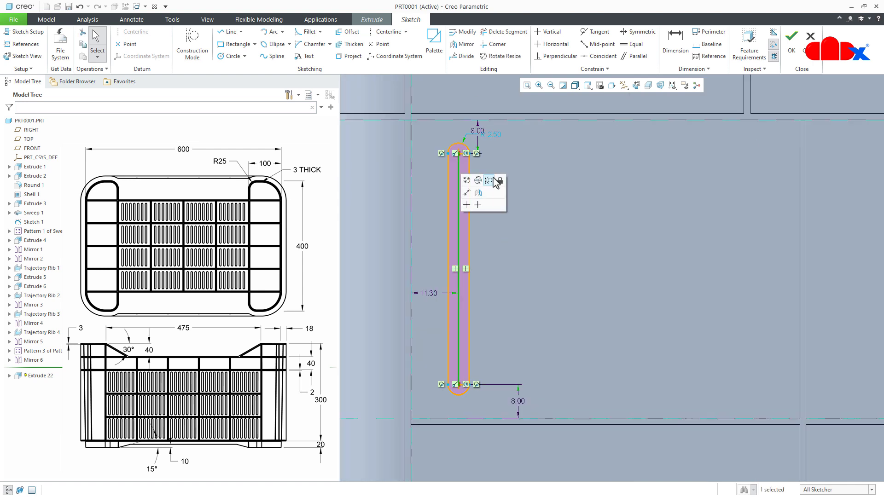
{"action": "left_click", "coordinate": [490, 177]}
{"action": "left_click", "coordinate": [496, 133]}
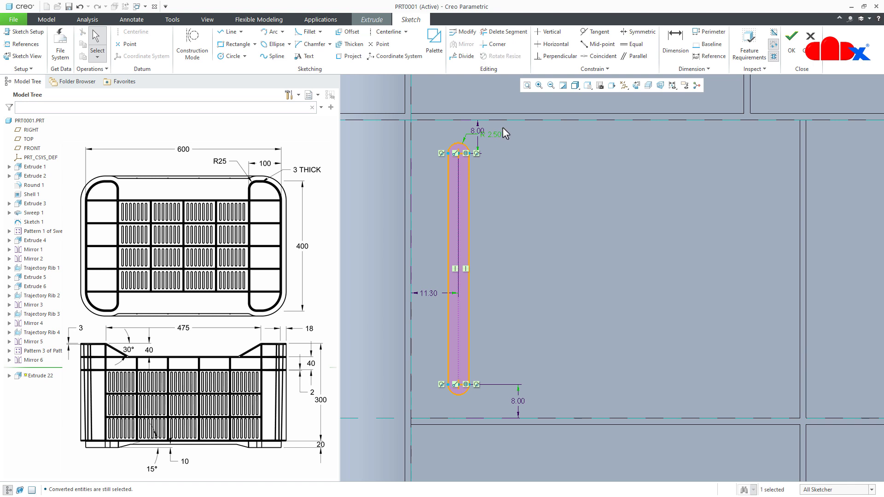
{"action": "left_click", "coordinate": [515, 205]}
{"action": "right_click", "coordinate": [515, 206]}
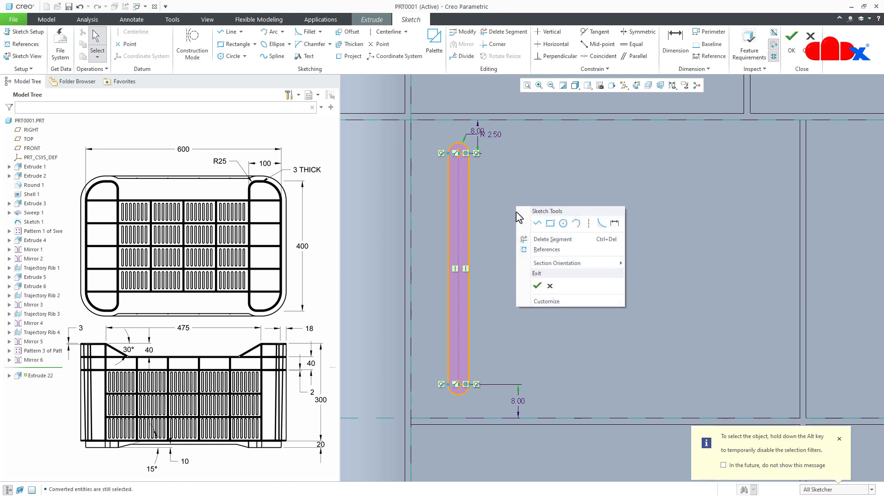
{"action": "left_click", "coordinate": [534, 283]}
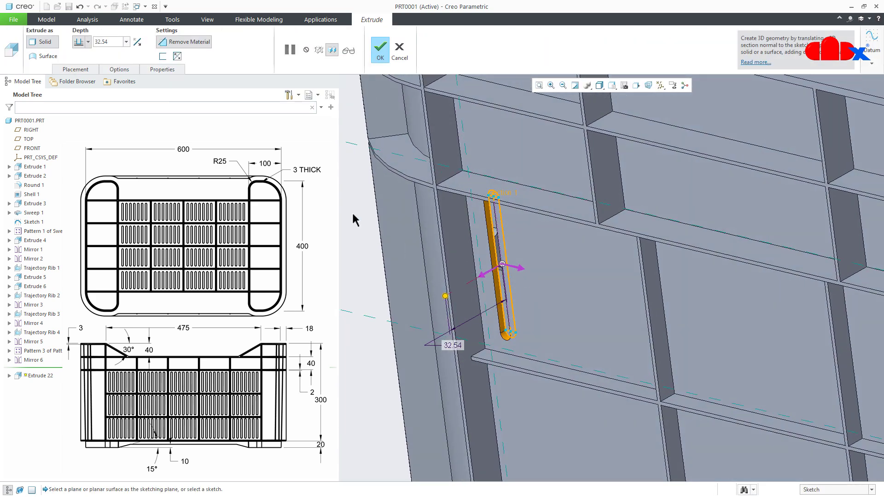
- Set the slot cut's first-side depth to To Next
{"action": "left_click", "coordinate": [120, 70]}
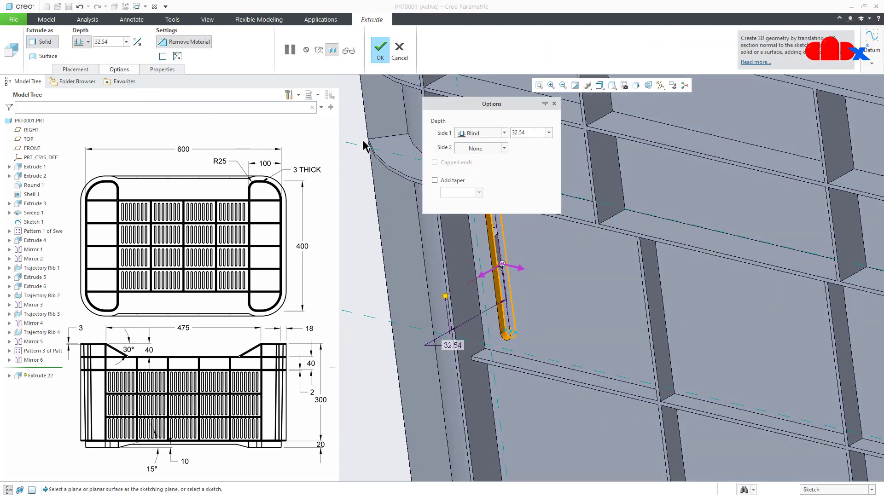
{"action": "left_click", "coordinate": [478, 133]}
{"action": "left_click", "coordinate": [481, 168]}
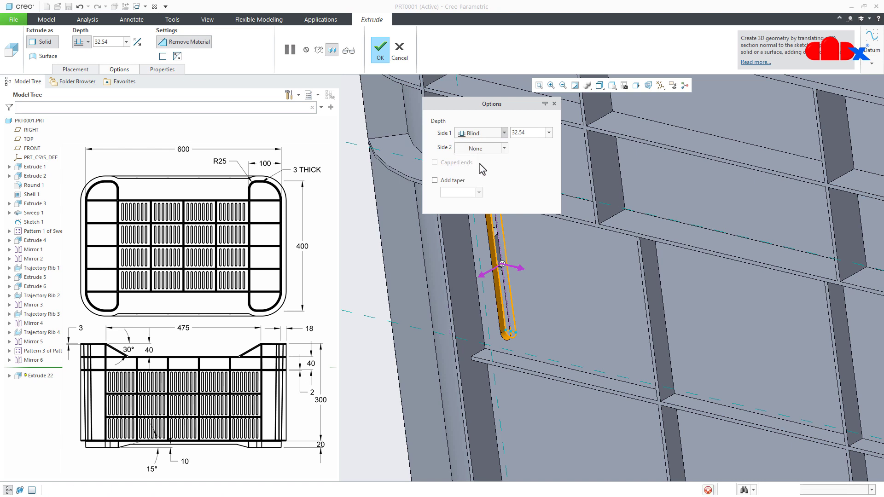
- Add a taper to the slot cut and set its angle to 1
{"action": "left_click", "coordinate": [456, 181]}
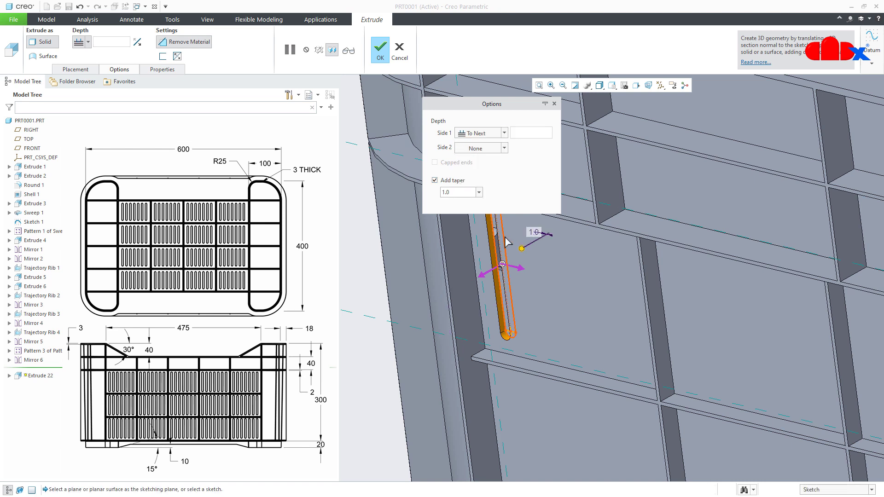
{"action": "left_click_drag", "start_coordinate": [532, 259], "coordinate": [533, 260]}
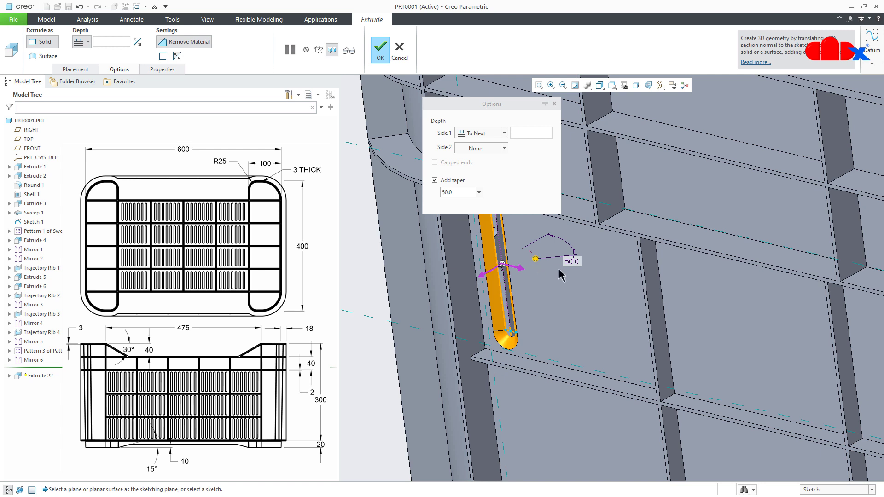
{"action": "double_click", "coordinate": [573, 261]}
{"action": "type", "text": "1"}
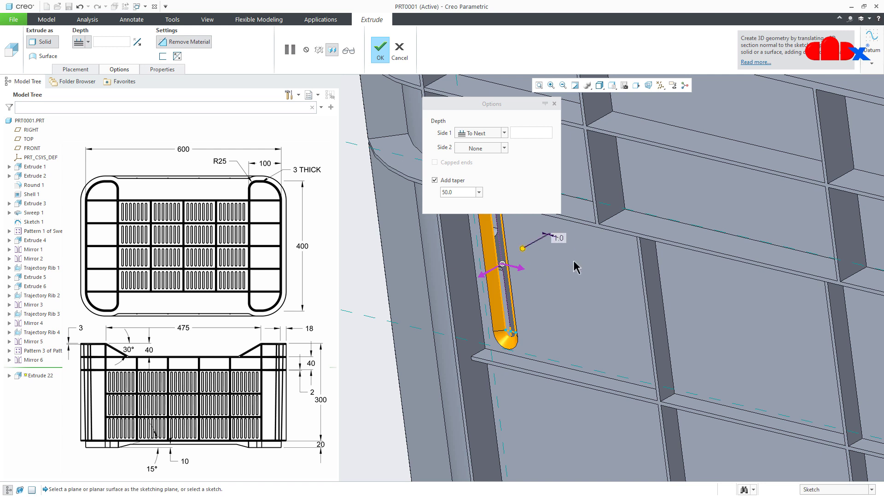
- Apply the taper angle of 1 and complete the end-wall slot cut
{"action": "key", "text": "Return"}
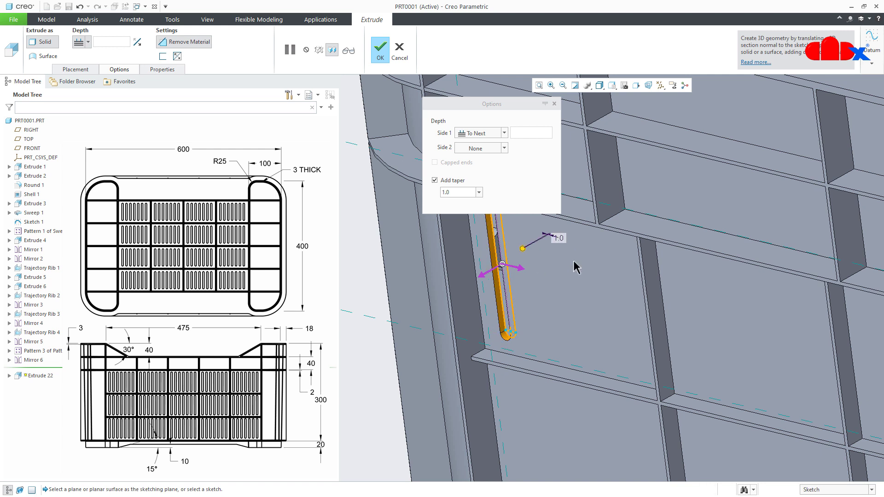
{"action": "left_click", "coordinate": [378, 53]}
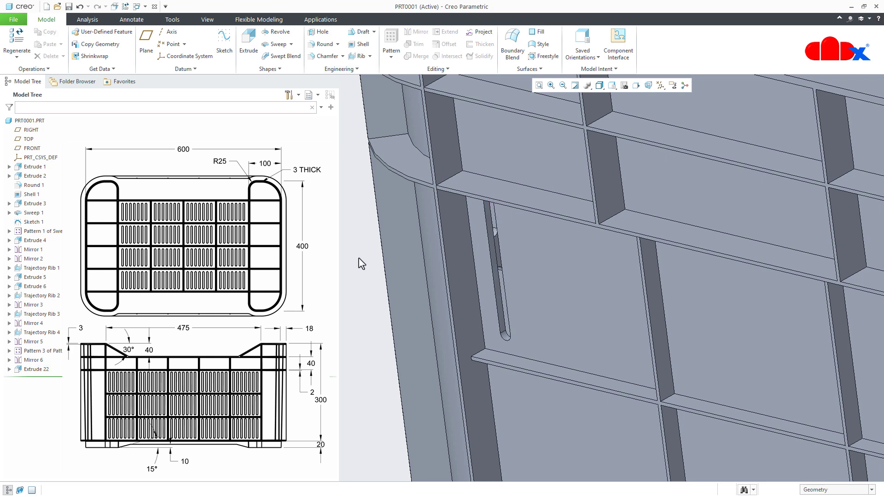
{"action": "key", "text": "ctrl+d"}
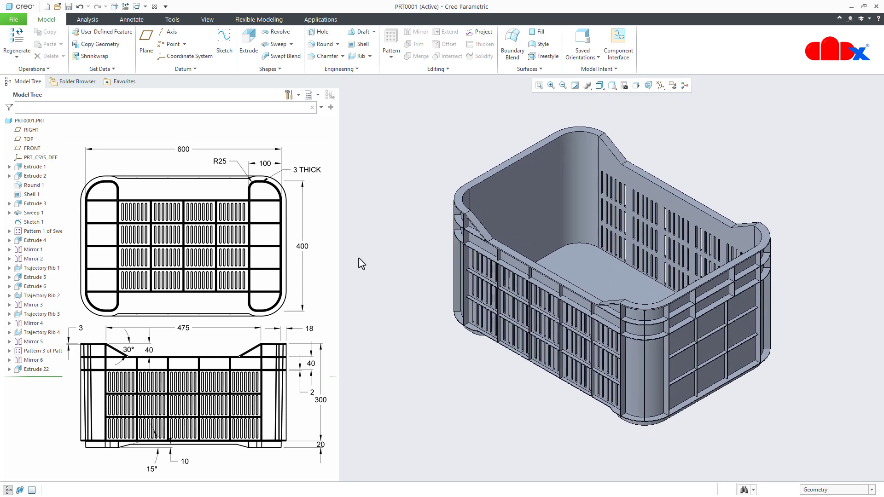
- Start a Direction pattern of the end-wall slot cut, using a vertical rib's side face as the first direction
{"action": "left_click", "coordinate": [36, 369]}
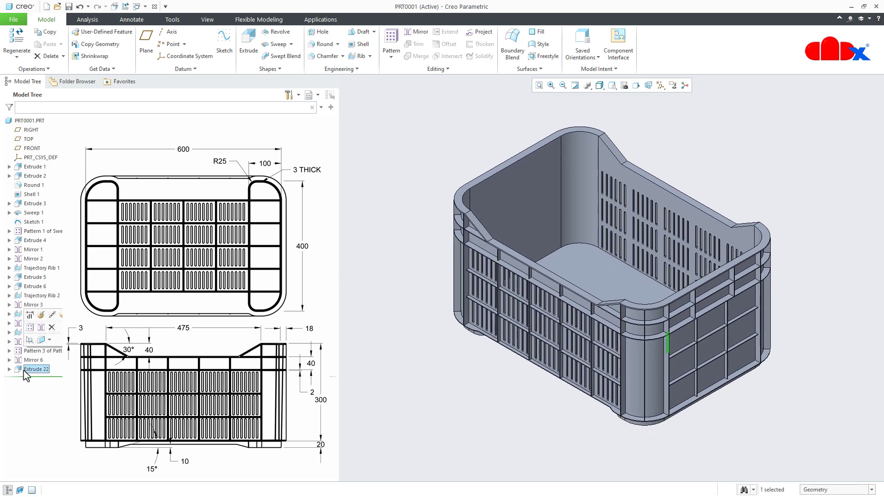
{"action": "left_click", "coordinate": [30, 327]}
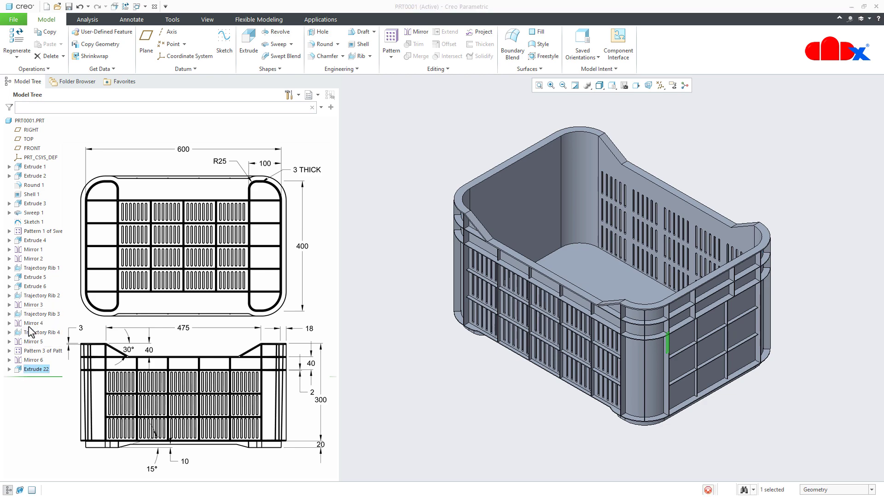
{"action": "scroll", "coordinate": [626, 407], "scroll_direction": "down", "scroll_amount": 8}
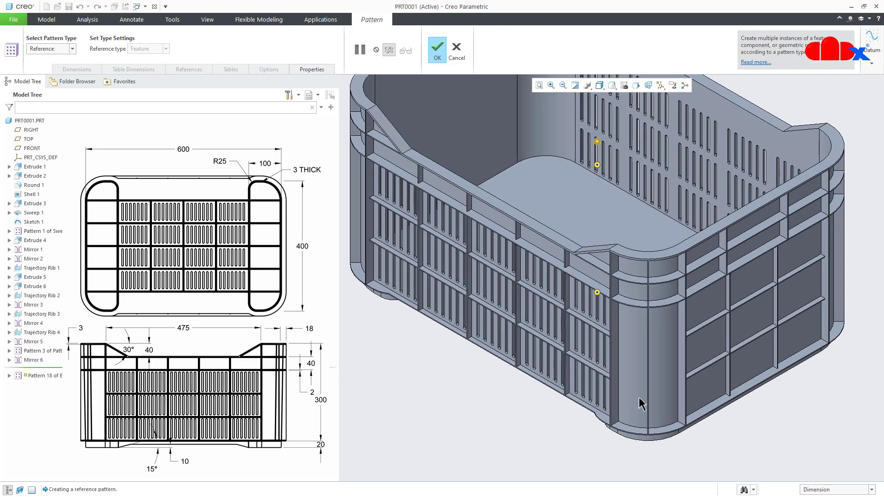
{"action": "scroll", "coordinate": [701, 340], "scroll_direction": "down", "scroll_amount": 2}
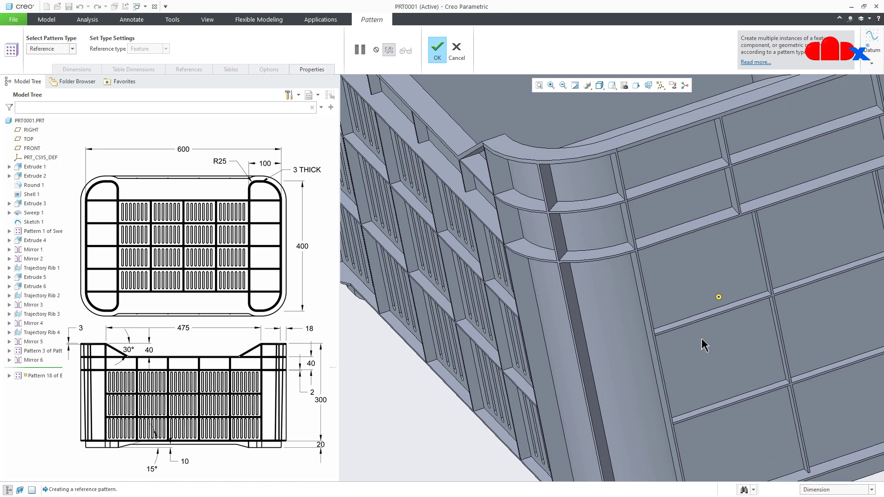
{"action": "left_click", "coordinate": [49, 49]}
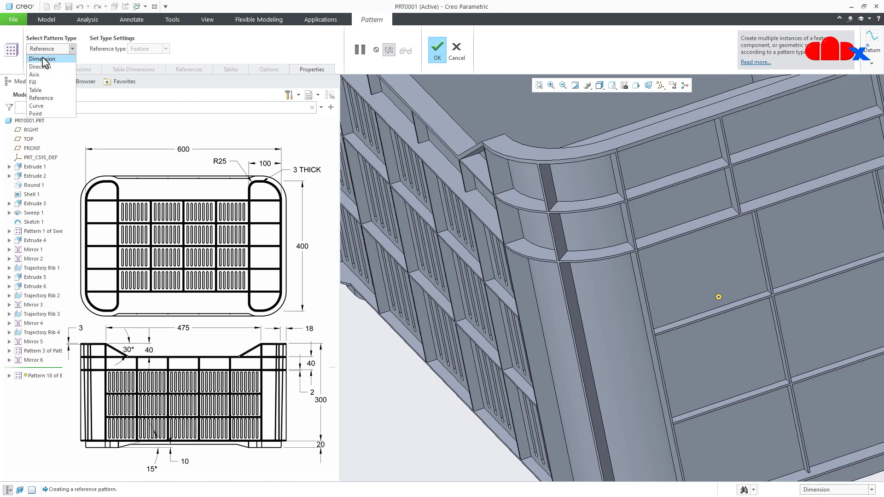
{"action": "left_click", "coordinate": [46, 65]}
{"action": "middle_click_drag", "start_coordinate": [703, 273], "coordinate": [765, 286]}
{"action": "left_click", "coordinate": [758, 283]}
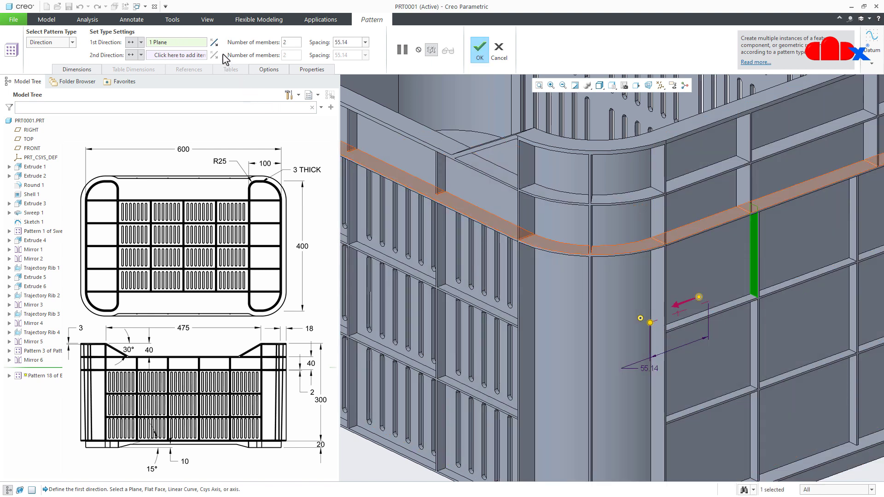
- Reverse the pattern direction, set 6 members with a spacing of 14, and complete the slot row
{"action": "left_click", "coordinate": [214, 42]}
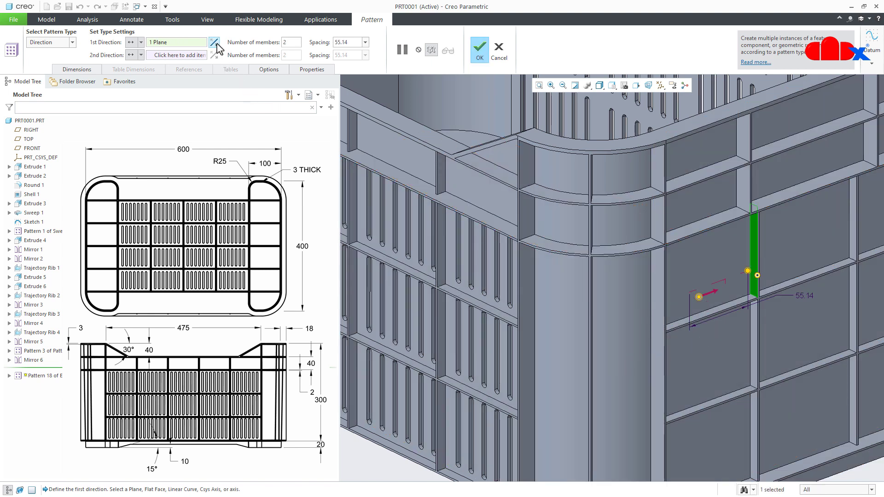
{"action": "double_click", "coordinate": [293, 42]}
{"action": "type", "text": "6"}
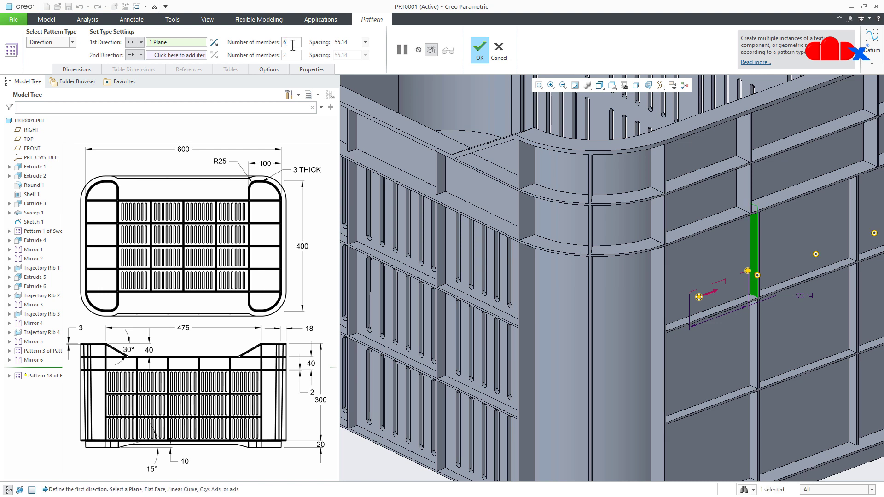
{"action": "type", "text": "1"}
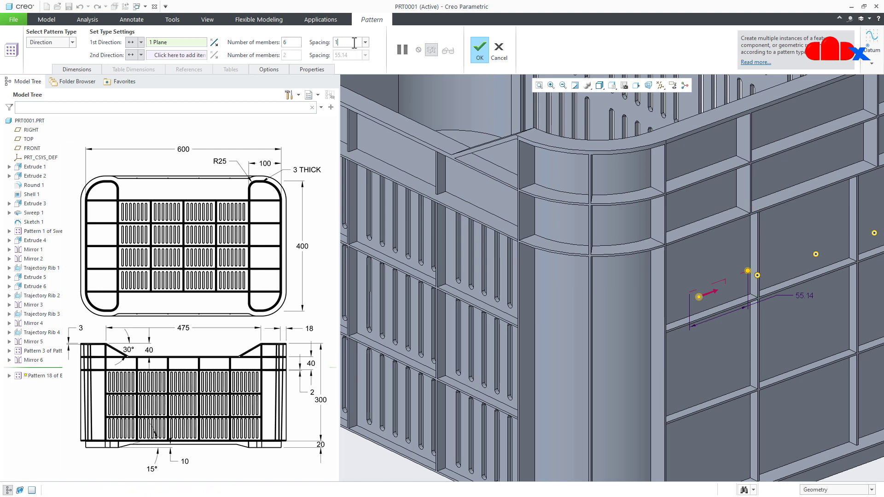
{"action": "type", "text": "4"}
{"action": "key", "text": "Return"}
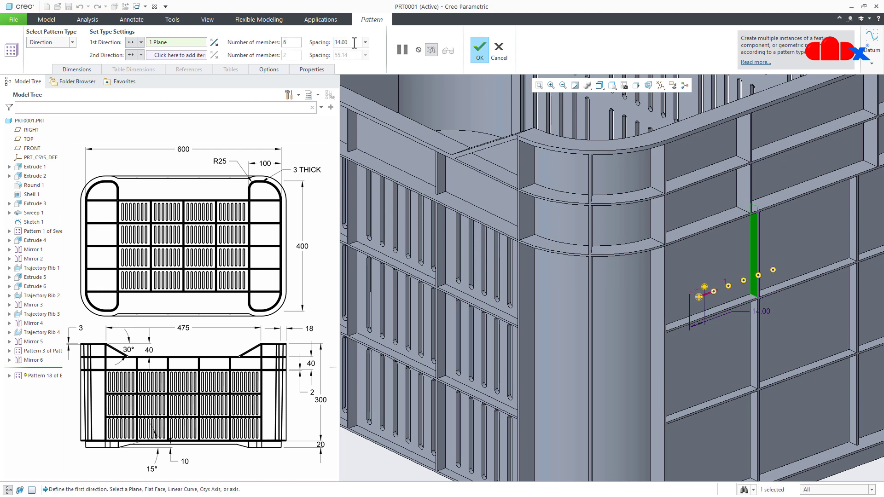
{"action": "left_click", "coordinate": [479, 51]}
{"action": "scroll", "coordinate": [440, 206], "scroll_direction": "down", "scroll_amount": 5}
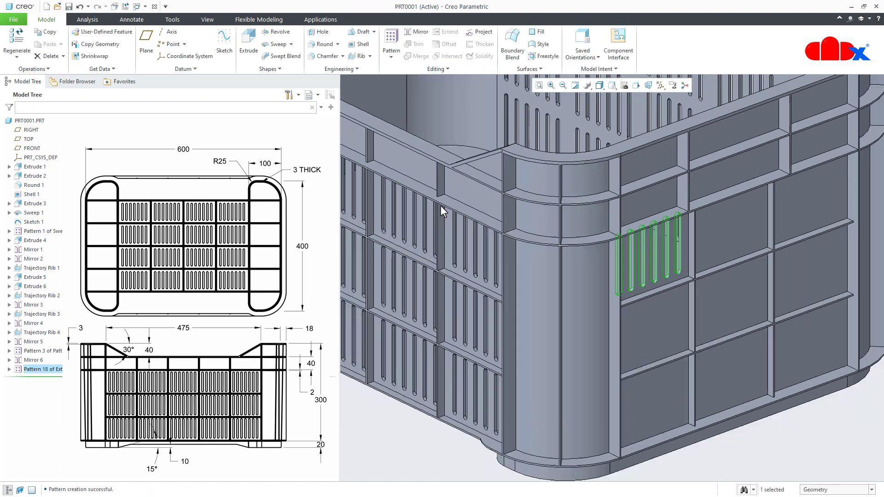
- Start a Direction pattern of the slot row along a vertical and a horizontal rib face, with both directions reversed
{"action": "left_click", "coordinate": [393, 41]}
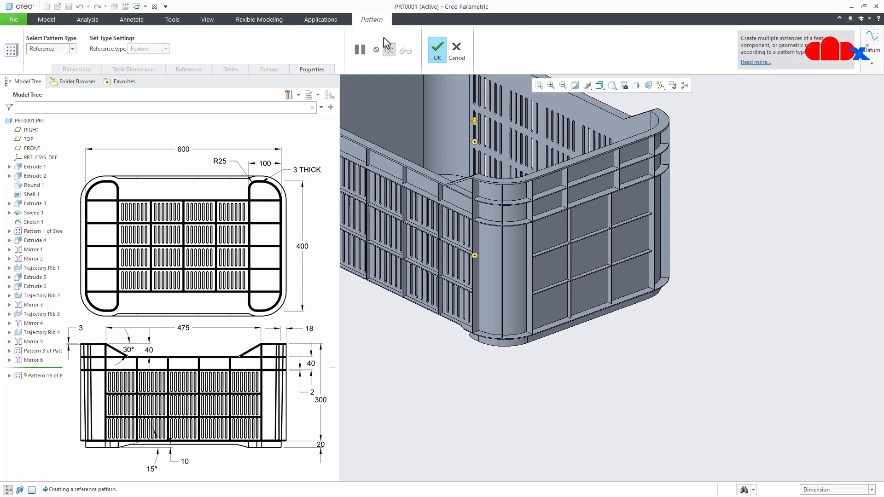
{"action": "left_click", "coordinate": [60, 50]}
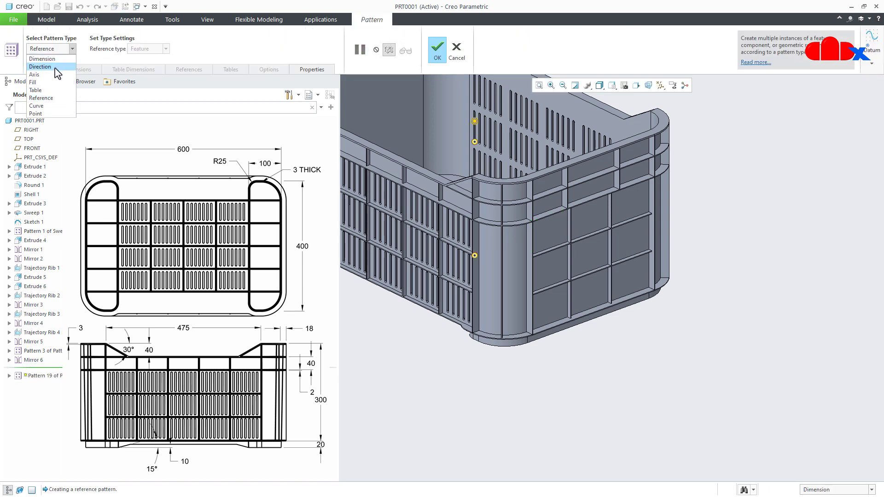
{"action": "left_click", "coordinate": [55, 67]}
{"action": "scroll", "coordinate": [576, 267], "scroll_direction": "up", "scroll_amount": 5}
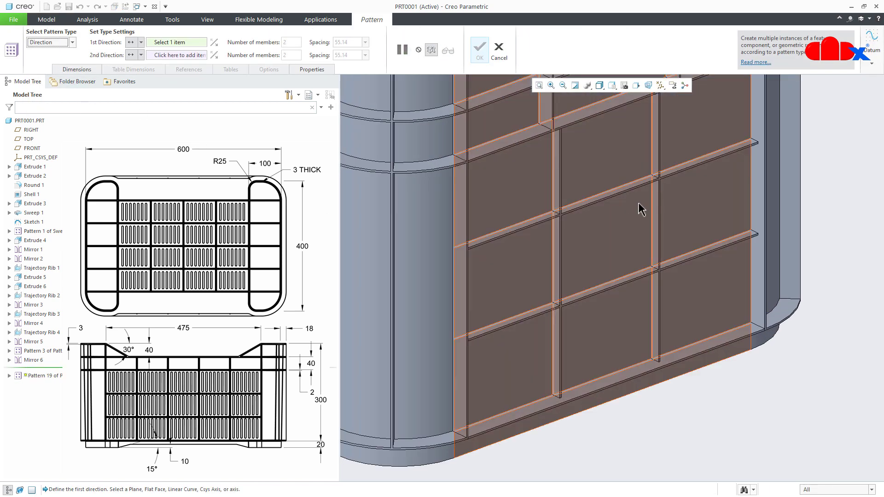
{"action": "left_click", "coordinate": [658, 171]}
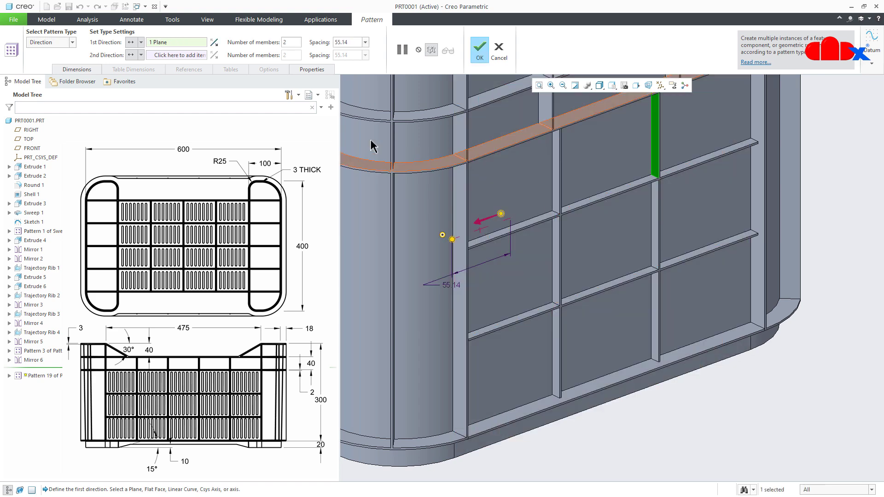
{"action": "left_click", "coordinate": [178, 55]}
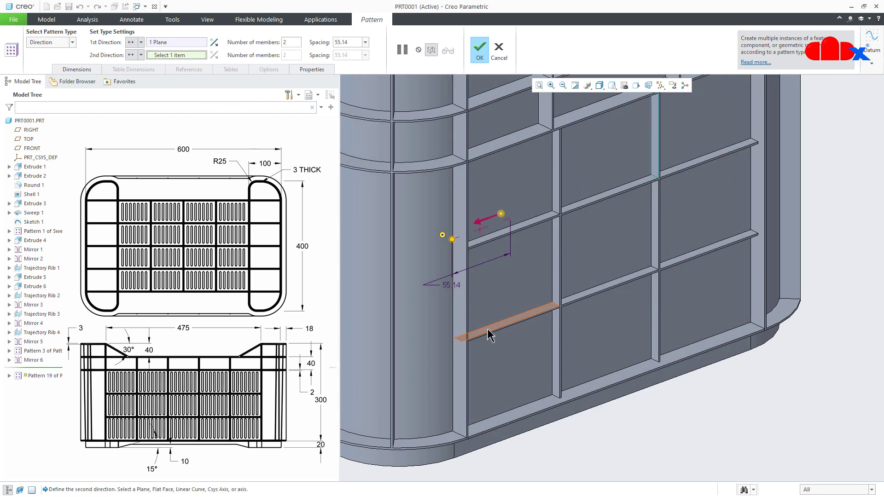
{"action": "left_click", "coordinate": [489, 335]}
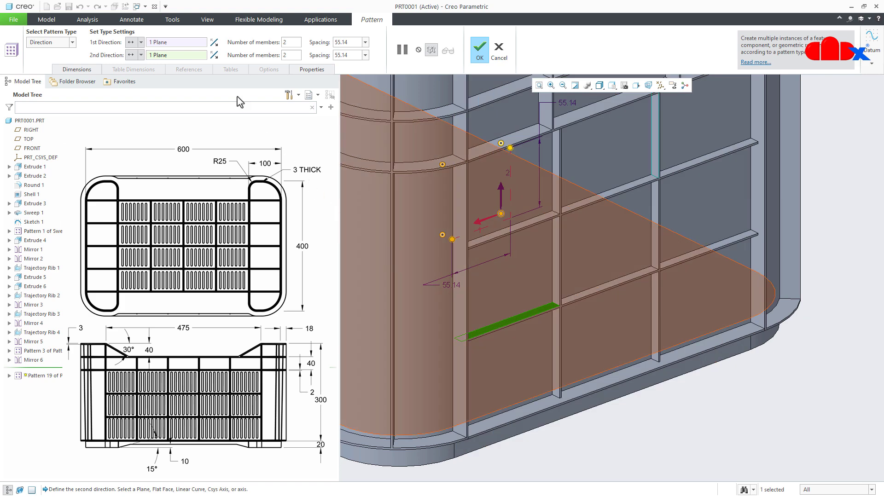
{"action": "left_click", "coordinate": [214, 56]}
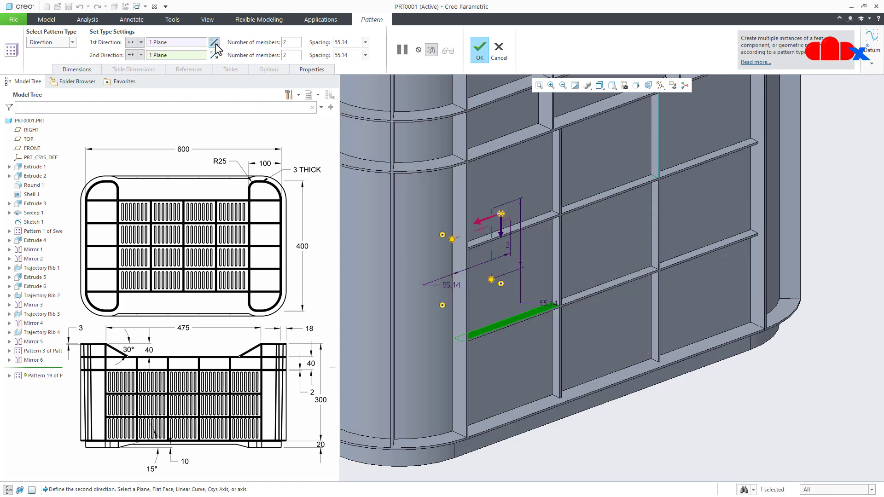
{"action": "left_click", "coordinate": [214, 42]}
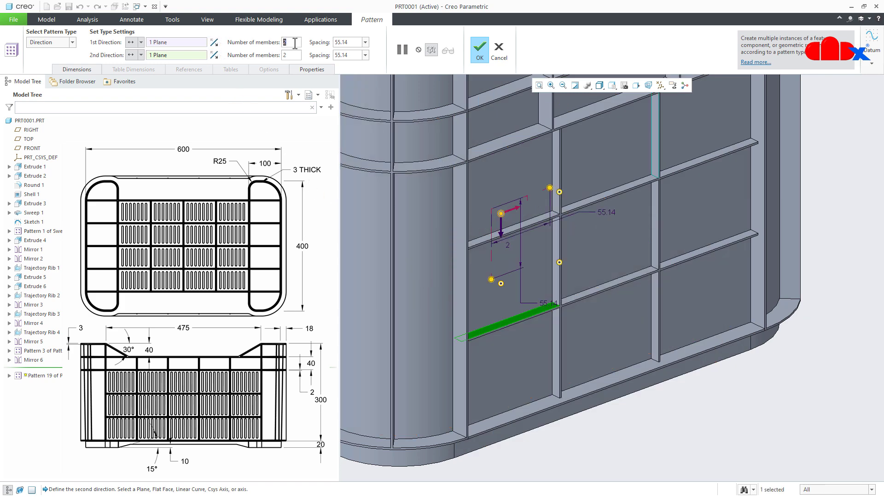
- Set the slot row pattern's first direction to 3 members with a spacing of 93.7
{"action": "type", "text": "393"}
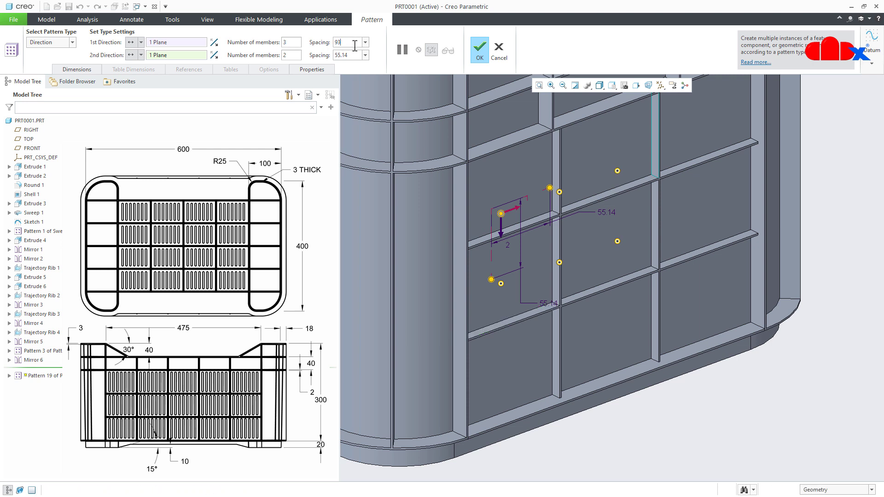
{"action": "type", "text": ".7"}
{"action": "key", "text": "Return"}
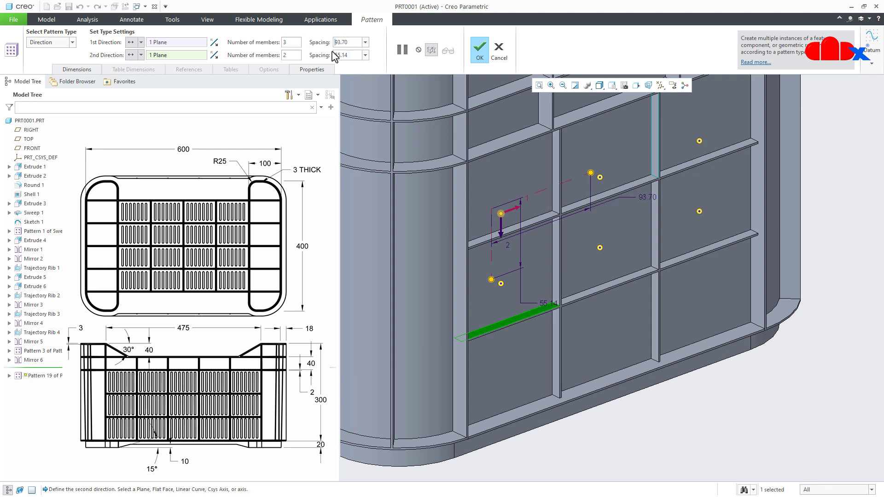
- Set the slot row pattern's second direction to 3 members with a spacing of 72.2 and complete the pattern
{"action": "type", "text": "3"}
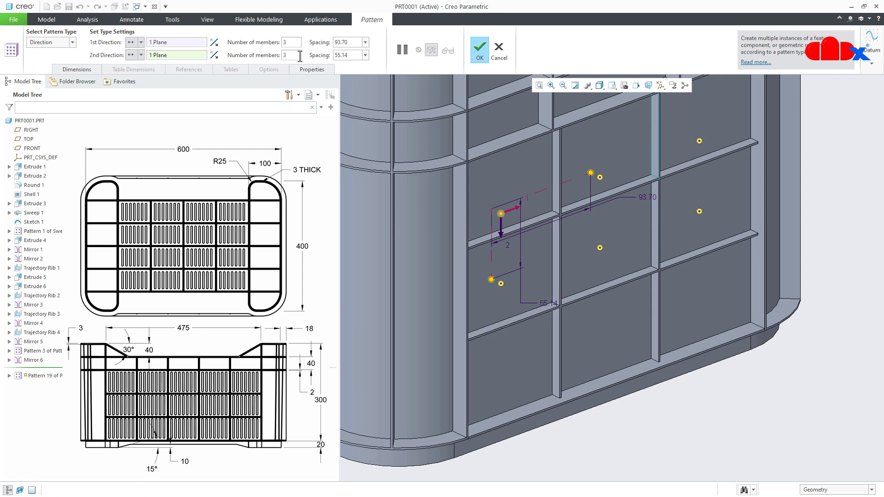
{"action": "key", "text": "Return"}
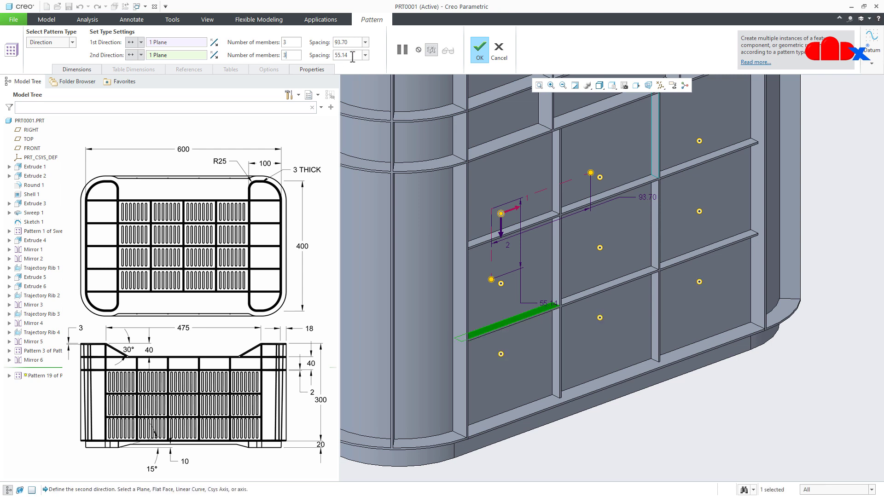
{"action": "type", "text": "72"}
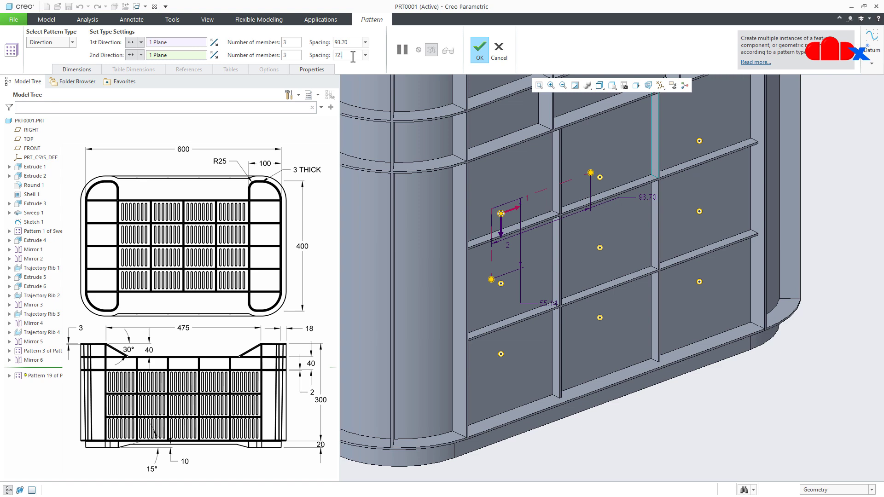
{"action": "type", "text": ".2"}
{"action": "key", "text": "Return"}
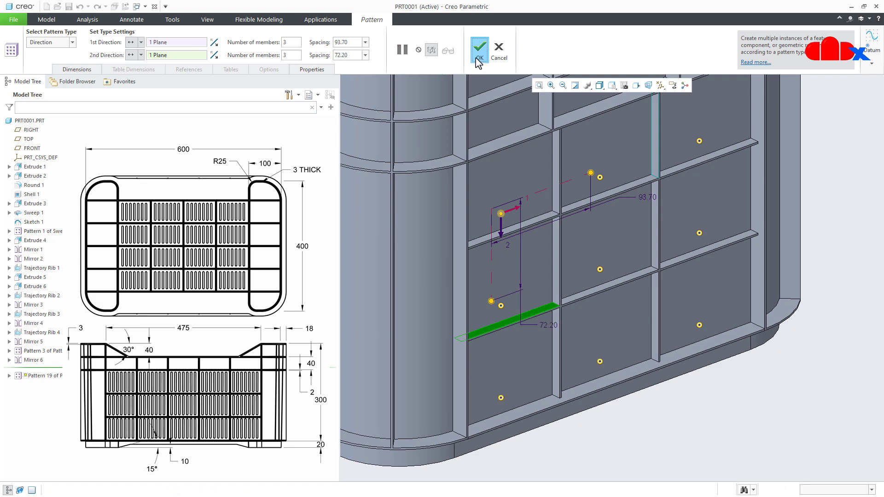
{"action": "left_click", "coordinate": [478, 50]}
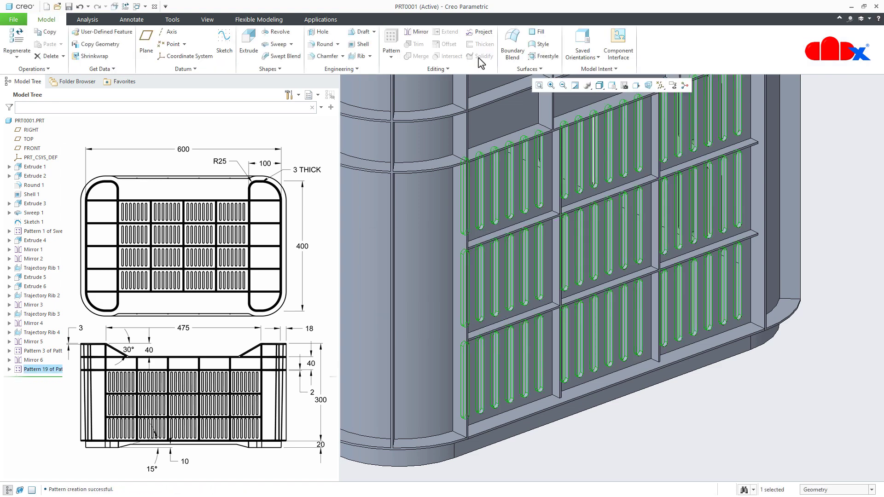
{"action": "left_click", "coordinate": [681, 421]}
{"action": "mouse_move", "coordinate": [617, 444]}
{"action": "middle_mouse_down"}
{"action": "mouse_move", "coordinate": [554, 338]}
{"action": "mouse_move", "coordinate": [531, 322]}
{"action": "middle_mouse_up"}
{"action": "key", "text": "ctrl+d"}
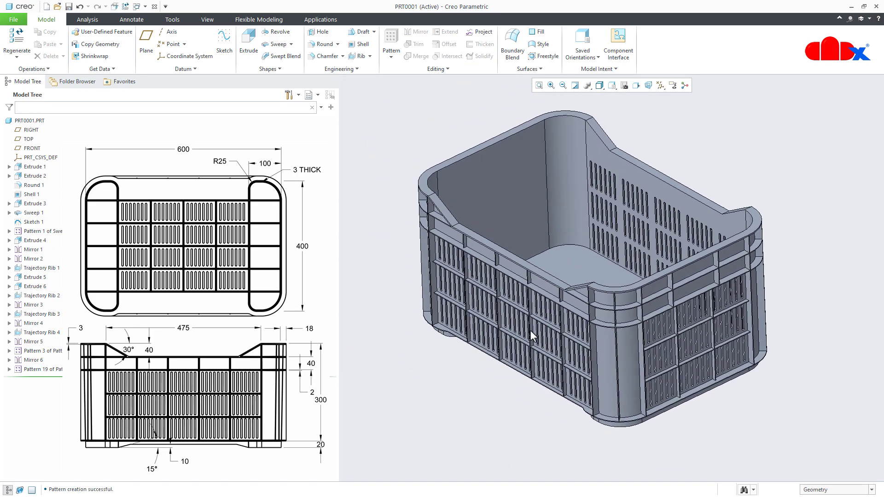
- Mirror the end-wall slot pattern about the RIGHT plane onto the opposite end wall
{"action": "left_click", "coordinate": [19, 370]}
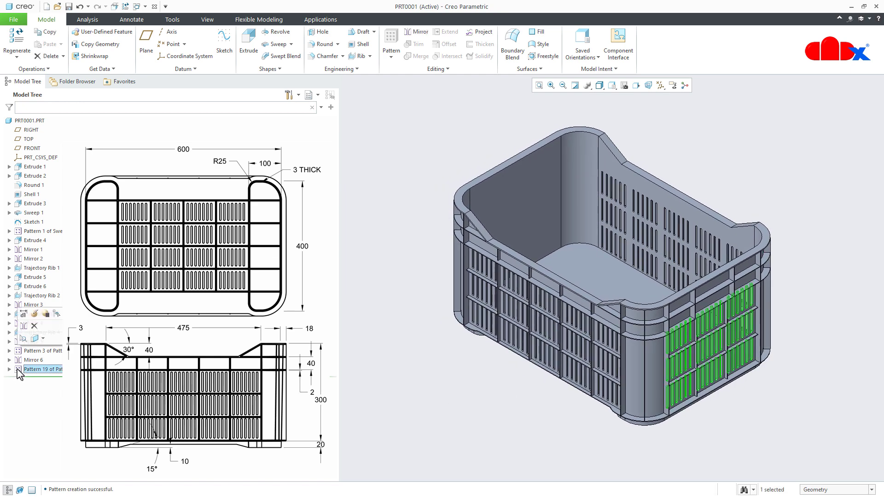
{"action": "left_click", "coordinate": [24, 325]}
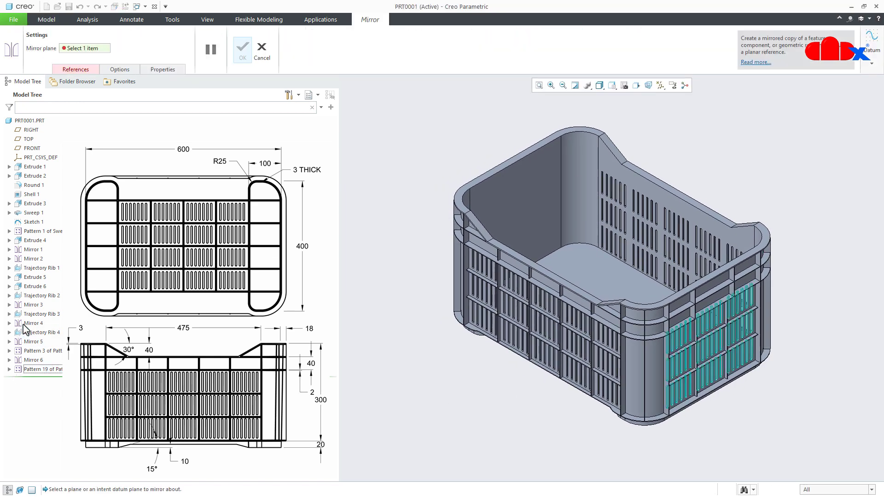
{"action": "left_click", "coordinate": [31, 131]}
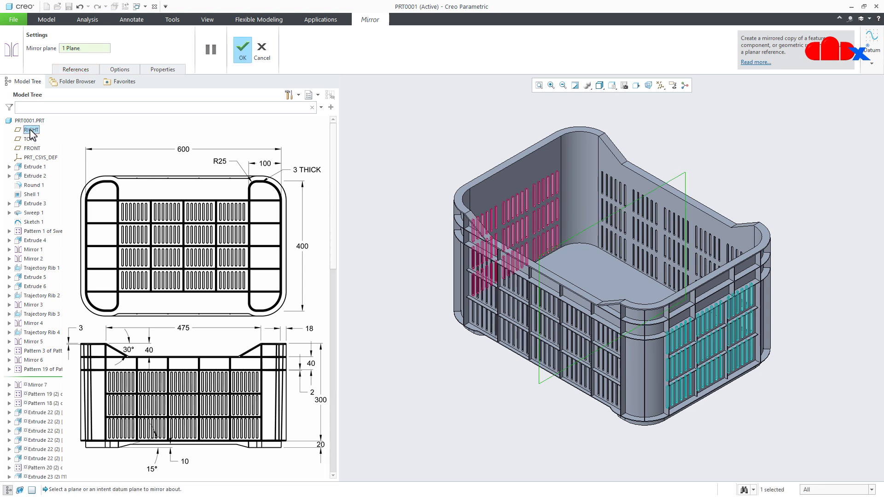
{"action": "left_click", "coordinate": [242, 54]}
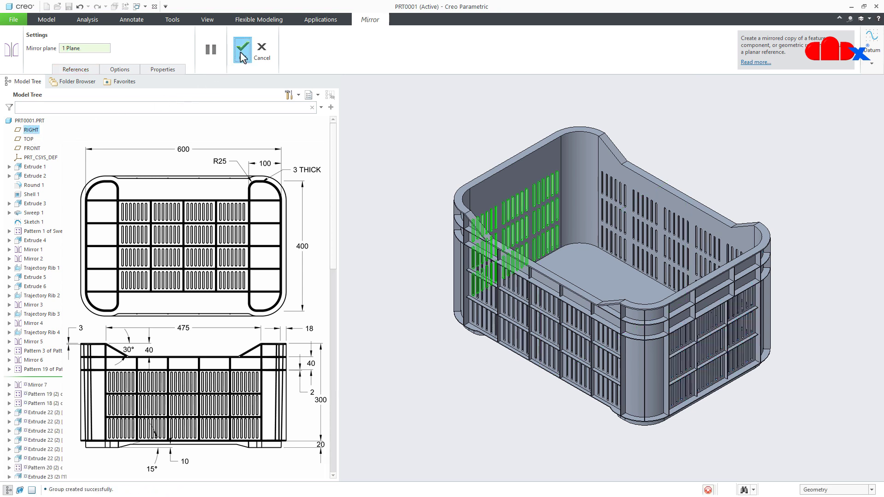
{"action": "left_click", "coordinate": [455, 404]}
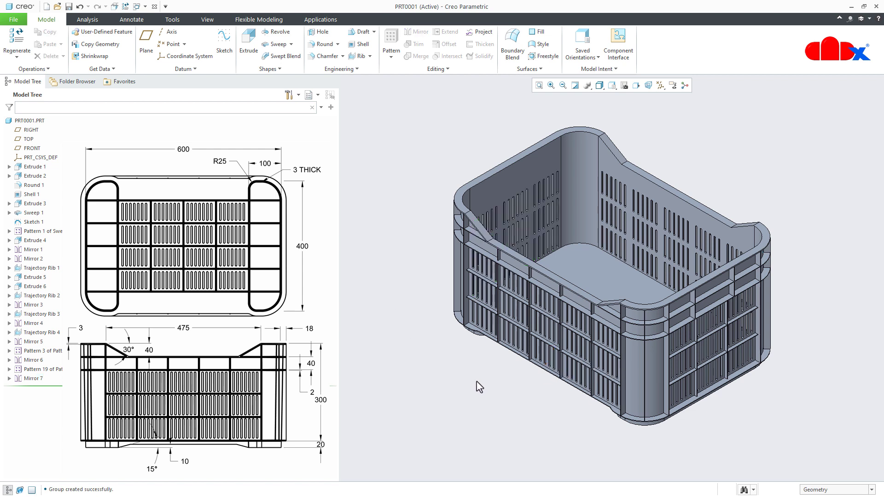
- Start an Extrude sketch on the crate's underside and draw a vertical line about 53 mm long in the corner cell beside the foot rib
{"action": "mouse_move", "coordinate": [503, 361]}
{"action": "middle_mouse_down"}
{"action": "mouse_move", "coordinate": [511, 352]}
{"action": "mouse_move", "coordinate": [505, 368]}
{"action": "mouse_move", "coordinate": [488, 350]}
{"action": "mouse_move", "coordinate": [491, 371]}
{"action": "mouse_move", "coordinate": [463, 363]}
{"action": "mouse_move", "coordinate": [476, 398]}
{"action": "mouse_move", "coordinate": [493, 368]}
{"action": "mouse_move", "coordinate": [509, 366]}
{"action": "middle_mouse_up"}
{"action": "scroll", "coordinate": [477, 395], "scroll_direction": "down", "scroll_amount": 3}
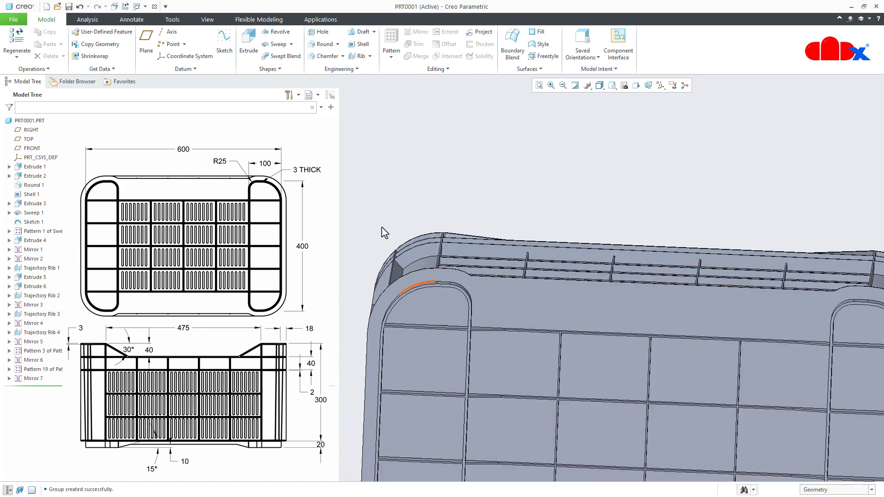
{"action": "left_click", "coordinate": [251, 50]}
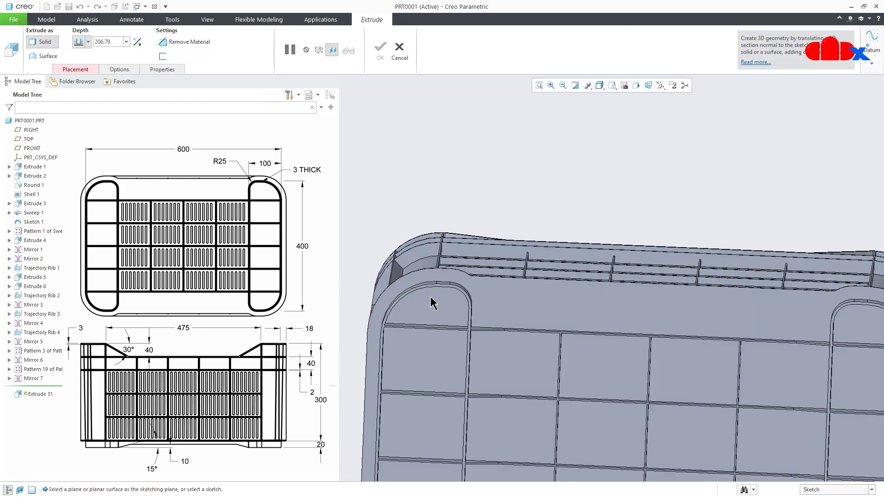
{"action": "left_click", "coordinate": [499, 364]}
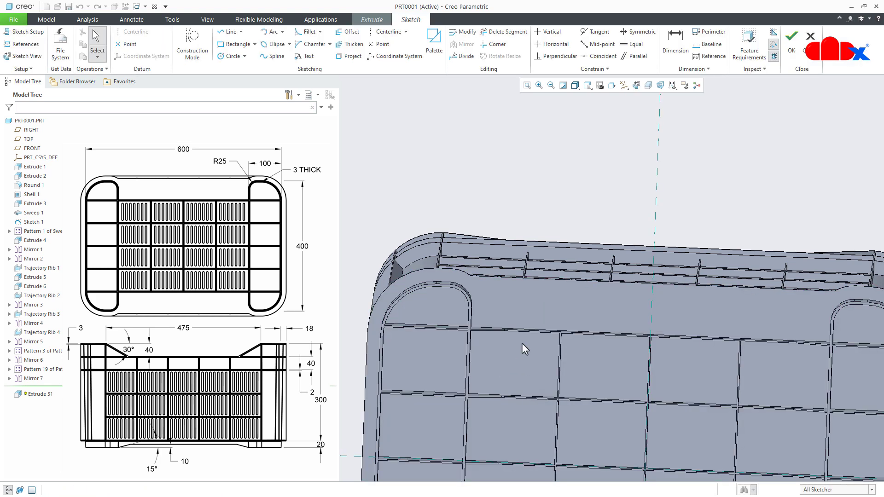
{"action": "left_click", "coordinate": [636, 86]}
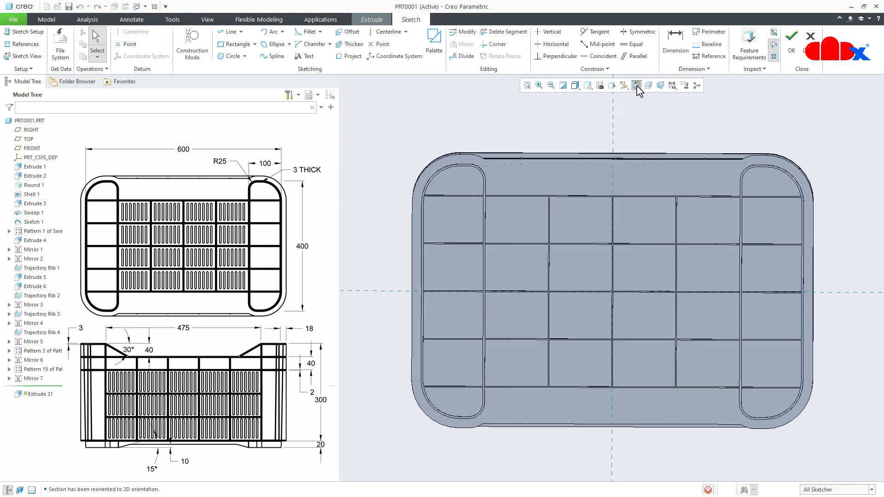
{"action": "scroll", "coordinate": [512, 206], "scroll_direction": "down", "scroll_amount": 5}
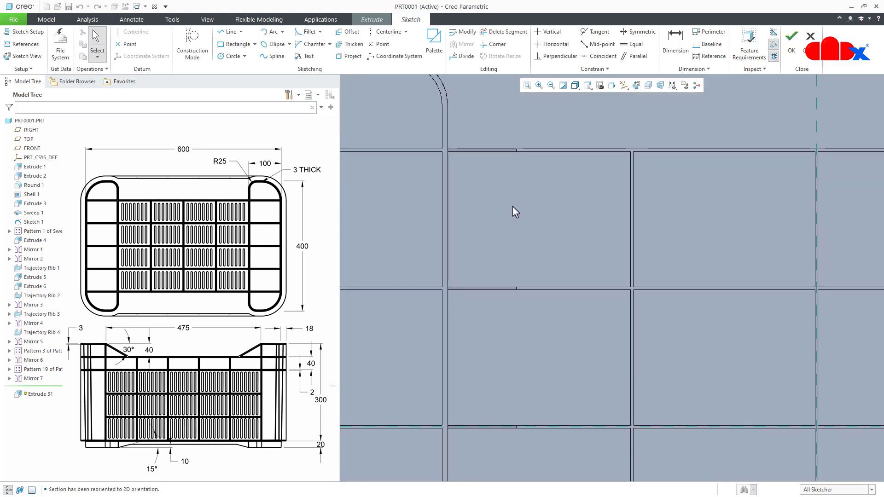
{"action": "right_click", "coordinate": [512, 206]}
{"action": "left_click", "coordinate": [529, 226]}
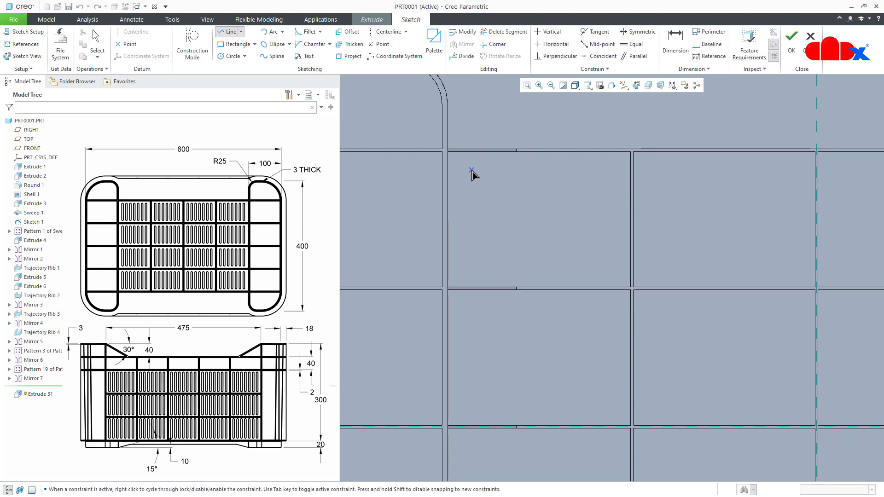
{"action": "left_click", "coordinate": [476, 272]}
{"action": "middle_click", "coordinate": [500, 255]}
- Dimension the line's two ends 8 mm from the horizontal ribs above and below it
{"action": "right_click", "coordinate": [510, 245]}
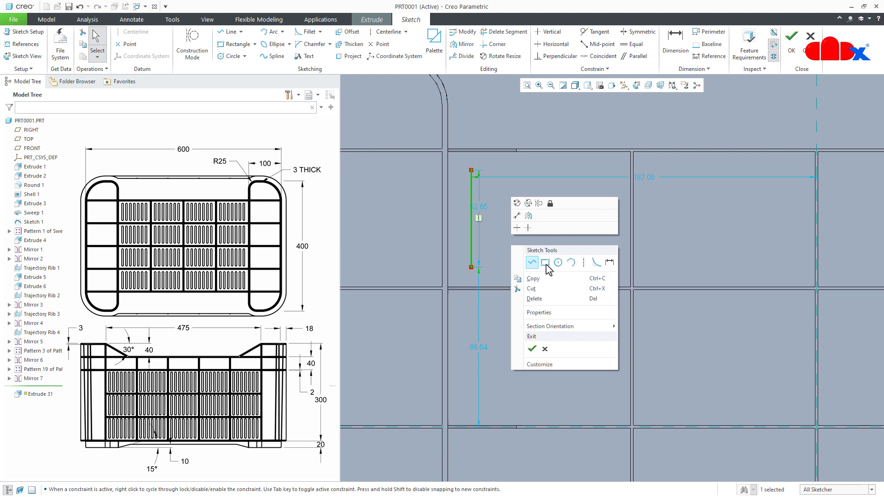
{"action": "left_click", "coordinate": [609, 262]}
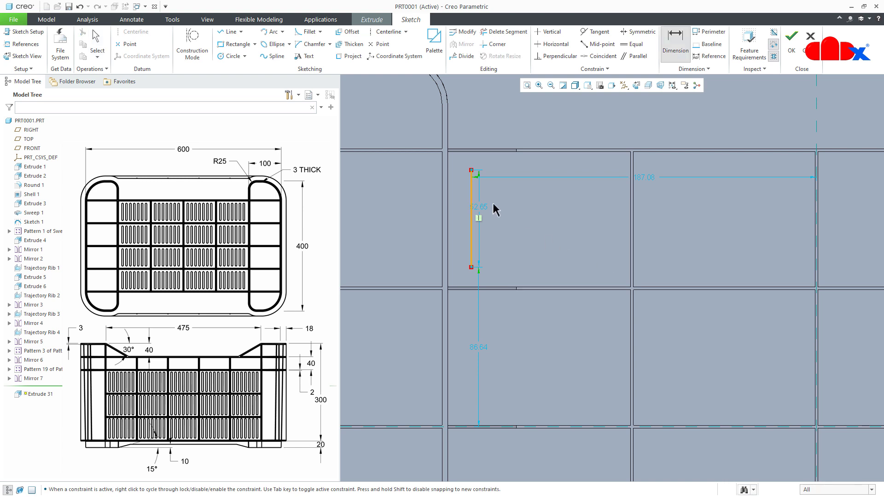
{"action": "left_click", "coordinate": [479, 152]}
{"action": "middle_click", "coordinate": [485, 164]}
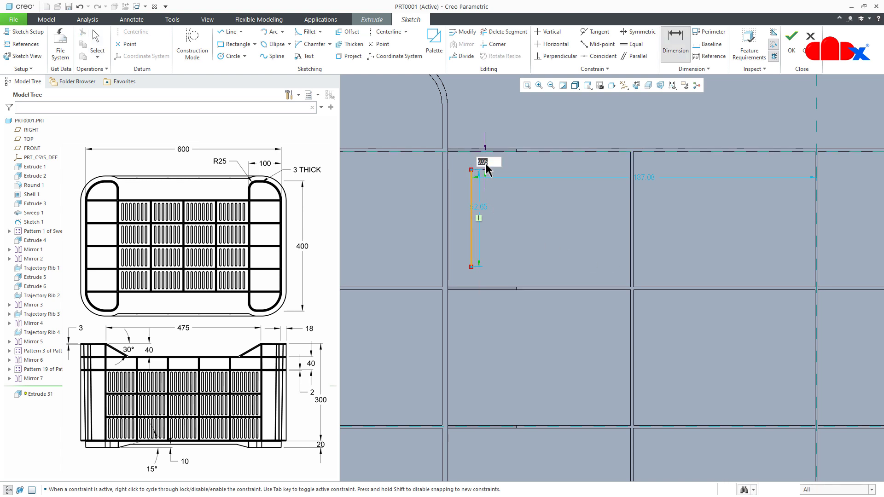
{"action": "type", "text": "8"}
{"action": "key", "text": "Return"}
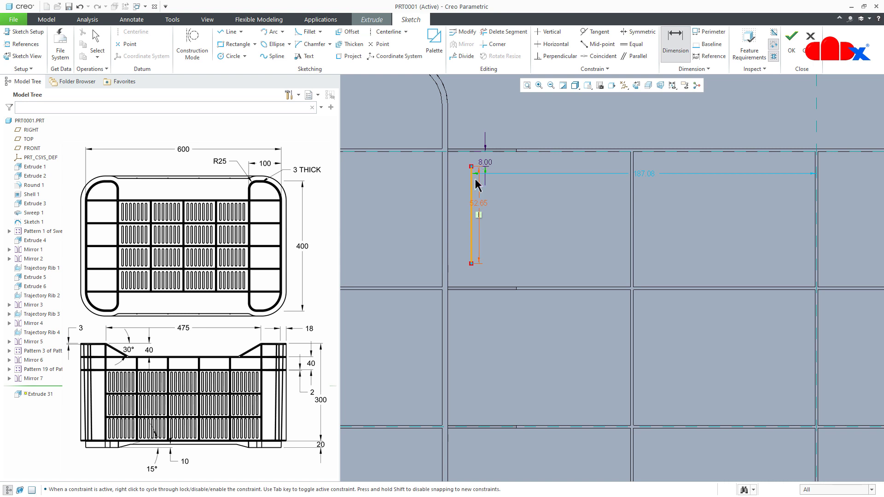
{"action": "left_click", "coordinate": [470, 290]}
{"action": "middle_click", "coordinate": [481, 279]}
{"action": "type", "text": "8"}
{"action": "key", "text": "Return"}
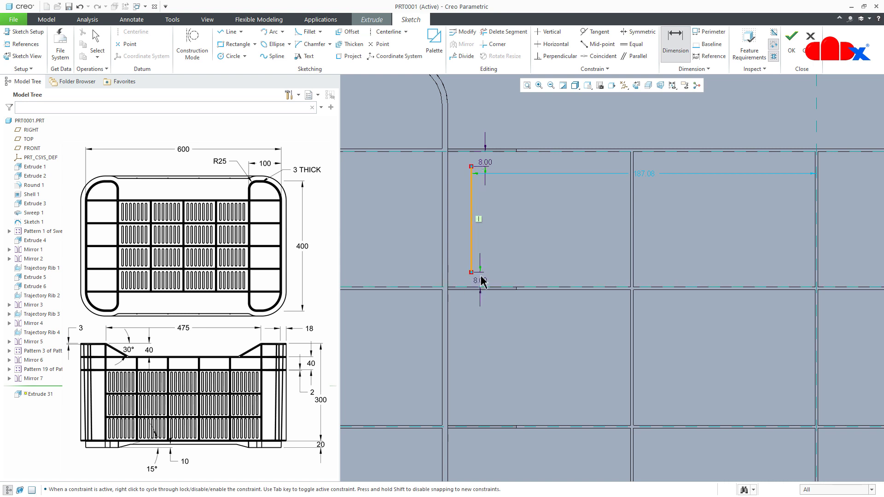
- Dimension the line 14.5 mm from the adjacent vertical foot rib edge
{"action": "left_click", "coordinate": [446, 244]}
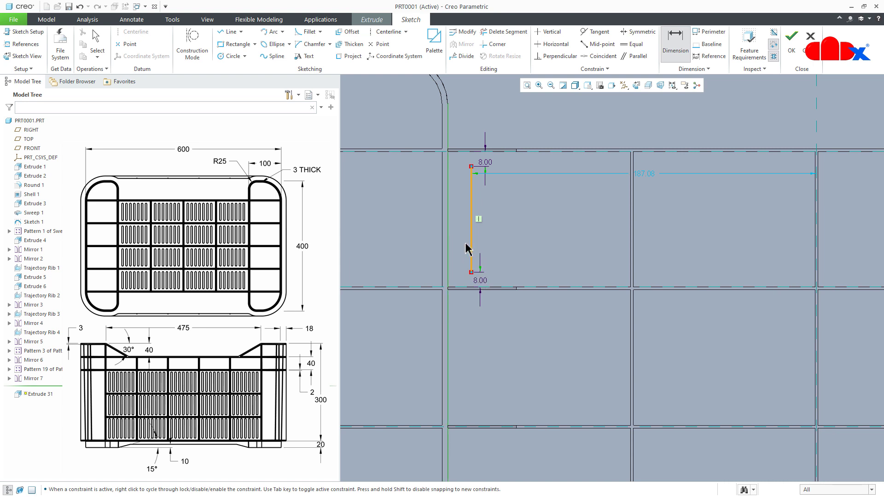
{"action": "left_click", "coordinate": [470, 240]}
{"action": "middle_click", "coordinate": [458, 239]}
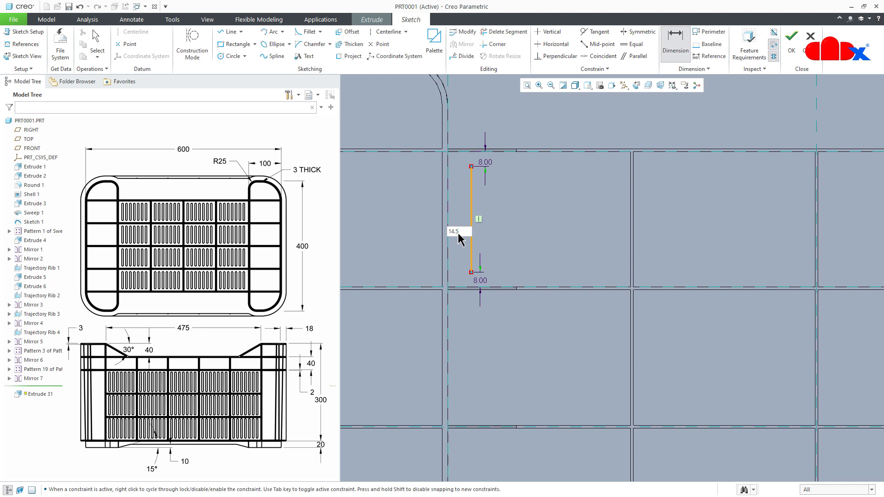
{"action": "key", "text": "Return"}
- Thicken the line into a slot with circular end caps, a thickness of 5 and an offset of 2.5
{"action": "left_click", "coordinate": [349, 43]}
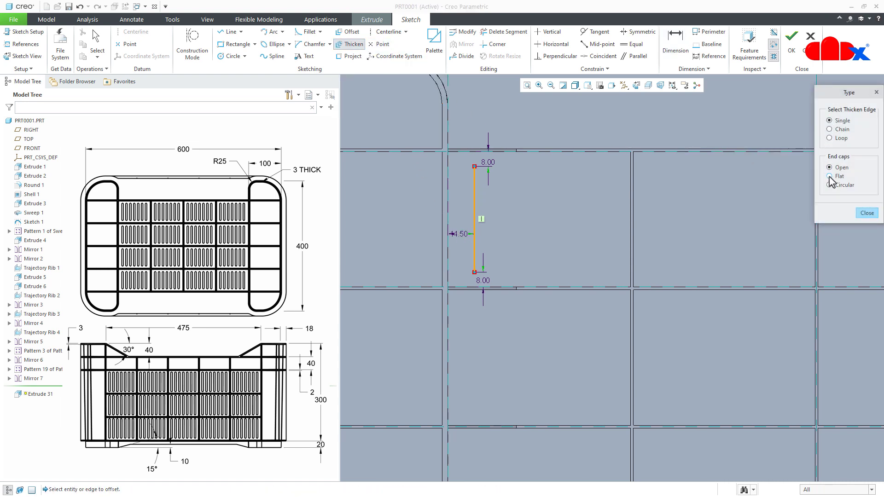
{"action": "left_click", "coordinate": [474, 224]}
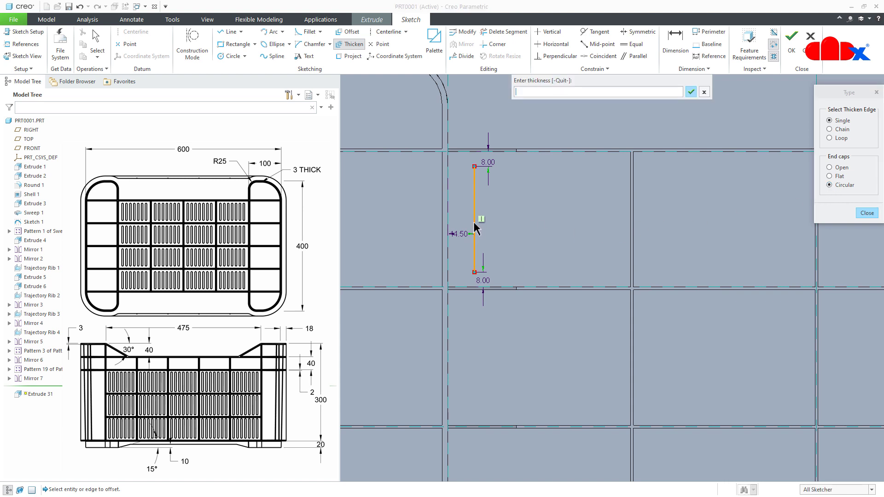
{"action": "type", "text": "5"}
{"action": "key", "text": "Return"}
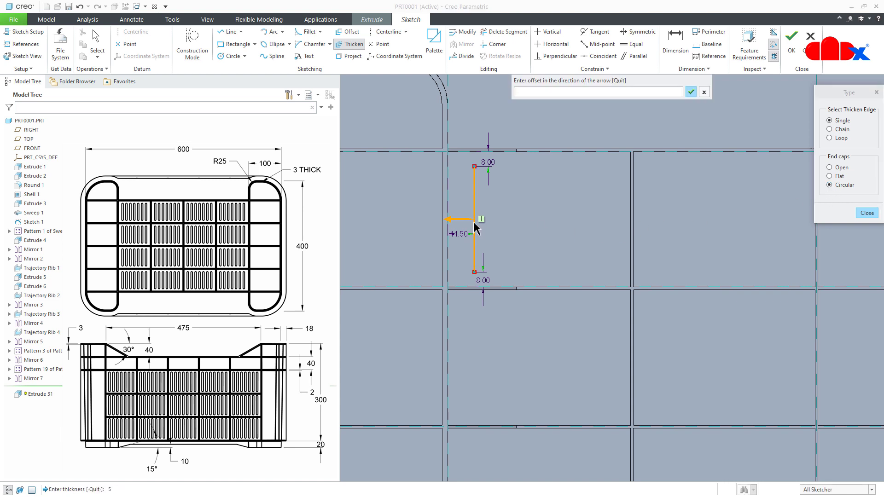
{"action": "type", "text": "2.5"}
{"action": "key", "text": "Return"}
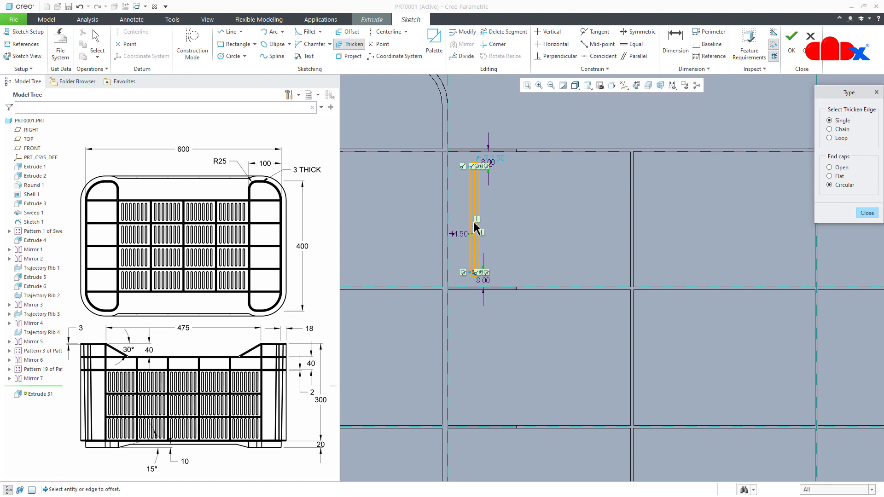
- Convert the slot's centre line to construction geometry, make the end radius dimension strong and finish the sketch
{"action": "scroll", "coordinate": [480, 253], "scroll_direction": "up", "scroll_amount": 2}
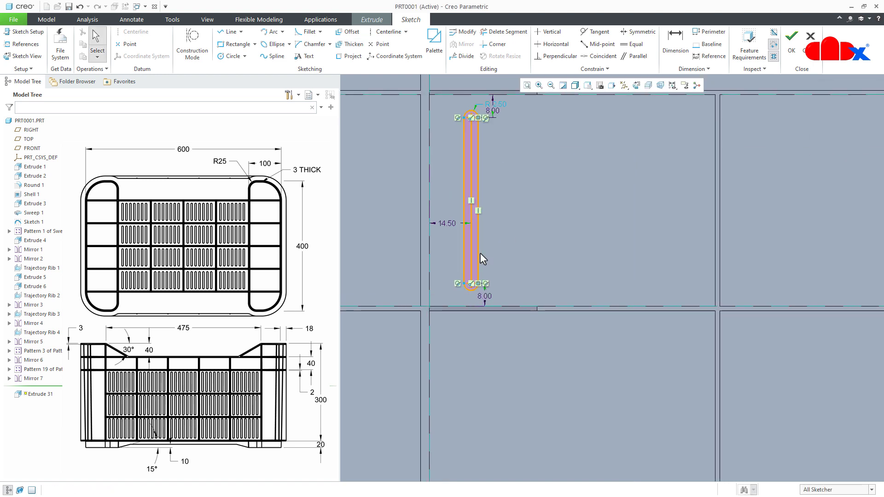
{"action": "left_click", "coordinate": [472, 251]}
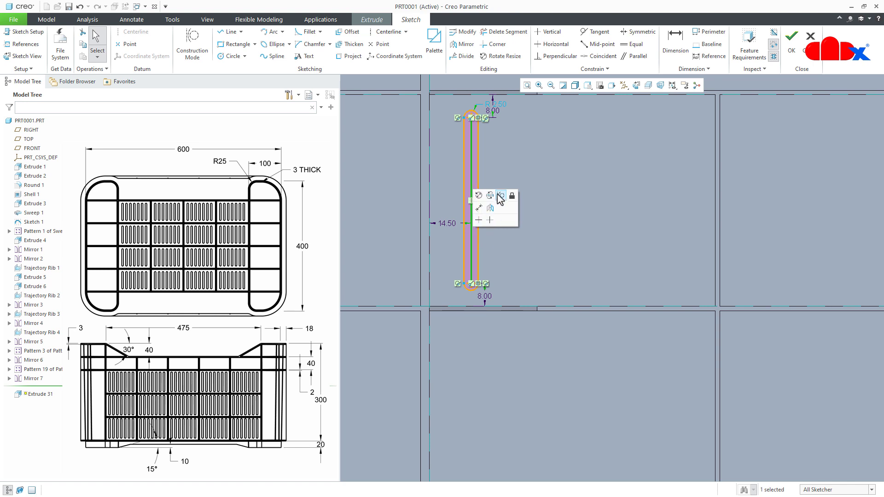
{"action": "left_click", "coordinate": [497, 192]}
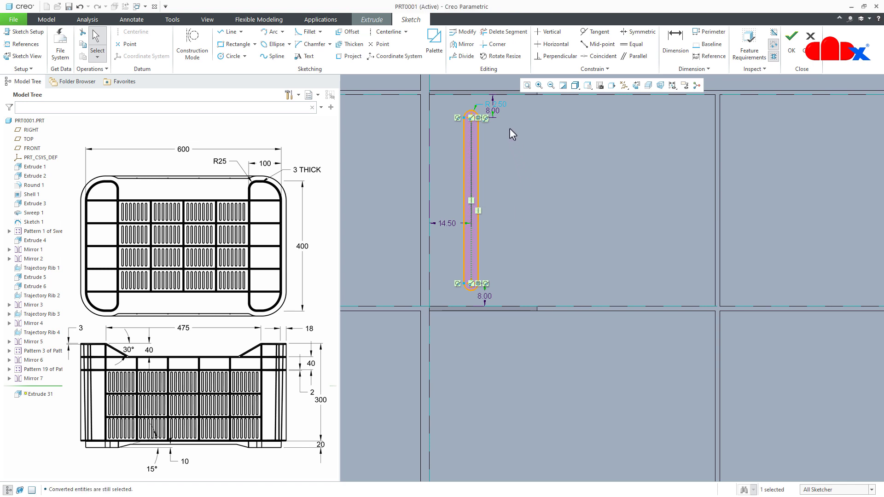
{"action": "double_click", "coordinate": [504, 104]}
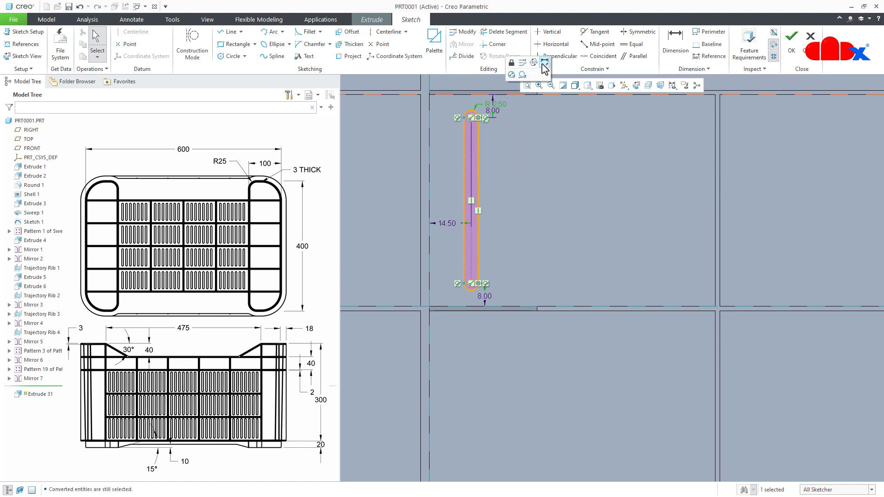
{"action": "left_click", "coordinate": [502, 198]}
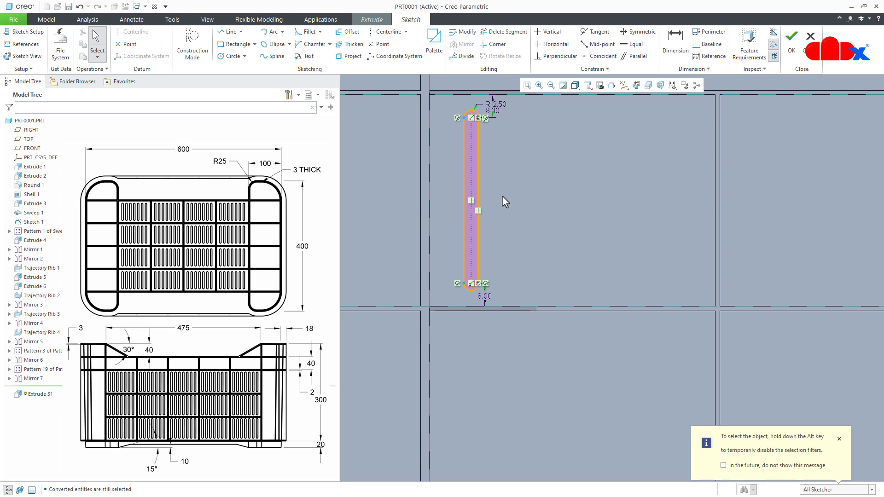
{"action": "right_click", "coordinate": [503, 198]}
{"action": "left_click", "coordinate": [524, 274]}
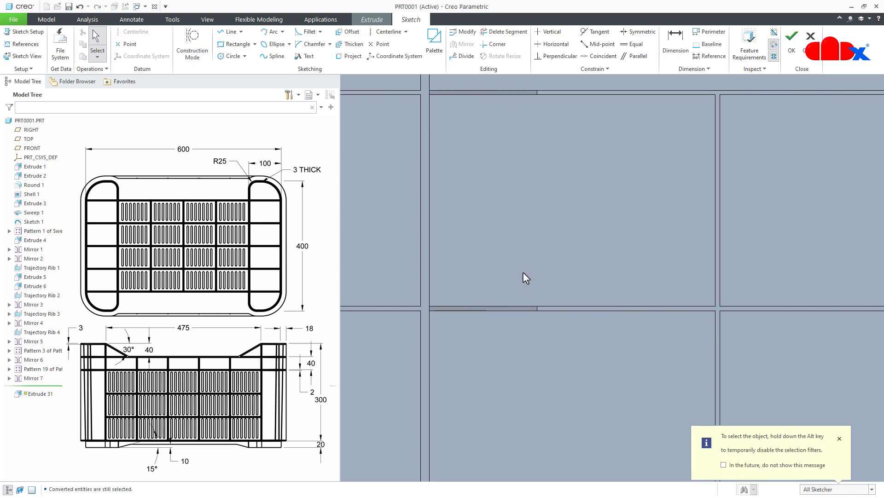
- Reverse the extrusion into the crate floor and make it a material-removing cut with a To Next depth
{"action": "scroll", "coordinate": [502, 272], "scroll_direction": "up", "scroll_amount": 3}
{"action": "mouse_move", "coordinate": [485, 273]}
{"action": "middle_mouse_down"}
{"action": "mouse_move", "coordinate": [457, 306]}
{"action": "mouse_move", "coordinate": [459, 317]}
{"action": "middle_mouse_up"}
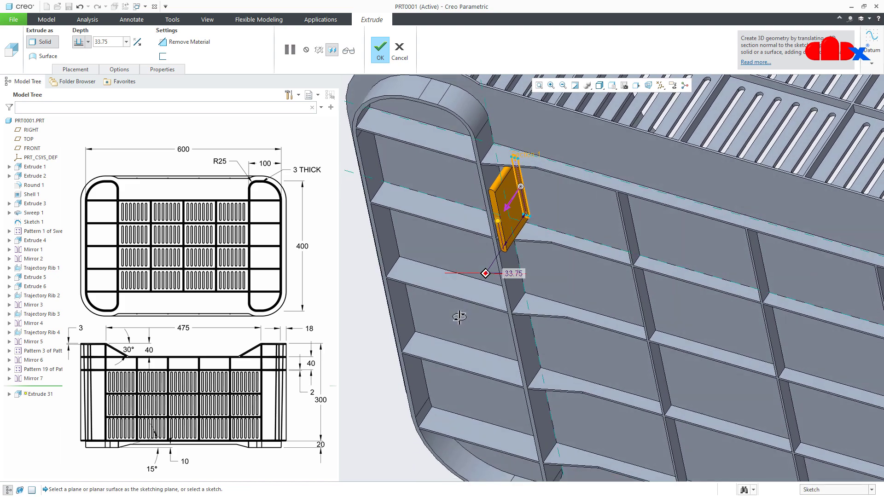
{"action": "left_click", "coordinate": [137, 42]}
{"action": "left_click", "coordinate": [162, 42]}
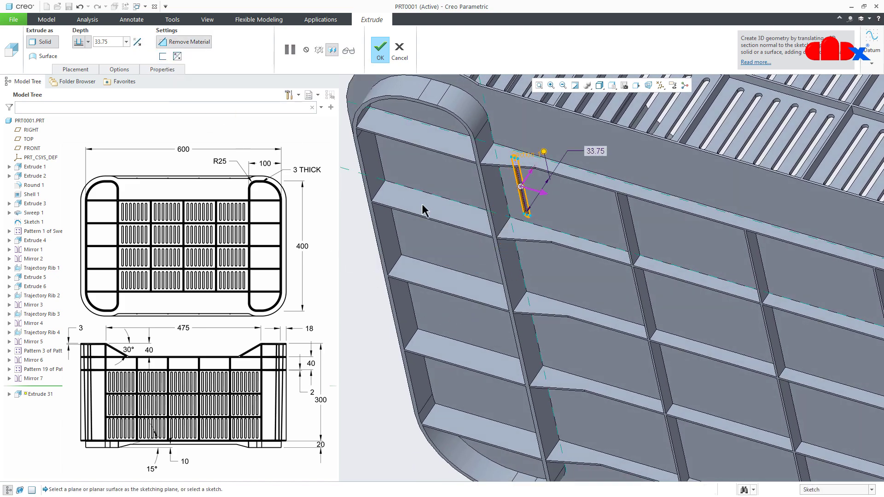
{"action": "middle_click_drag", "start_coordinate": [422, 204], "coordinate": [401, 211]}
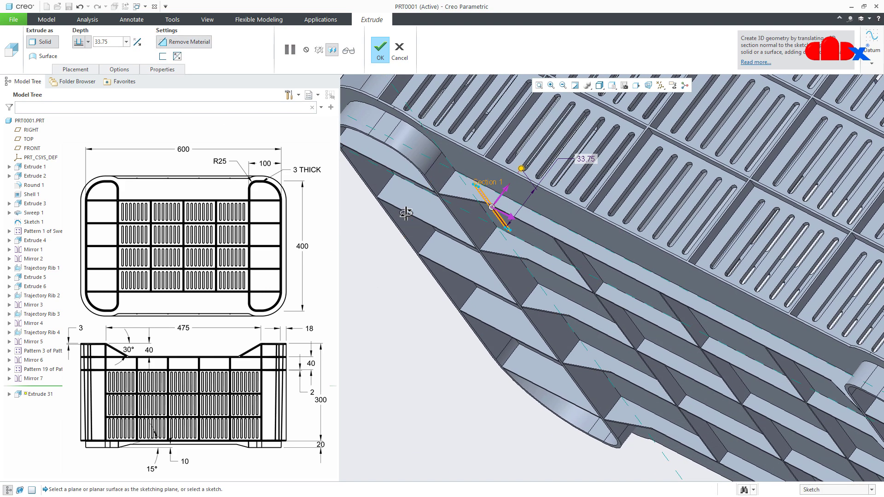
{"action": "left_click", "coordinate": [130, 73]}
{"action": "left_click", "coordinate": [468, 134]}
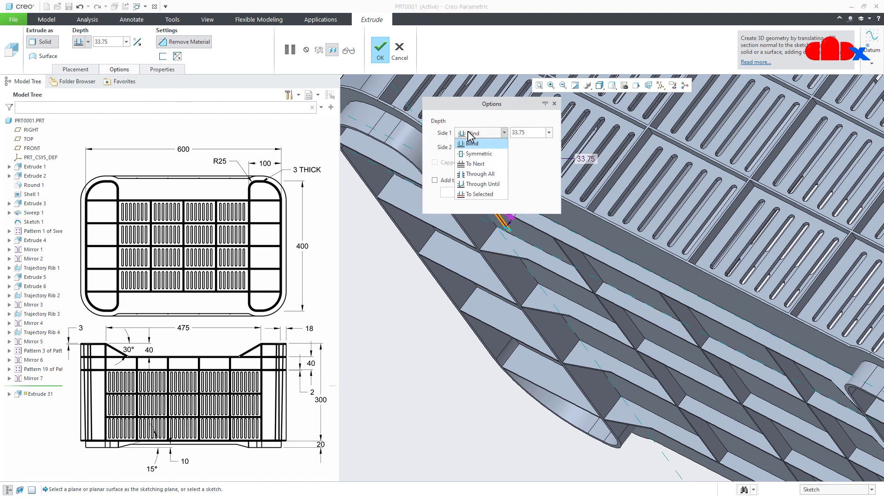
{"action": "left_click", "coordinate": [474, 164]}
- Add a 1° taper to the floor slot cut and complete the extrude
{"action": "left_click", "coordinate": [462, 181]}
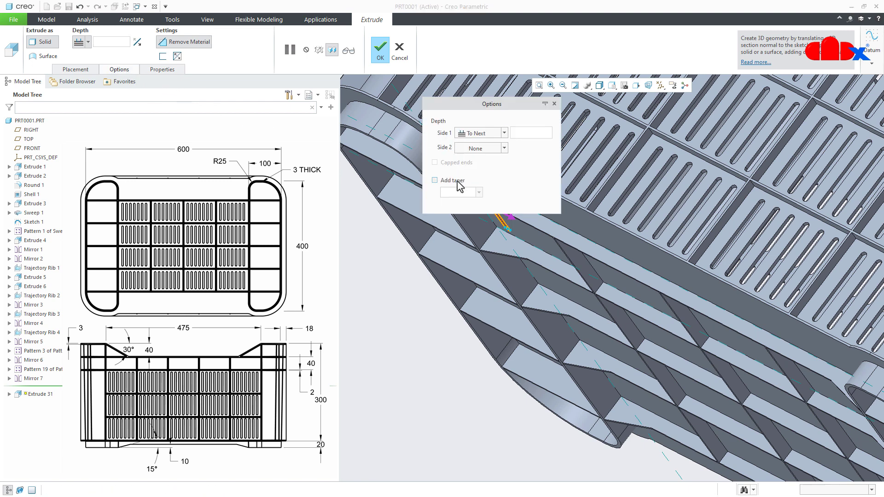
{"action": "middle_click_drag", "start_coordinate": [438, 337], "coordinate": [446, 390]}
{"action": "scroll", "coordinate": [454, 302], "scroll_direction": "down", "scroll_amount": 5}
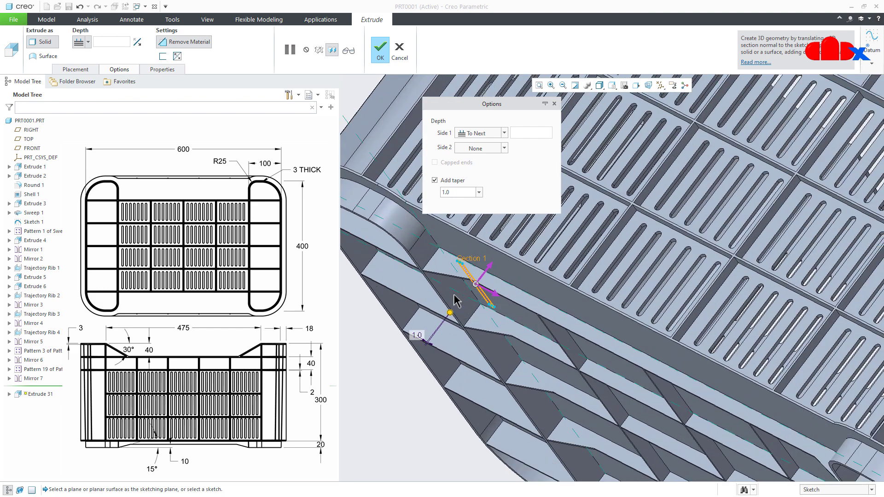
{"action": "middle_click_drag", "start_coordinate": [454, 300], "coordinate": [458, 314]}
{"action": "scroll", "coordinate": [460, 292], "scroll_direction": "down", "scroll_amount": 3}
{"action": "scroll", "coordinate": [461, 298], "scroll_direction": "down", "scroll_amount": 2}
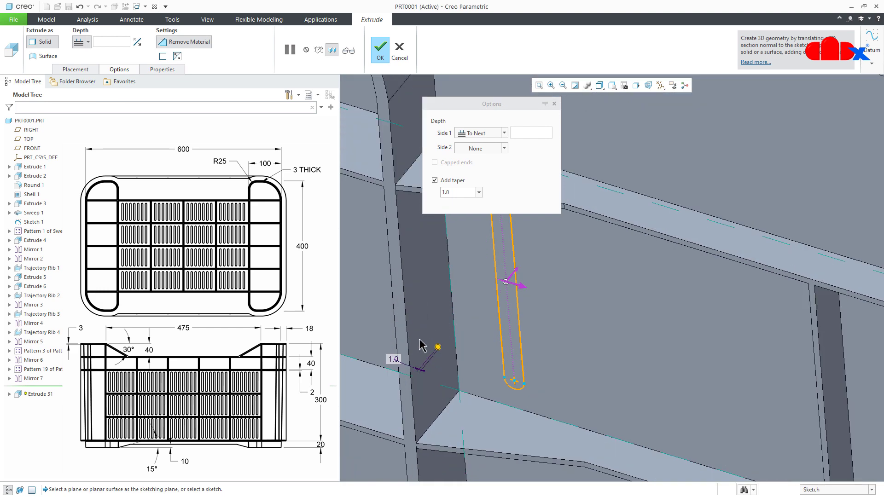
{"action": "left_click_drag", "start_coordinate": [443, 351], "coordinate": [468, 355]}
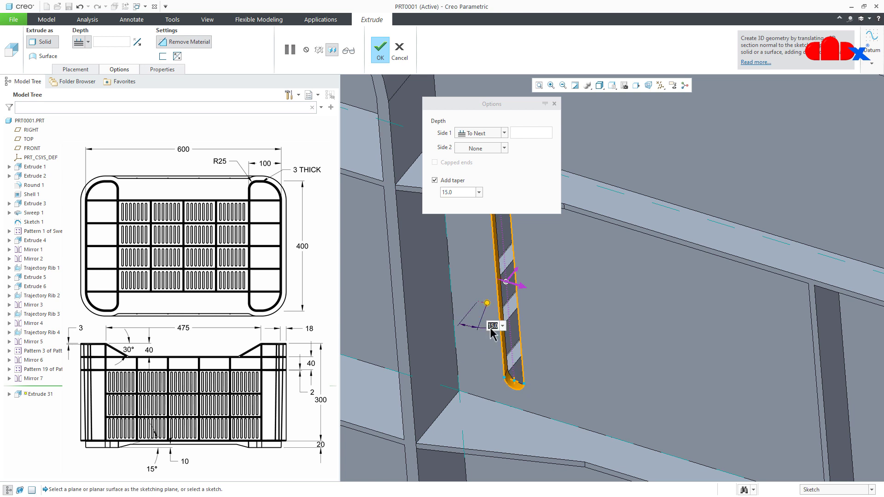
{"action": "type", "text": "1"}
{"action": "key", "text": "Return"}
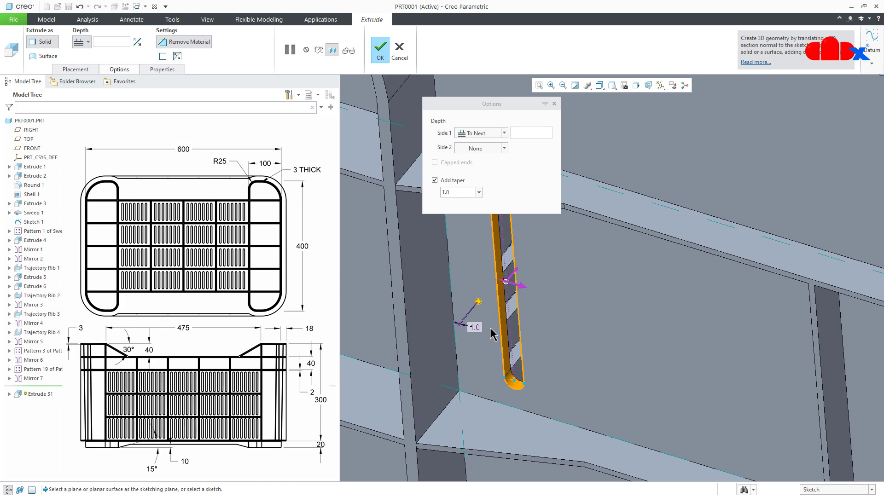
{"action": "middle_click", "coordinate": [493, 334]}
- Start a direction pattern of the floor slot cut, using the side face of the adjacent cross rib as the first direction
{"action": "scroll", "coordinate": [491, 334], "scroll_direction": "down", "scroll_amount": 5}
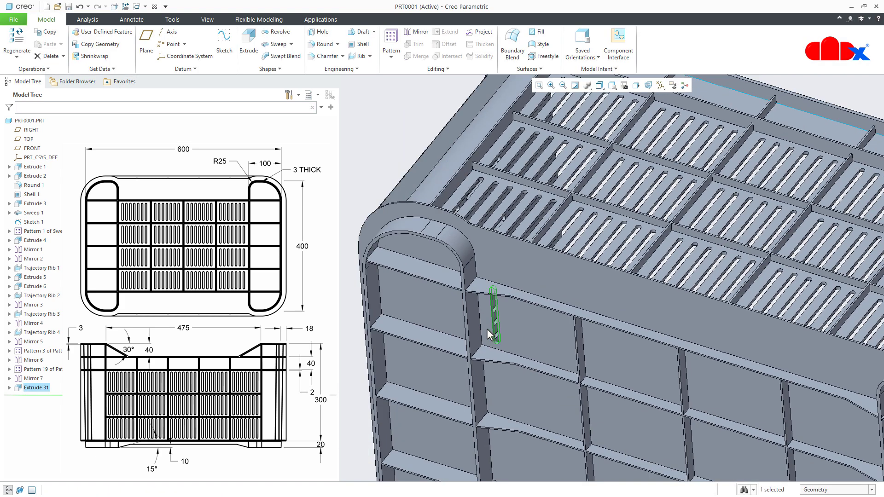
{"action": "left_click", "coordinate": [391, 44]}
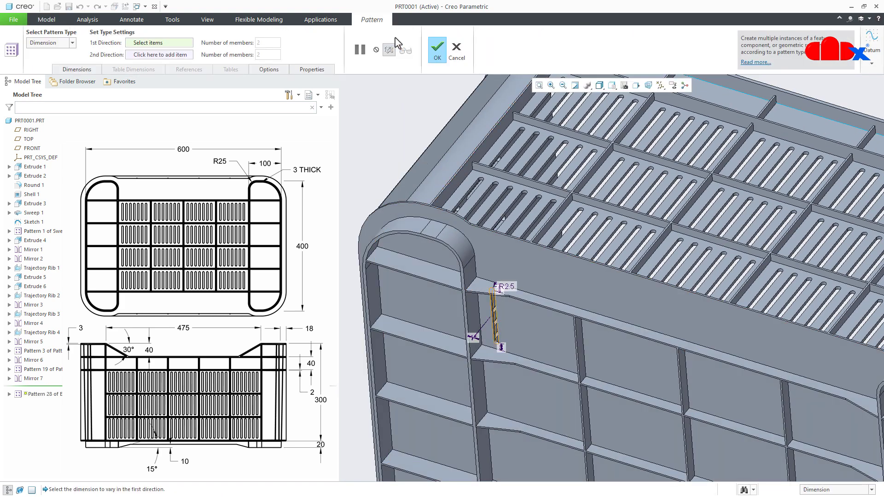
{"action": "left_click", "coordinate": [54, 44]}
{"action": "left_click", "coordinate": [49, 62]}
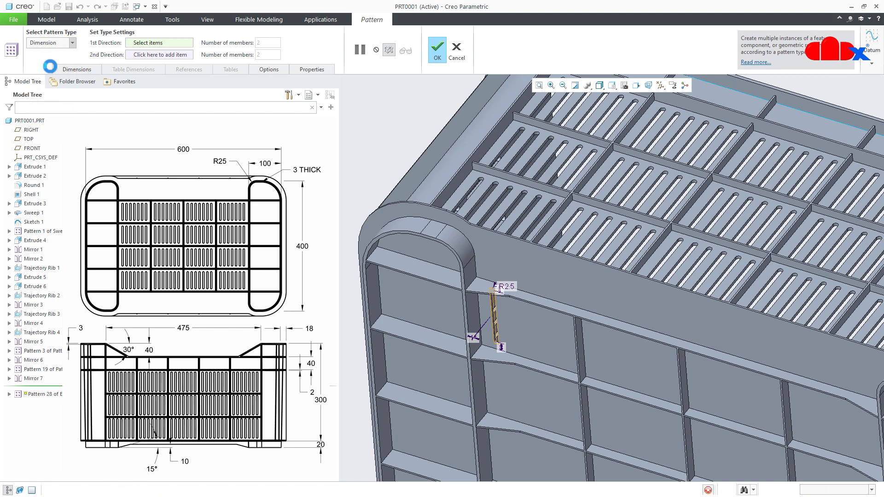
{"action": "scroll", "coordinate": [594, 360], "scroll_direction": "down", "scroll_amount": 2}
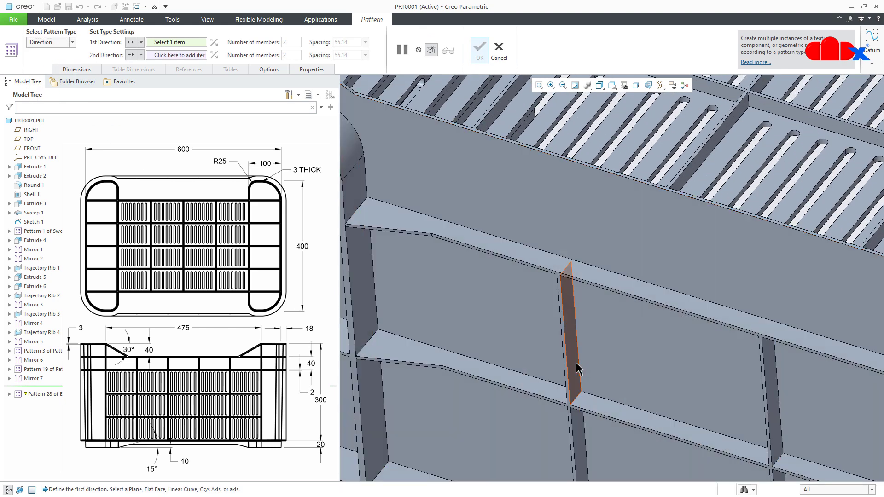
{"action": "left_click", "coordinate": [575, 367]}
{"action": "scroll", "coordinate": [576, 367], "scroll_direction": "up", "scroll_amount": 2}
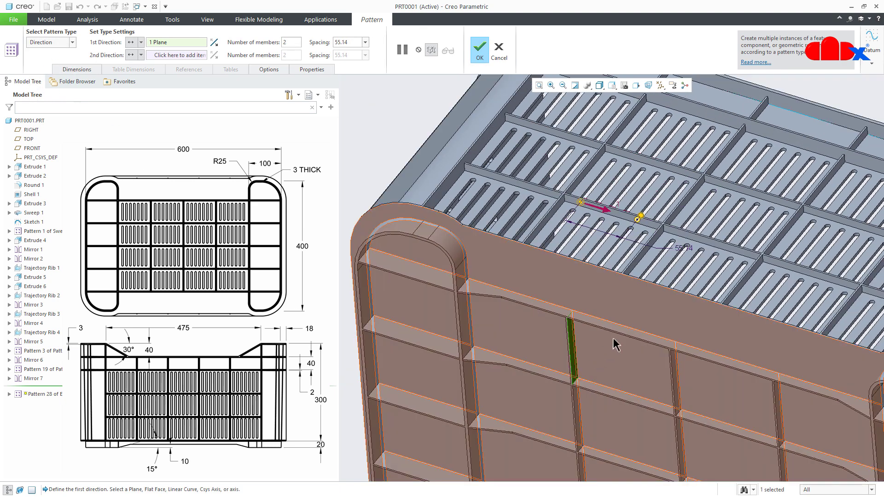
- Set the slot pattern to 6 members with a spacing of 14 and complete it
{"action": "double_click", "coordinate": [680, 248]}
{"action": "type", "text": "14"}
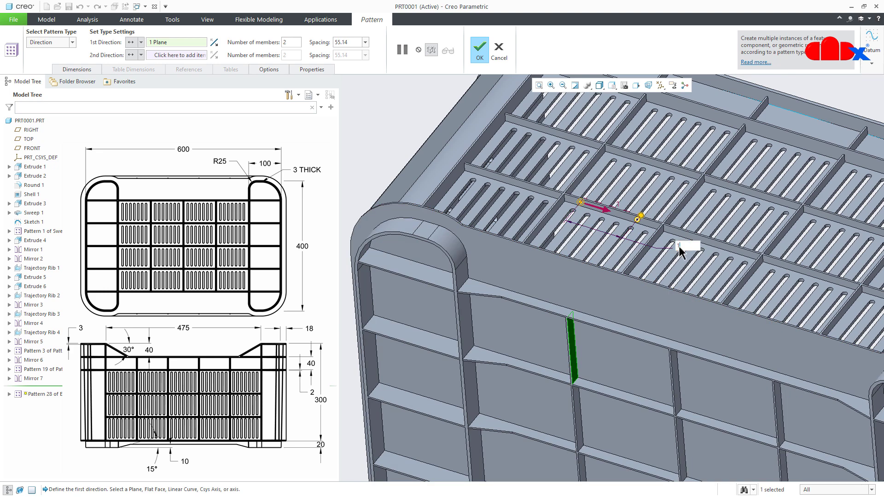
{"action": "key", "text": "Return"}
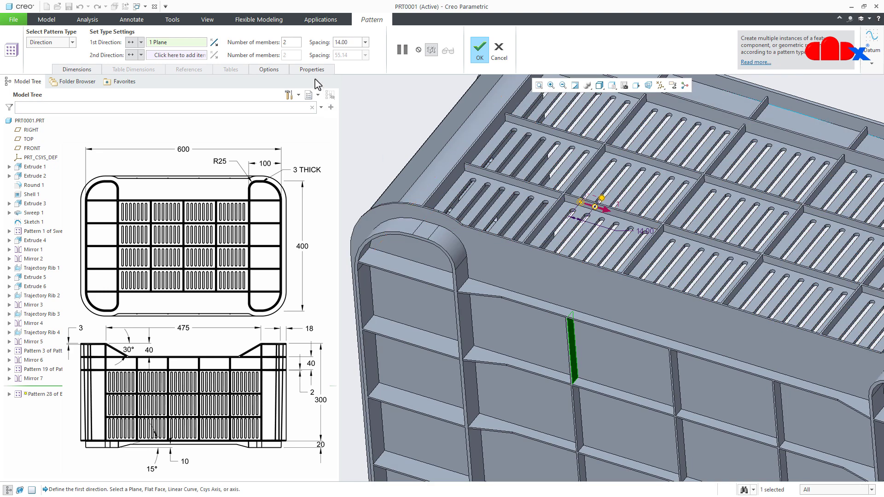
{"action": "double_click", "coordinate": [297, 43]}
{"action": "type", "text": "6"}
{"action": "key", "text": "Return"}
{"action": "left_click", "coordinate": [477, 50]}
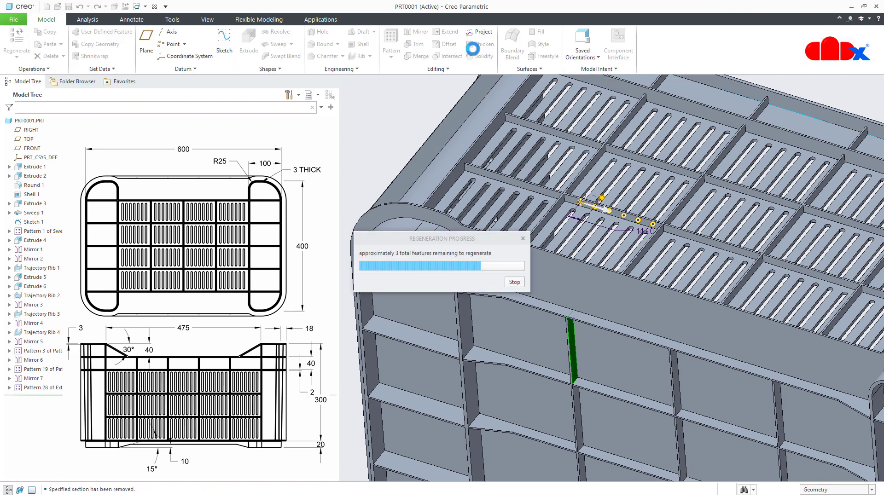
- Start a direction pattern of the floor's slot group, taking the cross rib's side face as the first direction
{"action": "mouse_move", "coordinate": [467, 260]}
{"action": "middle_mouse_down"}
{"action": "mouse_move", "coordinate": [491, 227]}
{"action": "mouse_move", "coordinate": [476, 277]}
{"action": "middle_mouse_up"}
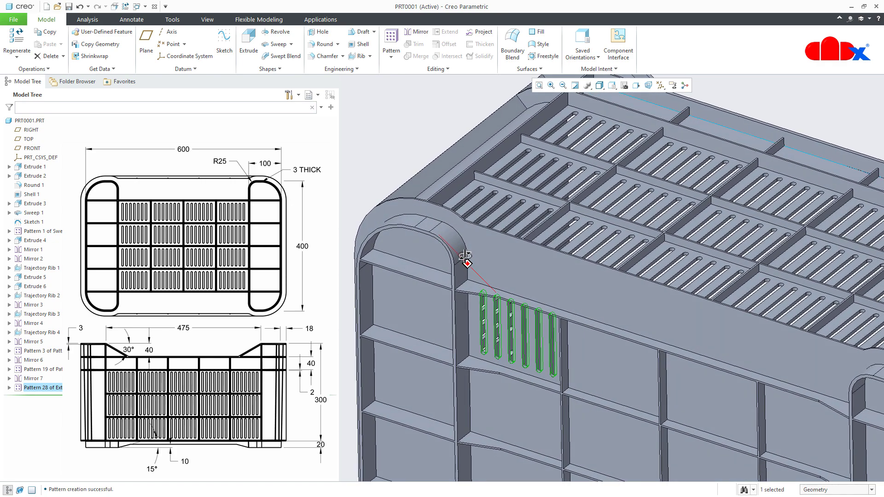
{"action": "left_click", "coordinate": [391, 46]}
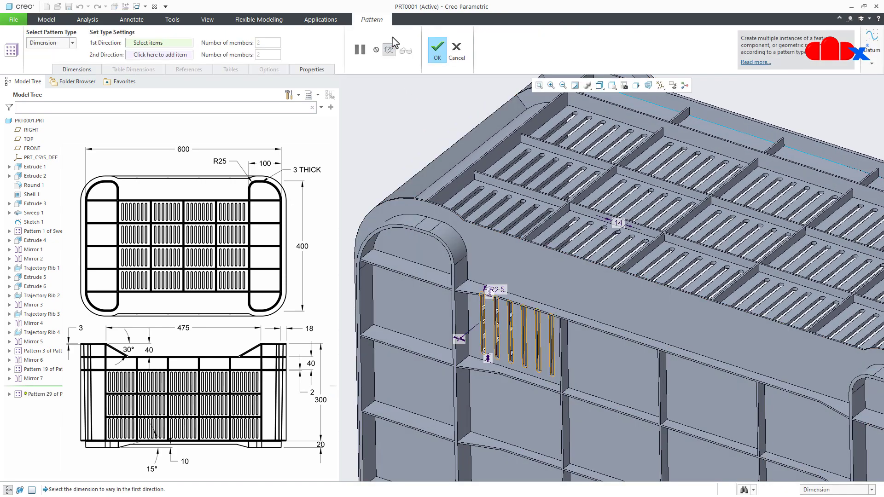
{"action": "left_click", "coordinate": [45, 45]}
{"action": "left_click", "coordinate": [43, 60]}
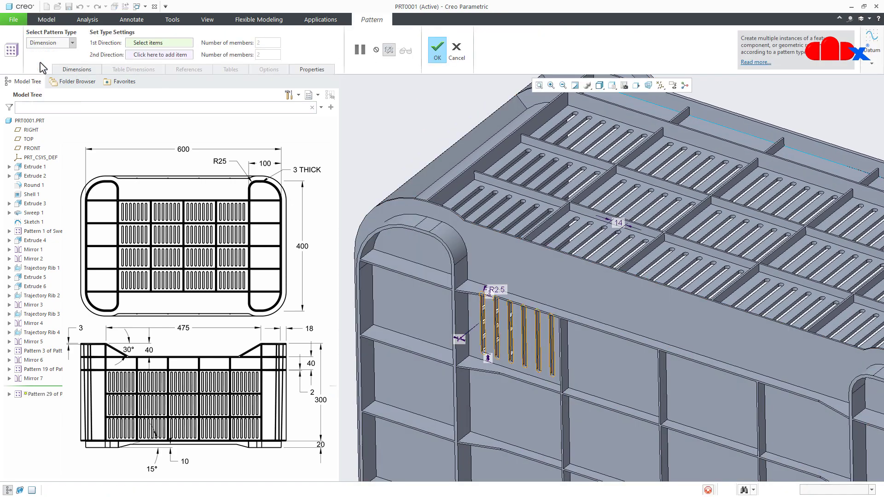
{"action": "scroll", "coordinate": [567, 409], "scroll_direction": "up", "scroll_amount": 2}
{"action": "scroll", "coordinate": [567, 409], "scroll_direction": "up", "scroll_amount": 2}
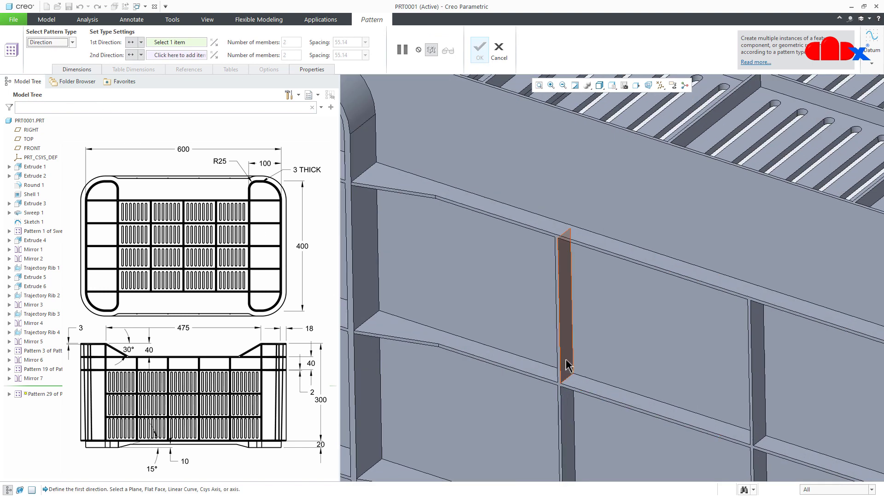
{"action": "left_click", "coordinate": [567, 366]}
{"action": "scroll", "coordinate": [567, 365], "scroll_direction": "down", "scroll_amount": 3}
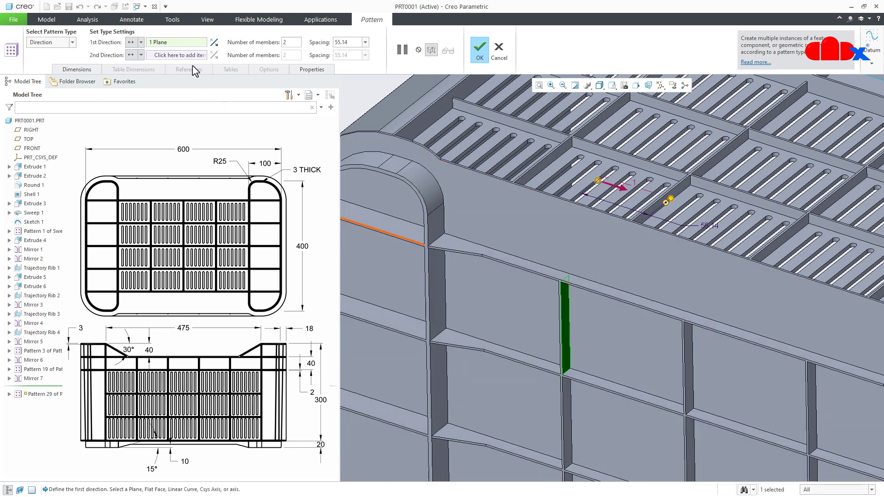
- Add a second pattern direction from the lengthwise floor rib's face and reverse it to run across the floor
{"action": "left_click", "coordinate": [183, 54]}
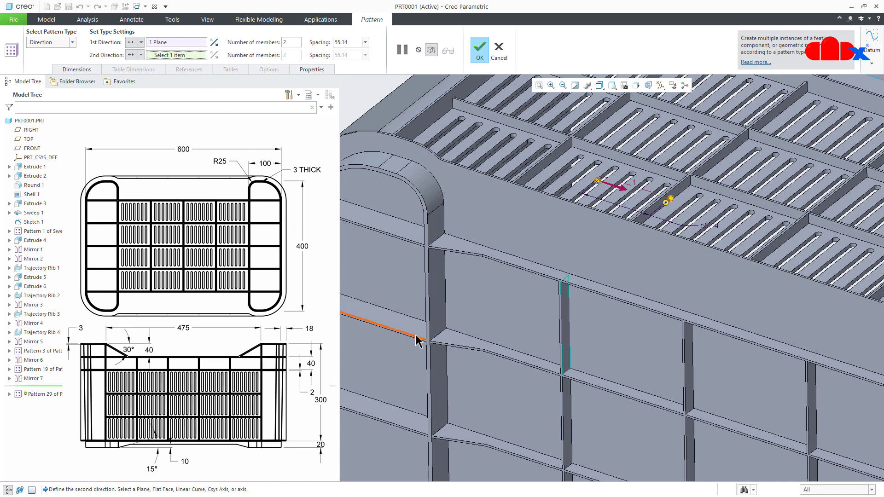
{"action": "left_click", "coordinate": [453, 344]}
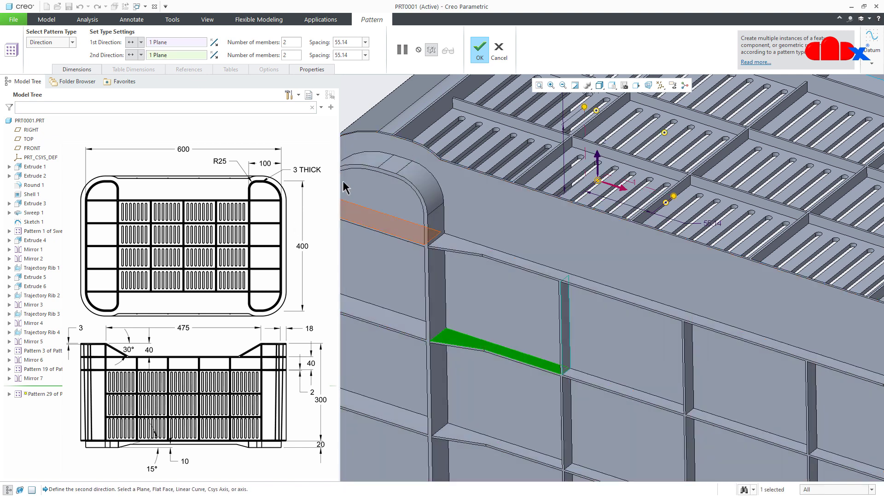
{"action": "left_click", "coordinate": [214, 55]}
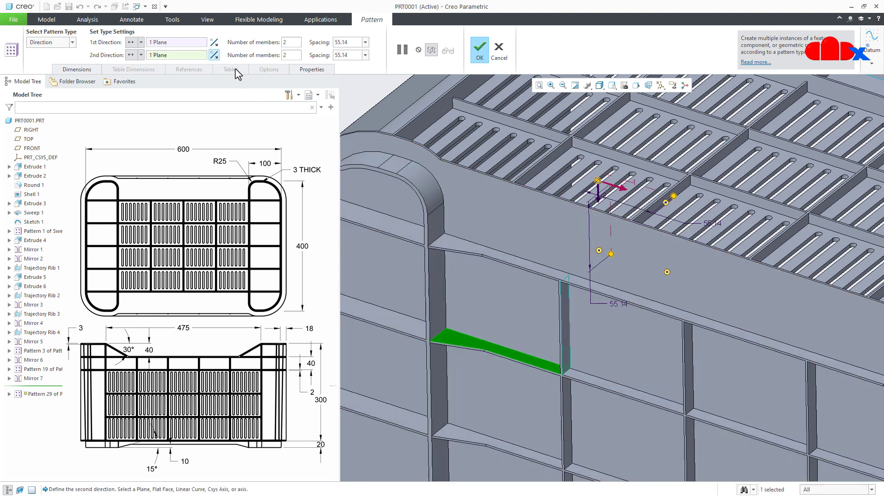
{"action": "scroll", "coordinate": [503, 222], "scroll_direction": "down", "scroll_amount": 4}
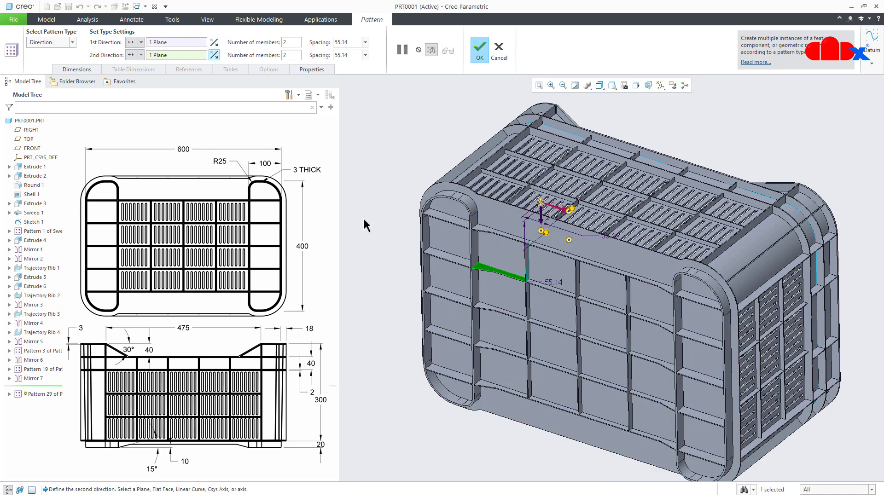
- Set the number of members to 4 in both directions of the slot group pattern
{"action": "left_click", "coordinate": [300, 43]}
{"action": "type", "text": "4"}
{"action": "key", "text": "Return"}
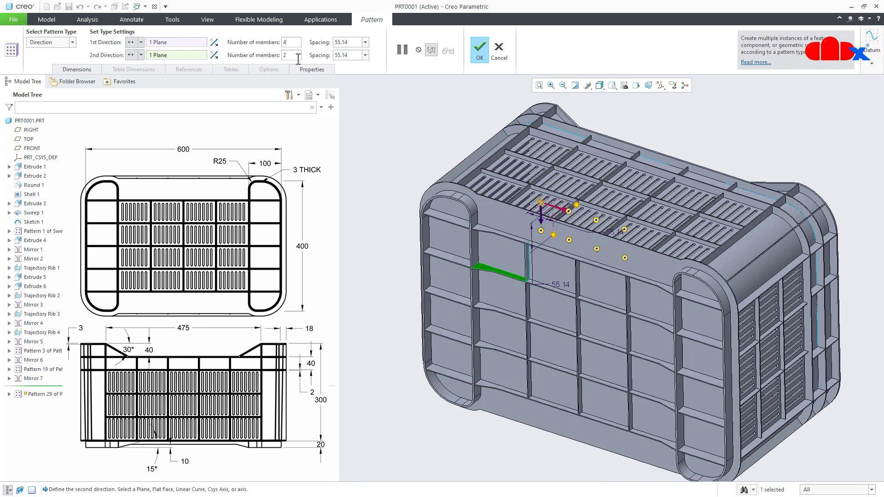
{"action": "type", "text": "4"}
{"action": "key", "text": "Return"}
- Set the slot group spacing to 100.50 in the first direction and 75 in the second, and complete the pattern
{"action": "type", "text": "1"}
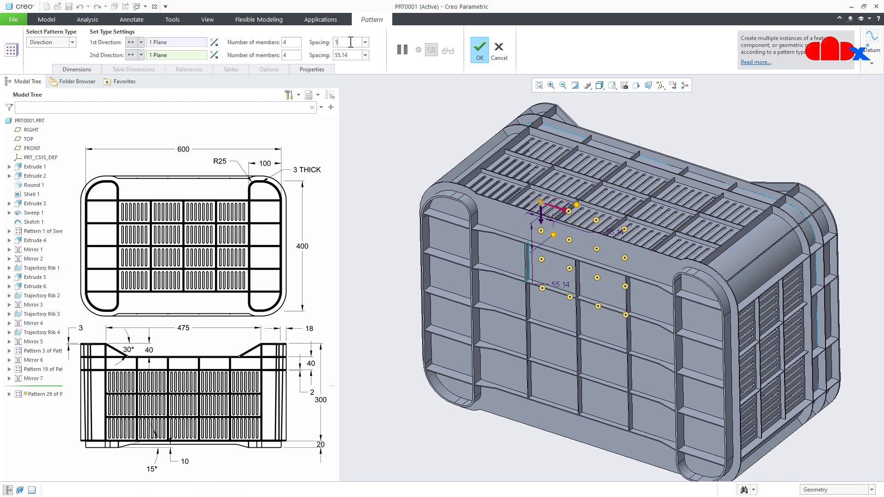
{"action": "type", "text": "00.50"}
{"action": "key", "text": "Return"}
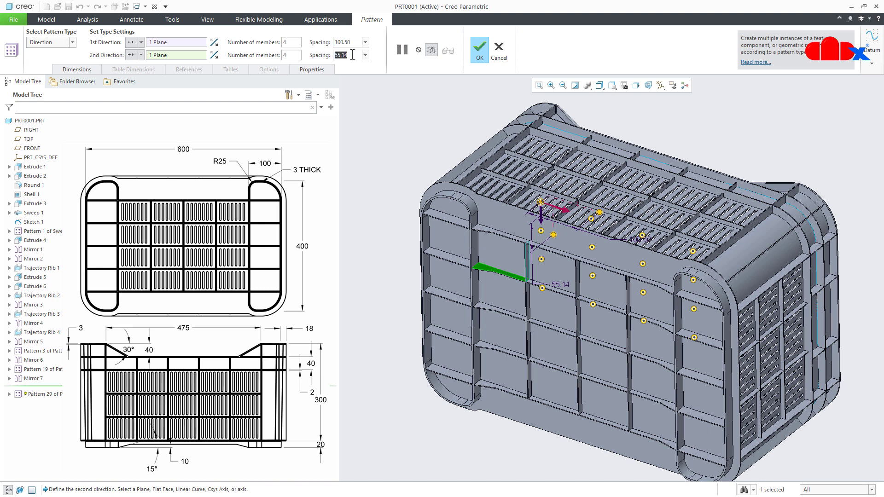
{"action": "type", "text": "75"}
{"action": "key", "text": "Return"}
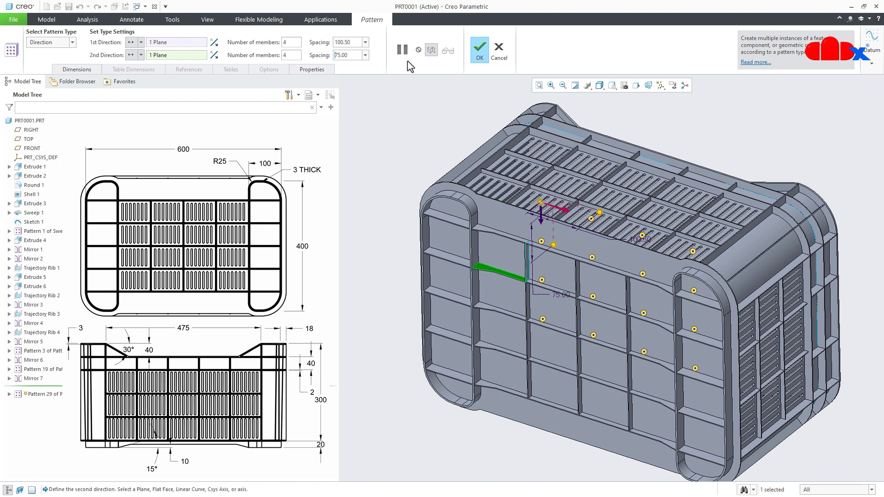
{"action": "left_click", "coordinate": [483, 57]}
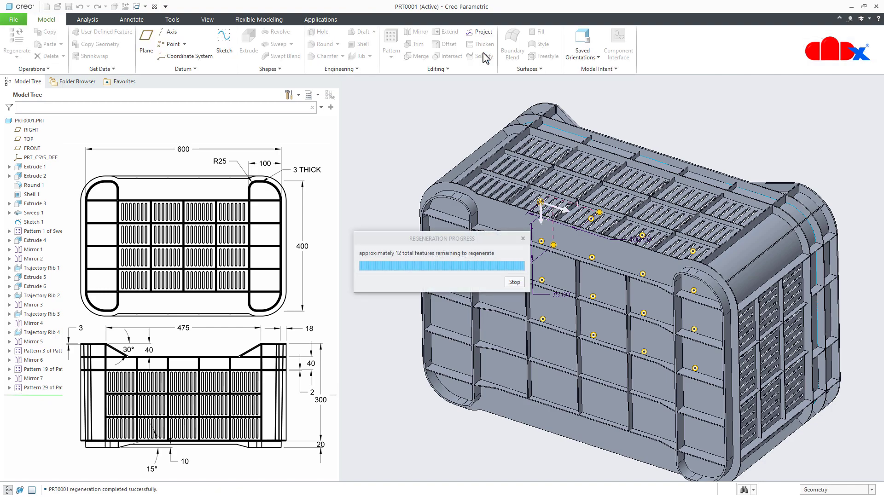
- Start an extrude sketch on the outer face of the crate's short end wall, with the view normal to the sketch plane
{"action": "mouse_move", "coordinate": [525, 254]}
{"action": "middle_mouse_down"}
{"action": "mouse_move", "coordinate": [585, 272]}
{"action": "mouse_move", "coordinate": [493, 421]}
{"action": "middle_mouse_up"}
{"action": "left_click", "coordinate": [493, 421]}
{"action": "key", "text": "ctrl+d"}
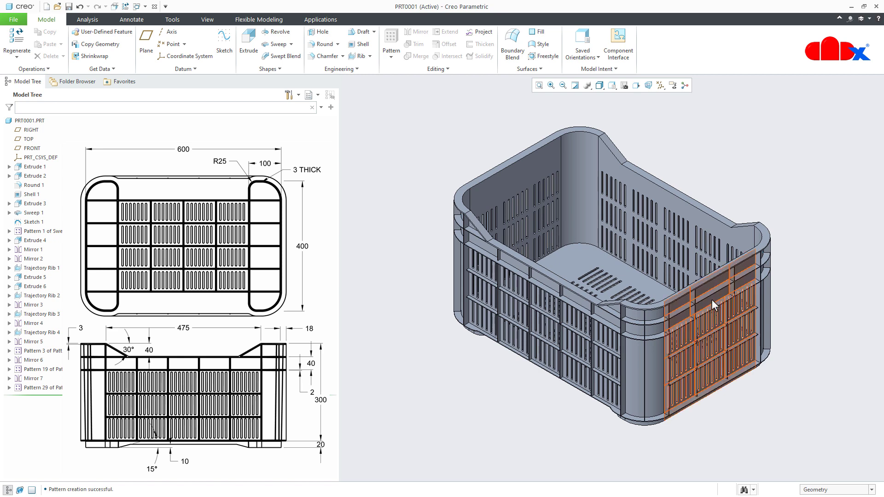
{"action": "left_click", "coordinate": [250, 48]}
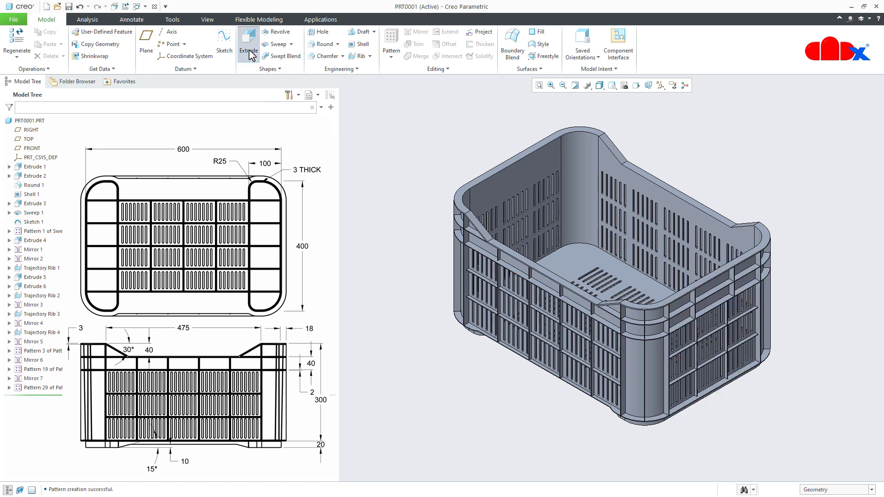
{"action": "left_click", "coordinate": [709, 308]}
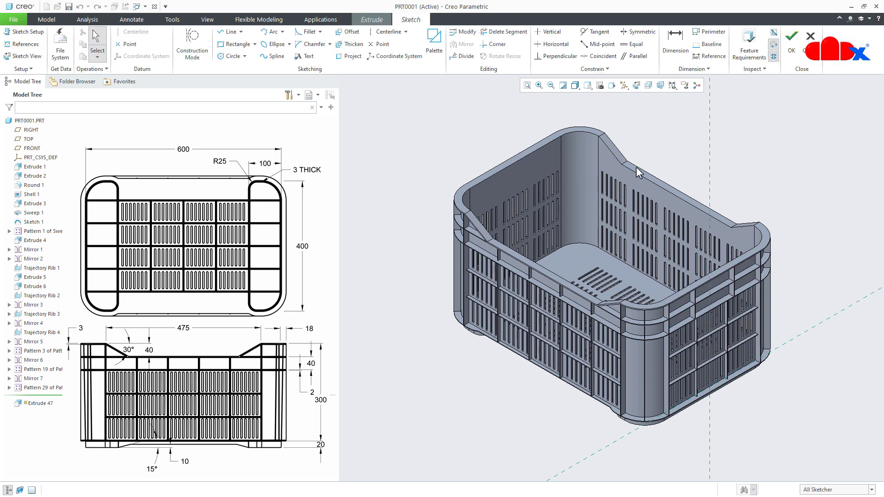
{"action": "left_click", "coordinate": [636, 86]}
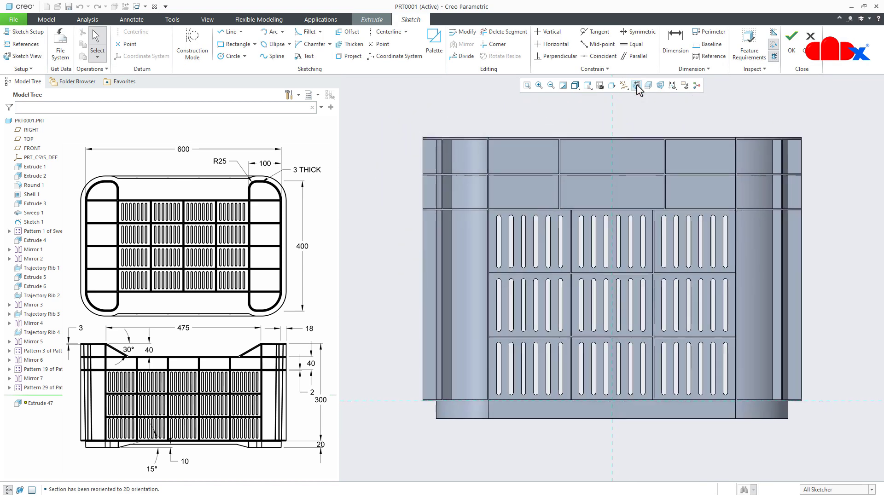
- Project the four edges of the middle rib cell directly above the end wall's slots to form a closed handle profile, and finish the sketch
{"action": "left_click", "coordinate": [357, 58]}
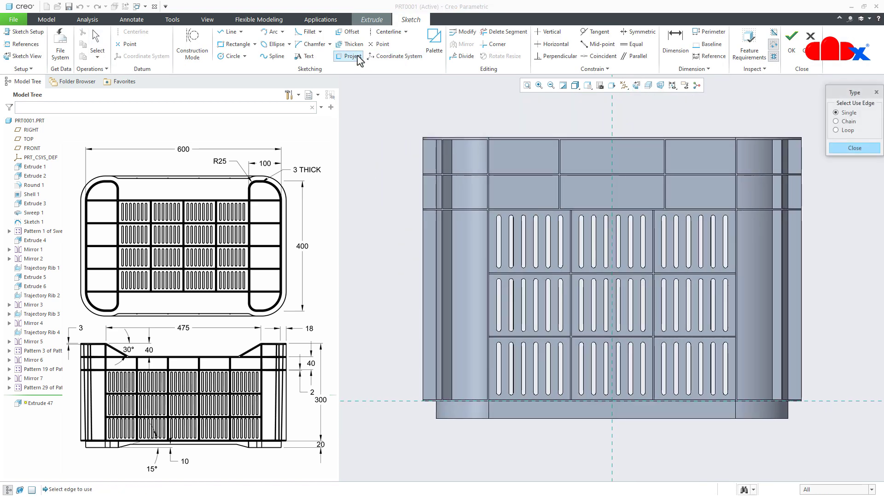
{"action": "mouse_move", "coordinate": [576, 194]}
{"action": "middle_mouse_down", "text": "ctrl"}
{"action": "mouse_move", "coordinate": [581, 187]}
{"action": "mouse_move", "coordinate": [573, 209]}
{"action": "mouse_move", "coordinate": [558, 217]}
{"action": "mouse_move", "coordinate": [572, 243]}
{"action": "middle_mouse_up", "text": "ctrl"}
{"action": "left_click", "coordinate": [569, 238]}
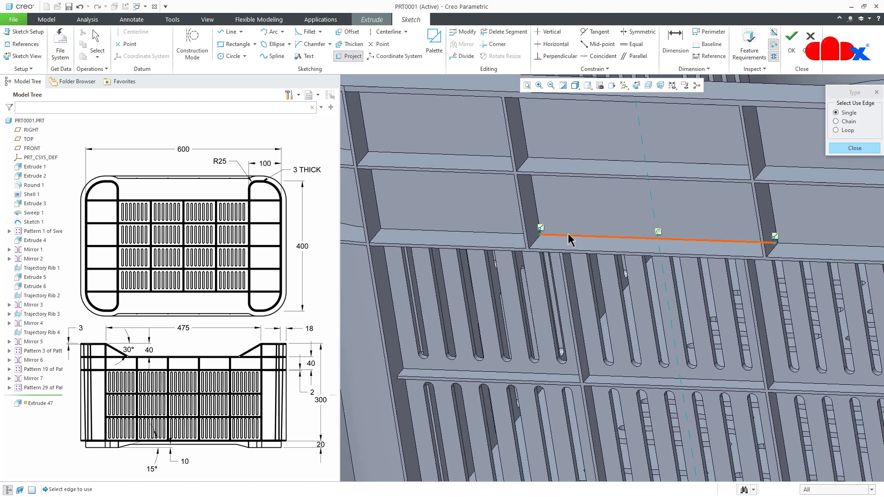
{"action": "left_click", "coordinate": [539, 221]}
{"action": "middle_click_drag", "start_coordinate": [576, 202], "coordinate": [623, 166]}
{"action": "left_click", "coordinate": [655, 171]}
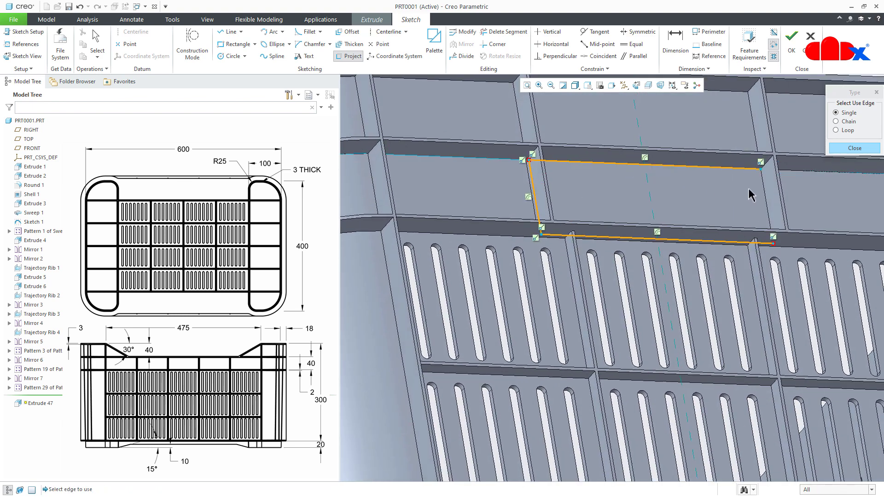
{"action": "left_click", "coordinate": [765, 198]}
{"action": "middle_click", "coordinate": [715, 207]}
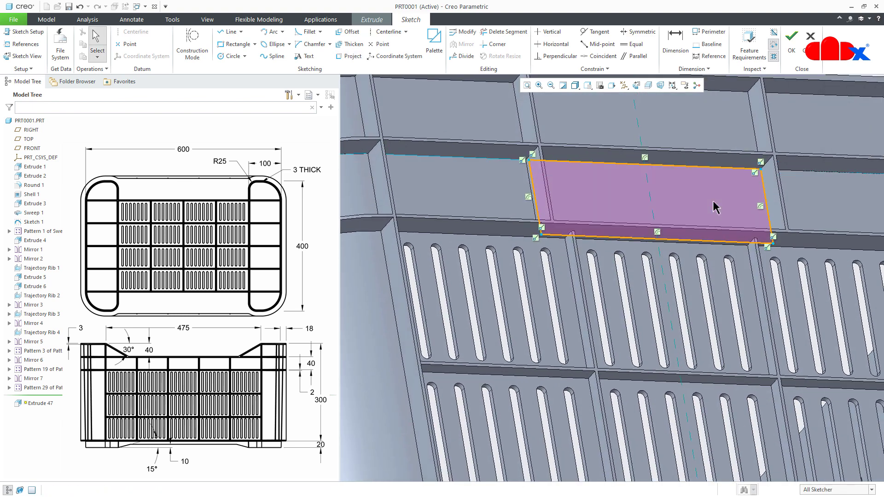
{"action": "right_click", "coordinate": [712, 201]}
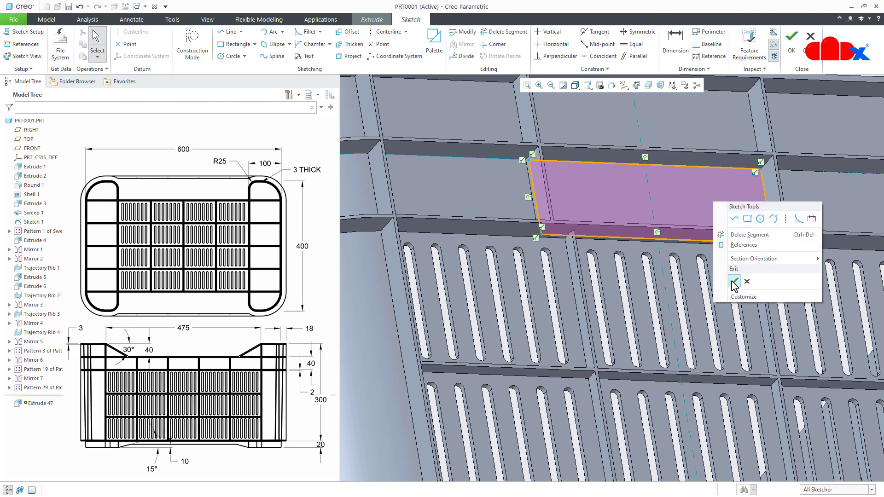
{"action": "left_click", "coordinate": [730, 282]}
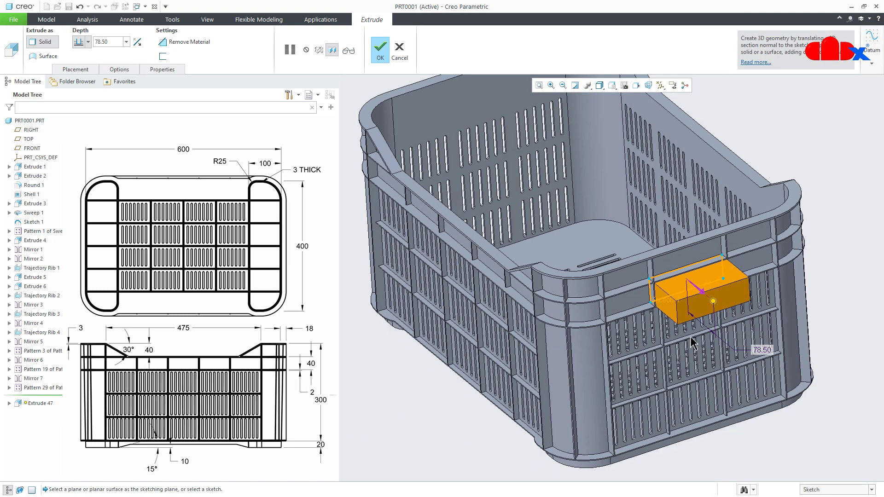
- Reverse the handle extrusion into the crate as a material-removing cut and set its depth to Through All
{"action": "left_click", "coordinate": [700, 293]}
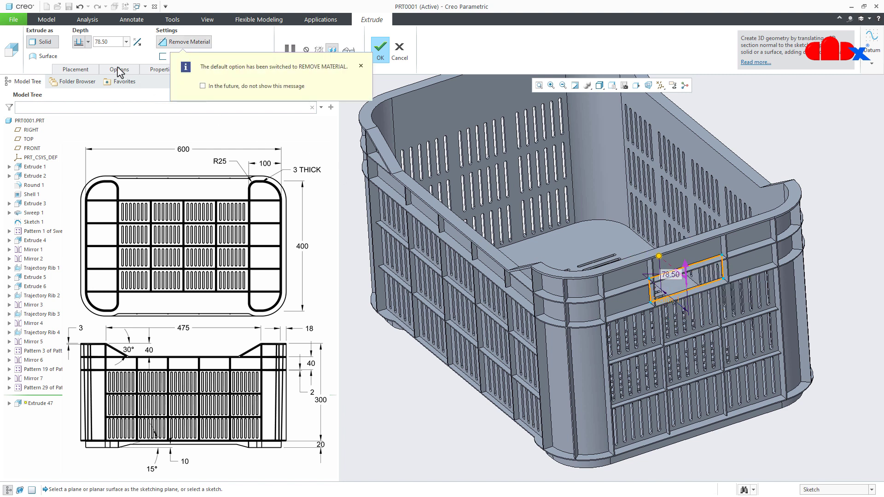
{"action": "left_click", "coordinate": [88, 41]}
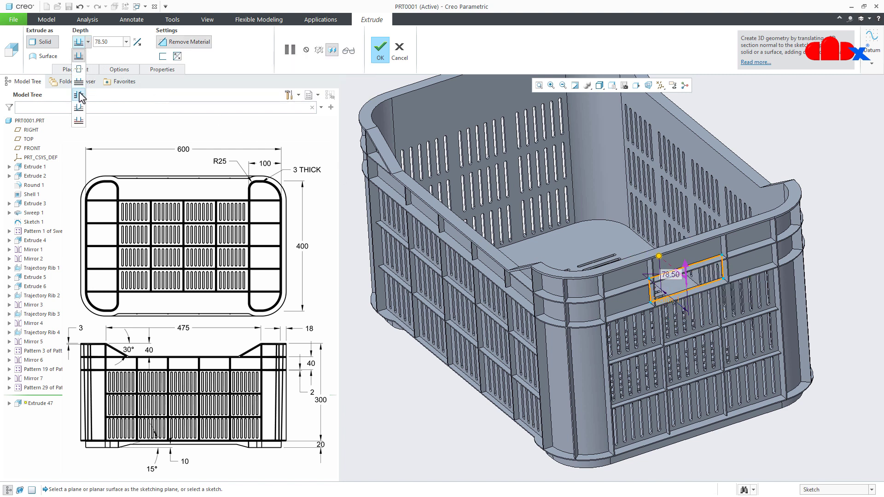
{"action": "left_click", "coordinate": [79, 95]}
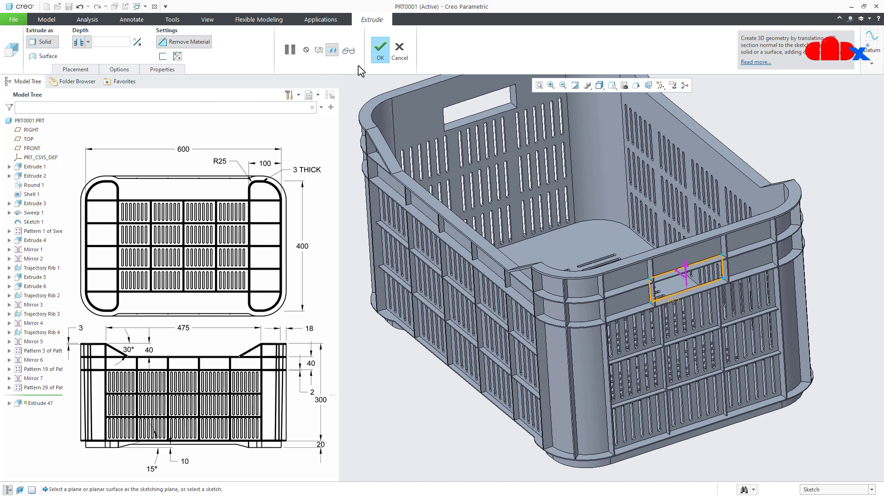
- Complete the handle cut through both end walls and return the crate to its default orientation
{"action": "left_click", "coordinate": [380, 53]}
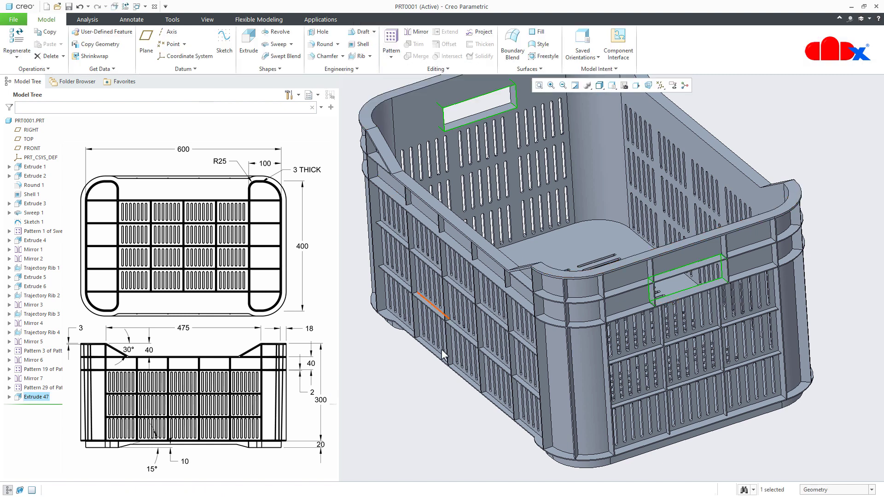
{"action": "key", "text": "ctrl+d"}
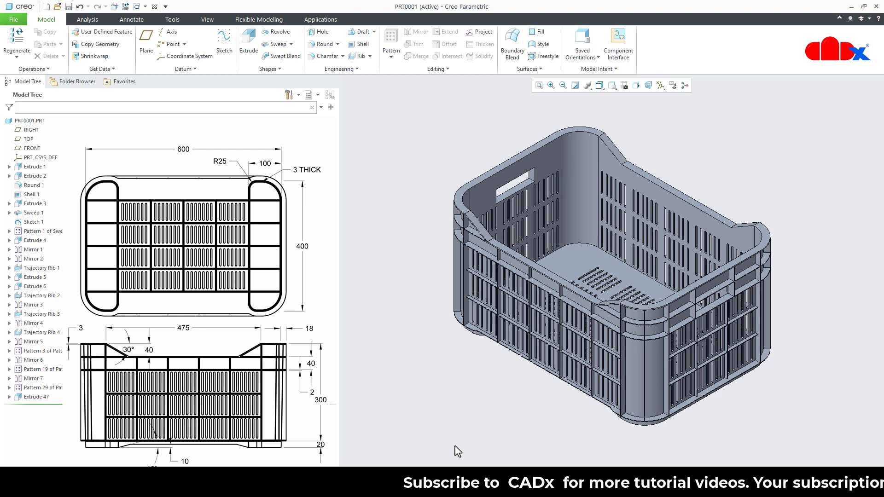
- Run a draft analysis on the whole part, using the crate's inner floor face as the pull direction, and close it
{"action": "left_click", "coordinate": [94, 22]}
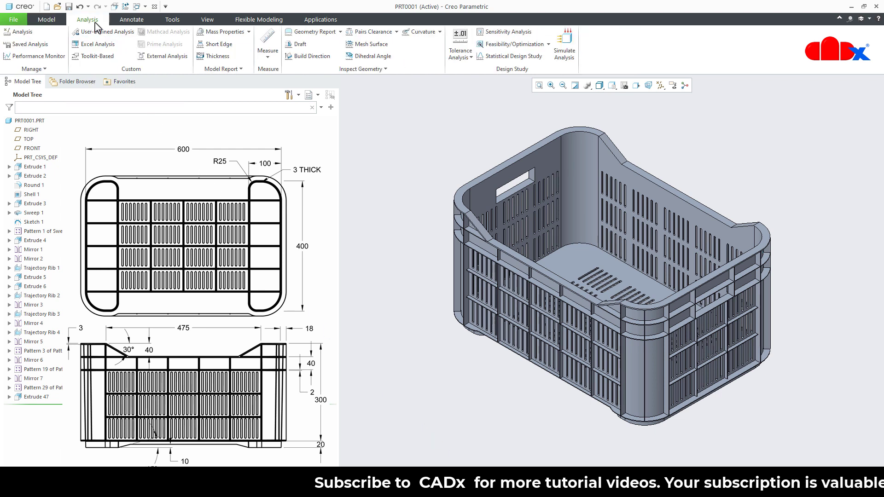
{"action": "left_click", "coordinate": [297, 44]}
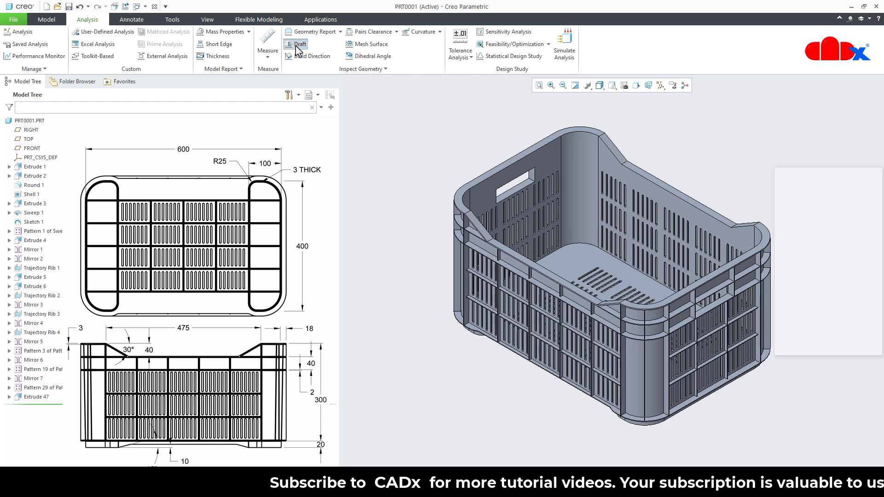
{"action": "left_click", "coordinate": [33, 120]}
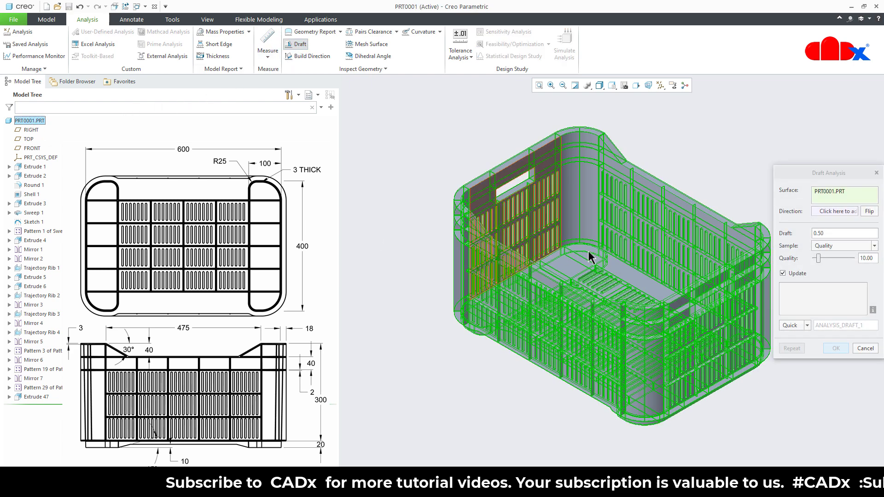
{"action": "left_click", "coordinate": [834, 234]}
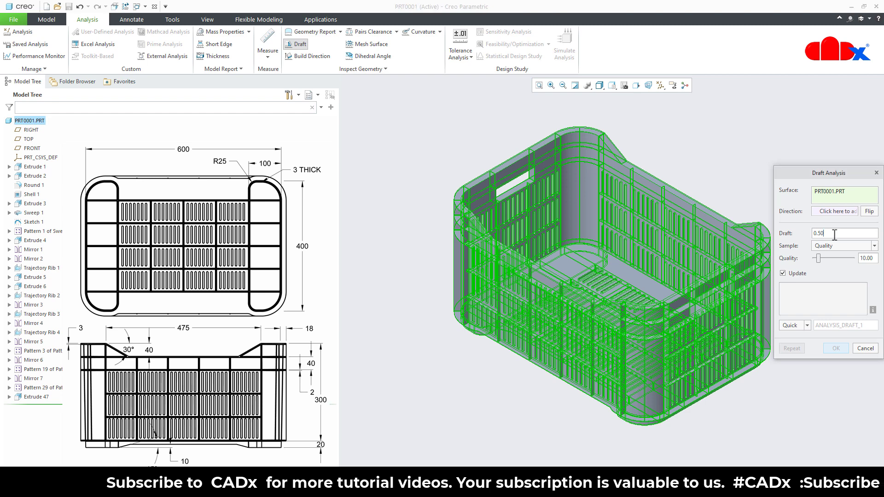
{"action": "left_click", "coordinate": [840, 213]}
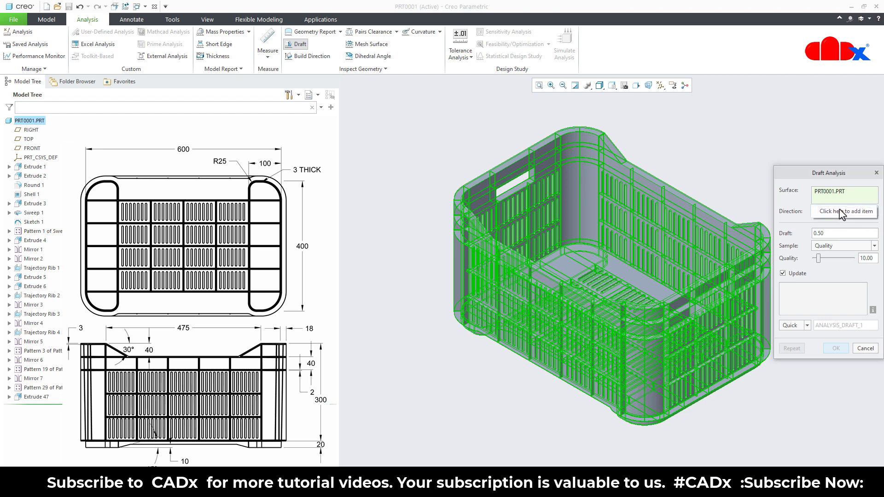
{"action": "left_click", "coordinate": [574, 265]}
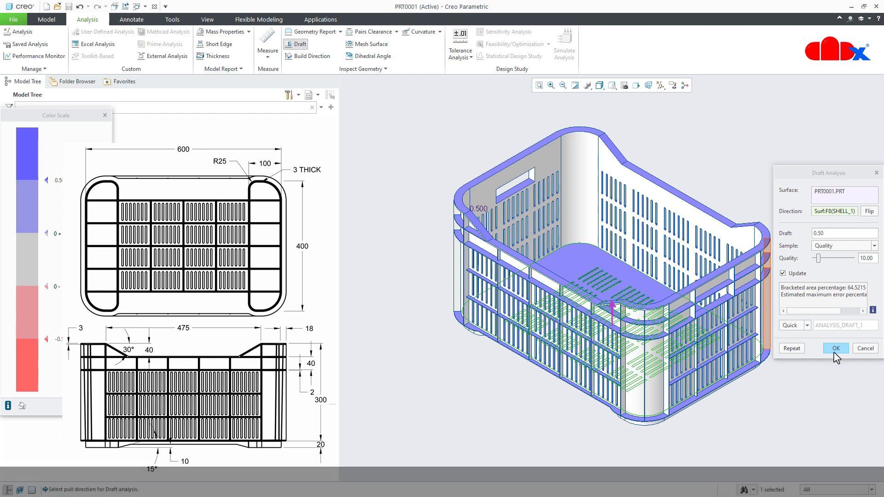
{"action": "left_click", "coordinate": [835, 348]}
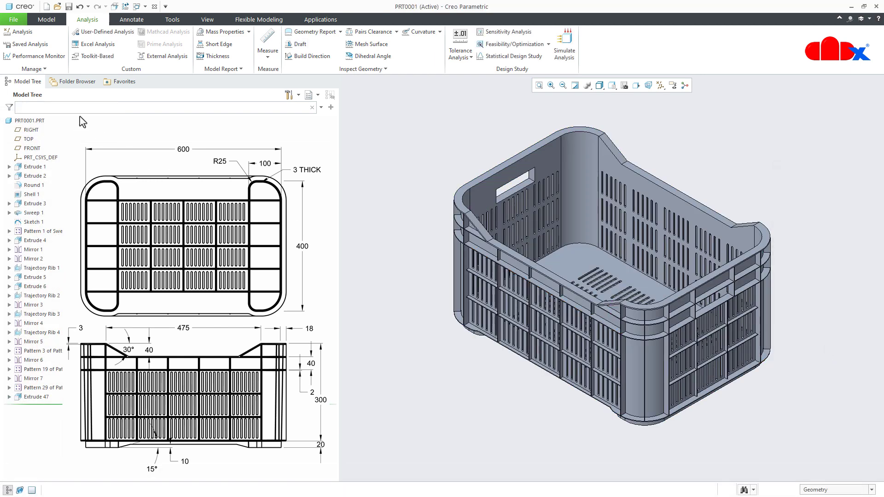
- Start a draft on the crate's inner wall surfaces from an inner corner face, using the inner floor as draft hinge and pull direction
{"action": "left_click", "coordinate": [46, 21]}
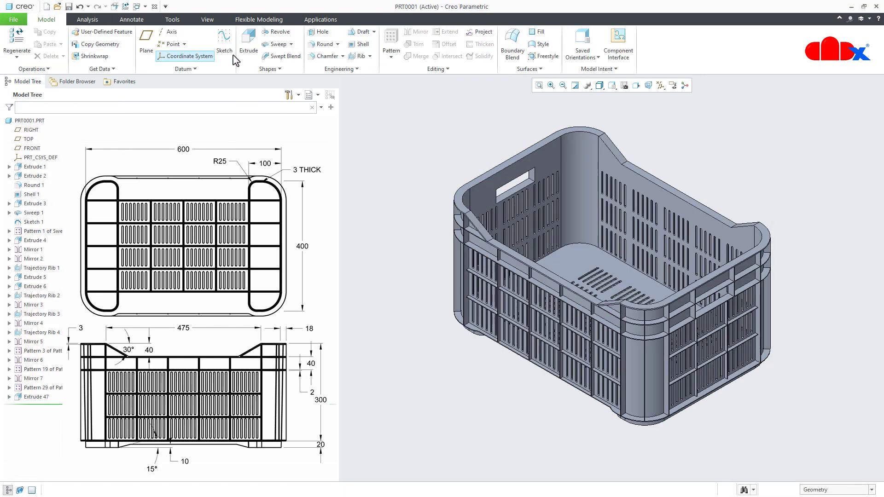
{"action": "left_click", "coordinate": [362, 33]}
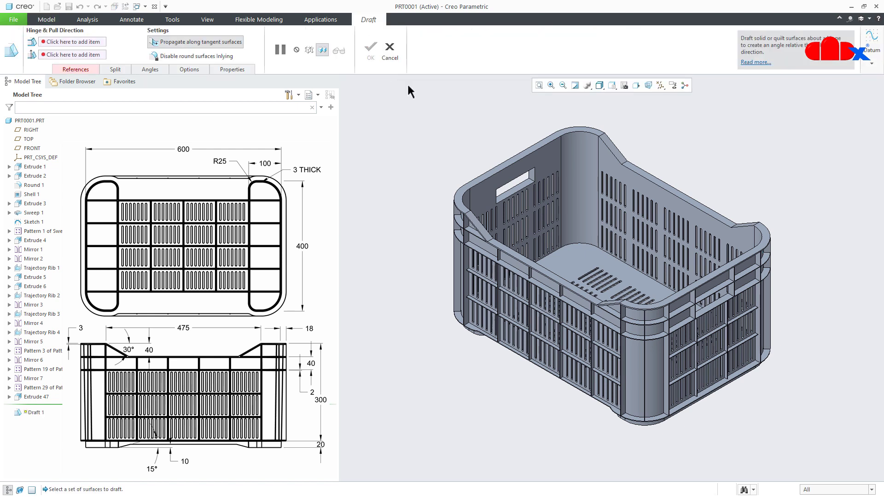
{"action": "left_click", "coordinate": [590, 173]}
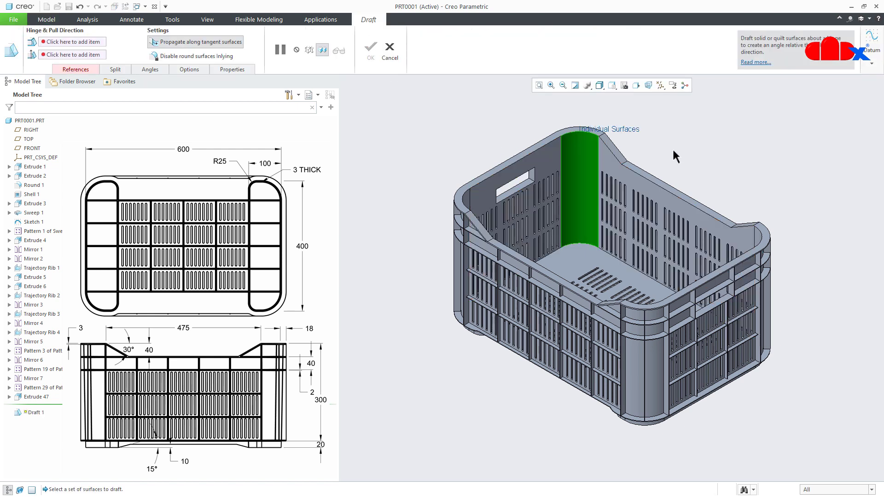
{"action": "right_click", "coordinate": [691, 138]}
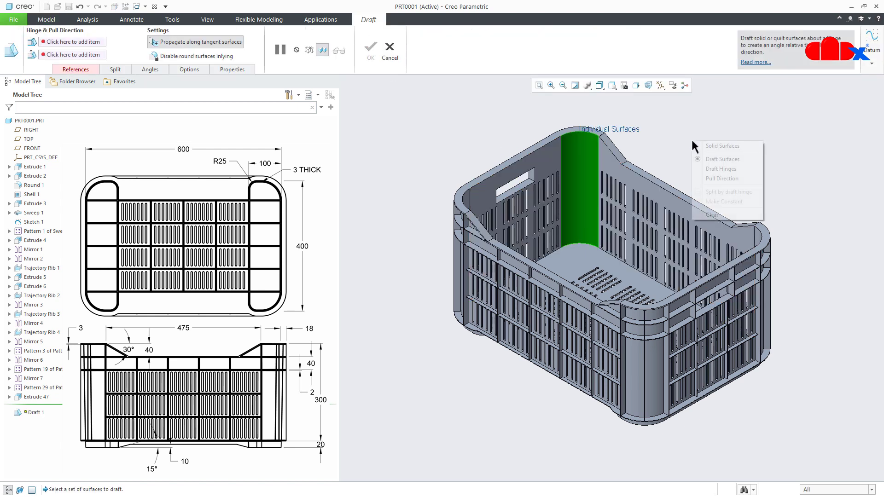
{"action": "left_click", "coordinate": [716, 171]}
{"action": "left_click", "coordinate": [573, 260]}
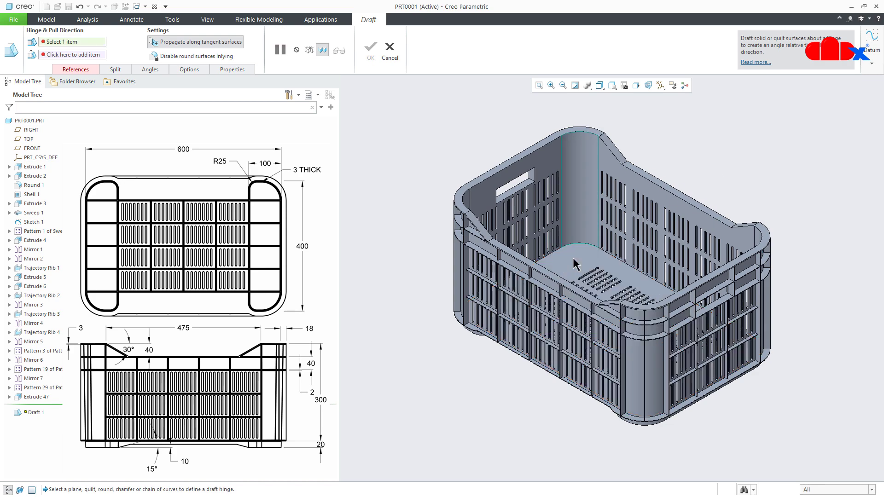
{"action": "left_click", "coordinate": [574, 258]}
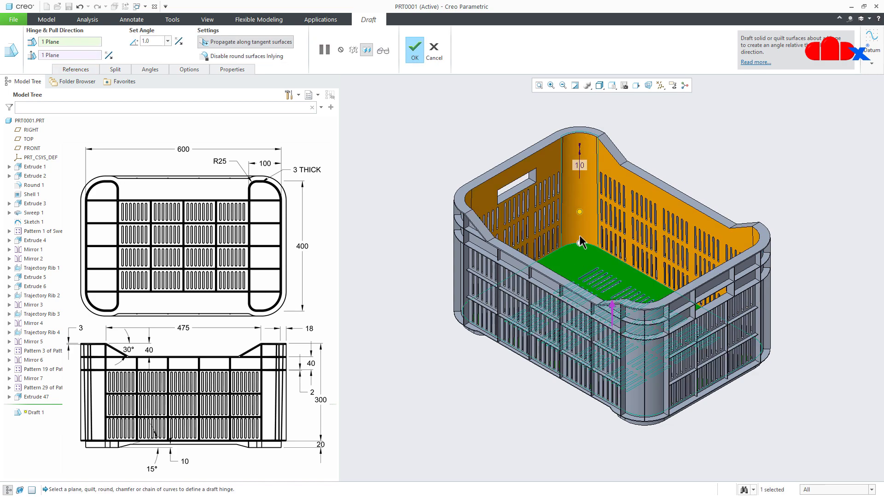
- Set the inner wall draft angle to 5 degrees and complete the draft
{"action": "middle_click_drag", "start_coordinate": [574, 253], "coordinate": [558, 235]}
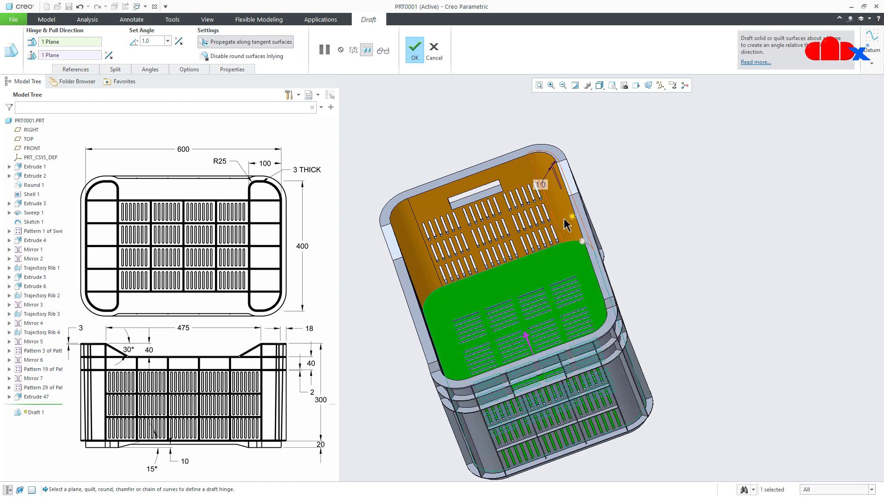
{"action": "left_click_drag", "start_coordinate": [570, 217], "coordinate": [568, 225]}
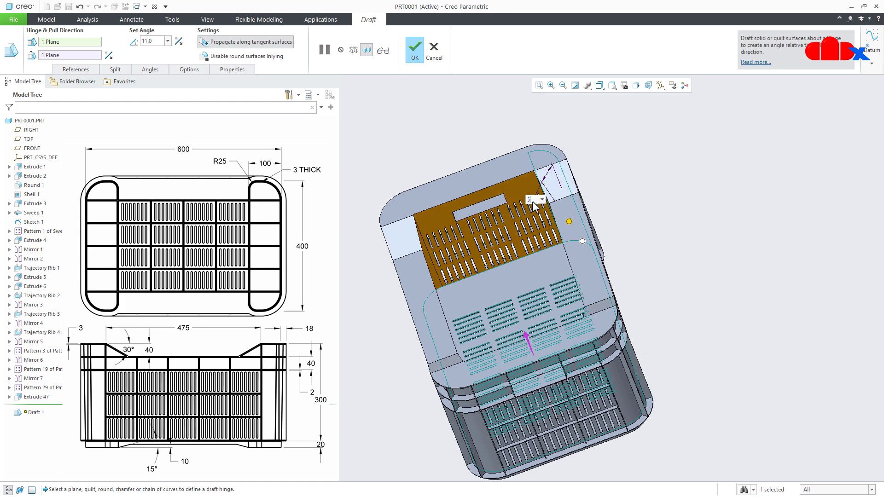
{"action": "key", "text": "Return"}
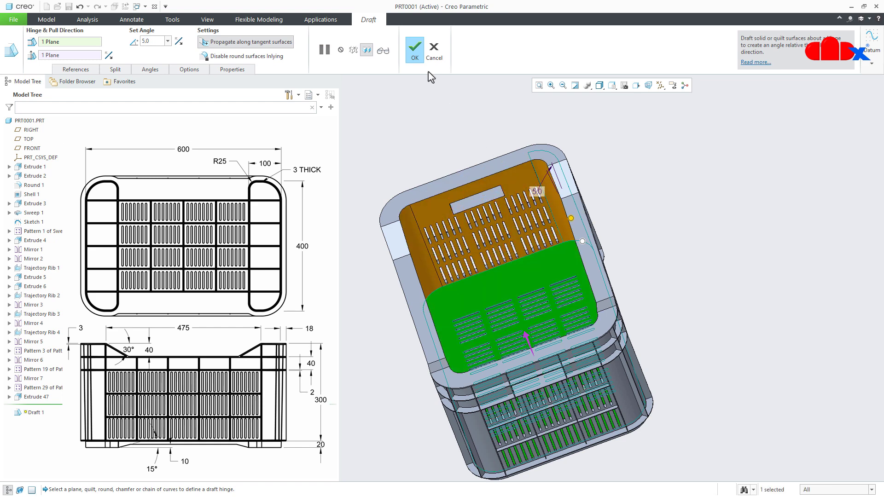
{"action": "left_click", "coordinate": [416, 54]}
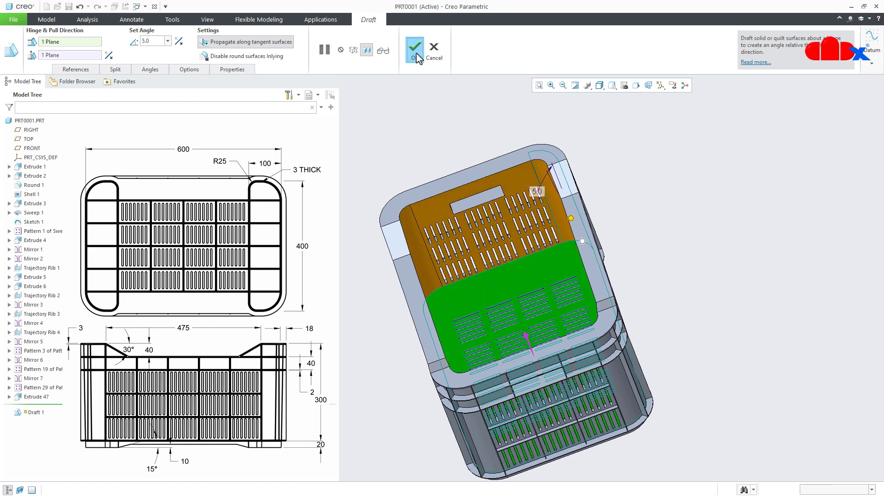
{"action": "left_click", "coordinate": [404, 139]}
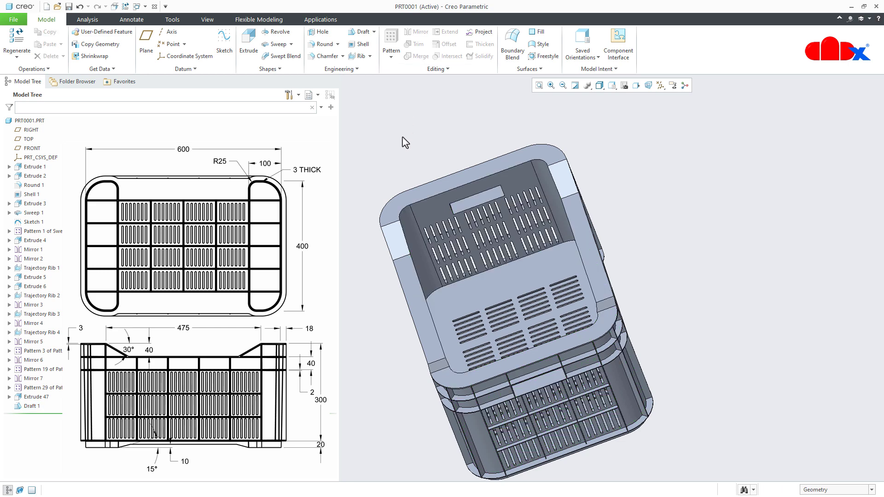
- Create a planar section named A on the FRONT plane, with its clipping direction flipped
{"action": "left_click", "coordinate": [21, 149]}
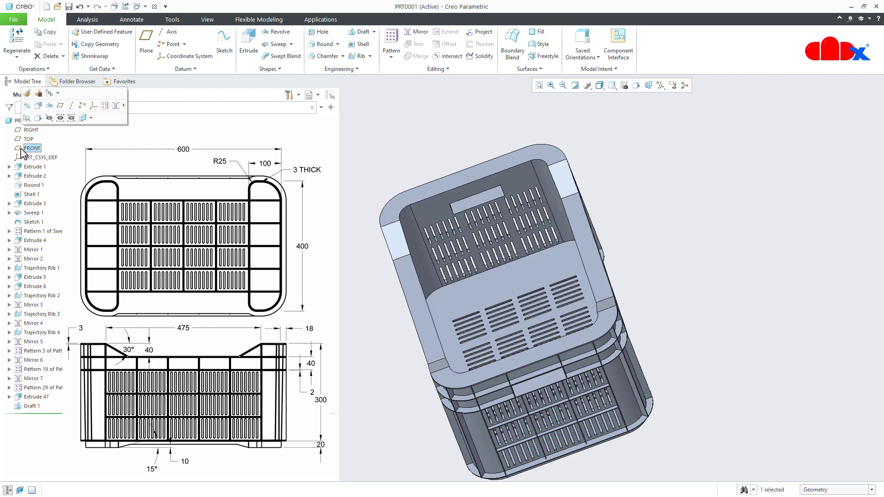
{"action": "left_click", "coordinate": [83, 118]}
{"action": "left_click", "coordinate": [162, 69]}
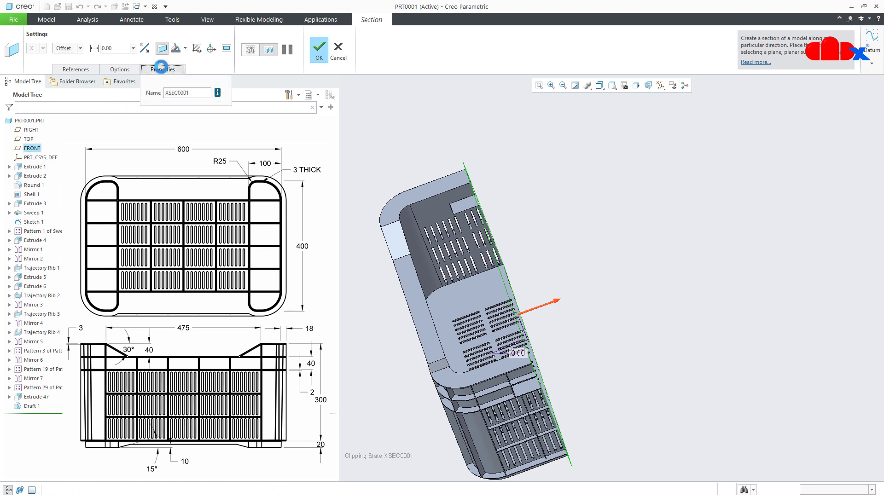
{"action": "left_click_drag", "start_coordinate": [190, 93], "coordinate": [173, 94]}
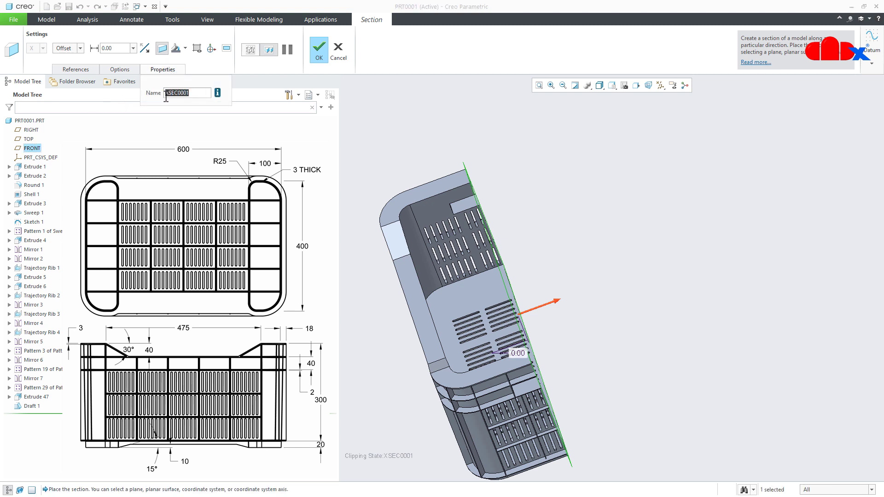
{"action": "key", "text": "BackSpace"}
{"action": "type", "text": "A"}
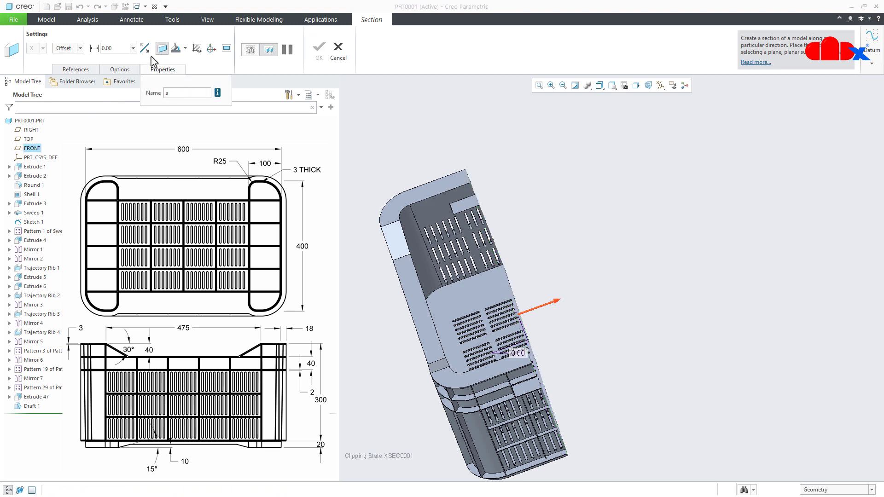
{"action": "left_click", "coordinate": [144, 48]}
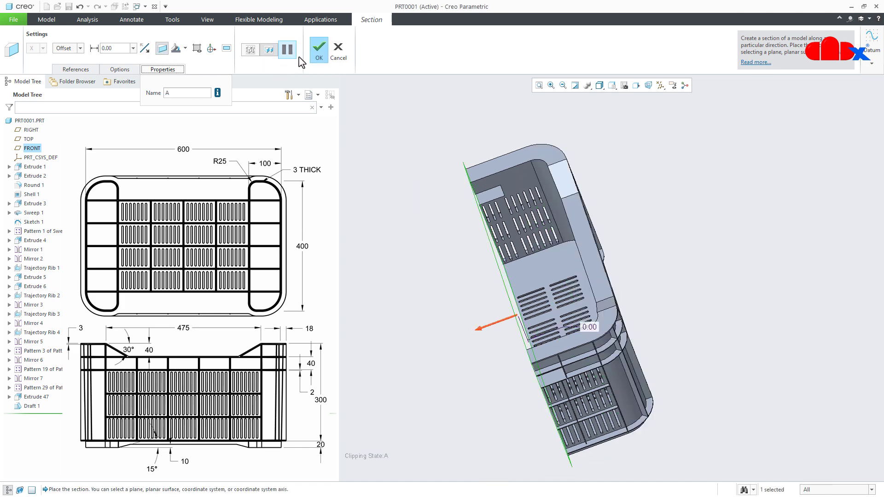
{"action": "left_click", "coordinate": [318, 50]}
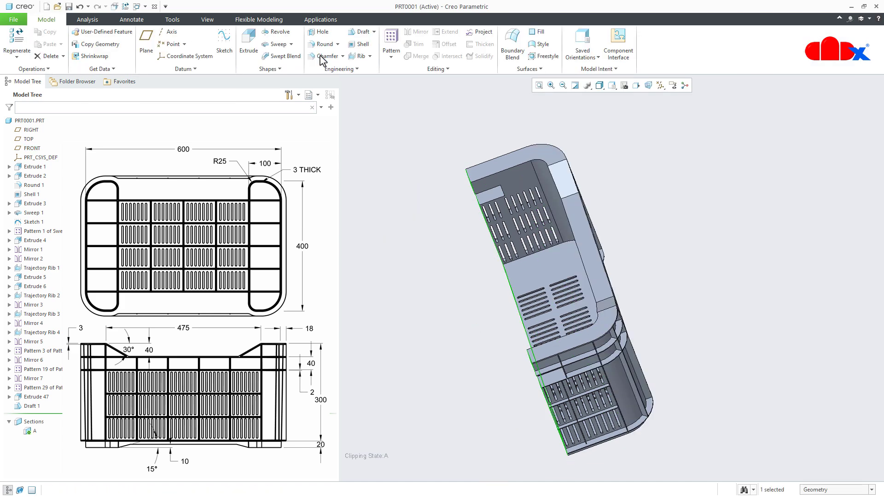
{"action": "left_click", "coordinate": [384, 154]}
- View the sectioned crate normal to its inner long wall and examine how the draft tapers the cut end wall
{"action": "middle_click_drag", "start_coordinate": [497, 273], "coordinate": [557, 231]}
{"action": "left_click", "coordinate": [622, 197]}
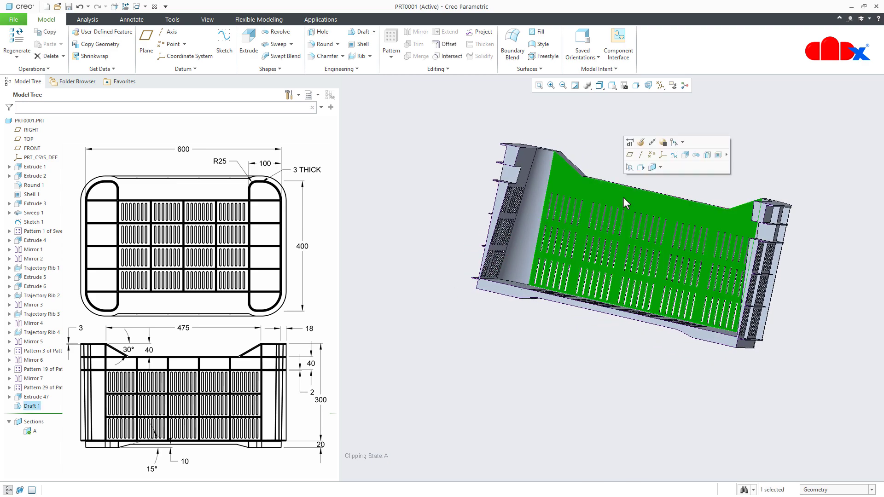
{"action": "left_click", "coordinate": [640, 169]}
{"action": "left_click", "coordinate": [552, 371]}
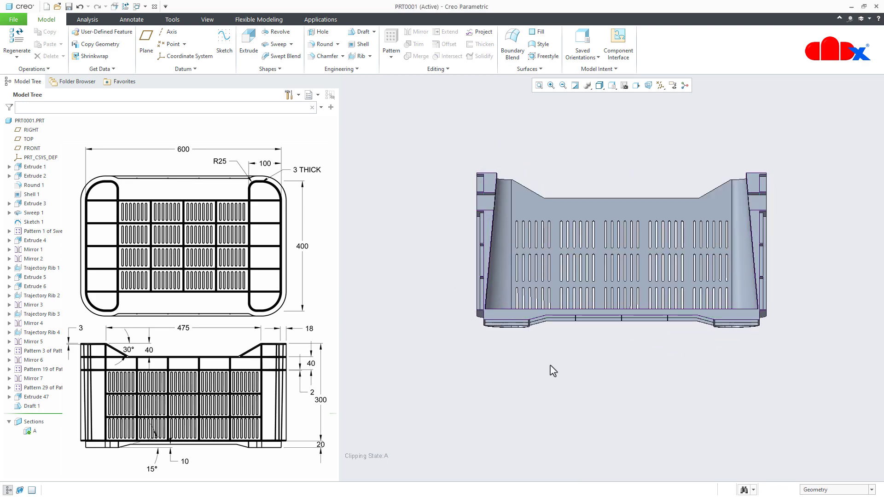
{"action": "scroll", "coordinate": [509, 239], "scroll_direction": "down", "scroll_amount": 2}
{"action": "scroll", "coordinate": [485, 246], "scroll_direction": "down", "scroll_amount": 2}
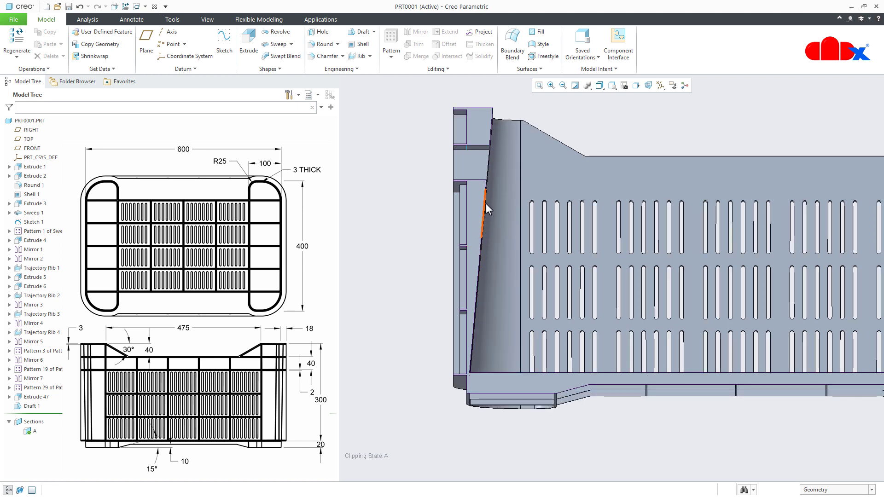
{"action": "scroll", "coordinate": [484, 330], "scroll_direction": "up", "scroll_amount": 2}
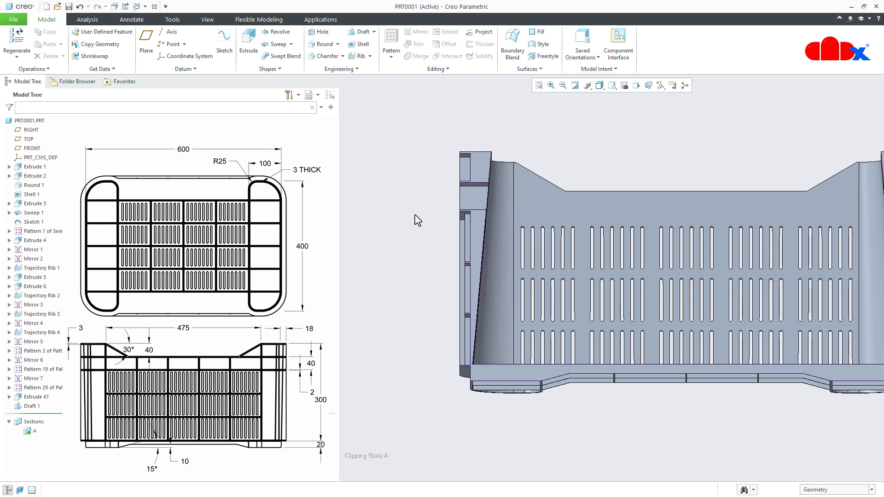
{"action": "key", "text": "ctrl+d"}
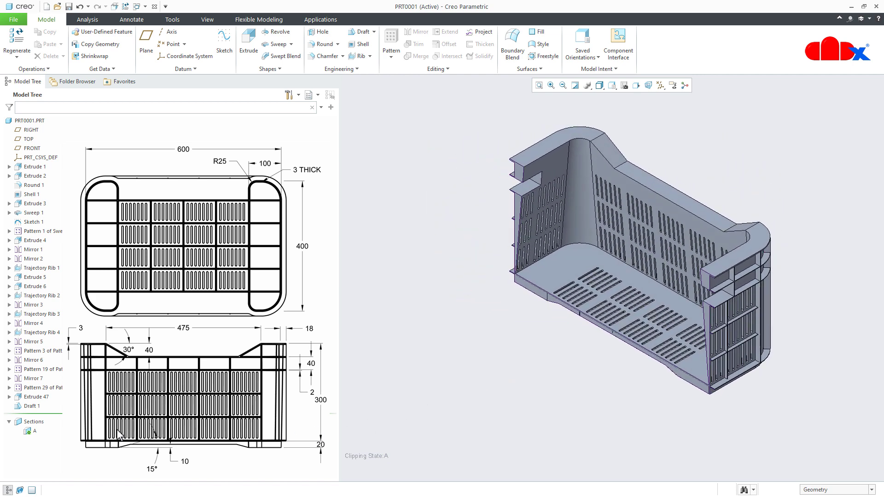
- Redefine the inner wall draft and set its angle to 0.5 degrees
{"action": "left_click", "coordinate": [18, 408]}
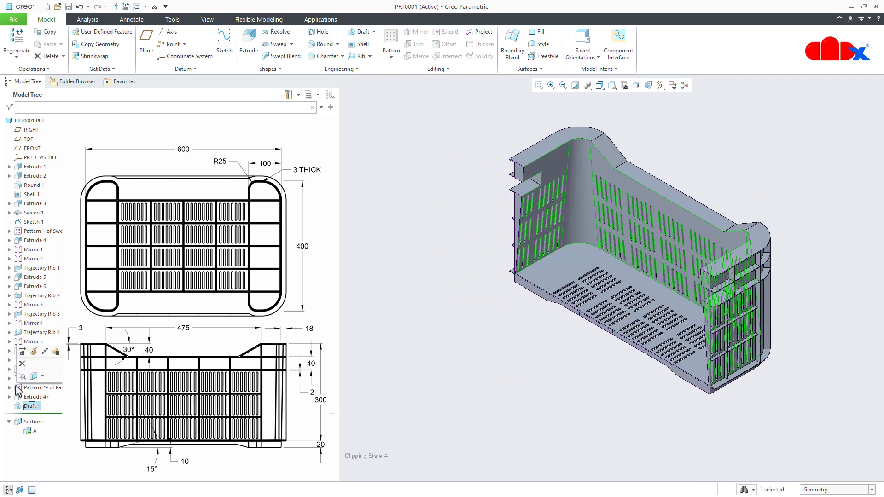
{"action": "left_click", "coordinate": [31, 350]}
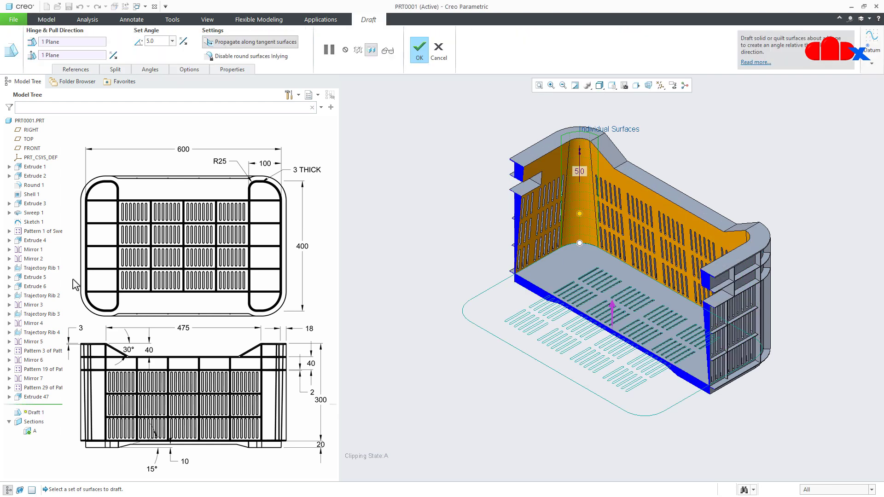
{"action": "double_click", "coordinate": [157, 39]}
{"action": "key", "text": "BackSpace"}
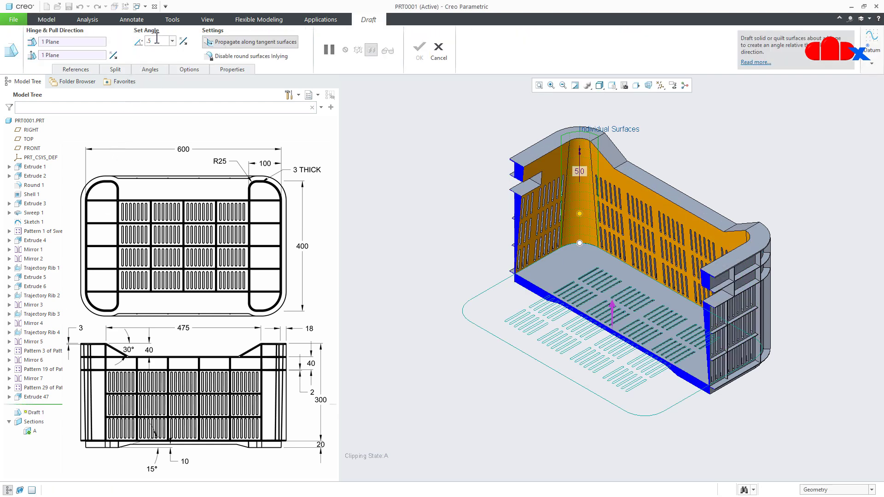
{"action": "type", "text": ".5"}
{"action": "key", "text": "Return"}
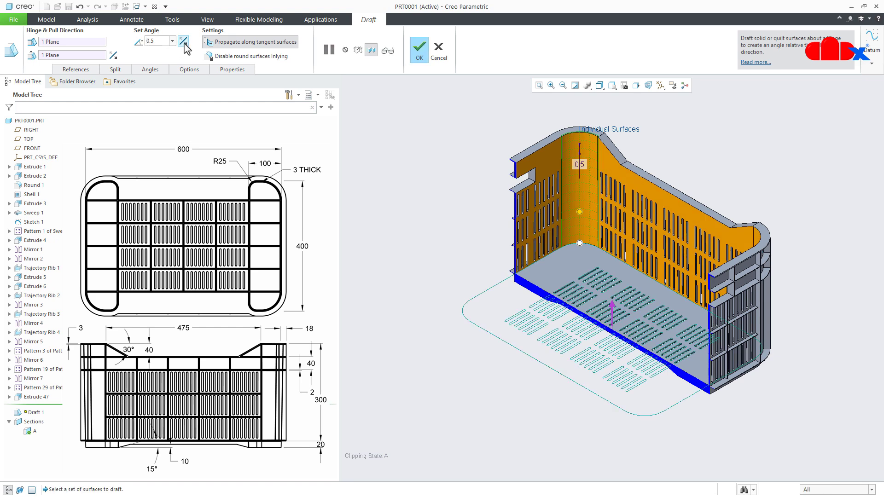
- Reverse the angle direction of the 0.5-degree inner wall draft and complete the feature
{"action": "left_click", "coordinate": [184, 43]}
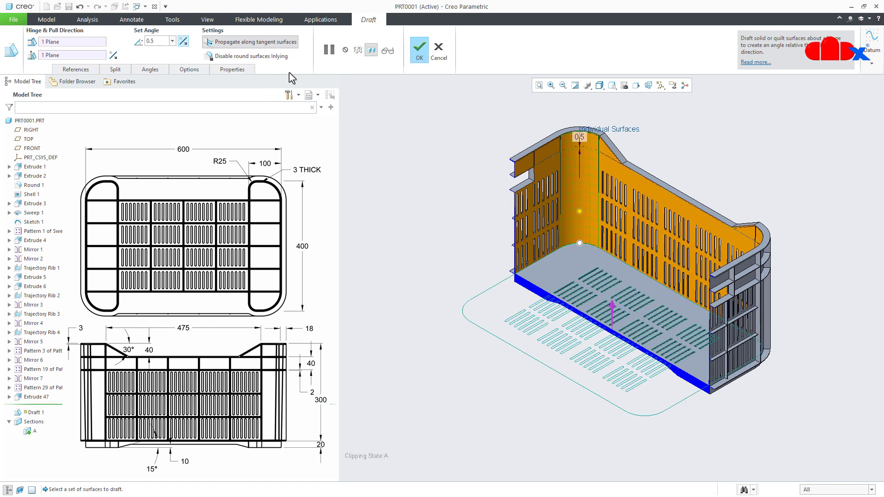
{"action": "left_click", "coordinate": [419, 50]}
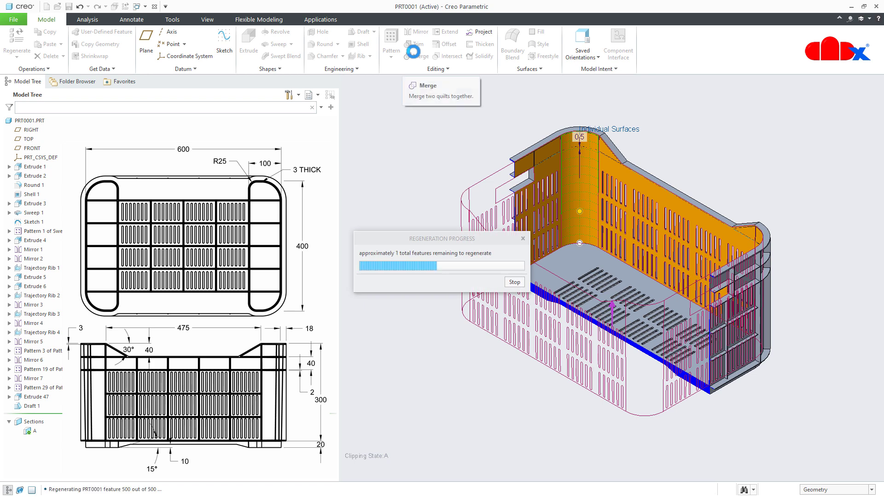
{"action": "left_click", "coordinate": [455, 328]}
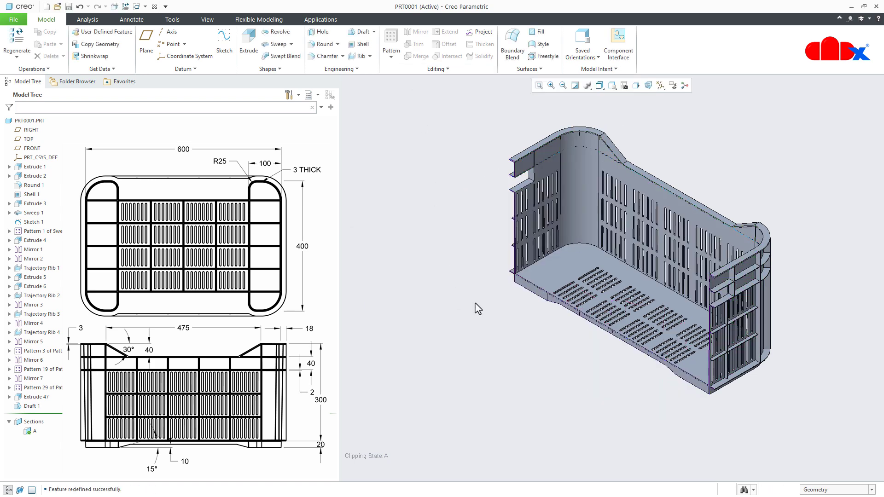
- Run a draft analysis on the whole part at 0.50 degrees, with the crate's inner floor as the pull direction
{"action": "left_click", "coordinate": [90, 19]}
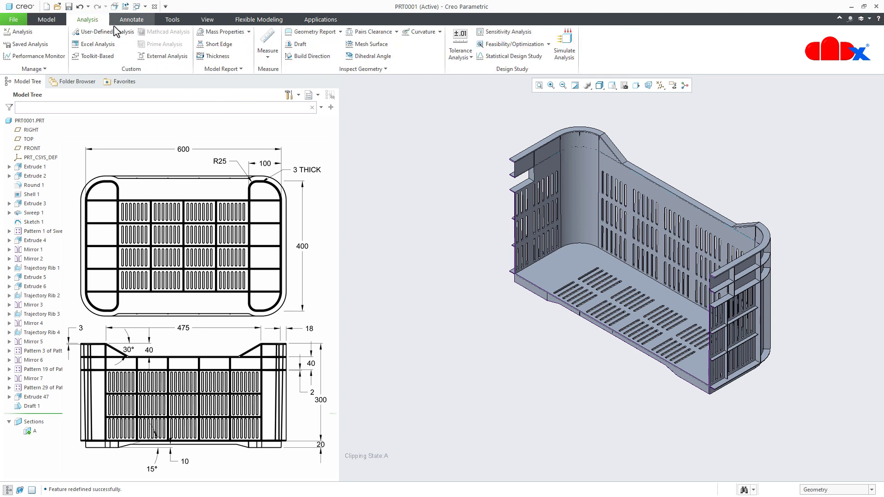
{"action": "left_click", "coordinate": [295, 44]}
{"action": "left_click", "coordinate": [30, 120]}
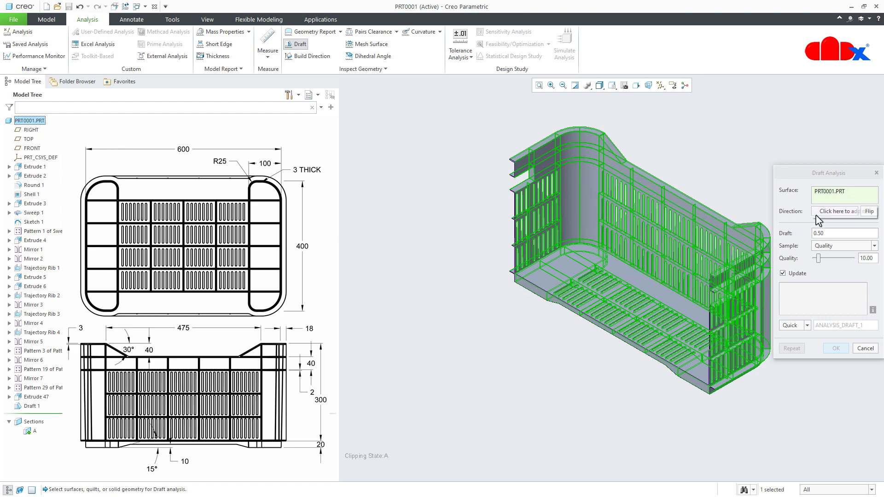
{"action": "left_click", "coordinate": [830, 214]}
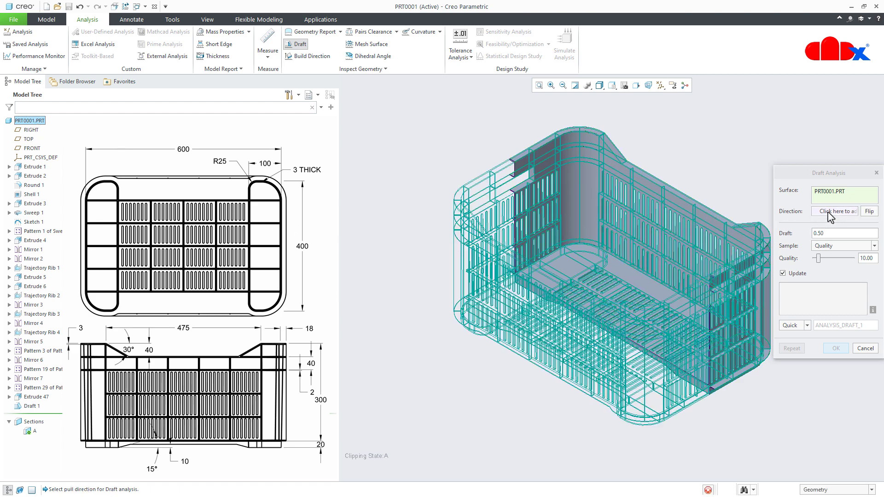
{"action": "left_click", "coordinate": [560, 276]}
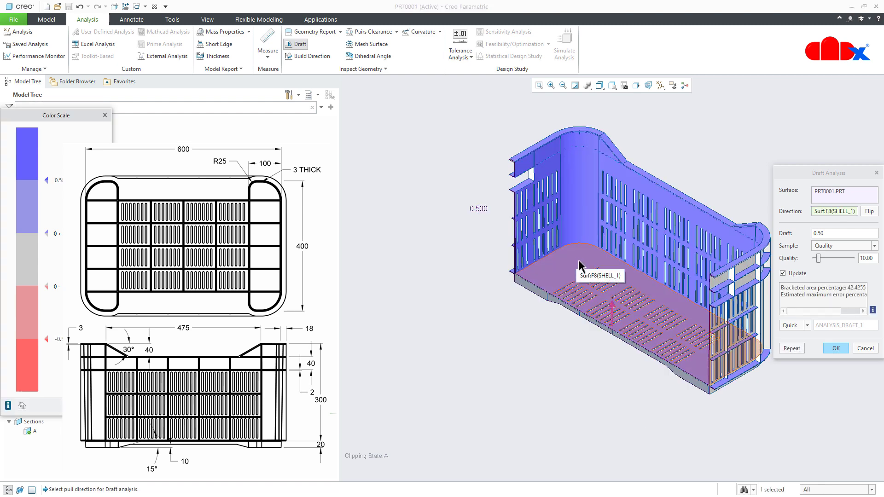
{"action": "left_click", "coordinate": [836, 348]}
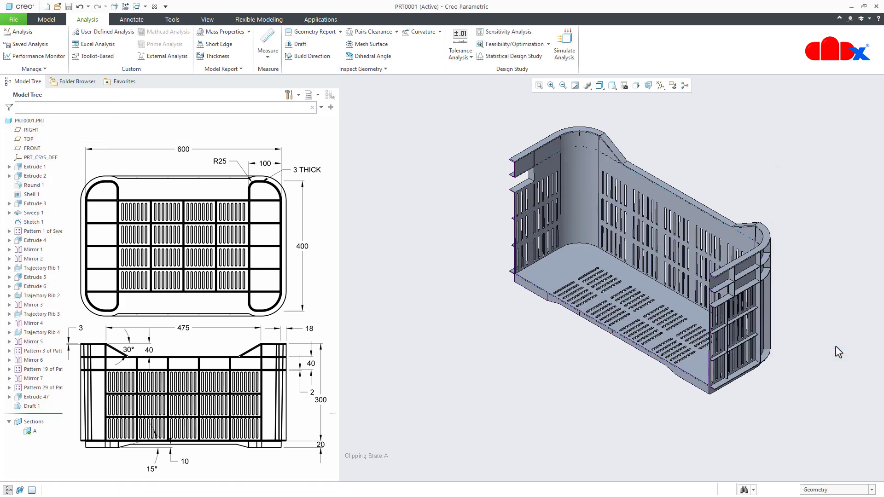
- Redefine the inner wall draft and flip its angle direction back
{"action": "left_click", "coordinate": [32, 406]}
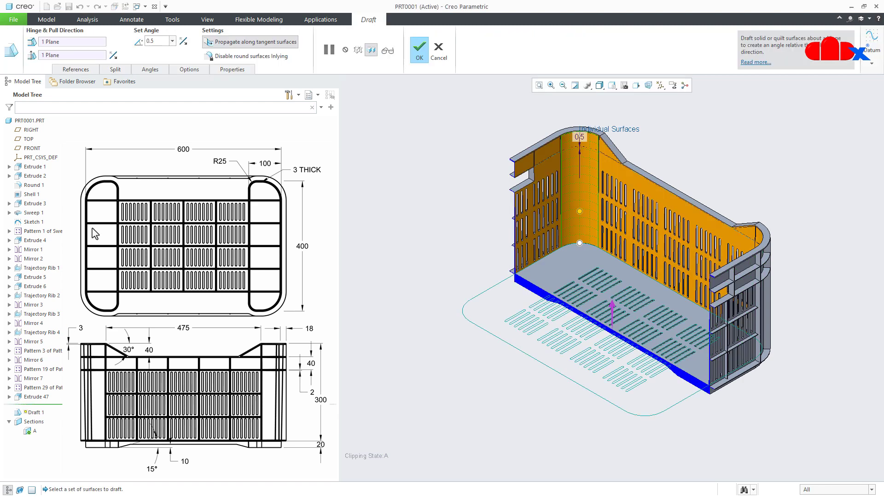
{"action": "left_click", "coordinate": [183, 41]}
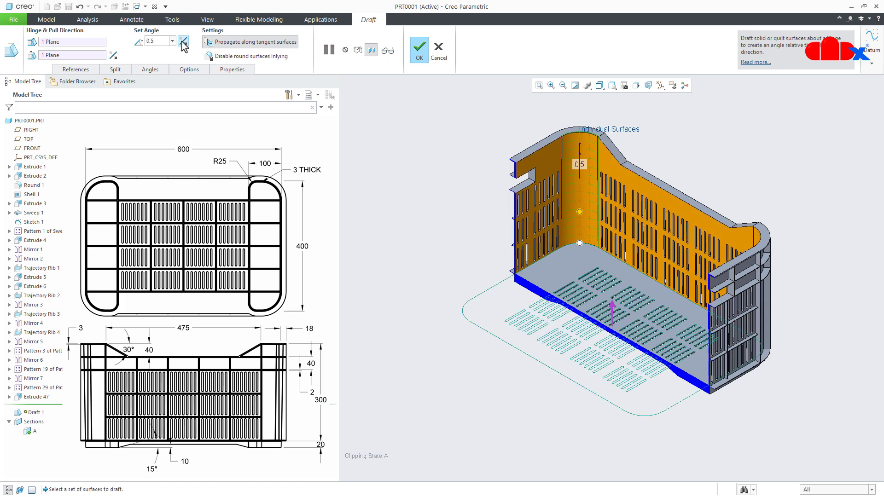
{"action": "left_click", "coordinate": [416, 48]}
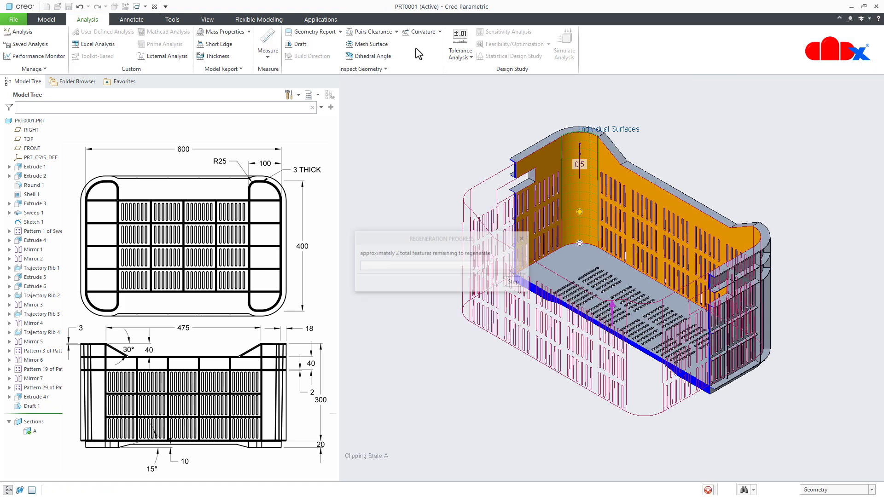
- Repeat the draft analysis on the whole part relative to the inner floor to check the flipped draft direction
{"action": "left_click", "coordinate": [299, 45]}
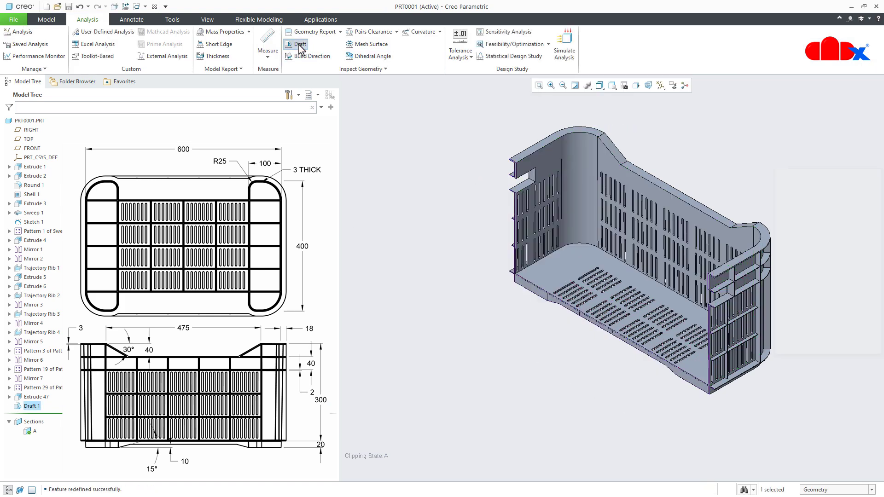
{"action": "left_click", "coordinate": [30, 121]}
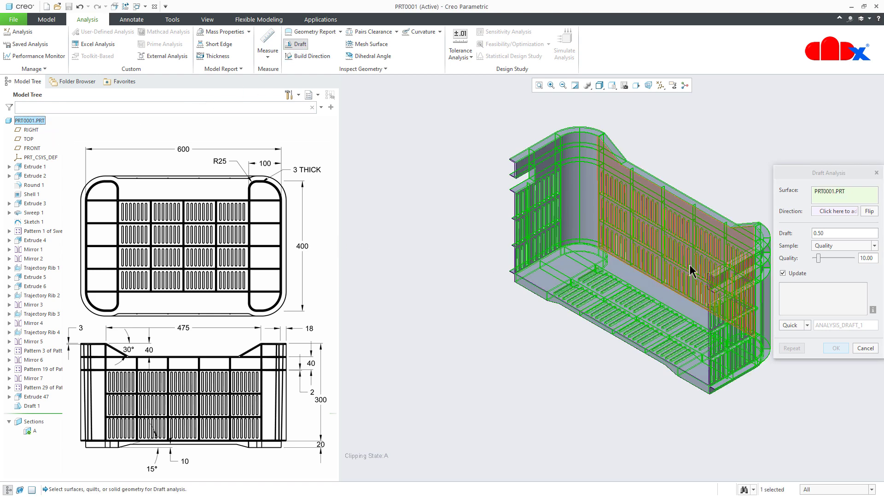
{"action": "left_click", "coordinate": [833, 211]}
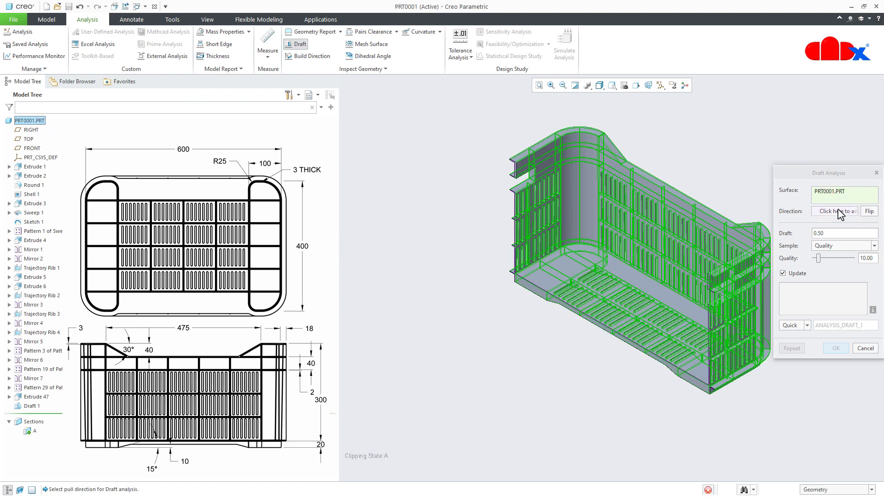
{"action": "left_click", "coordinate": [560, 269]}
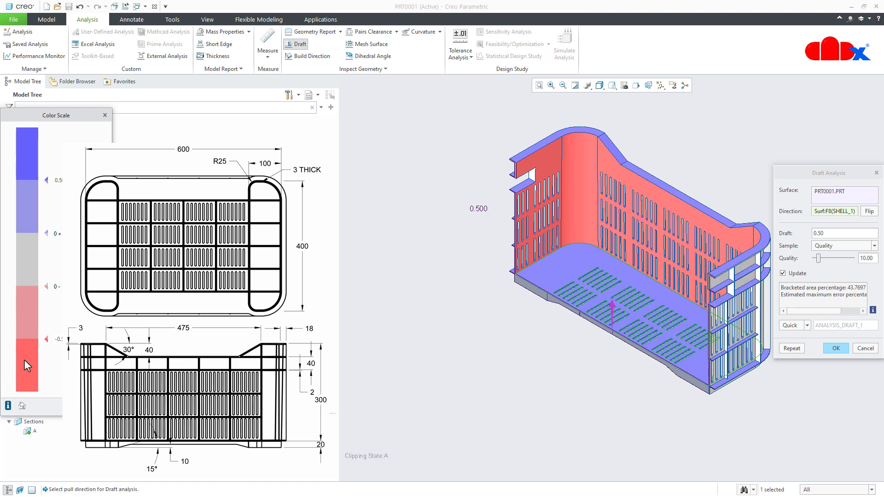
{"action": "left_click", "coordinate": [828, 349]}
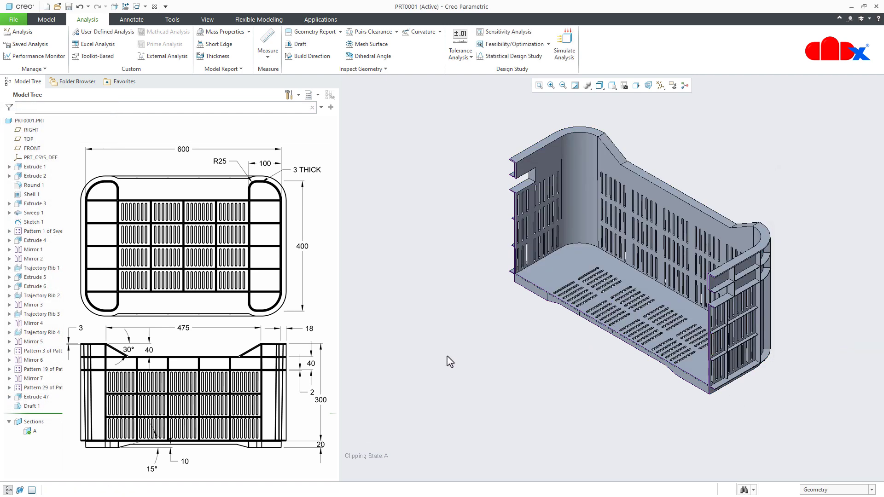
- Redefine the inner wall draft again and reverse its angle so the walls open toward the rim
{"action": "left_click", "coordinate": [46, 20]}
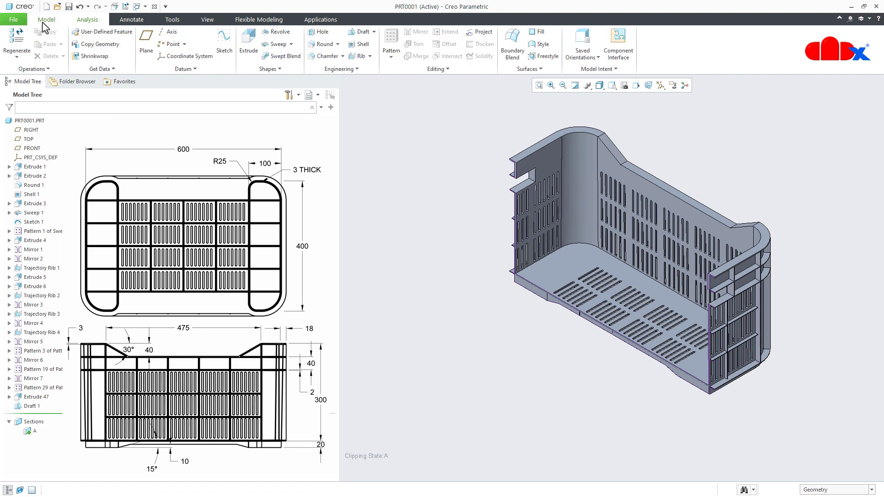
{"action": "left_click", "coordinate": [31, 406]}
{"action": "left_click", "coordinate": [36, 351]}
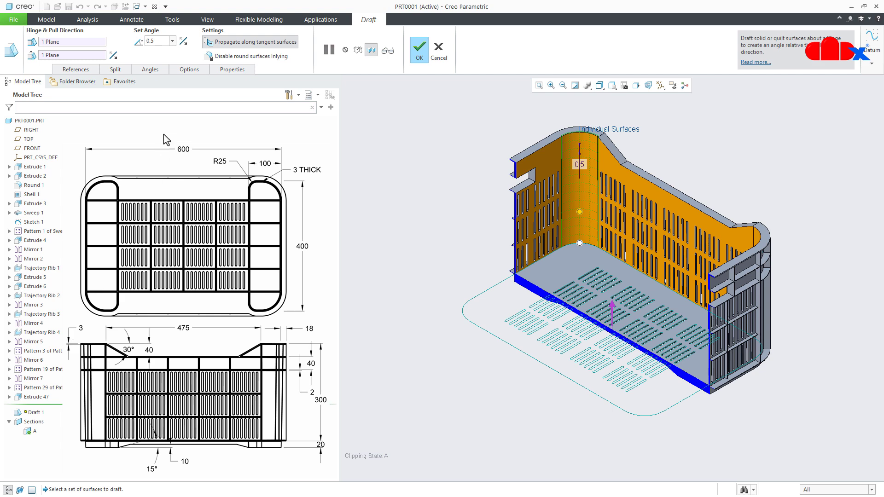
{"action": "left_click", "coordinate": [182, 43]}
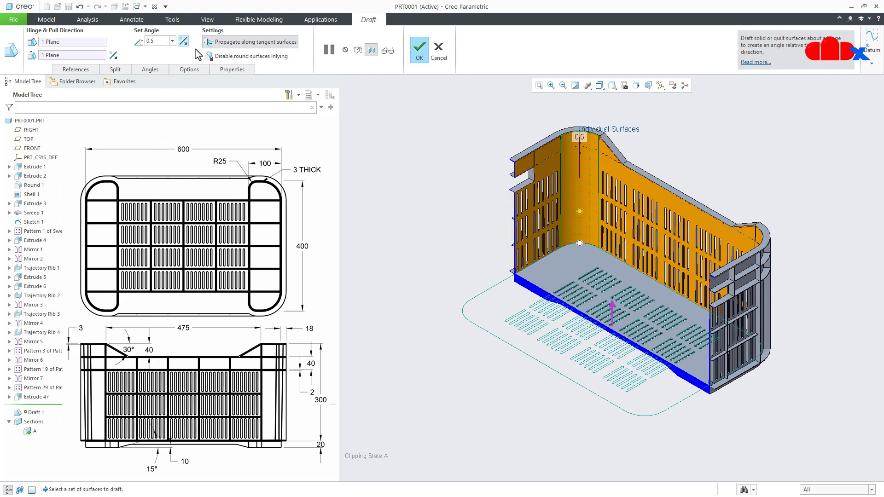
{"action": "left_click", "coordinate": [420, 60]}
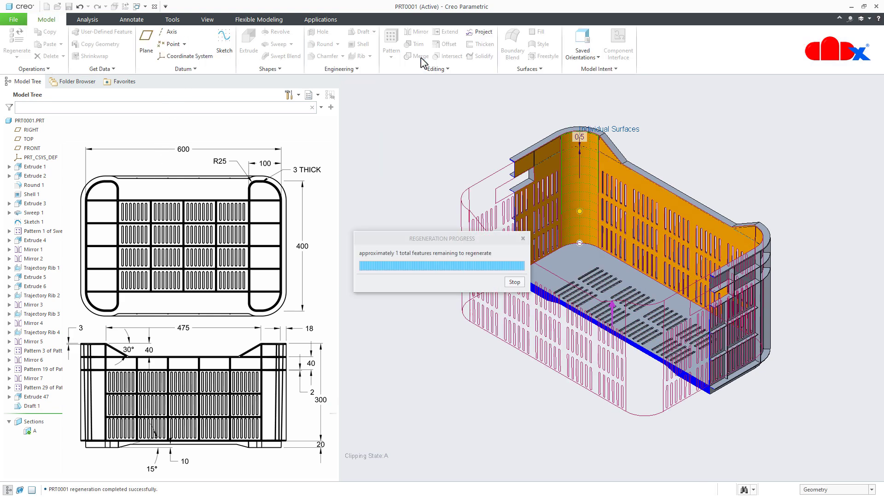
{"action": "left_click", "coordinate": [404, 174]}
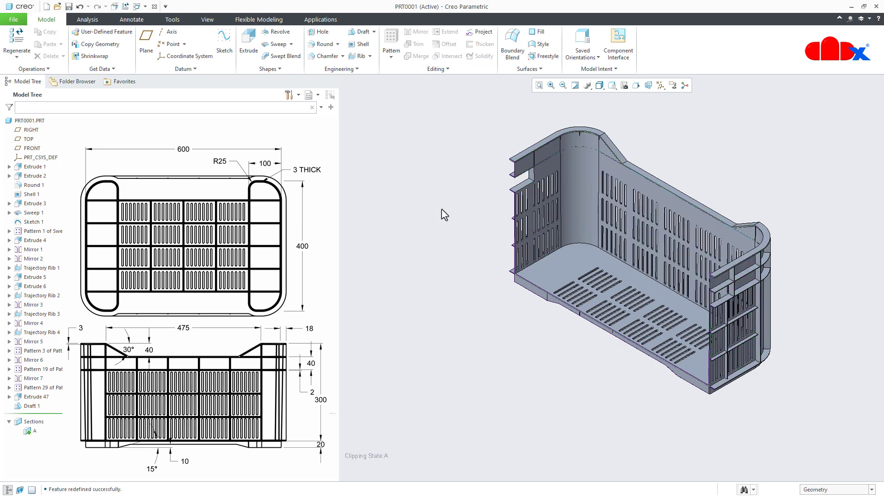
- Examine the sectioned end wall's thickness from the upper ribs down to the floor corner, including its outer ribbed side
{"action": "scroll", "coordinate": [523, 203], "scroll_direction": "down", "scroll_amount": 5}
{"action": "middle_click_drag", "start_coordinate": [508, 193], "coordinate": [504, 212]}
{"action": "scroll", "coordinate": [503, 213], "scroll_direction": "down", "scroll_amount": 2}
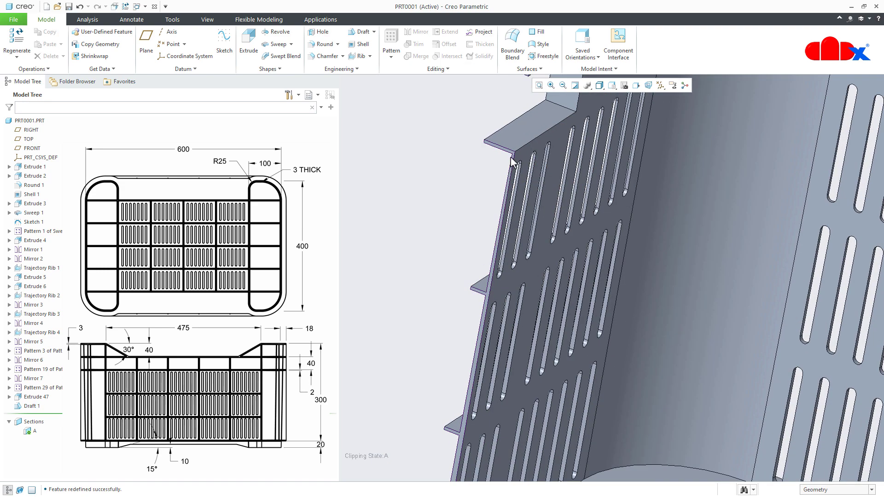
{"action": "scroll", "coordinate": [511, 163], "scroll_direction": "down", "scroll_amount": 3}
{"action": "scroll", "coordinate": [515, 175], "scroll_direction": "up", "scroll_amount": 5}
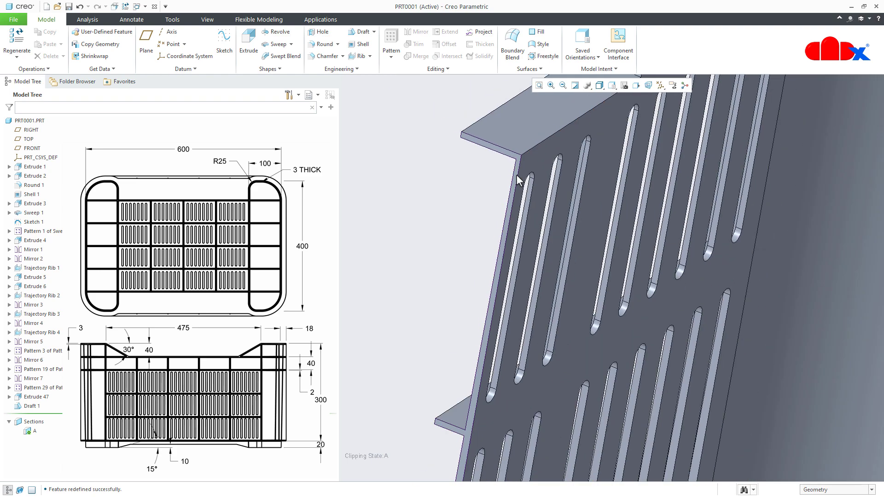
{"action": "scroll", "coordinate": [529, 197], "scroll_direction": "up", "scroll_amount": 2}
{"action": "scroll", "coordinate": [478, 438], "scroll_direction": "down", "scroll_amount": 5}
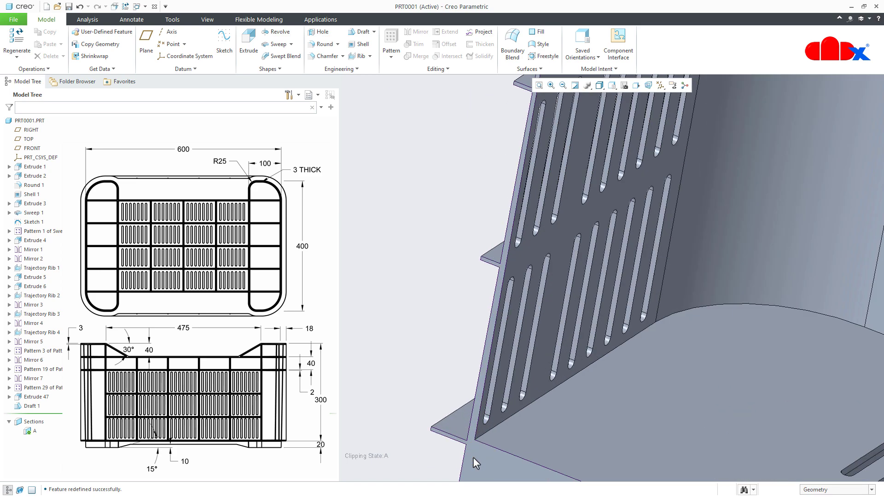
{"action": "scroll", "coordinate": [479, 428], "scroll_direction": "up", "scroll_amount": 6}
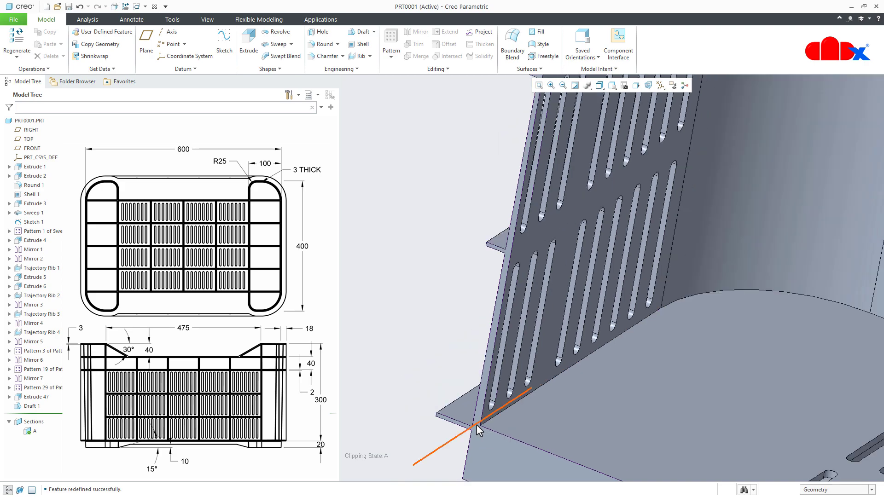
{"action": "mouse_move", "coordinate": [482, 414]}
{"action": "middle_mouse_down"}
{"action": "mouse_move", "coordinate": [475, 411]}
{"action": "mouse_move", "coordinate": [469, 428]}
{"action": "mouse_move", "coordinate": [498, 423]}
{"action": "middle_mouse_up"}
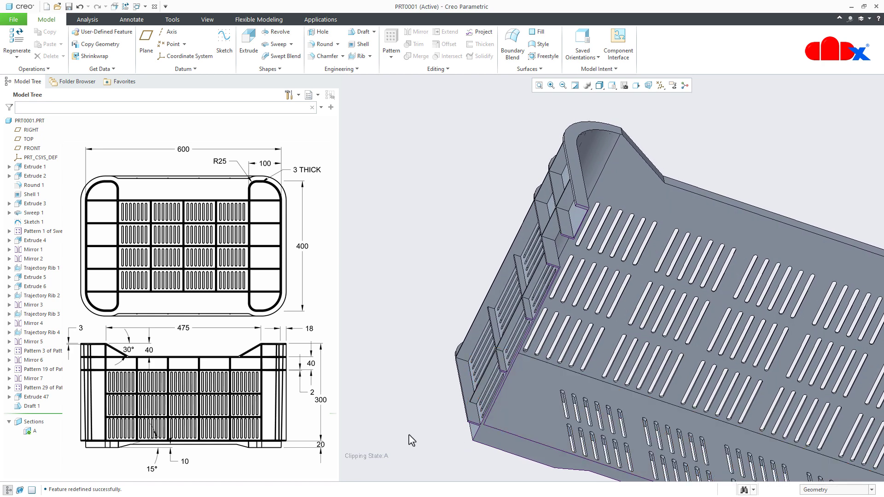
- Start a second draft on the outer end wall face between the ribs, with the crate's inner floor as draft hinge
{"action": "left_click", "coordinate": [361, 32]}
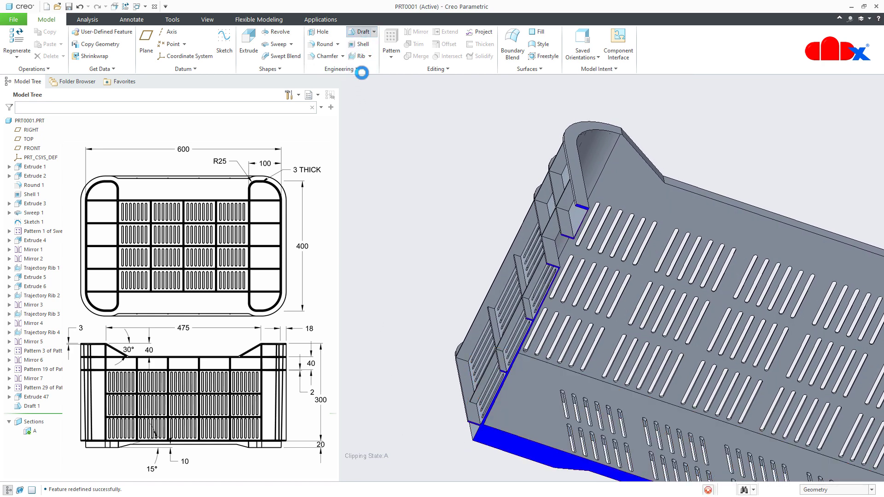
{"action": "middle_click_drag", "start_coordinate": [472, 396], "coordinate": [498, 395]}
{"action": "scroll", "coordinate": [459, 365], "scroll_direction": "down", "scroll_amount": 3}
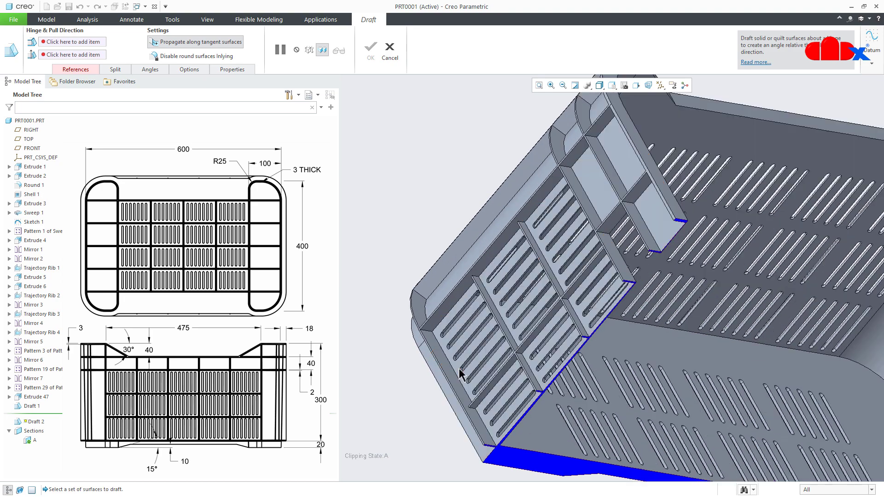
{"action": "left_click", "coordinate": [454, 375]}
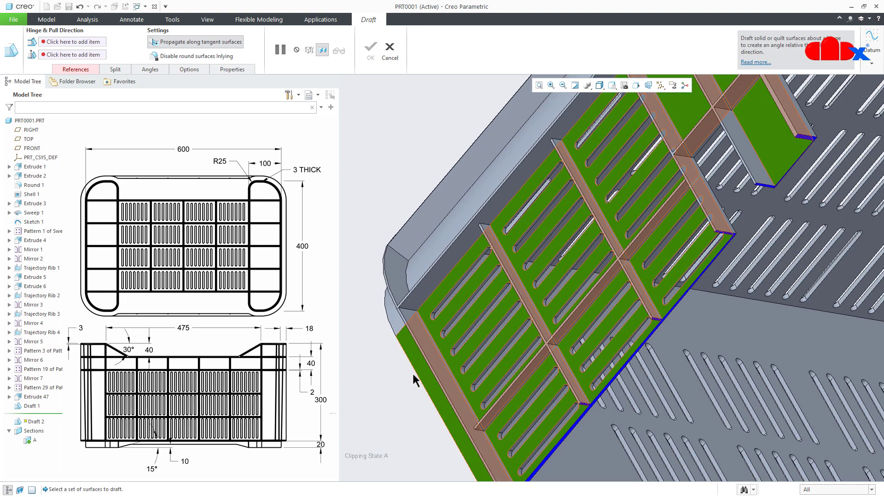
{"action": "middle_click_drag", "start_coordinate": [422, 391], "coordinate": [382, 392]}
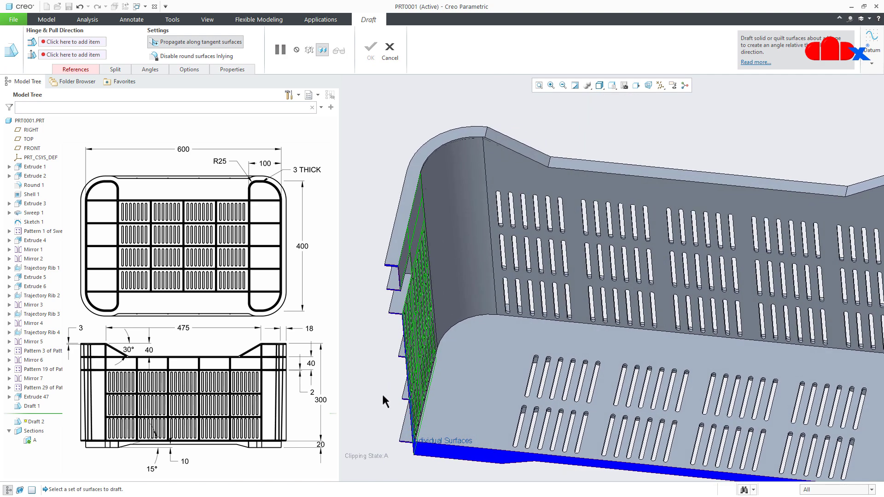
{"action": "right_click", "coordinate": [382, 396]}
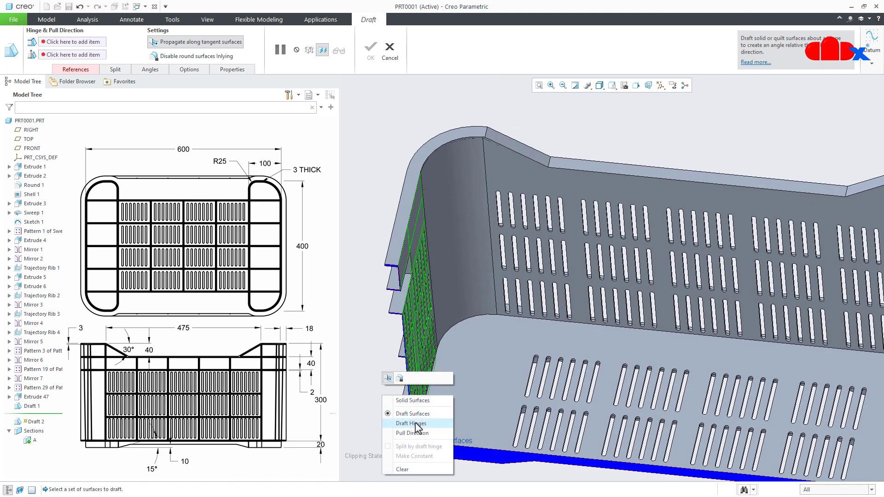
{"action": "left_click", "coordinate": [405, 420]}
{"action": "left_click", "coordinate": [453, 422]}
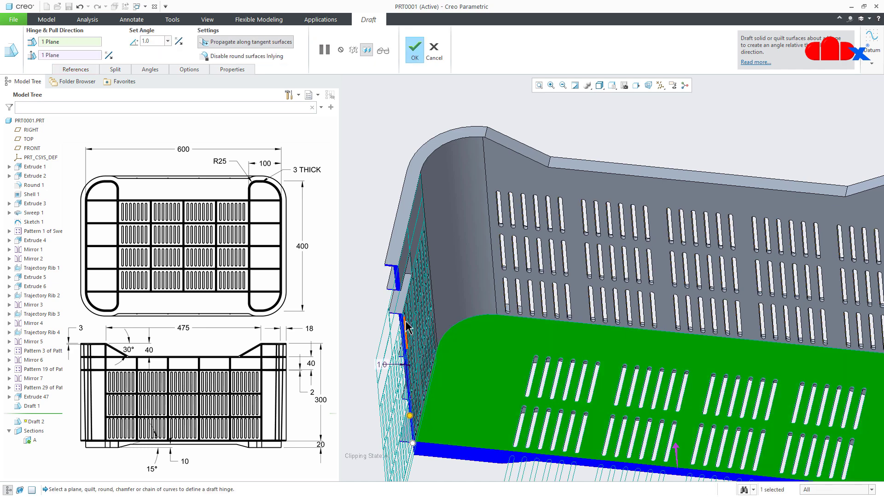
- Set the outer end wall draft angle to 0.5 degrees and complete the draft
{"action": "scroll", "coordinate": [407, 328], "scroll_direction": "down", "scroll_amount": 5}
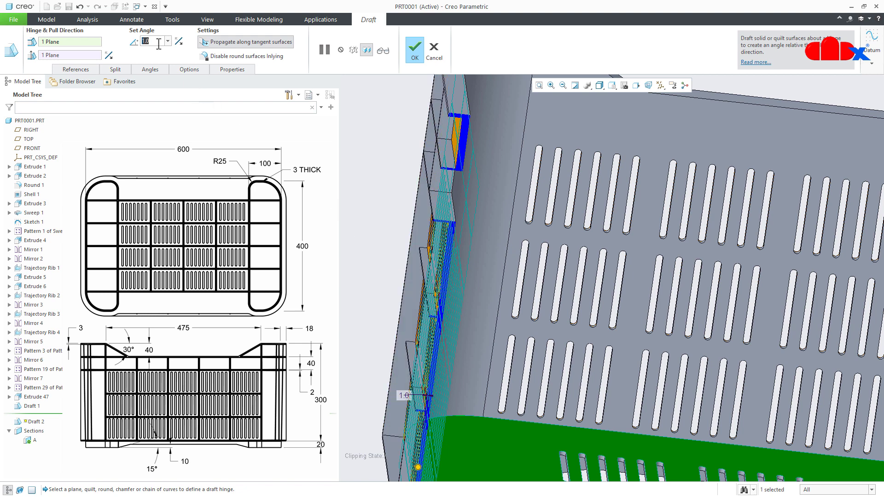
{"action": "key", "text": "BackSpace"}
{"action": "type", "text": ".5"}
{"action": "key", "text": "Return"}
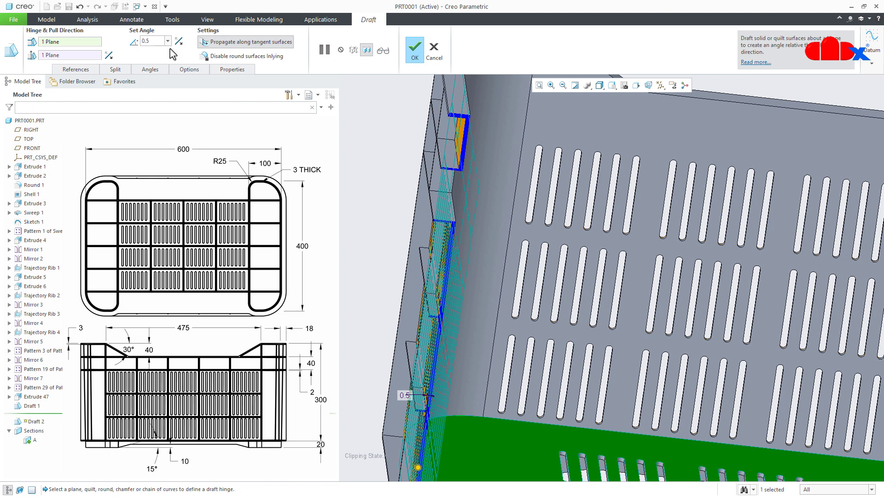
{"action": "left_click", "coordinate": [413, 46]}
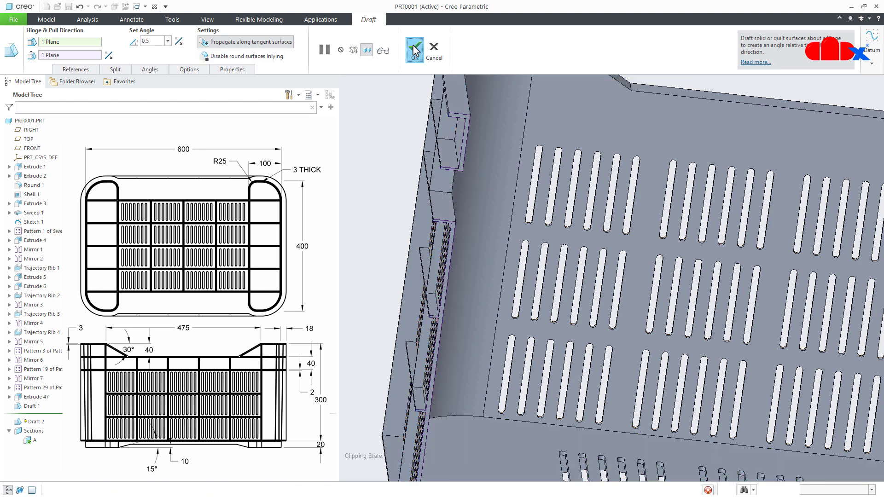
- Check the drafted end wall in section, then deactivate section A to show the whole crate in its default orientation
{"action": "left_click", "coordinate": [399, 167]}
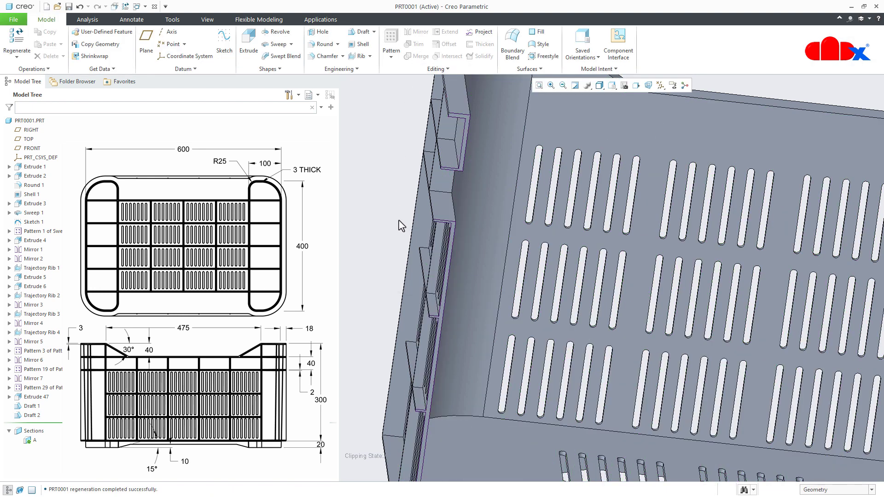
{"action": "scroll", "coordinate": [447, 279], "scroll_direction": "down", "scroll_amount": 3}
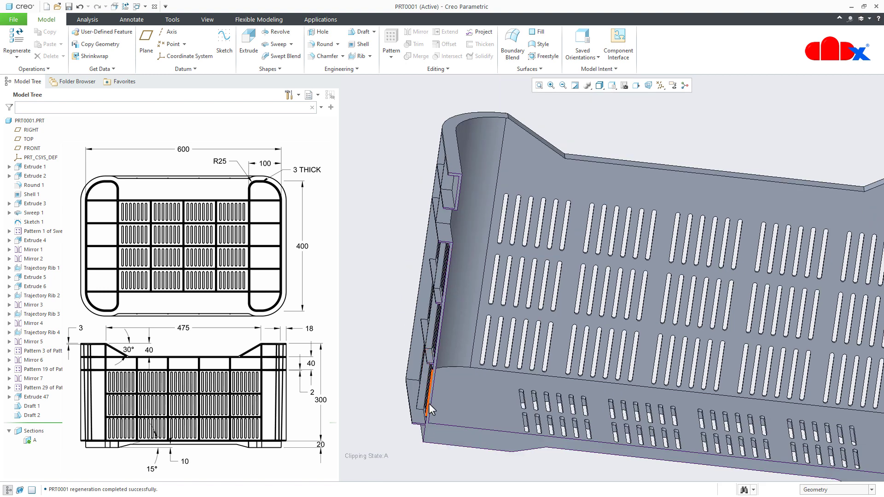
{"action": "scroll", "coordinate": [429, 404], "scroll_direction": "up", "scroll_amount": 3}
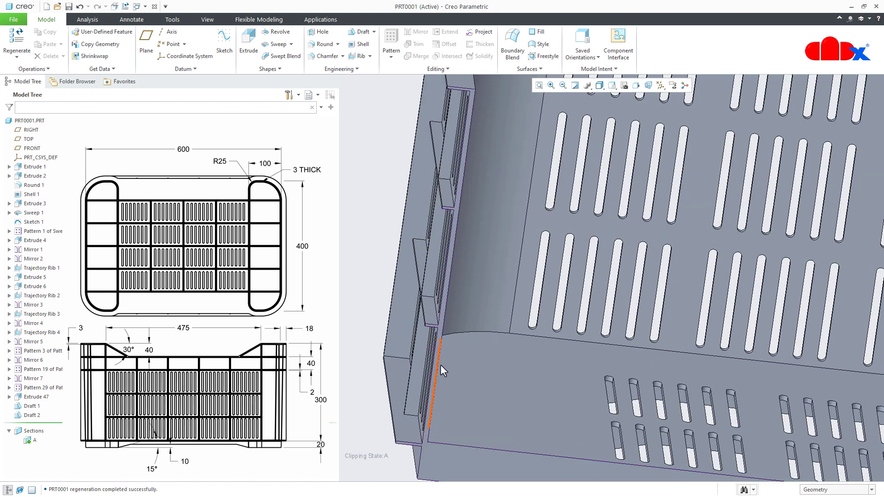
{"action": "middle_click_drag", "start_coordinate": [468, 148], "coordinate": [429, 183]}
{"action": "scroll", "coordinate": [401, 249], "scroll_direction": "up", "scroll_amount": 6}
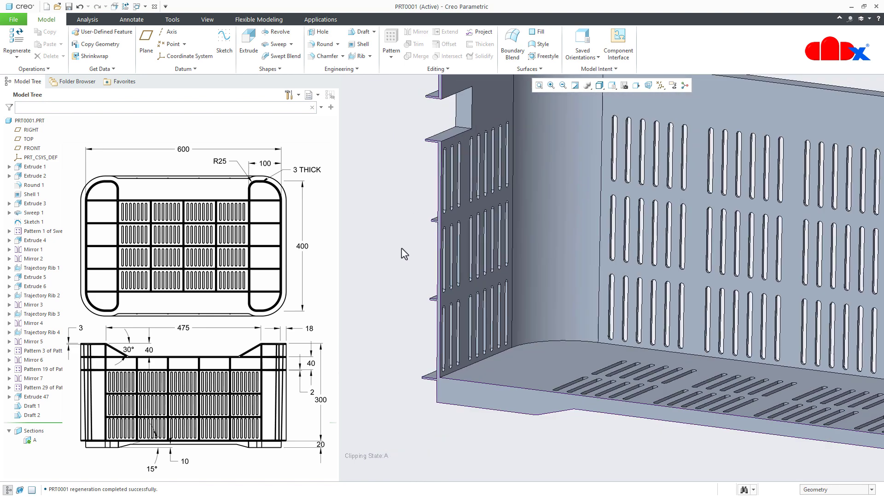
{"action": "key", "text": "ctrl+d"}
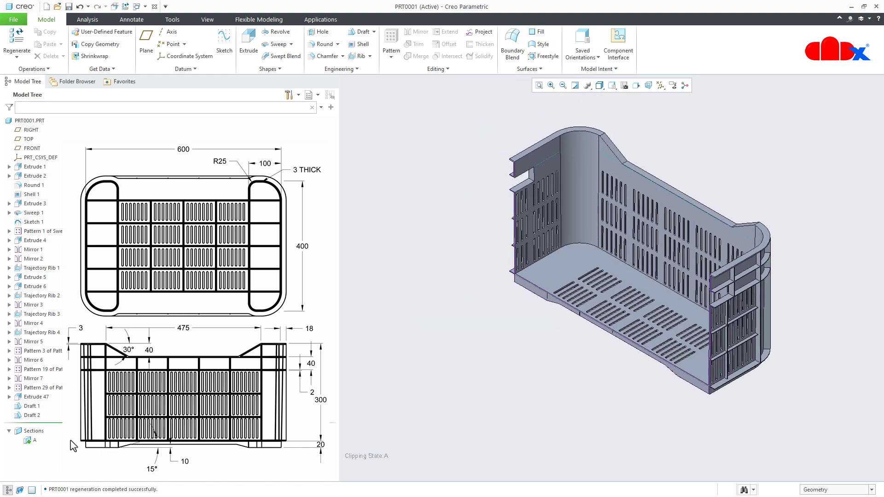
{"action": "left_click", "coordinate": [32, 441]}
{"action": "left_click", "coordinate": [42, 392]}
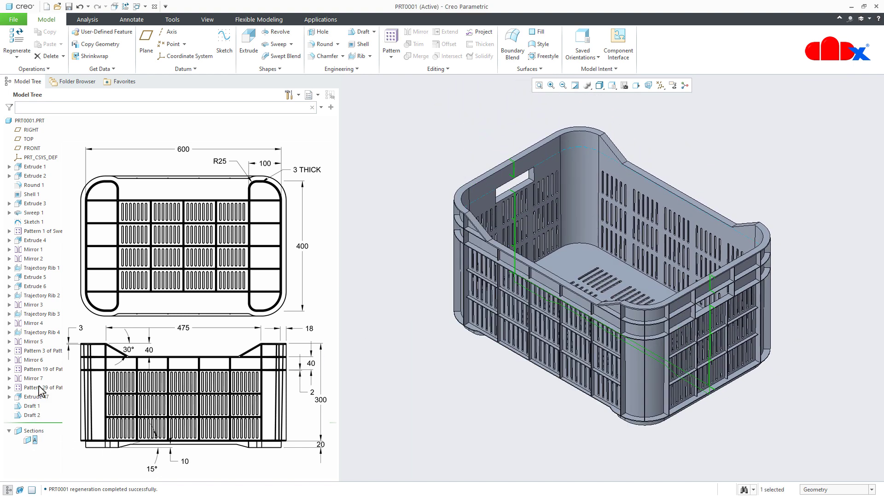
{"action": "left_click", "coordinate": [426, 431]}
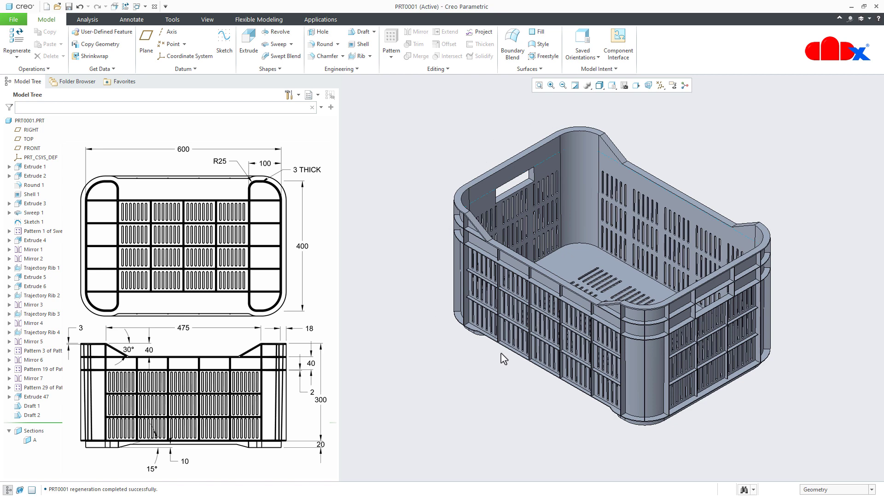
{"action": "scroll", "coordinate": [504, 359], "scroll_direction": "up", "scroll_amount": 1}
{"action": "scroll", "coordinate": [540, 315], "scroll_direction": "up", "scroll_amount": 3}
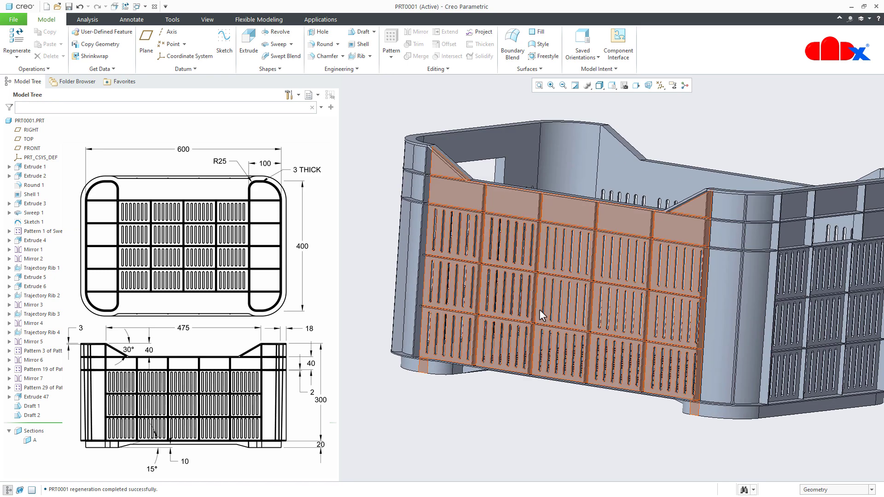
{"action": "mouse_move", "coordinate": [541, 316]}
{"action": "middle_mouse_down"}
{"action": "mouse_move", "coordinate": [537, 308]}
{"action": "mouse_move", "coordinate": [532, 318]}
{"action": "middle_mouse_up"}
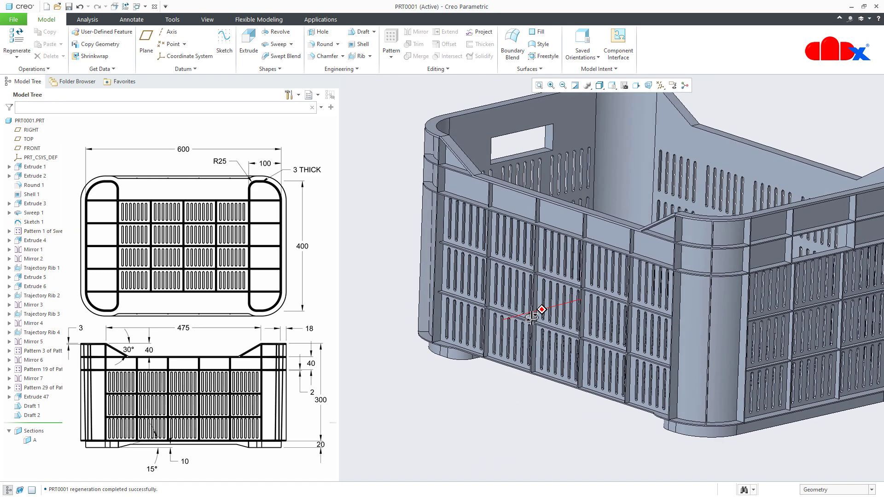
{"action": "left_click", "coordinate": [359, 34]}
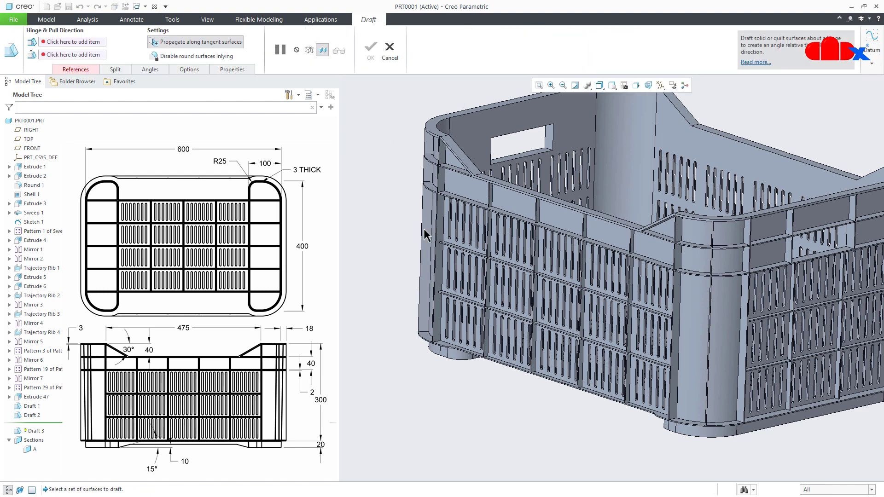
{"action": "scroll", "coordinate": [428, 236], "scroll_direction": "down", "scroll_amount": 5}
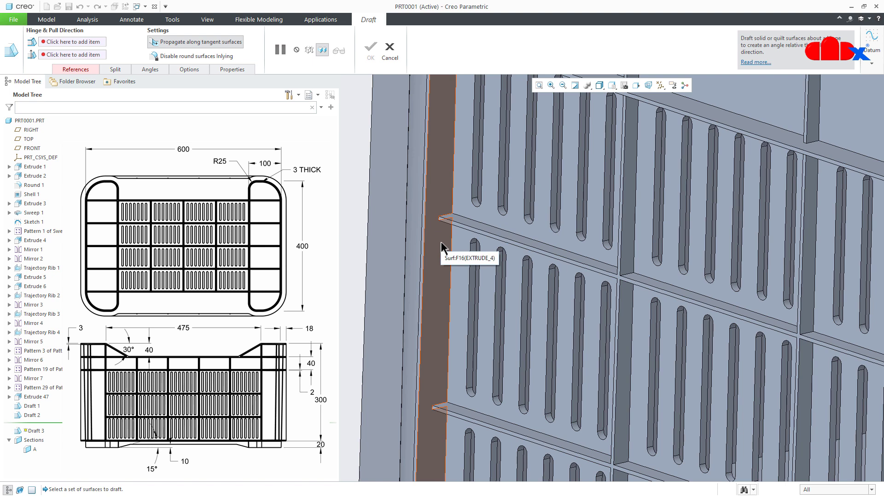
{"action": "scroll", "coordinate": [441, 248], "scroll_direction": "up", "scroll_amount": 5}
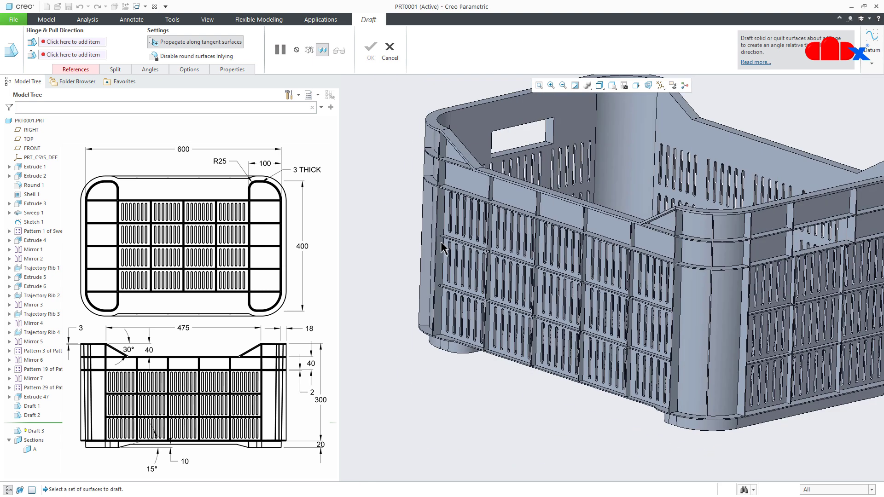
{"action": "left_click", "coordinate": [389, 52]}
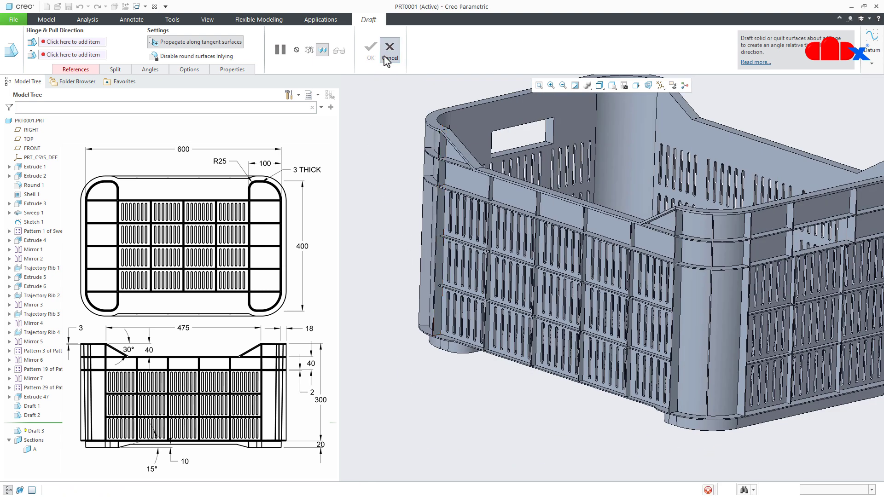
- Run a 0.5-degree draft analysis on the whole part, with the outer long side wall face as pull direction
{"action": "left_click", "coordinate": [89, 22]}
{"action": "left_click", "coordinate": [298, 46]}
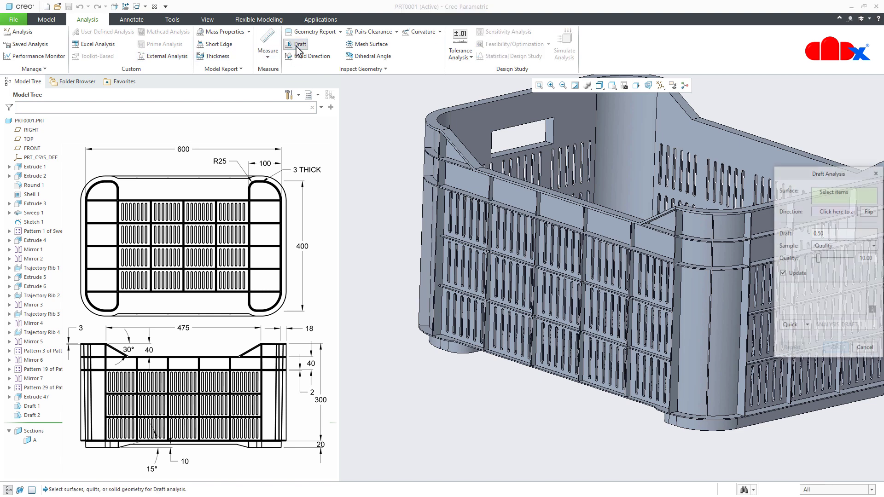
{"action": "left_click", "coordinate": [29, 120]}
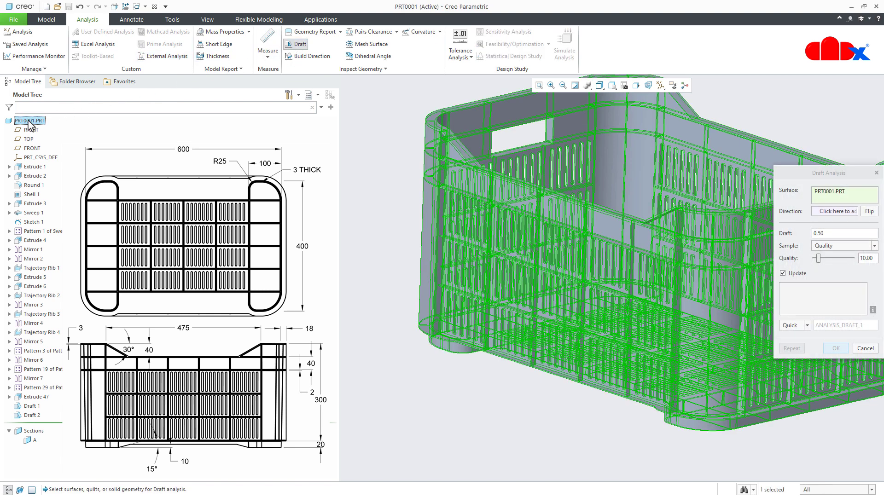
{"action": "left_click", "coordinate": [831, 211]}
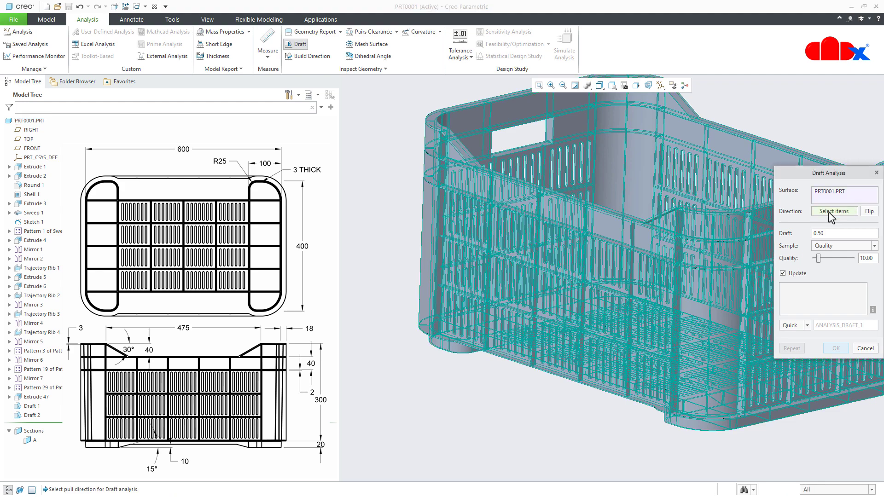
{"action": "left_click", "coordinate": [604, 230]}
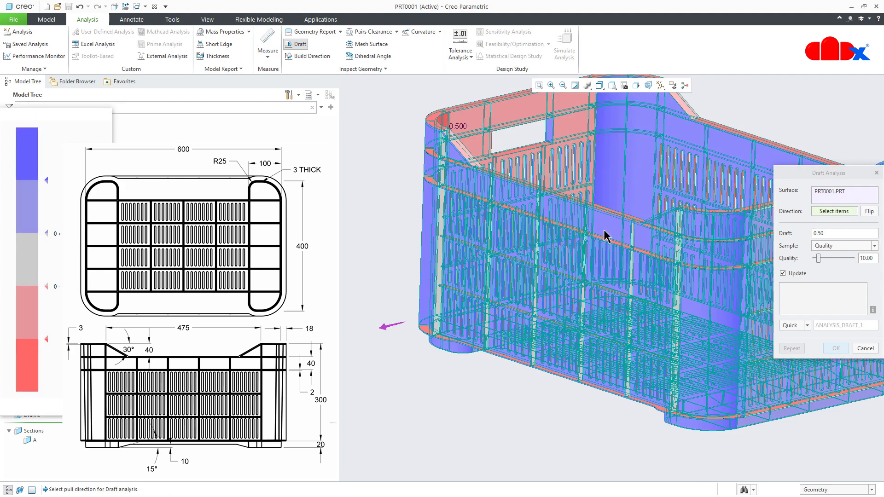
- Examine the draft colours on the long side wall's ribs, slots and lower edge, and close the analysis without saving it
{"action": "mouse_move", "coordinate": [614, 251]}
{"action": "middle_mouse_down"}
{"action": "mouse_move", "coordinate": [605, 241]}
{"action": "mouse_move", "coordinate": [597, 257]}
{"action": "middle_mouse_up"}
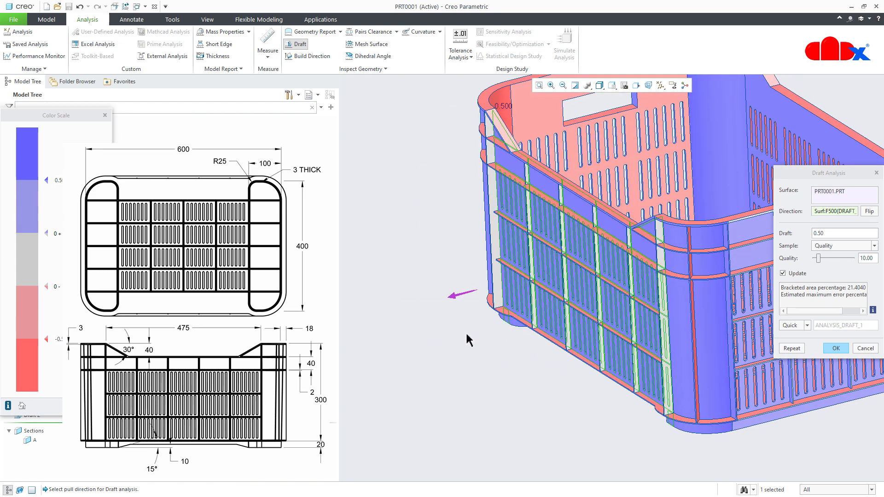
{"action": "scroll", "coordinate": [633, 403], "scroll_direction": "up", "scroll_amount": 2}
{"action": "mouse_move", "coordinate": [631, 403]}
{"action": "middle_mouse_down"}
{"action": "mouse_move", "coordinate": [665, 408]}
{"action": "mouse_move", "coordinate": [645, 405]}
{"action": "middle_mouse_up"}
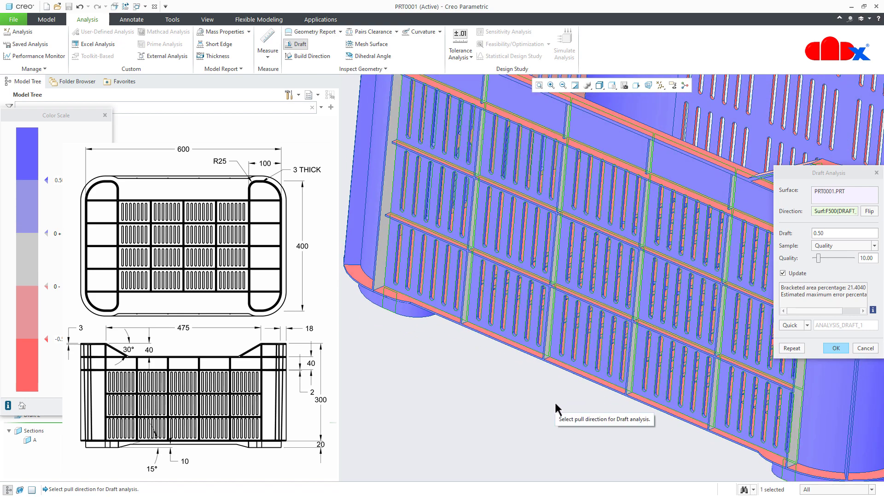
{"action": "mouse_move", "coordinate": [532, 393]}
{"action": "middle_mouse_down"}
{"action": "mouse_move", "coordinate": [545, 387]}
{"action": "mouse_move", "coordinate": [546, 395]}
{"action": "middle_mouse_up"}
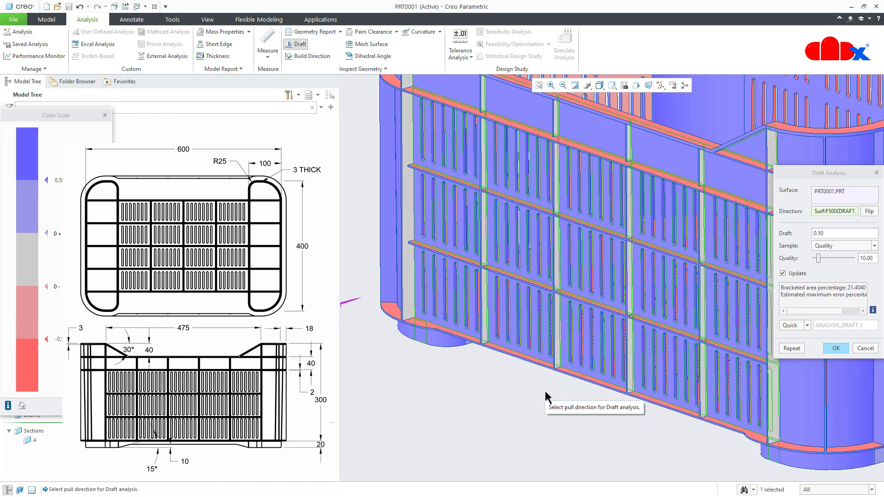
{"action": "left_click", "coordinate": [867, 349]}
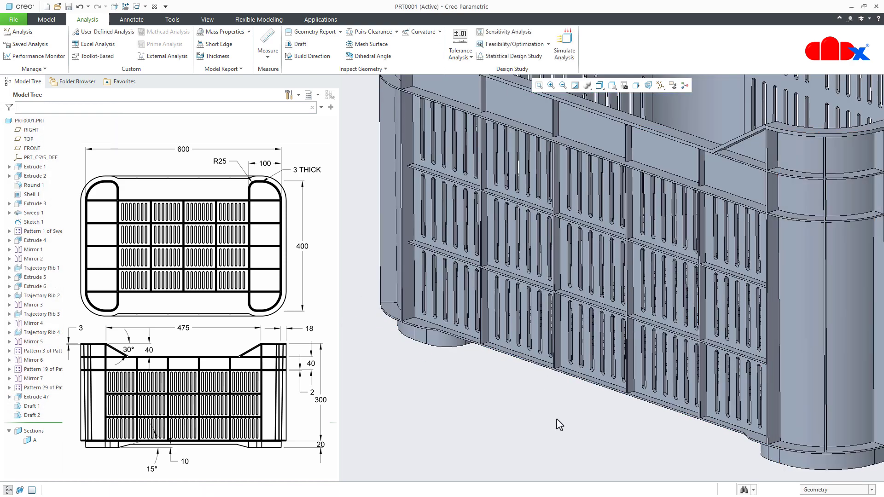
- Examine the long side wall's outer ribs, slots and bottom edge, including where they meet the corner foot
{"action": "key", "text": "ctrl+d"}
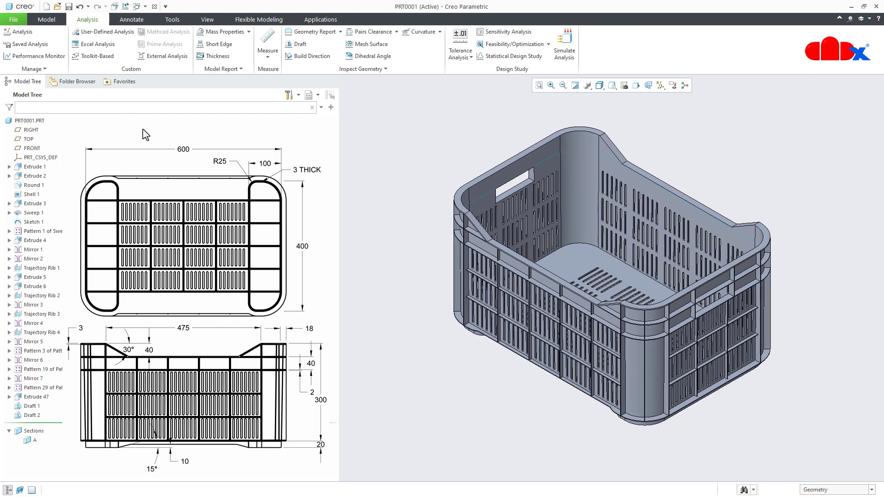
{"action": "left_click", "coordinate": [46, 19]}
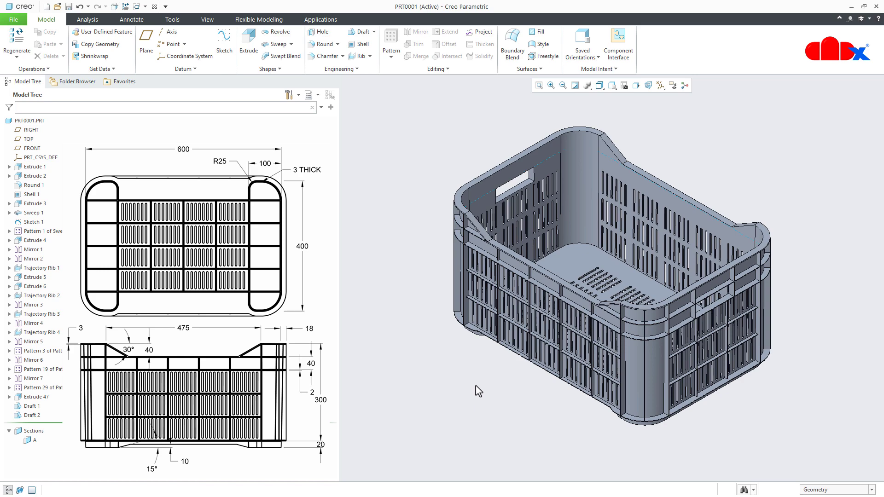
{"action": "scroll", "coordinate": [520, 374], "scroll_direction": "up", "scroll_amount": 5}
{"action": "scroll", "coordinate": [575, 336], "scroll_direction": "up", "scroll_amount": 3}
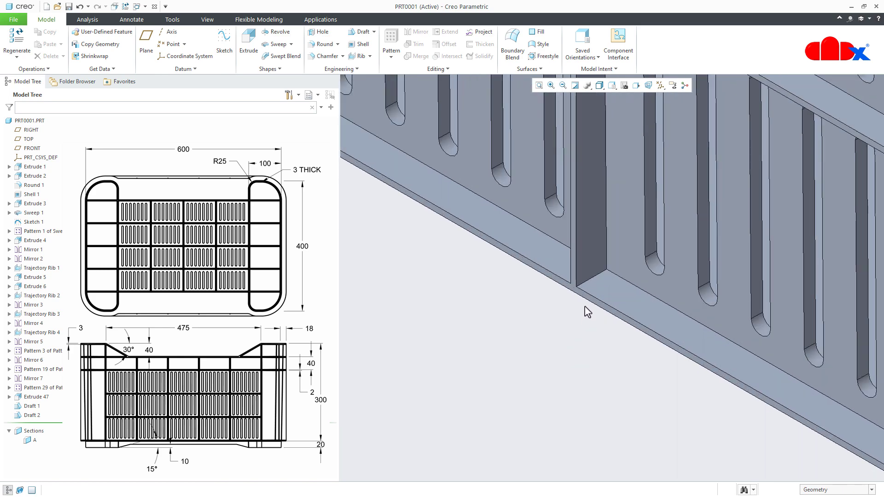
{"action": "scroll", "coordinate": [602, 277], "scroll_direction": "down", "scroll_amount": 8}
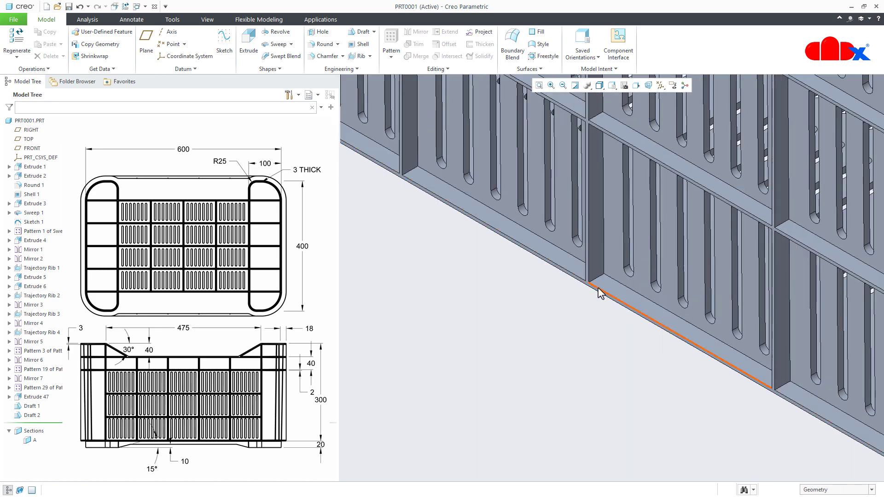
{"action": "middle_click_drag", "start_coordinate": [573, 362], "coordinate": [580, 346]}
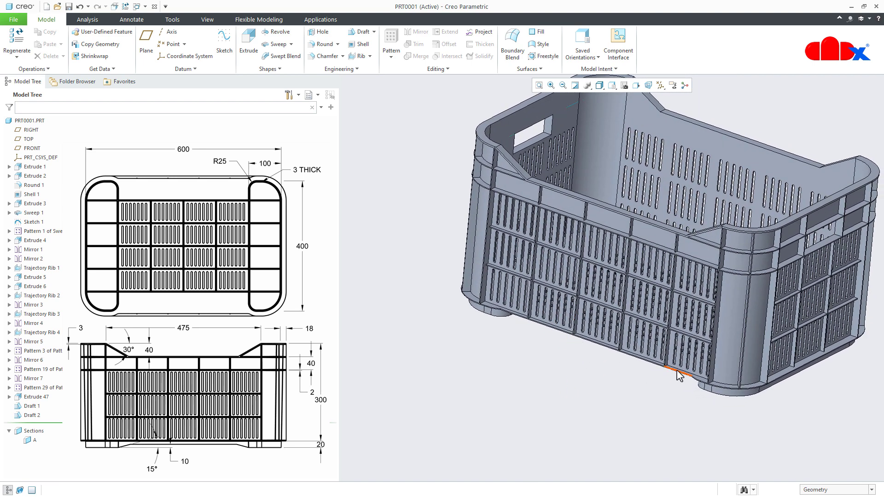
{"action": "scroll", "coordinate": [714, 385], "scroll_direction": "up", "scroll_amount": 5}
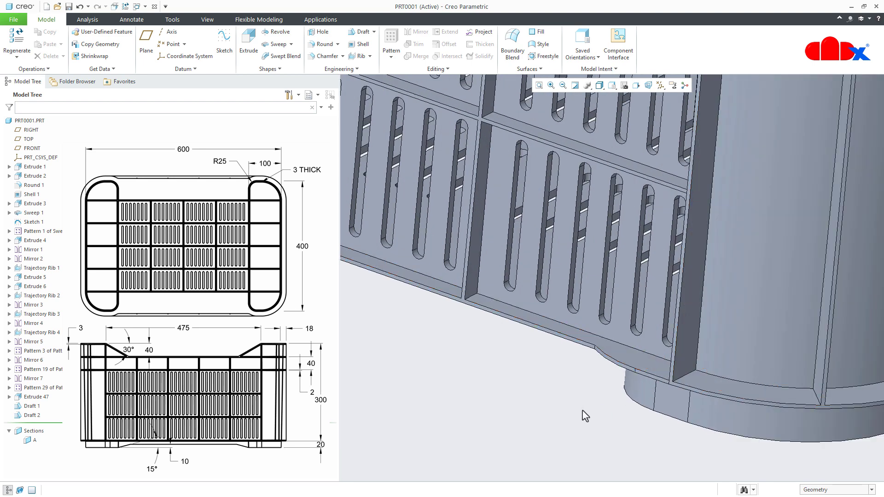
{"action": "key", "text": "ctrl+d"}
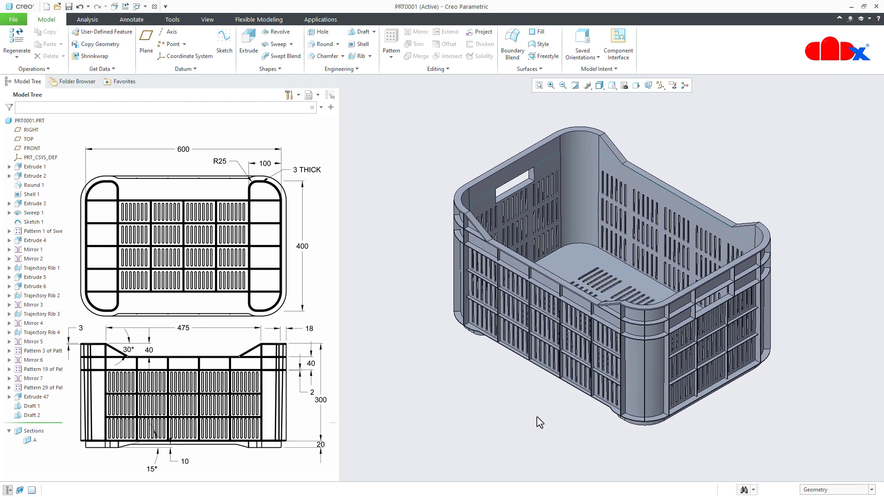